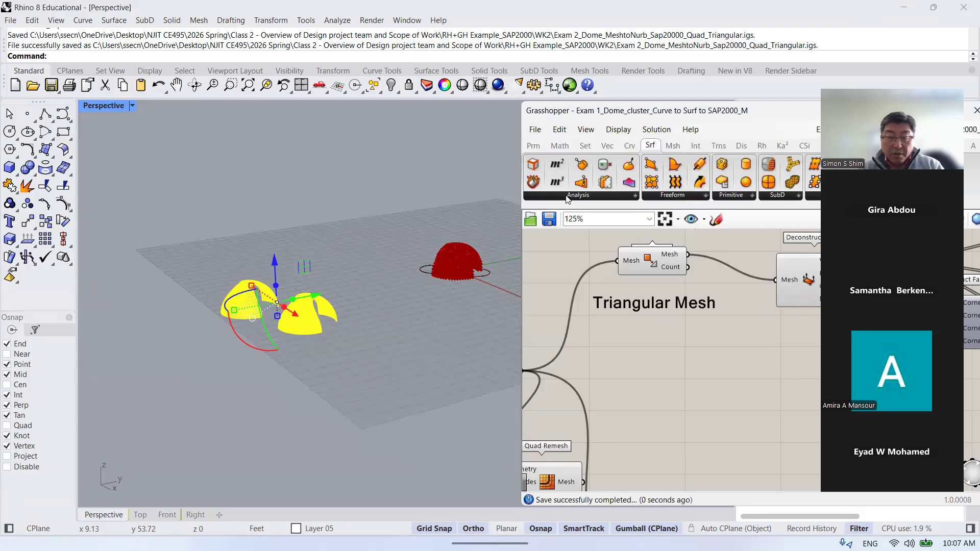
Clear the selection of the two dome objects in the Perspective view.
scroll(300, 242, "down", 2)
scroll(419, 252, "down", 1)
left_click(402, 308)
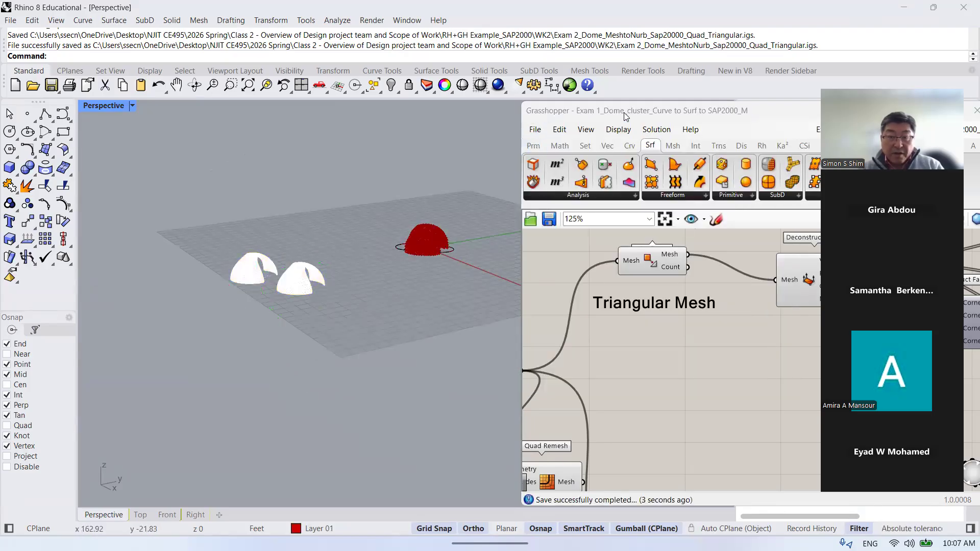
Save the Grasshopper definition under the new name CE495_EX 1 in the WK2 folder as a Grasshopper Binary file.
left_click_drag(663, 110, 512, 112)
left_click(384, 131)
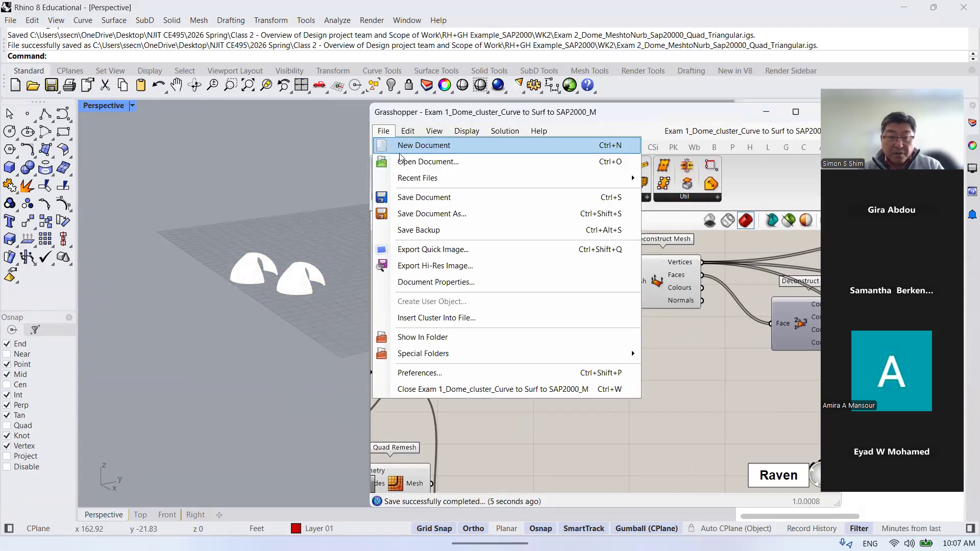
left_click(438, 213)
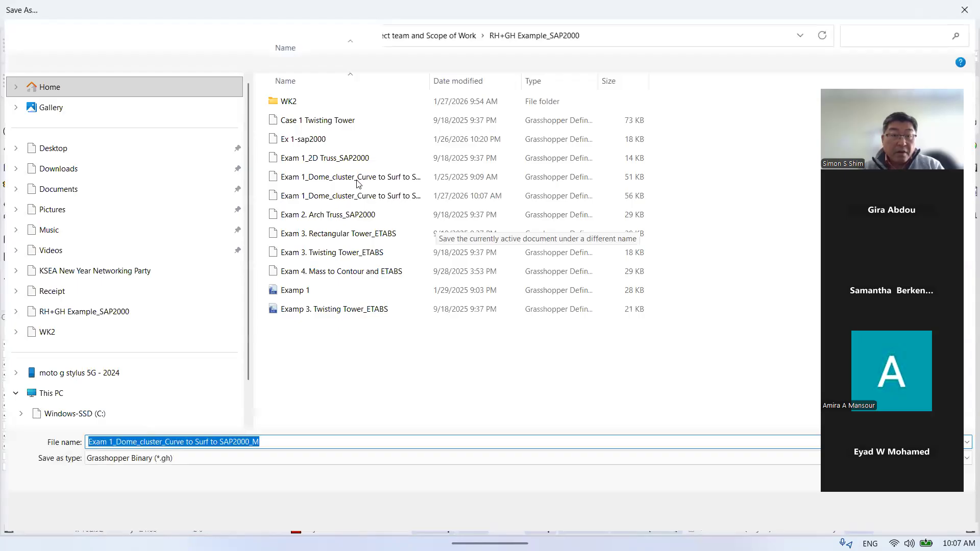
double_click(283, 103)
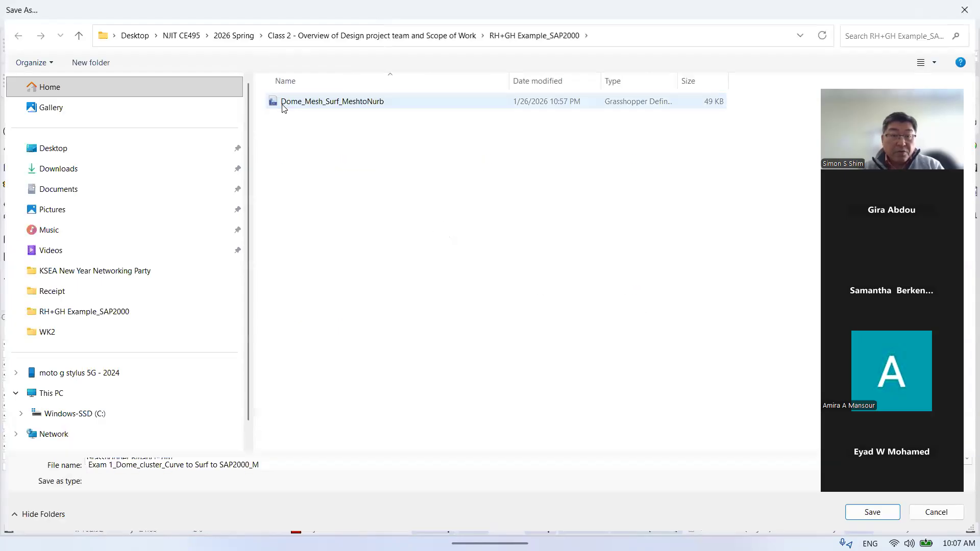
left_click(335, 105)
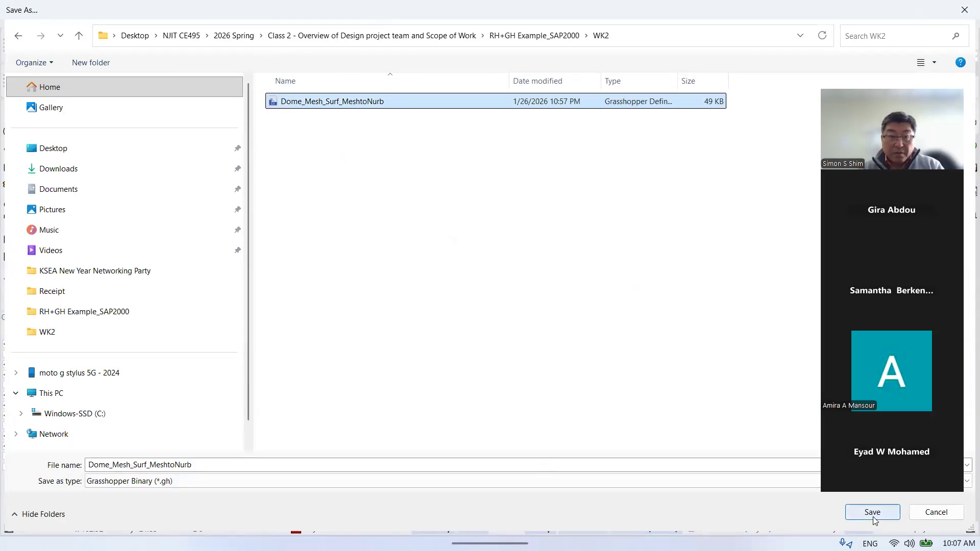
double_click(212, 468)
type("CE495_EX 1")
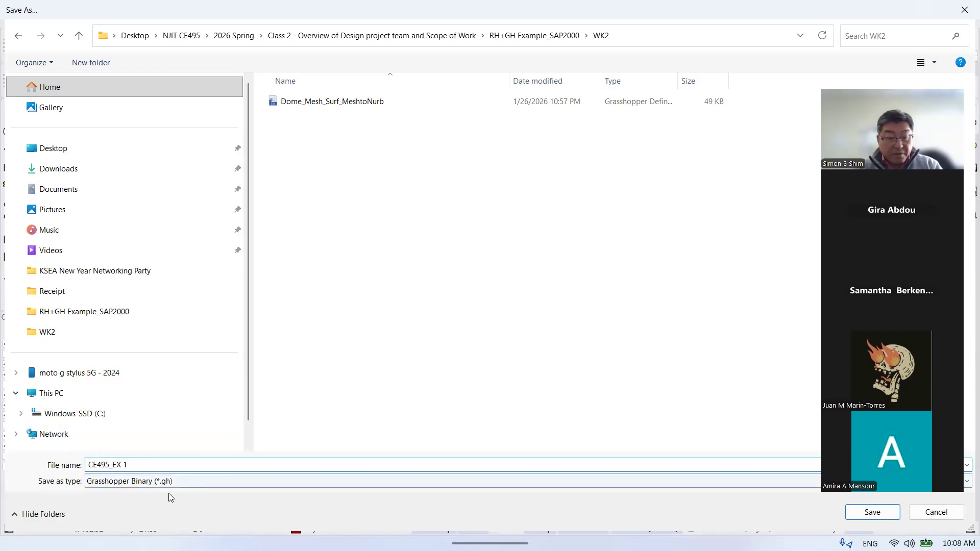
left_click(869, 510)
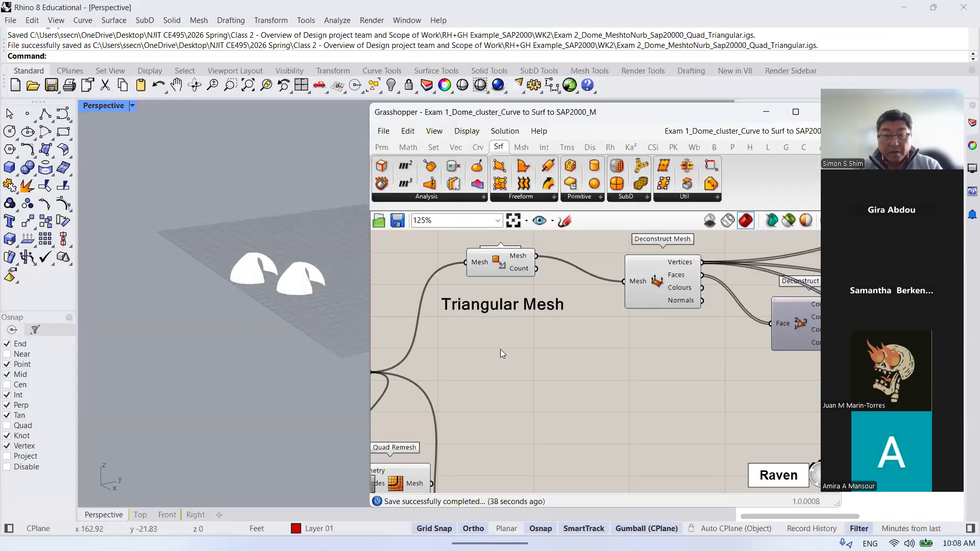
Examine the definition's triangular and quad mesh branches and inspect the red dome mesh preview up close from several angles.
scroll(445, 252, "down", 7)
scroll(230, 276, "down", 4)
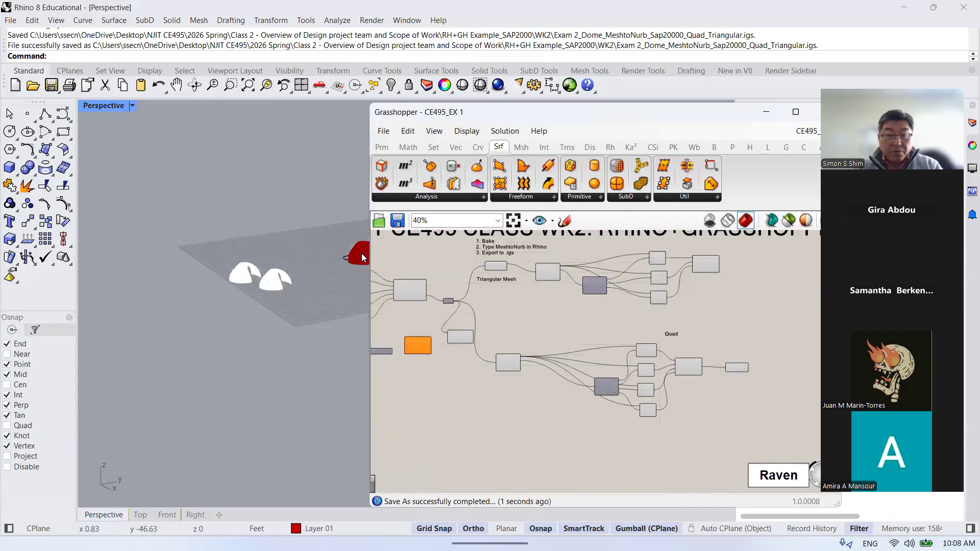
scroll(371, 254, "up", 2)
scroll(237, 246, "down", 5)
scroll(295, 248, "up", 13)
left_click(228, 299)
right_click_drag(227, 299, 265, 217)
scroll(319, 199, "up", 4)
scroll(295, 228, "up", 5)
scroll(208, 253, "up", 2)
scroll(257, 266, "down", 2)
mouse_move(258, 266)
right_mouse_down()
mouse_move(328, 246)
mouse_move(292, 274)
mouse_move(276, 280)
mouse_move(270, 268)
right_mouse_up()
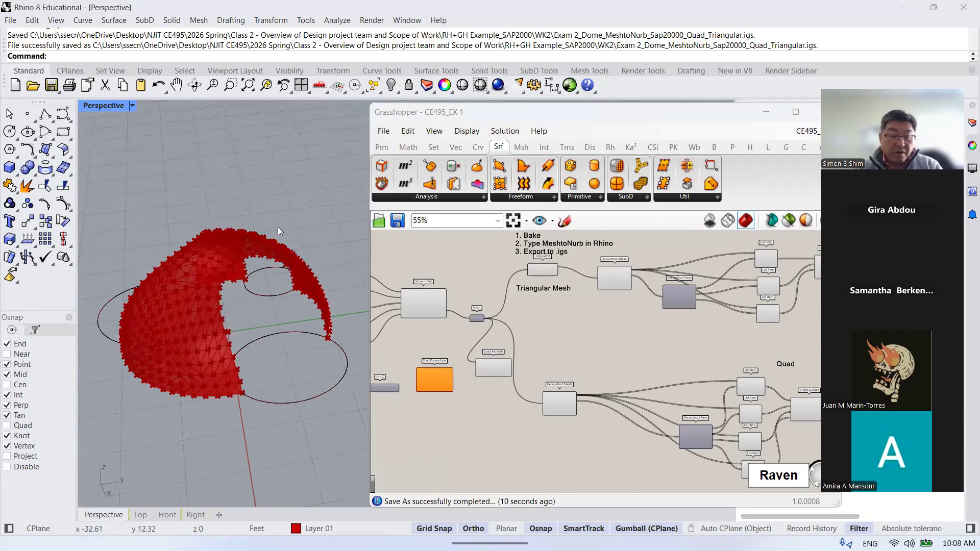
right_click_drag(277, 231, 259, 297)
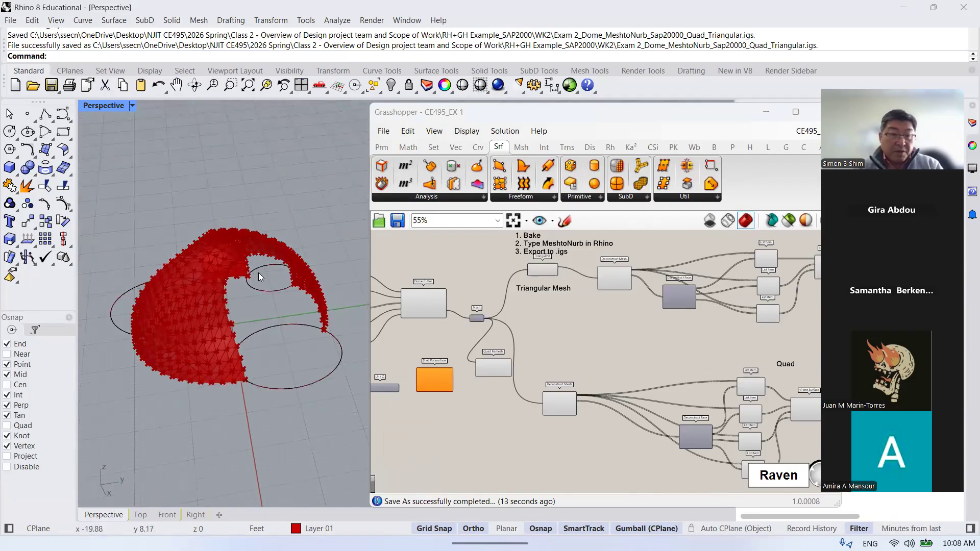
Narrow the Grasshopper window to uncover more of the Perspective view, and reposition it slightly higher.
left_click(368, 266)
left_click_drag(368, 267, 418, 258)
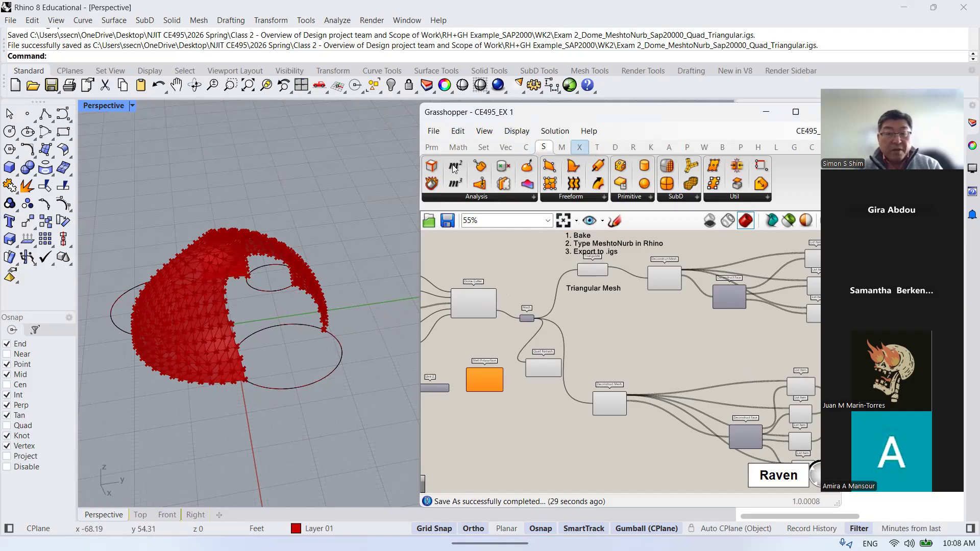
middle_click(314, 216)
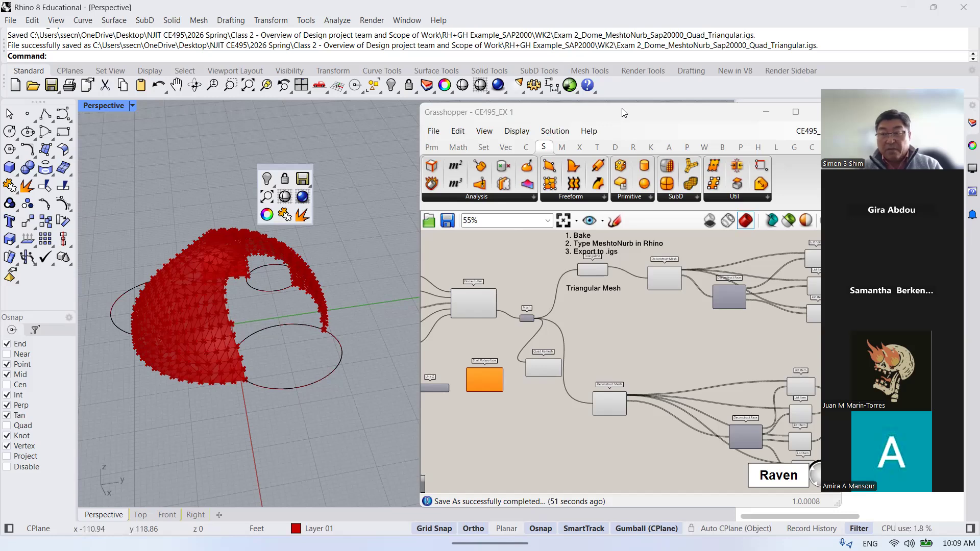
left_click_drag(624, 111, 635, 94)
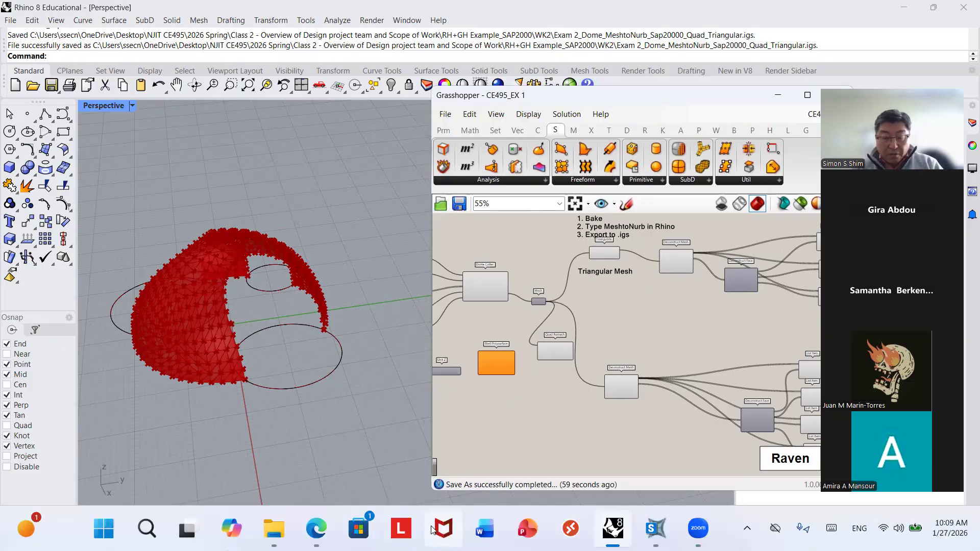
Switch to File Explorer and copy the CE495_EX 1 file from the WK2 folder inside 2026 Spring, Class 2, RH+GH Example_SAP2000.
left_click(276, 528)
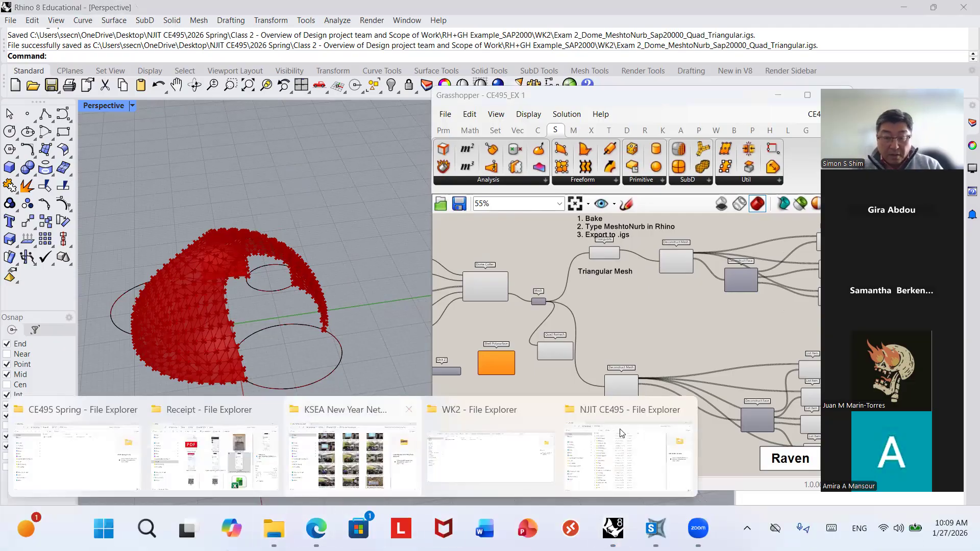
left_click(630, 477)
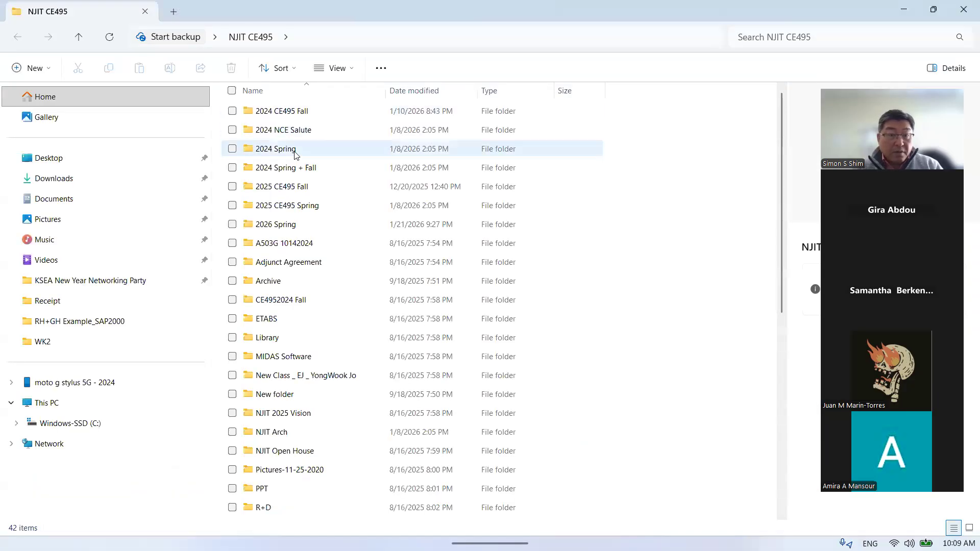
double_click(292, 228)
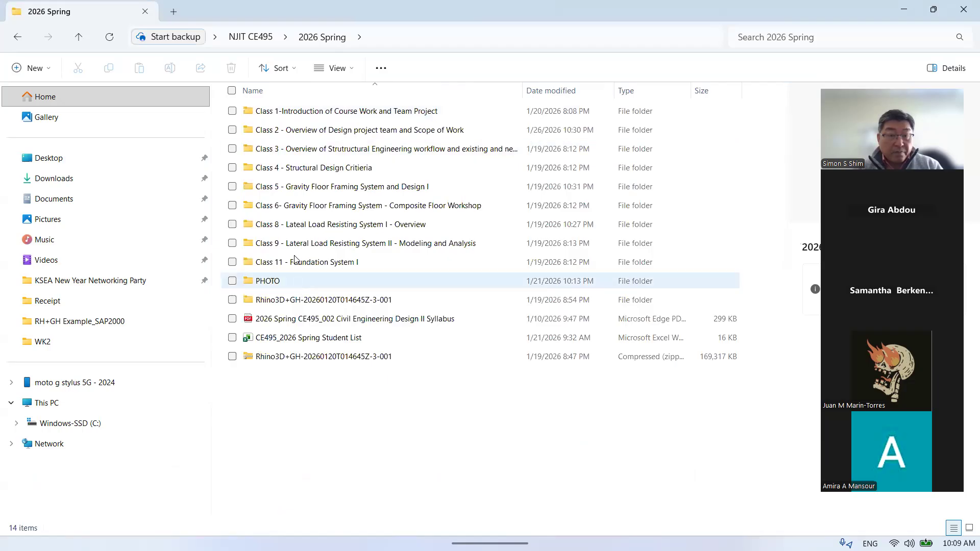
double_click(290, 131)
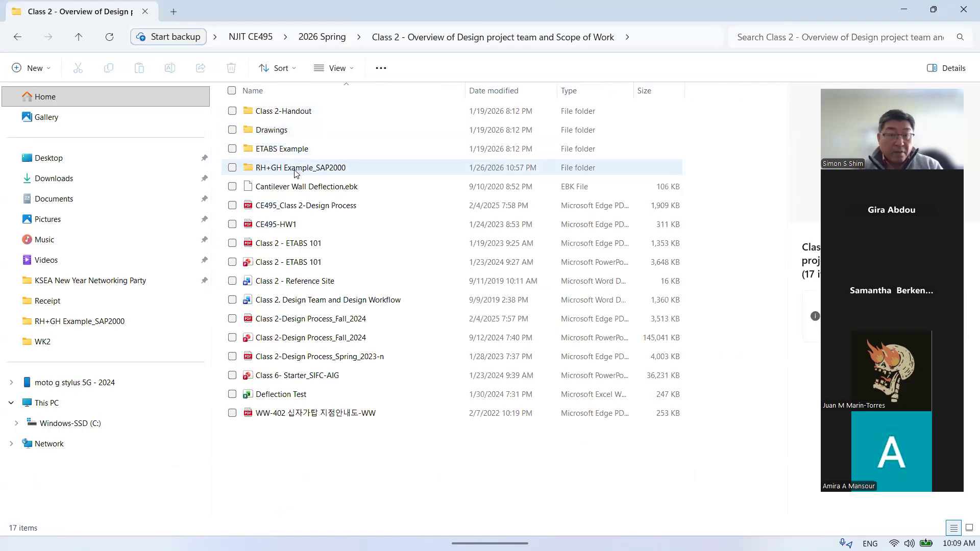
double_click(295, 171)
left_click(261, 117)
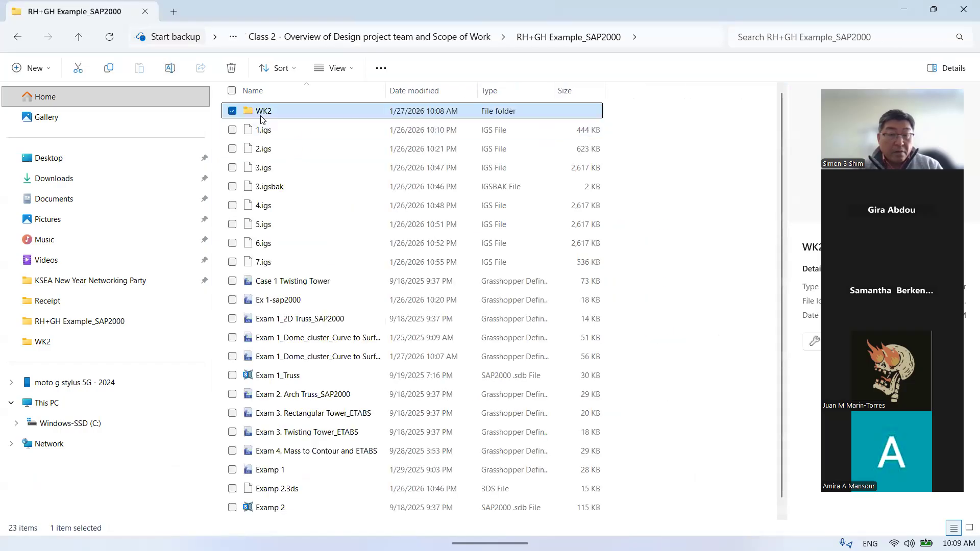
double_click(280, 118)
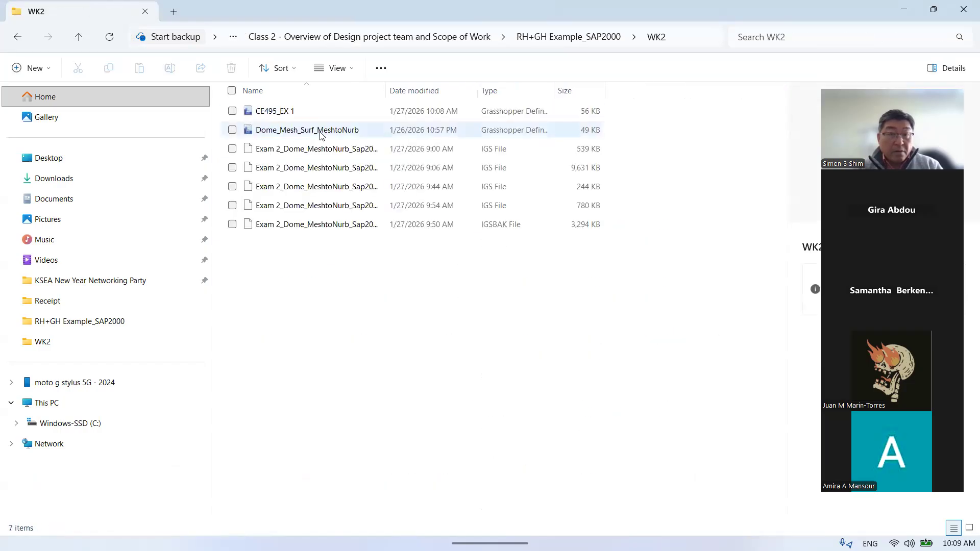
left_click(286, 113)
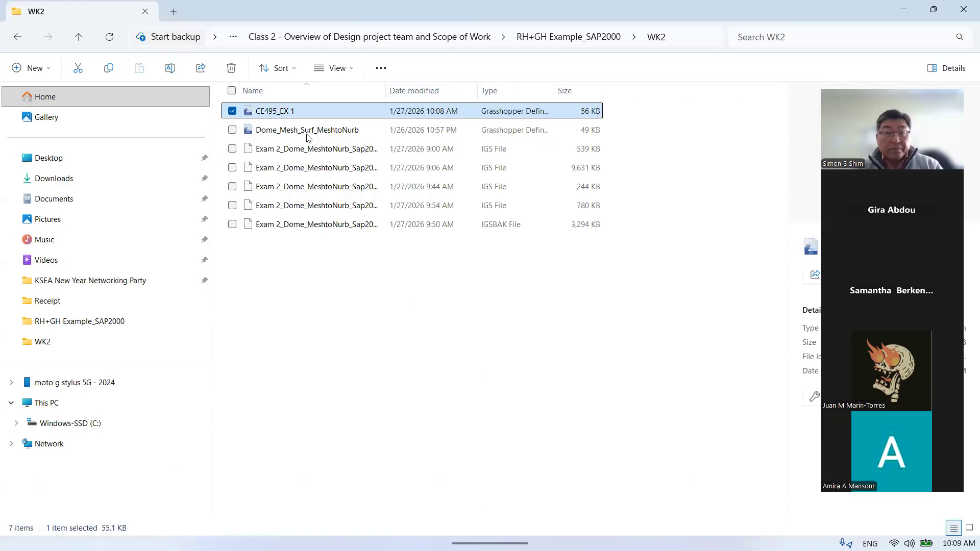
key("ctrl+c")
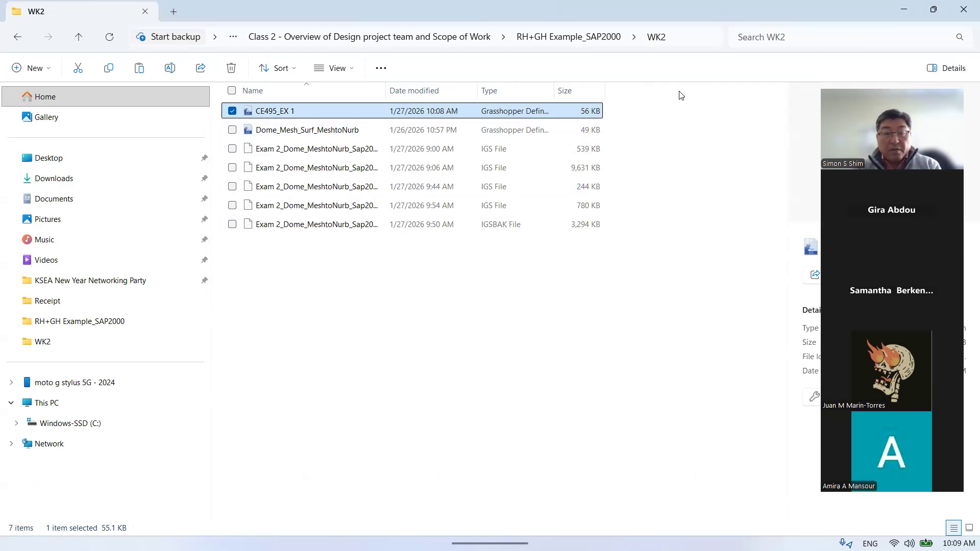
left_click(904, 9)
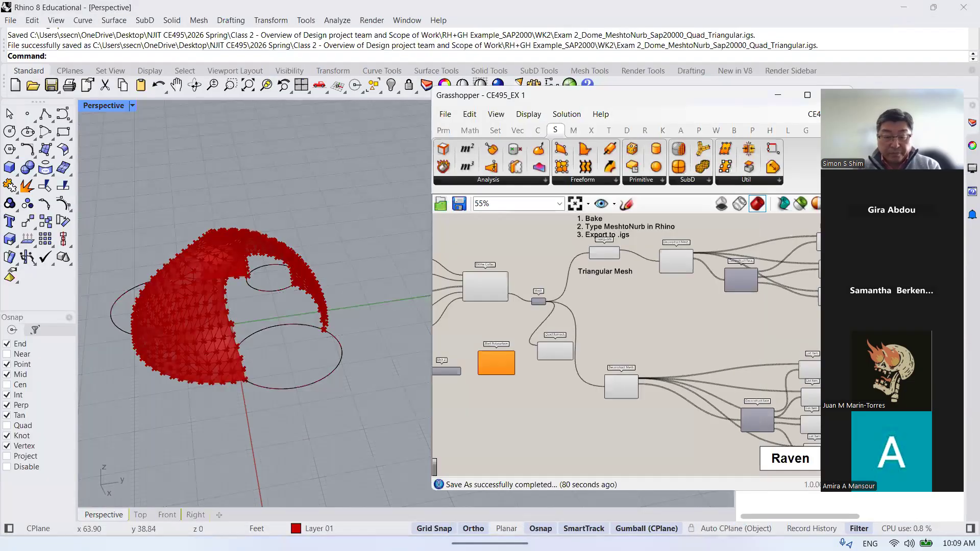
Search Windows for Outlook and launch the app.
mouse_move(519, 522)
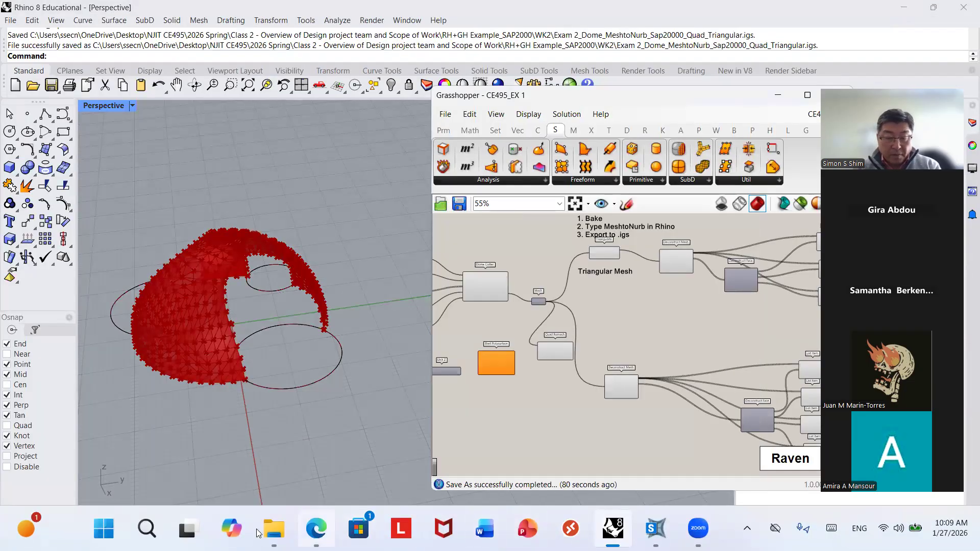
left_click(146, 528)
type("out")
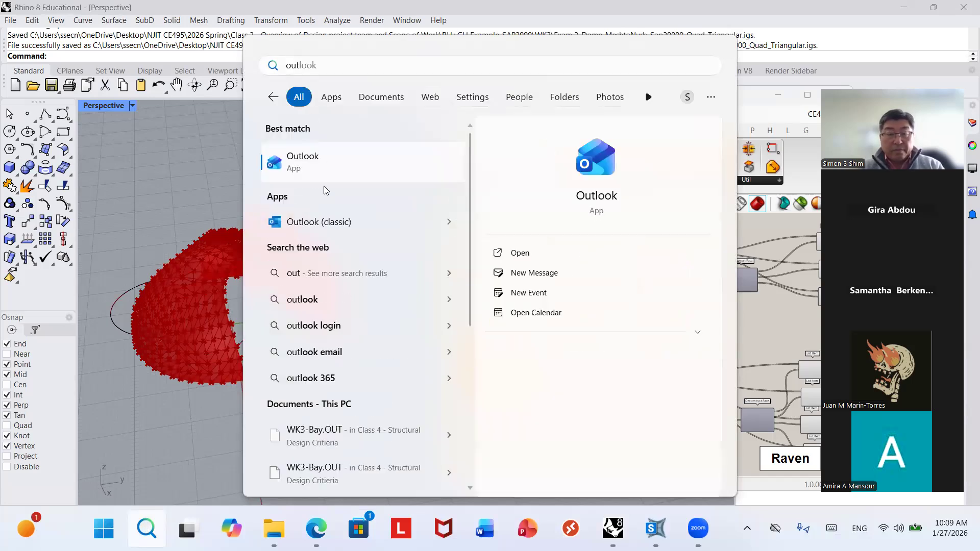
left_click(320, 166)
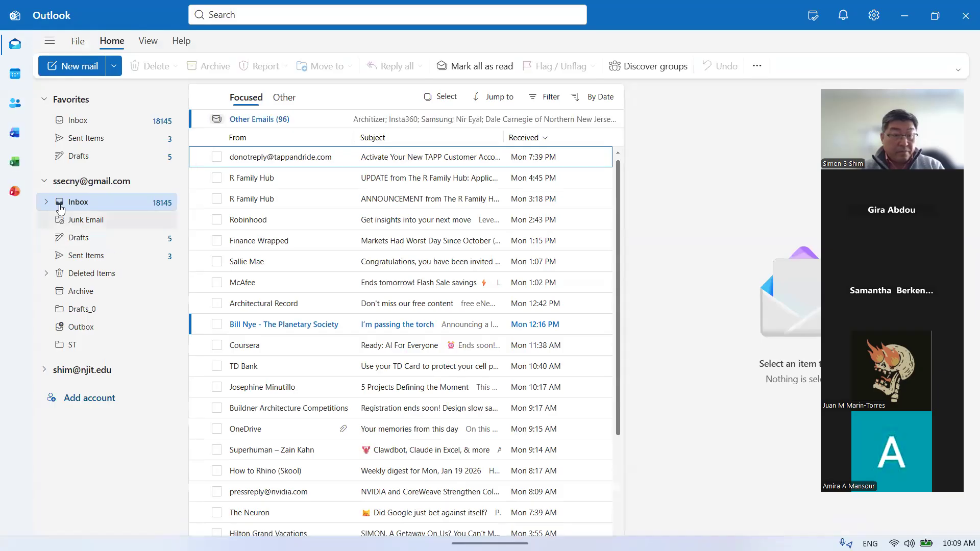
Look through the first mail account's 2026 and Sent Items folders for the class email.
left_click(45, 204)
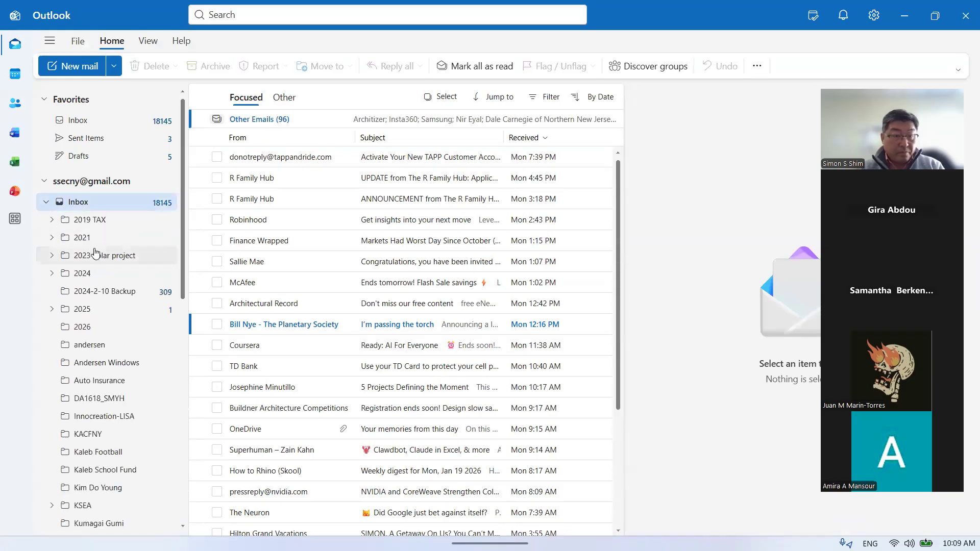
left_click(108, 327)
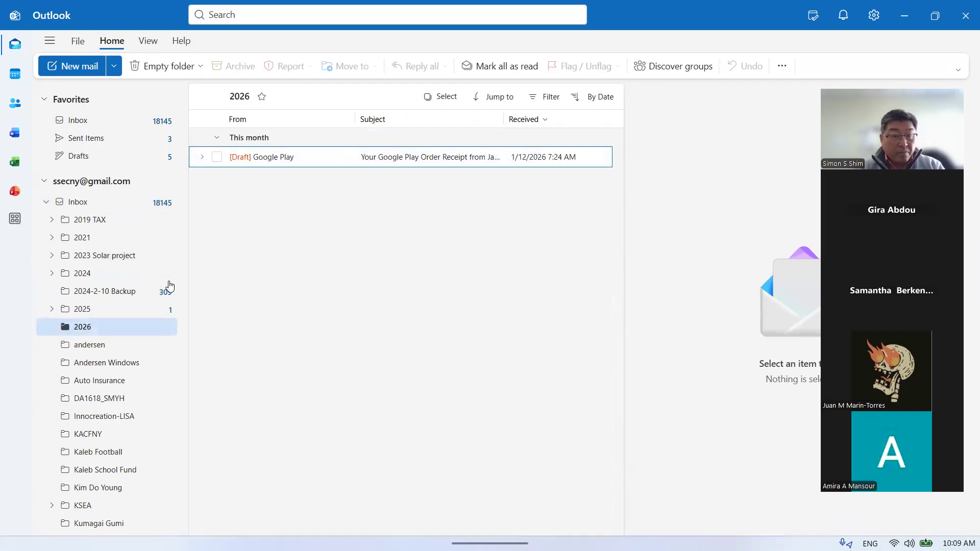
scroll(87, 342, "down", 9)
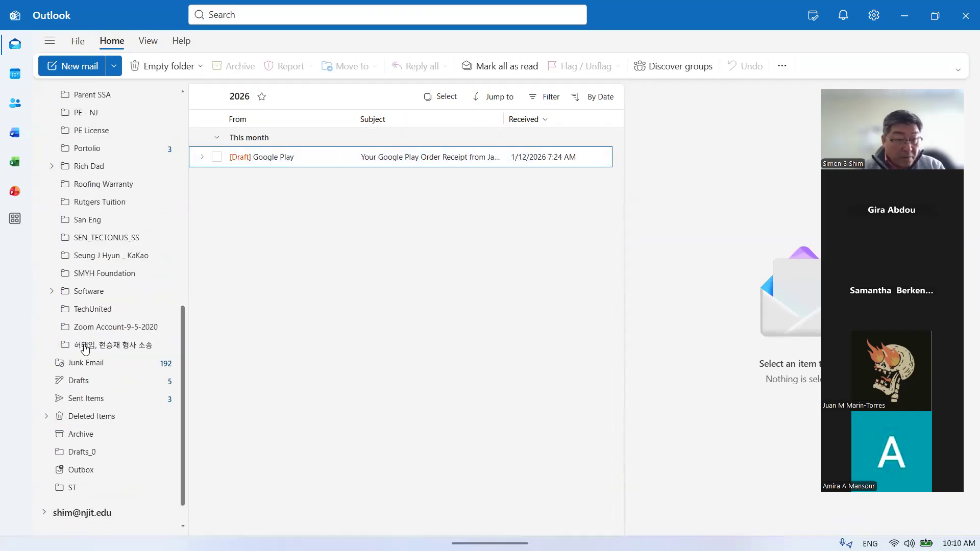
left_click(93, 399)
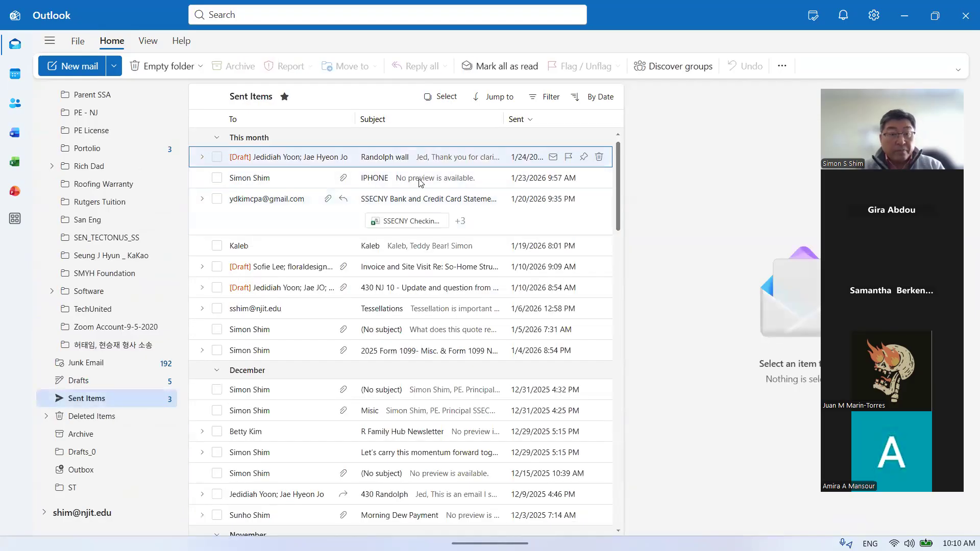
left_click(422, 183)
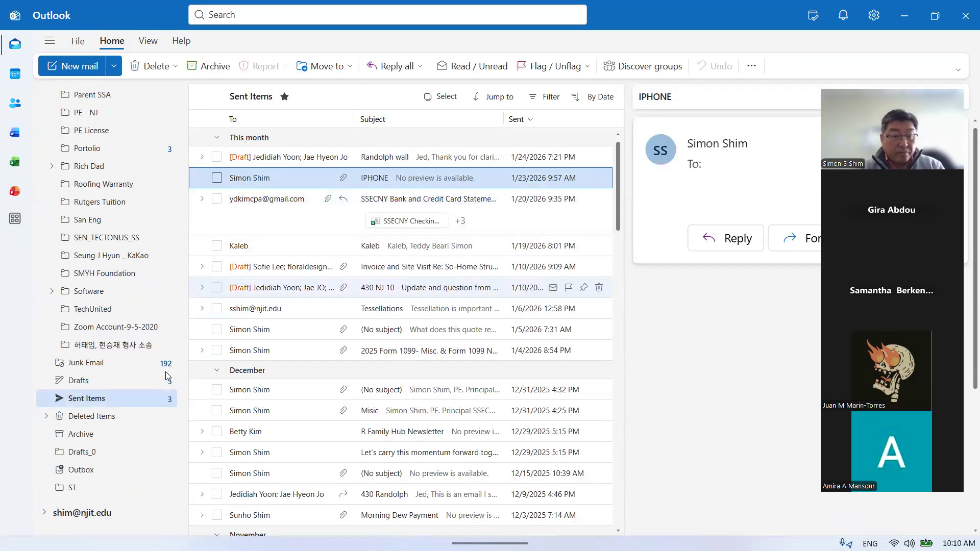
scroll(103, 398, "up", 1)
scroll(105, 394, "down", 2)
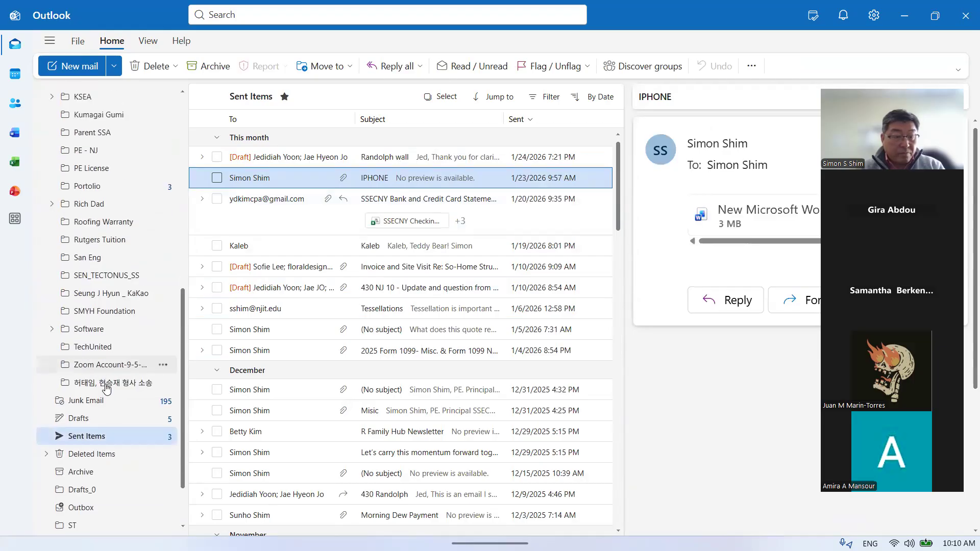
Open the CE495 Class Wk2 reminder message from the NJIT account's Sent Items.
left_click(55, 489)
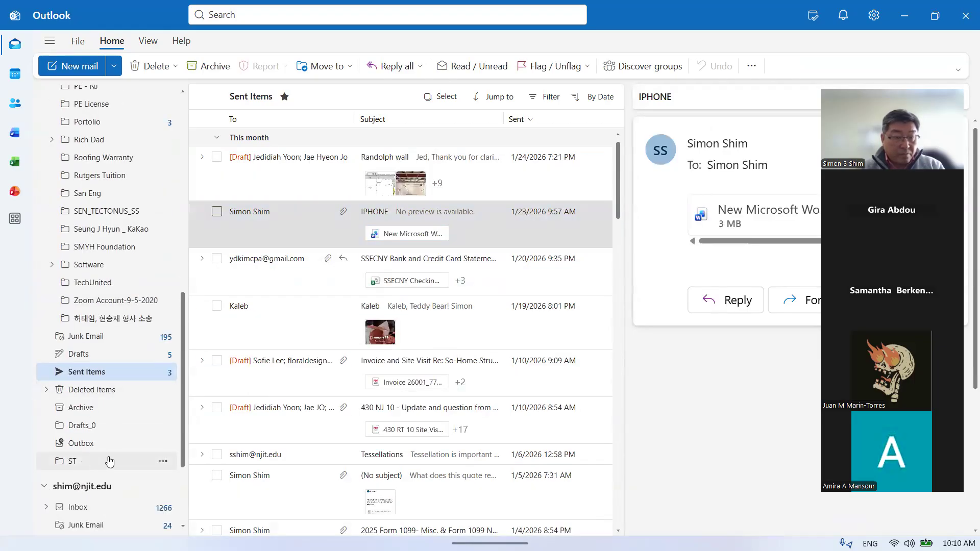
scroll(109, 456, "down", 2)
left_click(105, 436)
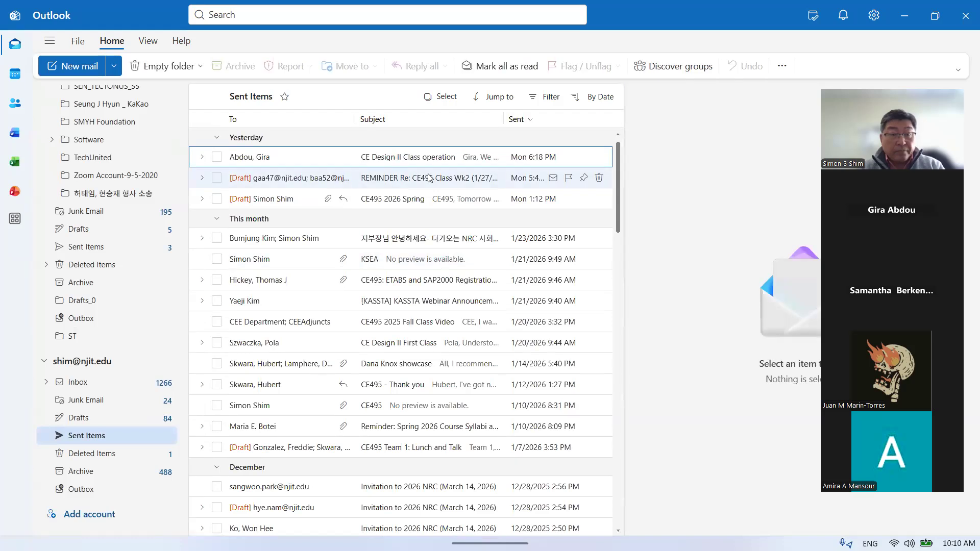
left_click(428, 178)
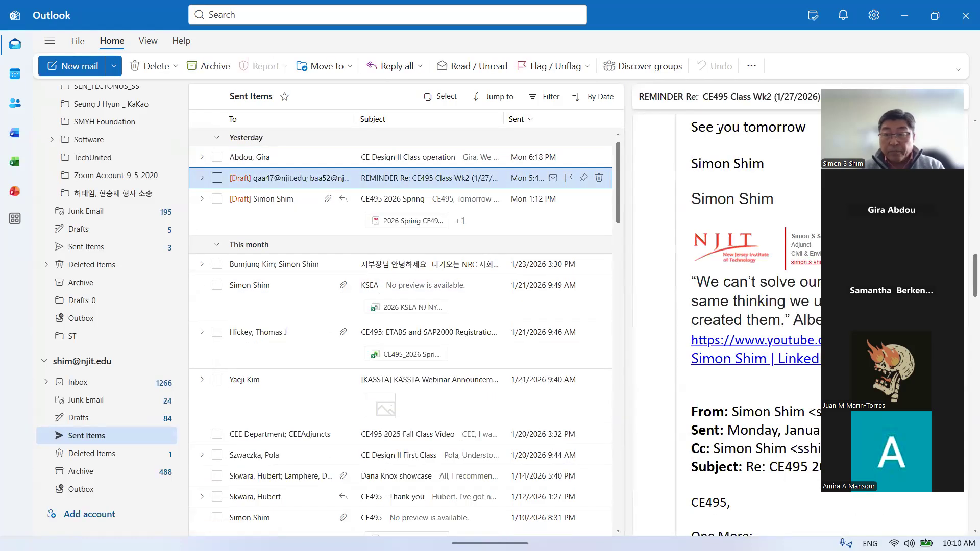
left_click(718, 129)
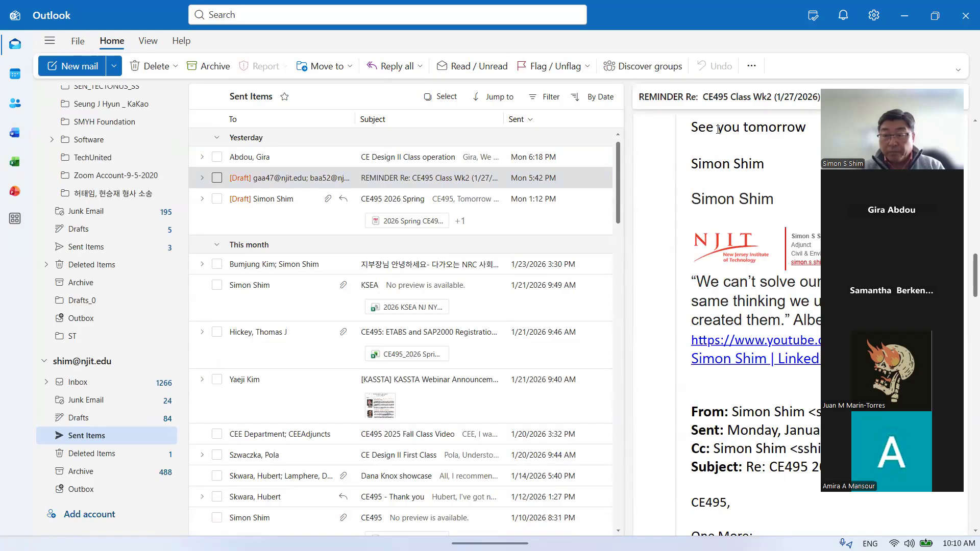
Reply to all recipients of the CE495 Class Wk2 (1/27/2026) Virtual Class message and attach the copied CE495_EX 1.gh file.
double_click(417, 179)
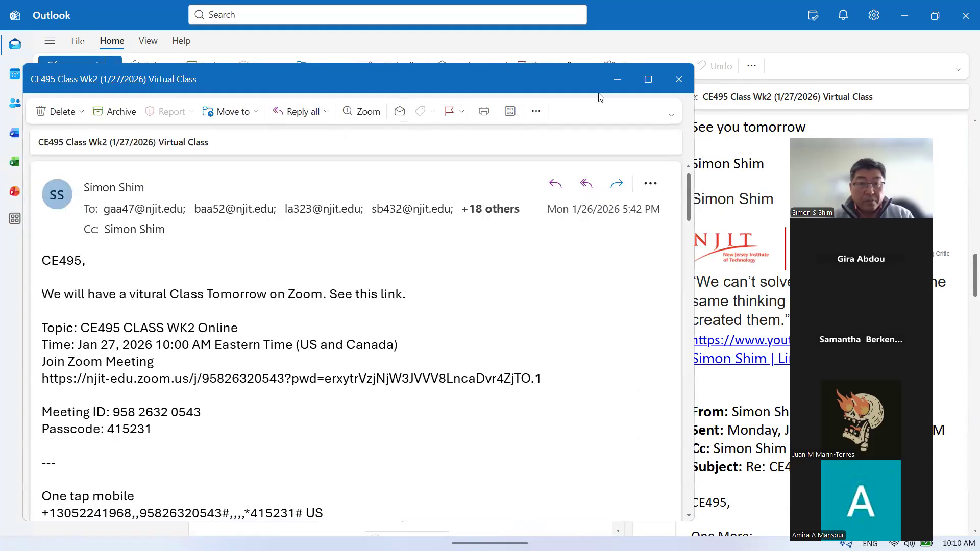
left_click(648, 79)
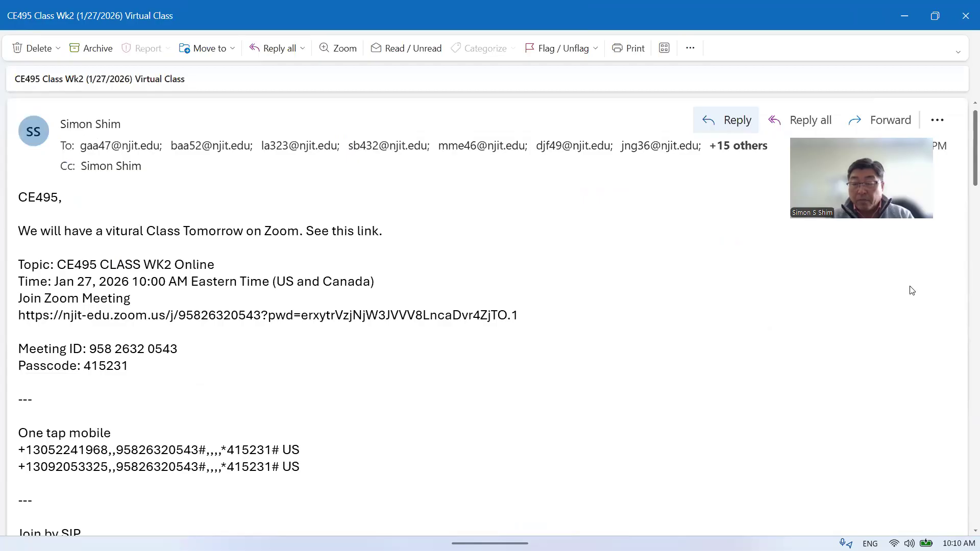
left_click(811, 122)
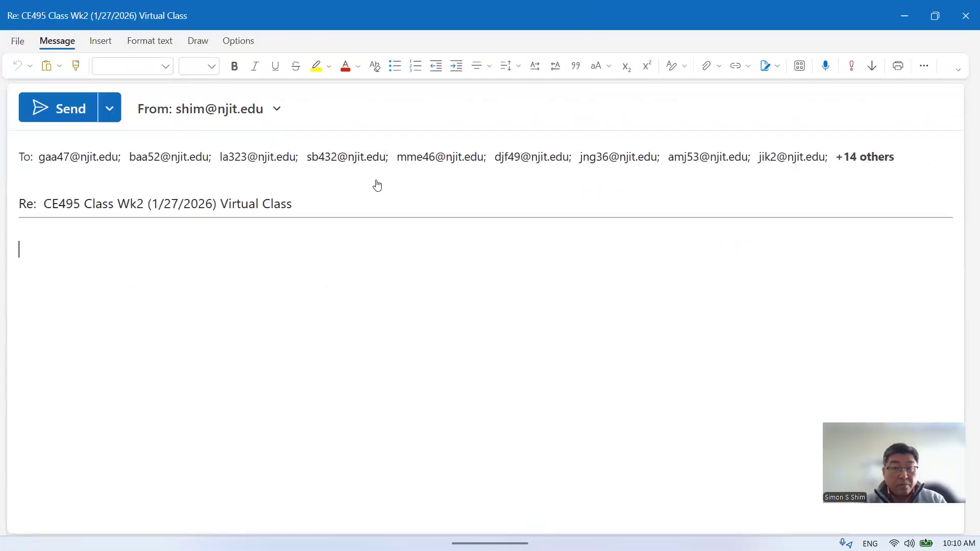
left_click(857, 162)
left_click(180, 368)
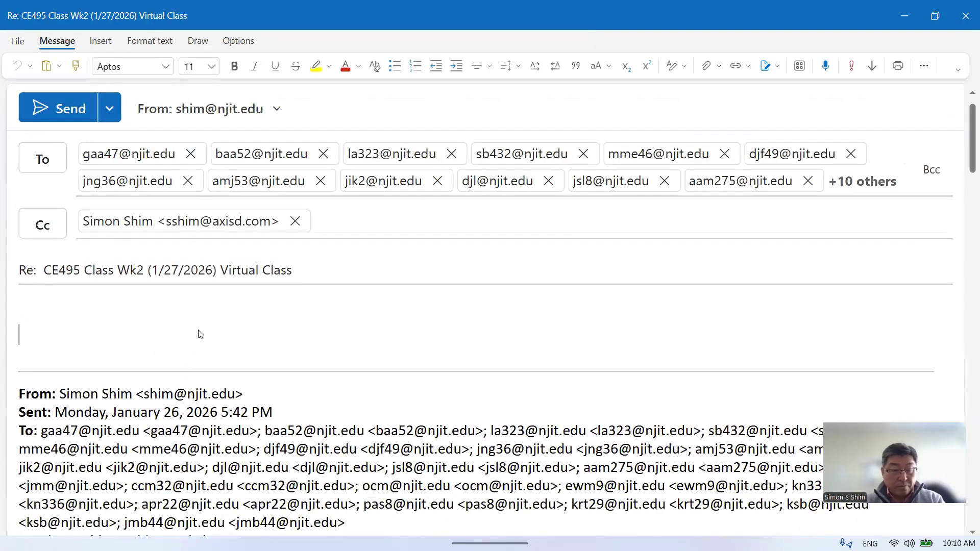
key("ctrl+v")
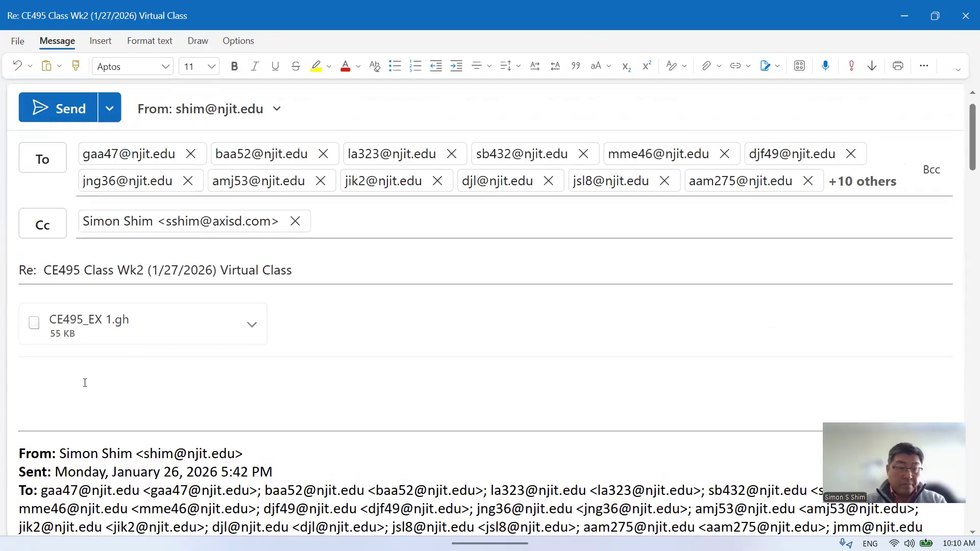
Write "CE495" and "Grasshoppe Exam 2 file" in the message body, sign it with the sender's first name, and send the reply.
type("CE495")
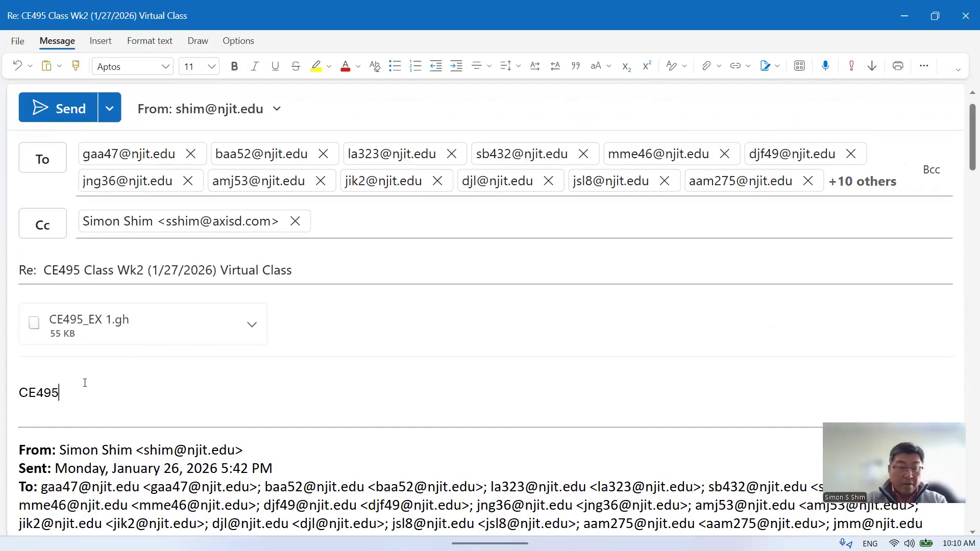
key("Return")
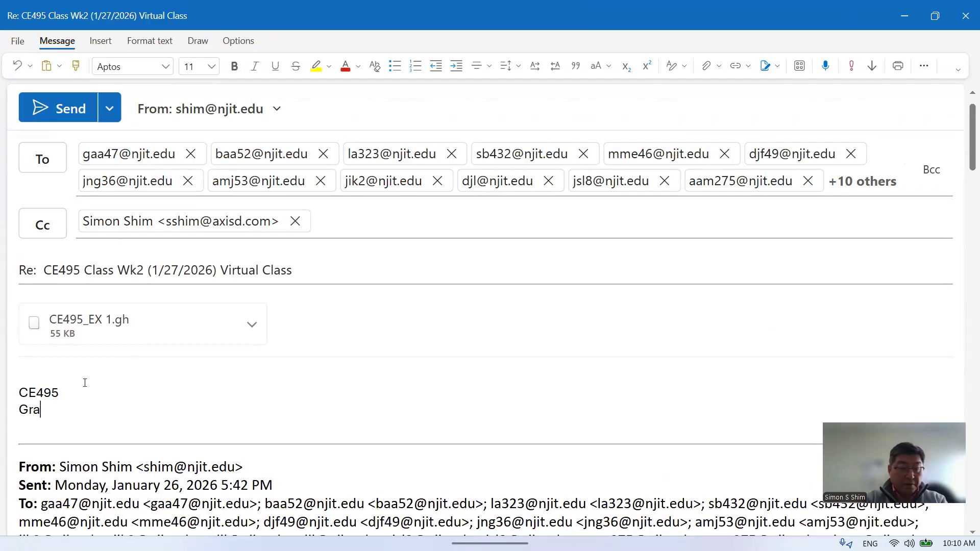
type("Grasshoppe Exam 2 fi")
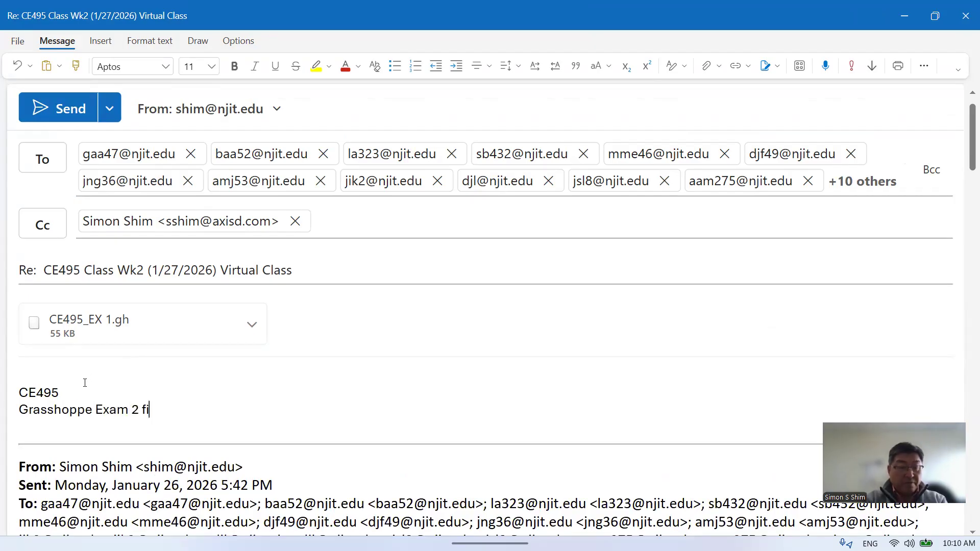
key("Return")
key("Return")
type("Simon")
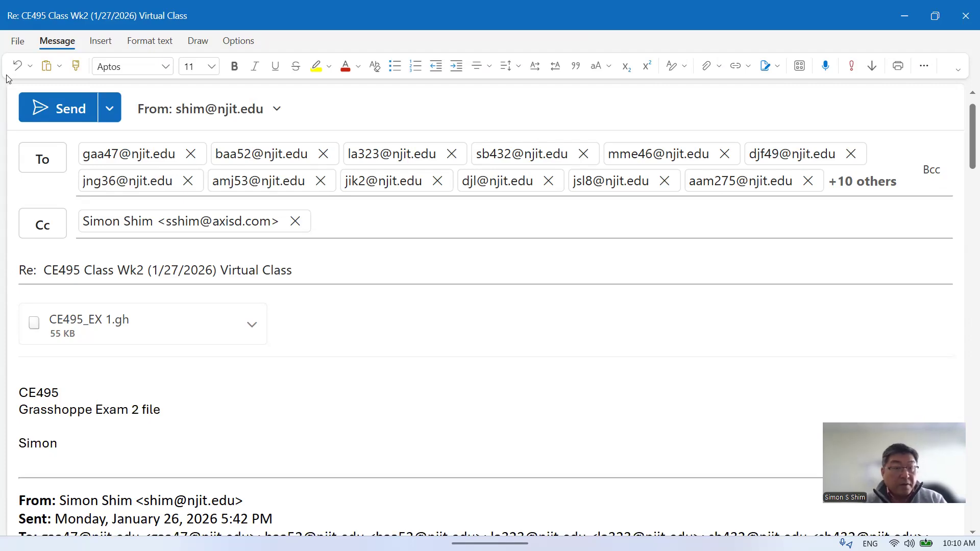
left_click(71, 113)
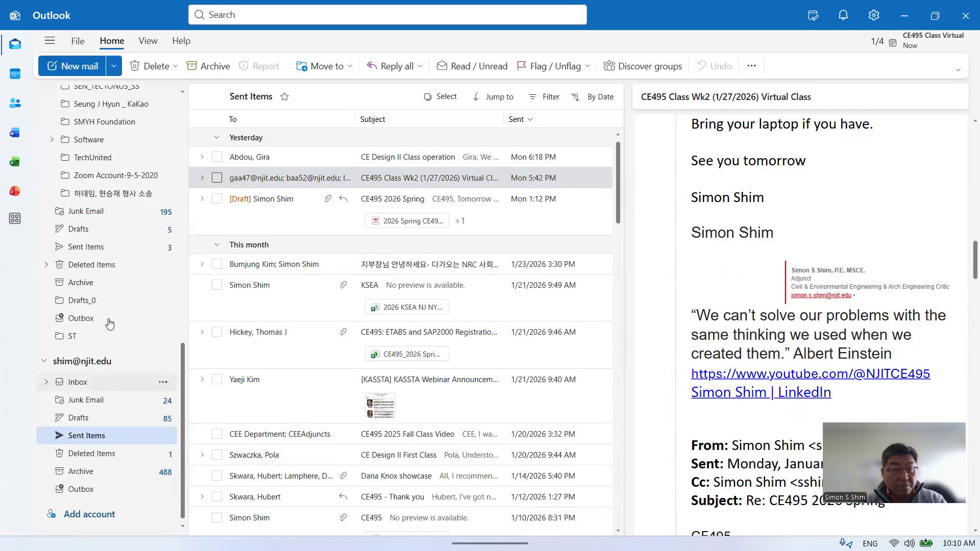
Check the NJIT account's inbox and return to Rhino.
left_click(110, 380)
scroll(115, 263, "up", 7)
scroll(119, 261, "up", 3)
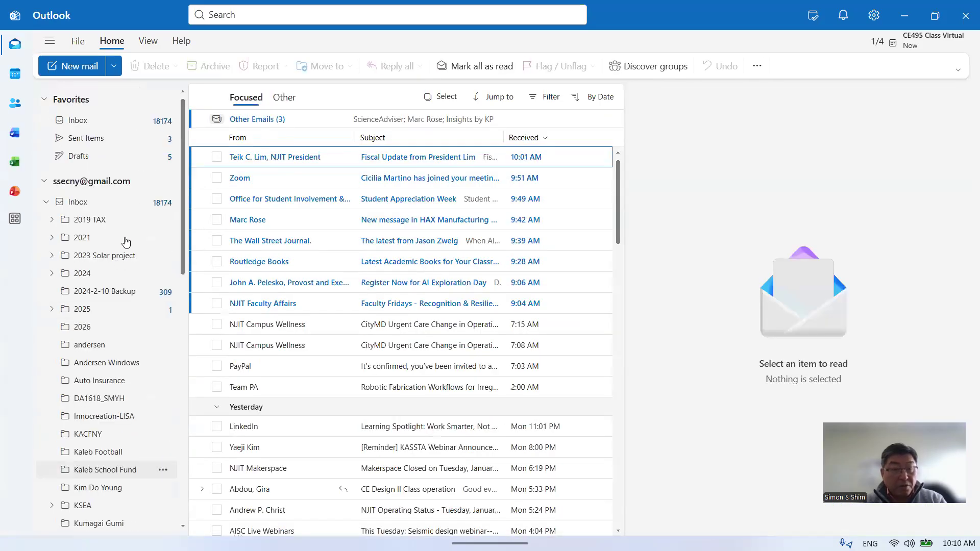
left_click(903, 20)
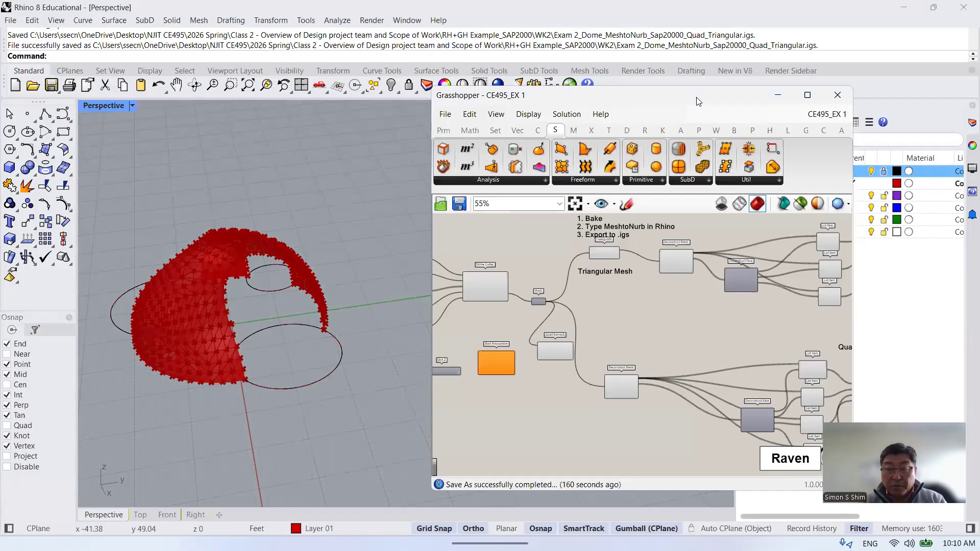
Delete the two white dome shells standing apart from the red dome in the Perspective view.
scroll(648, 297, "down", 3)
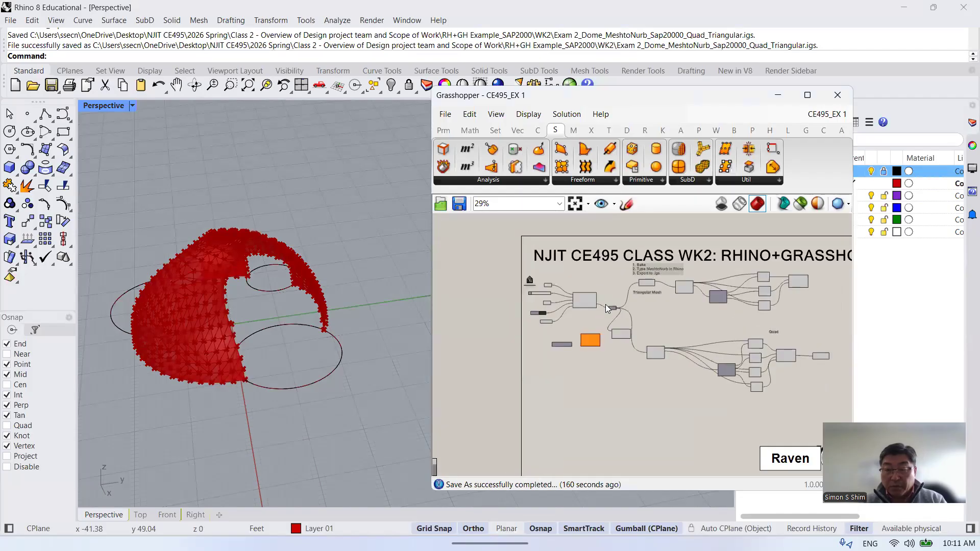
scroll(558, 345, "down", 2)
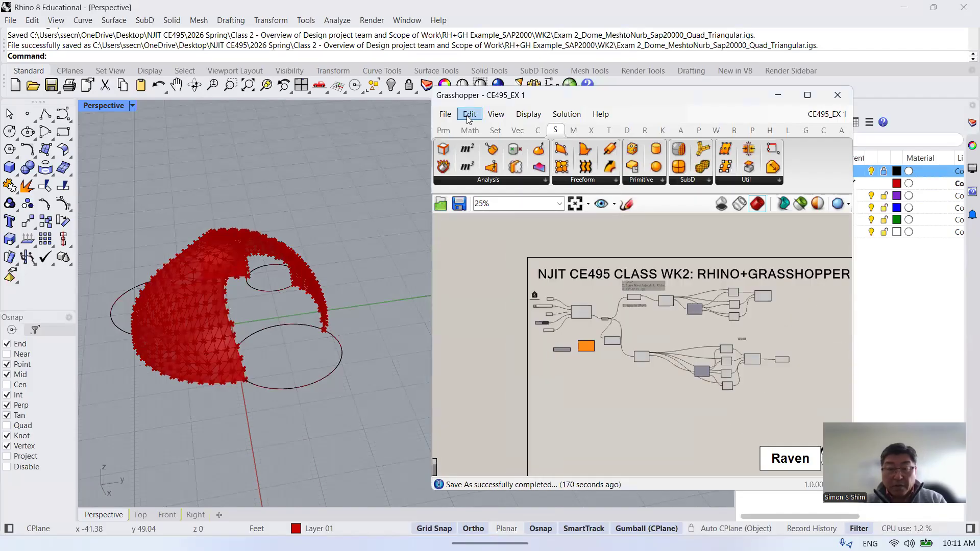
scroll(231, 265, "down", 4)
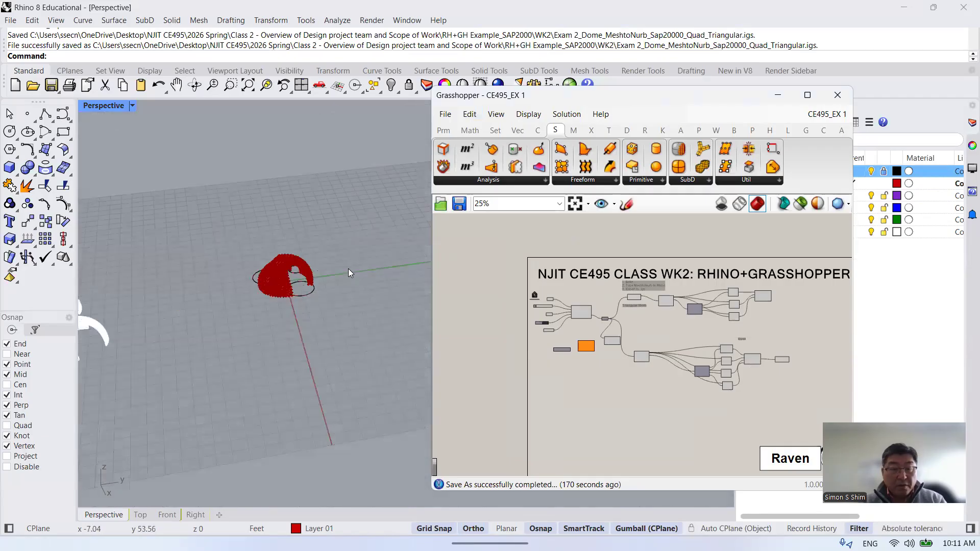
scroll(353, 256, "down", 2)
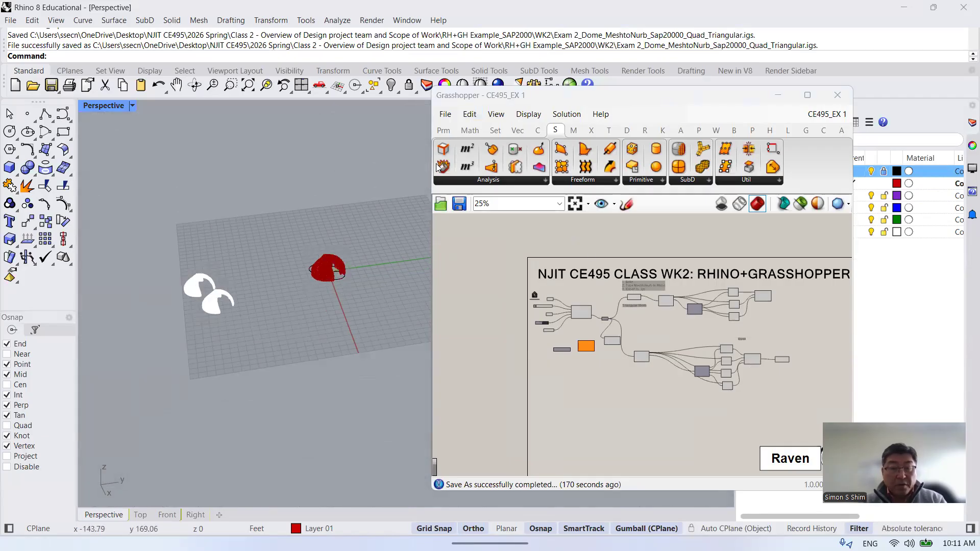
left_click_drag(176, 201, 439, 348)
key("Delete")
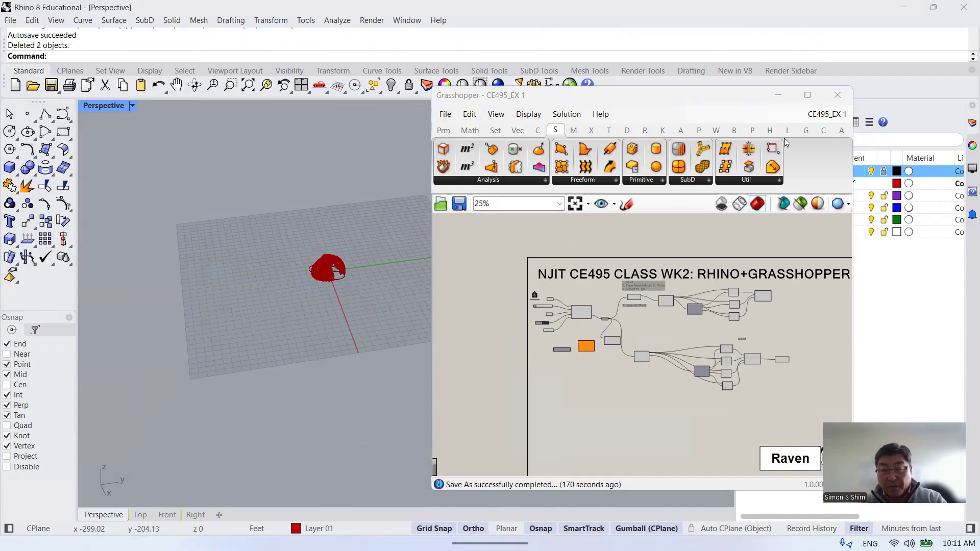
Close the Grasshopper window and delete all remaining geometry from the Rhino model.
left_click(838, 95)
left_click_drag(371, 283, 234, 221)
left_click(816, 183, "ctrl")
left_click(401, 287)
key("ctrl+a")
key("Delete")
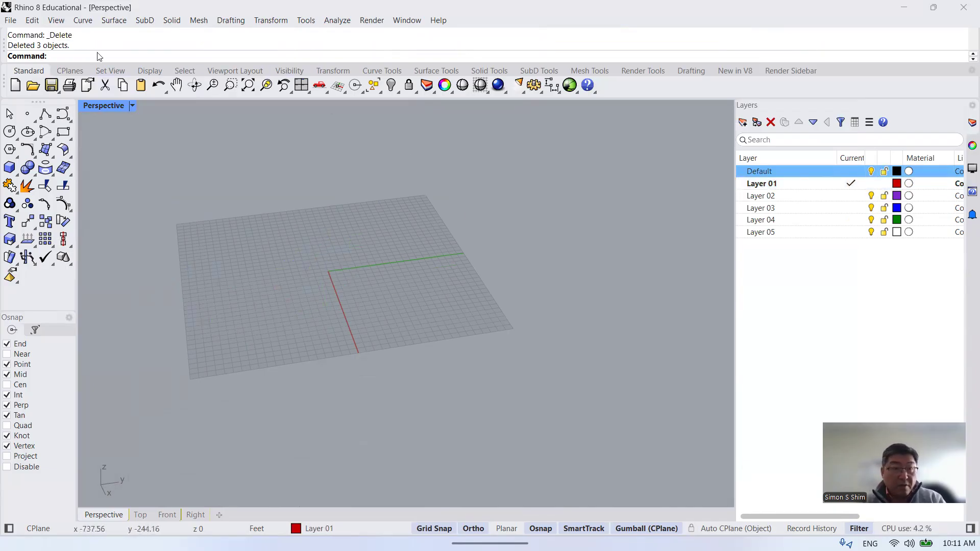
Close Rhino without saving, decline the update, and restart Rhino 8 with the Enscape welcome window dismissed.
left_click(963, 8)
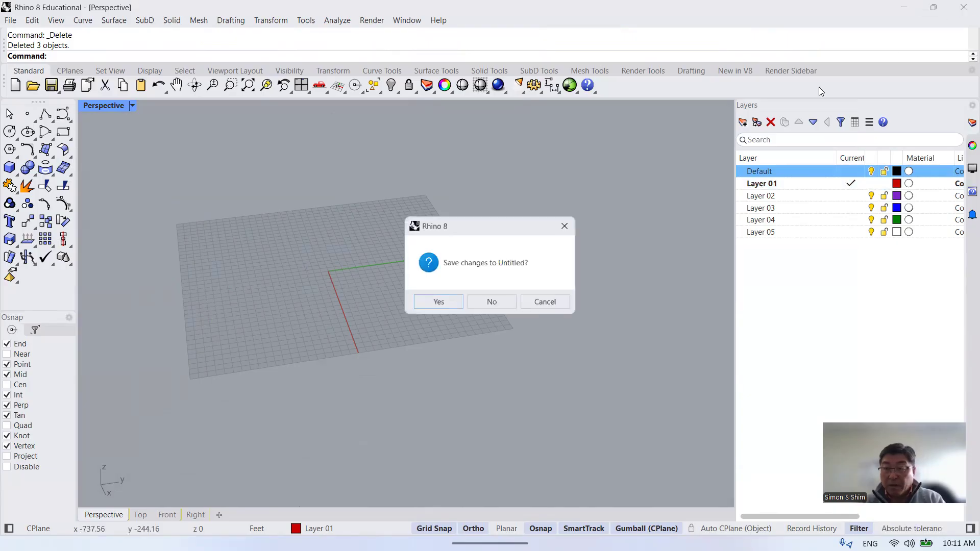
left_click(514, 300)
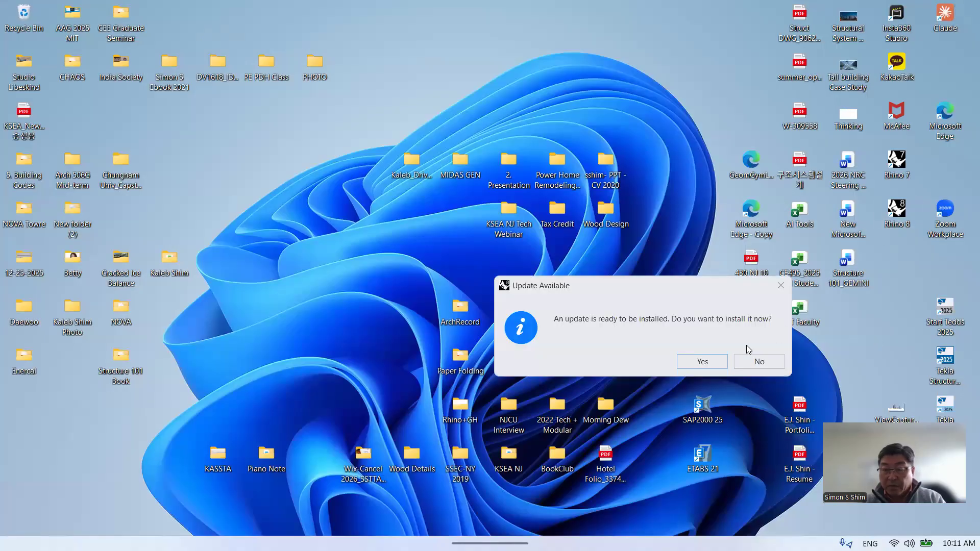
left_click(754, 361)
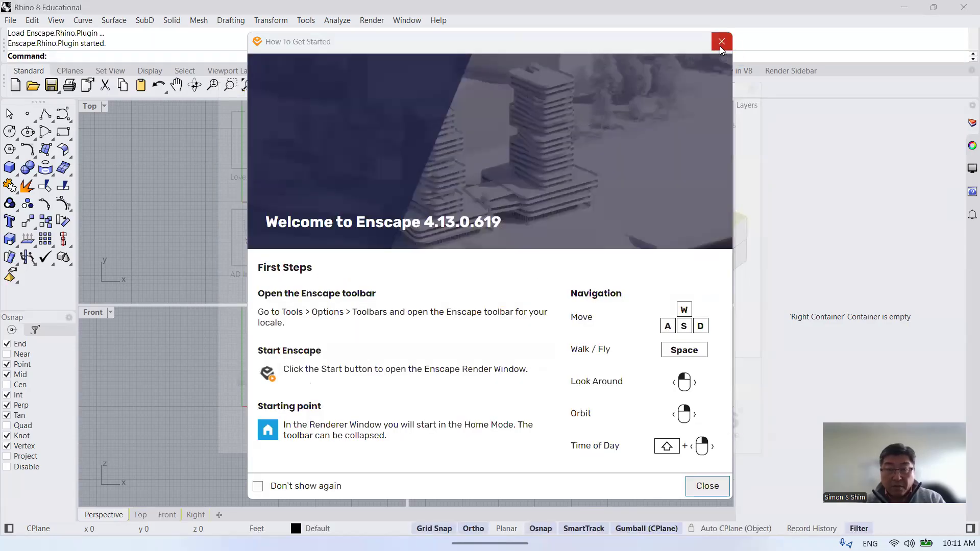
left_click(719, 43)
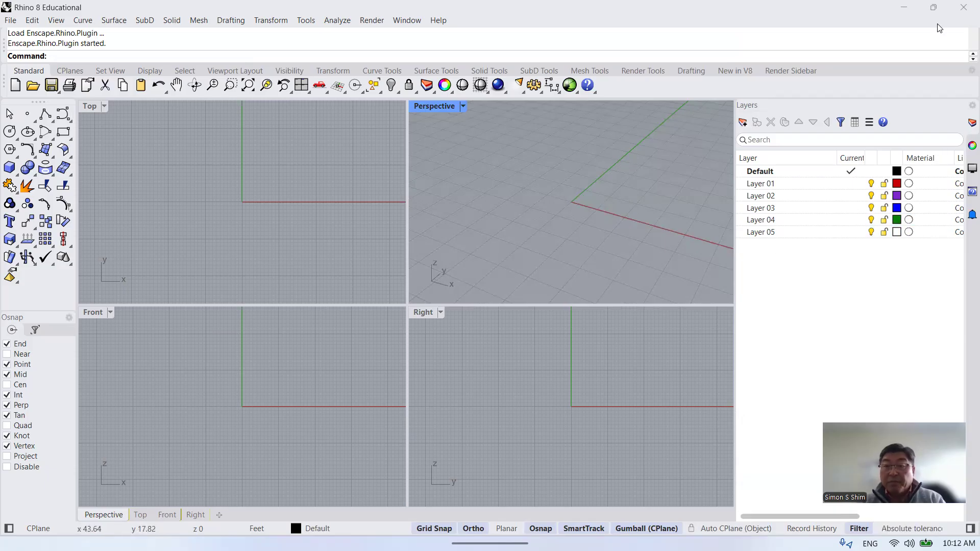
Launch Grasshopper, dismiss its getting-started tutorial browser, and move its window up and away from the viewports.
left_click(571, 88)
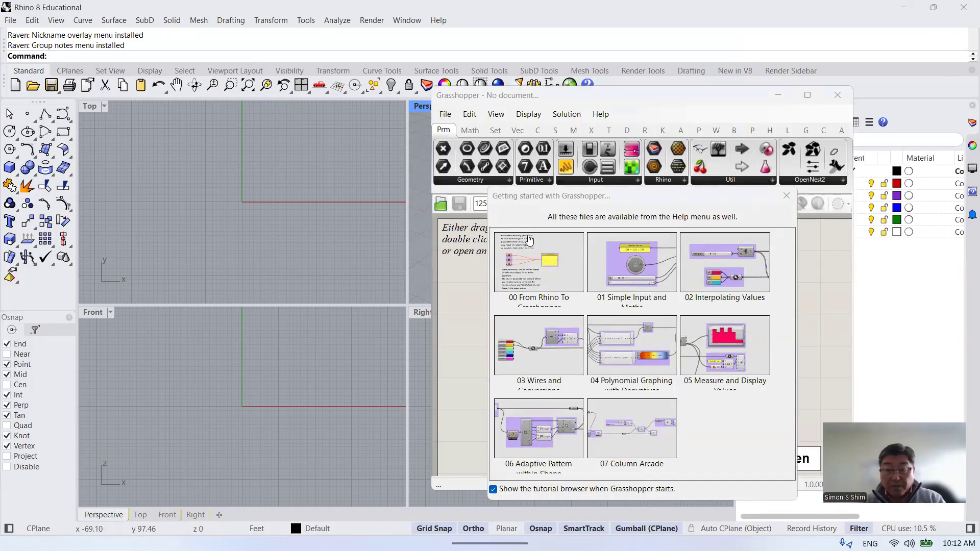
left_click(789, 197)
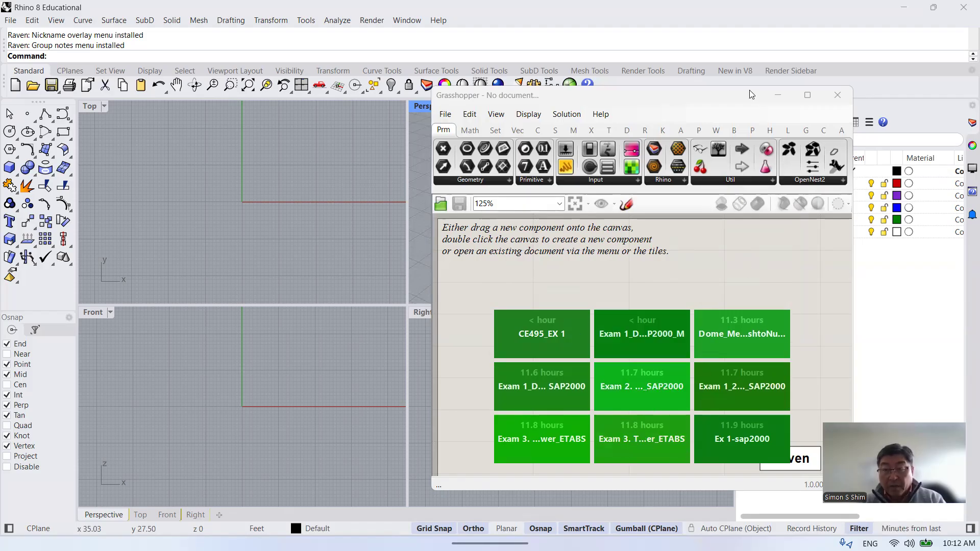
left_click_drag(748, 85, 740, 39)
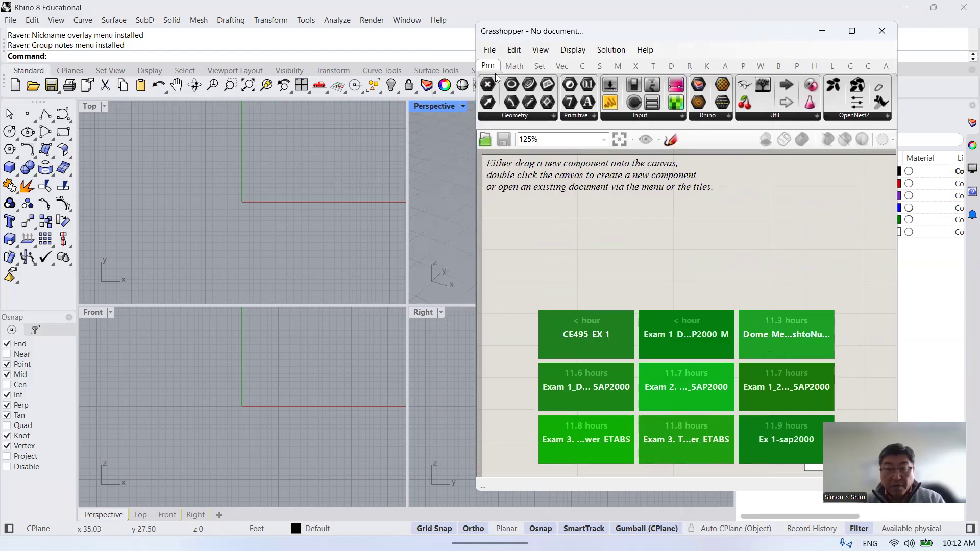
Open the CE495_EX 1 definition from the WK2 folder in Grasshopper.
left_click(489, 51)
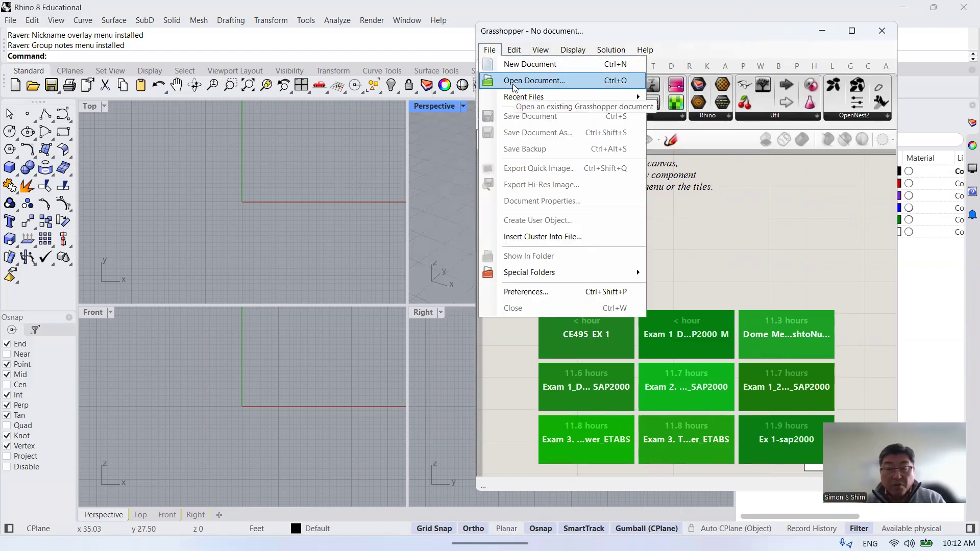
left_click(530, 80)
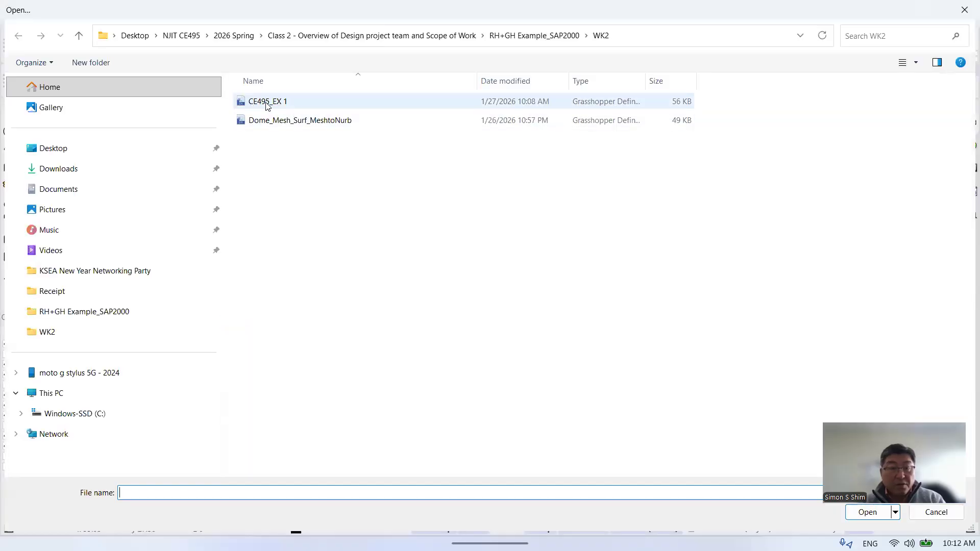
double_click(276, 102)
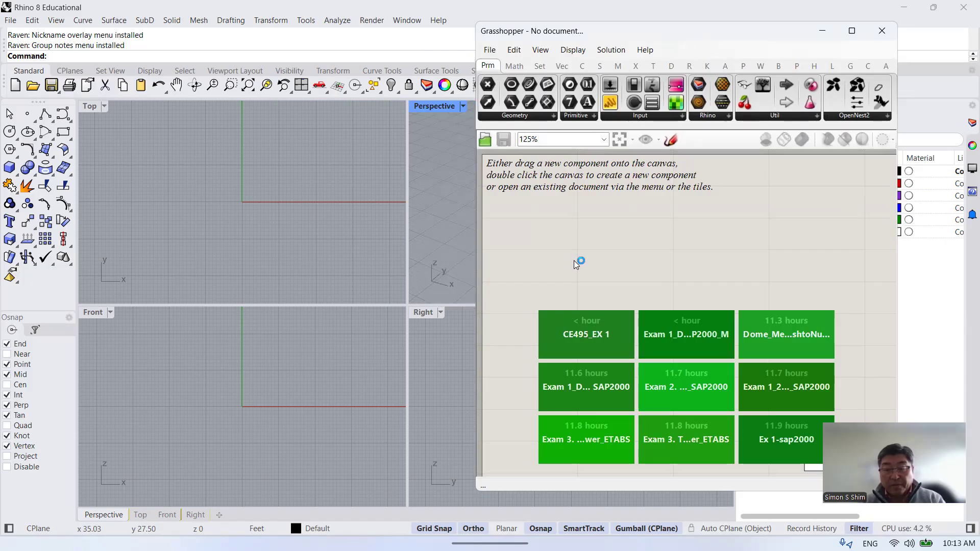
scroll(643, 259, "down", 5)
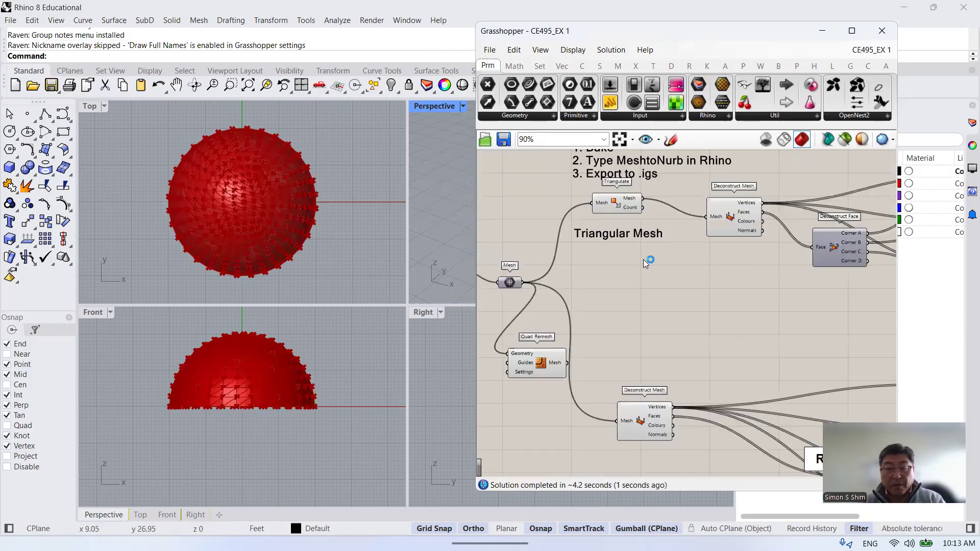
scroll(644, 259, "down", 1)
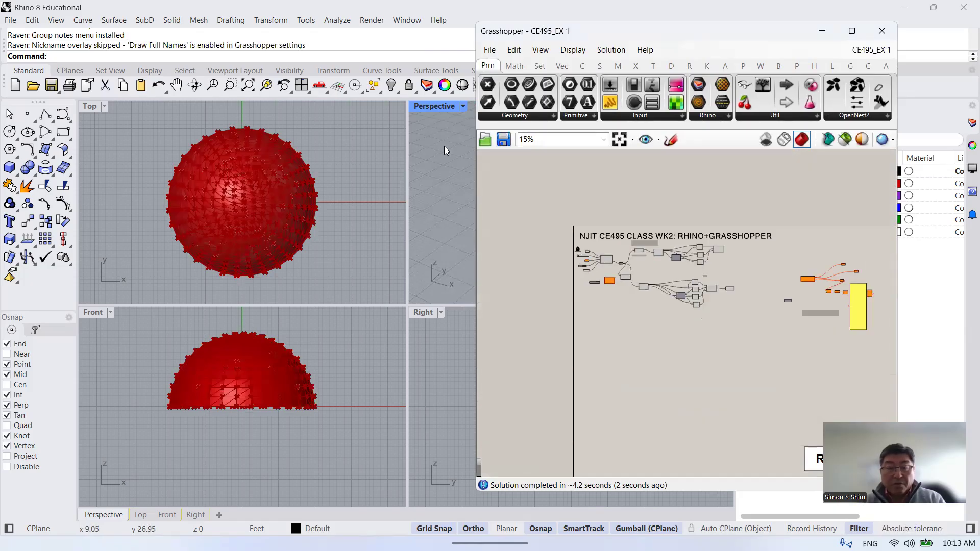
Move the Grasshopper window clear of the viewports and examine the dome in the Top and Perspective views.
left_click(241, 247)
scroll(240, 247, "down", 5)
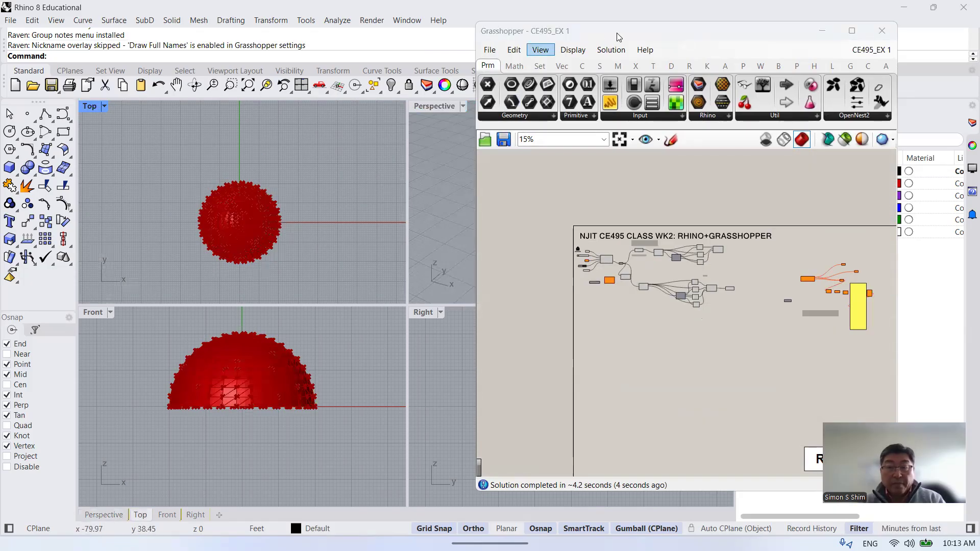
left_click_drag(617, 36, 627, 37)
scroll(273, 188, "down", 3)
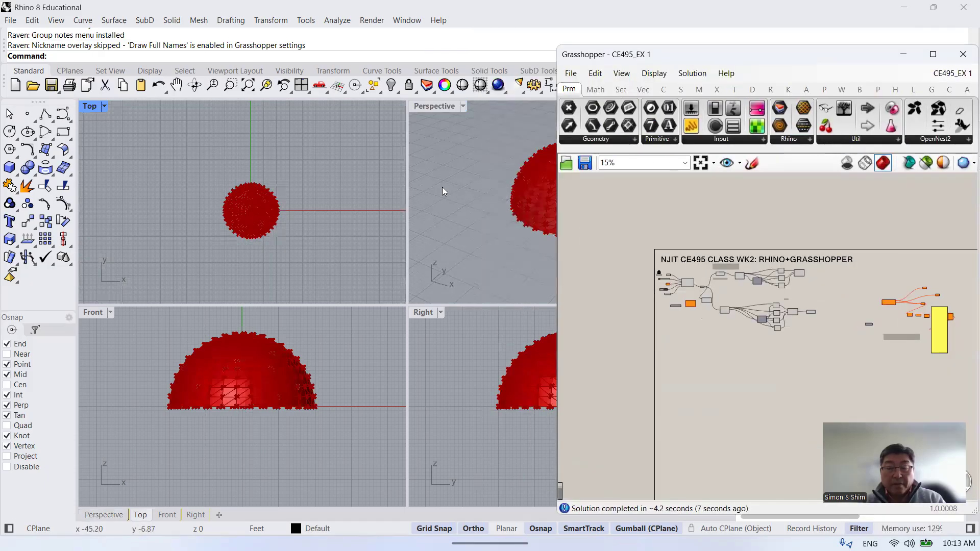
left_click(450, 162)
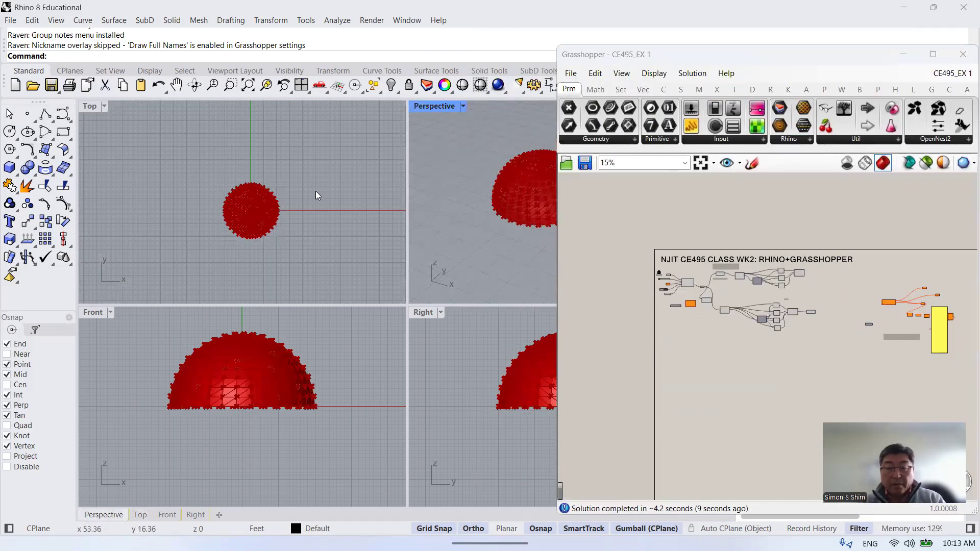
scroll(316, 191, "down", 2)
left_click_drag(710, 55, 731, 52)
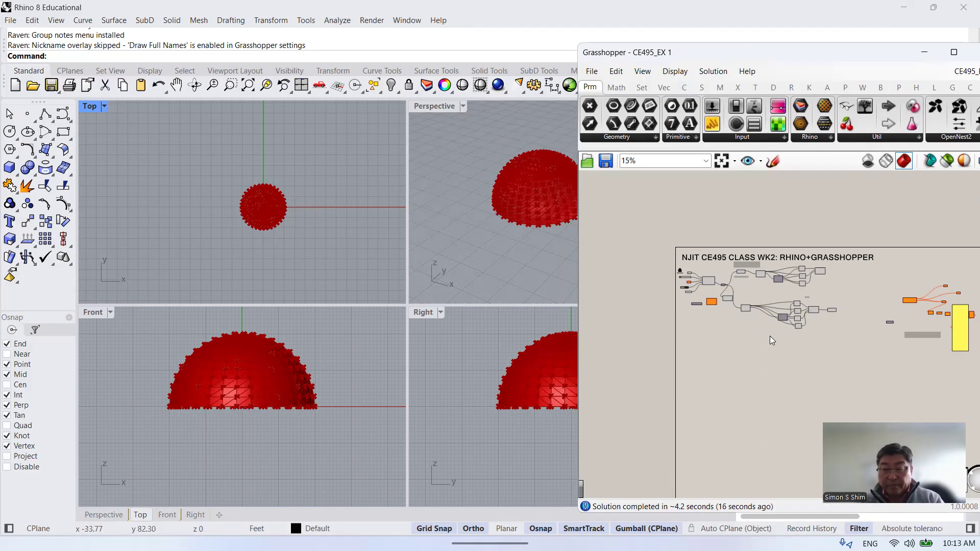
left_click(419, 218)
scroll(420, 219, "down", 4)
scroll(505, 201, "up", 4)
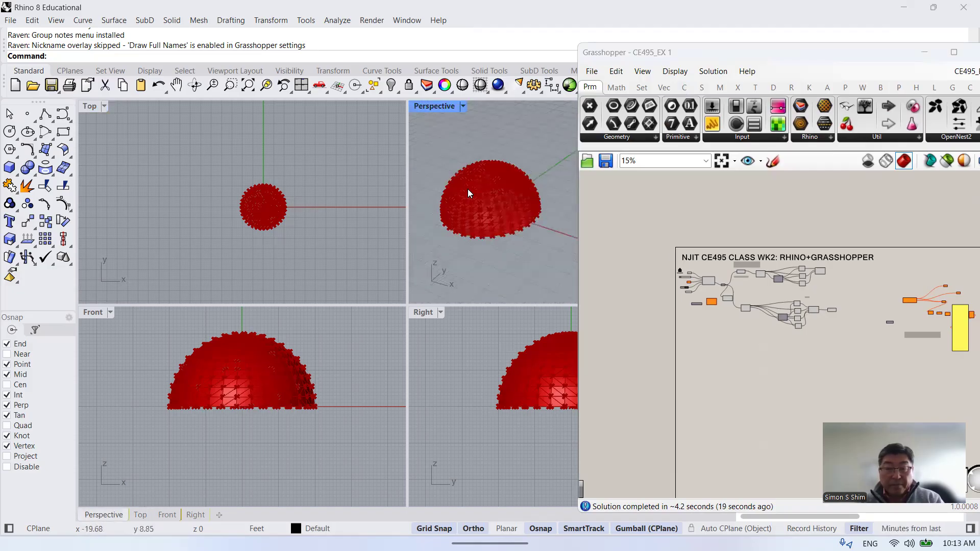
Maximize the Perspective viewport and enlarge the view of the red dome.
scroll(453, 188, "up", 4)
scroll(453, 187, "up", 4)
scroll(463, 187, "down", 4)
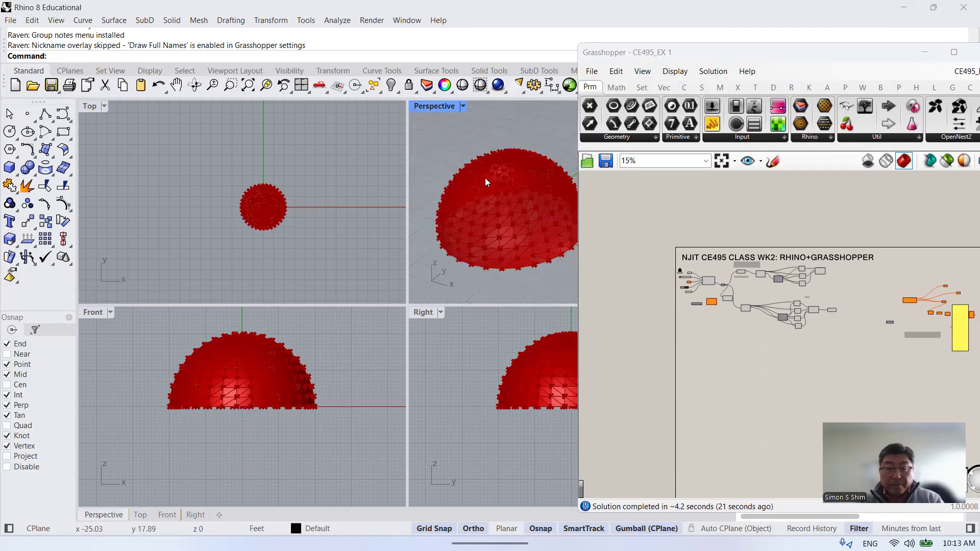
double_click(440, 105)
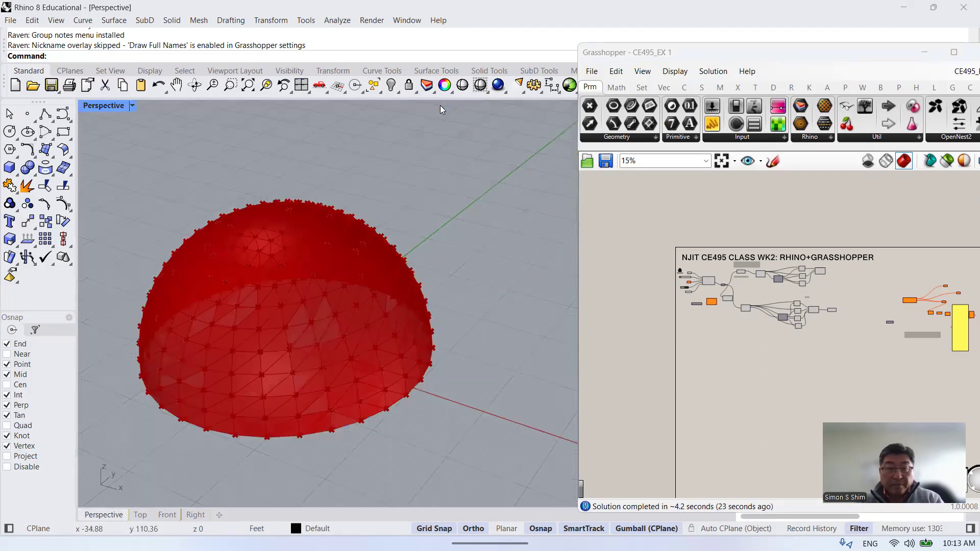
scroll(131, 183, "up", 3)
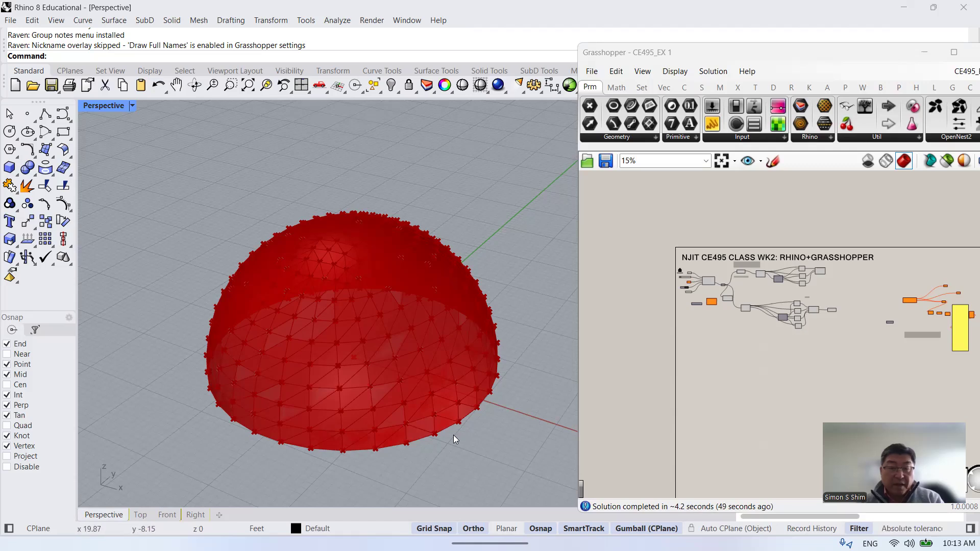
Examine the dome's triangulated mesh from above, from near ground level and from several sides in the Perspective viewport.
right_click_drag(472, 175, 503, 288)
scroll(473, 361, "up", 2)
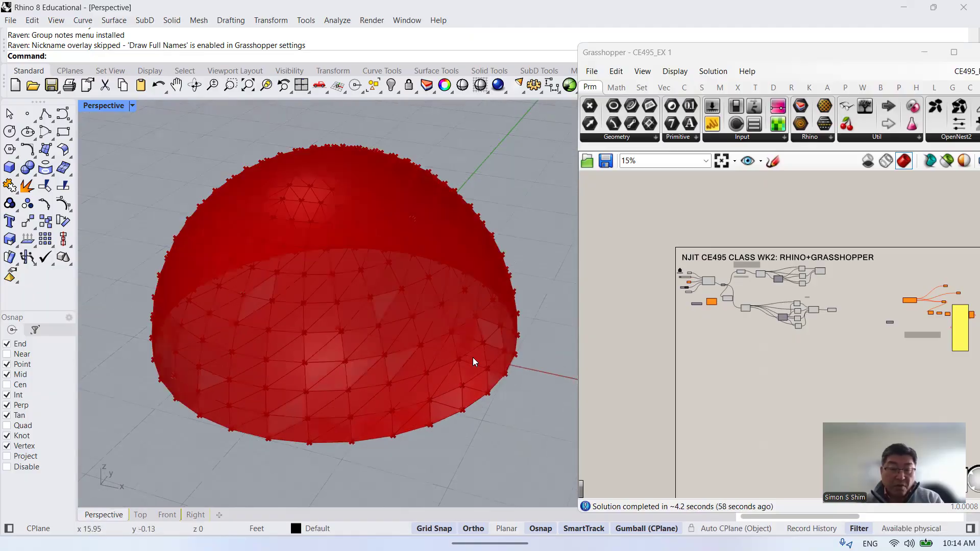
scroll(434, 291, "down", 3)
right_click_drag(453, 281, 502, 278)
scroll(421, 280, "up", 2)
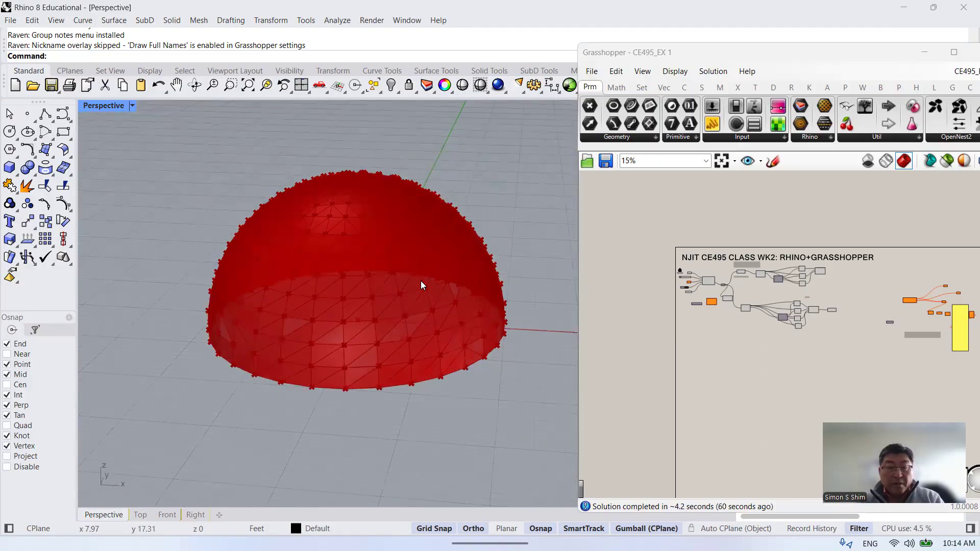
scroll(380, 268, "up", 1)
scroll(385, 281, "down", 1)
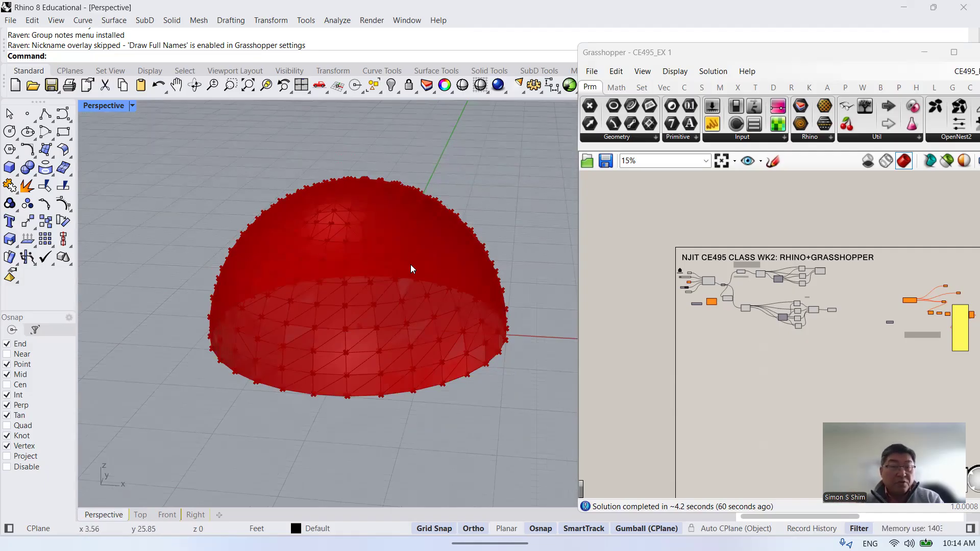
right_click_drag(402, 293, 352, 369)
right_click_drag(350, 282, 424, 237)
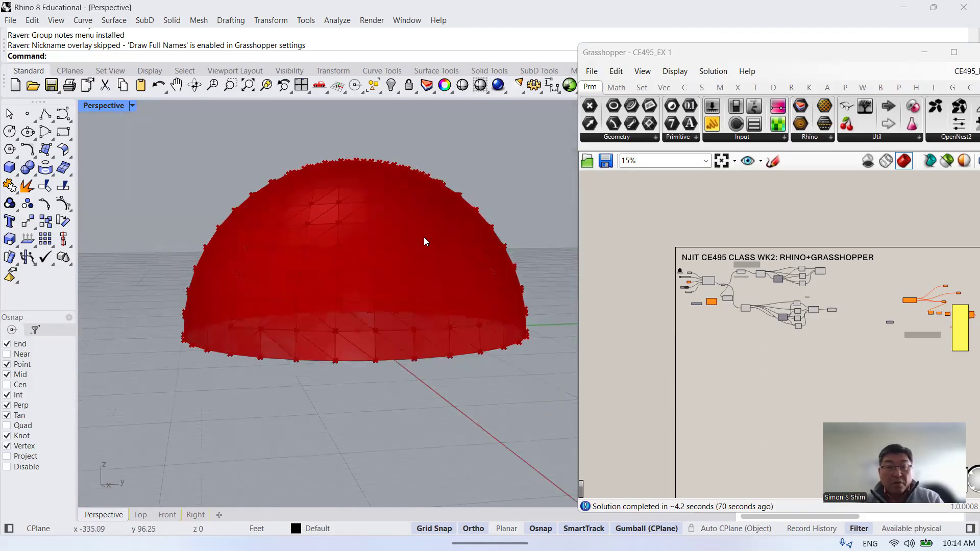
right_click_drag(388, 269, 430, 247)
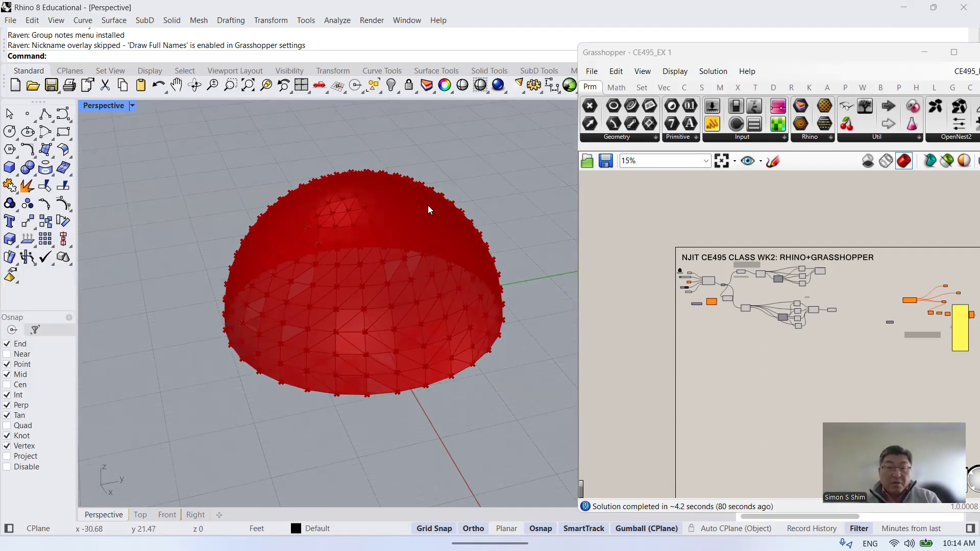
scroll(428, 206, "up", 2)
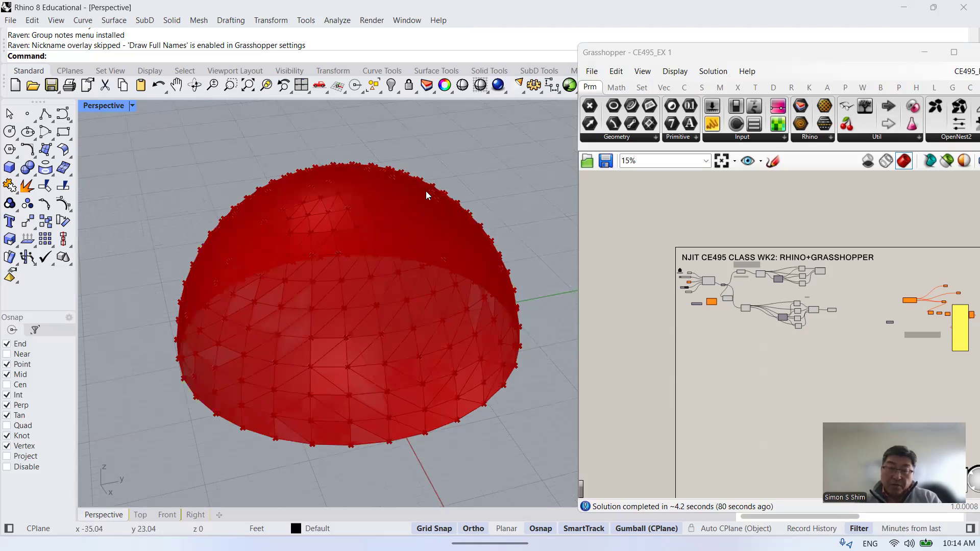
scroll(317, 182, "down", 2)
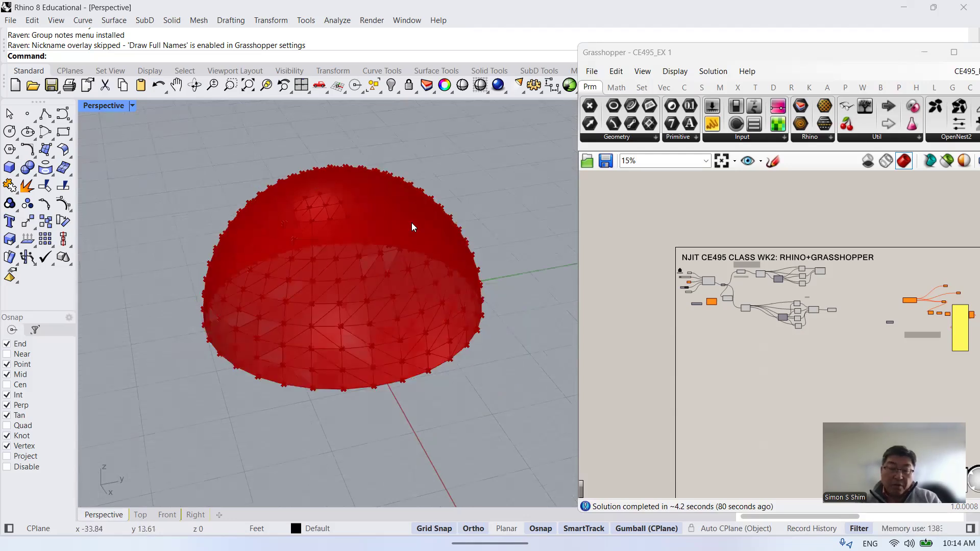
Bring the Grasshopper window fully into view and inspect the Index input of the middle List Item in the triangular mesh branch.
scroll(706, 273, "up", 2)
scroll(857, 299, "up", 6)
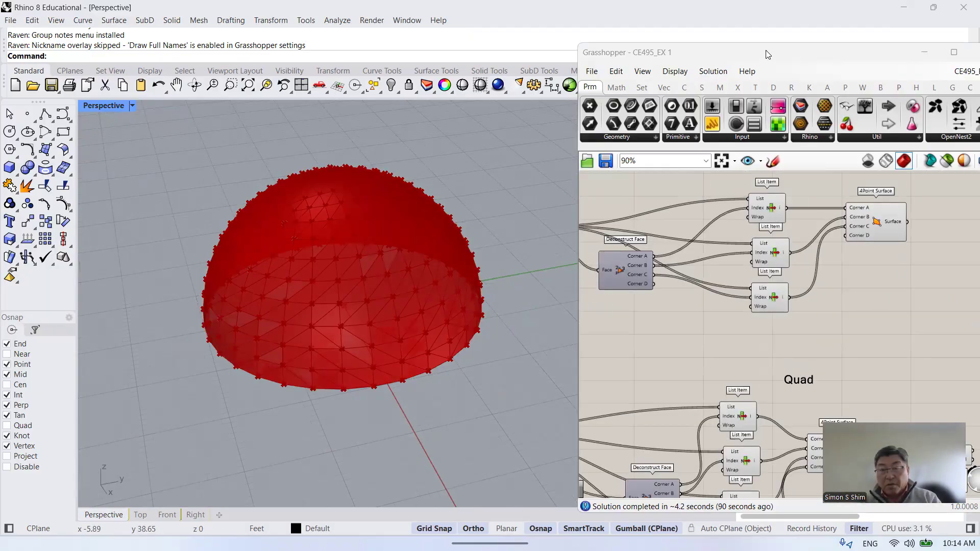
left_click_drag(767, 54, 703, 41)
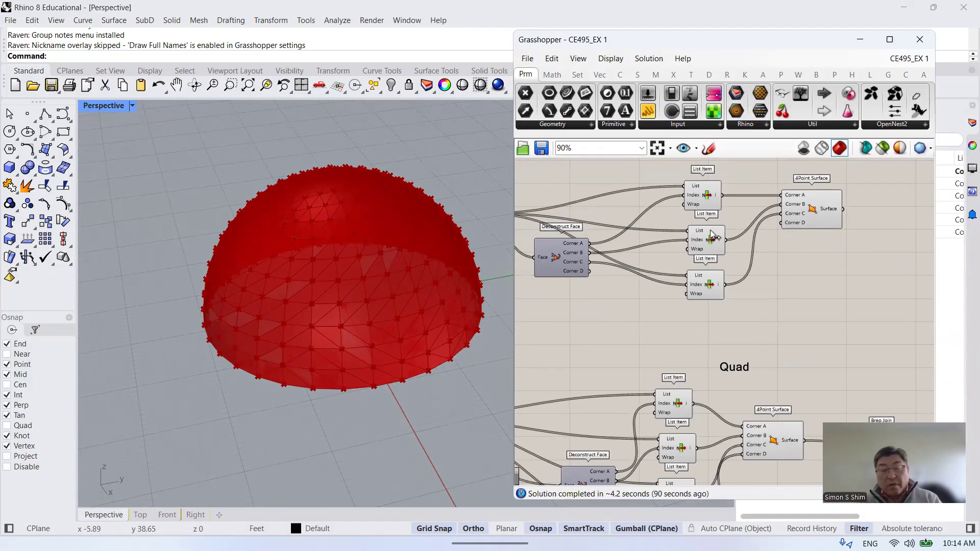
scroll(819, 259, "up", 1)
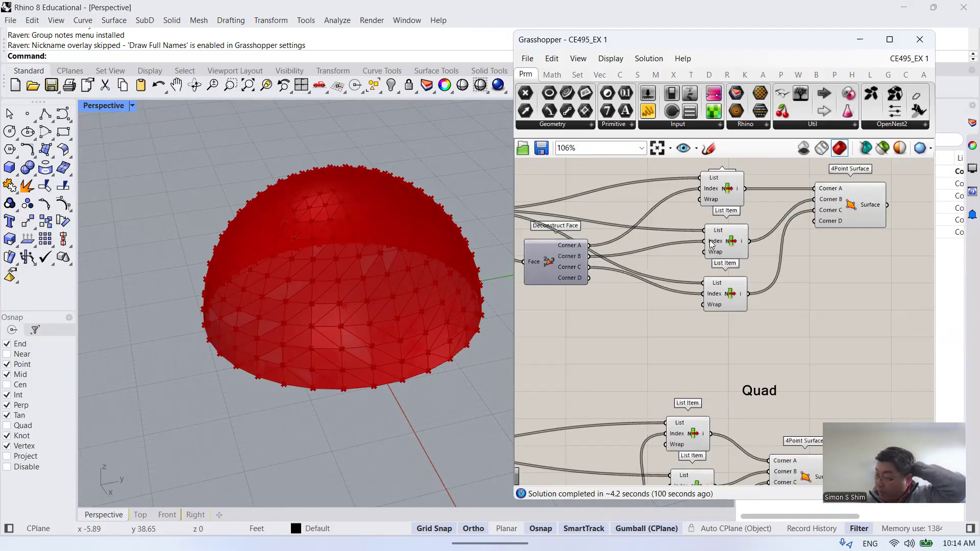
mouse_move(711, 244)
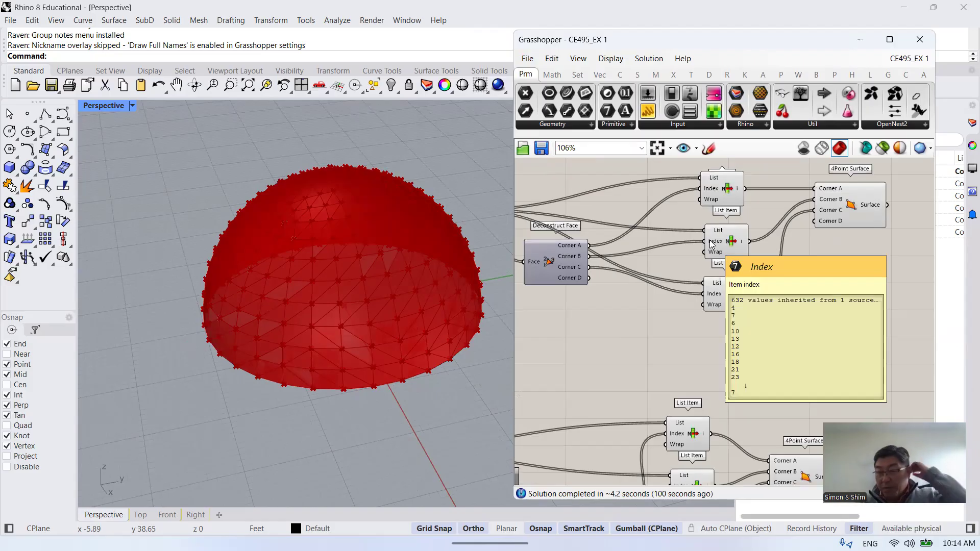
scroll(638, 235, "down", 3)
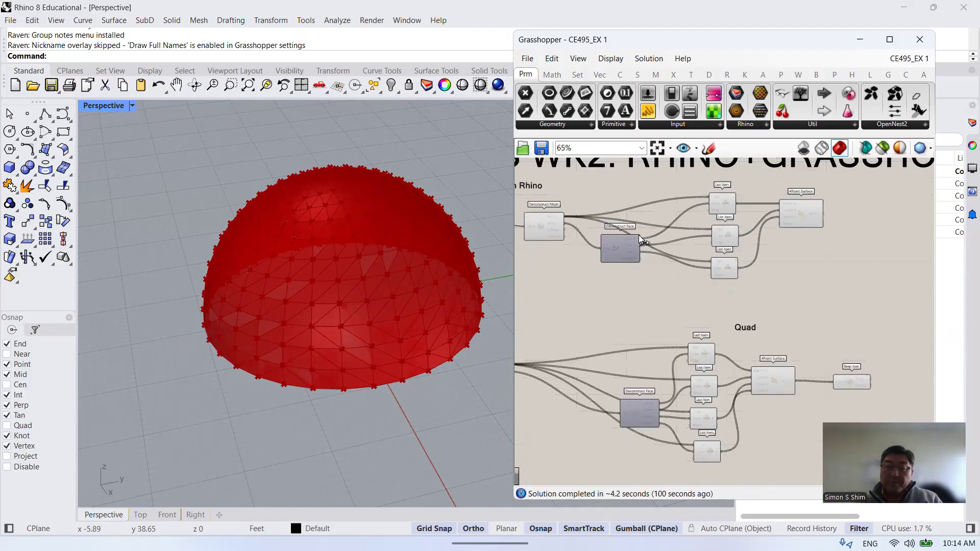
Shift the Deconstruct Face component of the triangular mesh branch slightly downward on the canvas.
scroll(634, 235, "up", 2)
left_click_drag(615, 253, 618, 269)
scroll(782, 216, "down", 2)
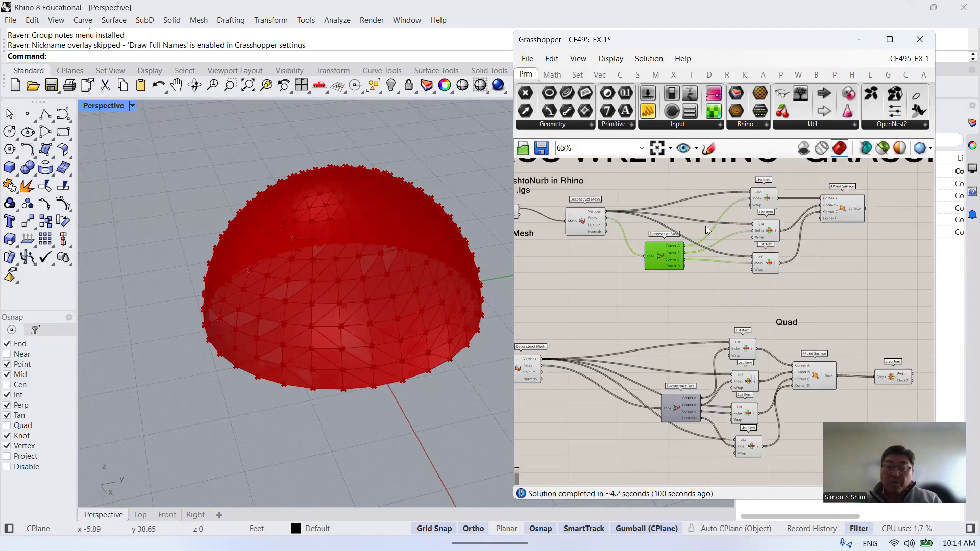
Examine the wiring from Triangulate and Deconstruct Mesh to the List Items, and compare it with the quad branch.
scroll(573, 229, "up", 3)
scroll(363, 214, "down", 4)
scroll(375, 215, "up", 4)
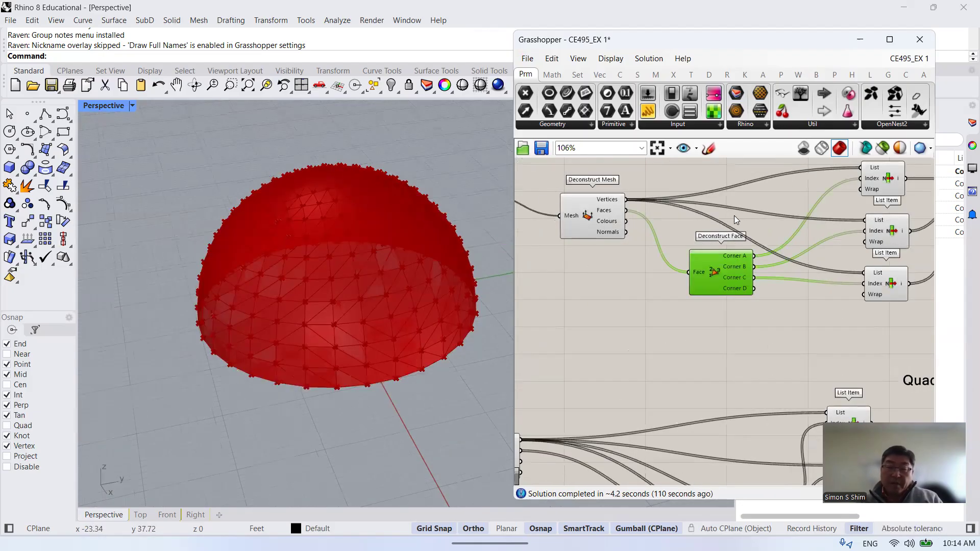
scroll(734, 211, "down", 3)
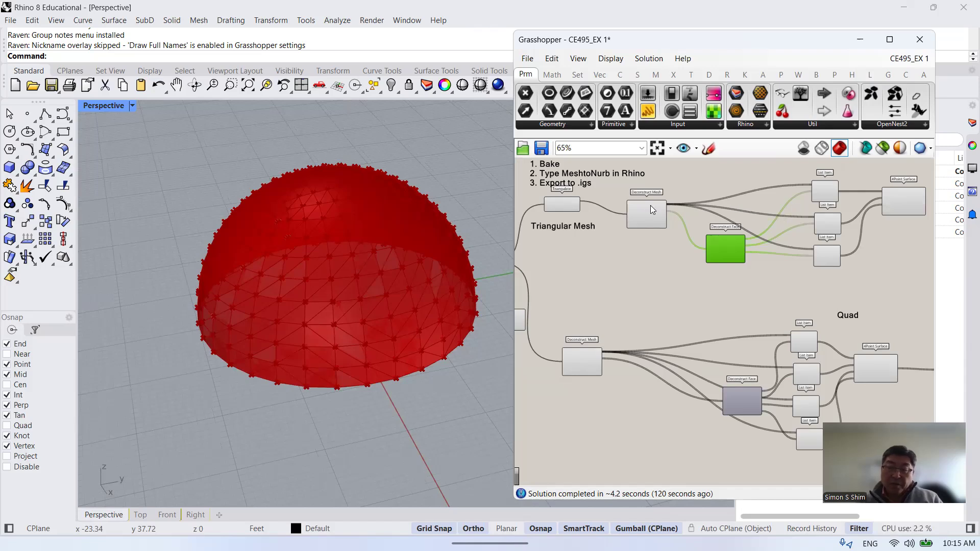
mouse_move(637, 215)
scroll(622, 212, "up", 2)
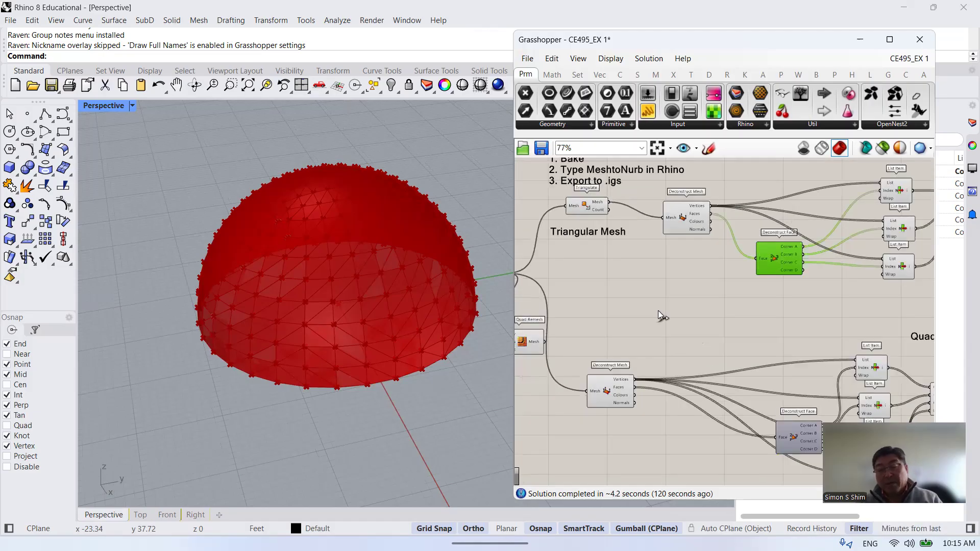
scroll(666, 243, "down", 2)
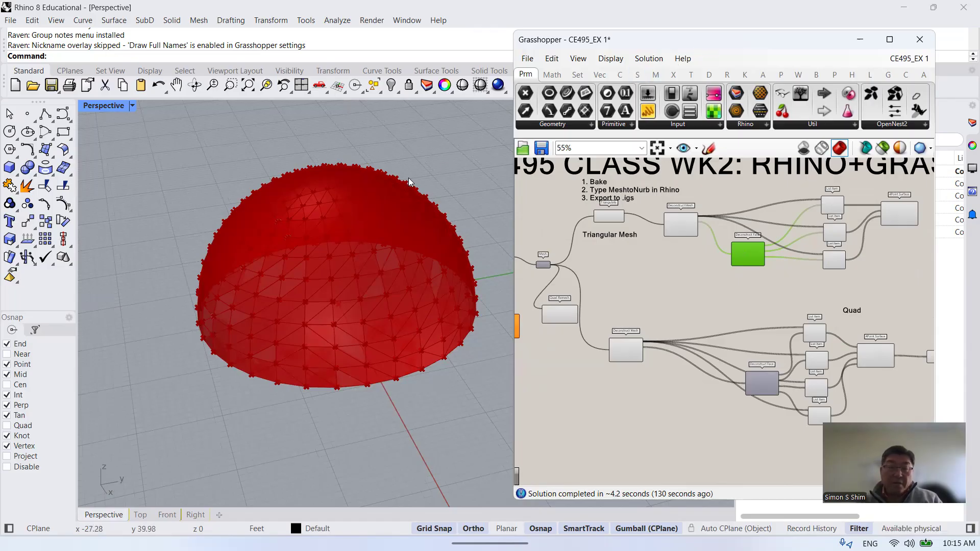
Reduce the Rhino window from full screen, view Grasshopper at full size briefly, and move the Rhino window up beside it.
scroll(408, 177, "up", 2)
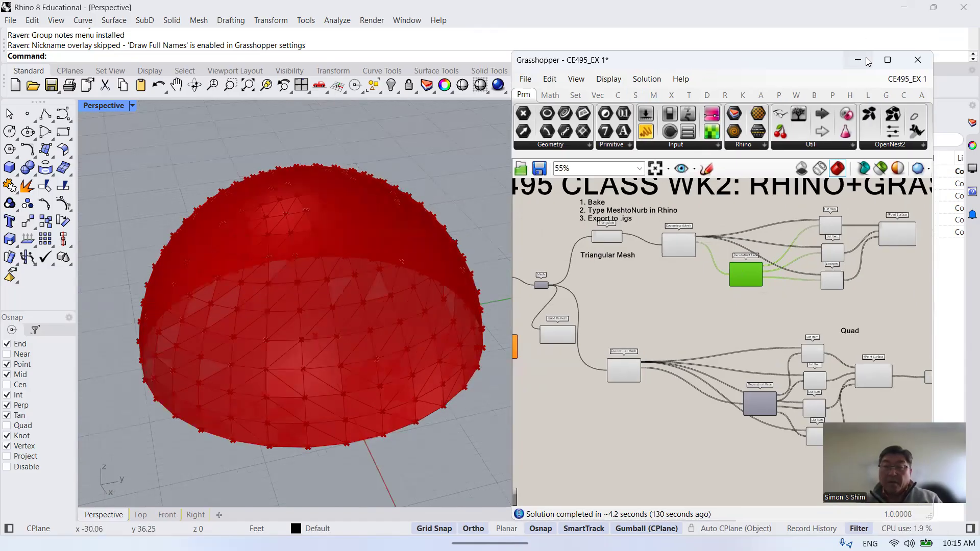
double_click(843, 10)
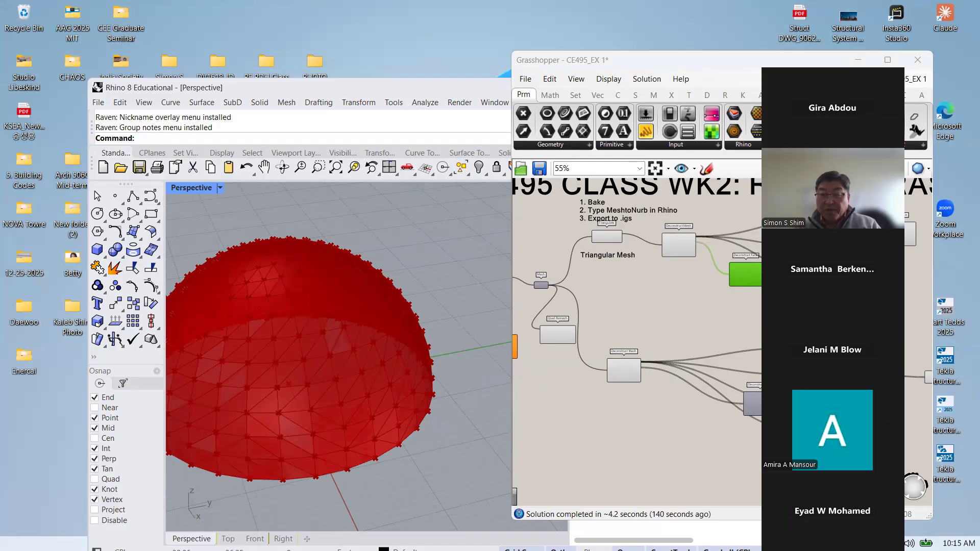
left_click(887, 59)
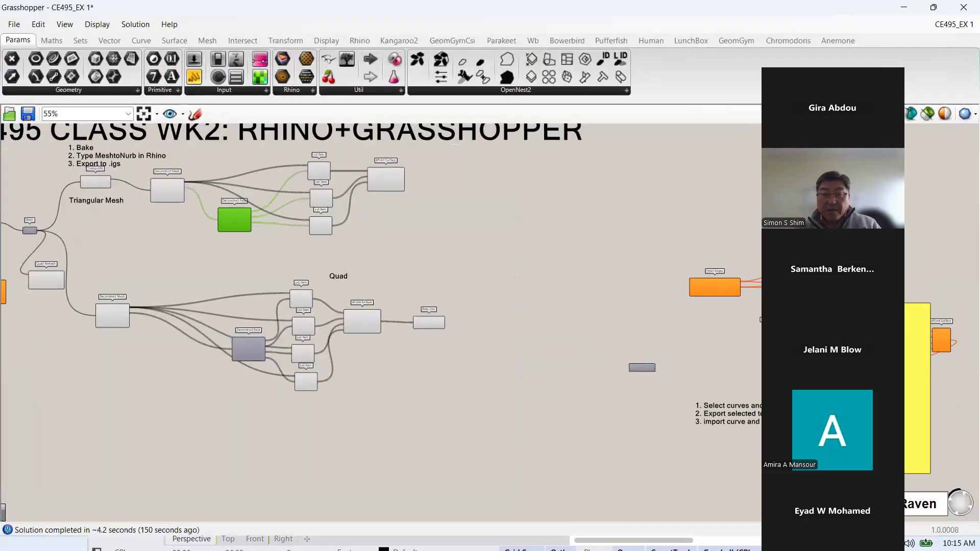
left_click(933, 7)
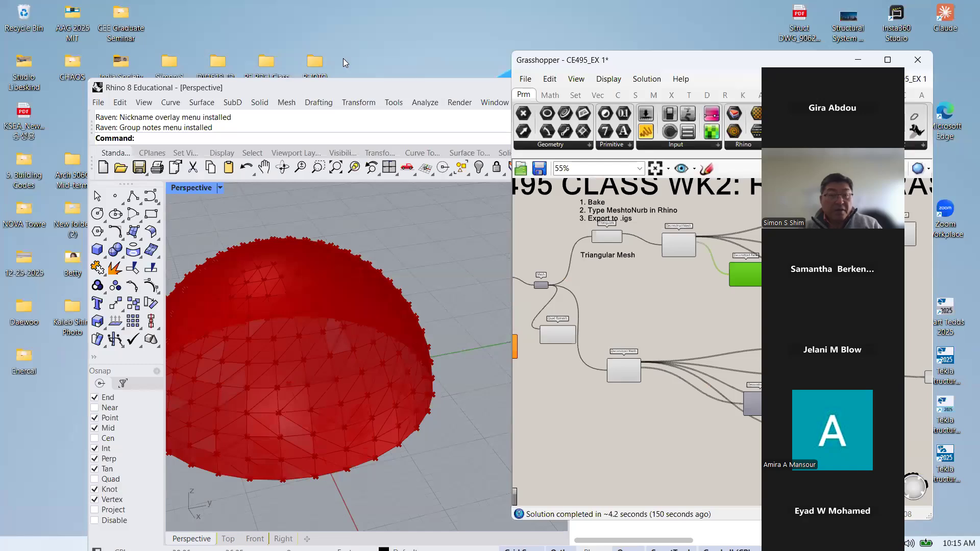
left_click_drag(343, 87, 278, 36)
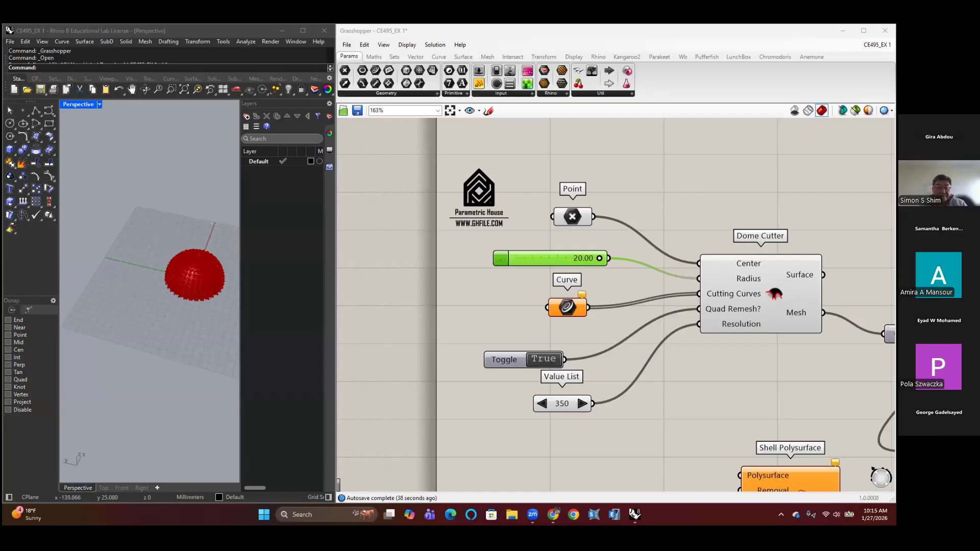
Examine the definition from the Dome Cutter inputs through to the triangular mesh and quad surface branches.
scroll(657, 358, "down", 6)
right_click_drag(663, 368, 414, 363)
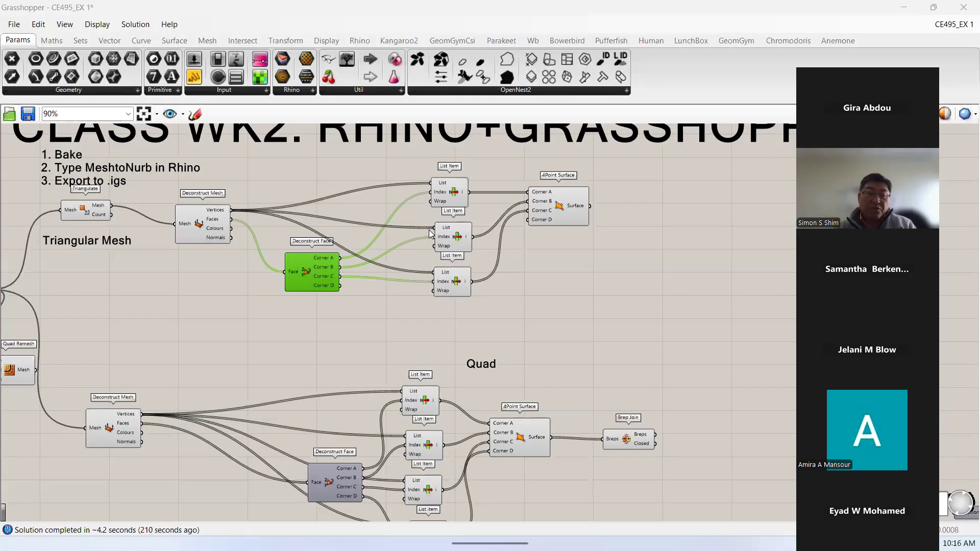
scroll(430, 233, "down", 2)
scroll(525, 257, "down", 1)
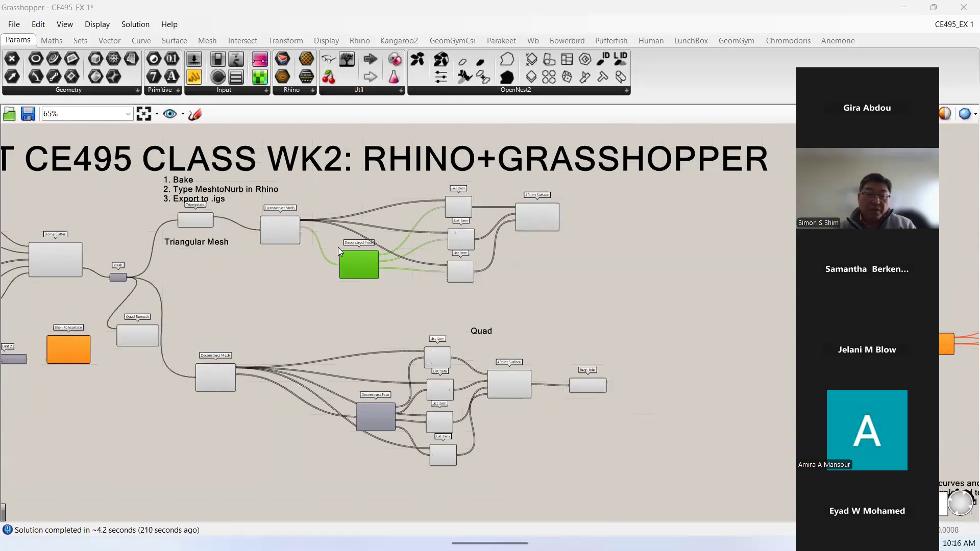
scroll(145, 208, "up", 2)
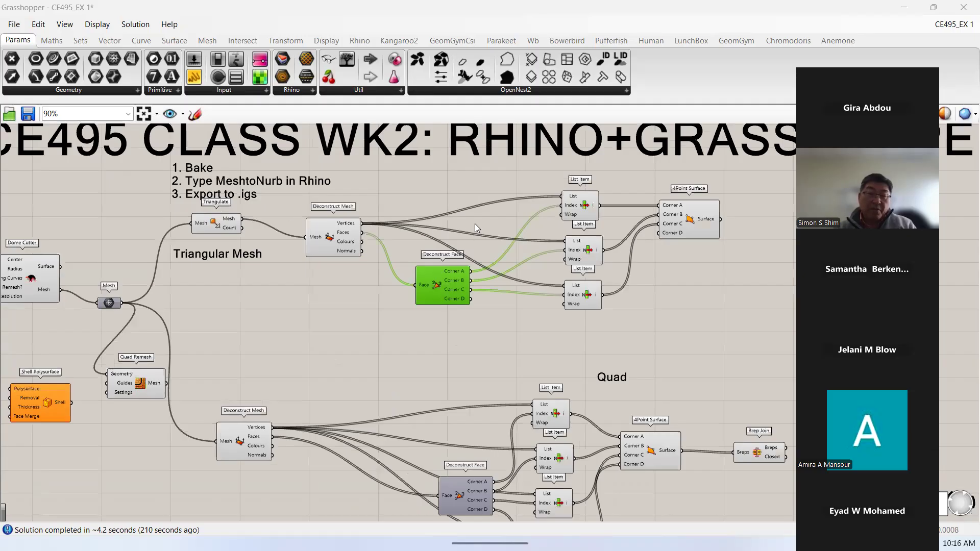
scroll(474, 223, "down", 2)
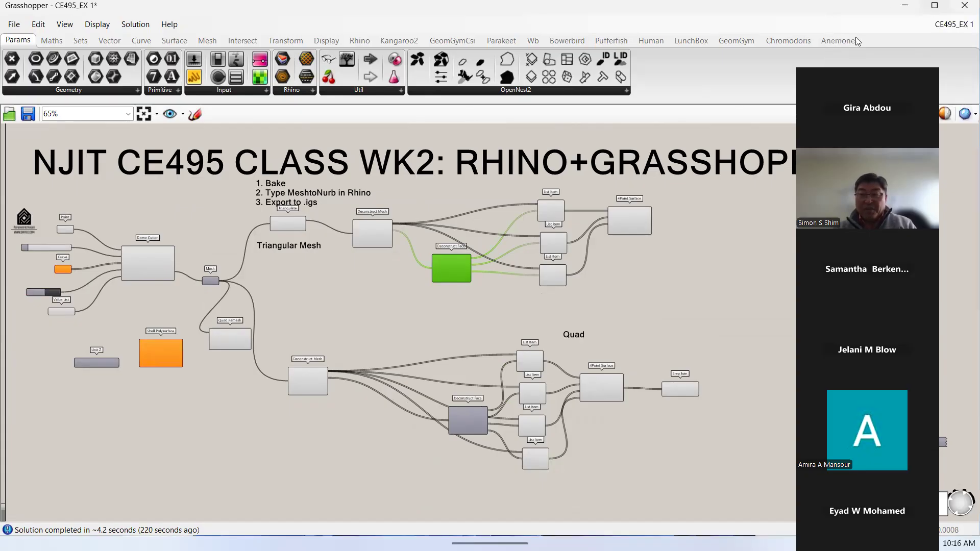
Reduce the Grasshopper window from full screen, place it clear of the dome, and maximize the Rhino window.
left_click(932, 7)
left_click_drag(786, 64, 826, 63)
left_click_drag(166, 37, 175, 52)
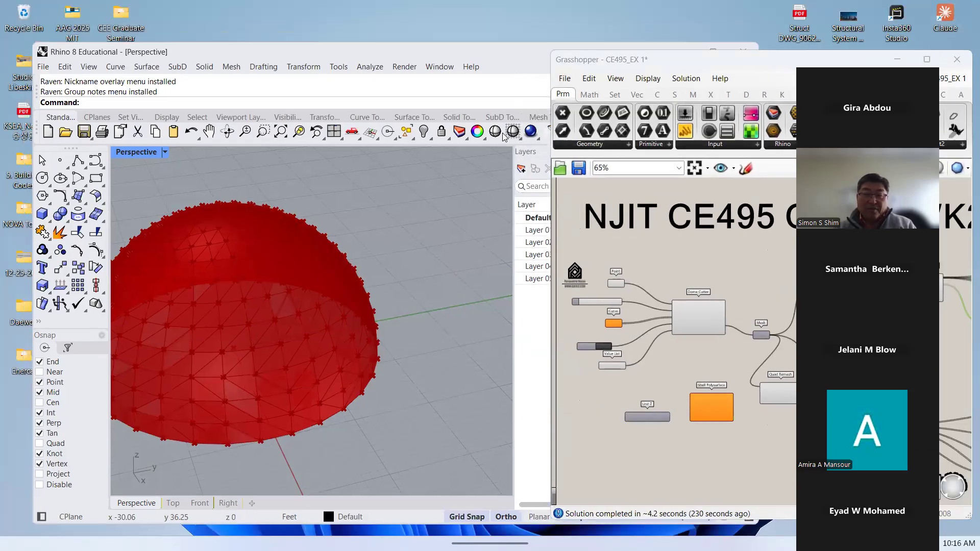
left_click_drag(717, 61, 719, 131)
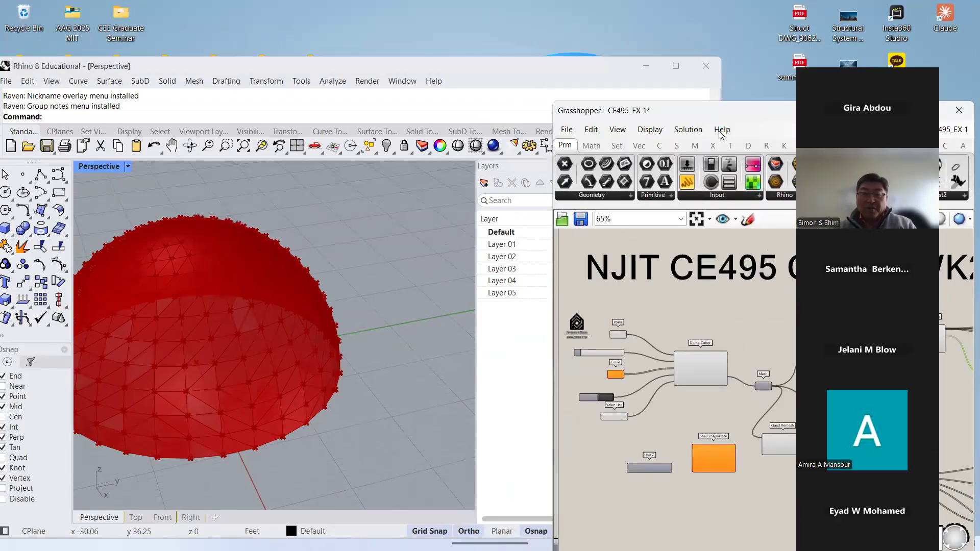
left_click(675, 66)
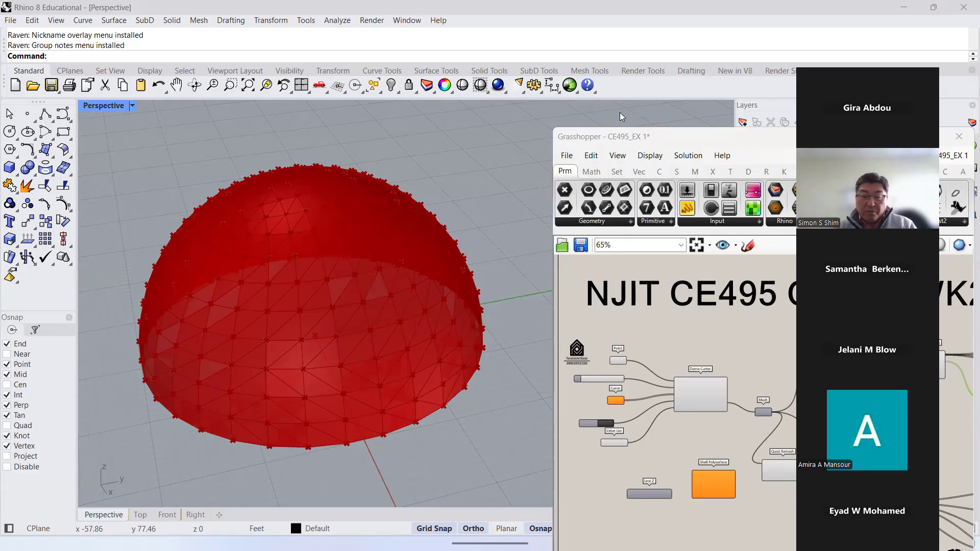
key("ctrl+s")
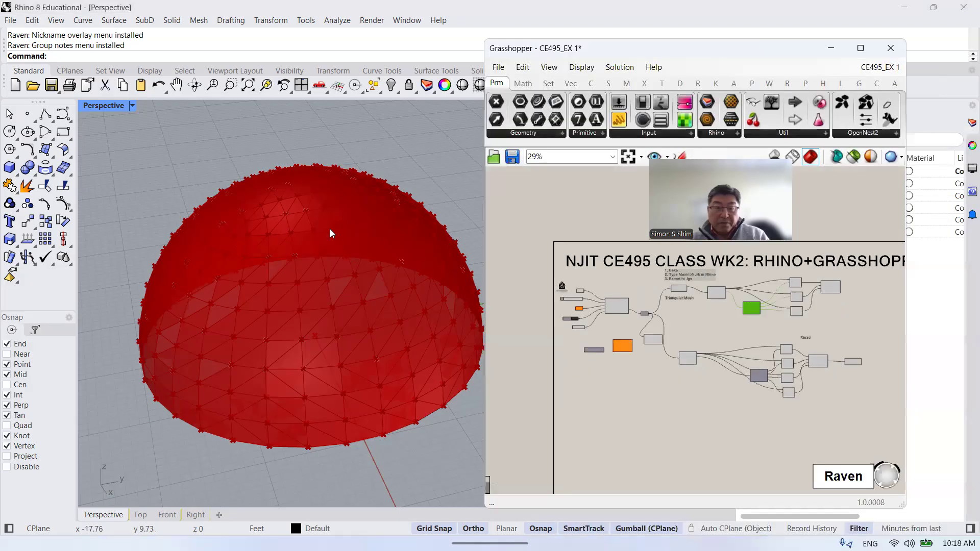
Examine the dome's mesh up close and the Dome Cutter's input components in the definition.
scroll(332, 233, "down", 2)
scroll(334, 238, "up", 4)
right_click_drag(337, 259, 309, 272)
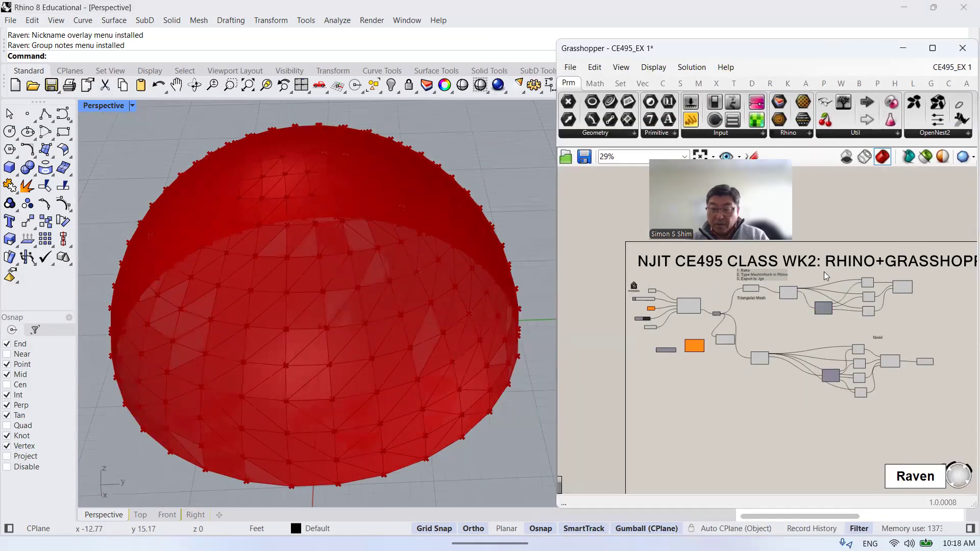
scroll(836, 276, "up", 1)
scroll(641, 300, "up", 1)
scroll(645, 292, "down", 2)
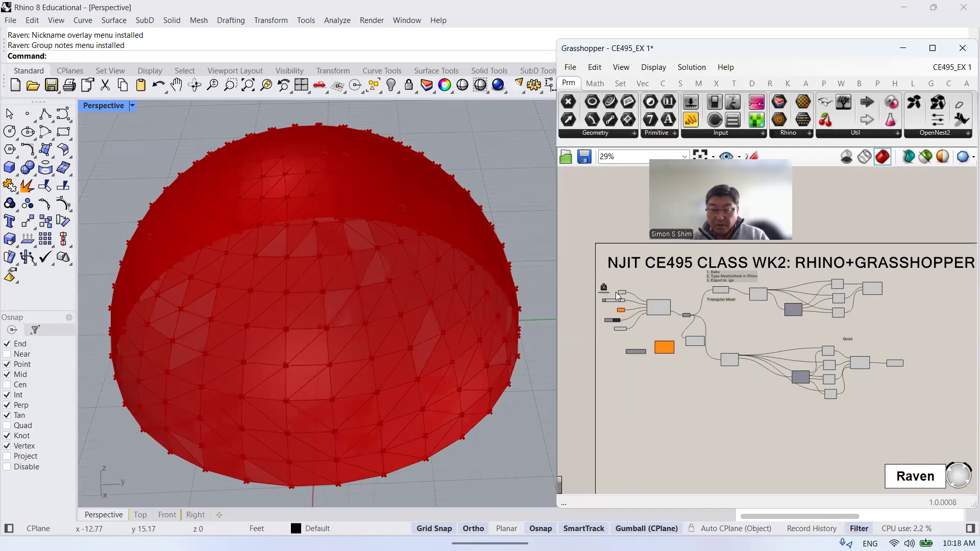
Examine the Dome Cutter component and its Point, radius and Curve inputs in the definition.
scroll(703, 325, "up", 4)
left_click(703, 325)
scroll(597, 308, "up", 2)
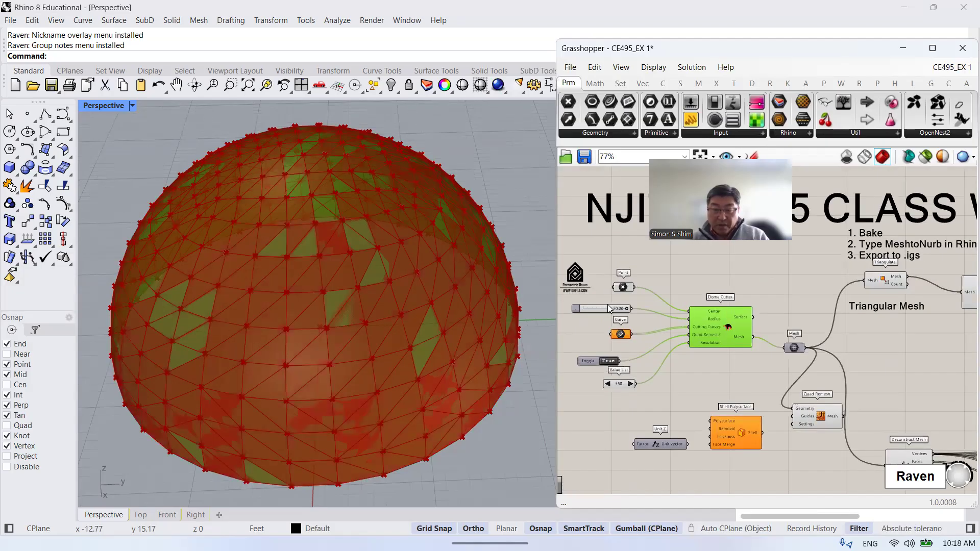
left_click(757, 265)
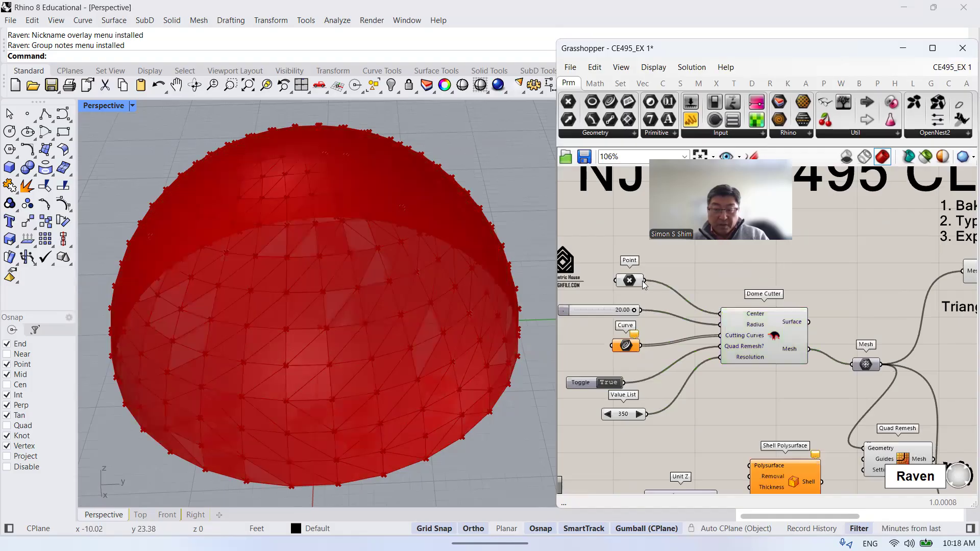
left_click(631, 282)
left_click(608, 288)
left_click(601, 311)
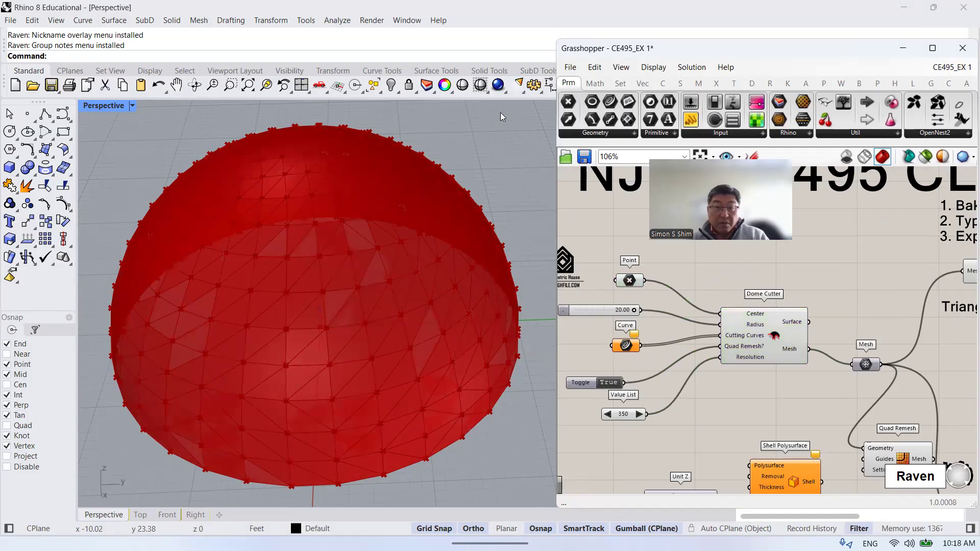
left_click(807, 270)
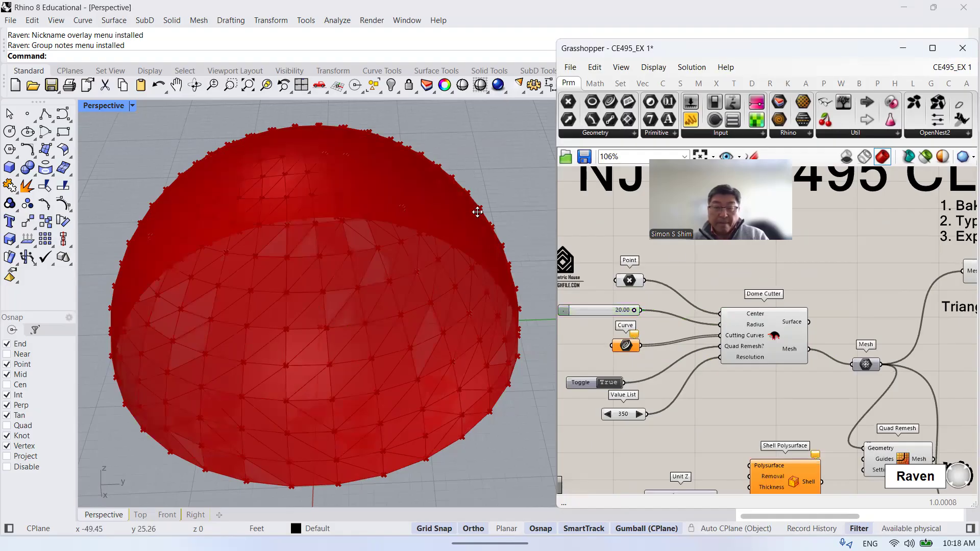
Move the Grasshopper window further inward over the viewport and frame the dome and the definition beside each other.
scroll(436, 230, "down", 3)
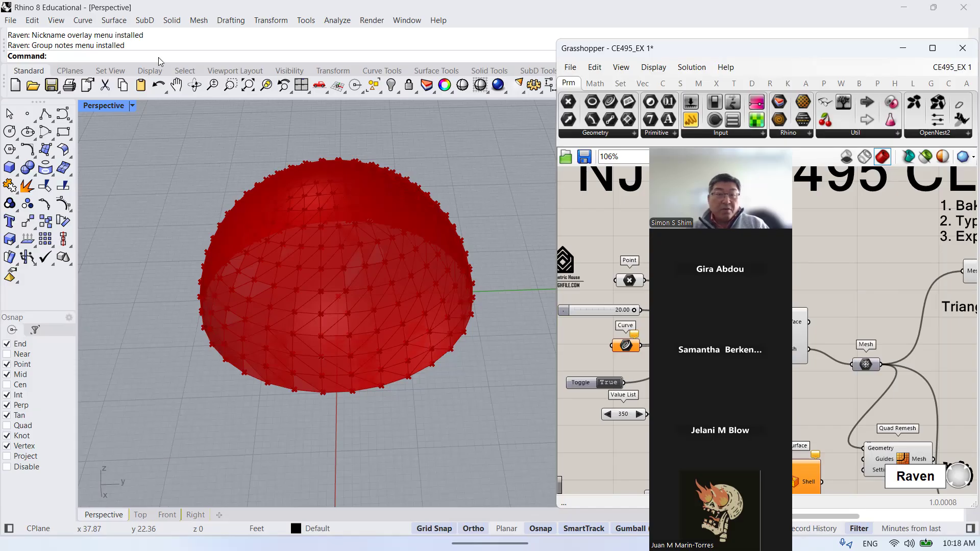
left_click(454, 424)
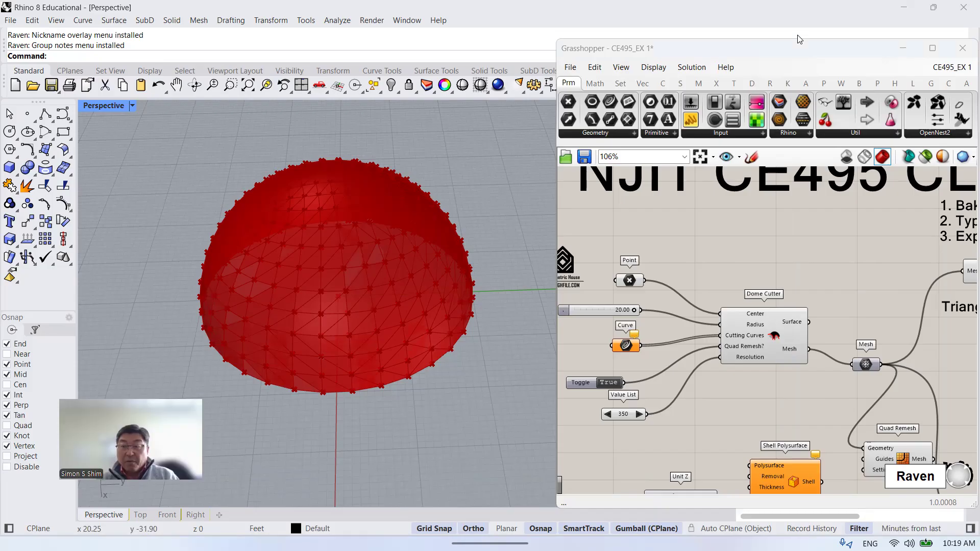
left_click_drag(799, 39, 689, 57)
left_click_drag(867, 264, 936, 265)
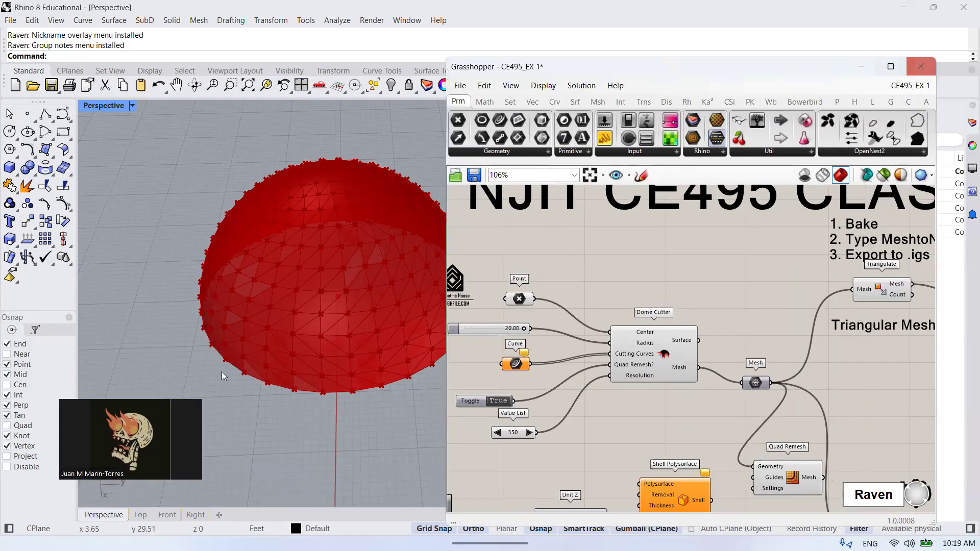
right_click_drag(201, 376, 241, 362)
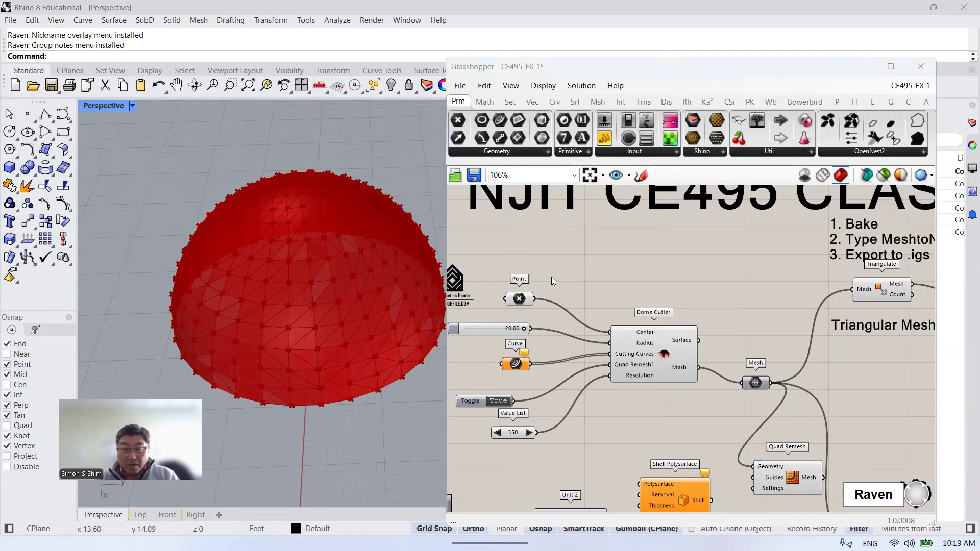
scroll(556, 275, "down", 4)
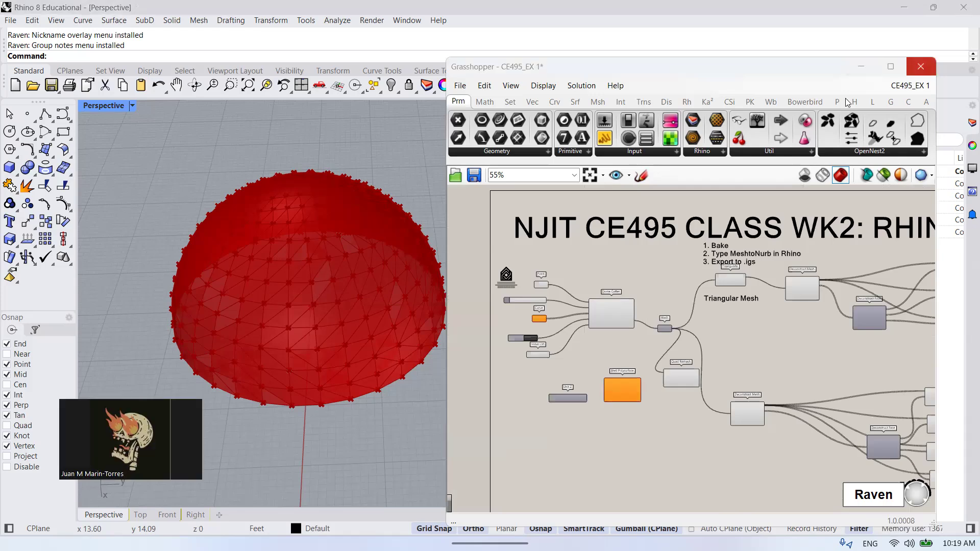
Close the Grasshopper window, launch Grasshopper again from Rhino, and place its window clear of the dome.
left_click(921, 66)
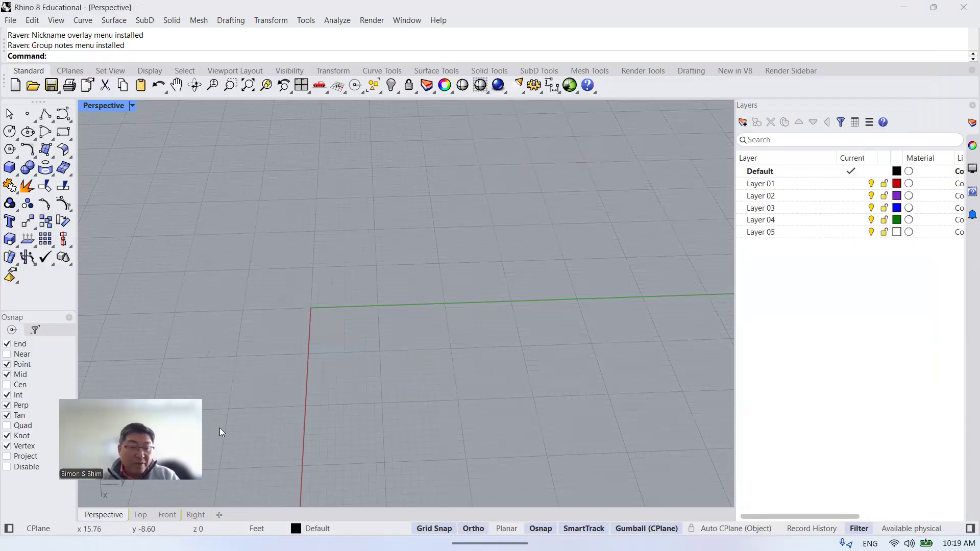
left_click_drag(150, 394, 232, 385)
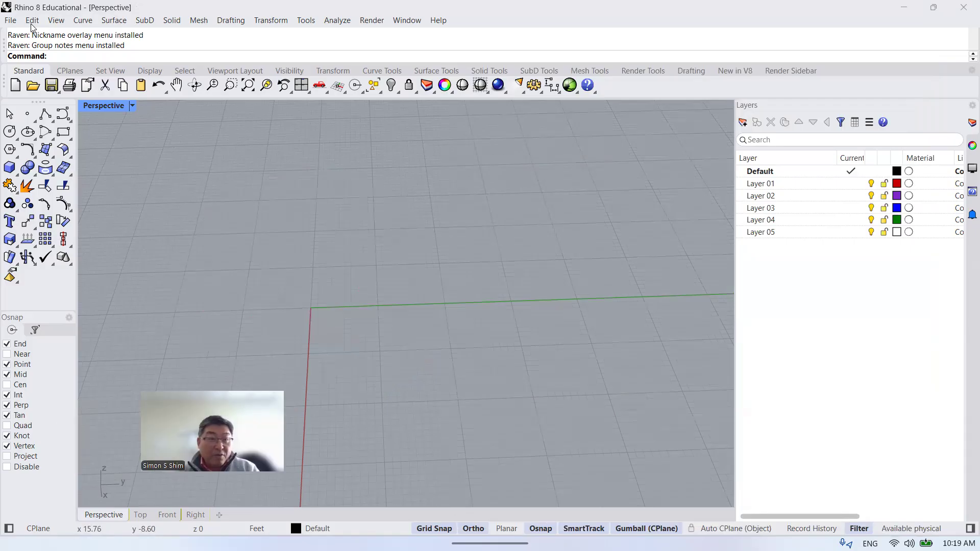
left_click(570, 86)
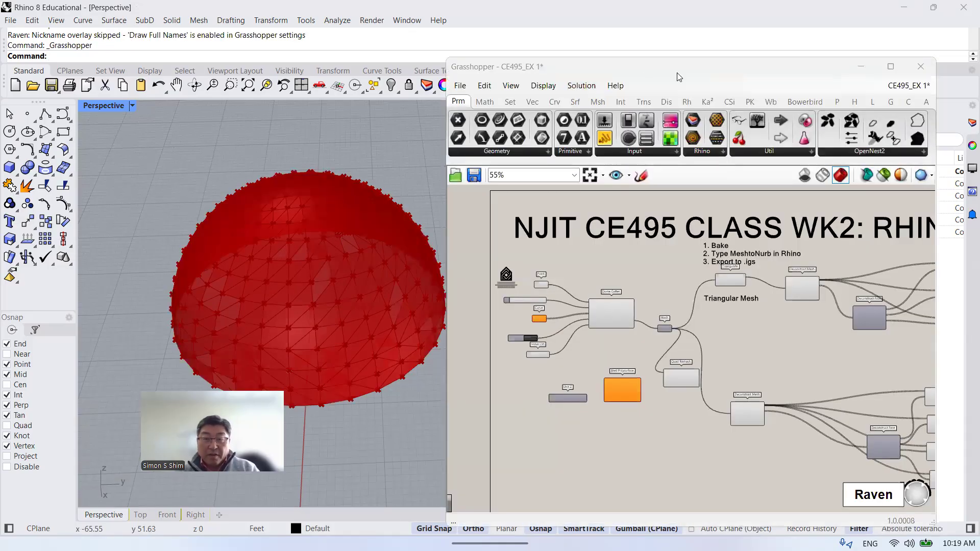
left_click_drag(679, 77, 742, 58)
Close the CE495_EX 1 definition in Grasshopper.
left_click(523, 66)
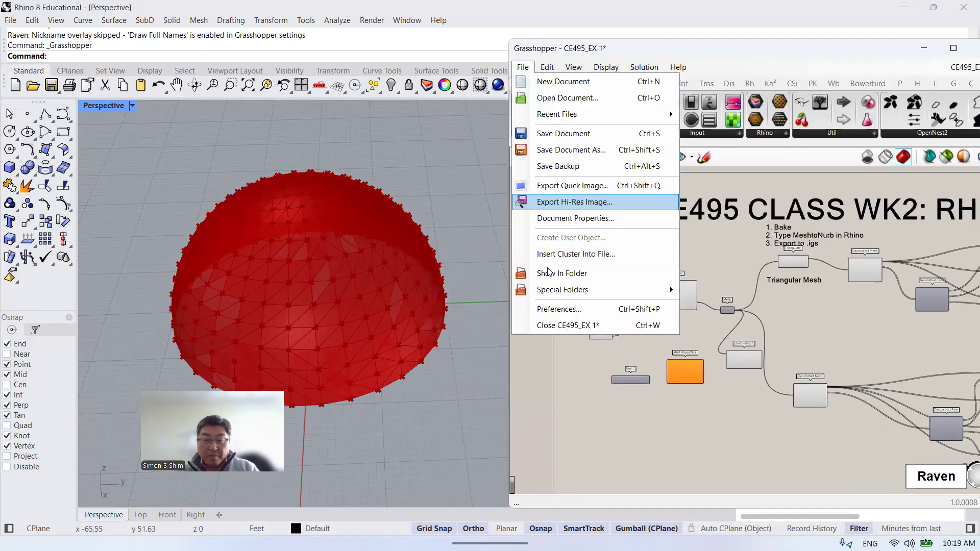
left_click(571, 325)
left_click(762, 309)
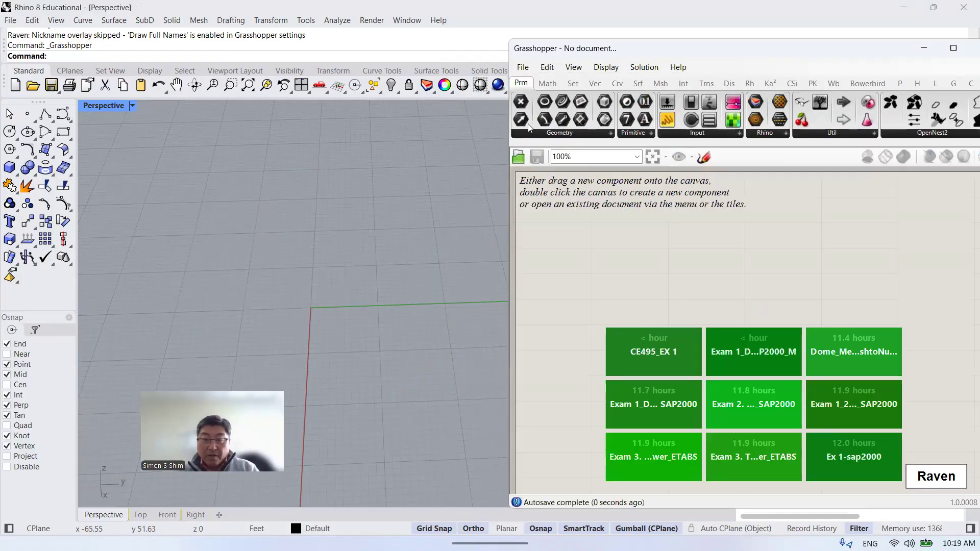
Open the CE495_EX 1 definition from the WK2 folder.
left_click(521, 67)
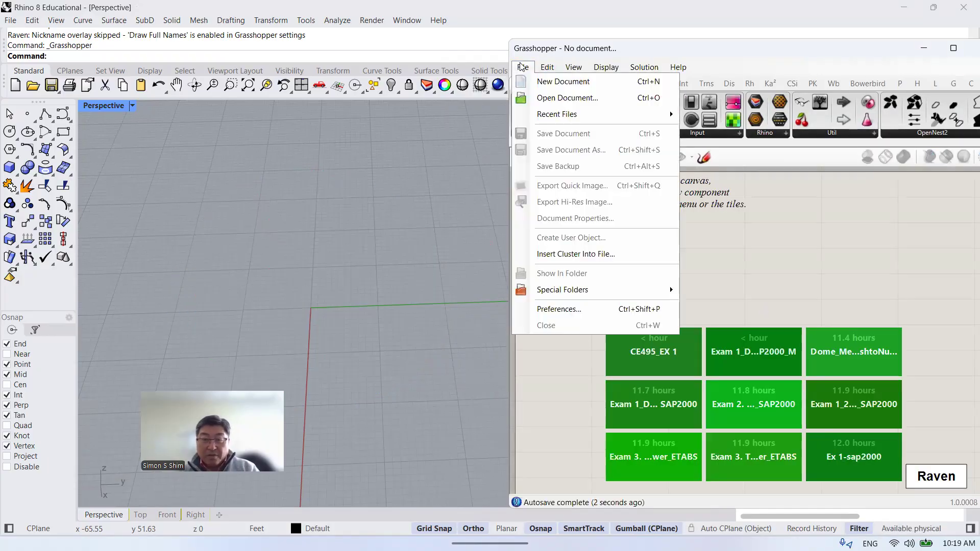
left_click(541, 98)
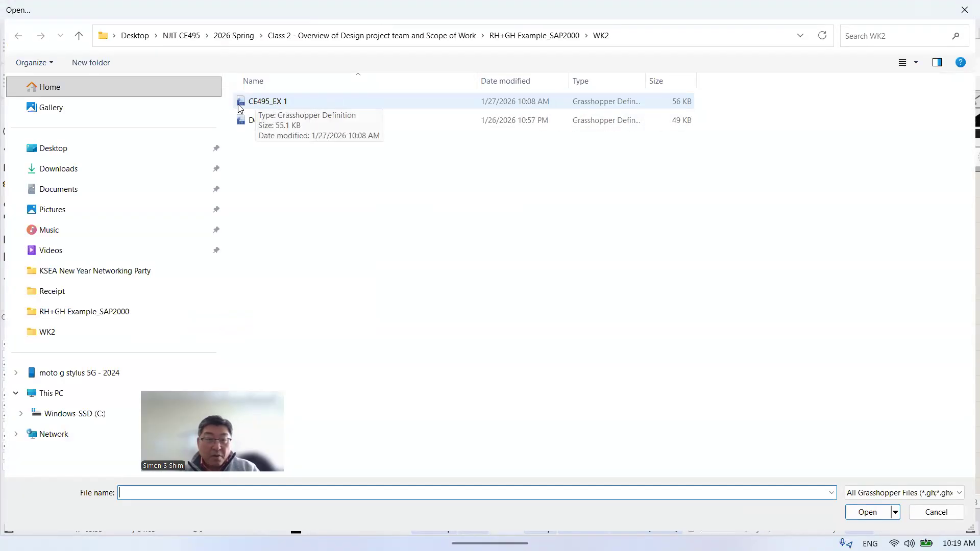
double_click(266, 104)
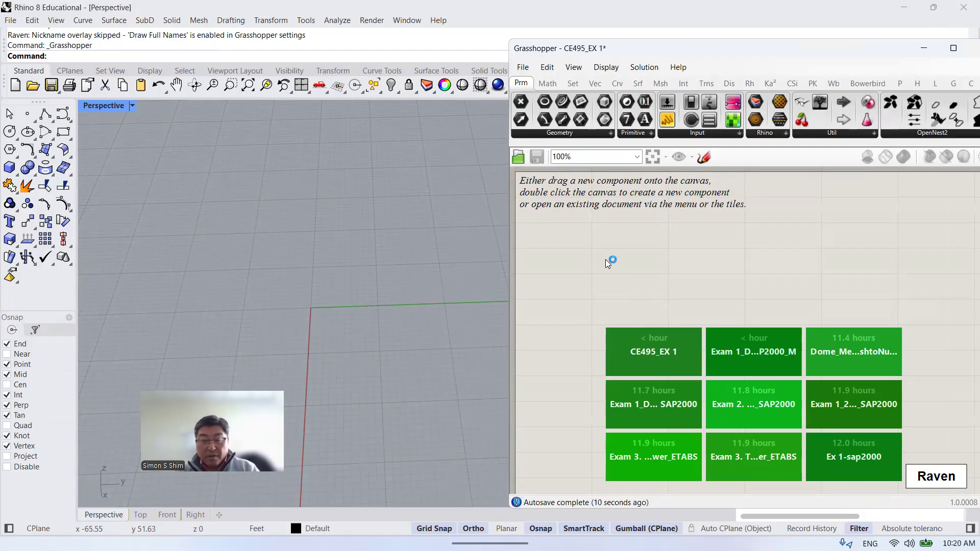
Examine the reloaded dome and the Dome Cutter's input components up close.
scroll(737, 274, "down", 2)
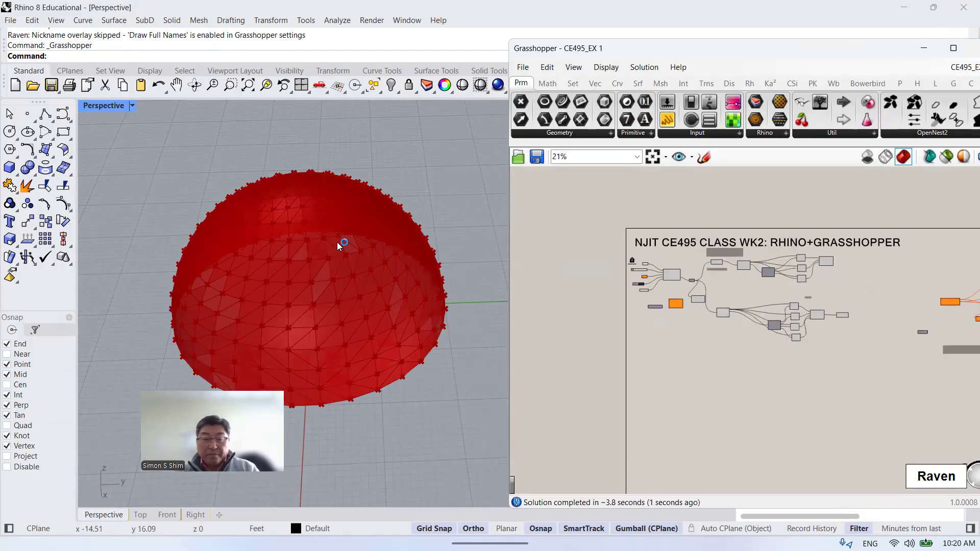
scroll(376, 201, "down", 1)
scroll(694, 270, "up", 3)
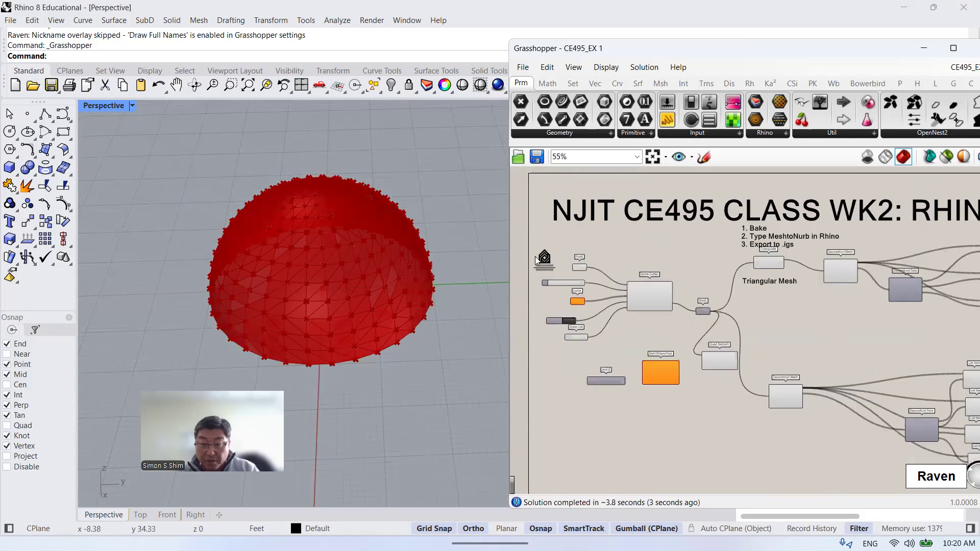
scroll(598, 280, "up", 2)
scroll(598, 280, "up", 2)
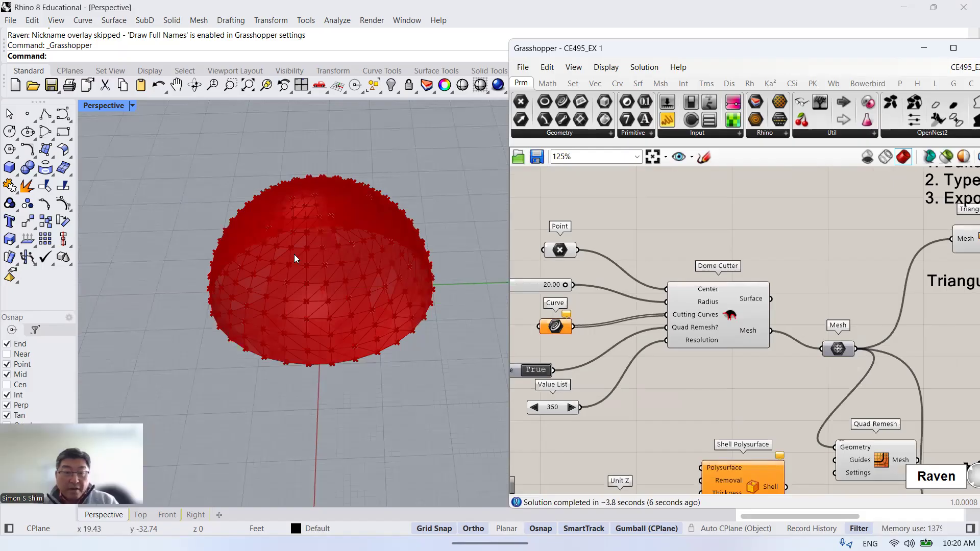
scroll(267, 260, "up", 1)
scroll(653, 248, "down", 3)
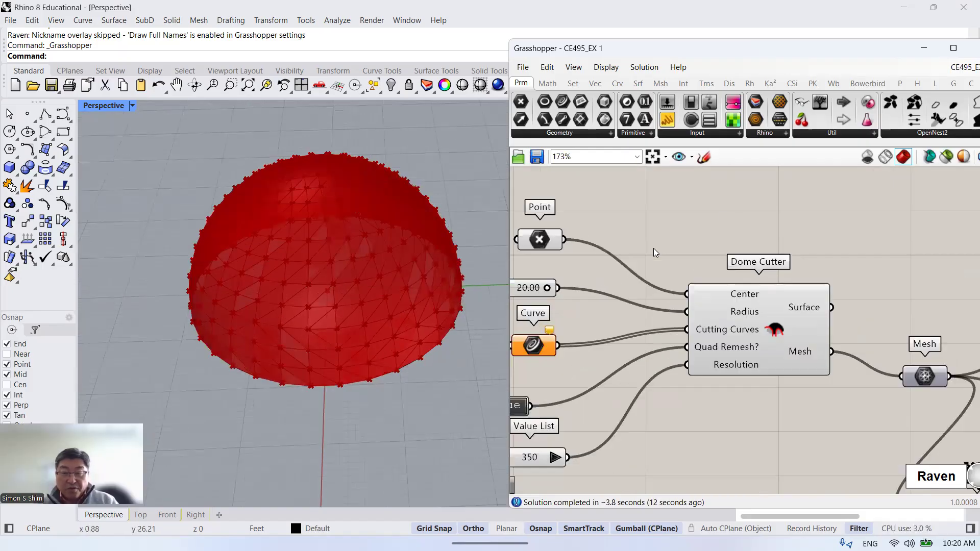
scroll(758, 262, "up", 3)
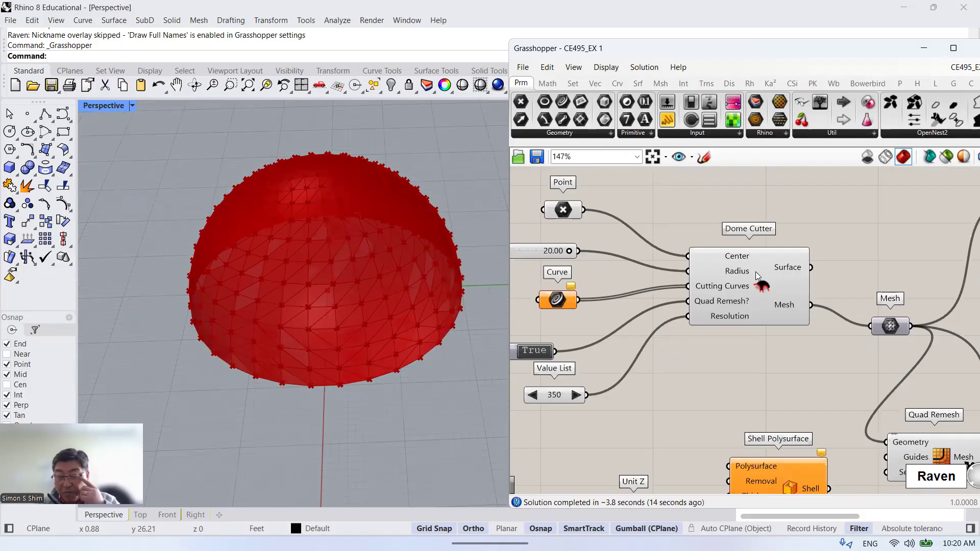
Select the Dome Cutter to highlight its geometry, inspect the dome and the cluster's preview, and clear the selection.
left_click(755, 271)
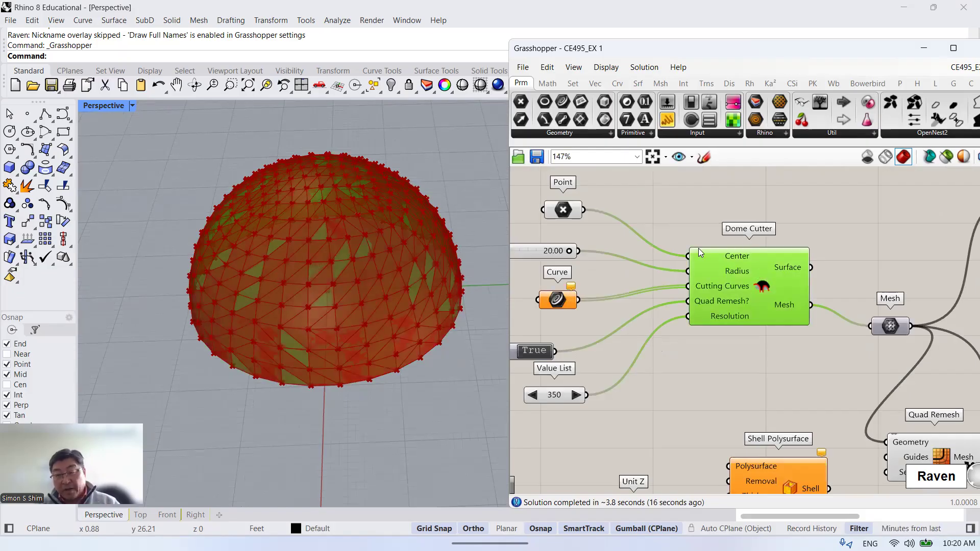
scroll(801, 229, "down", 2)
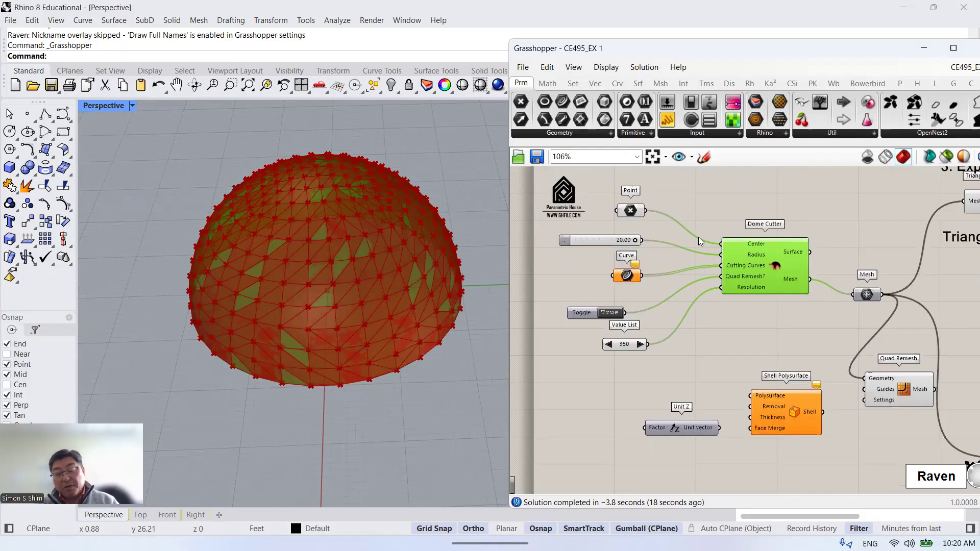
scroll(698, 237, "up", 2)
scroll(333, 222, "down", 2)
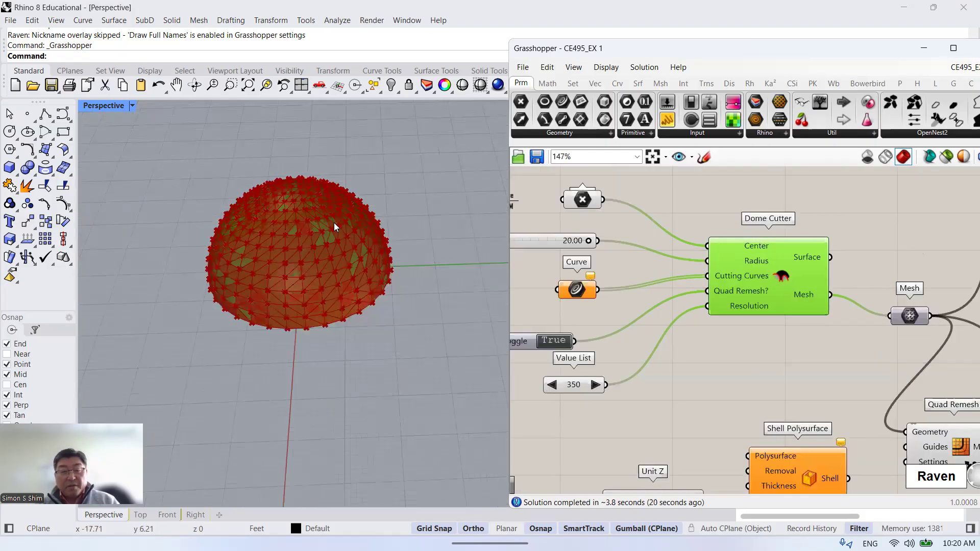
scroll(333, 222, "up", 2)
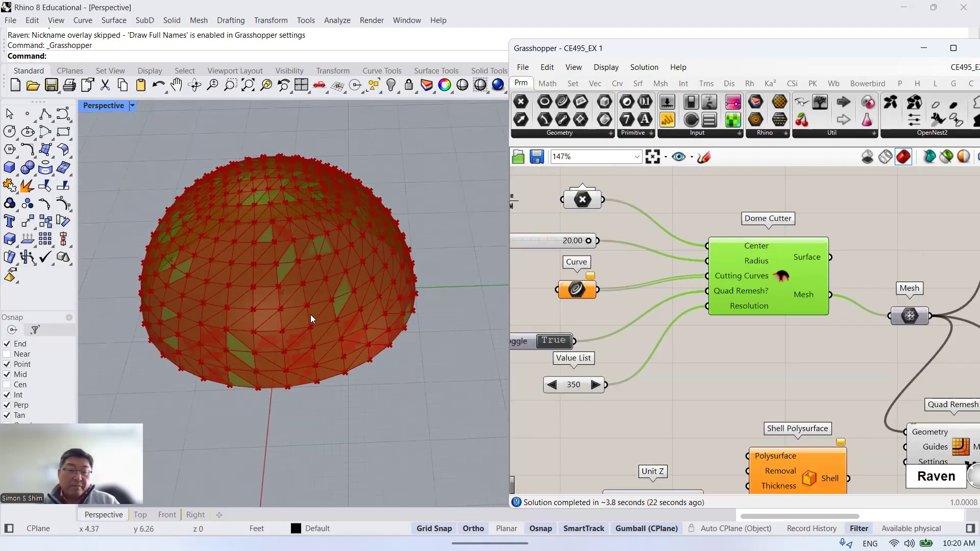
scroll(375, 218, "down", 4)
scroll(290, 221, "up", 4)
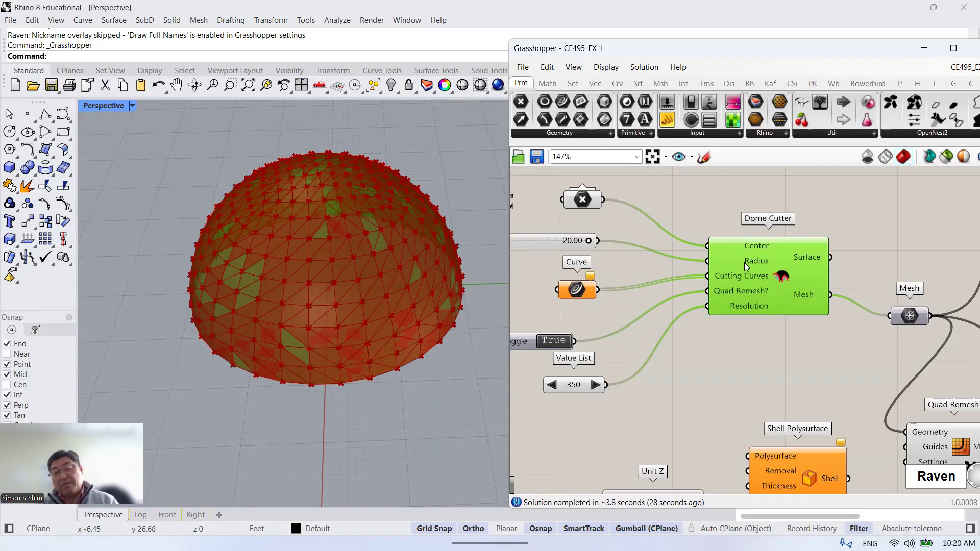
scroll(744, 263, "down", 2)
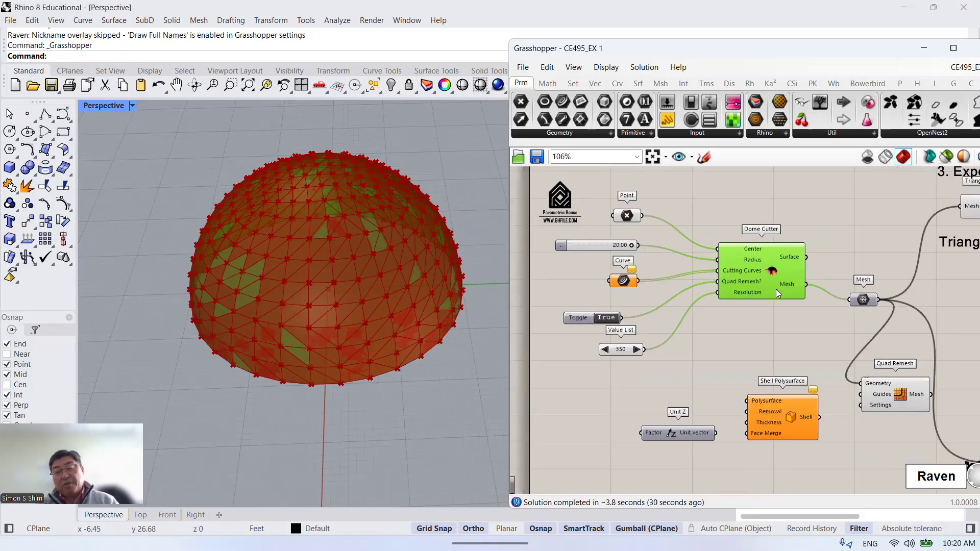
left_click(768, 318)
left_click(770, 274)
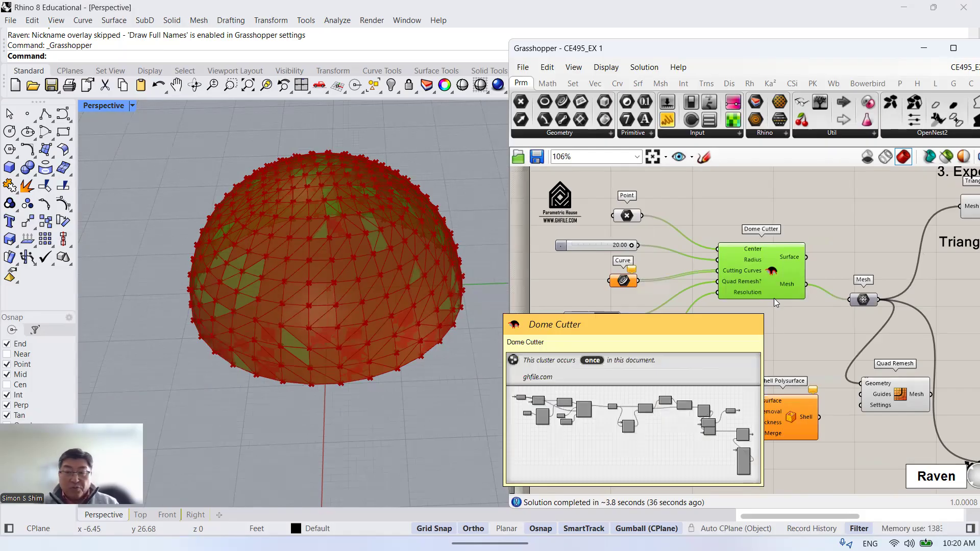
left_click(847, 226)
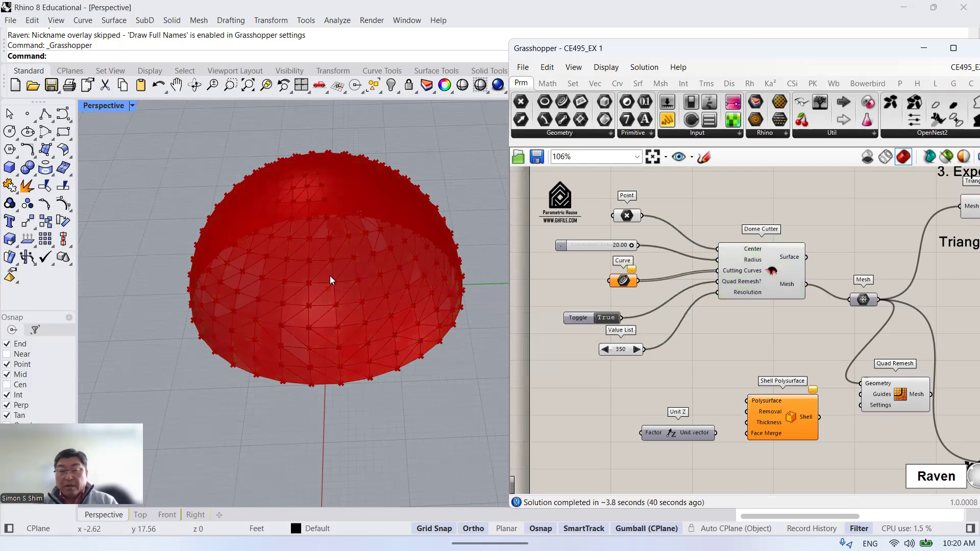
Inspect the dome's mesh, bring the Grasshopper window fully onto the screen, and show both branches of the definition.
scroll(318, 239, "up", 2)
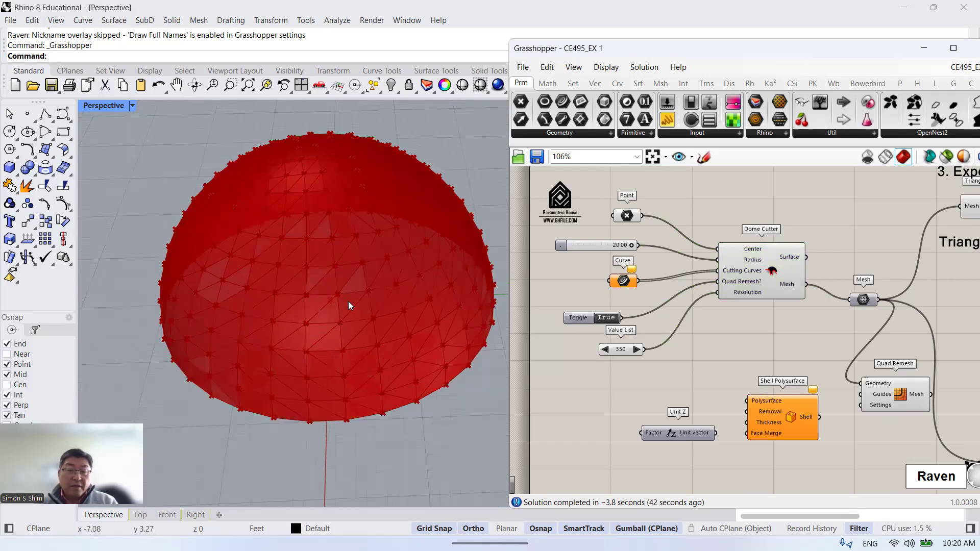
scroll(322, 317, "up", 2)
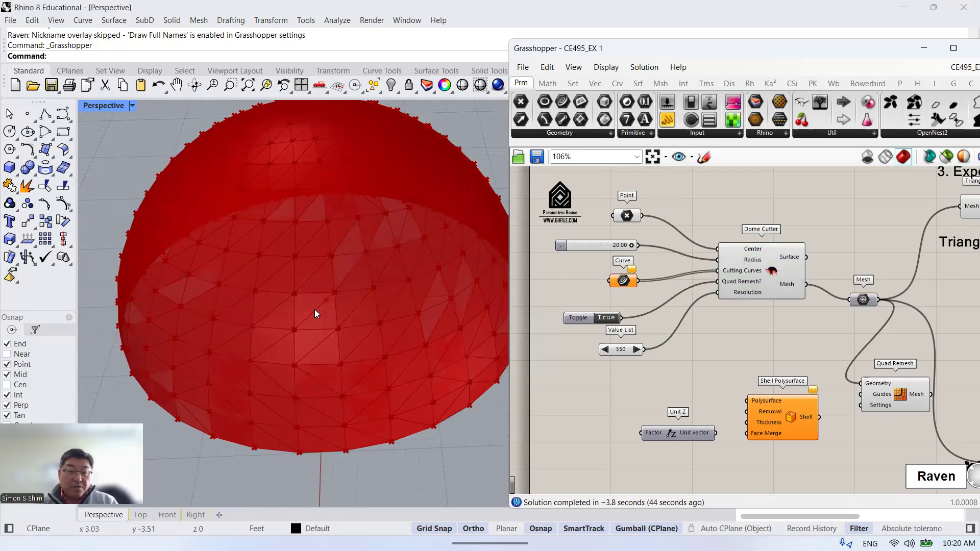
scroll(296, 292, "down", 3)
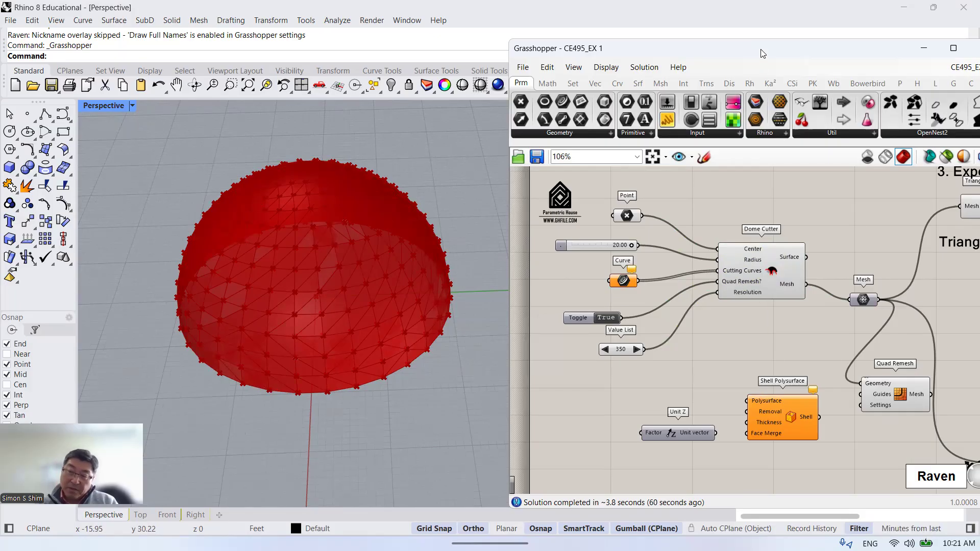
left_click_drag(761, 51, 717, 42)
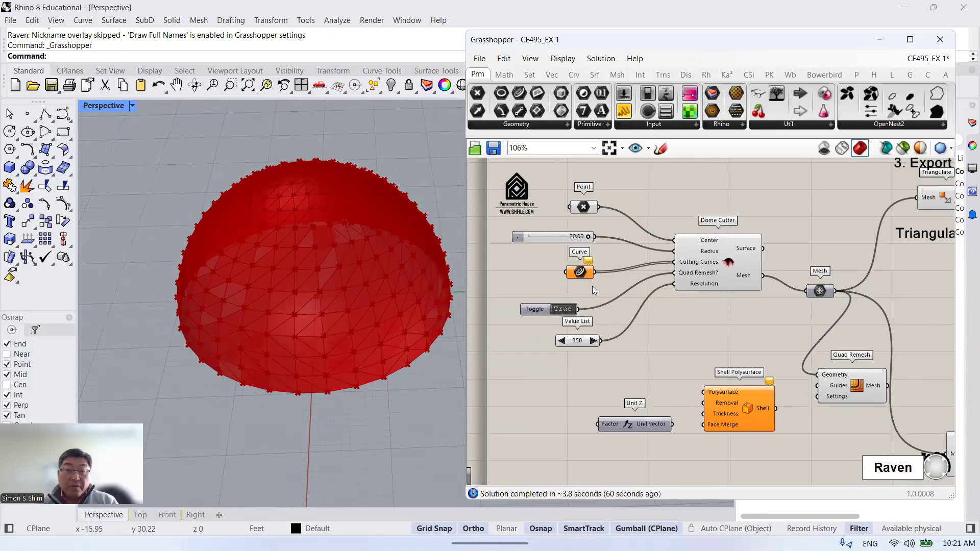
scroll(592, 286, "down", 5)
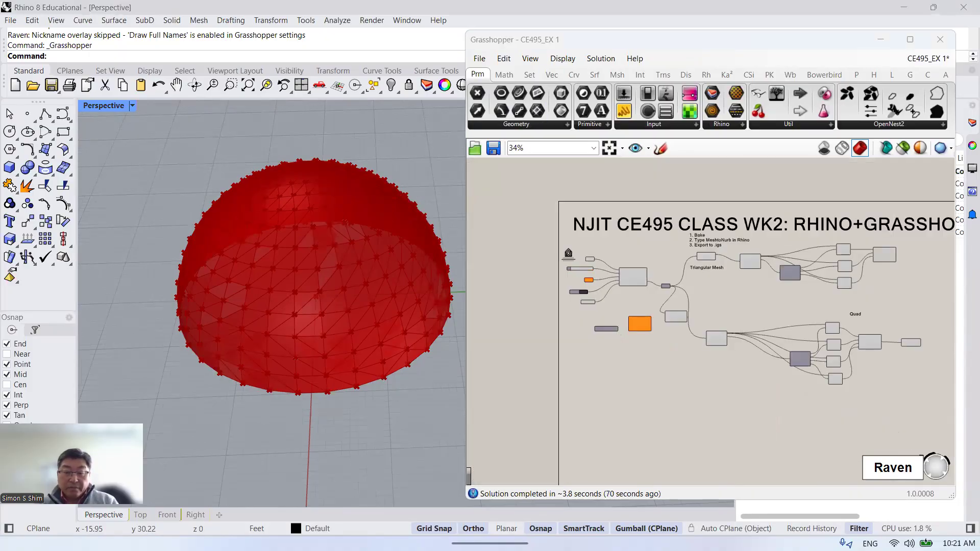
Reposition the Grasshopper window slightly beside the dome and select the Dome Cutter to highlight its geometry.
mouse_move(256, 546)
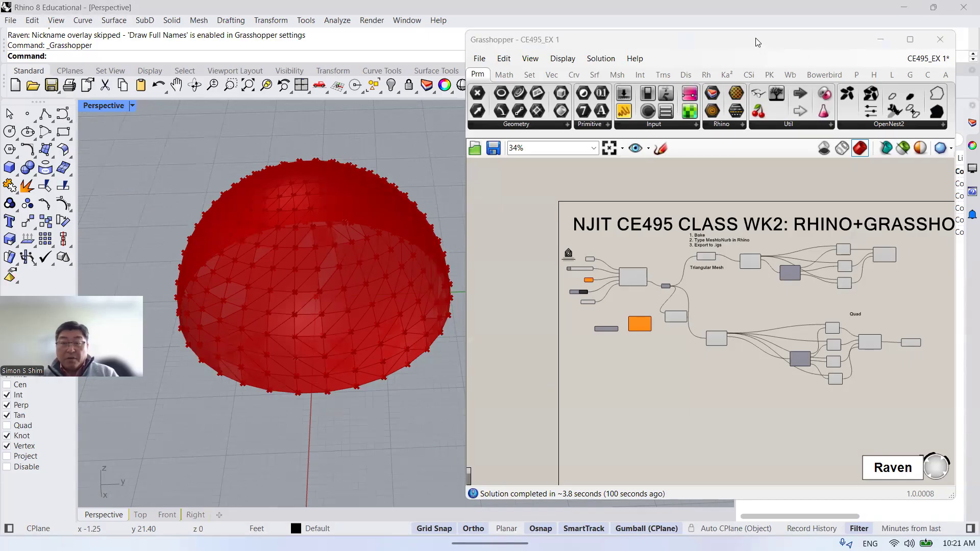
left_click_drag(757, 41, 772, 39)
scroll(622, 243, "up", 2)
scroll(560, 268, "down", 1)
scroll(554, 268, "up", 3)
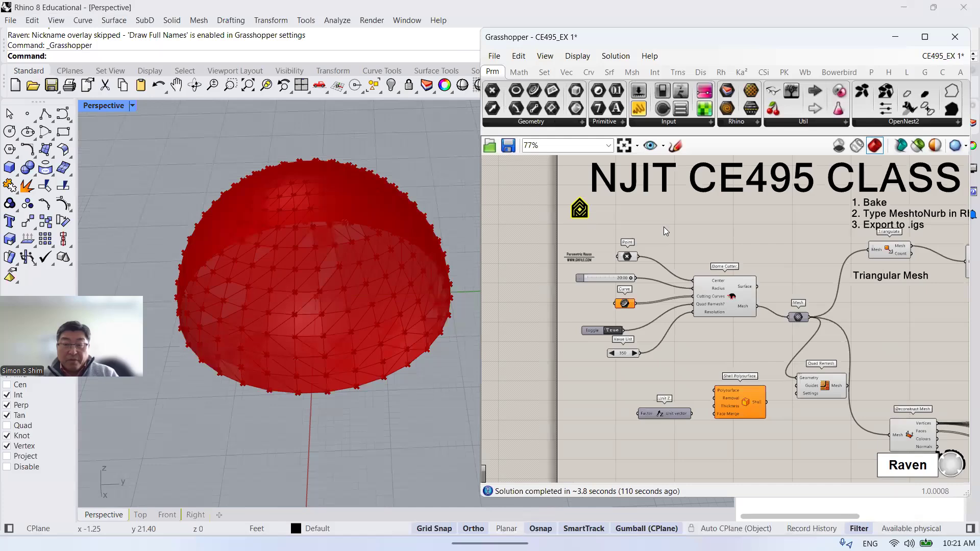
scroll(623, 256, "up", 2)
left_click(773, 327)
right_click_drag(794, 376, 763, 340)
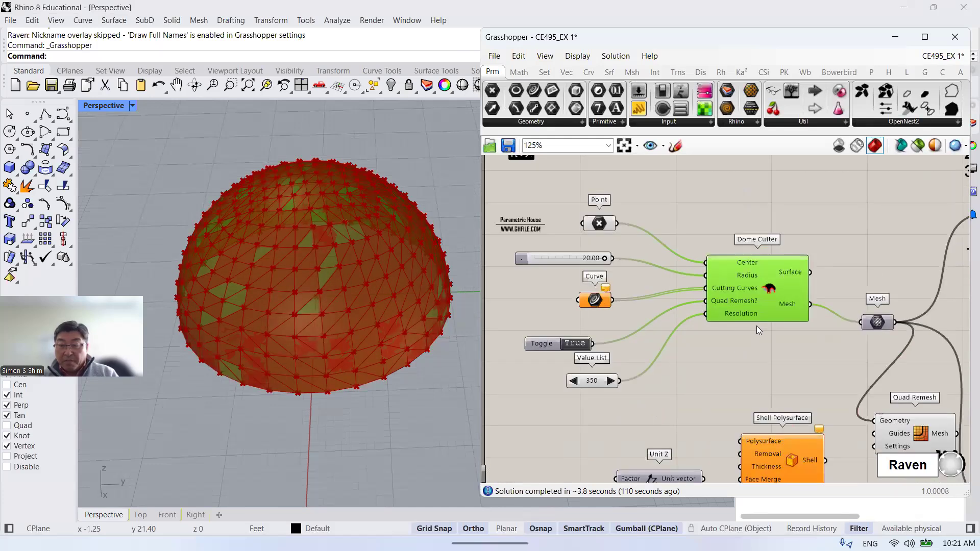
Reselect the Dome Cutter and review how it feeds the triangular and quad mesh branches.
left_click(764, 341)
left_click_drag(737, 283, 704, 252)
scroll(655, 248, "down", 6)
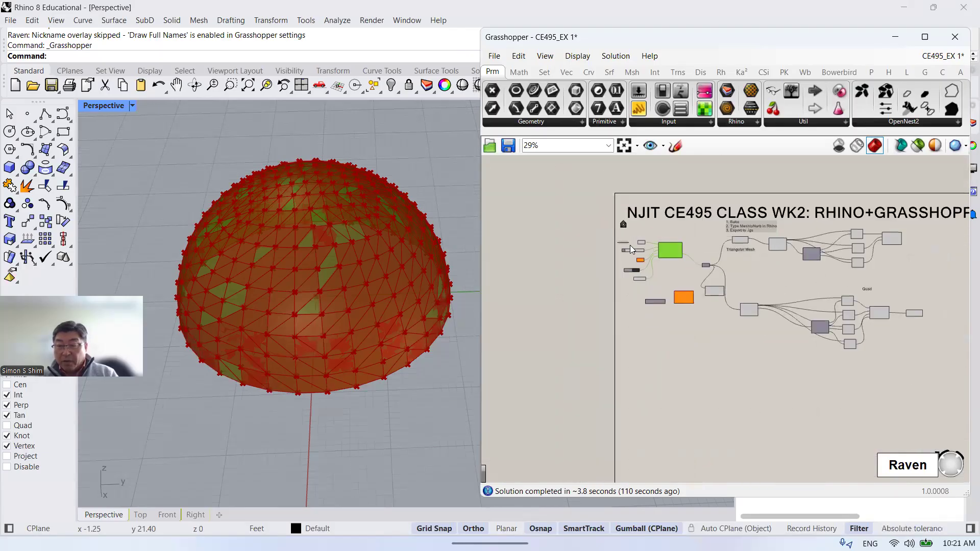
scroll(648, 248, "down", 1)
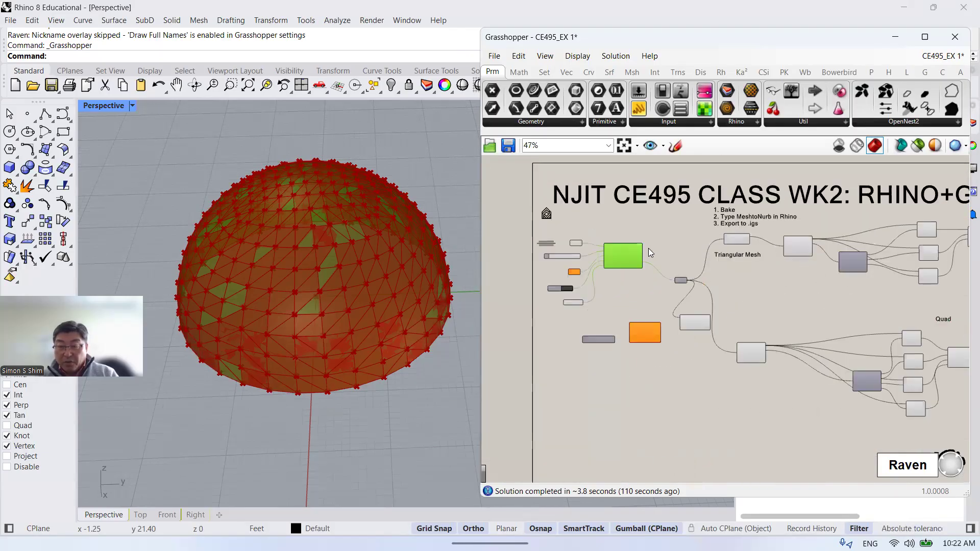
scroll(664, 256, "up", 1)
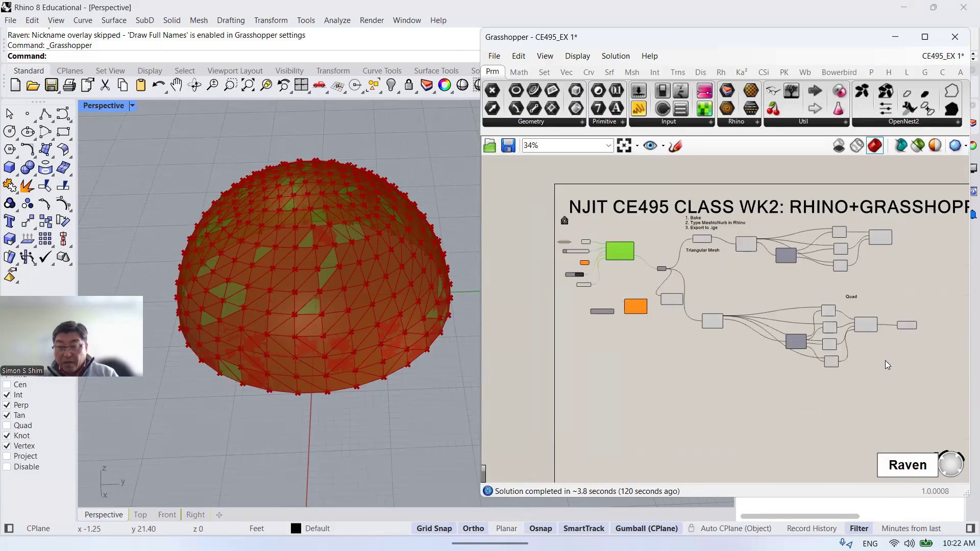
Select the Mesh parameter with both downstream branches to highlight their geometry on the dome, and clear the selection.
left_click(897, 379)
left_click_drag(900, 371, 775, 352)
left_click_drag(941, 389, 653, 227)
left_click(909, 418)
left_click_drag(931, 394, 645, 220)
left_click(890, 396)
left_click_drag(903, 388, 660, 224)
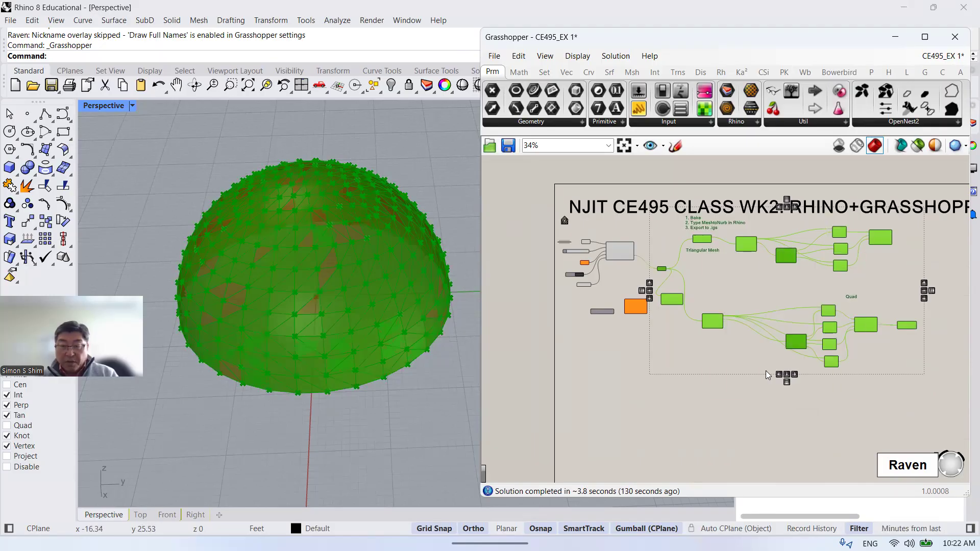
left_click(641, 280)
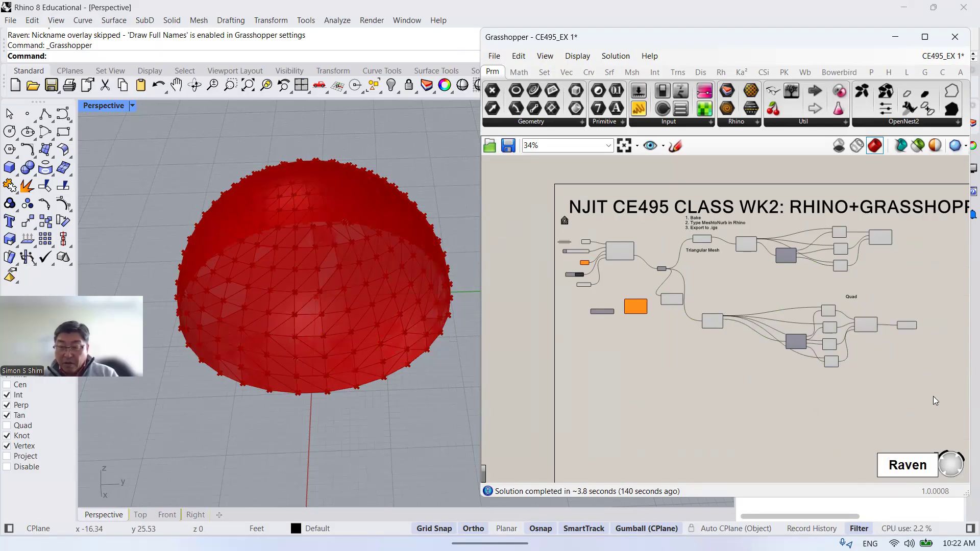
Disable the preview of the Mesh parameter and all triangular and quad branch components, and clear the selection.
left_click_drag(928, 401, 817, 352)
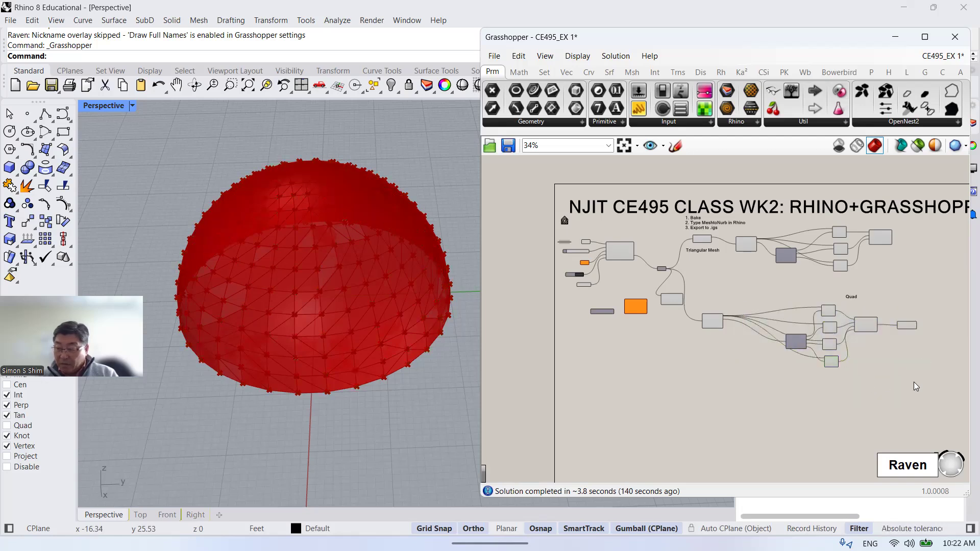
left_click_drag(914, 383, 662, 227)
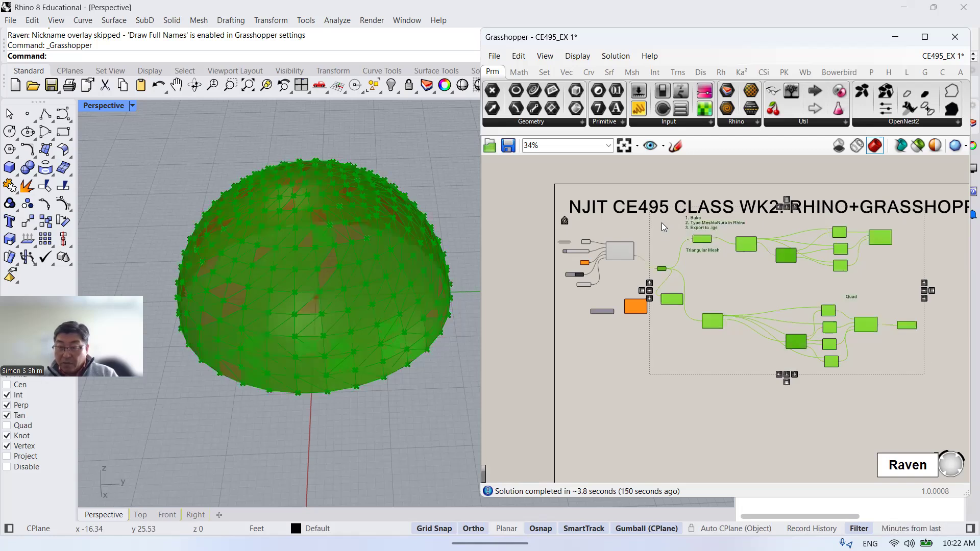
middle_click(883, 240)
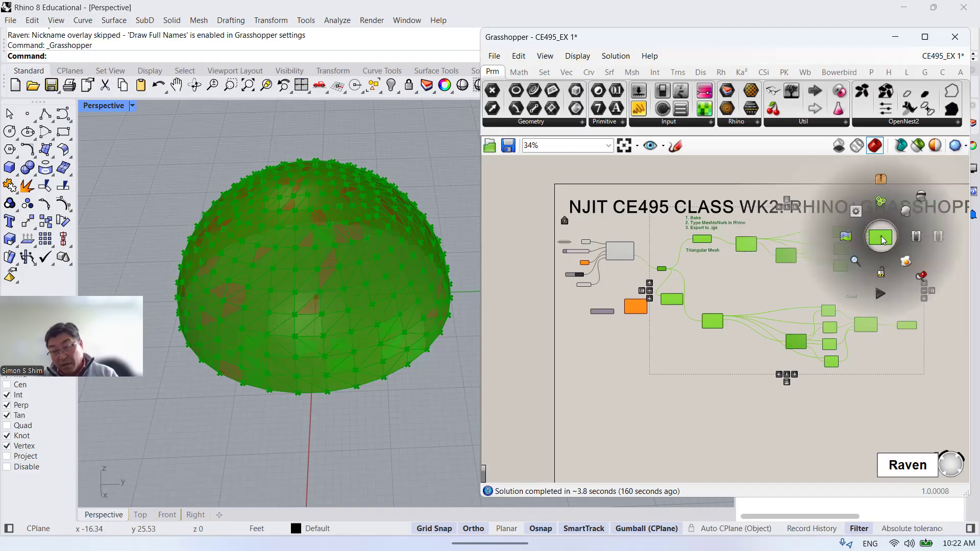
left_click(922, 198)
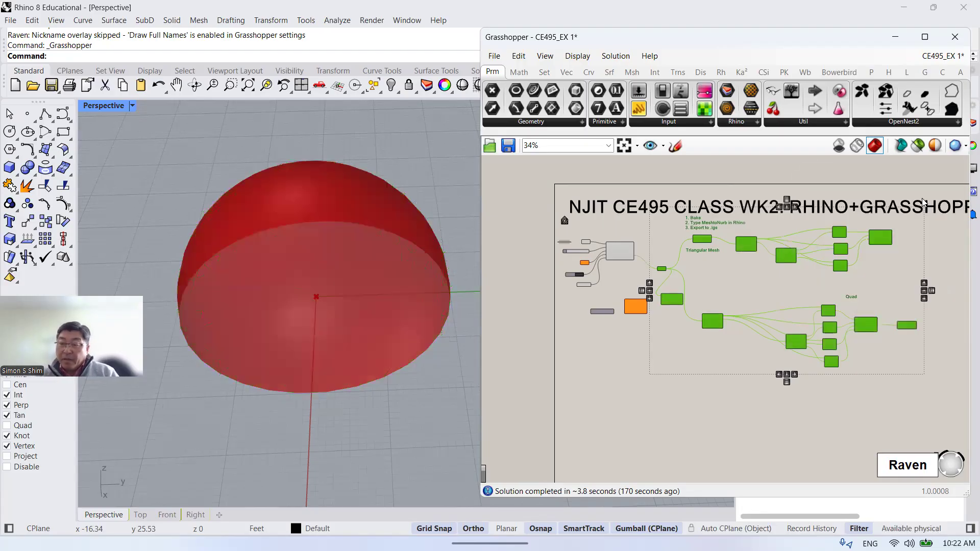
left_click(625, 282)
scroll(578, 262, "up", 1)
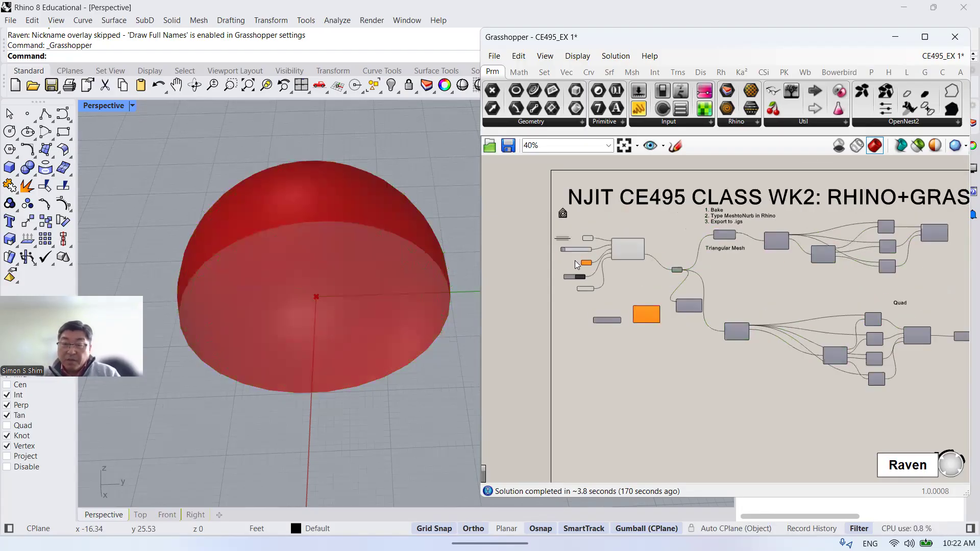
Select the Mesh parameter and both downstream branches again and re-enable their preview.
scroll(776, 270, "down", 1)
left_click_drag(937, 382, 773, 395)
scroll(878, 331, "up", 3)
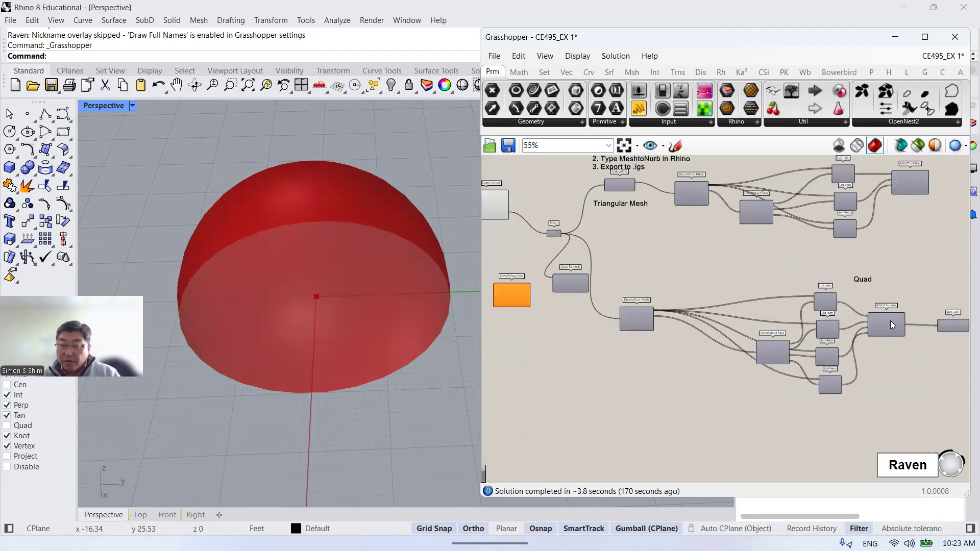
scroll(723, 304, "down", 2)
left_click_drag(907, 378, 595, 194)
middle_click(861, 214)
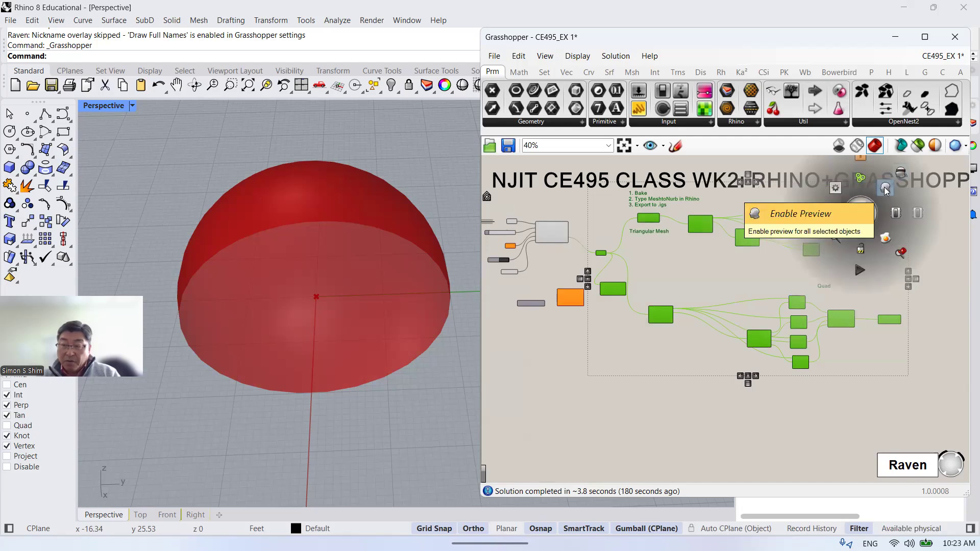
left_click(885, 190)
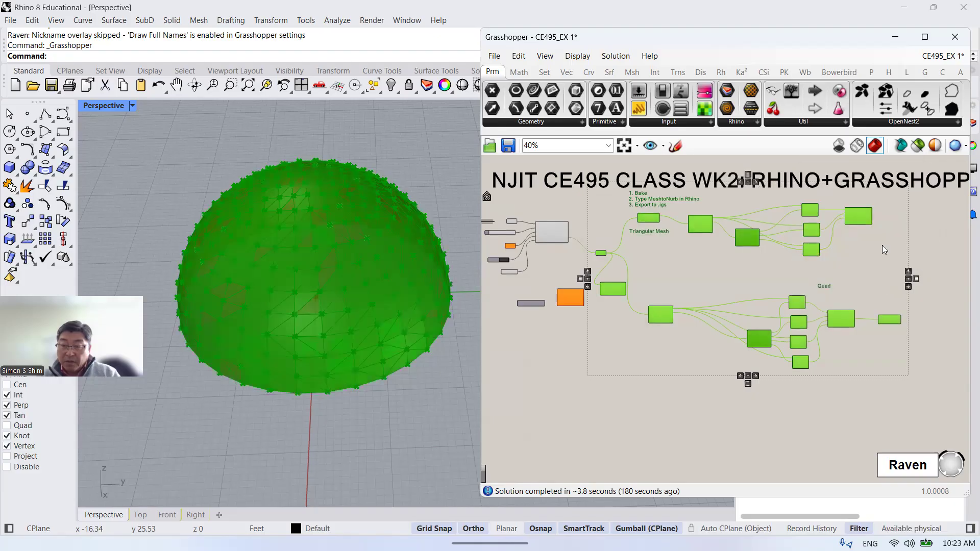
Disable the preview of the triangular and quad branch components downstream of the Mesh parameter, and clear the selection.
left_click(872, 394)
left_click_drag(928, 389, 606, 188)
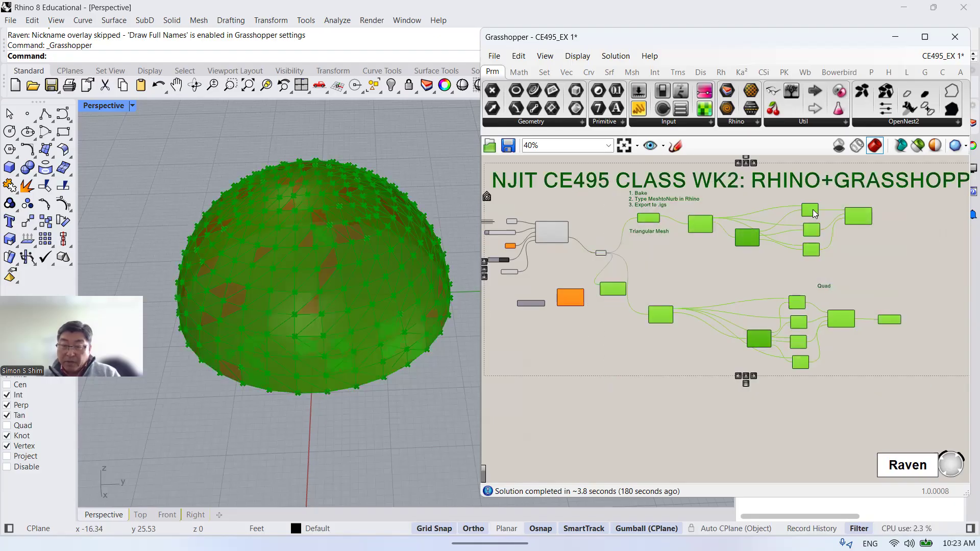
middle_click(859, 216)
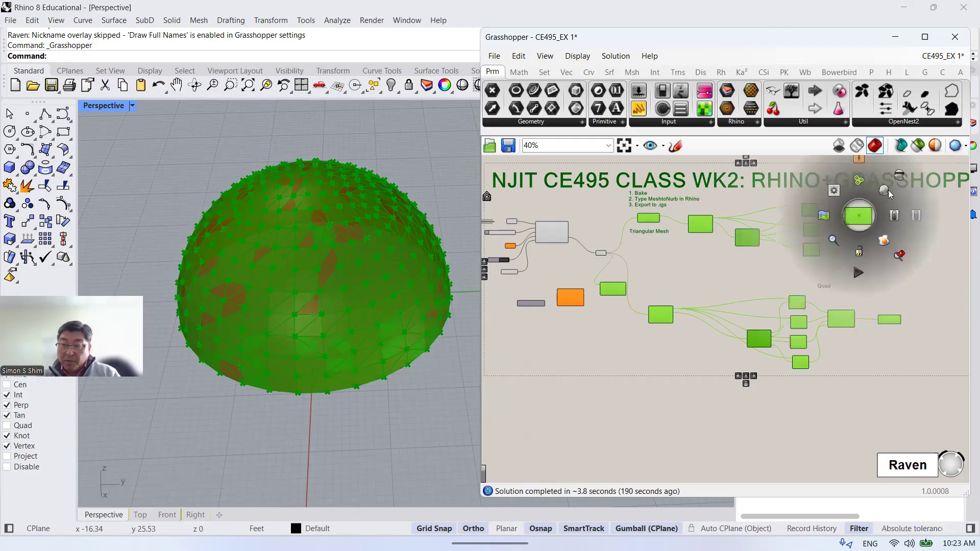
left_click(884, 190)
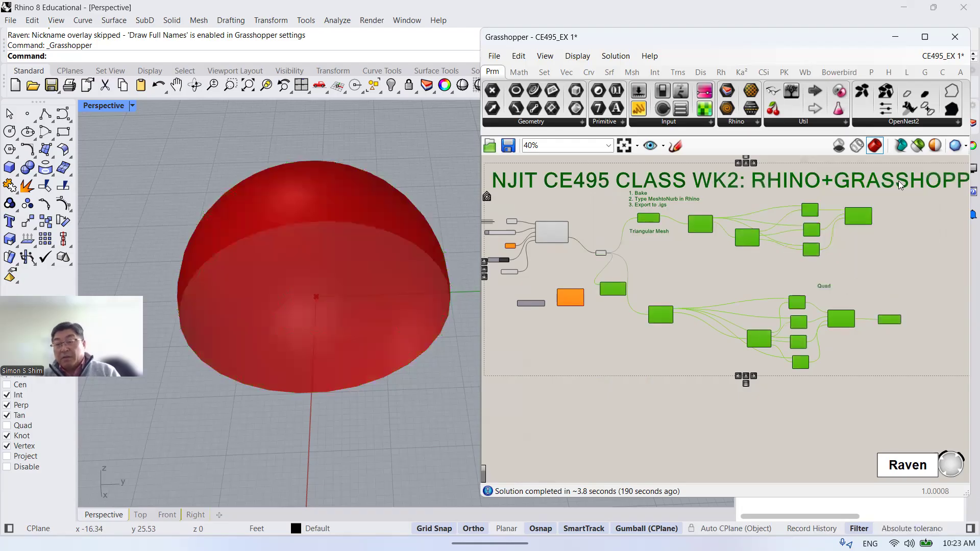
left_click(796, 280)
Disable the preview of the Mesh parameter fed by the Dome Cutter and clear the selection.
scroll(796, 280, "down", 3)
scroll(607, 241, "up", 7)
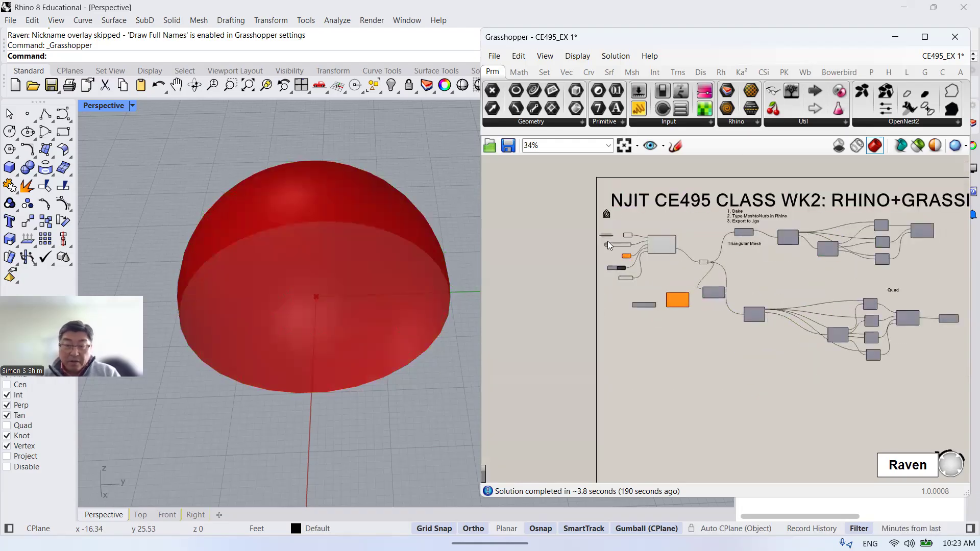
scroll(683, 240, "down", 3)
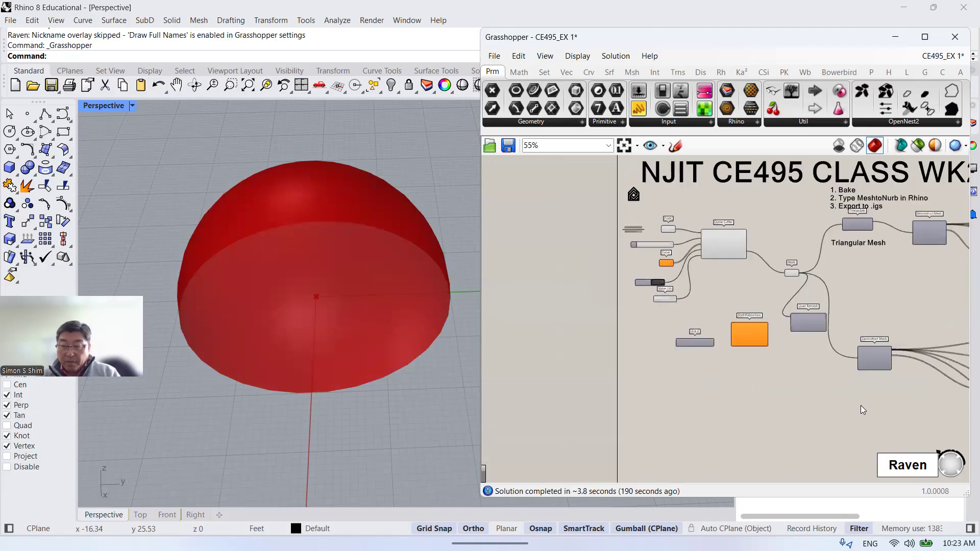
scroll(817, 315, "up", 3)
left_click(780, 261)
middle_click(780, 261)
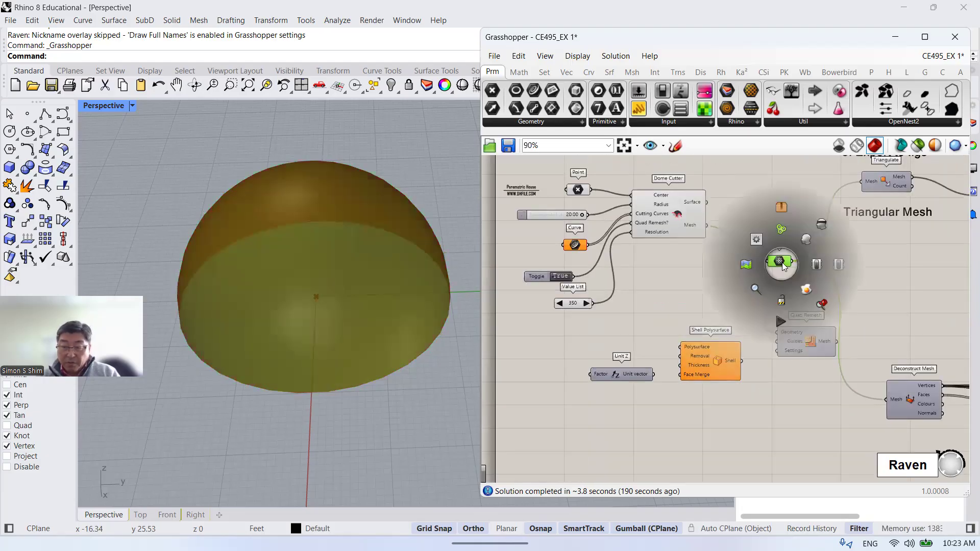
left_click(818, 227)
left_click(925, 264)
Select the Dome Cutter and disable its preview.
scroll(817, 334, "down", 3)
scroll(724, 274, "up", 1)
left_click_drag(743, 312, 709, 226)
middle_click(728, 246)
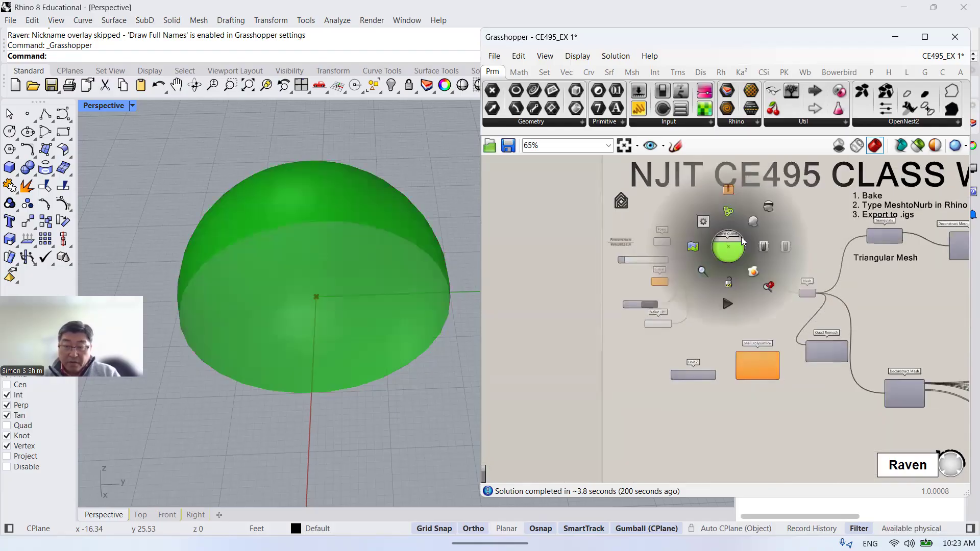
left_click(769, 207)
Examine the Dome Cutter up close, including its cluster preview and its inputs and outputs.
scroll(770, 229, "up", 1)
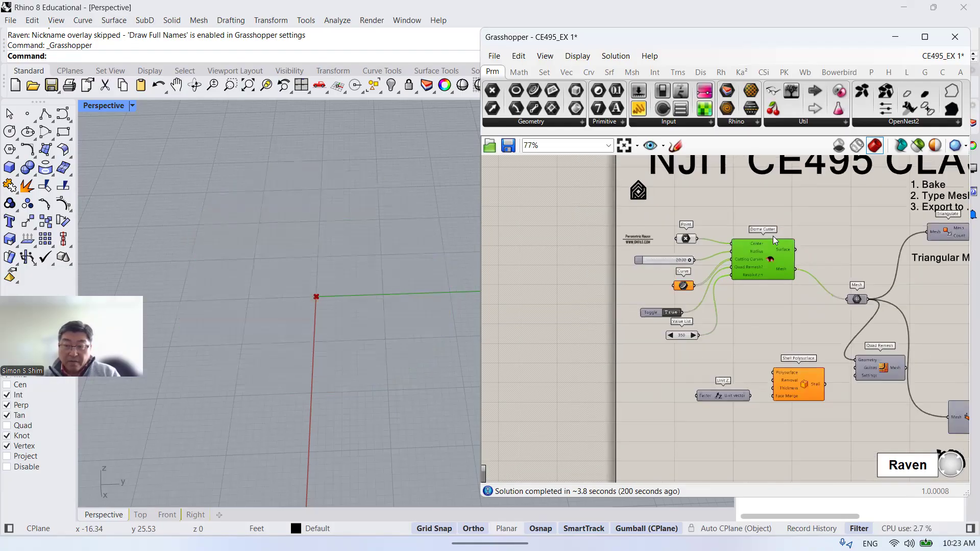
scroll(765, 252, "up", 2)
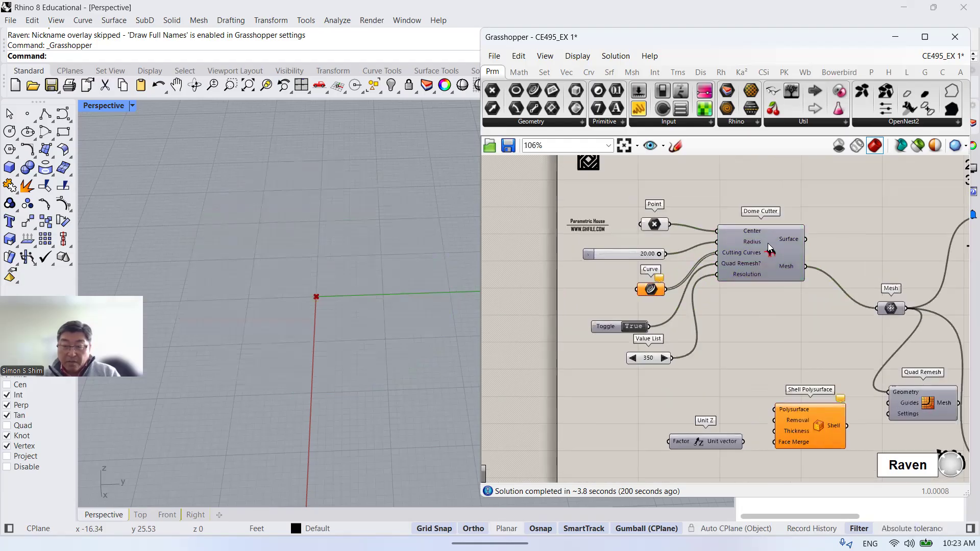
mouse_move(768, 244)
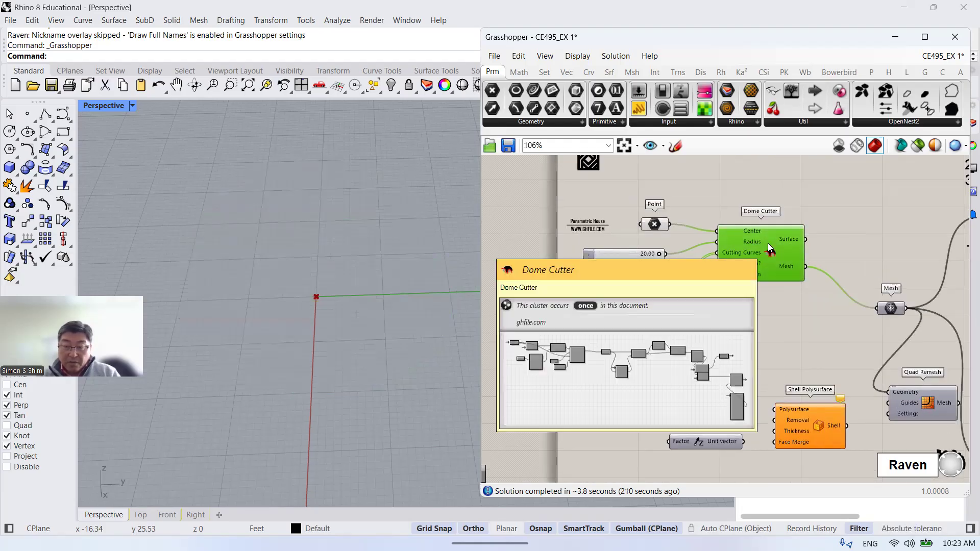
left_click(851, 233)
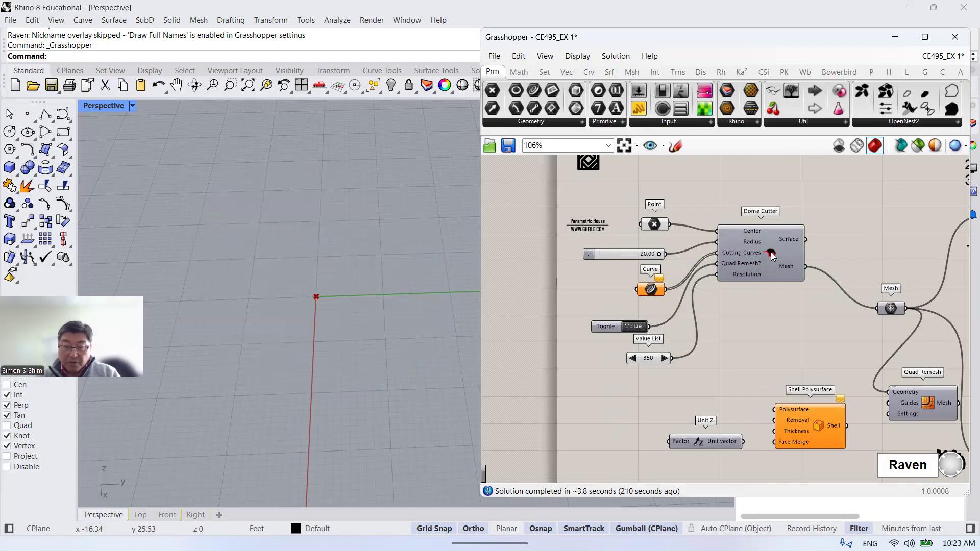
mouse_move(771, 253)
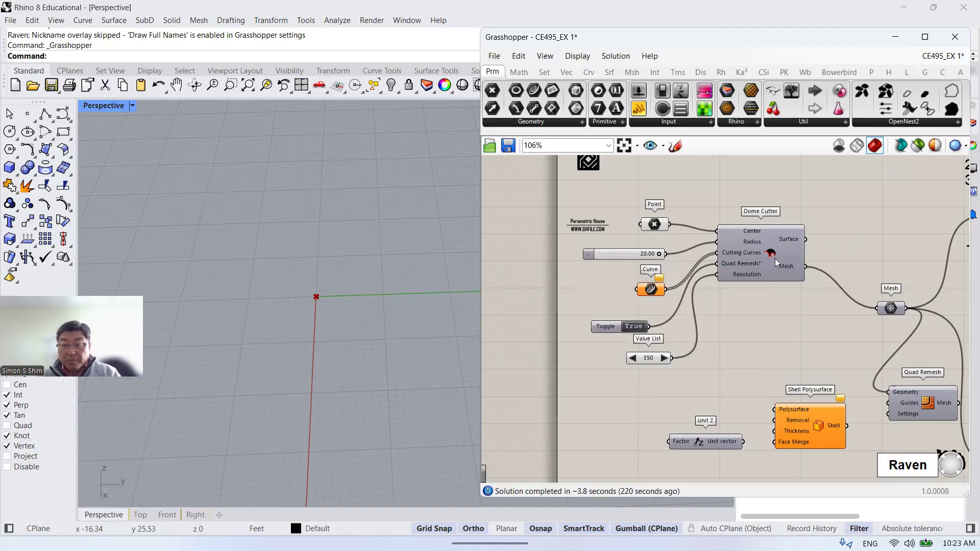
scroll(765, 257, "up", 3)
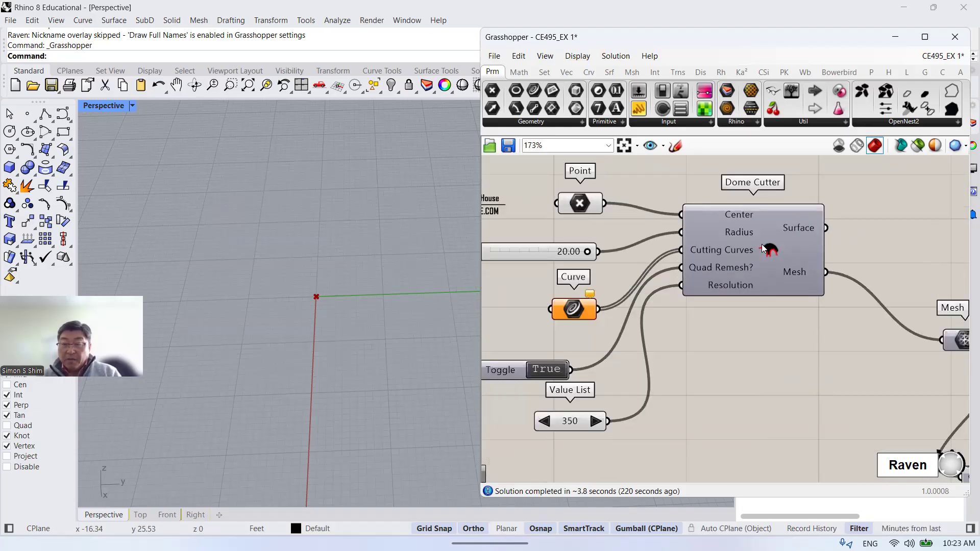
scroll(744, 338, "down", 3)
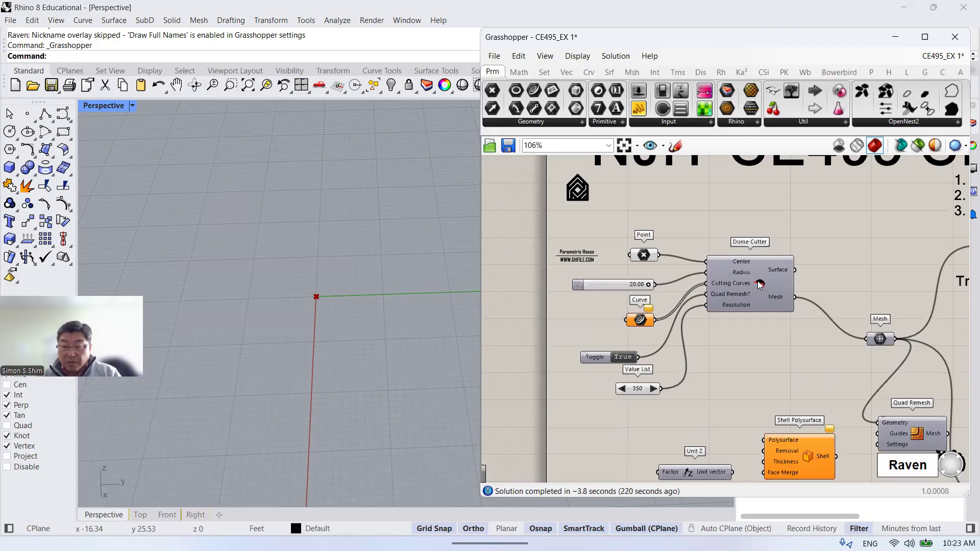
Enable the Dome Cutter's preview again and clear the selection.
middle_click(759, 285)
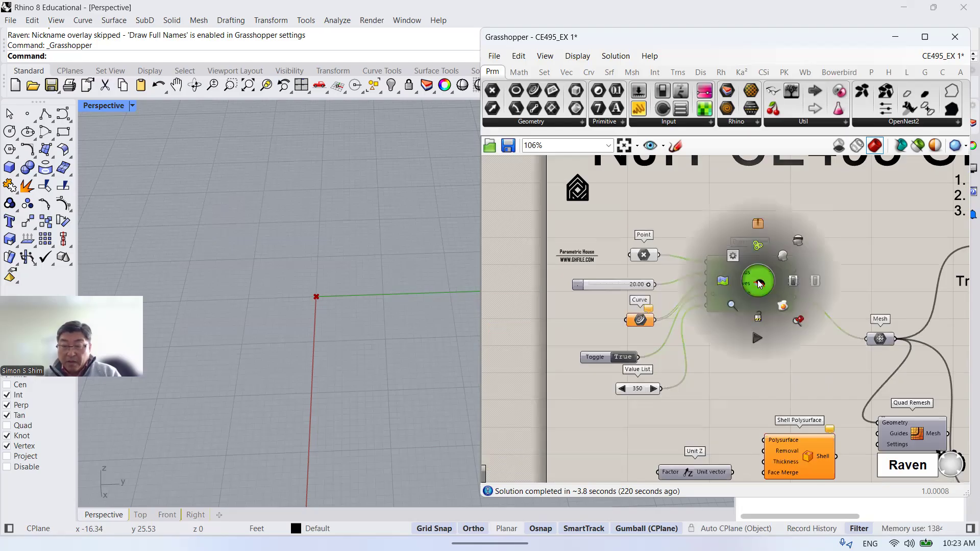
left_click(788, 257)
left_click(835, 259)
Highlight the Dome Cutter's geometry, examine its input components, and select the Point that feeds its Center input.
scroll(791, 251, "down", 2)
left_click(758, 262)
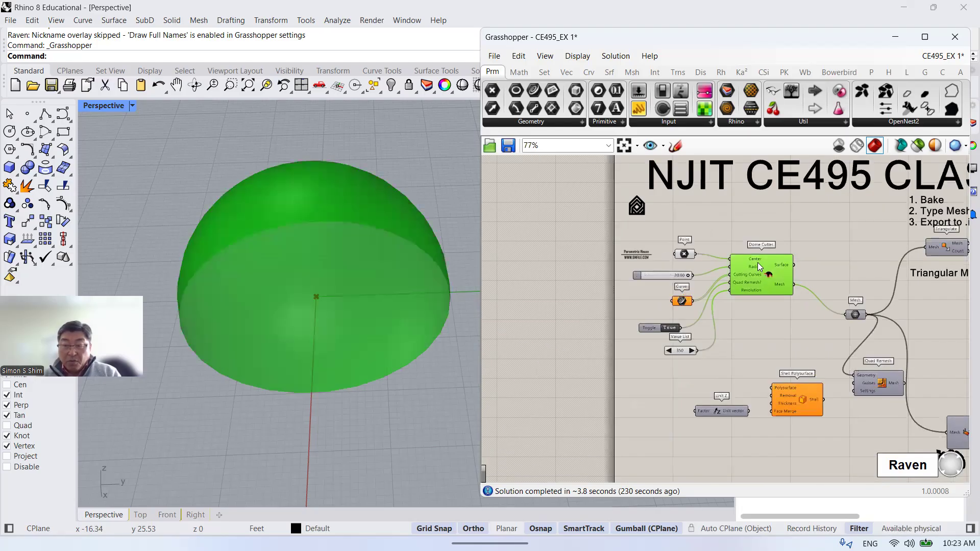
scroll(757, 262, "up", 2)
scroll(707, 263, "up", 2)
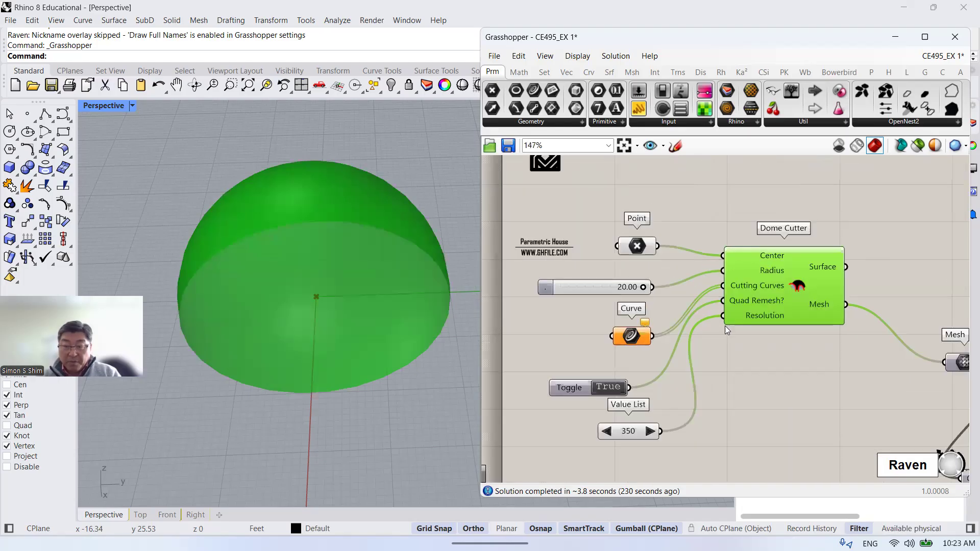
right_click_drag(812, 237, 706, 242)
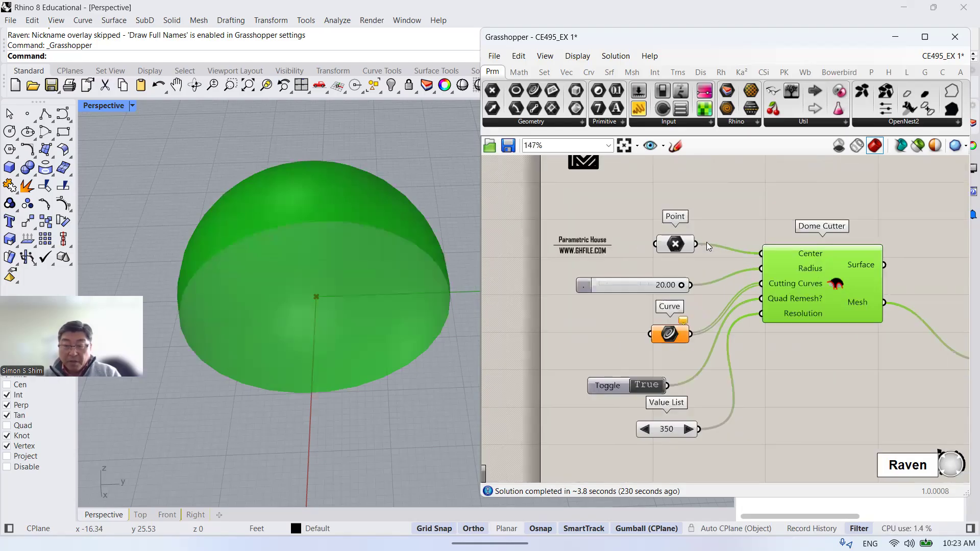
left_click(678, 245)
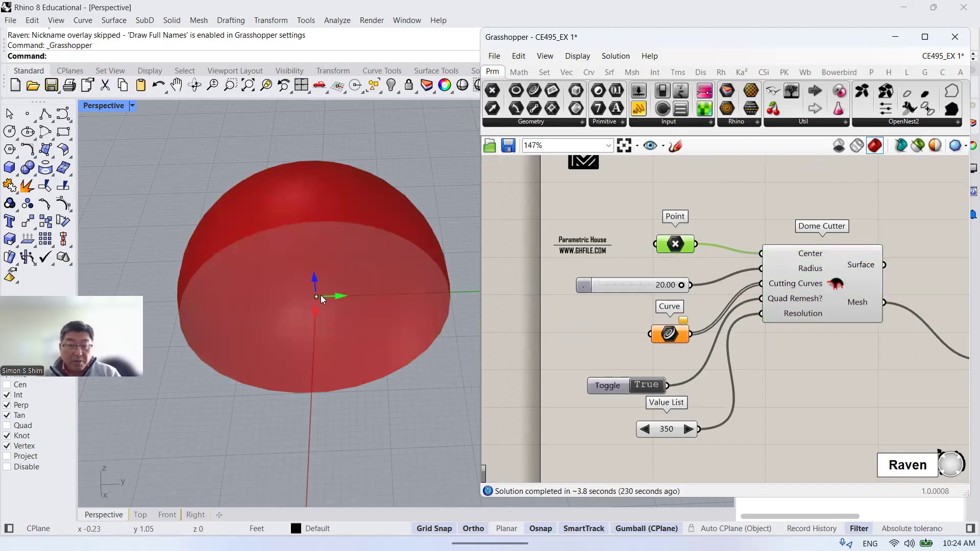
Deselect and reselect the Point feeding the Center input, and examine its marker at the dome's base from several distances.
left_click(749, 194)
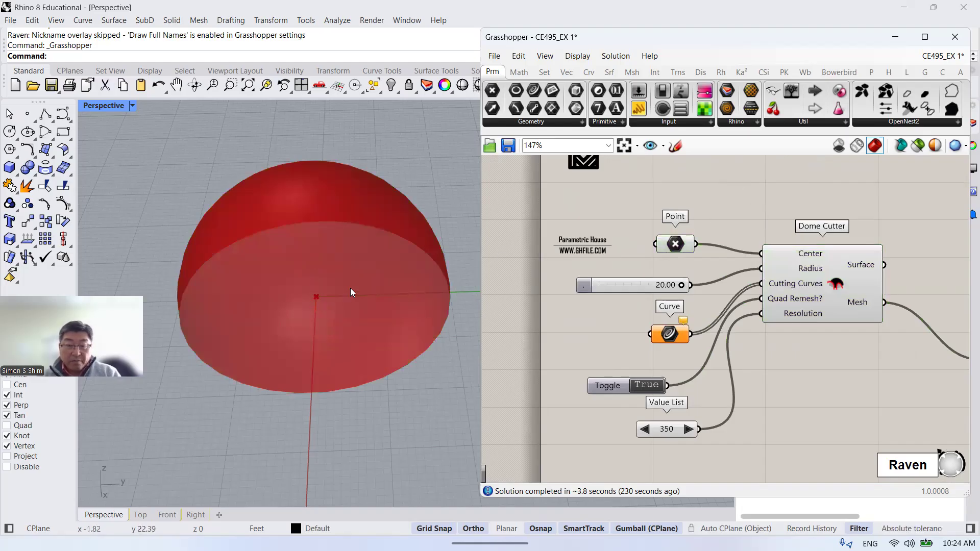
left_click(672, 247)
scroll(579, 211, "down", 5)
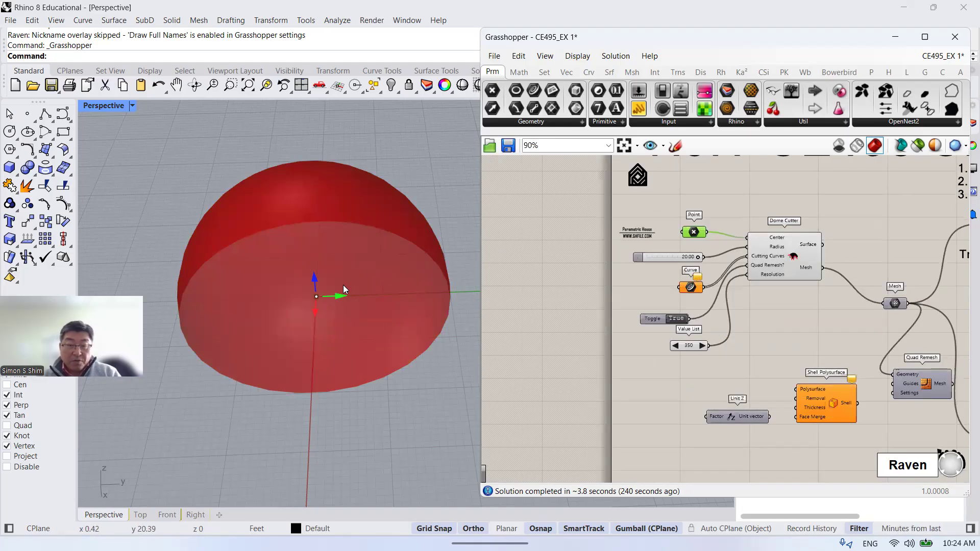
scroll(297, 277, "up", 2)
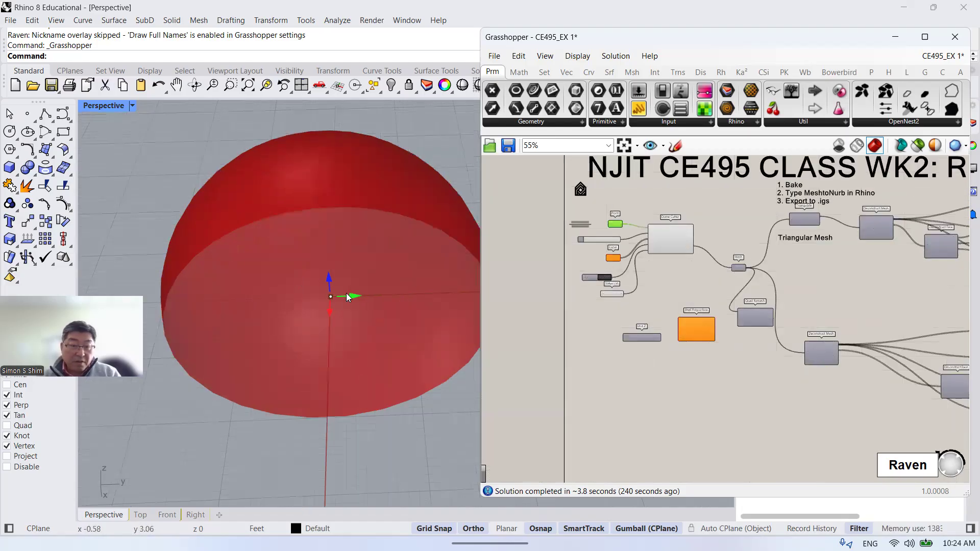
scroll(357, 316, "down", 3)
left_click_drag(405, 334, 403, 333)
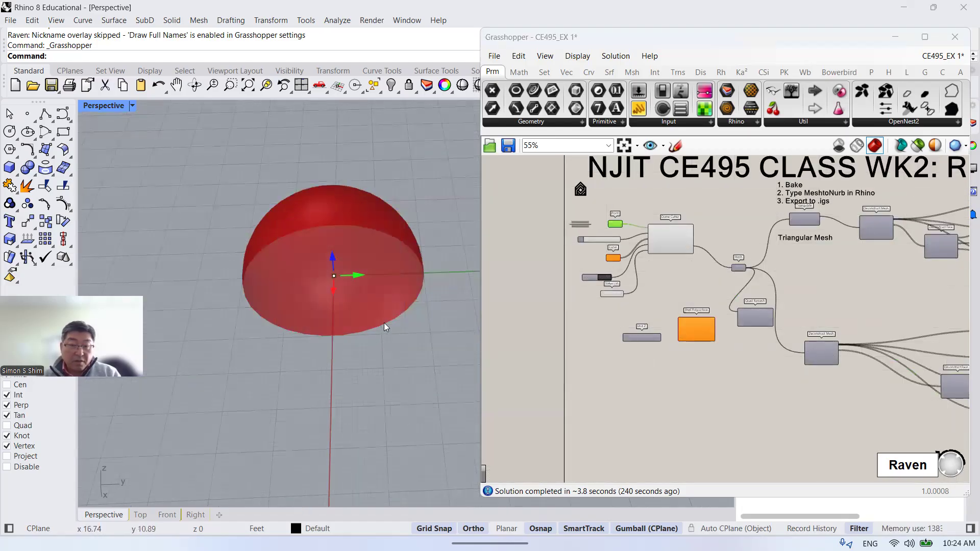
scroll(615, 223, "up", 5)
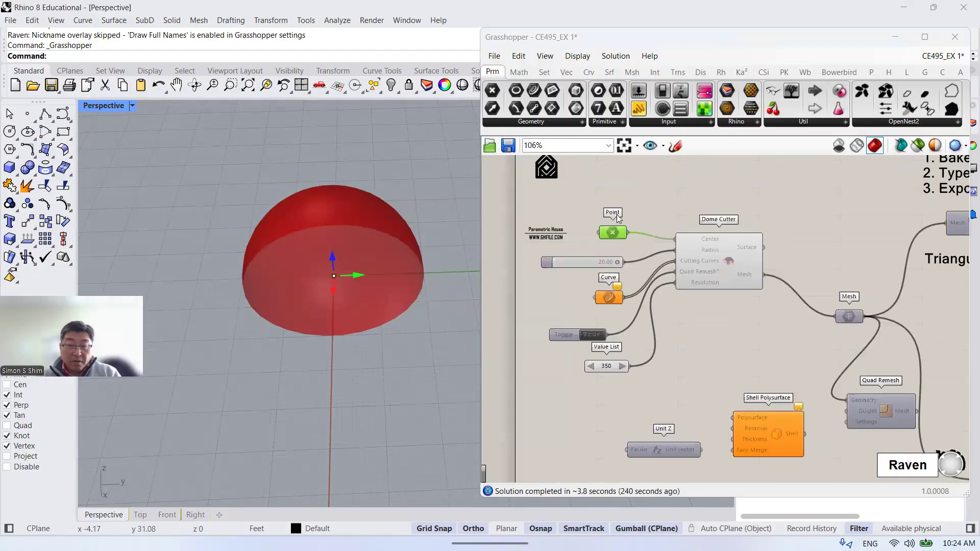
right_click(616, 243)
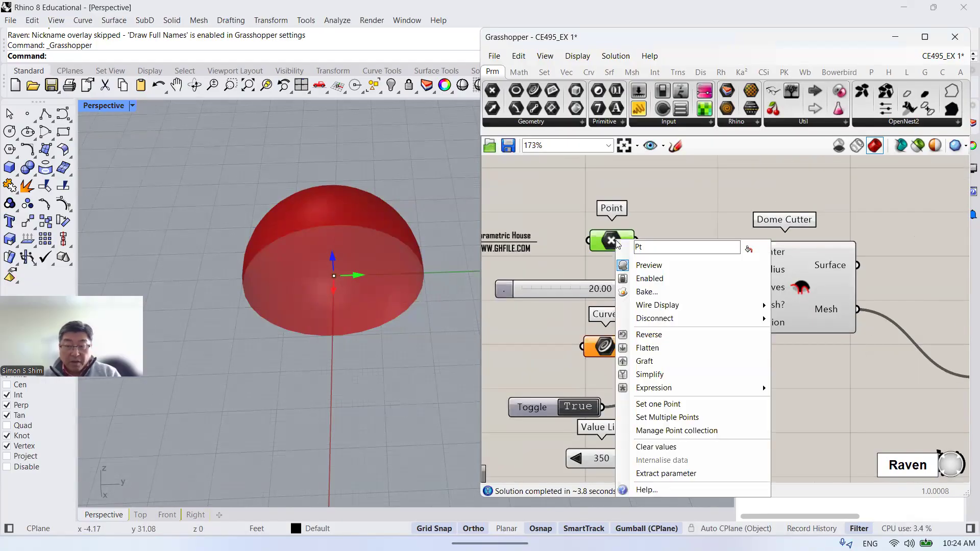
left_click(687, 405)
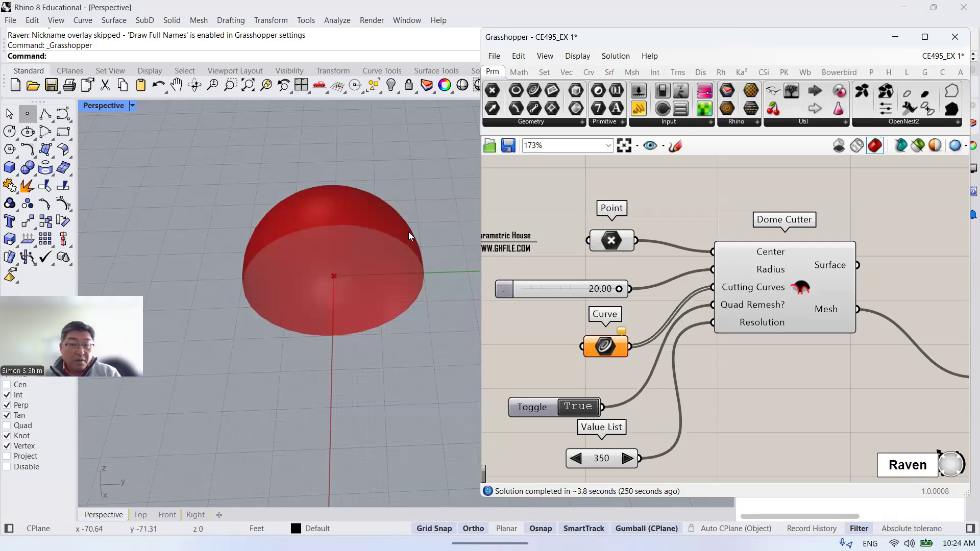
left_click(610, 243)
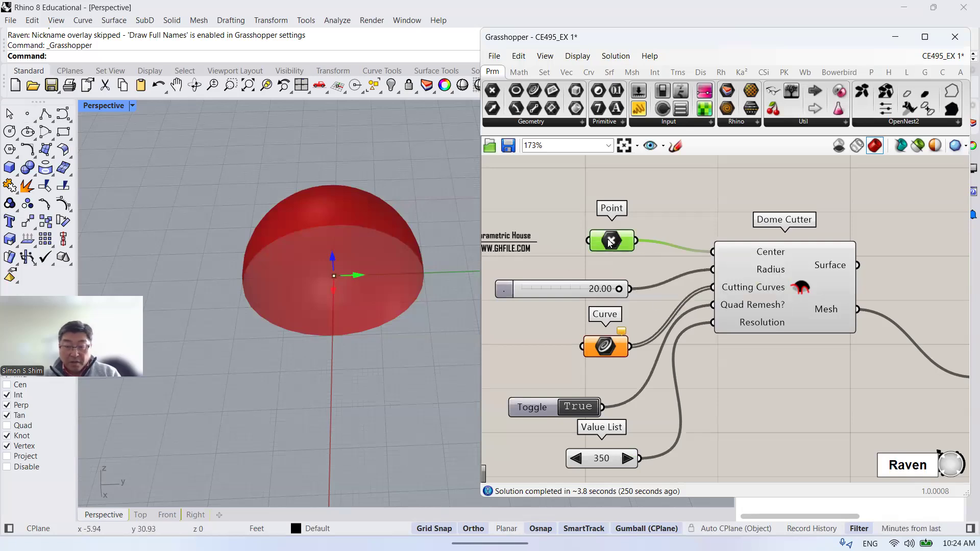
right_click(610, 243)
left_click(666, 402)
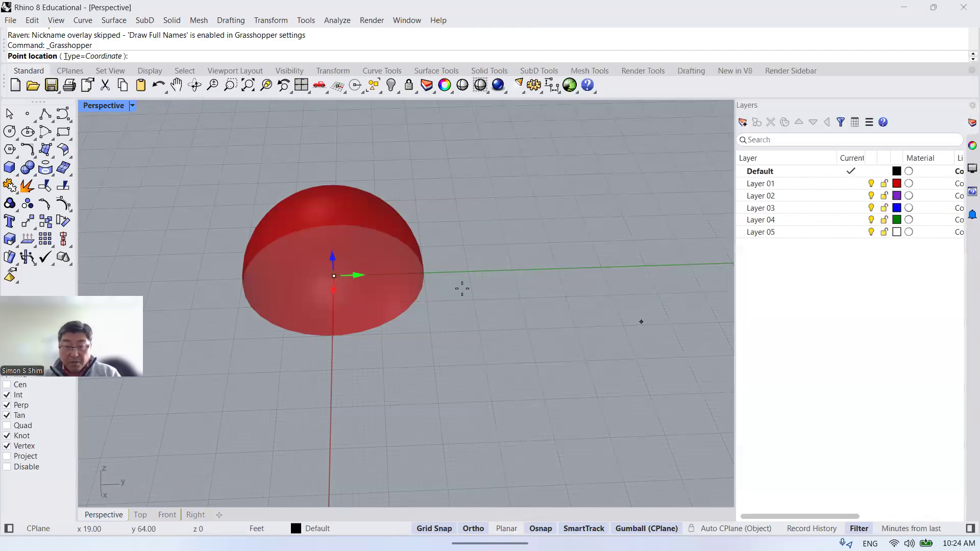
key("Escape")
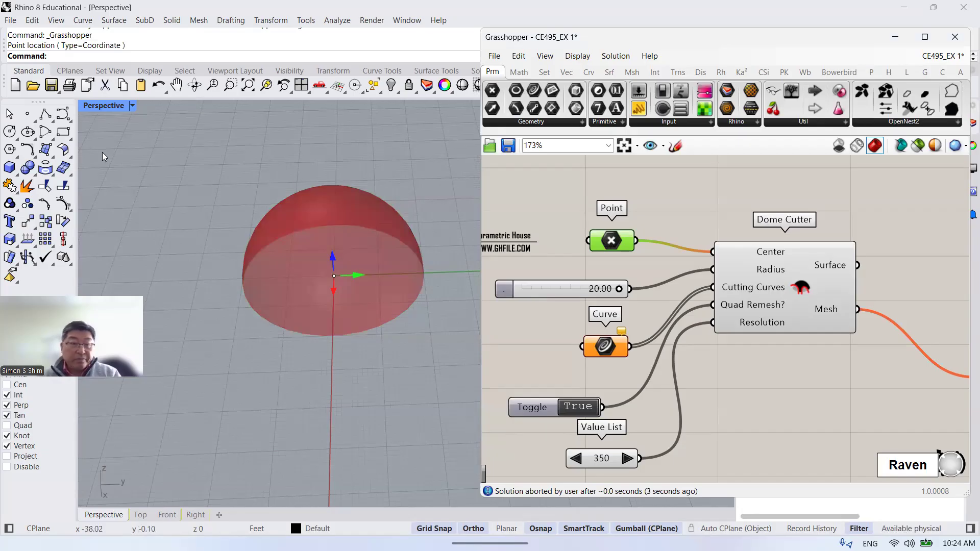
Place two single point objects on the ground plane behind and to the side of the dome.
left_click(28, 119)
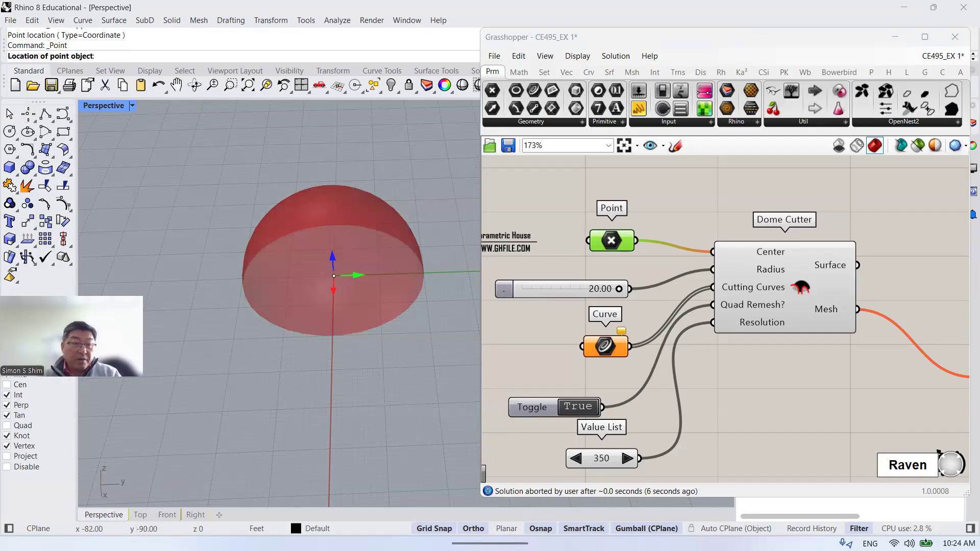
left_click(202, 147)
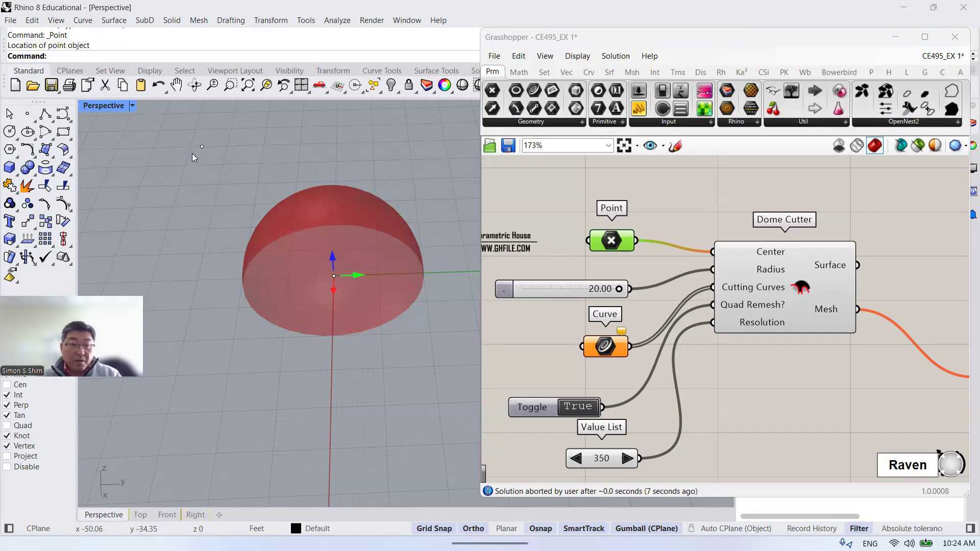
left_click(28, 118)
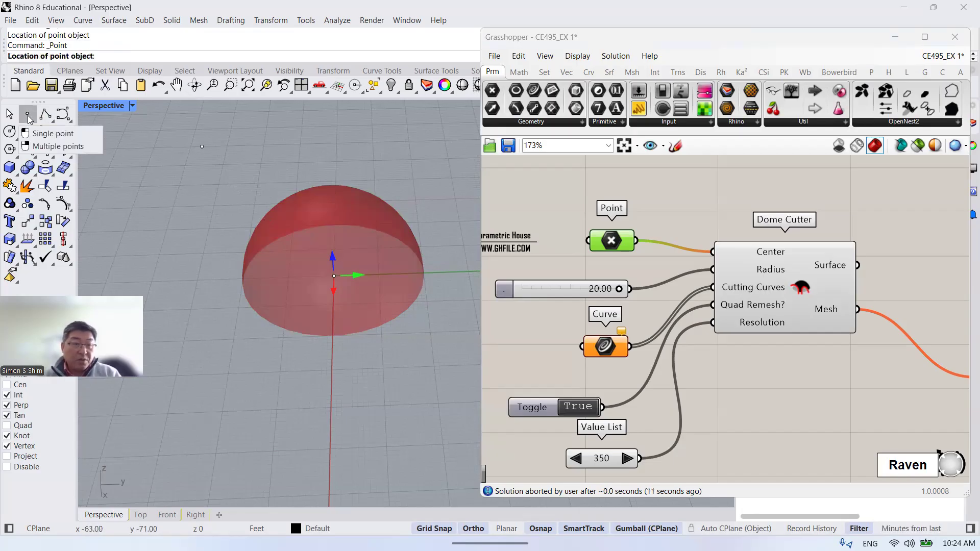
left_click(226, 199)
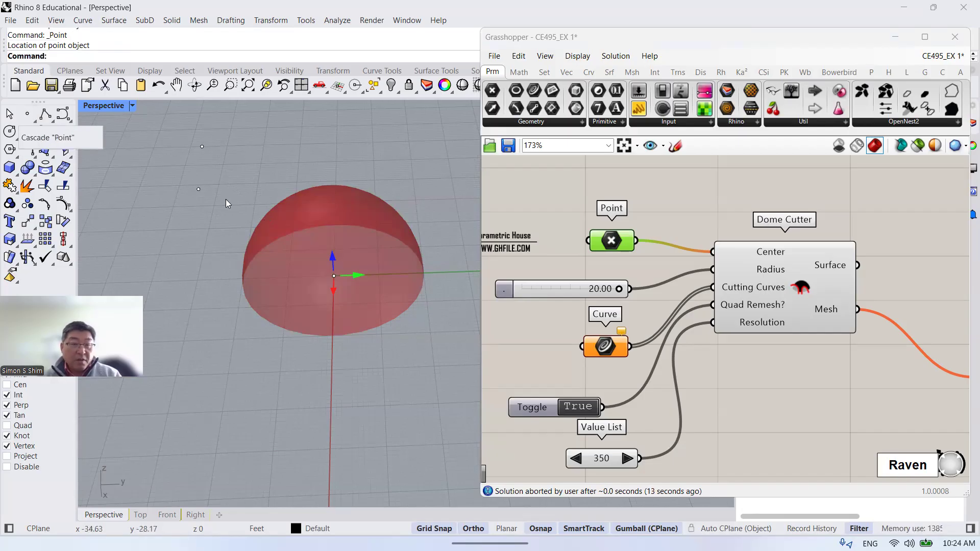
Set the second new point as the Point component's single point to relocate the dome, and clear the point selection.
left_click(198, 189)
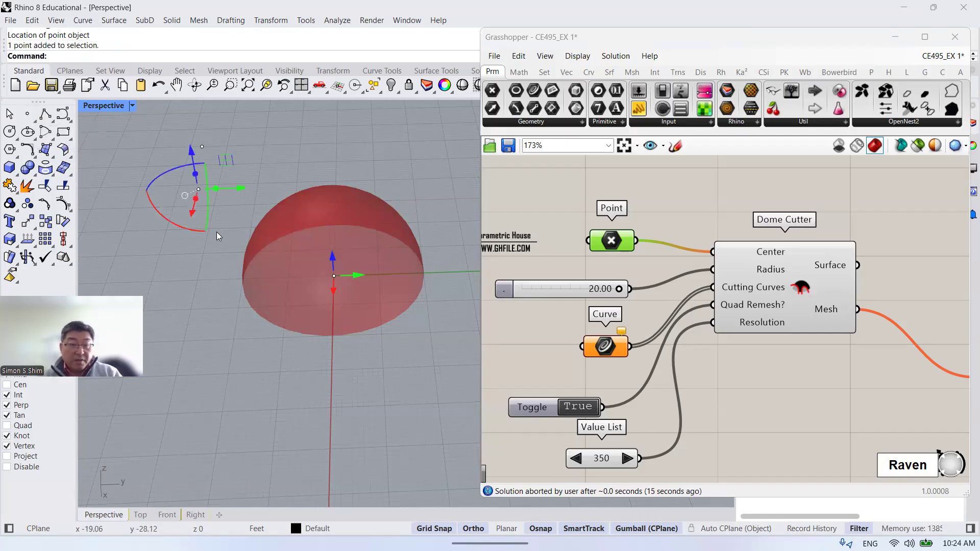
left_click(612, 244)
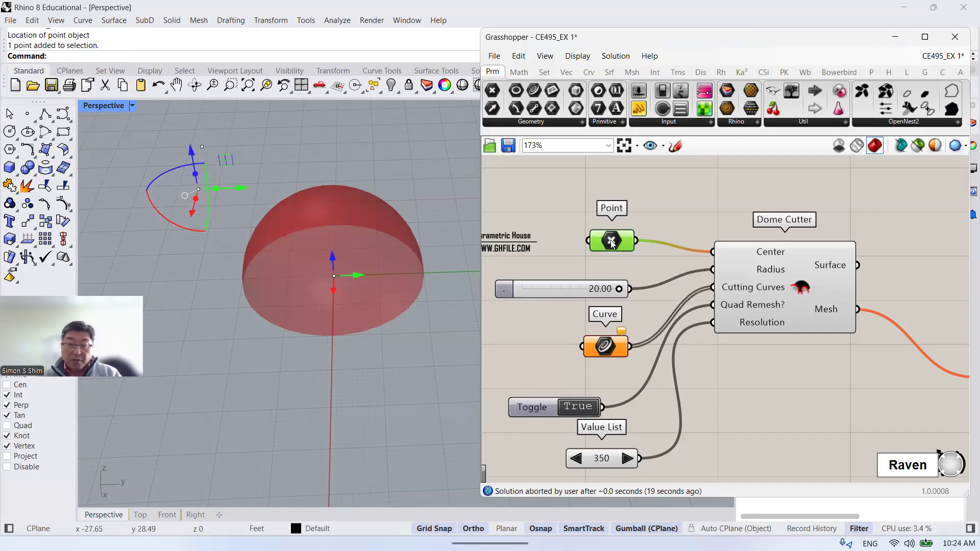
right_click(613, 244)
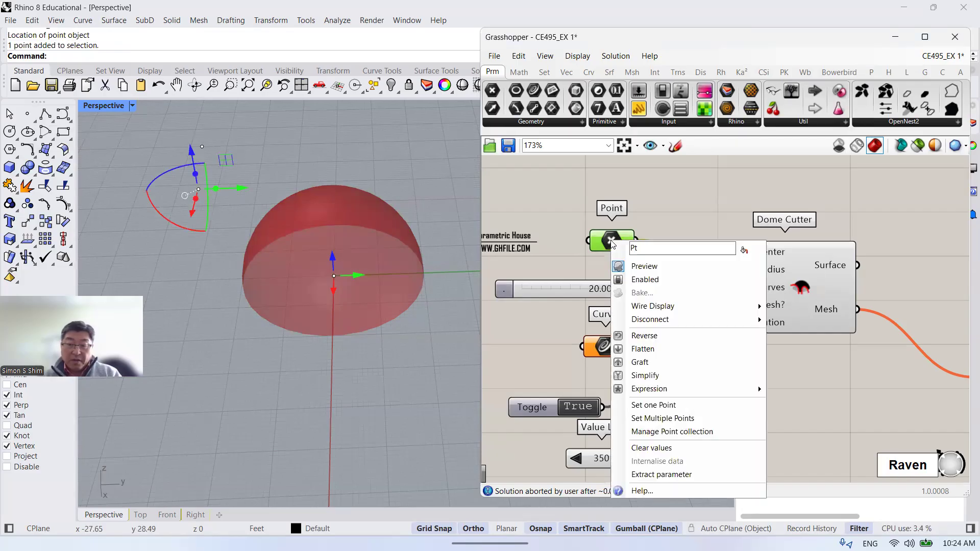
left_click(661, 407)
left_click(332, 198)
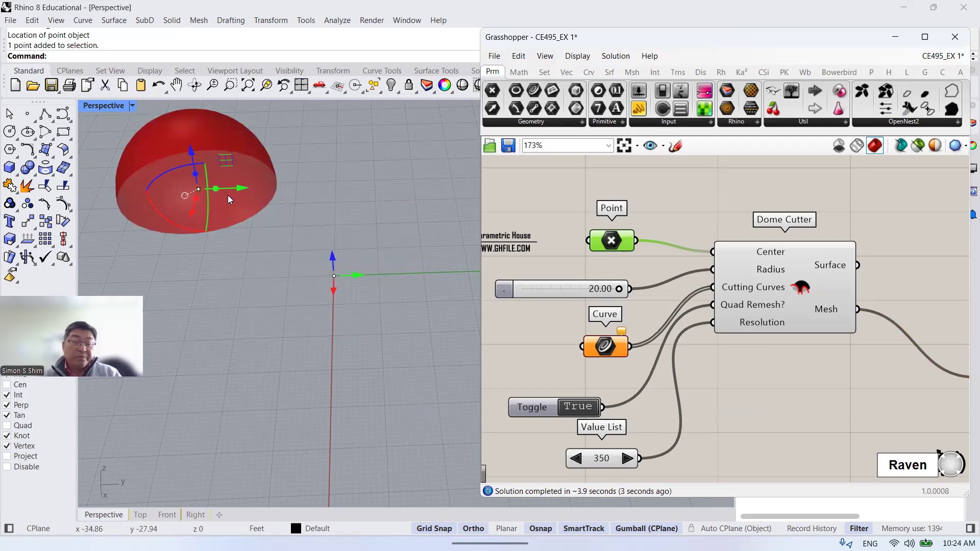
scroll(290, 255, "down", 2)
left_click(272, 255)
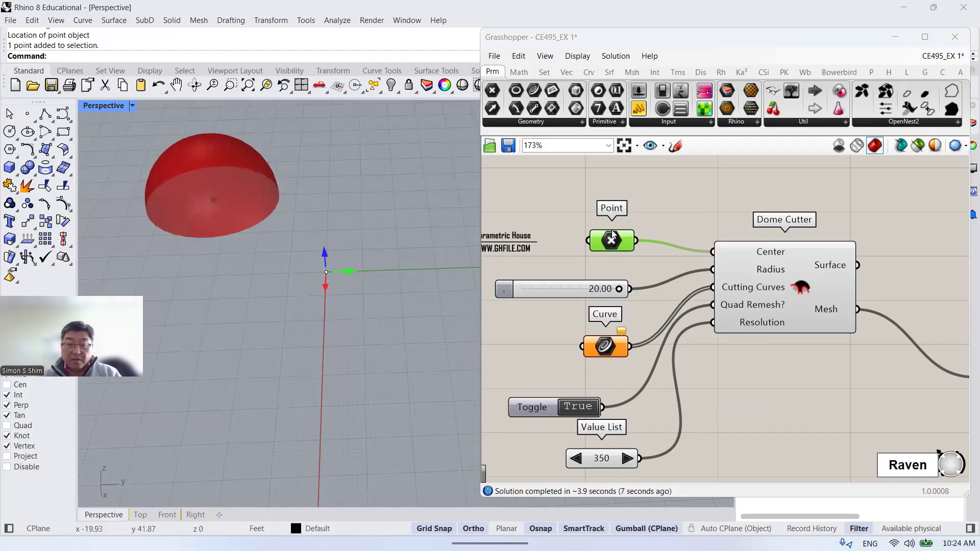
Rearrange the canvas by moving the Point component and radius slider up and the Dome Cutter slightly away from its inputs.
left_click_drag(612, 236, 605, 221)
left_click_drag(556, 285, 538, 266)
left_click_drag(757, 269, 774, 269)
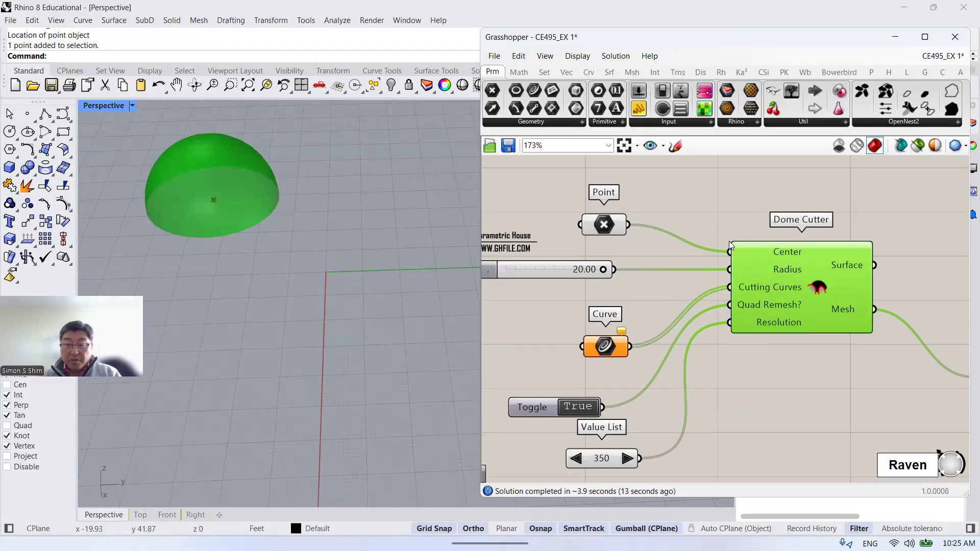
mouse_move(741, 253)
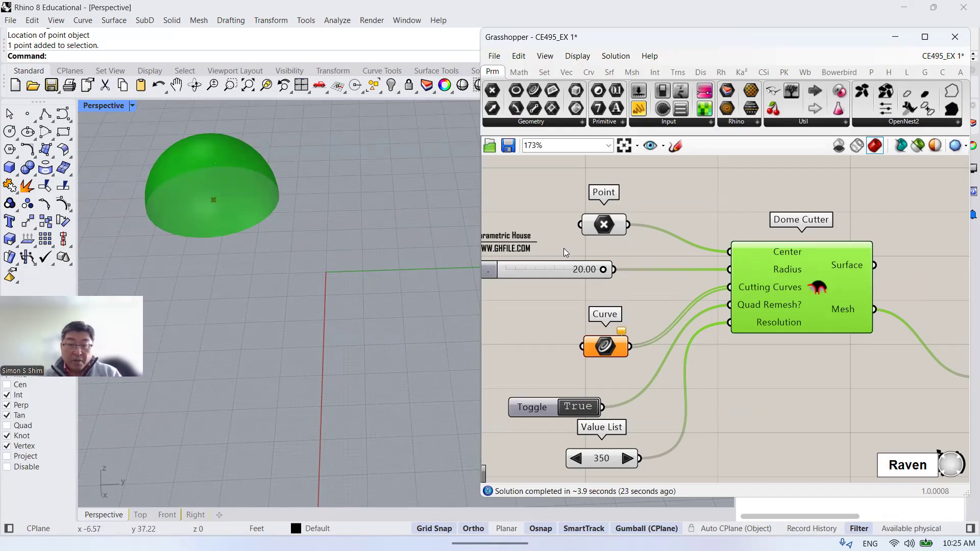
Place a single point object at the origin, where the red and green axes meet.
right_click(605, 229)
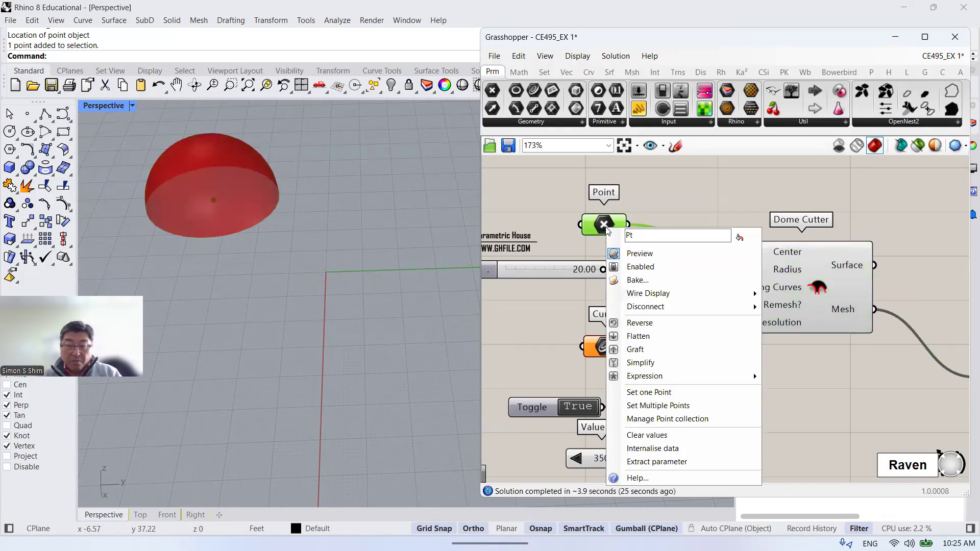
left_click(648, 392)
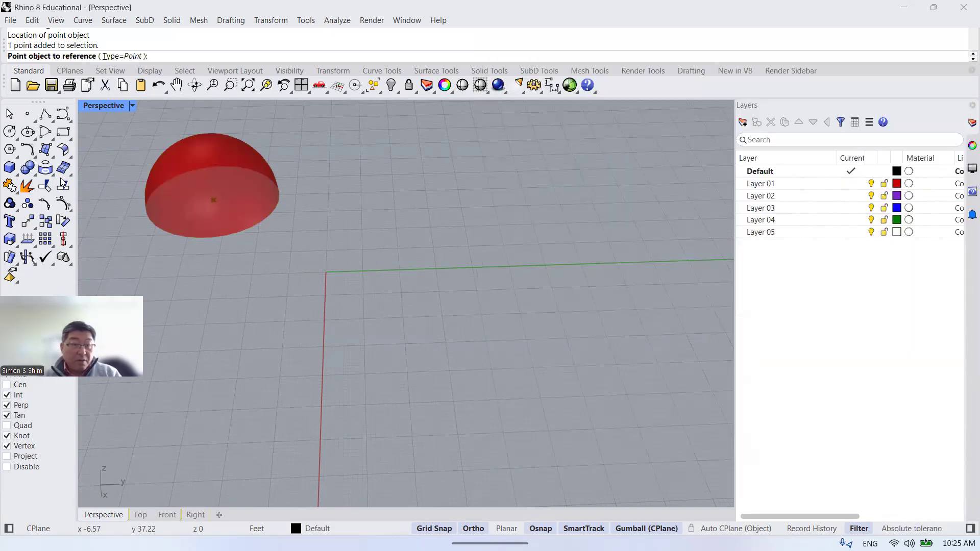
left_click(27, 113)
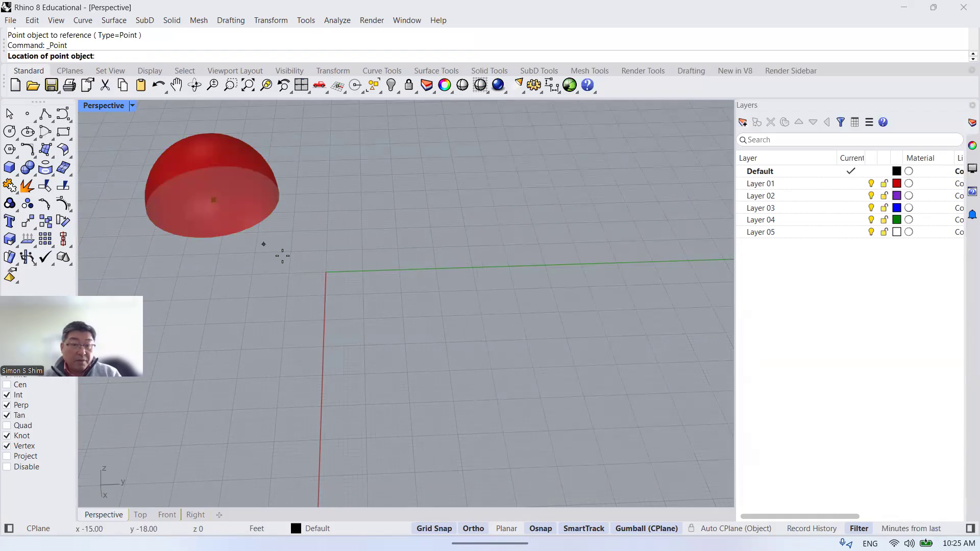
left_click(326, 272)
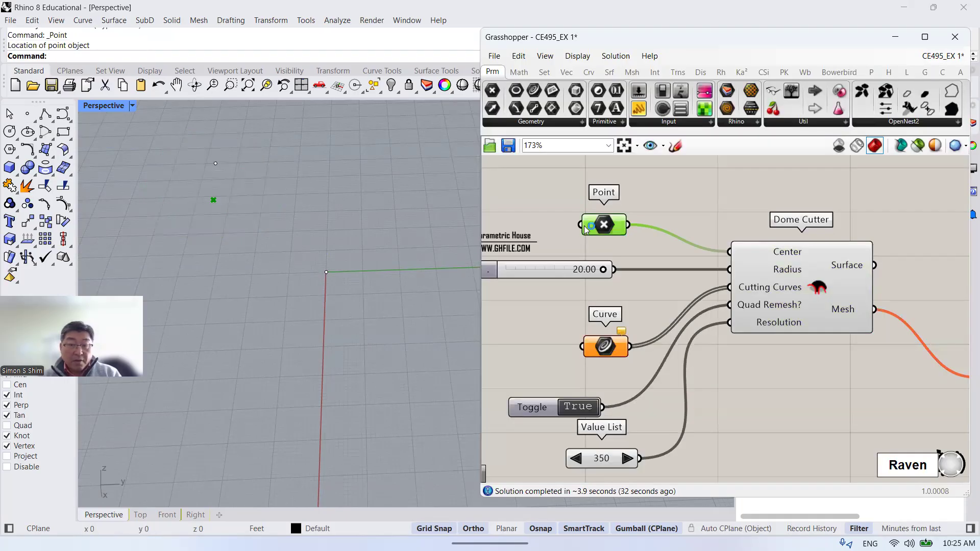
Set the point at the origin as the Point component's single point so the dome is centered there.
left_click(326, 272)
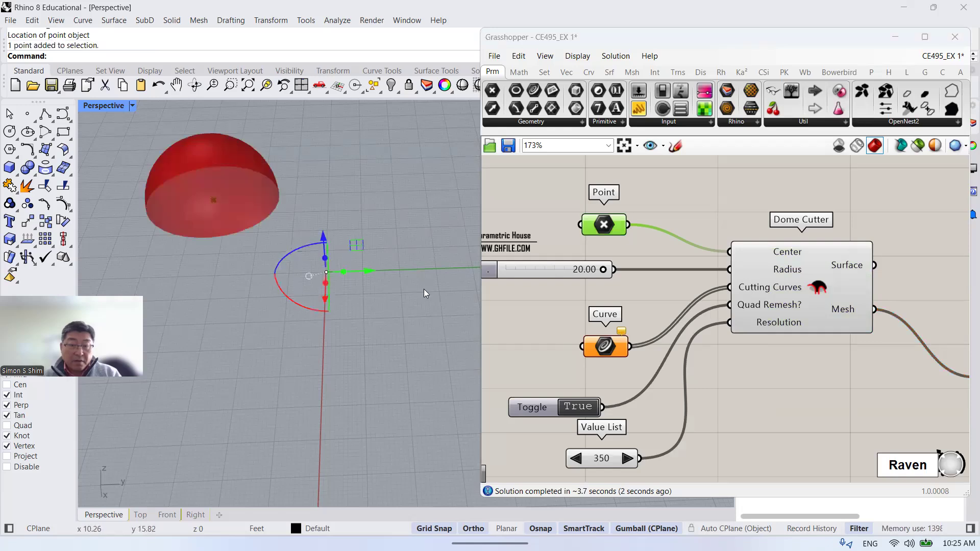
right_click(603, 230)
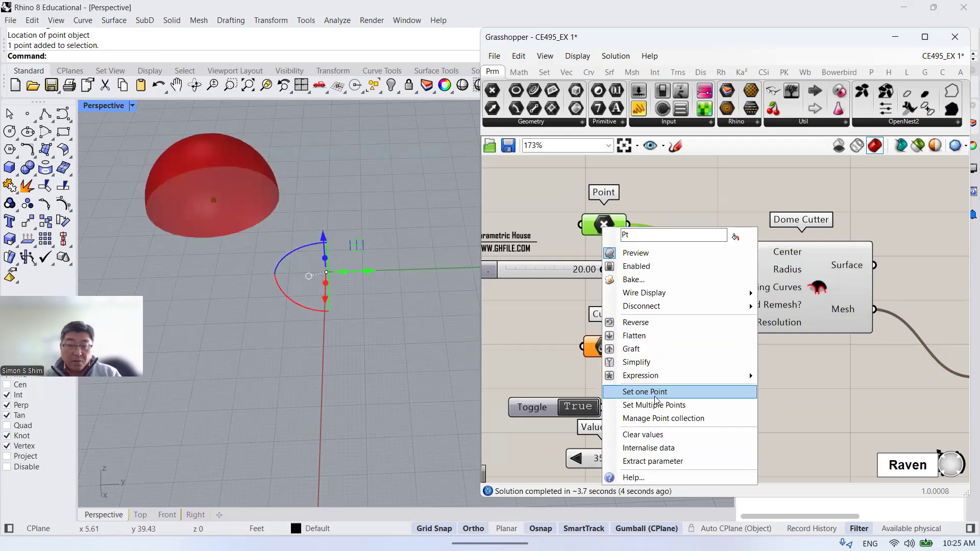
left_click(655, 396)
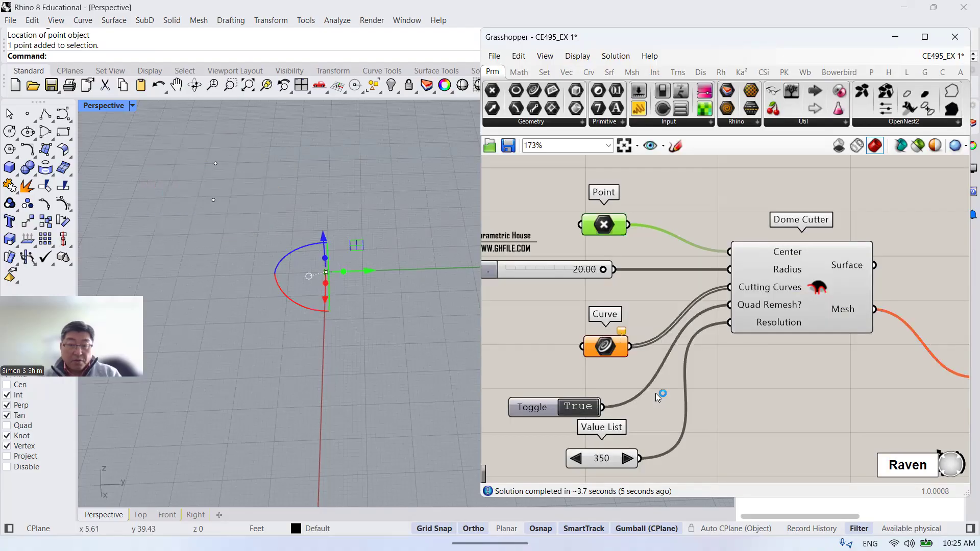
left_click(341, 274)
Delete the two spare point objects beside the dome.
right_click_drag(327, 256, 380, 292)
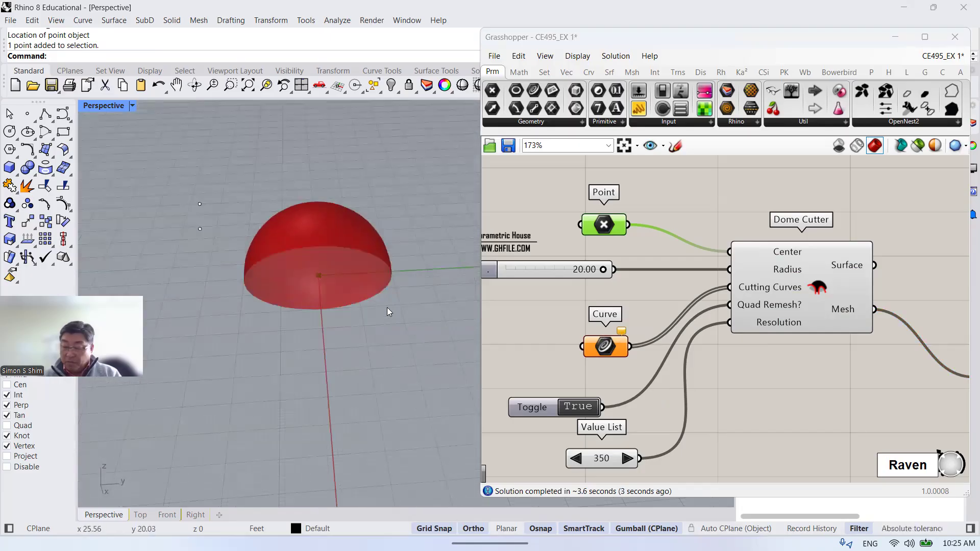
right_click_drag(440, 323, 397, 328)
right_click_drag(304, 311, 281, 294)
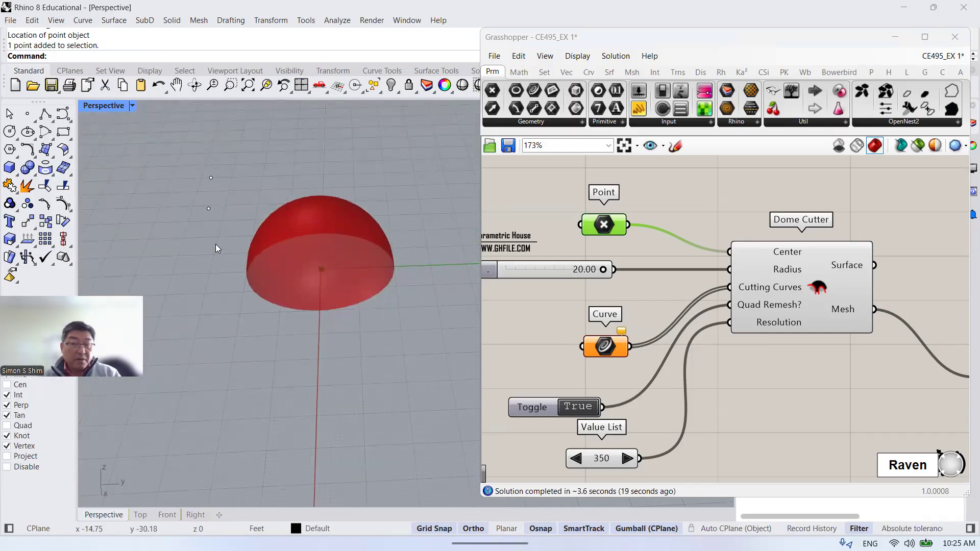
left_click_drag(193, 160, 229, 230)
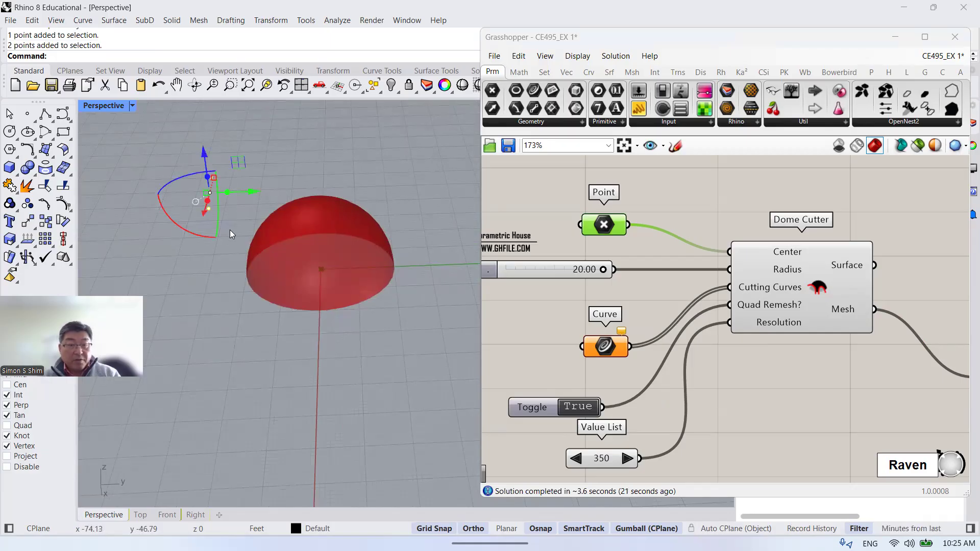
key("Delete")
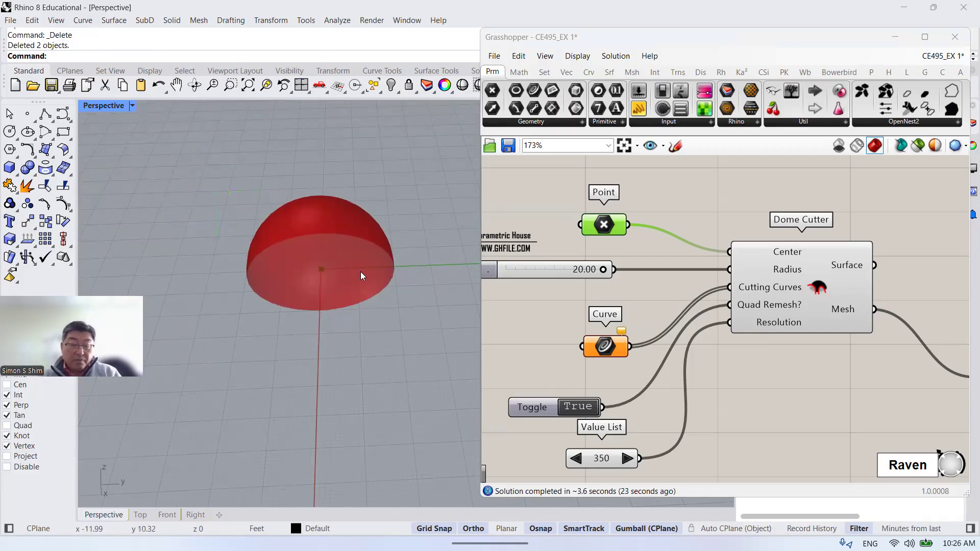
Move the Point component farther up and away from the Dome Cutter to space out the inputs.
mouse_move(343, 273)
right_mouse_down()
mouse_move(346, 291)
mouse_move(264, 216)
mouse_move(327, 284)
right_mouse_up()
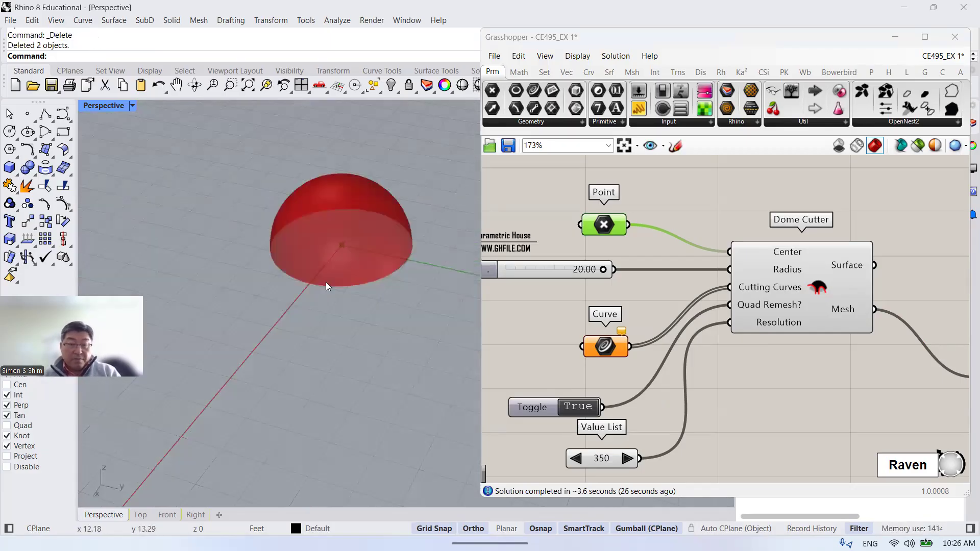
left_click_drag(602, 231, 573, 200)
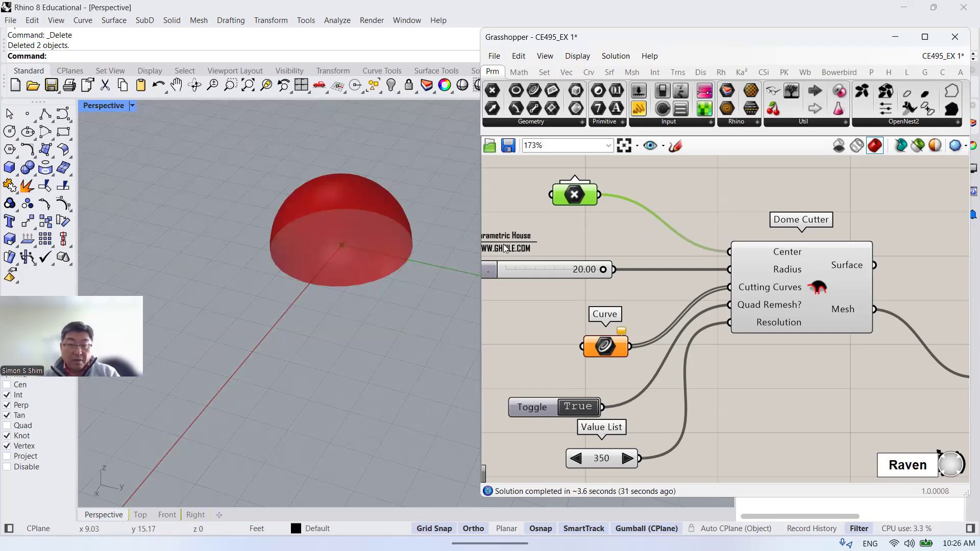
scroll(759, 242, "down", 2)
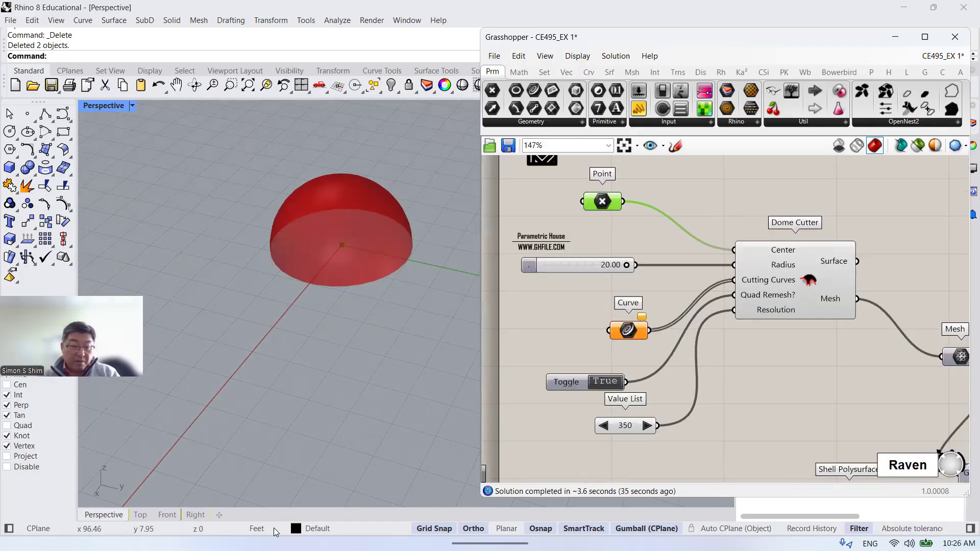
Try smaller values for the Dome Cutter's radius, down to about 9.67, and bring it back to 20.00.
scroll(612, 269, "up", 4)
left_click(608, 268)
left_click_drag(607, 268, 613, 269)
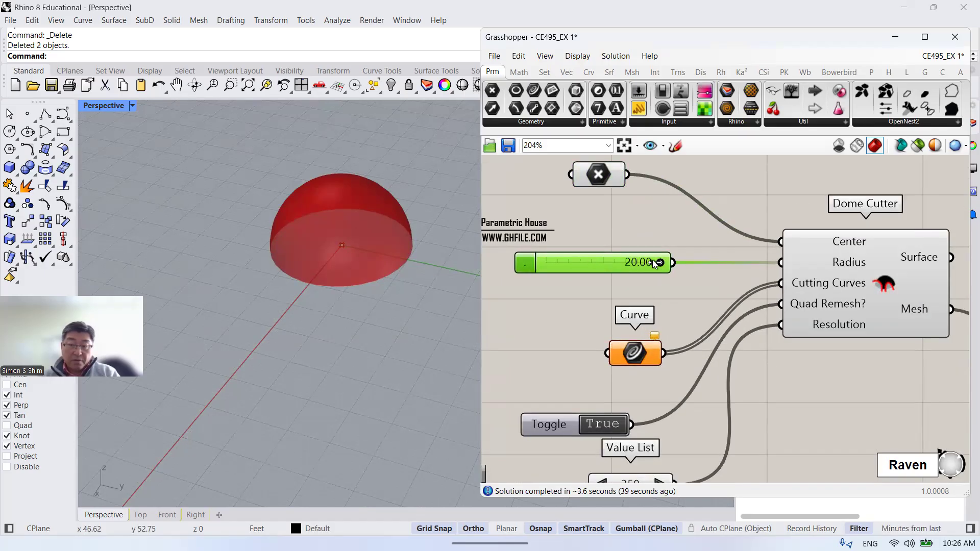
left_click_drag(655, 261, 627, 261)
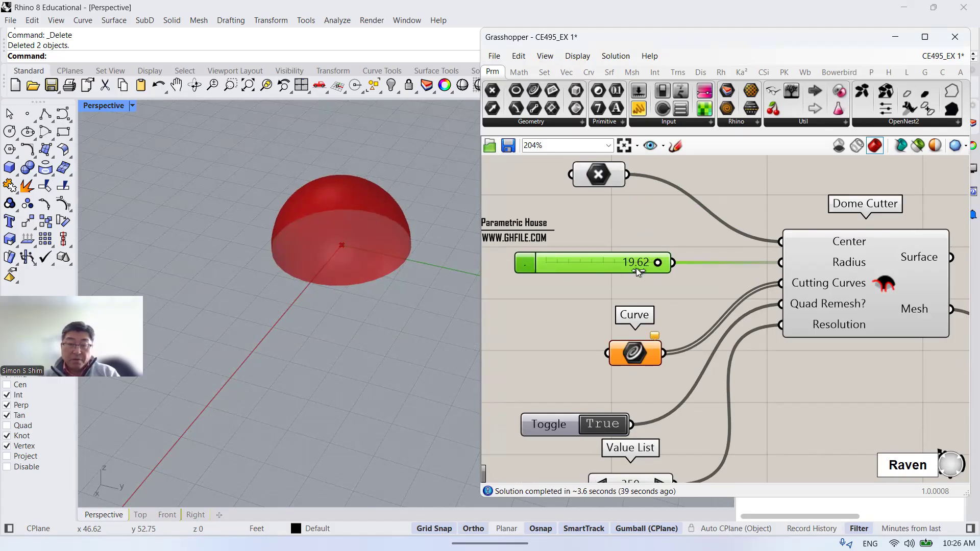
left_click_drag(629, 267, 600, 277)
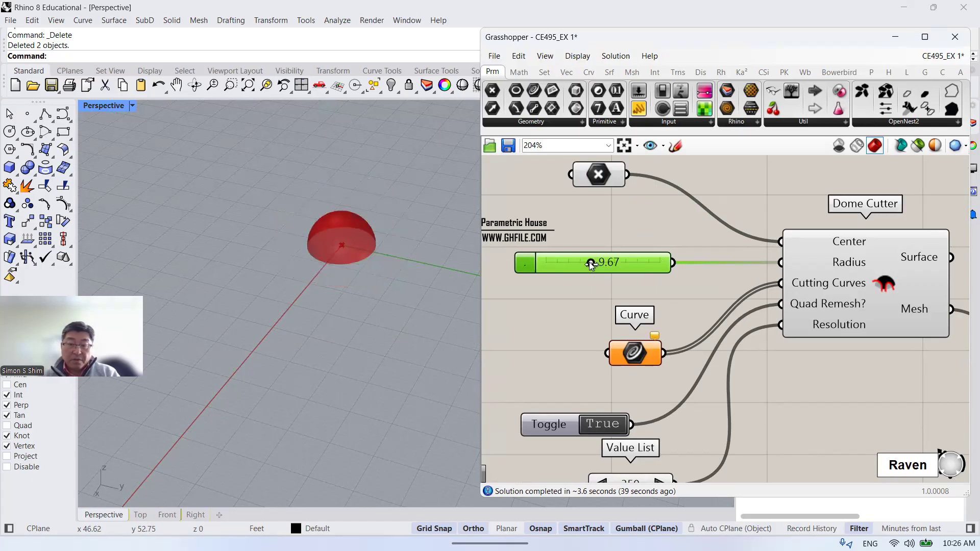
left_click(632, 261)
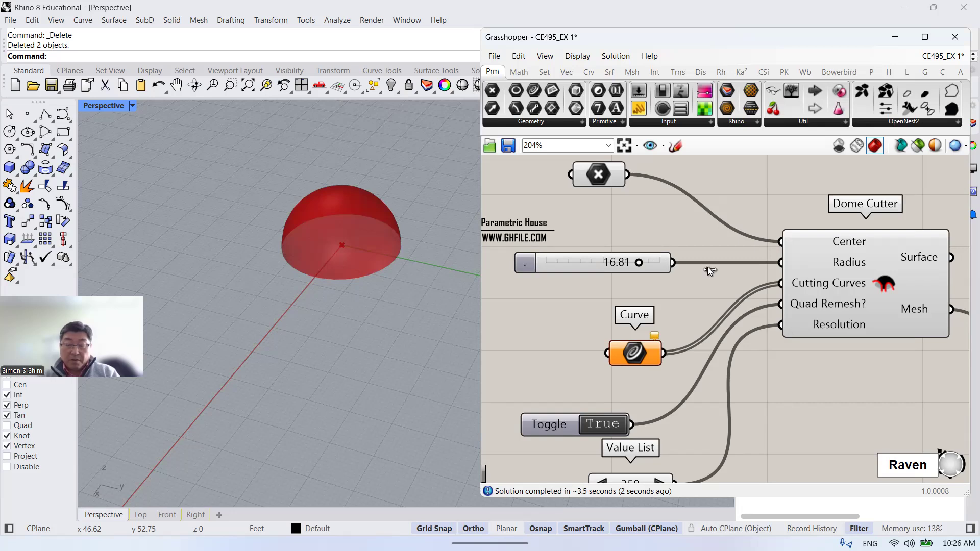
left_click_drag(682, 271, 648, 271)
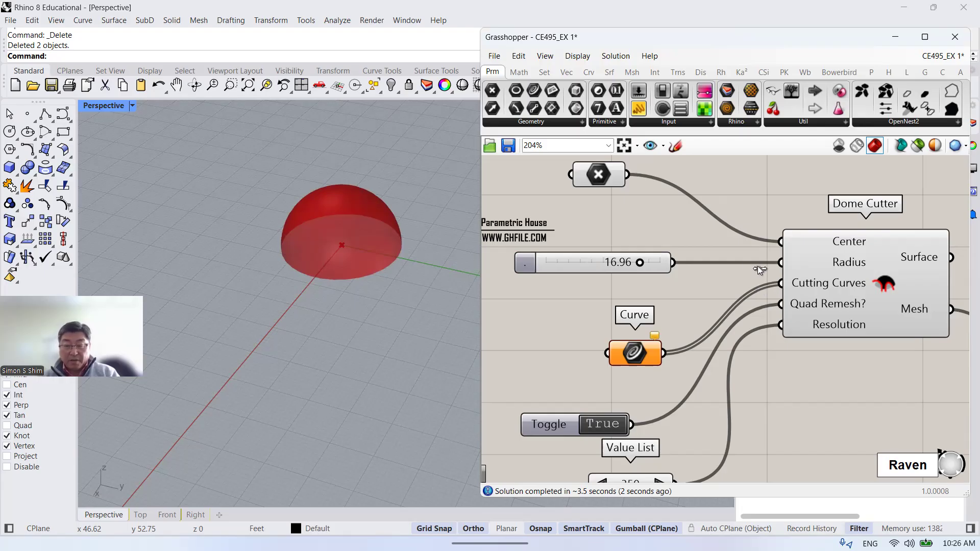
left_click_drag(774, 259, 774, 252)
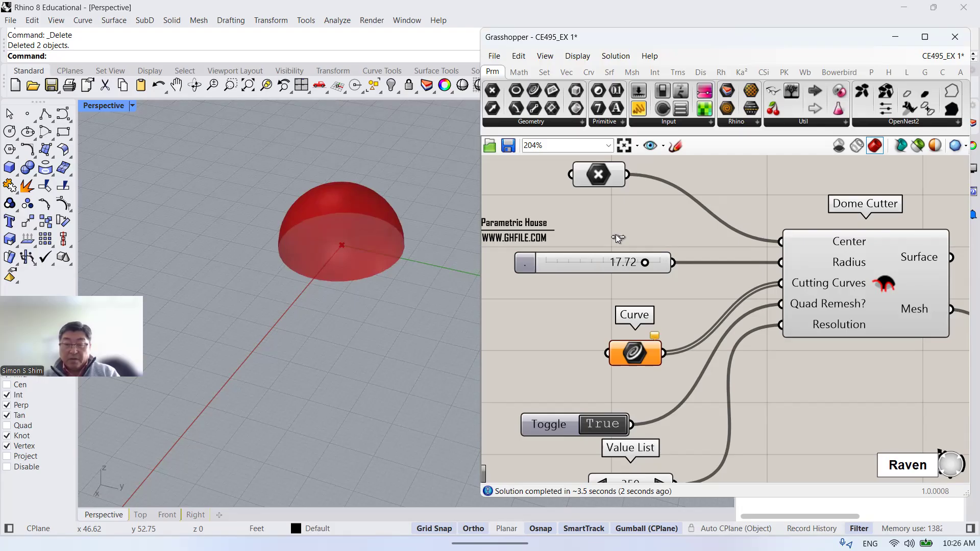
left_click_drag(616, 238, 620, 253)
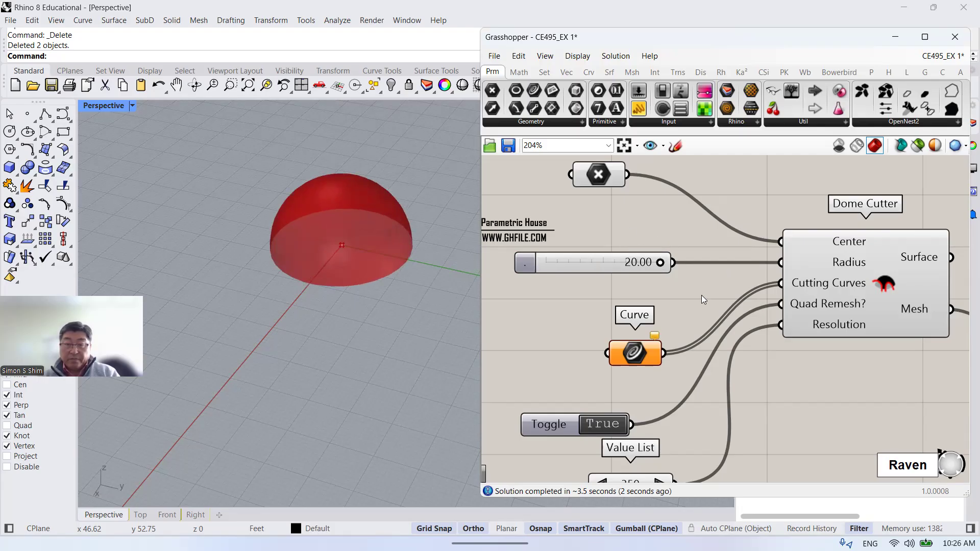
Shift the Curve and Value List components slightly to tidy the inputs of the Dome Cutter.
scroll(644, 294, "down", 3)
scroll(553, 244, "down", 1)
scroll(611, 265, "up", 2)
scroll(583, 250, "down", 2)
scroll(584, 250, "up", 2)
scroll(614, 253, "down", 2)
scroll(580, 242, "up", 2)
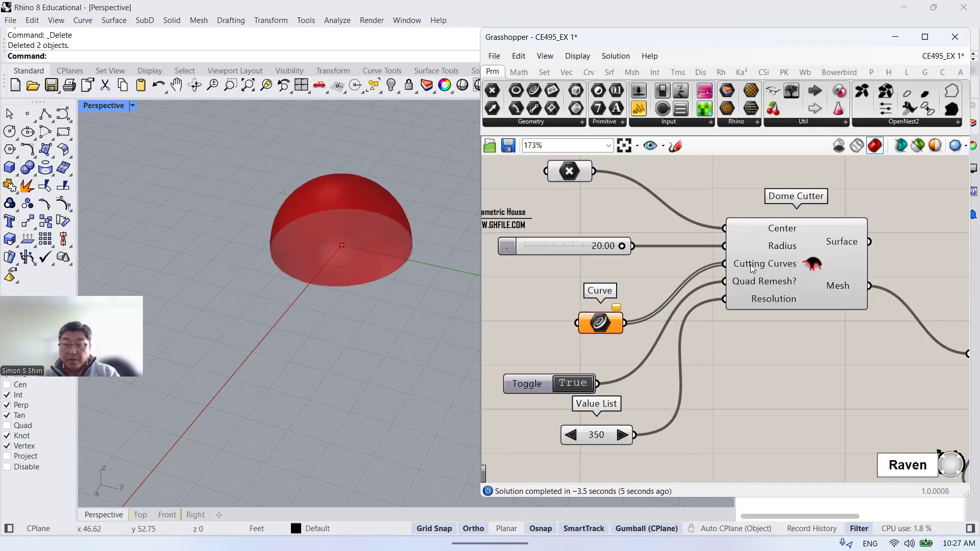
mouse_move(600, 322)
left_mouse_down()
mouse_move(590, 295)
mouse_move(586, 315)
left_mouse_up()
scroll(798, 237, "down", 1)
scroll(690, 315, "up", 1)
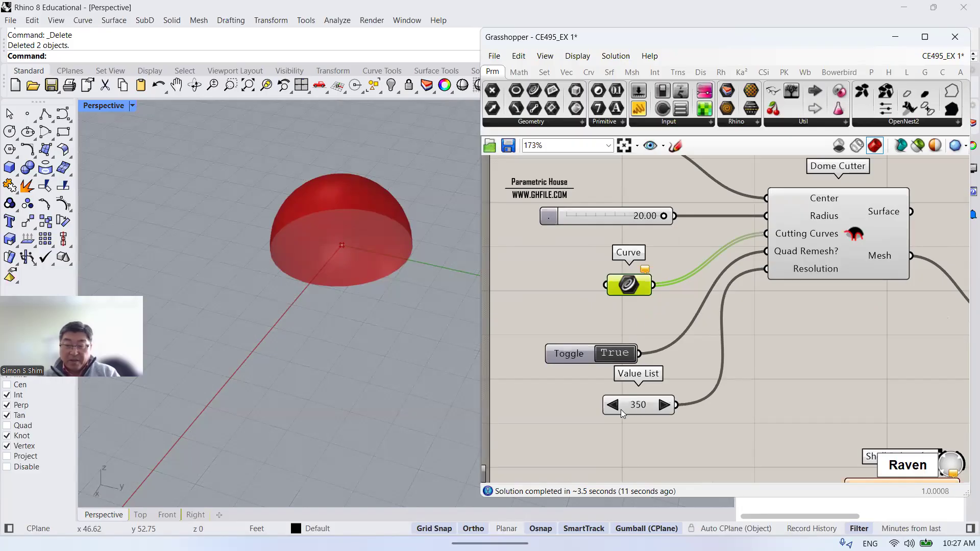
left_click_drag(620, 409, 604, 413)
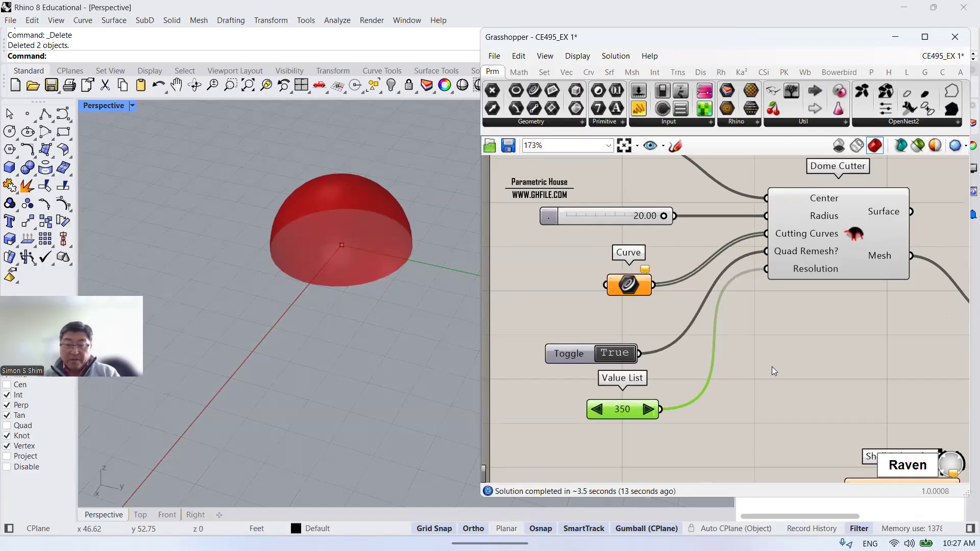
left_click(758, 284)
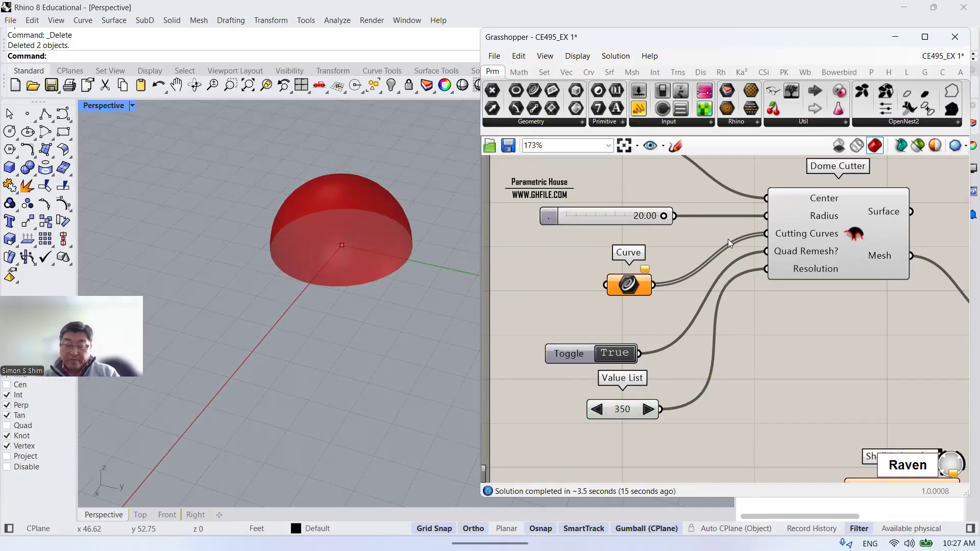
Examine the Dome Cutter's Cutting Curves input and its icon up close, with the connected Curve component selected.
left_click_drag(633, 282, 635, 278)
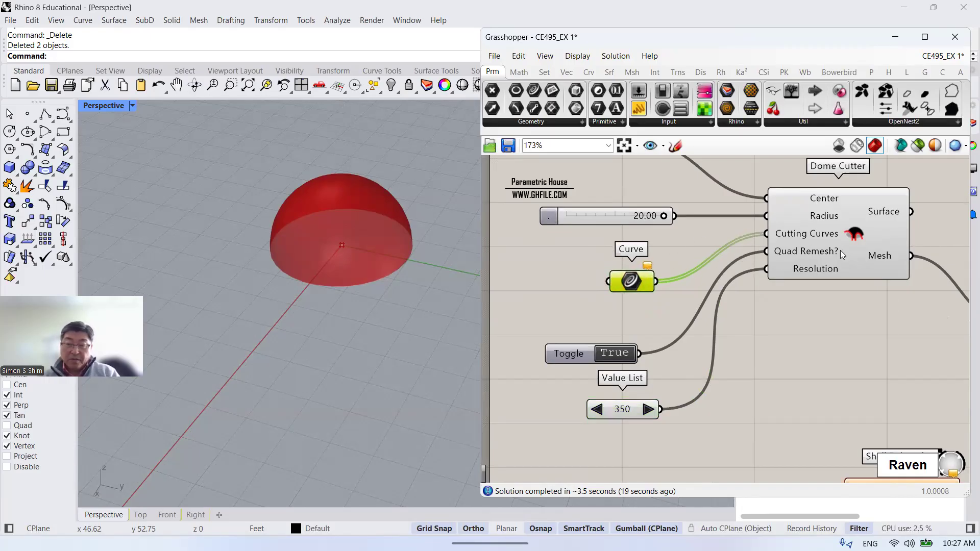
scroll(871, 228, "up", 5)
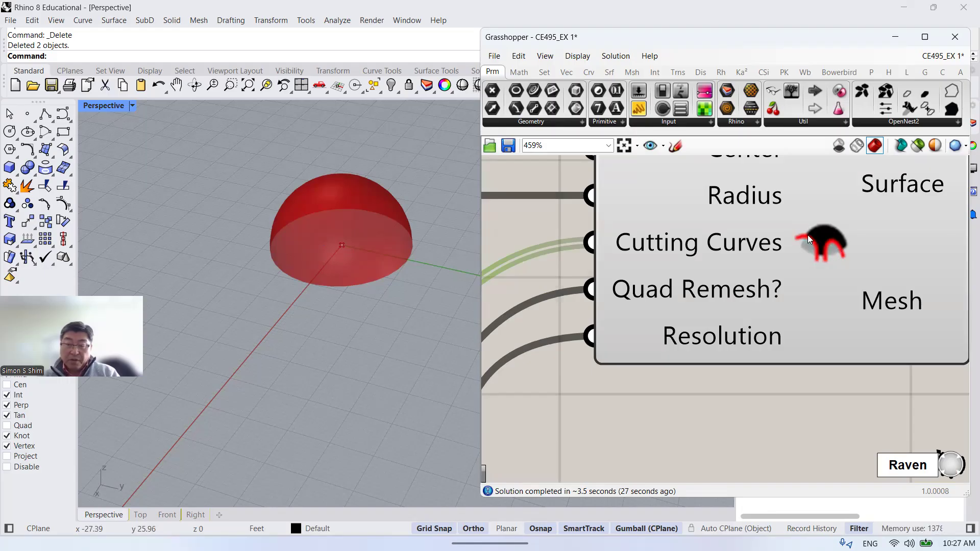
scroll(246, 203, "down", 5)
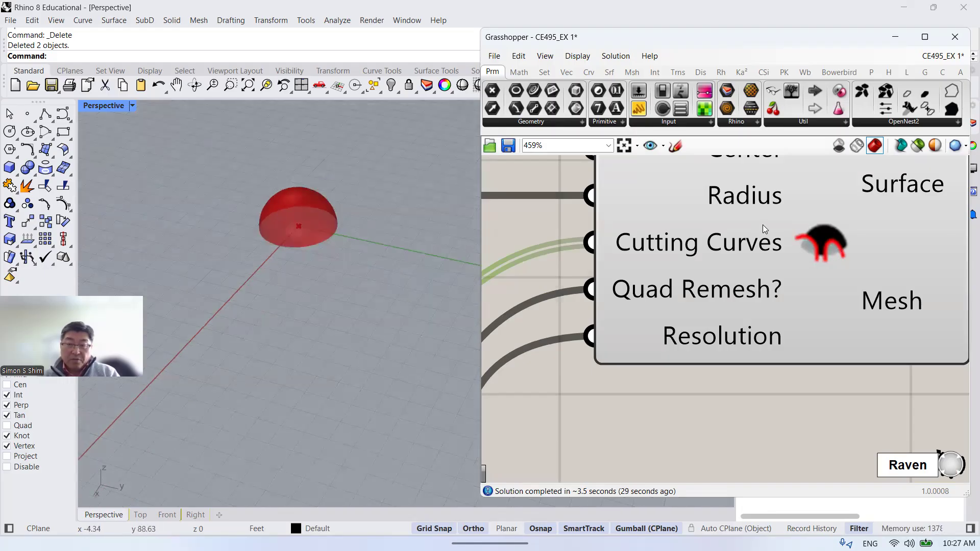
scroll(786, 229, "down", 4)
right_click_drag(575, 254, 665, 243)
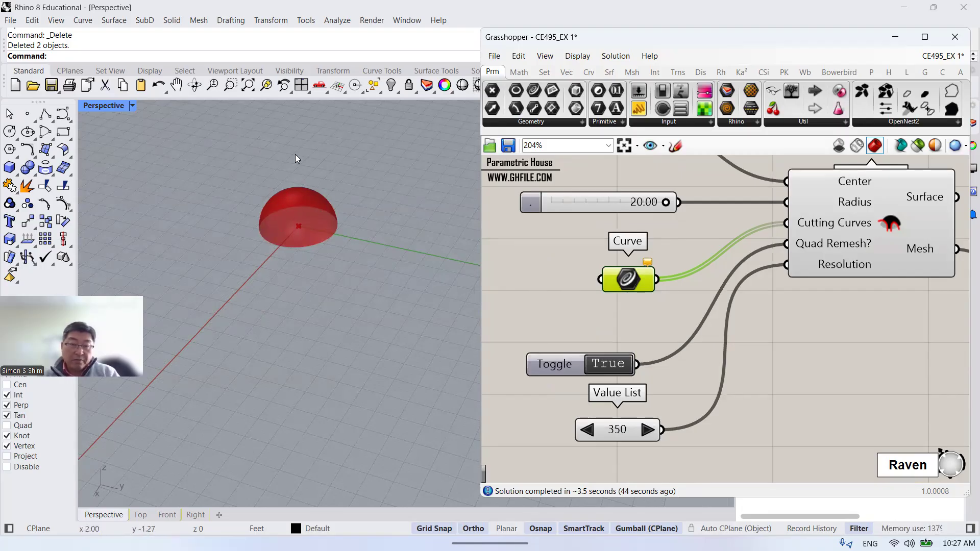
scroll(750, 277, "down", 2)
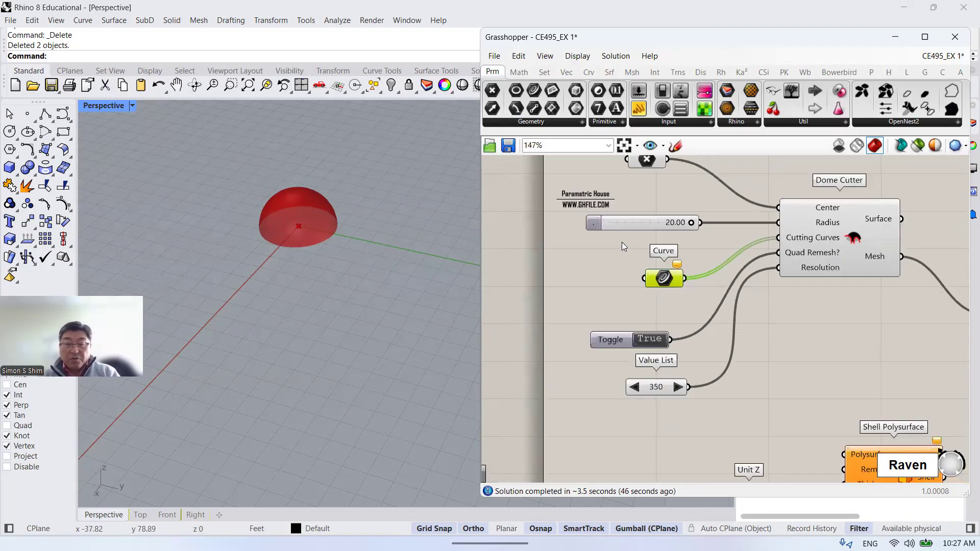
Split the Rhino display into four viewports and maximize the Top view with the whole dome in sight.
left_click(301, 85)
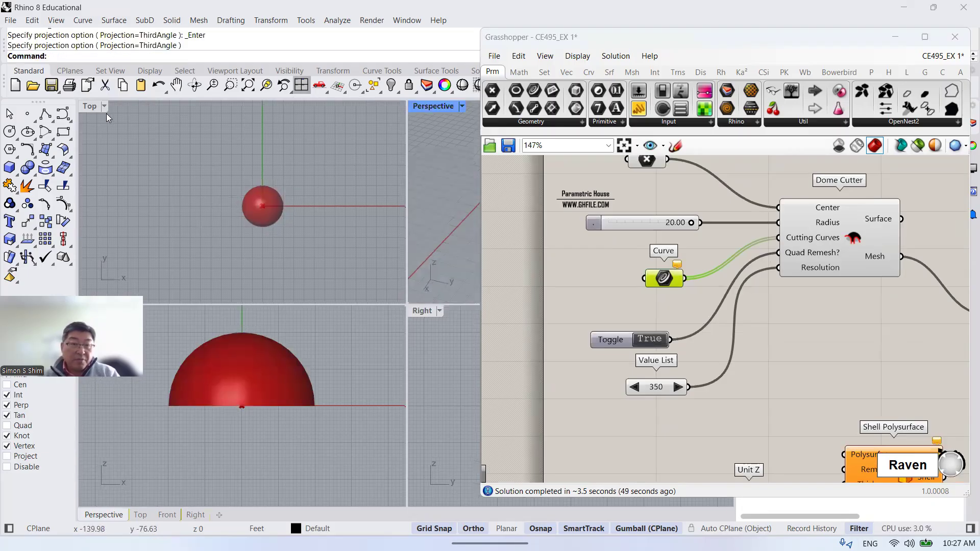
double_click(89, 105)
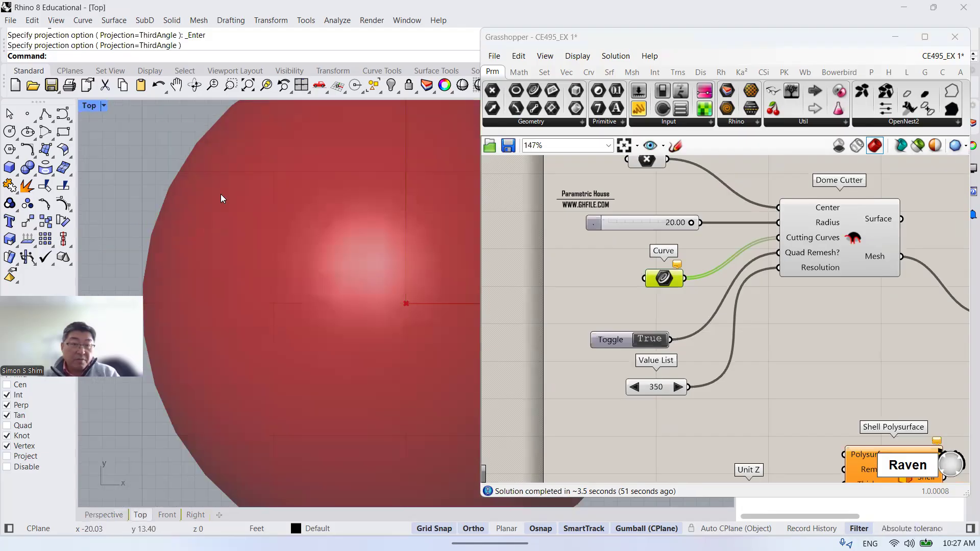
scroll(249, 204, "down", 2)
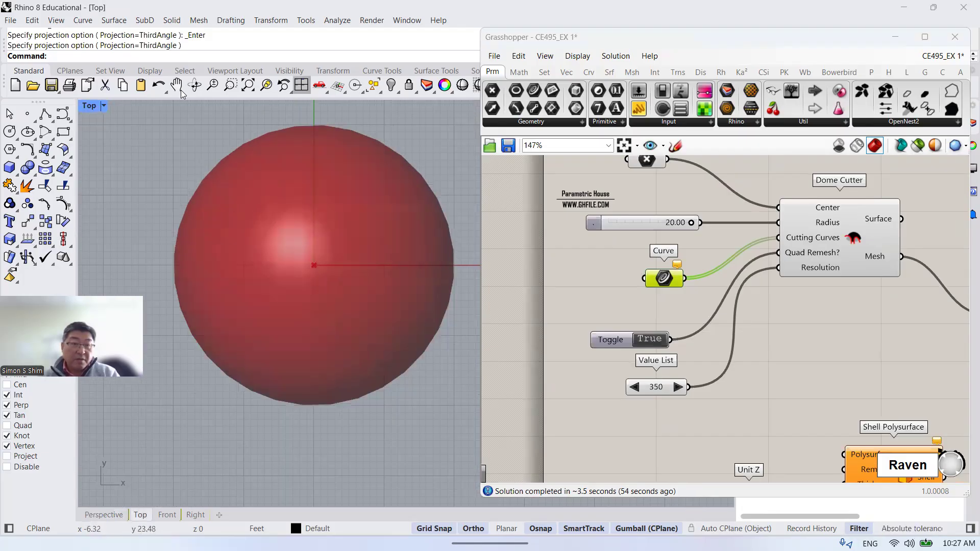
left_click(301, 87)
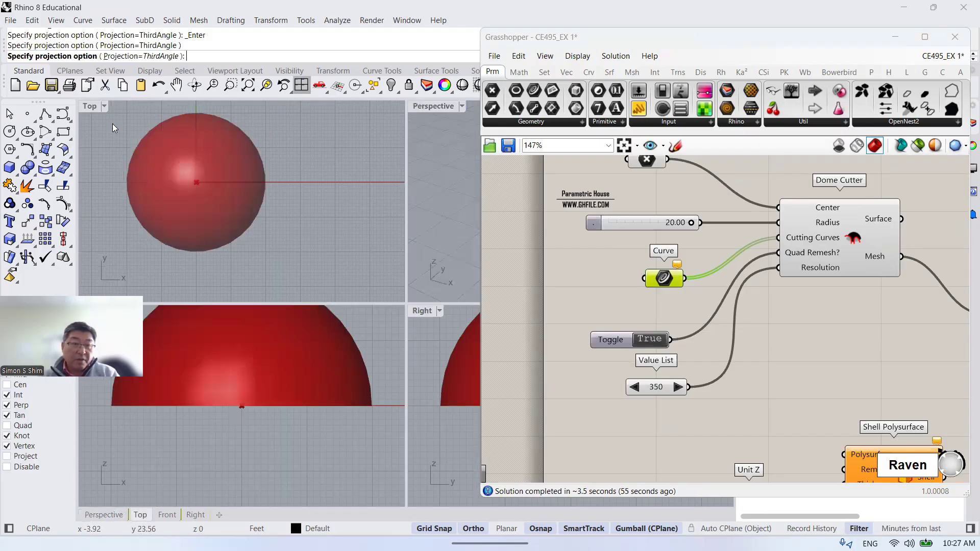
double_click(90, 106)
scroll(292, 220, "down", 3)
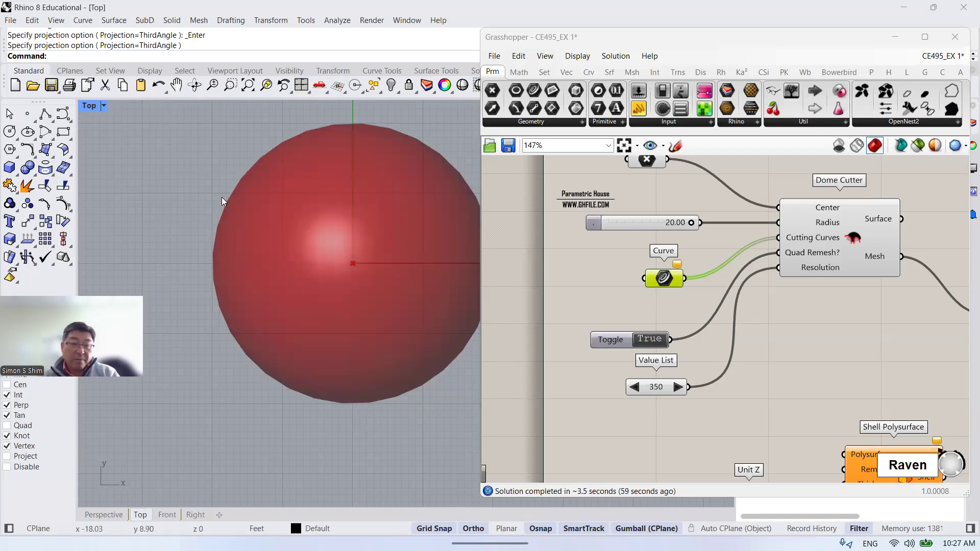
scroll(222, 197, "down", 2)
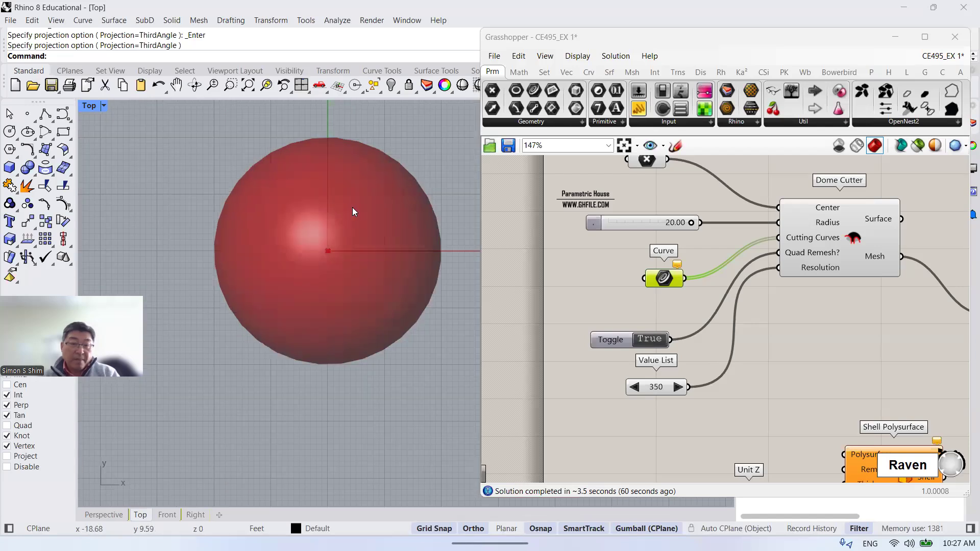
Draw a circle of about 7 ft radius overlapping the dome's upper-left edge in the Top view.
left_click(10, 132)
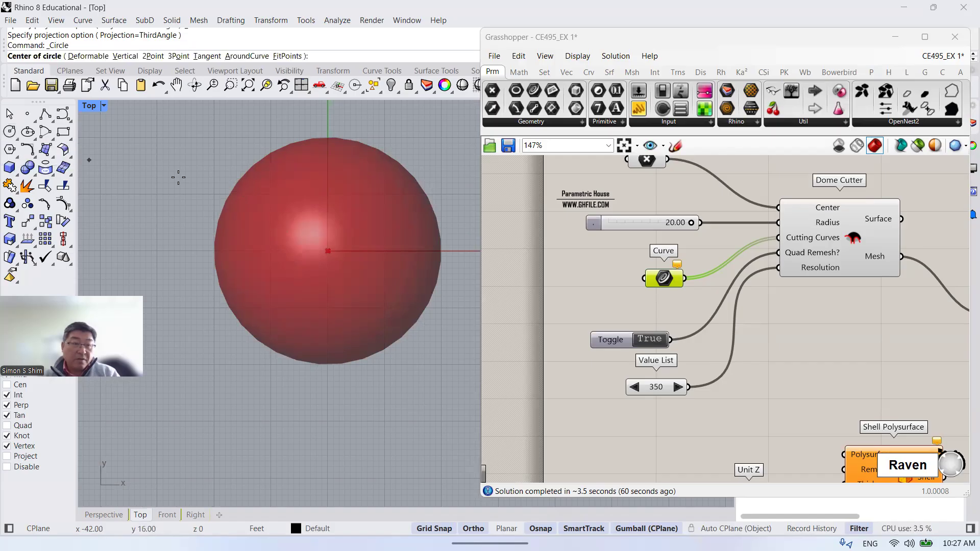
left_click(231, 177)
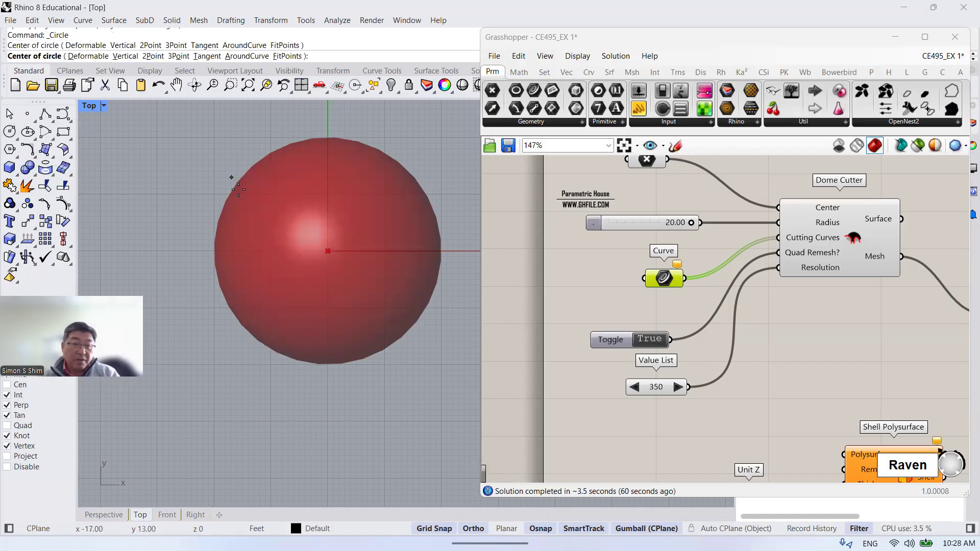
left_click(270, 211)
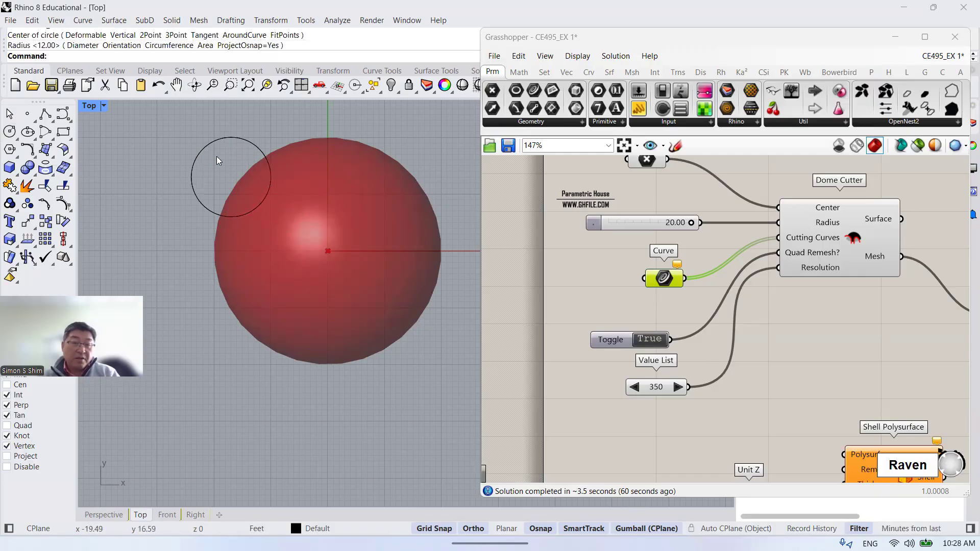
Move the circle about 2 ft along the X axis toward the dome using the Gumball.
left_click(247, 148)
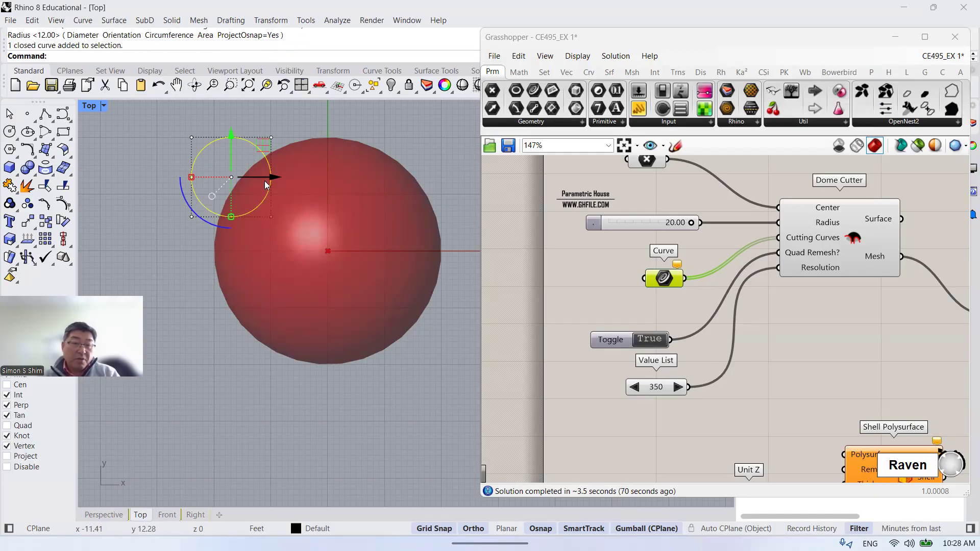
left_click_drag(270, 179, 286, 180)
left_click_drag(248, 147, 246, 138)
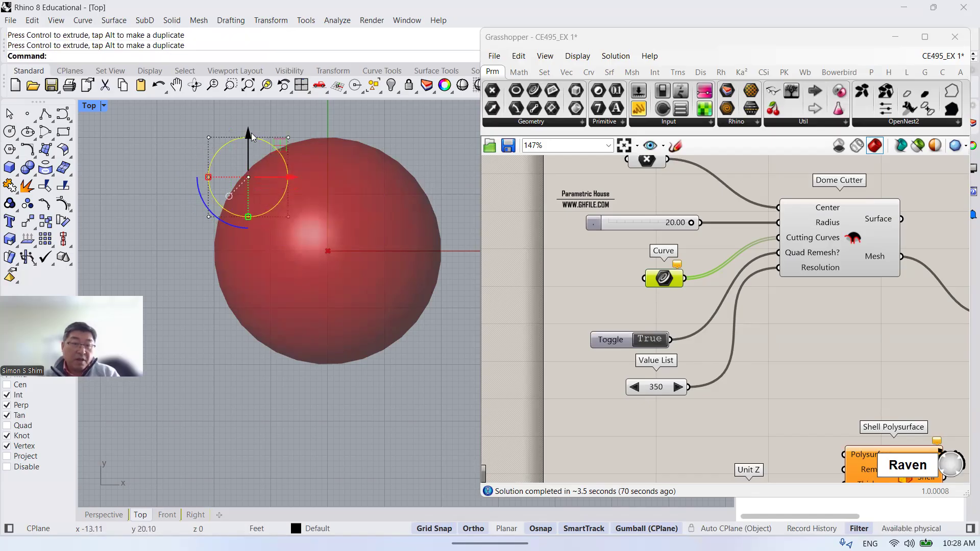
left_click(233, 160)
left_click(251, 139)
left_click(238, 148)
left_click(256, 140)
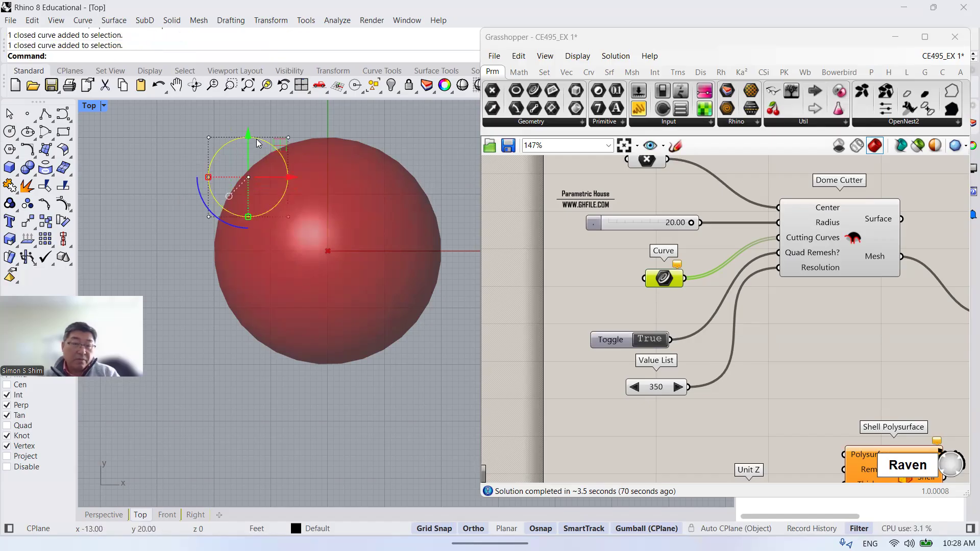
left_click(181, 151)
left_click(273, 149)
left_click_drag(289, 177, 231, 197)
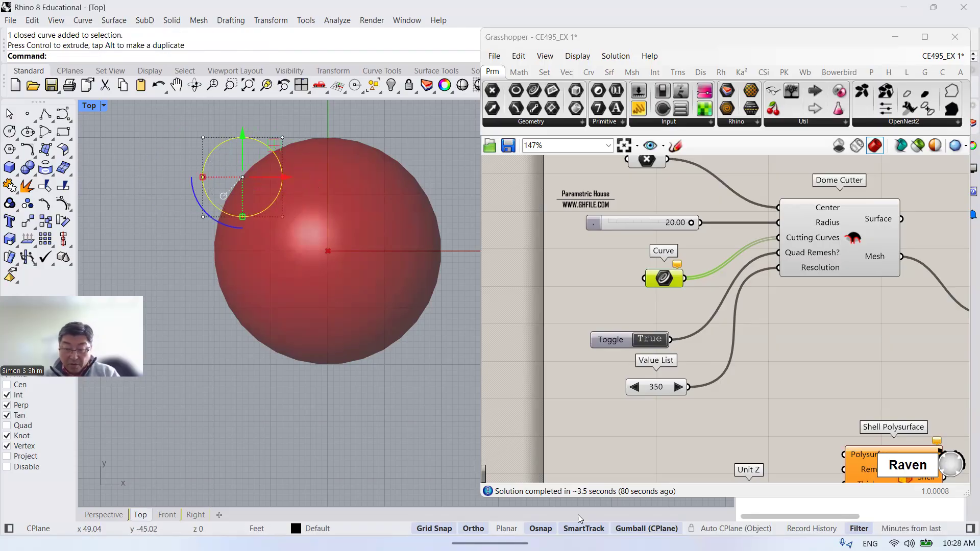
Toggle the Gumball off and back on to show its handles on the circle, and clear the selection.
left_click(653, 531)
left_click(651, 531)
left_click(644, 530)
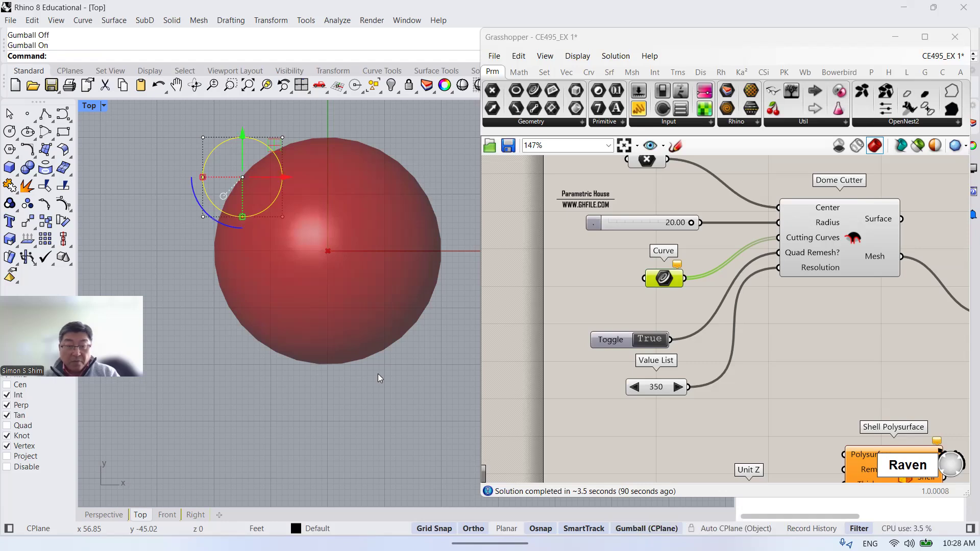
left_click(242, 138)
key("Escape")
Draw a circle of about 7 ft radius over the dome's upper-right edge and one of about 12 ft over its lower edge.
left_click(9, 131)
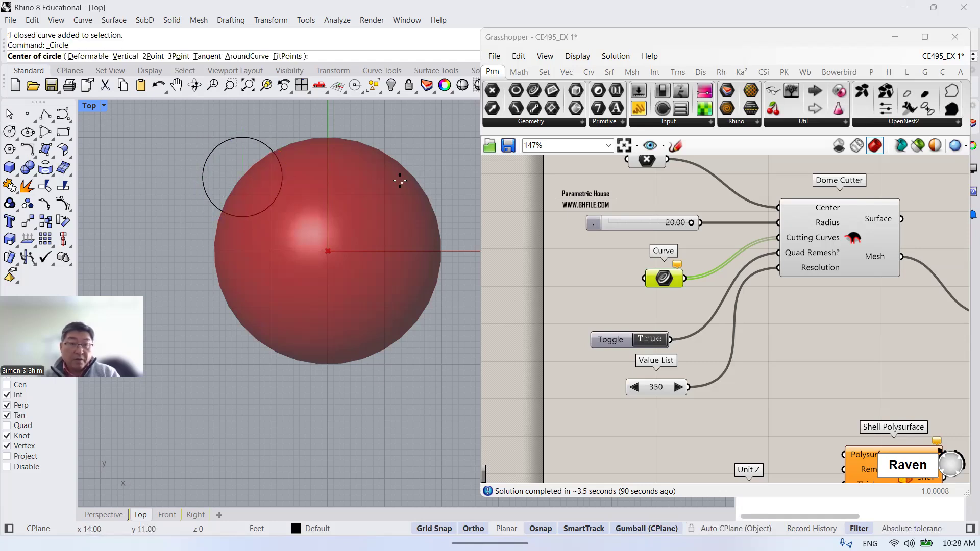
left_click(395, 171)
left_click(425, 194)
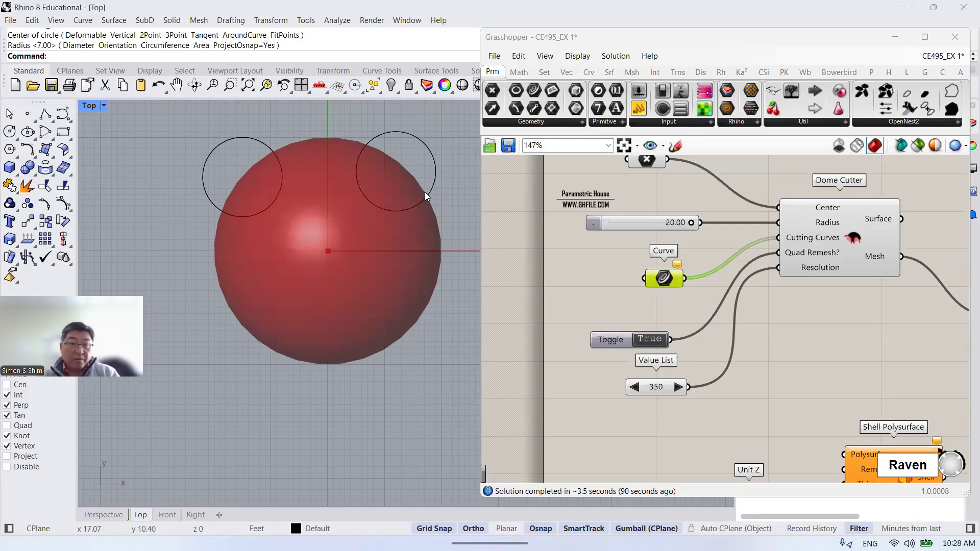
left_click(10, 131)
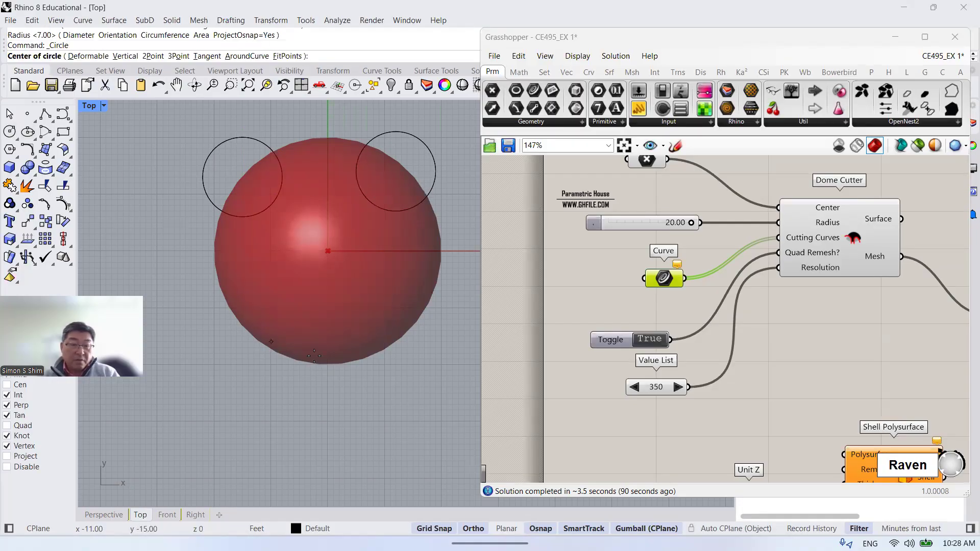
left_click(328, 342)
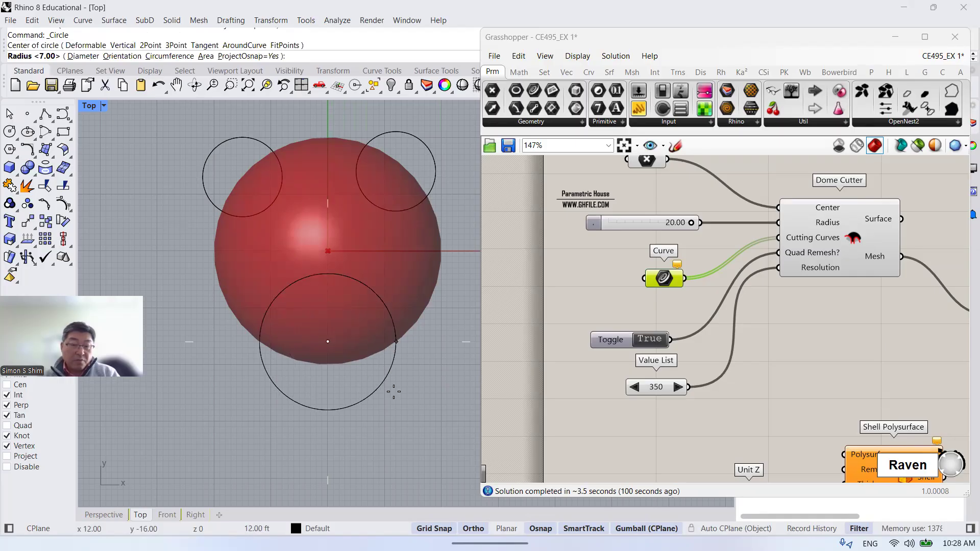
left_click(423, 376)
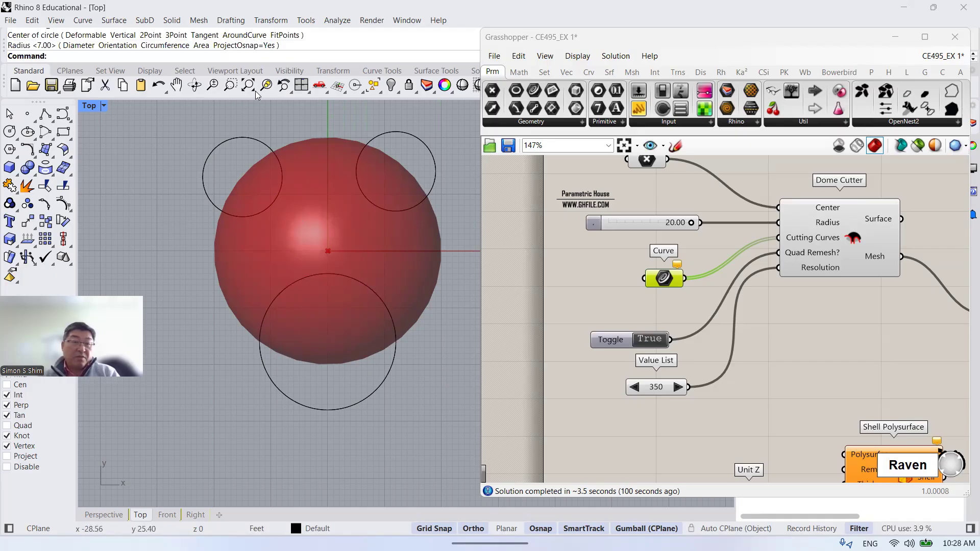
Maximize the Perspective view and select the three circles around the dome's edge together.
left_click(303, 89)
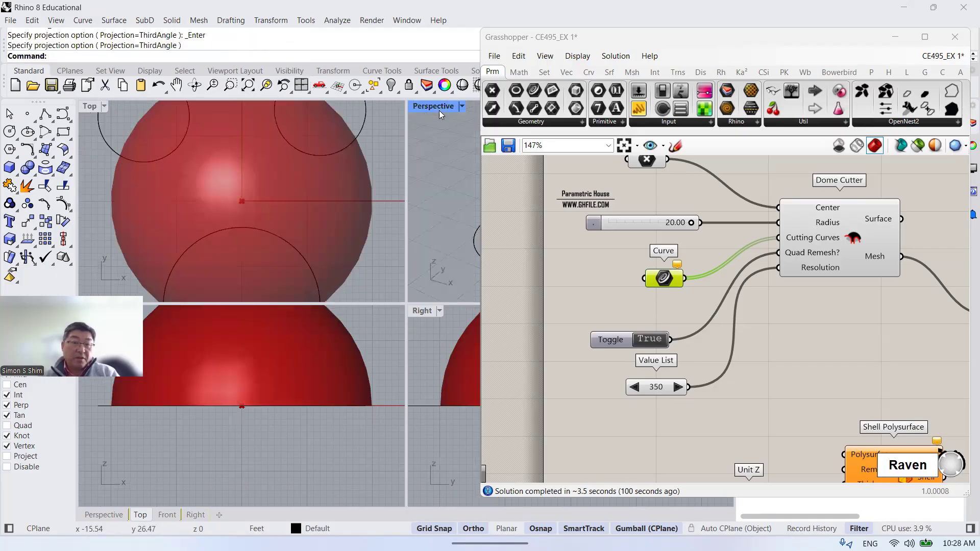
double_click(438, 107)
scroll(206, 201, "down", 6)
right_click_drag(376, 291, 376, 347)
left_click(329, 402)
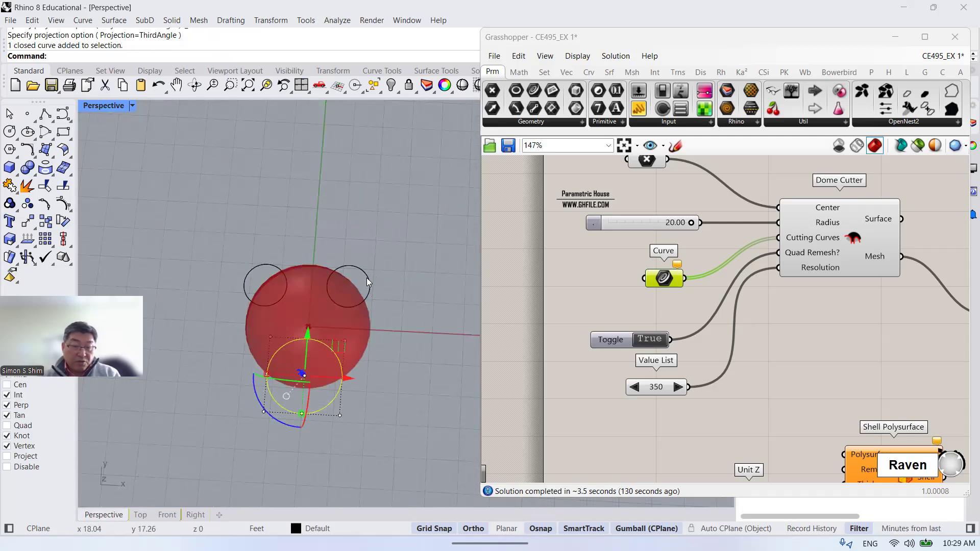
left_click(367, 278, "shift")
left_click(274, 267, "shift")
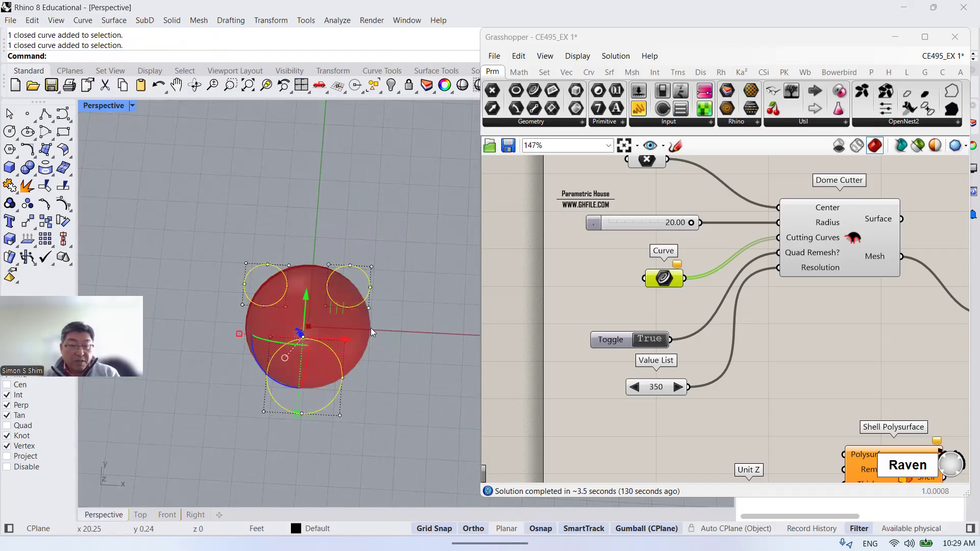
right_click_drag(404, 332, 301, 271)
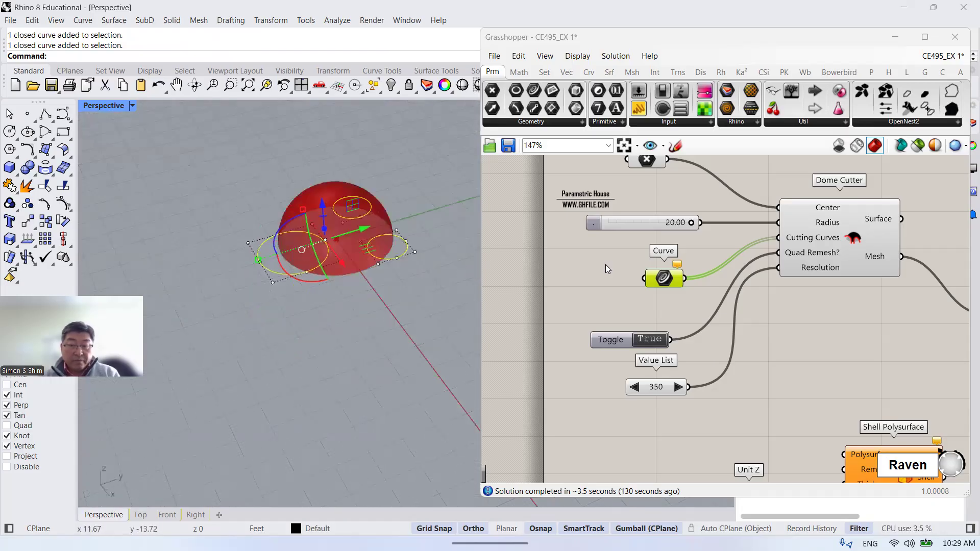
Reference the three selected circles as multiple curves in the Curve parameter feeding Cutting Curves, and clear the selection.
scroll(621, 292, "down", 3)
scroll(740, 290, "up", 4)
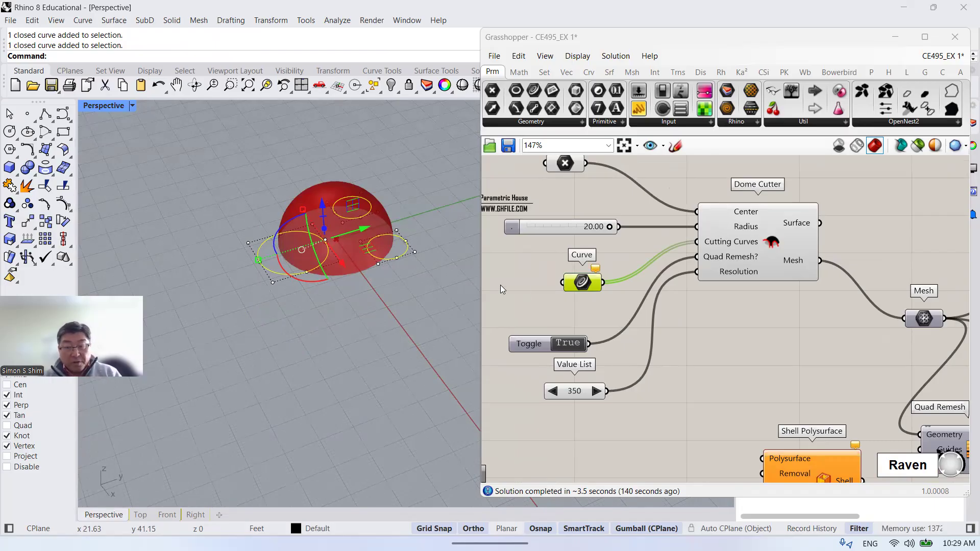
right_click(584, 286)
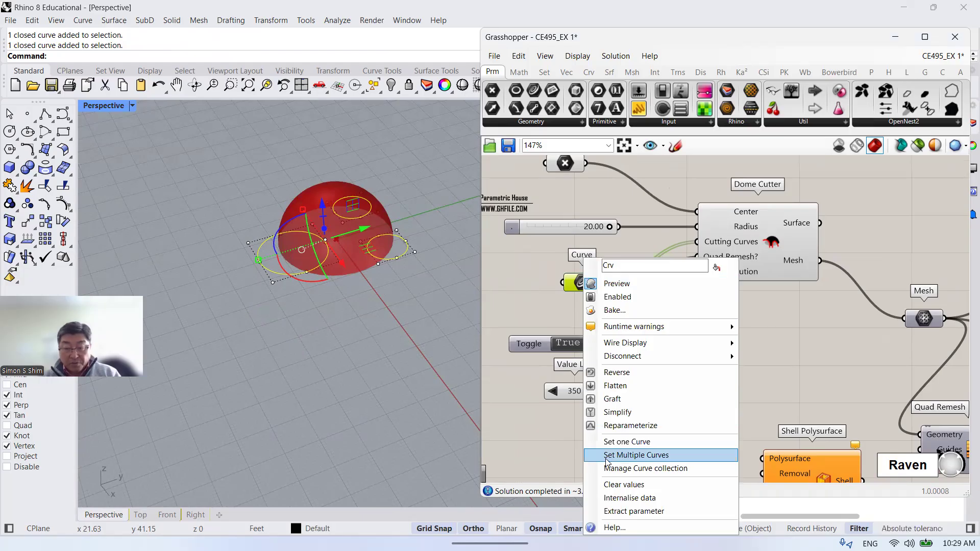
left_click(623, 458)
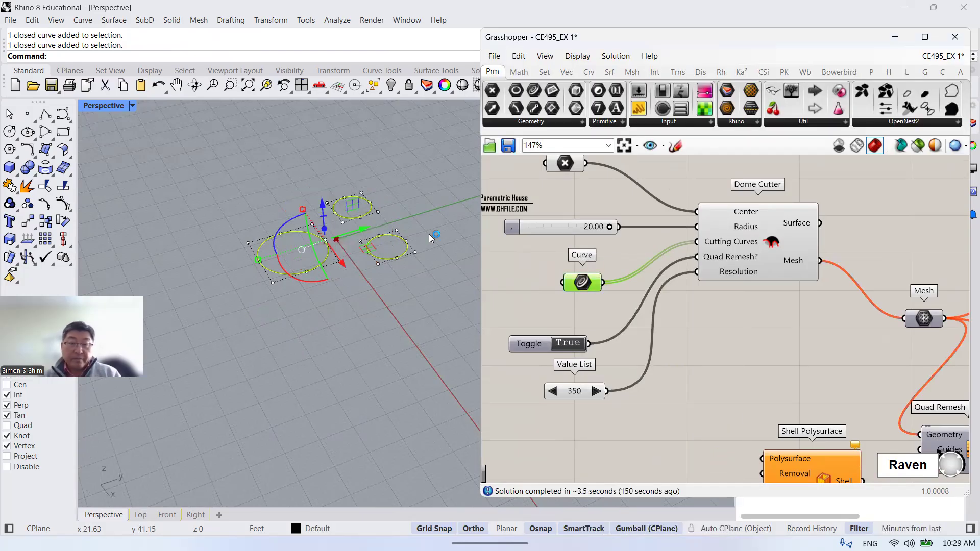
left_click(423, 270)
Examine the dome in Perspective from several angles, comparing its openings with the three cutting circles.
scroll(387, 208, "up", 4)
scroll(327, 288, "down", 2)
right_click_drag(389, 254, 403, 240)
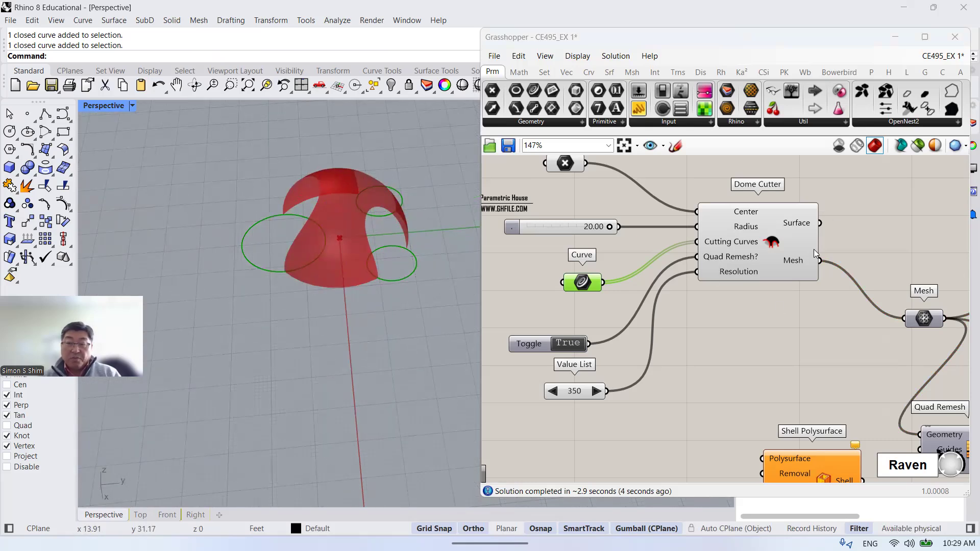
scroll(369, 188, "up", 2)
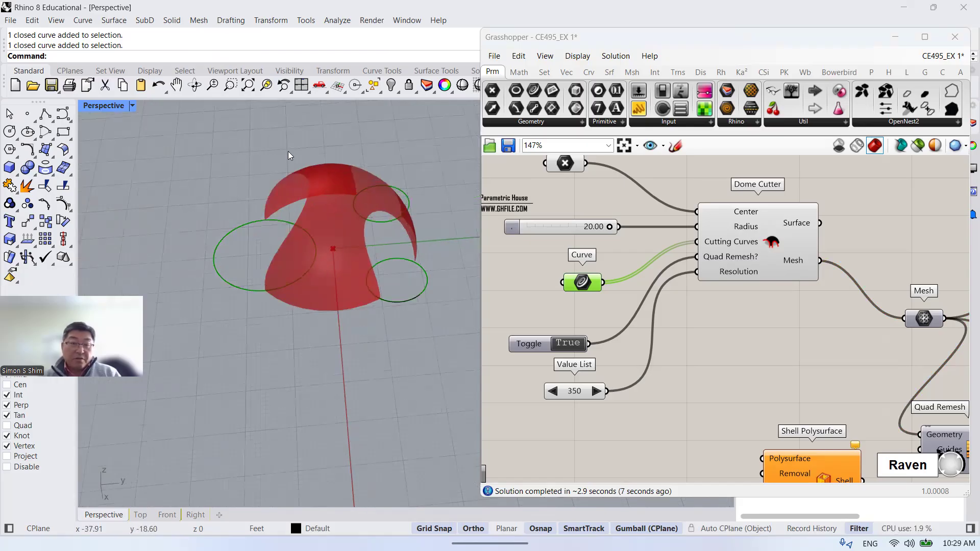
right_click_drag(267, 274, 385, 317)
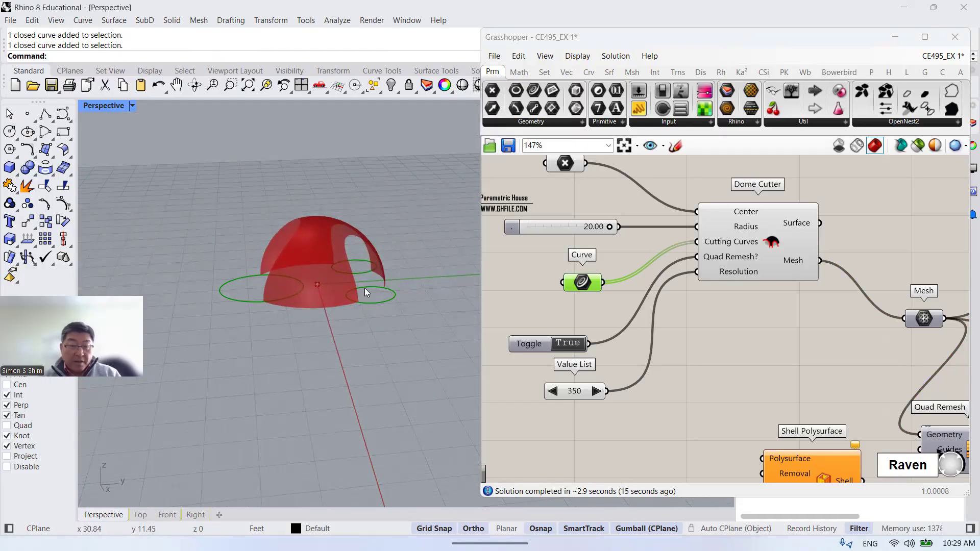
right_click_drag(332, 340, 455, 305)
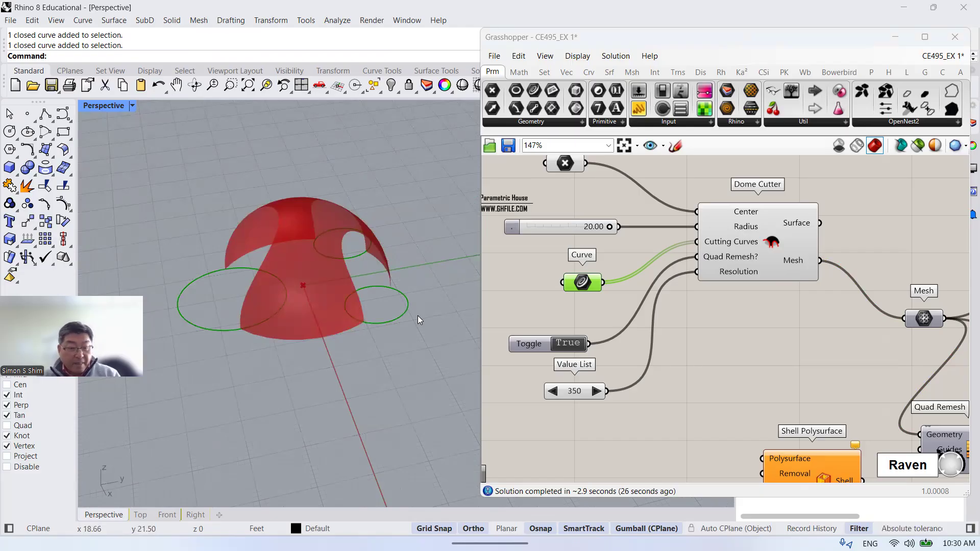
key("XF86AudioRaiseVolume")
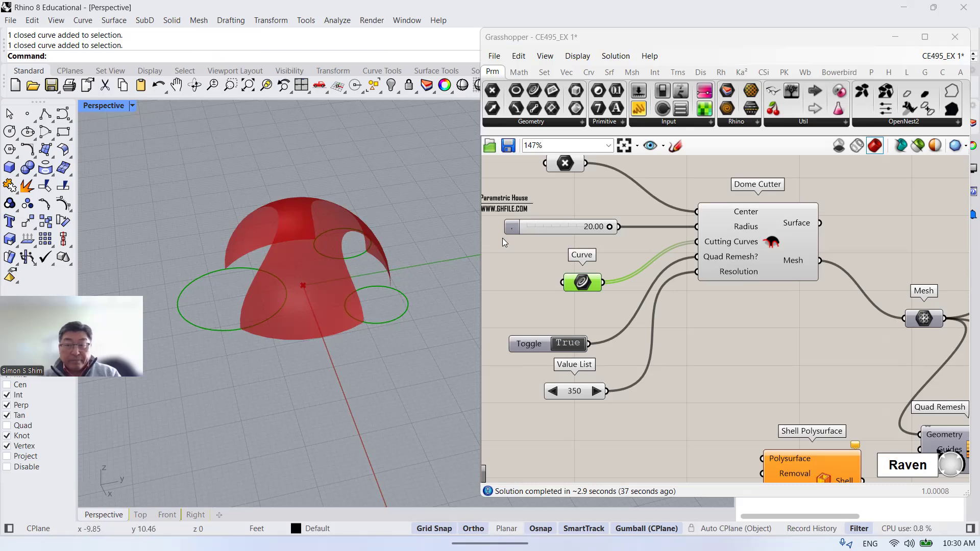
scroll(659, 352, "down", 1)
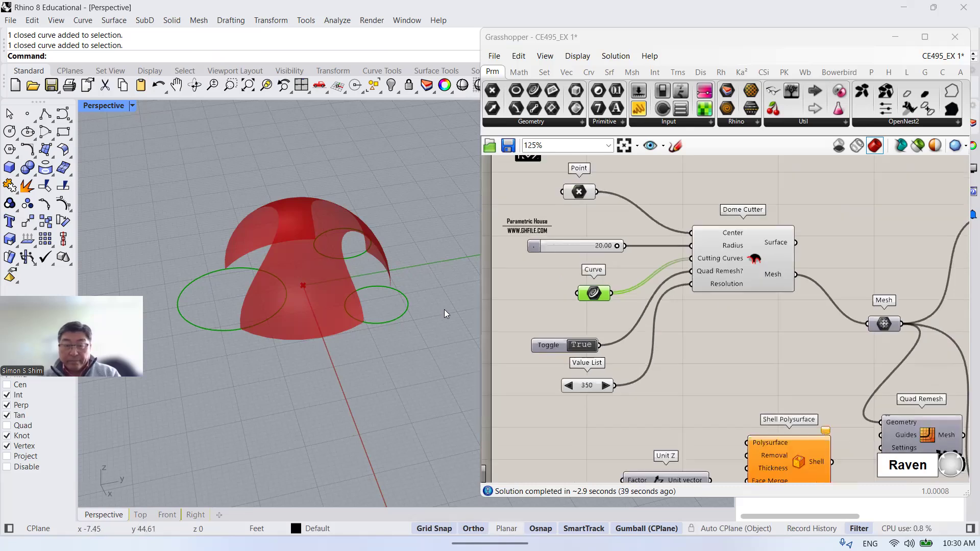
right_click_drag(411, 291, 447, 277)
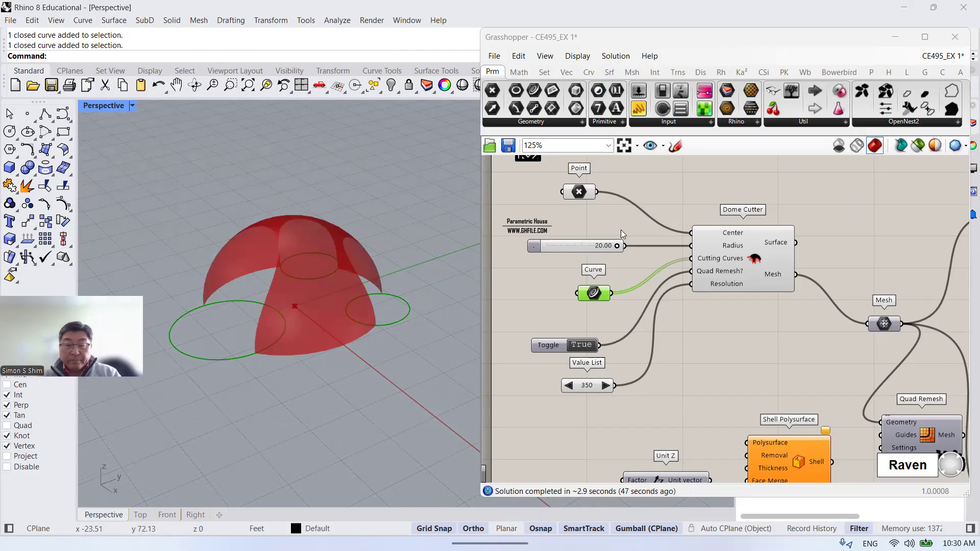
Reposition the Grasshopper window and narrow it so more of the Perspective viewport is uncovered.
left_click_drag(663, 41, 633, 49)
left_click(340, 384)
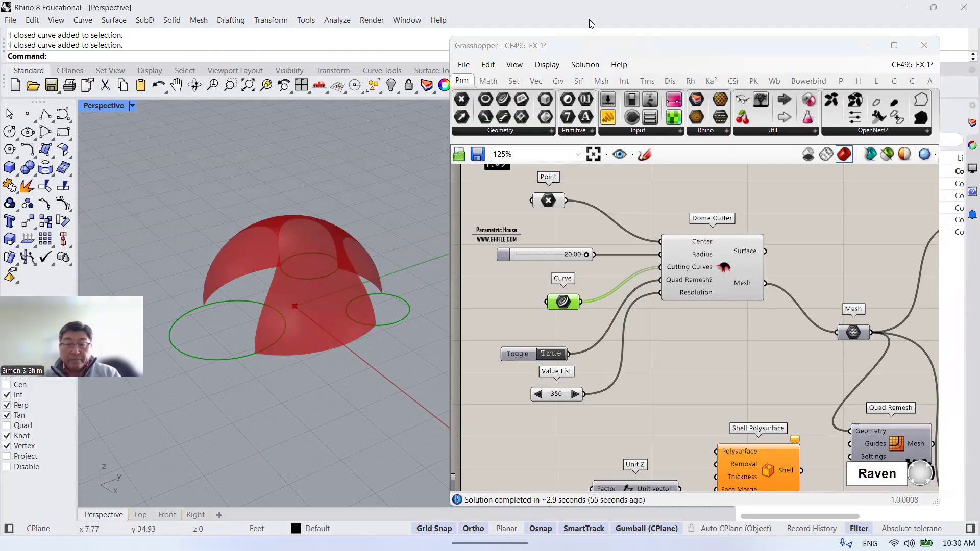
scroll(699, 295, "down", 2)
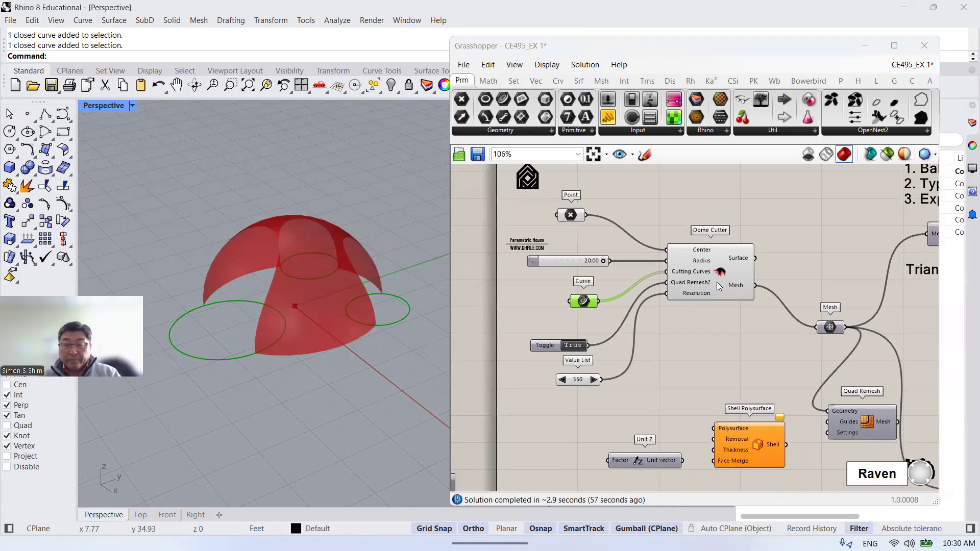
right_click_drag(397, 276, 344, 286)
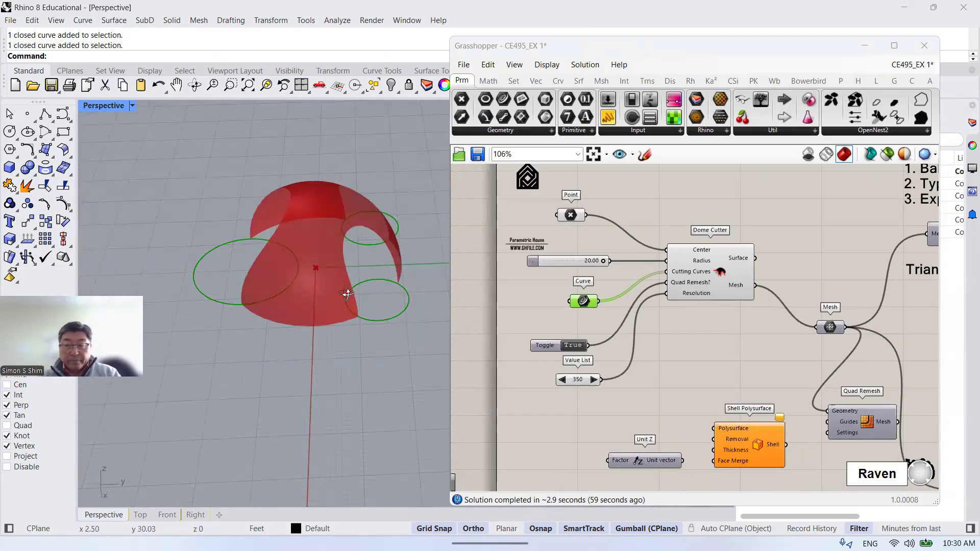
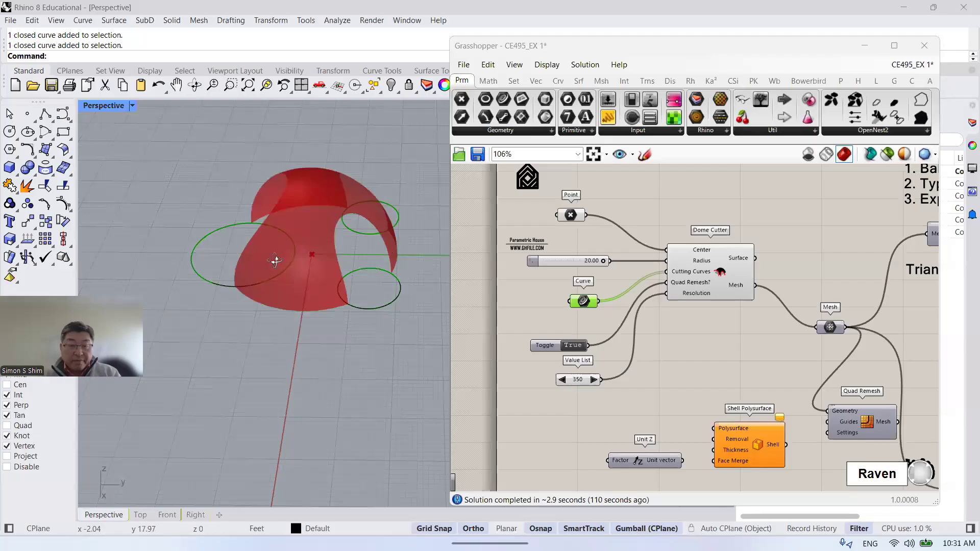
right_click_drag(274, 260, 432, 230)
scroll(346, 272, "up", 4)
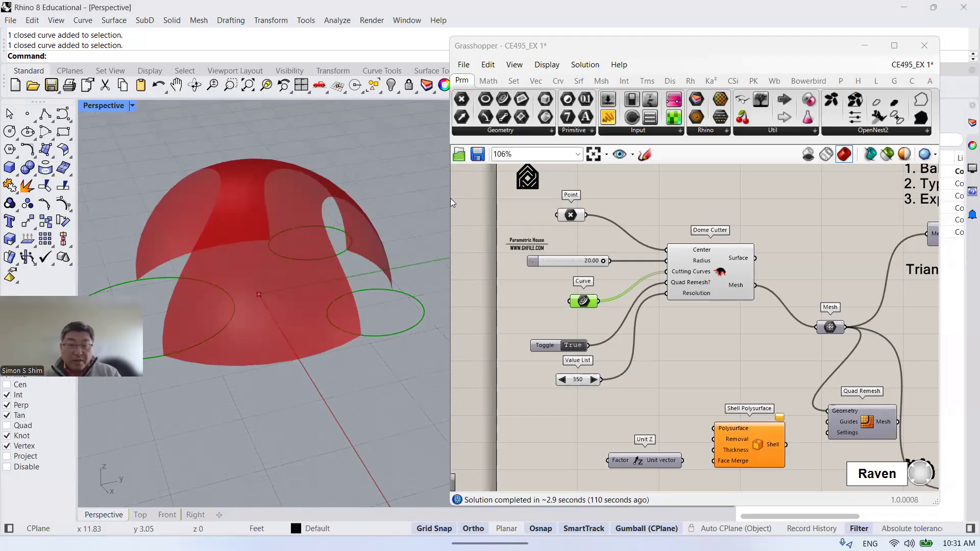
left_click_drag(449, 204, 531, 205)
Inspect the cut dome from the opposite side and from lower angles in the Perspective view.
scroll(441, 187, "down", 6)
right_click_drag(335, 291, 403, 322)
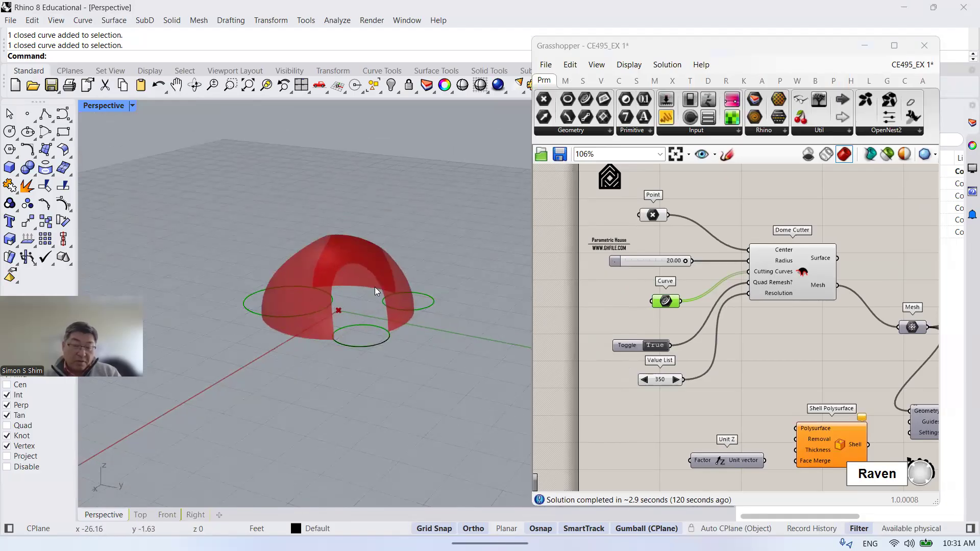
right_click_drag(312, 361, 332, 335)
scroll(371, 300, "up", 3)
right_click_drag(296, 258, 303, 303)
right_click_drag(404, 289, 351, 236)
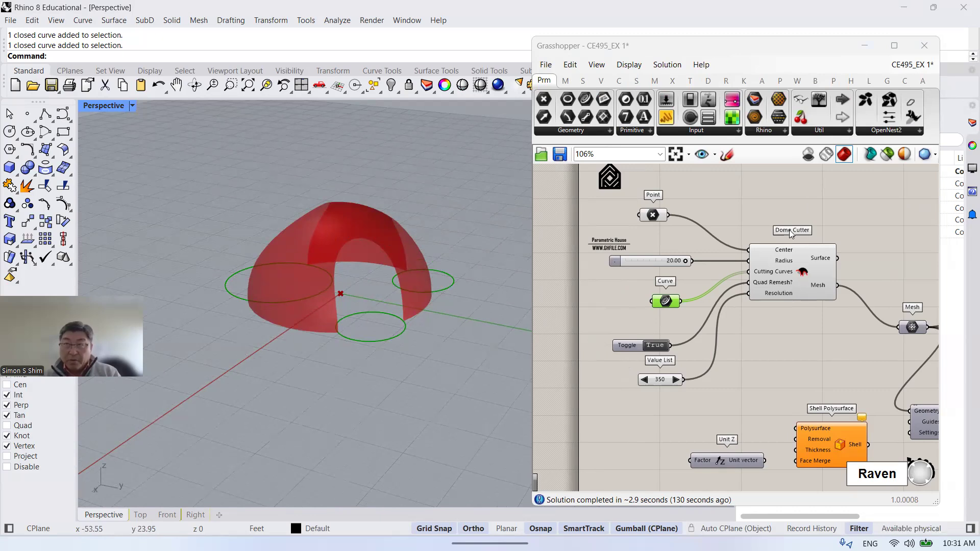
Select and deselect the Dome Cutter component to highlight its dome preview in the Rhino viewport.
left_click(800, 270)
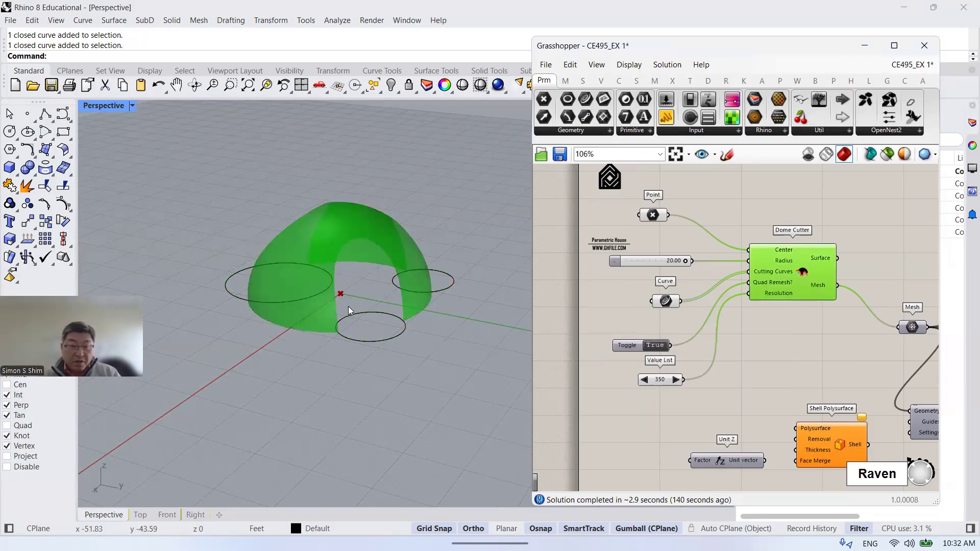
left_click(793, 339)
left_click(781, 273)
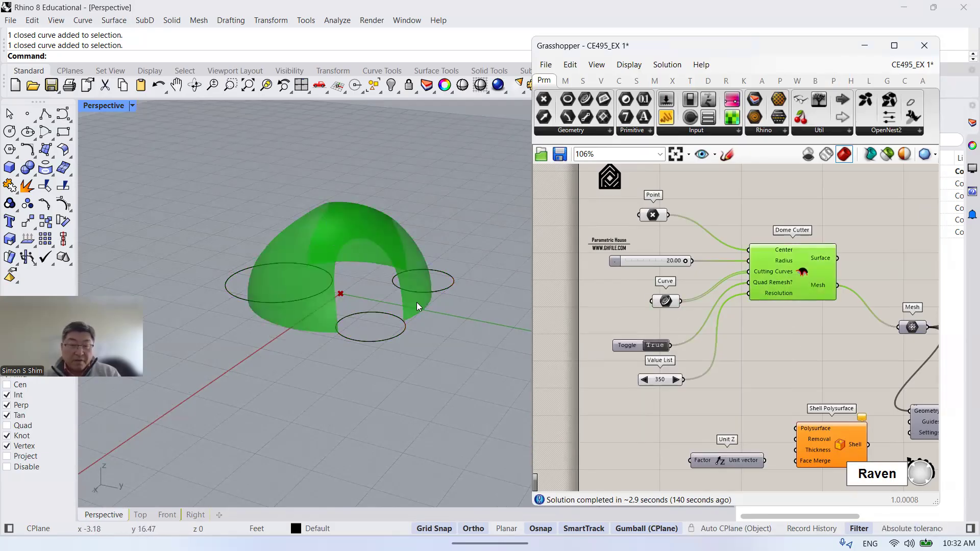
scroll(334, 236, "up", 2)
scroll(334, 236, "down", 2)
left_click(688, 302)
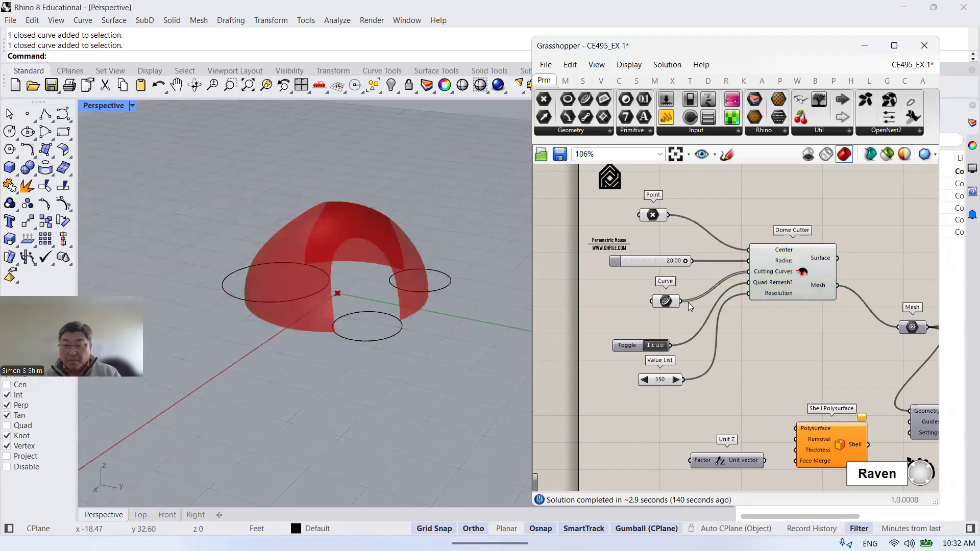
left_click(810, 278)
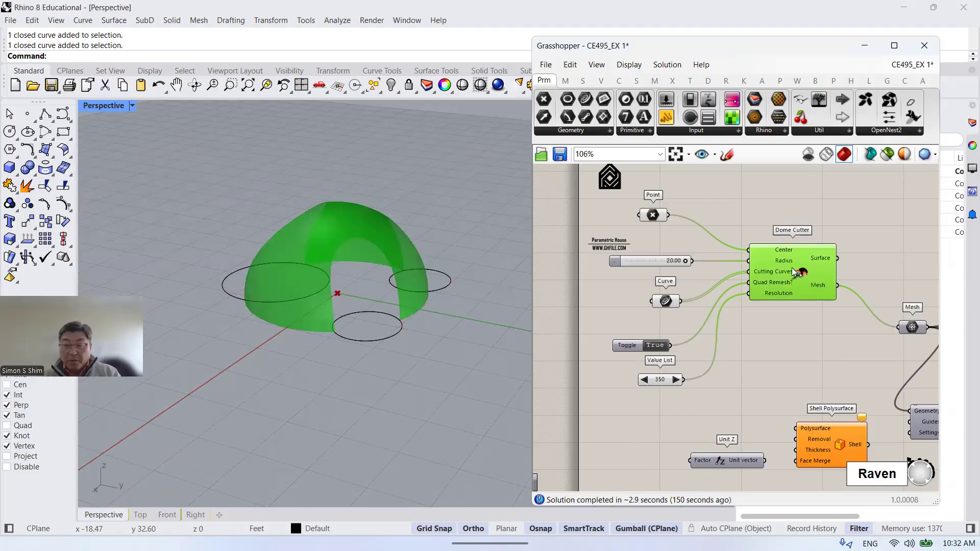
left_click(788, 330)
left_click(791, 276)
right_click(799, 273)
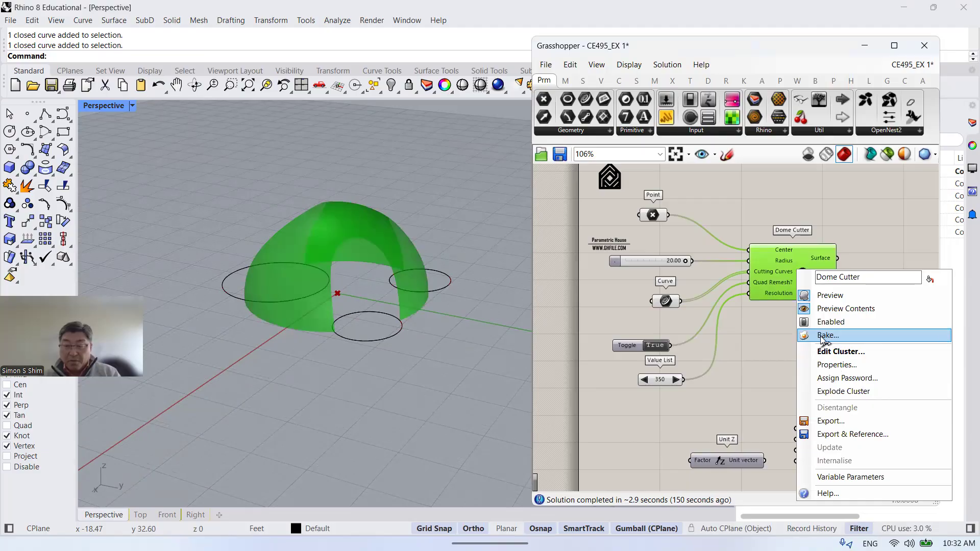
left_click(766, 342)
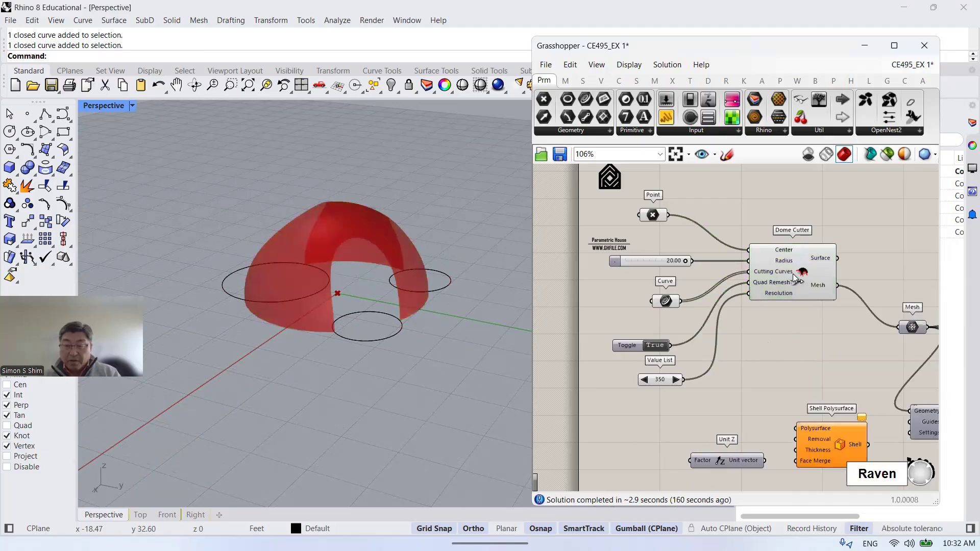
left_click(788, 264)
right_click(788, 264)
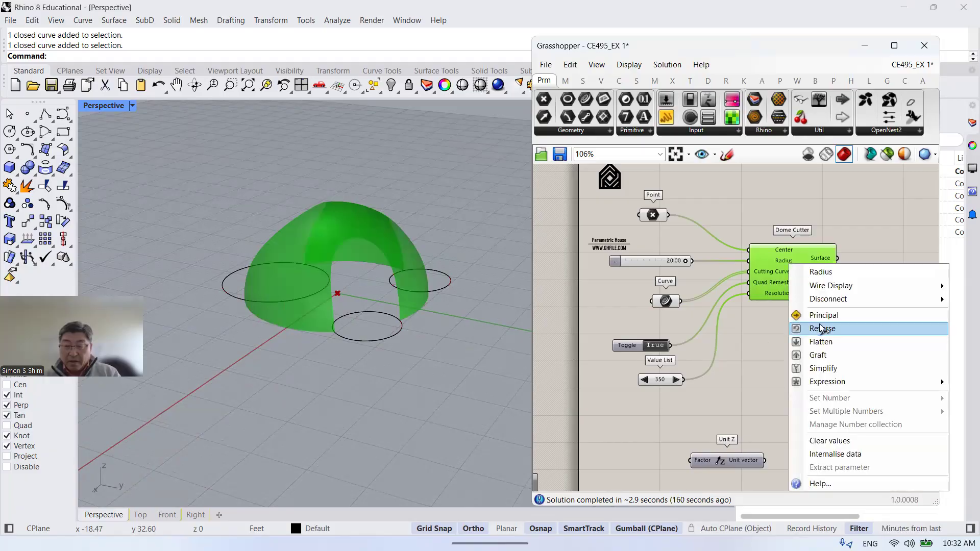
left_click(755, 351)
Bake the Dome Cutter component's output into the Rhino model.
left_click(801, 274)
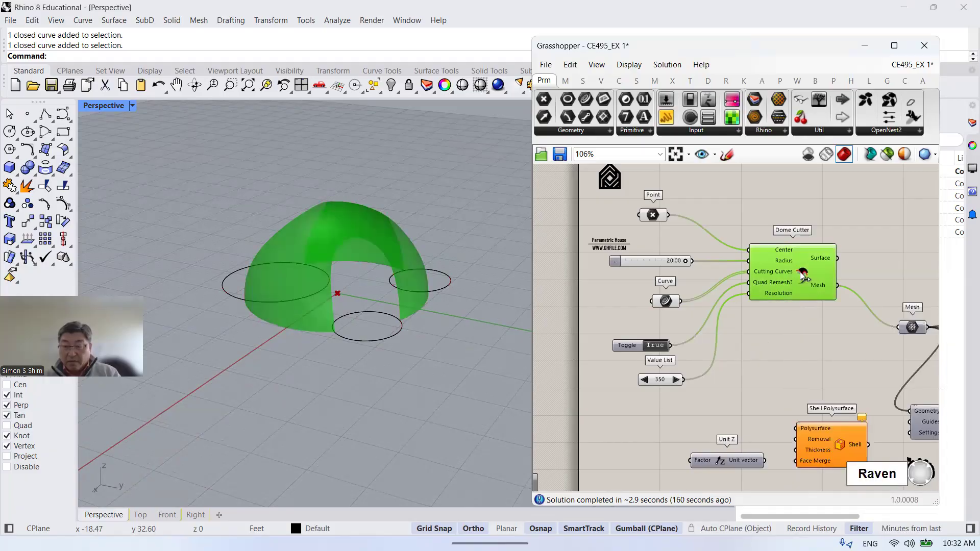
right_click(801, 274)
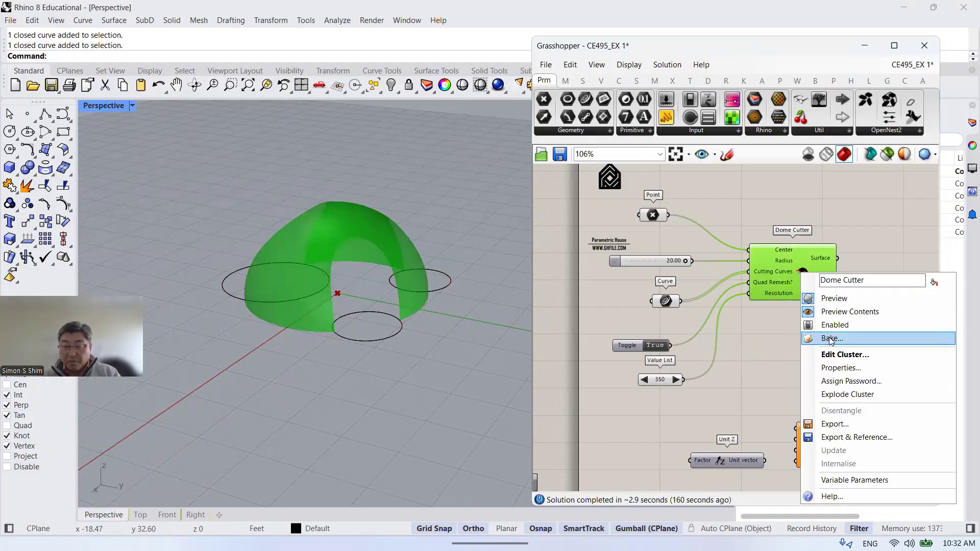
left_click(788, 300)
middle_click(800, 265)
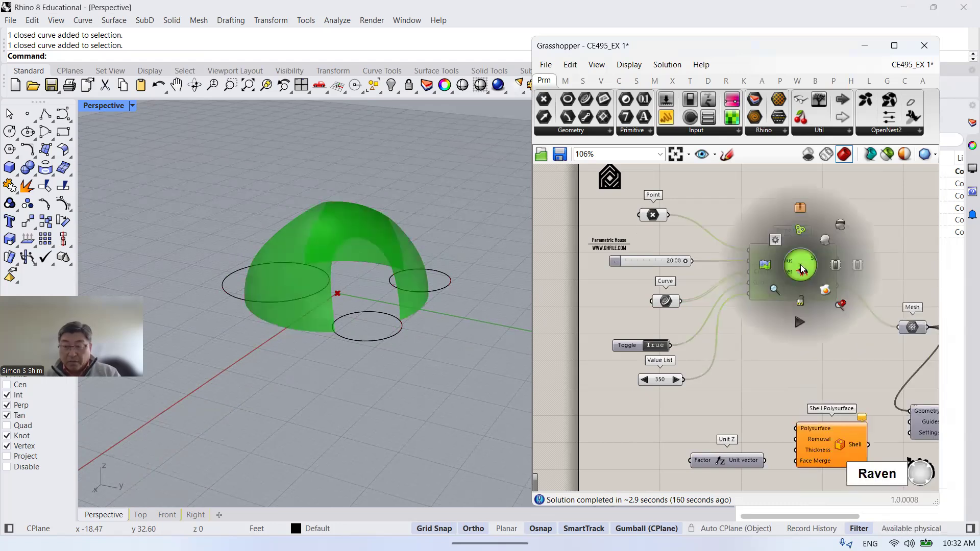
left_click(825, 290)
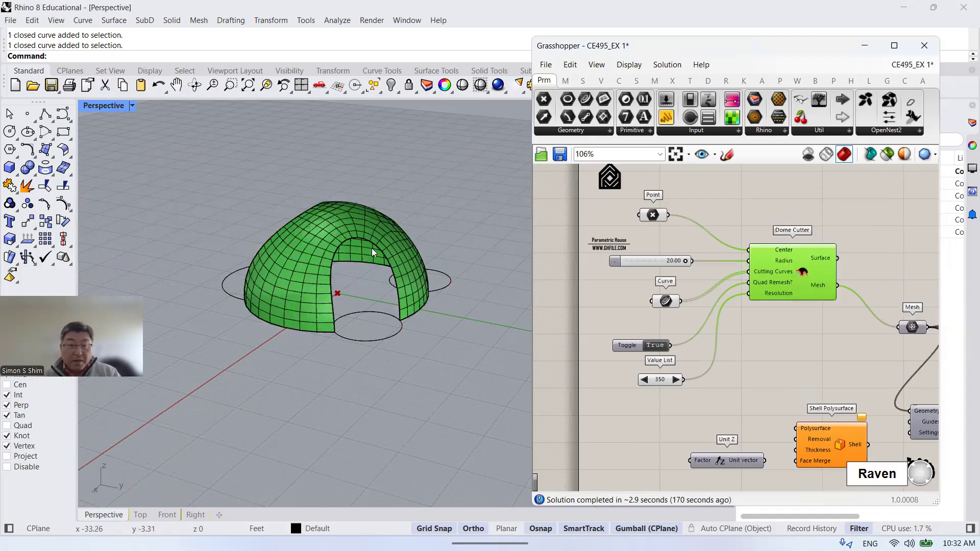
Check the baked dome mesh in the Perspective view by selecting it and clearing the selection.
left_click(341, 221)
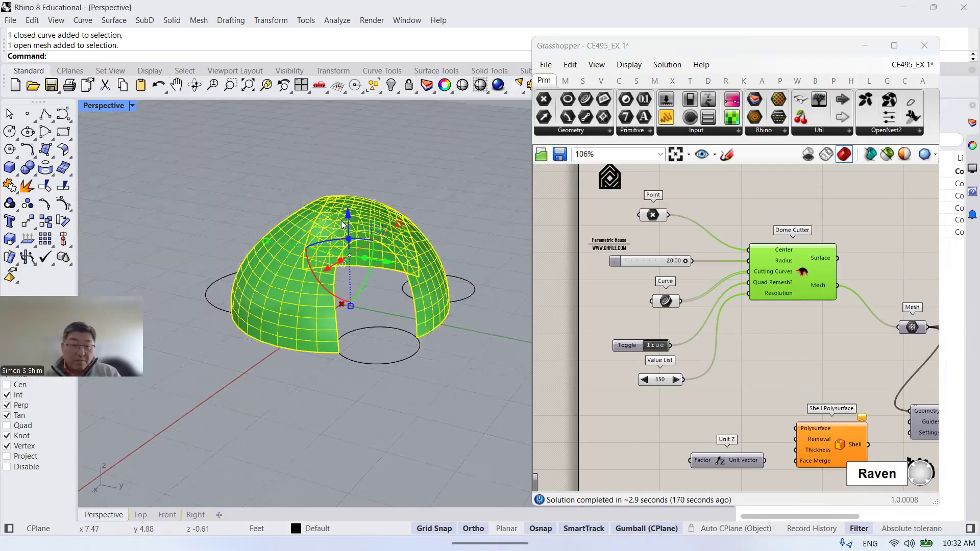
scroll(400, 255, "down", 5)
left_click(396, 267)
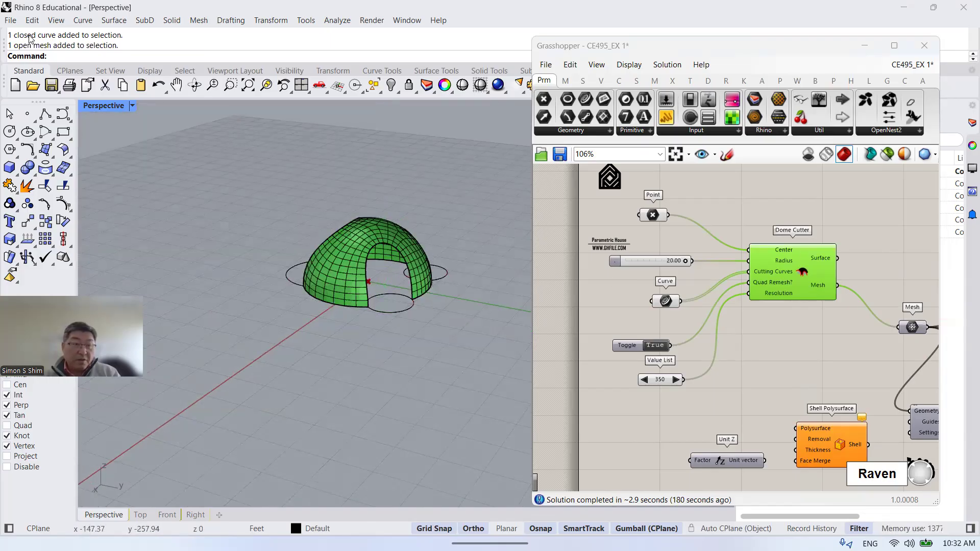
left_click(338, 287)
left_click(463, 247)
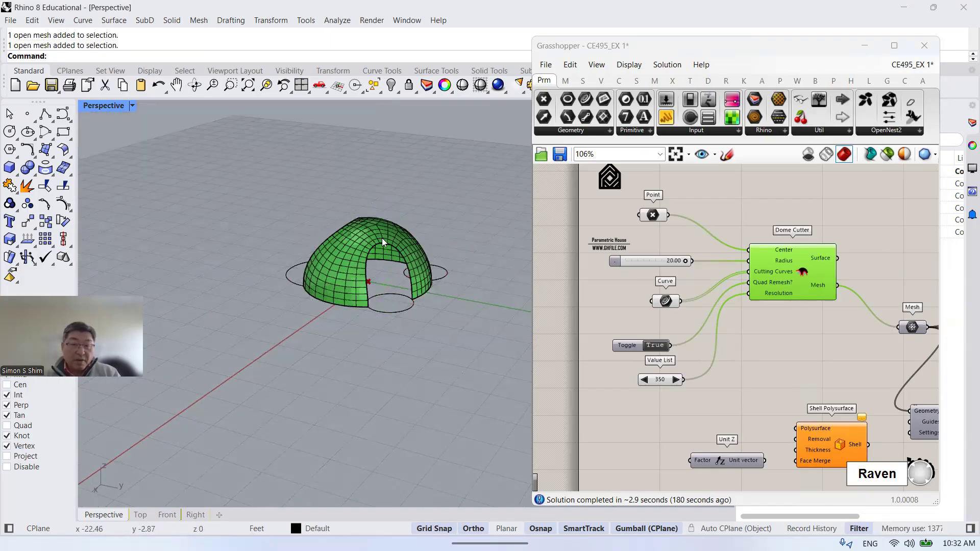
Move the baked dome mesh away from the Dome Cutter preview and clear the selection.
scroll(699, 330, "up", 3)
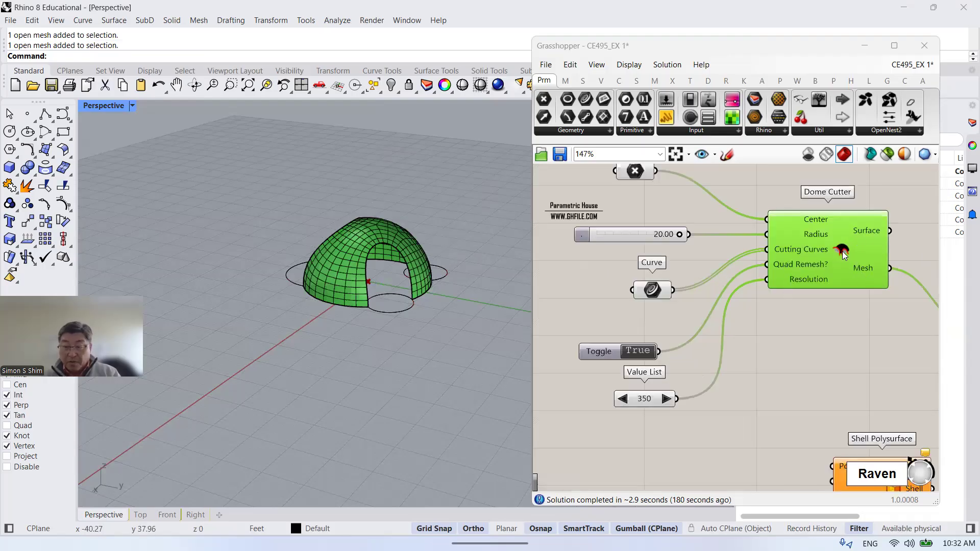
left_click(808, 282)
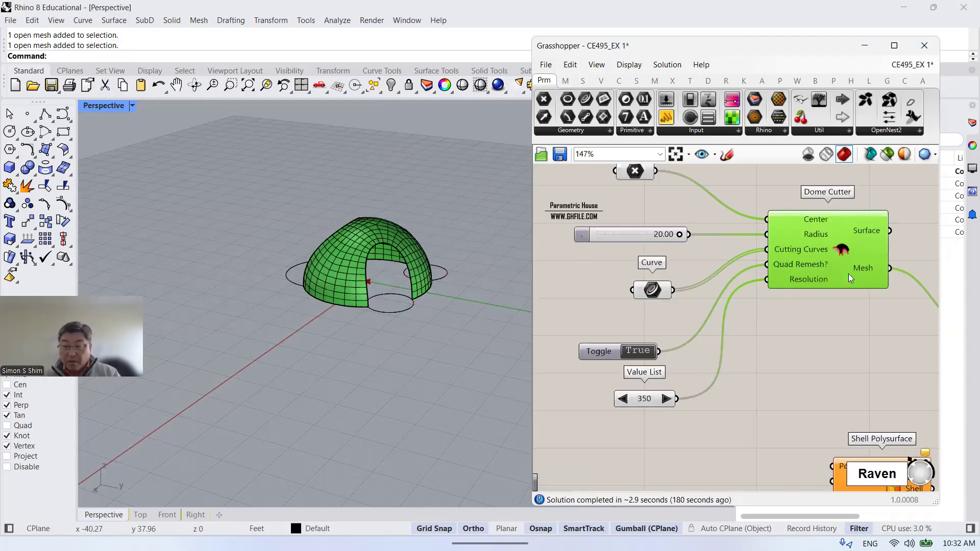
scroll(401, 263, "up", 3)
left_click(352, 229)
scroll(437, 232, "down", 5)
left_click(417, 278)
left_click(391, 232)
right_click_drag(432, 281, 453, 325)
left_click(419, 300)
left_click(377, 219)
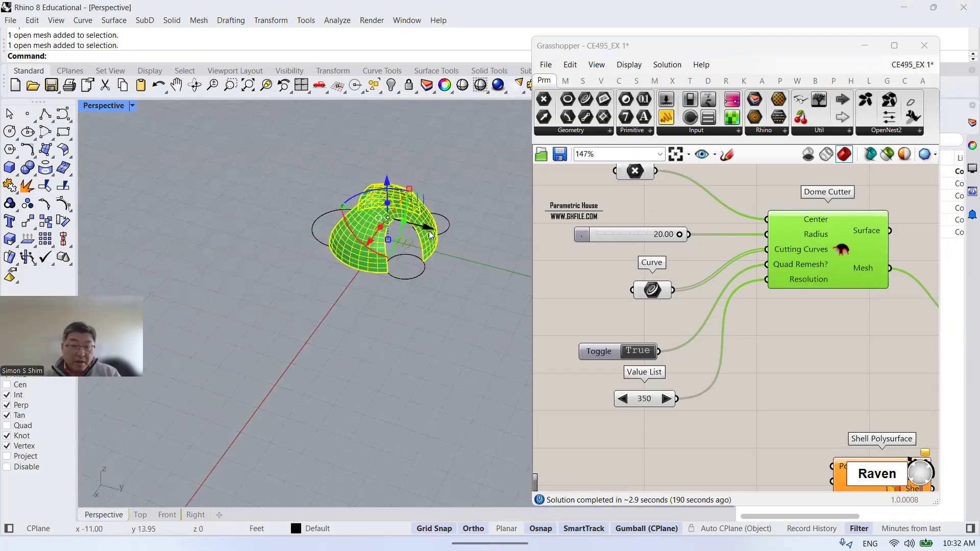
left_click_drag(428, 228, 281, 193)
left_click(269, 246)
Examine the baked dome mesh beside the Dome Cutter preview, selecting and deselecting it.
scroll(243, 163, "up", 4)
scroll(243, 162, "up", 2)
scroll(299, 279, "down", 3)
right_click_drag(266, 242, 289, 209)
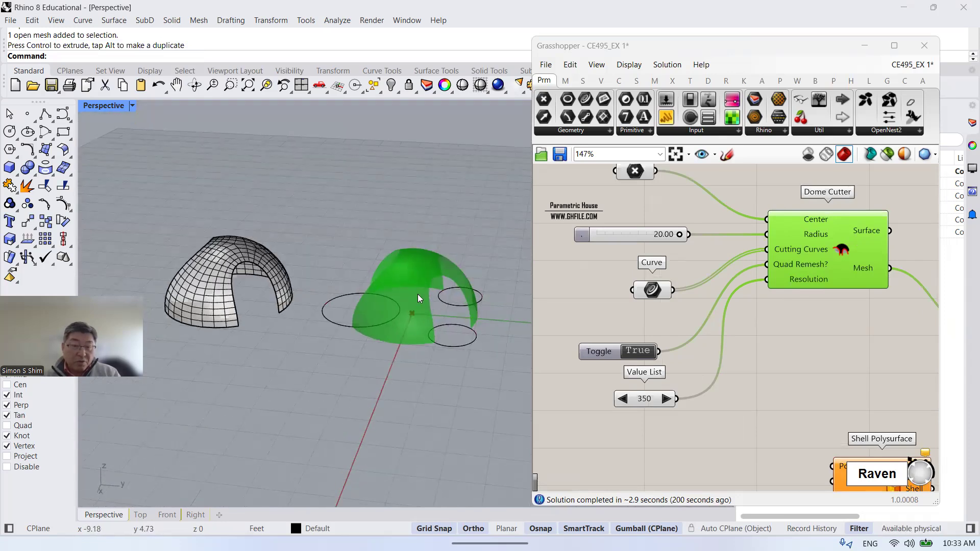
scroll(474, 260, "down", 3)
left_click(300, 293)
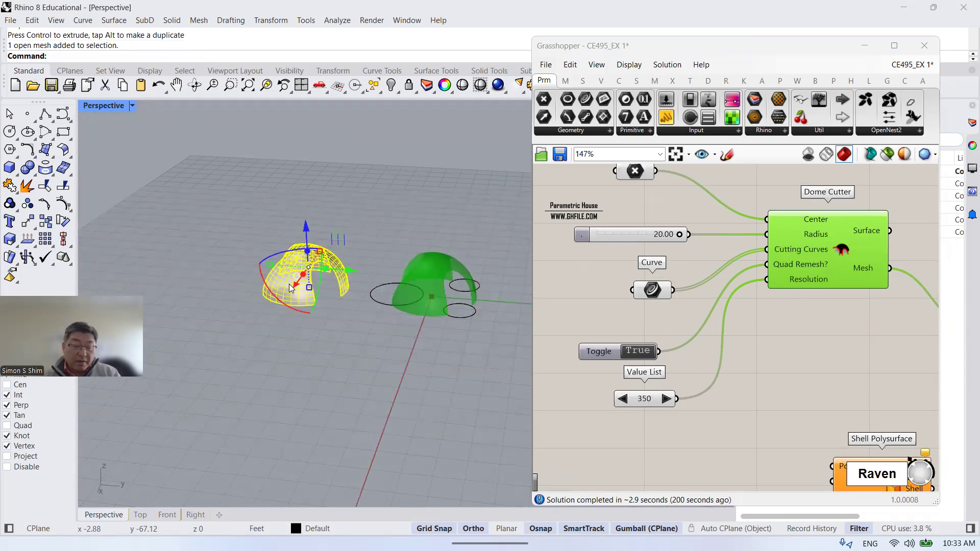
scroll(300, 293, "up", 3)
scroll(300, 293, "up", 2)
scroll(339, 296, "up", 1)
left_click(351, 305)
scroll(276, 247, "down", 3)
left_click(281, 244)
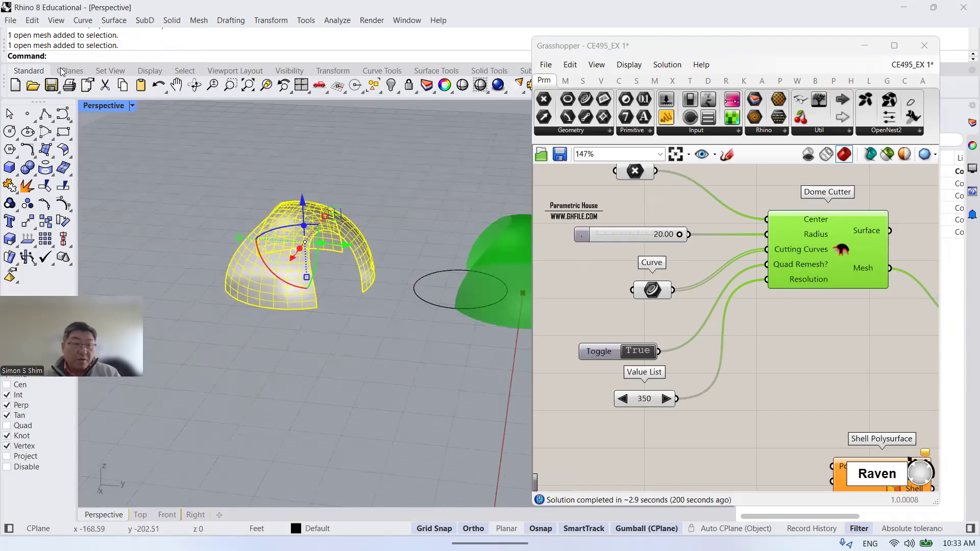
scroll(281, 245, "down", 3)
left_click(316, 298)
scroll(307, 247, "up", 2)
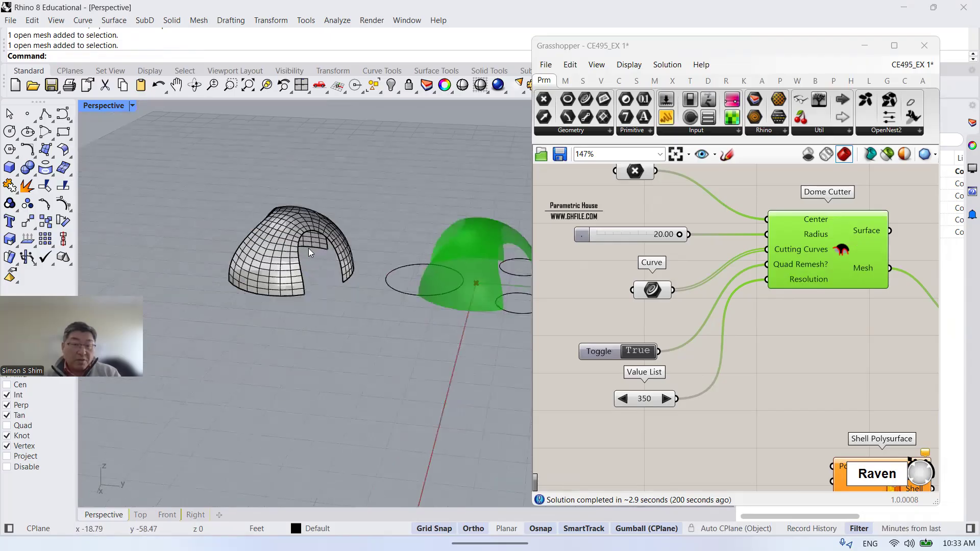
Inspect the baked mesh's quad faces and arched openings from several other angles.
right_click_drag(276, 329, 209, 362)
scroll(247, 299, "down", 3)
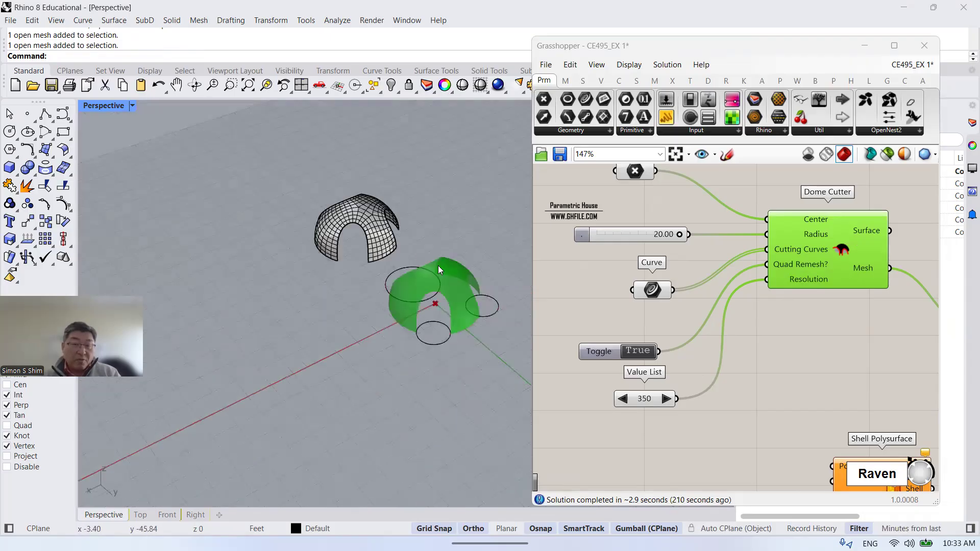
scroll(409, 217, "up", 3)
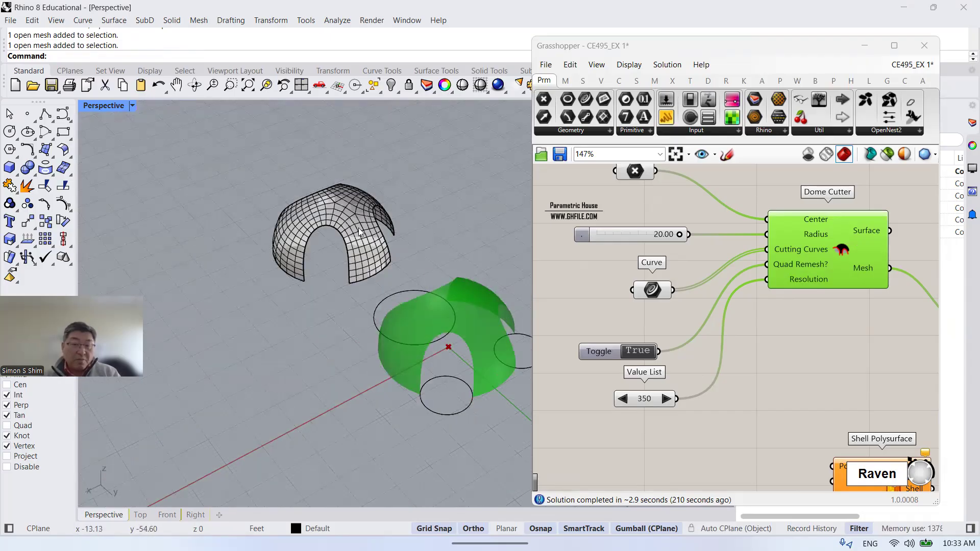
scroll(399, 237, "up", 2)
scroll(196, 219, "down", 5)
scroll(199, 219, "up", 3)
right_click_drag(251, 226, 283, 212)
left_click(250, 227)
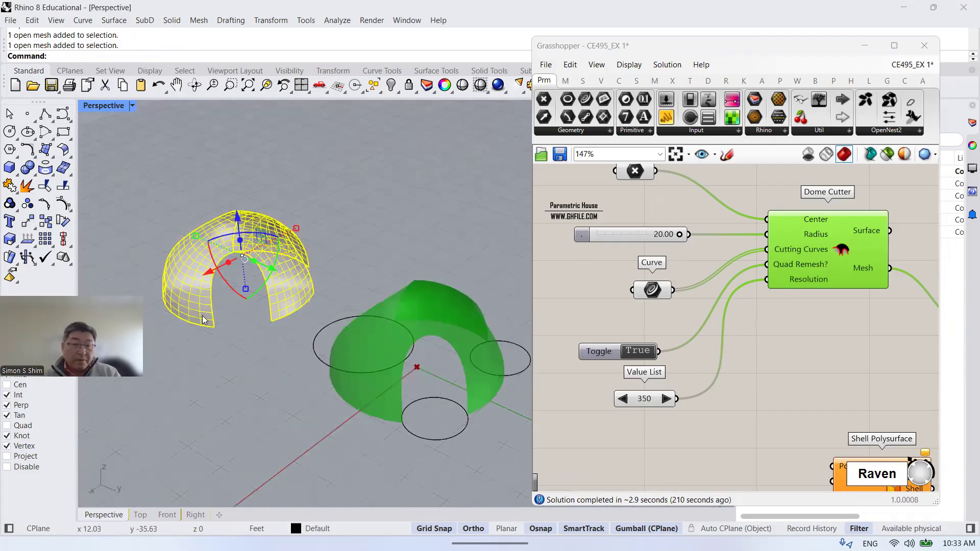
left_click(285, 191)
scroll(286, 190, "down", 3)
scroll(237, 247, "up", 3)
right_click_drag(271, 271, 281, 376)
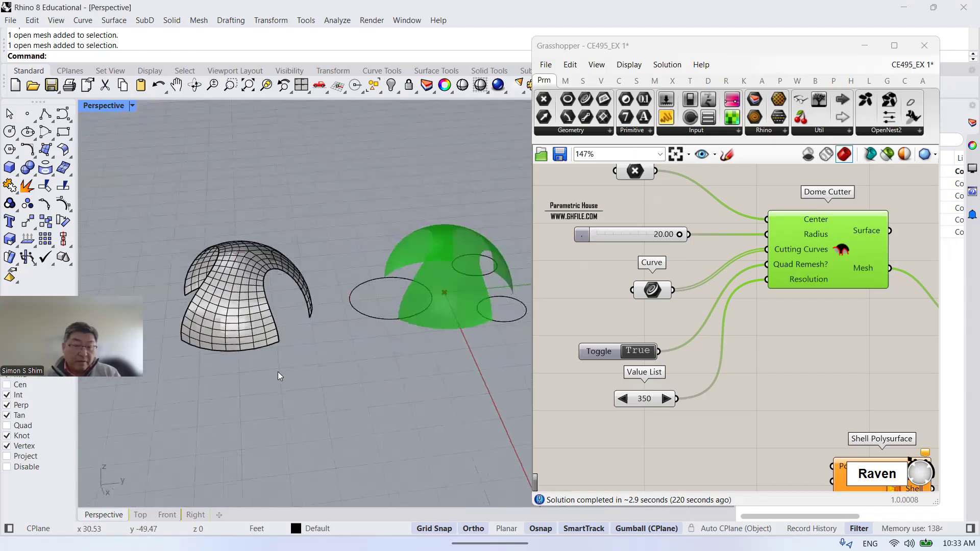
Preview the baked dome in the Pen and Monochrome display modes, viewing it from different angles.
left_click(133, 106)
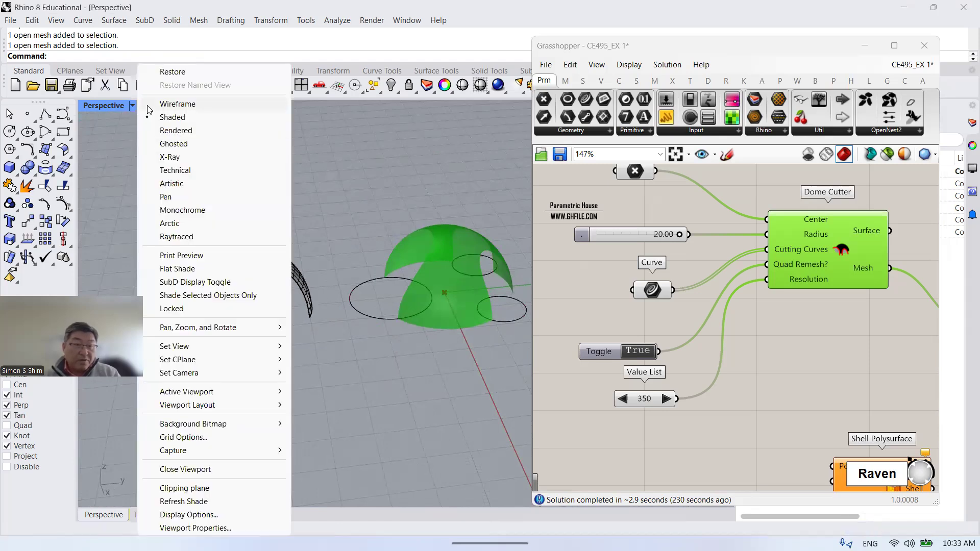
left_click(166, 197)
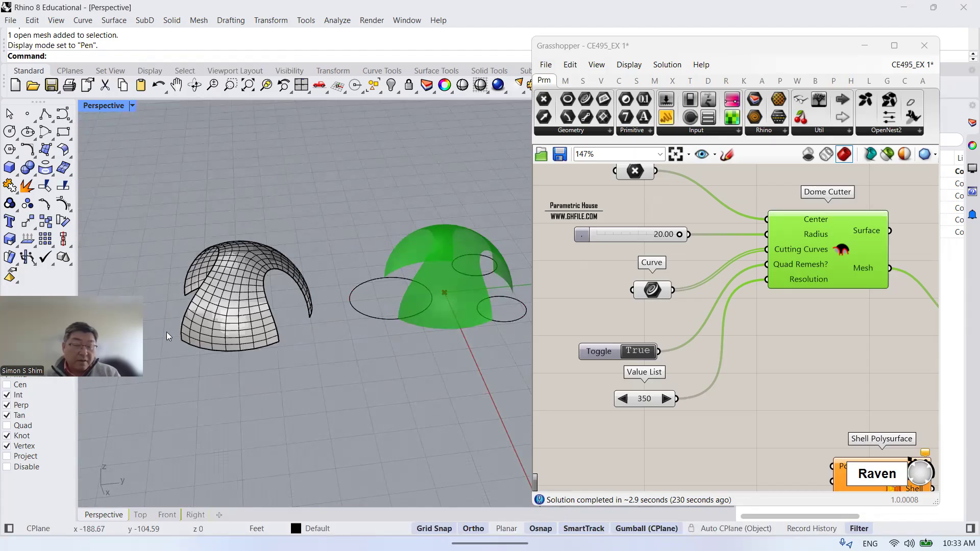
scroll(167, 334, "up", 4)
right_click_drag(339, 294, 257, 215)
left_click(94, 106)
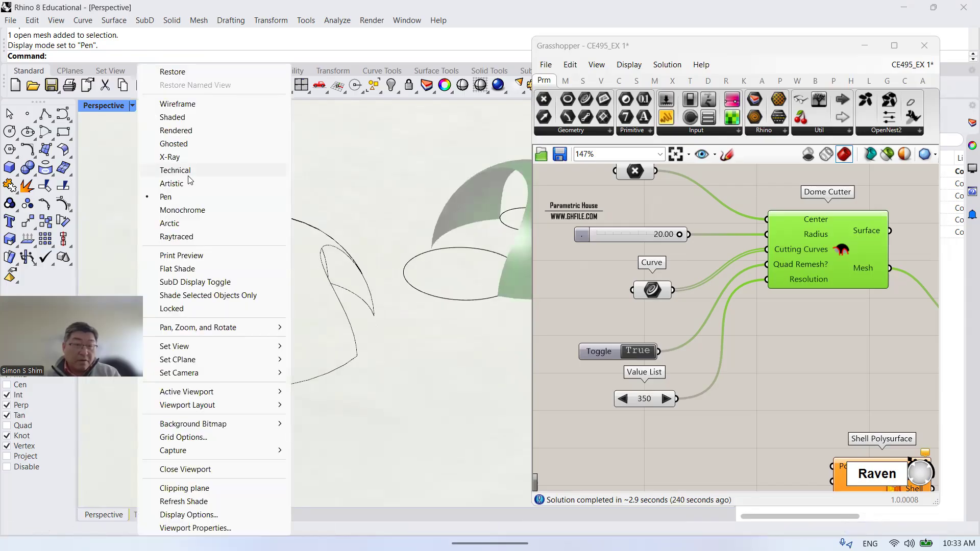
left_click(180, 213)
right_click_drag(339, 306, 123, 190)
Show the Perspective viewport in the Ghosted and Artistic display modes.
left_click(132, 106)
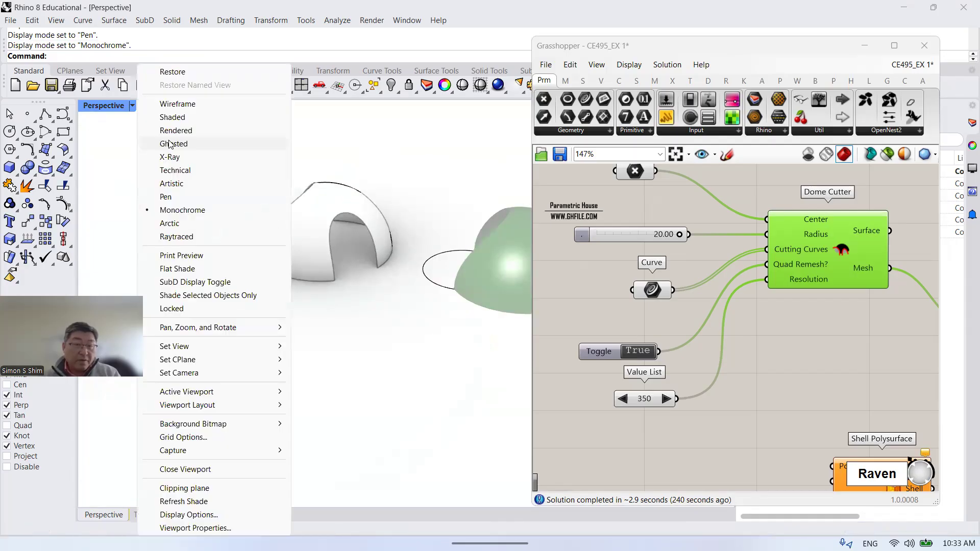
left_click(173, 144)
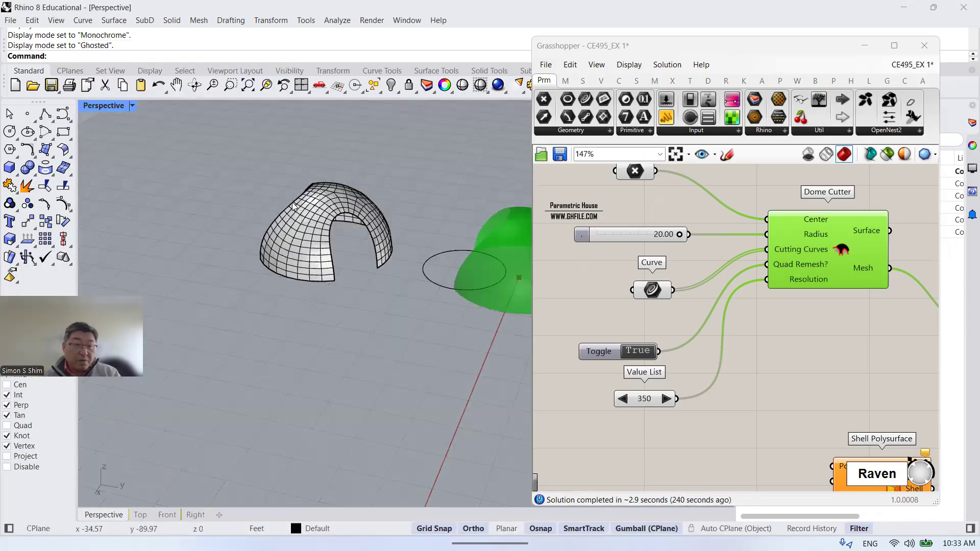
left_click(132, 105)
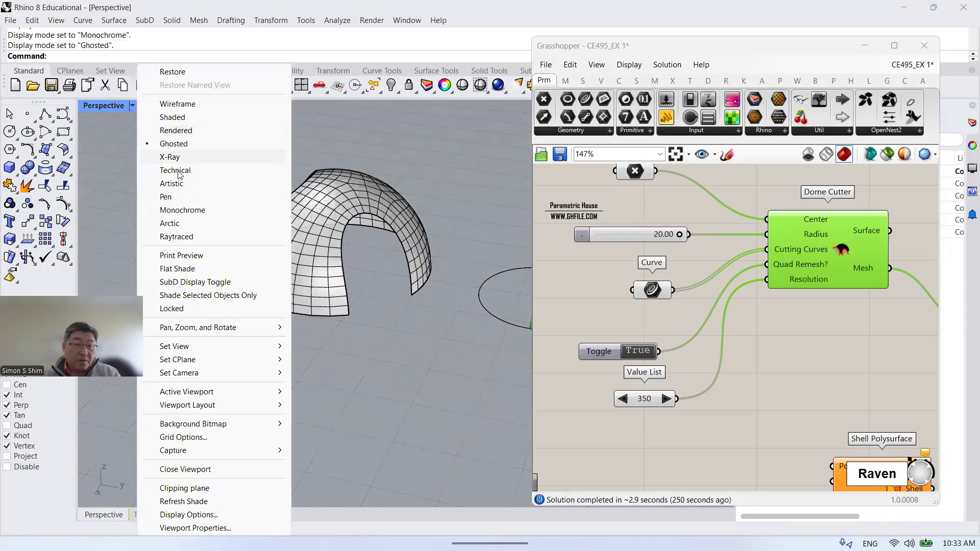
left_click(176, 184)
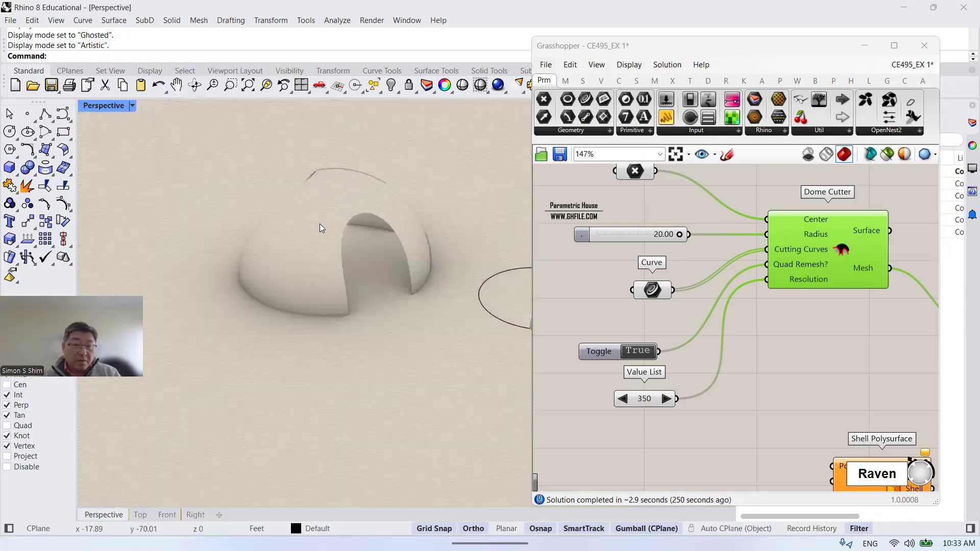
View the baked dome in Wireframe and return the Perspective viewport to Shaded mode.
left_click(132, 106)
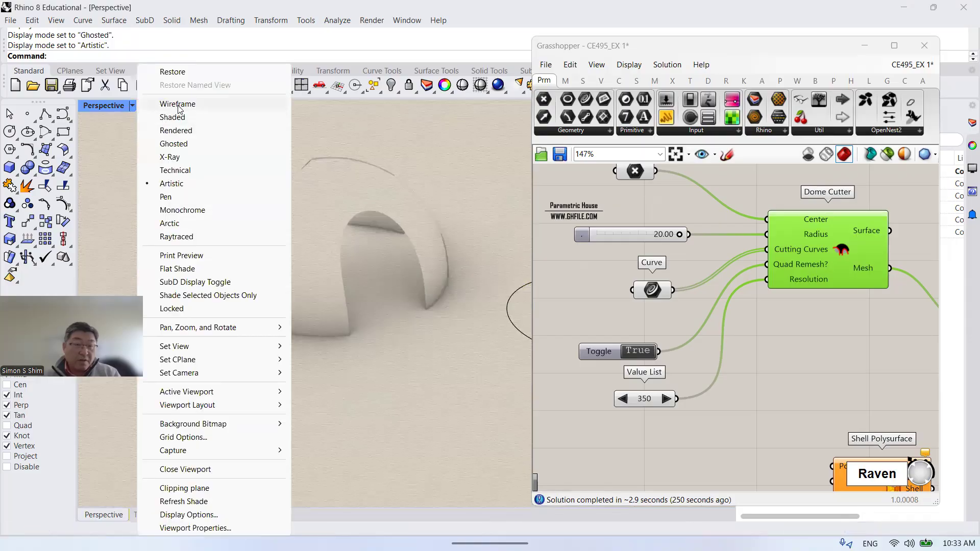
left_click(177, 104)
left_click(132, 107)
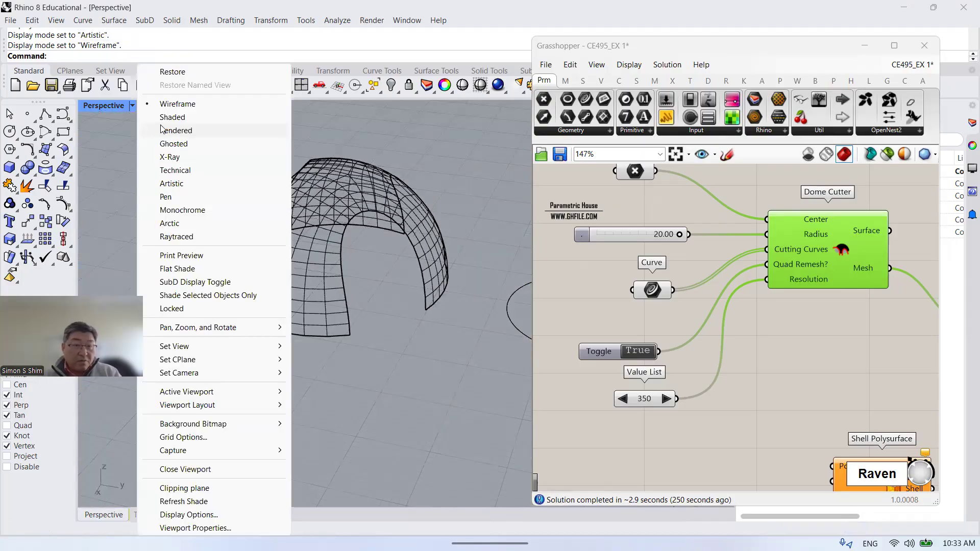
left_click(175, 118)
mouse_move(312, 252)
right_mouse_down()
mouse_move(337, 280)
mouse_move(295, 289)
right_mouse_up()
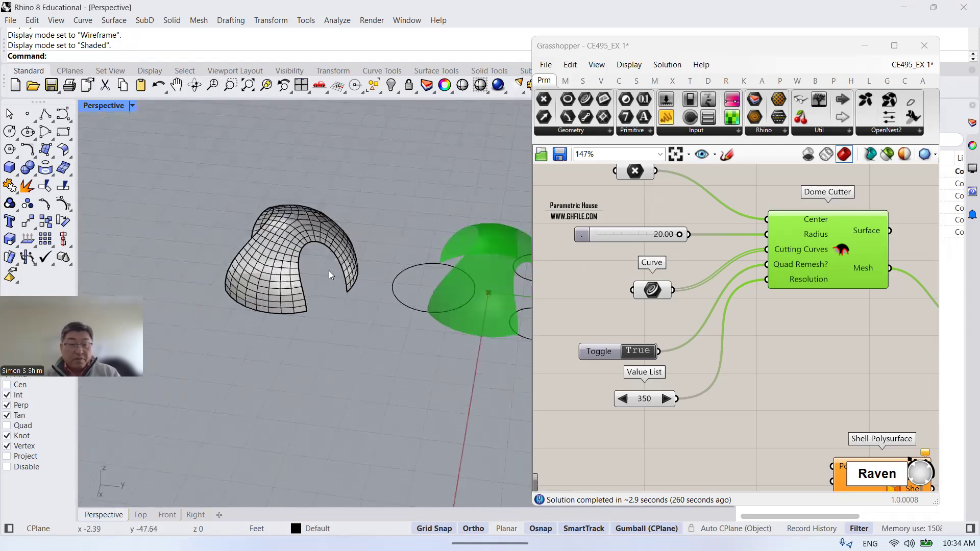
Delete the baked dome mesh, leaving the Grasshopper preview and the cutting circles.
left_click(298, 241)
right_click_drag(293, 243, 325, 282)
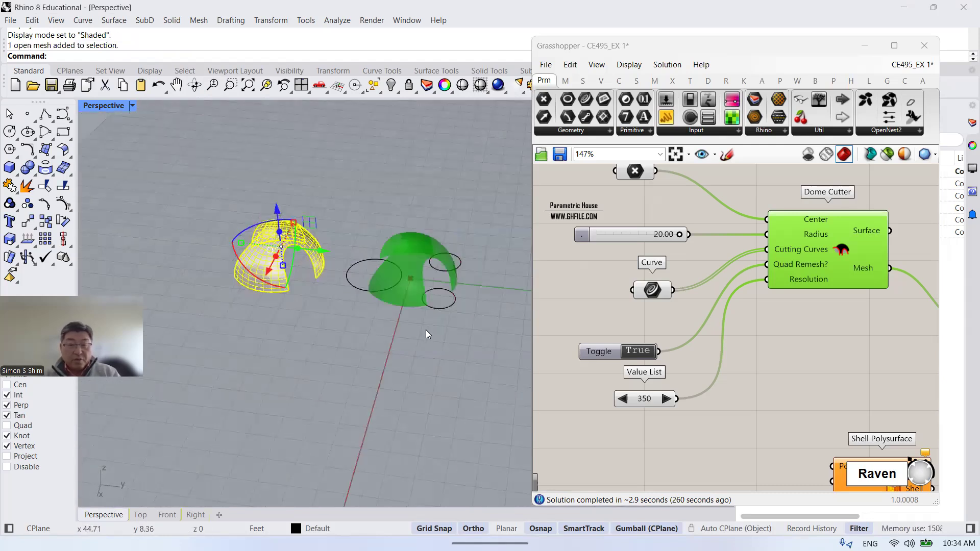
scroll(426, 330, "up", 3)
left_click(381, 319)
left_click(244, 200)
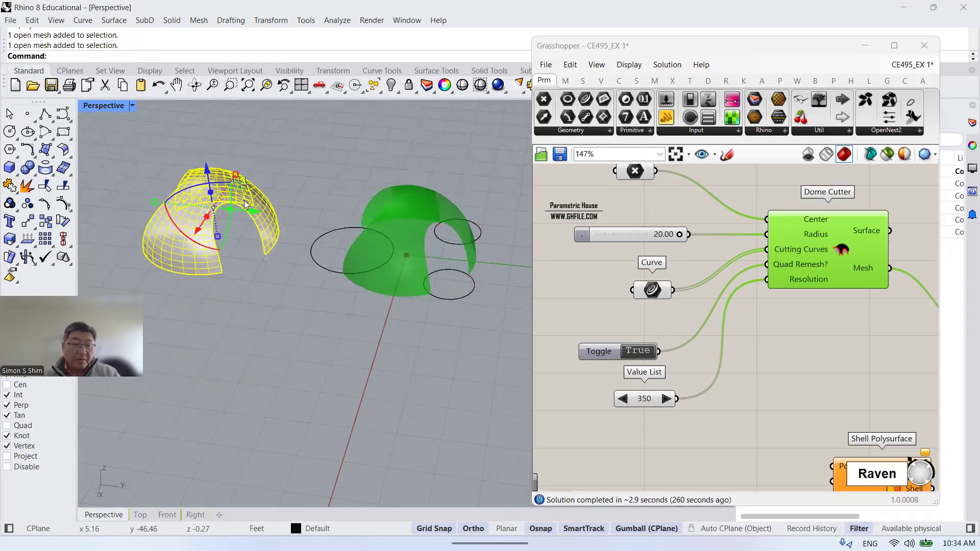
key("Delete")
Examine the remaining Dome Cutter preview and its three cutting circles in the Perspective view.
right_click_drag(265, 297, 471, 325)
scroll(332, 263, "up", 3)
scroll(360, 288, "up", 2)
scroll(360, 288, "down", 4)
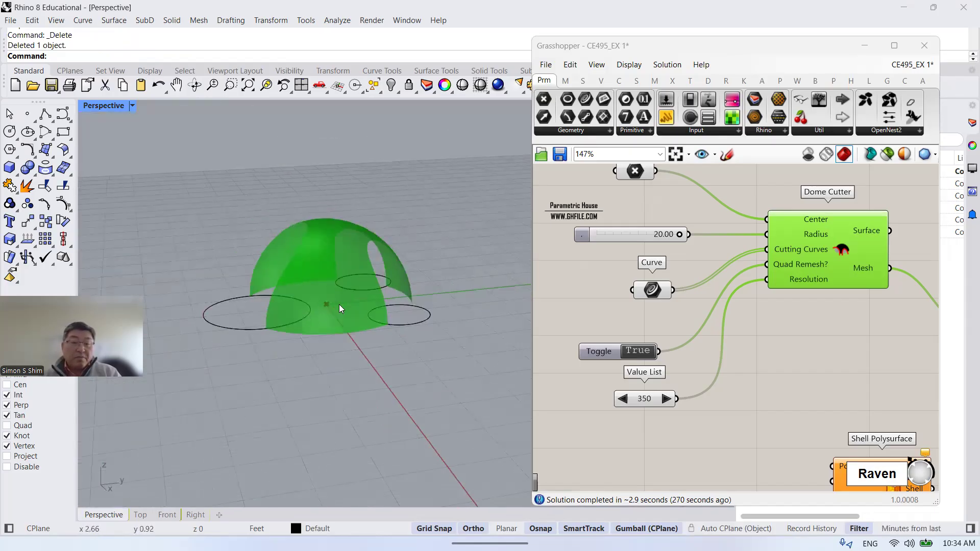
scroll(339, 304, "down", 3)
scroll(331, 286, "up", 2)
scroll(344, 339, "down", 4)
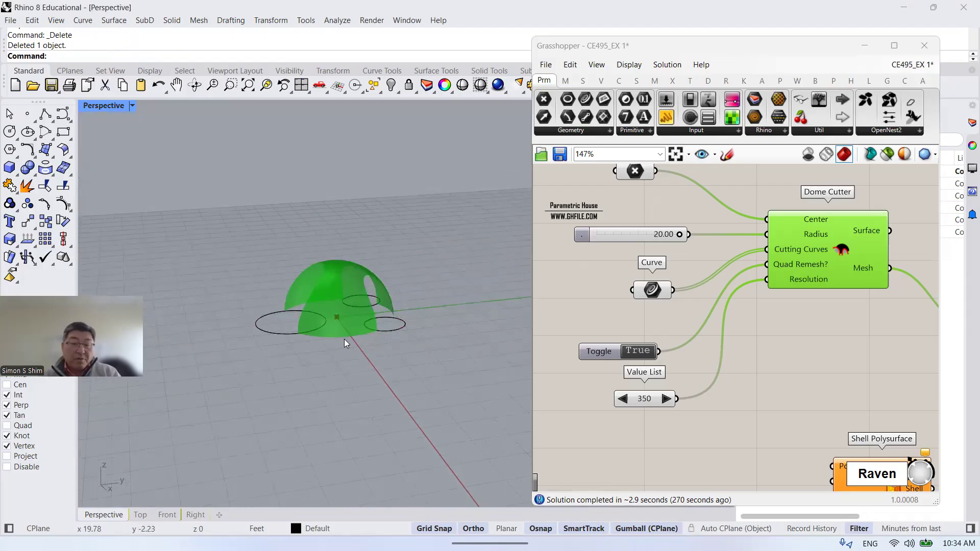
scroll(380, 335, "up", 2)
Deselect the Dome Cutter component and switch the Rhino viewport from Perspective to Top view.
left_click(759, 282)
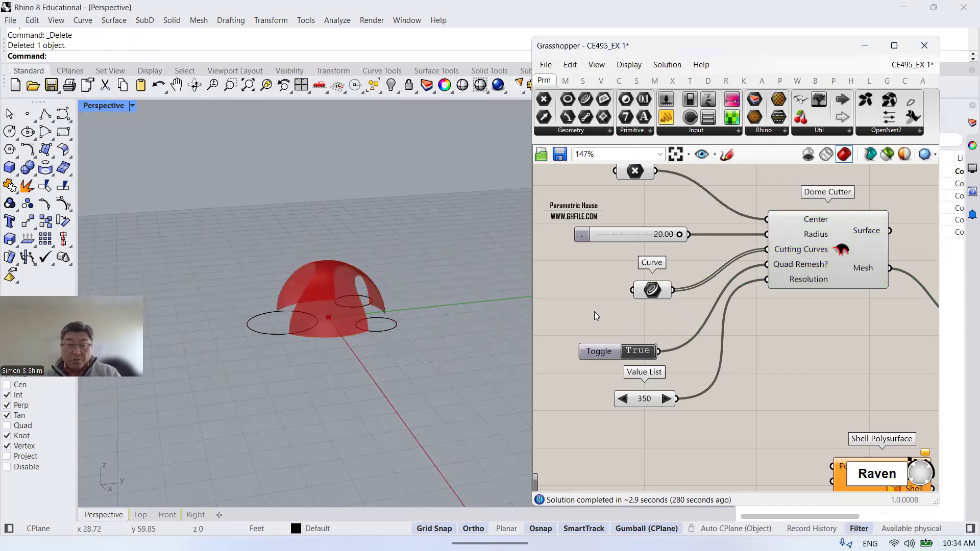
left_click(152, 117)
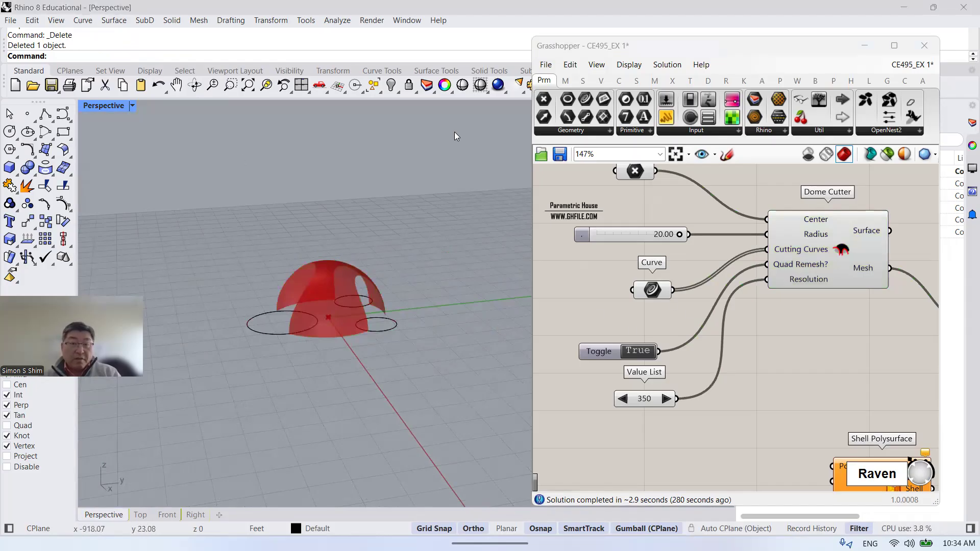
double_click(92, 107)
double_click(89, 107)
scroll(256, 265, "down", 5)
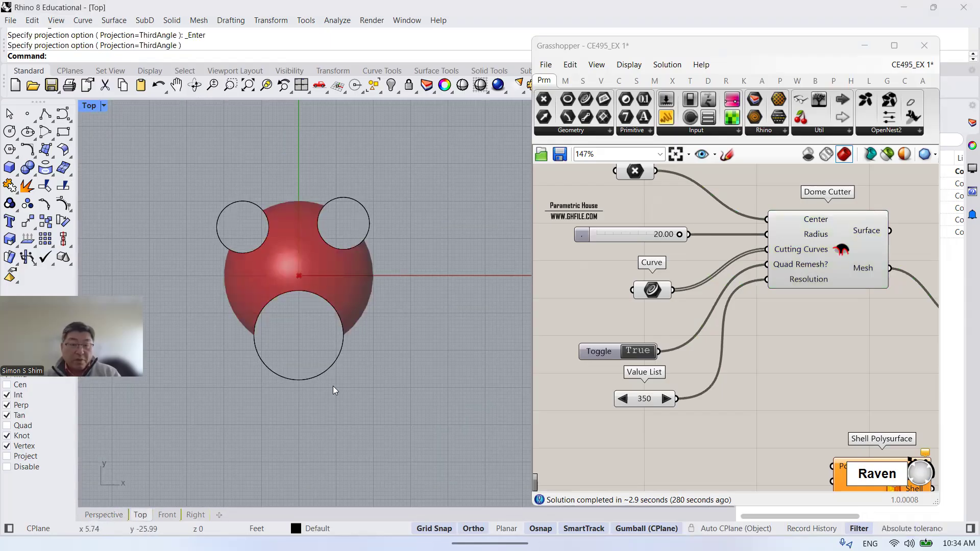
Delete the large cutting circle below the dome and the small circle at its upper right.
left_click_drag(370, 363, 294, 351)
key("Delete")
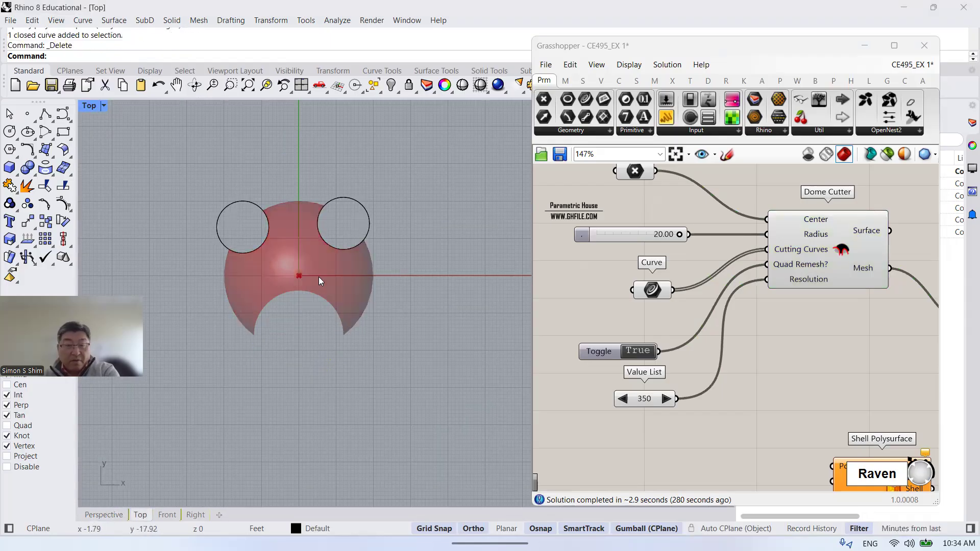
left_click(336, 200)
key("Delete")
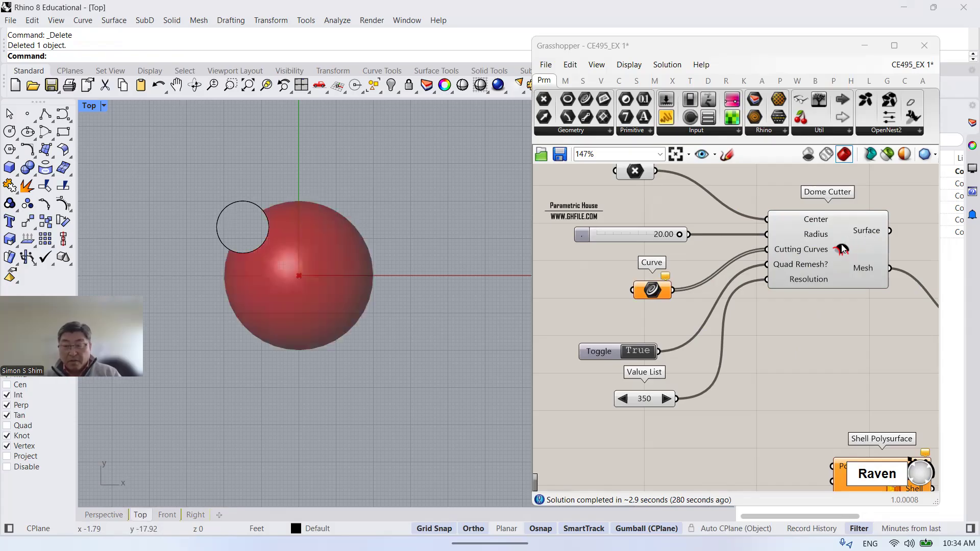
Turn off the Dome Cutter's preview and delete the remaining cutting circle at the dome's upper left.
scroll(842, 249, "down", 1)
middle_click(842, 249)
left_click(884, 207)
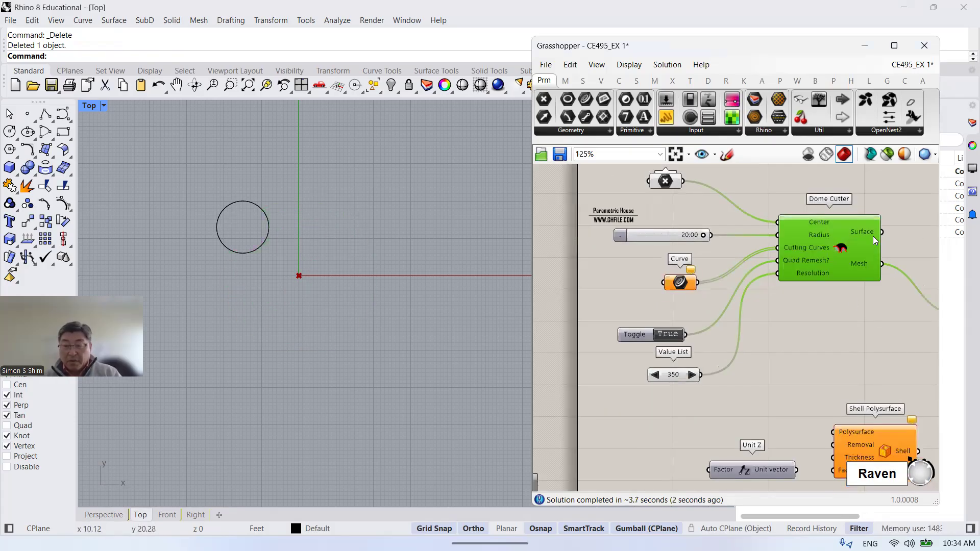
left_click_drag(282, 219, 240, 213)
key("Delete")
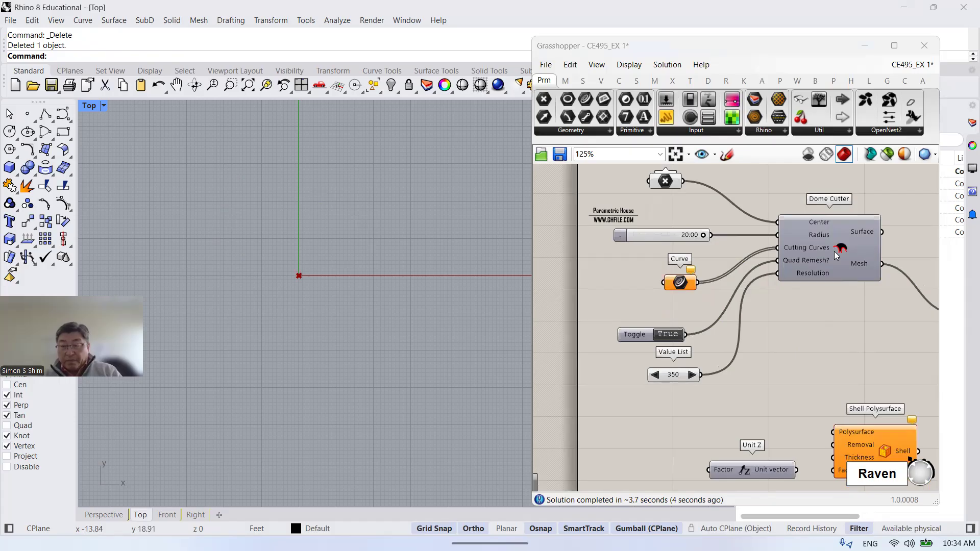
Turn the Dome Cutter's preview back on and deselect the component.
scroll(834, 251, "down", 1)
scroll(802, 272, "down", 1)
middle_click(804, 264)
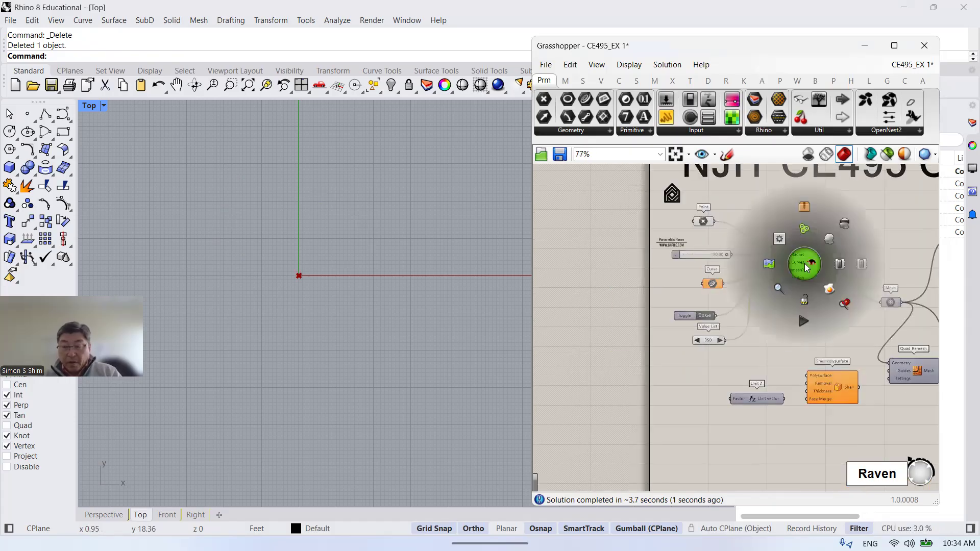
left_click(829, 242)
left_click(827, 316)
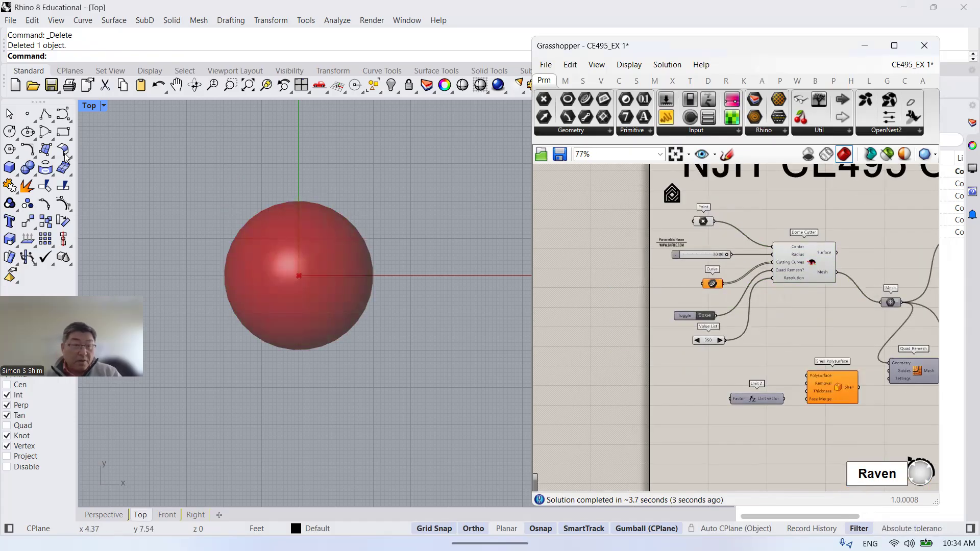
Draw a circle centred at about (-15, 8) across the dome's upper-left edge and a rectangle across its upper-right edge.
left_click(9, 132)
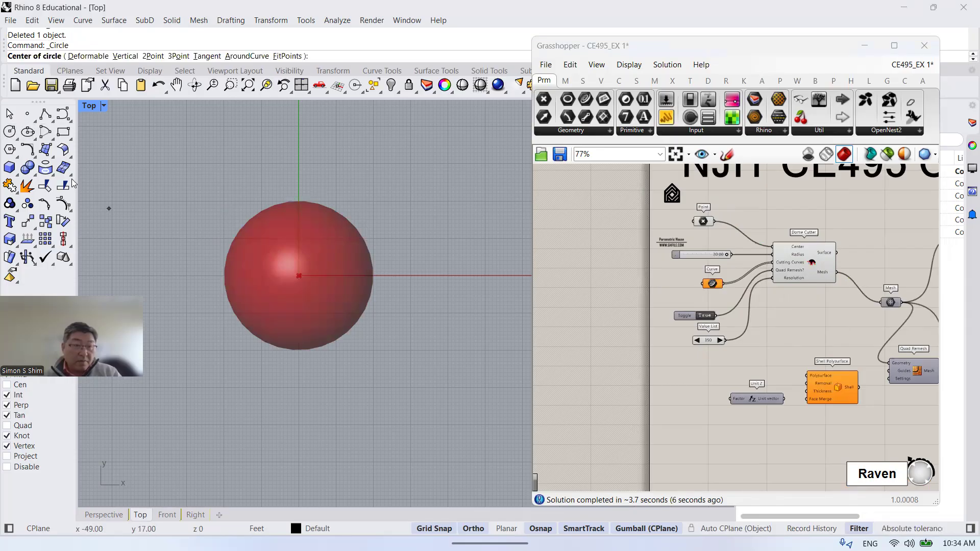
scroll(187, 255, "up", 1)
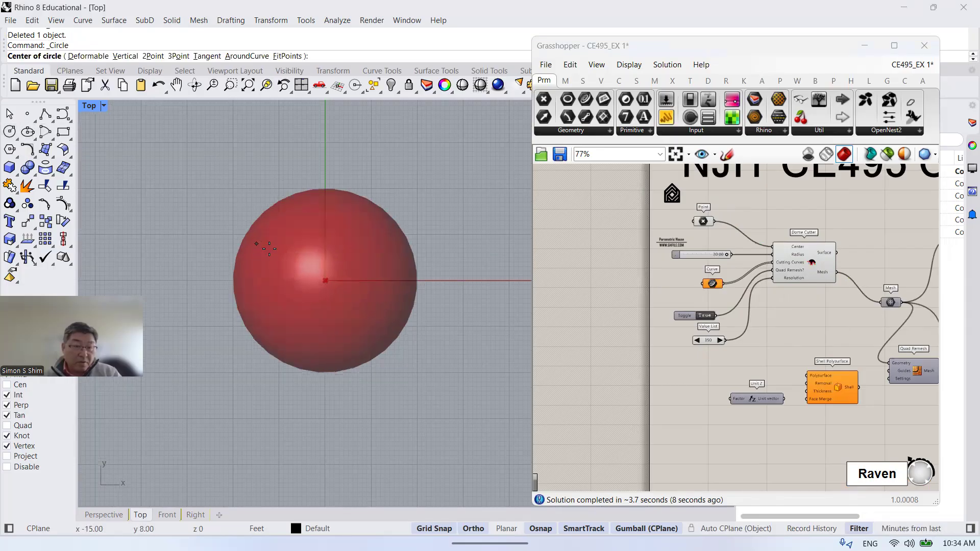
left_click(255, 243)
left_click(297, 270)
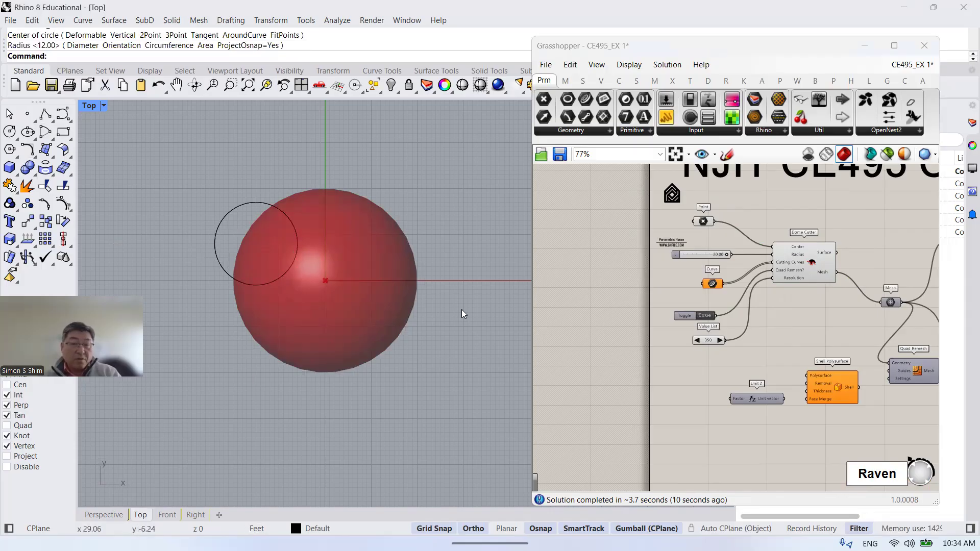
left_click(64, 131)
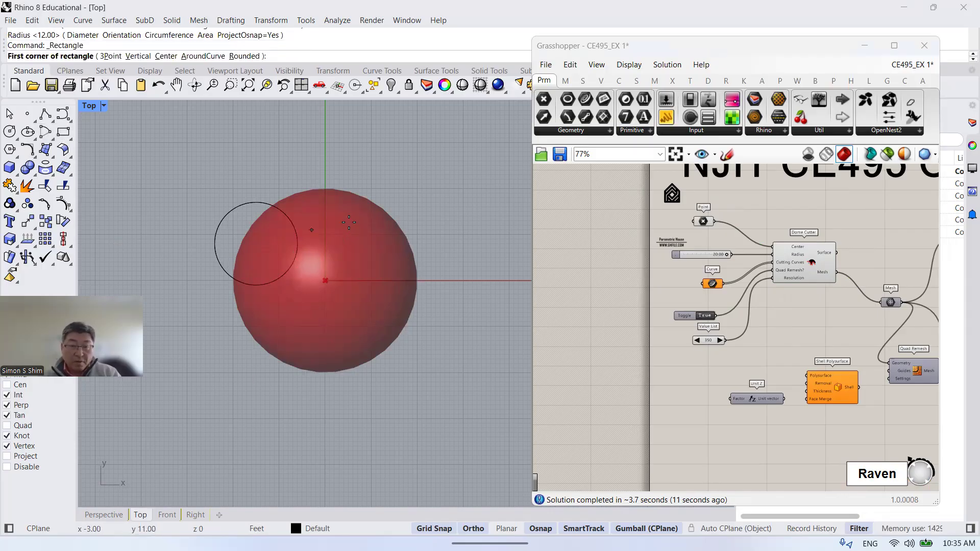
left_click(371, 203)
left_click(435, 261)
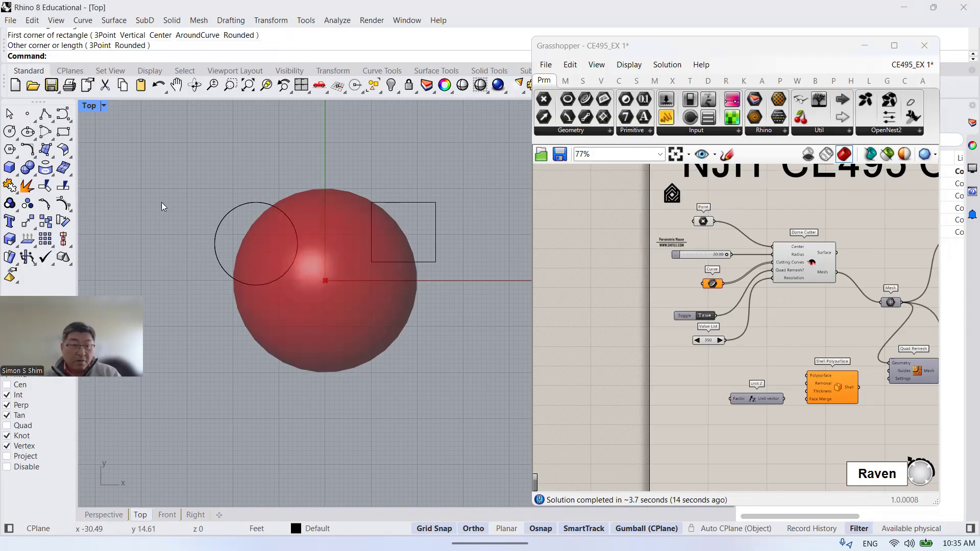
Draw an inscribed five-sided polygon centred at about (0, -17), overlapping the dome's lower edge.
left_click(9, 131)
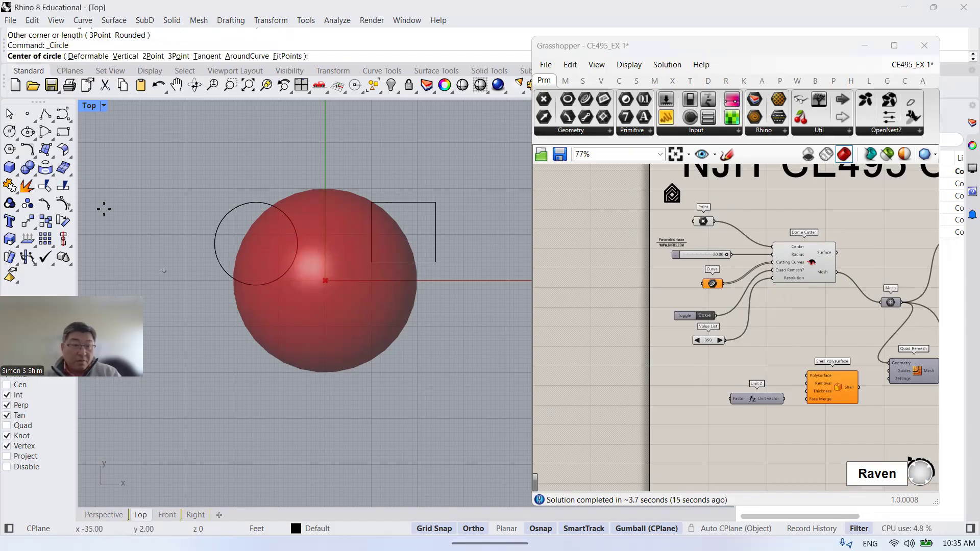
left_click(9, 149)
left_click(325, 359)
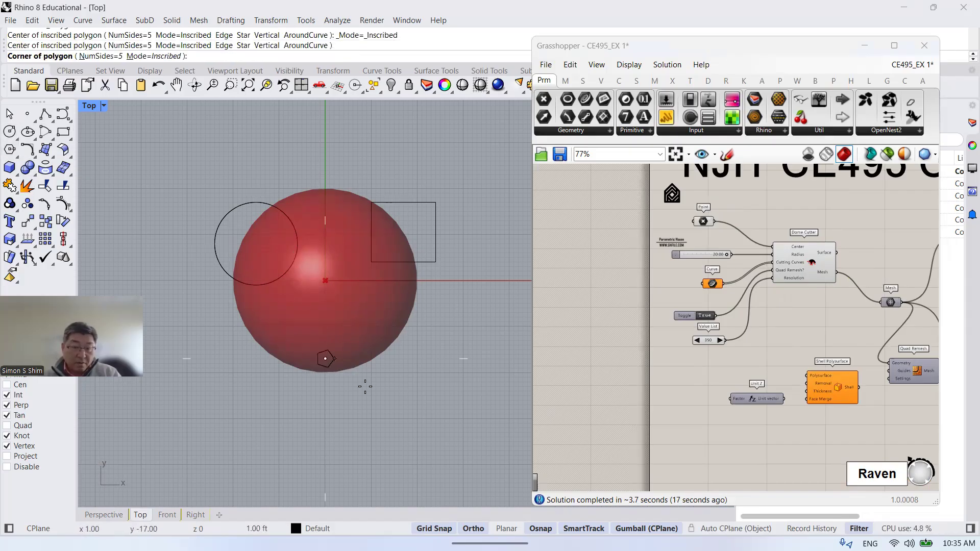
left_click(379, 393)
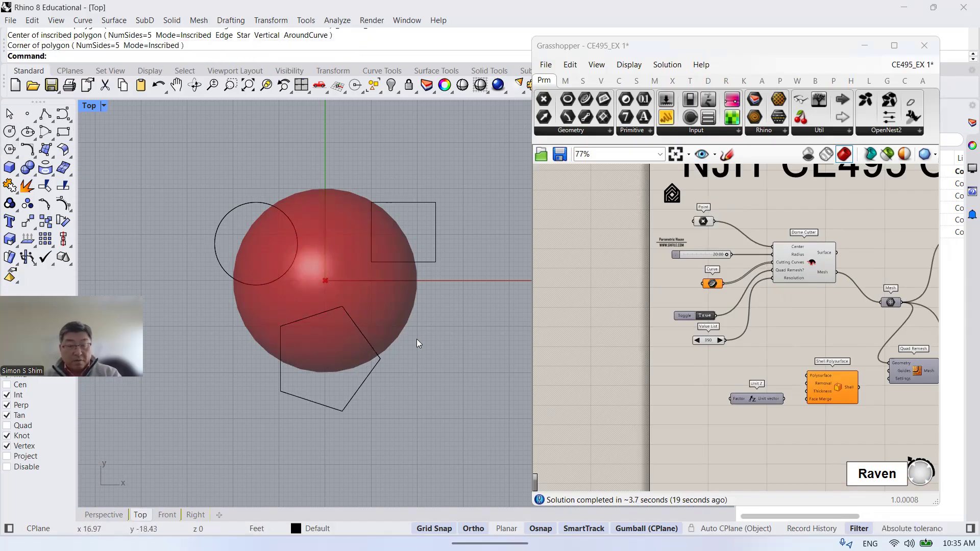
Assign the rectangle, circle and pentagon together as multiple curves to the Curve parameter feeding the Dome Cutter, and clear the selection.
left_click(418, 202)
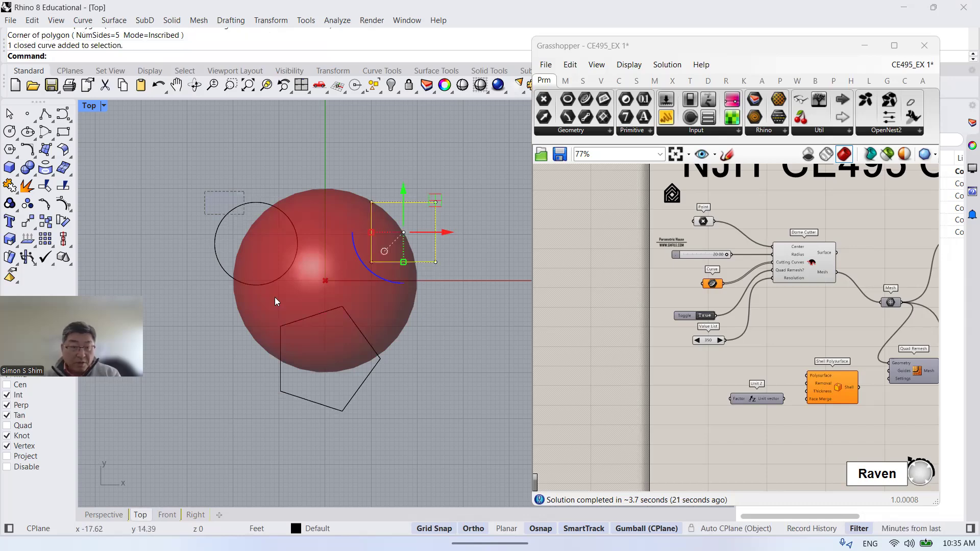
left_click(271, 283, "shift")
left_click(342, 409, "shift")
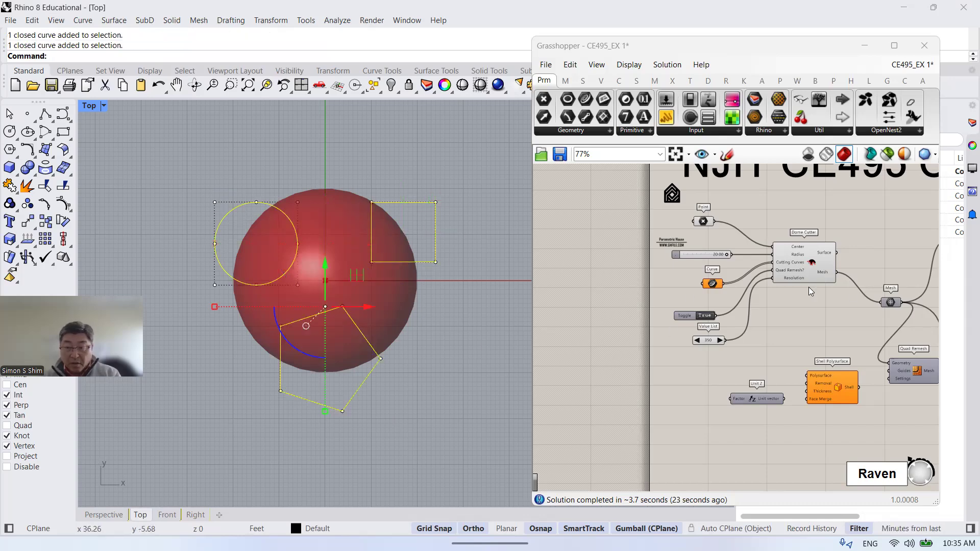
scroll(711, 284, "up", 5)
left_click(711, 267)
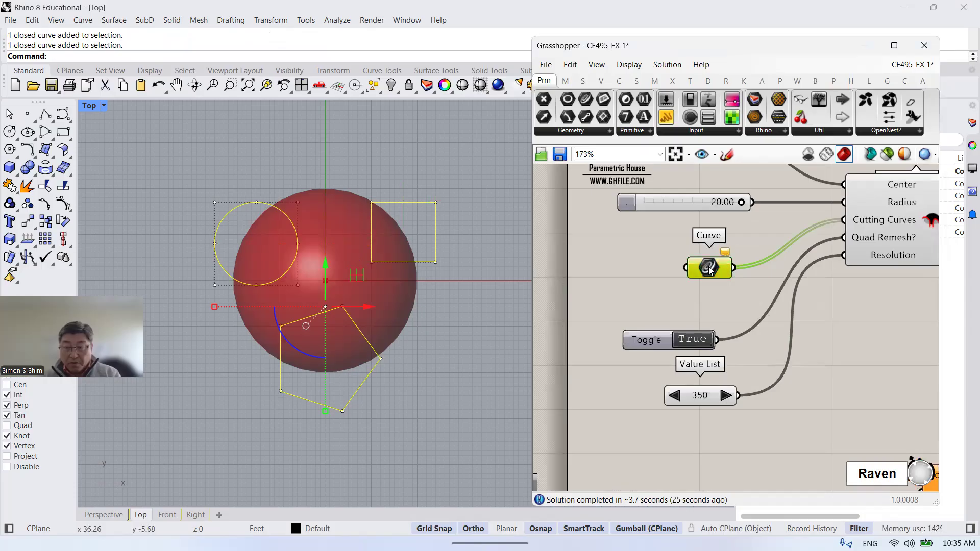
right_click(708, 268)
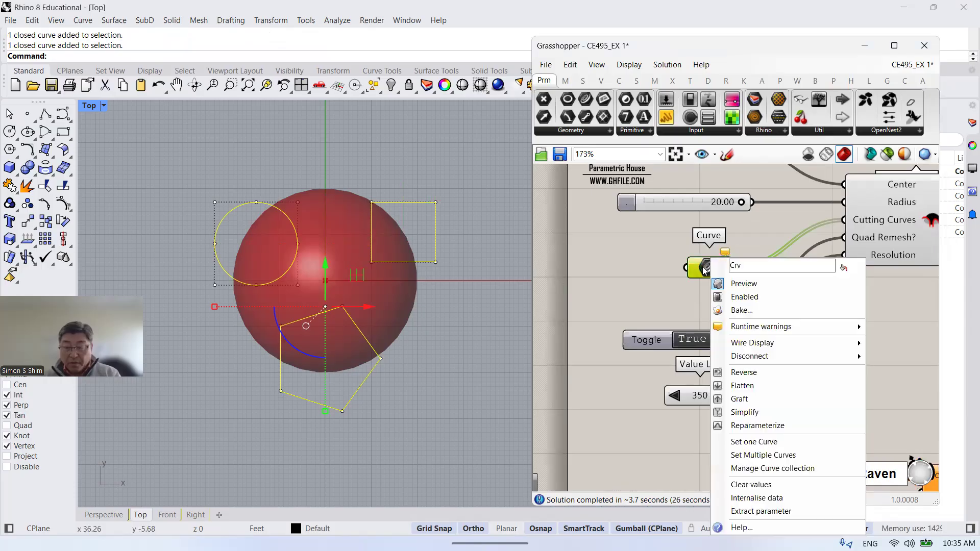
left_click(762, 455)
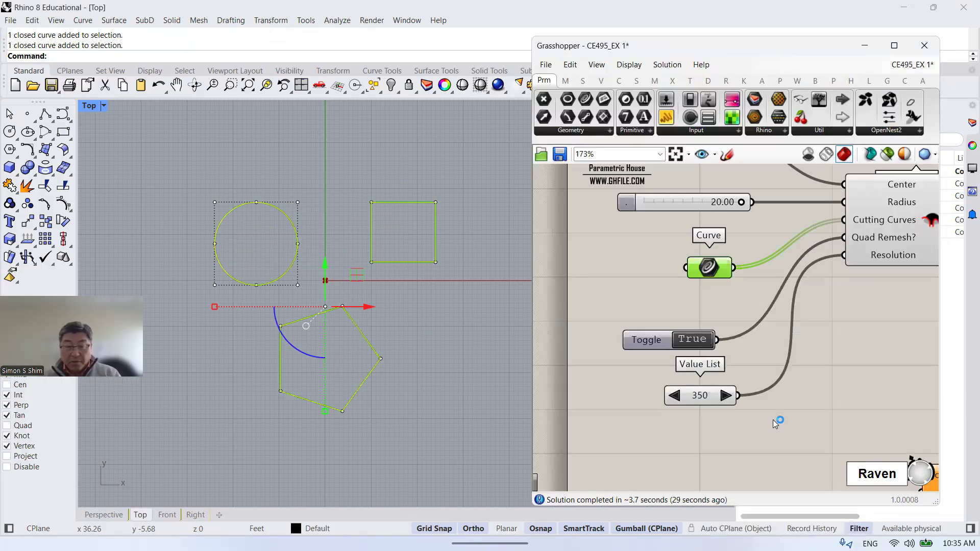
left_click(859, 366)
scroll(363, 270, "down", 2)
left_click(436, 300)
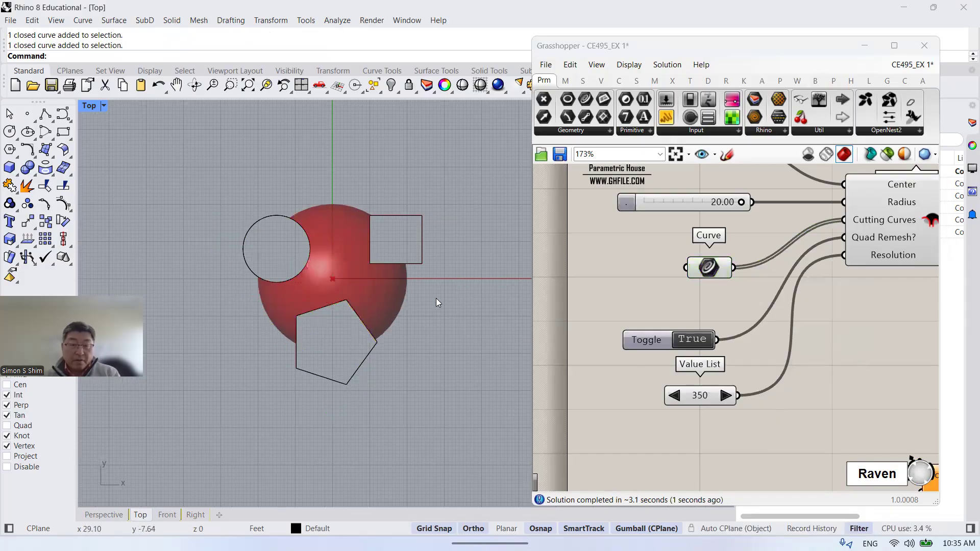
Switch Rhino to a maximised Perspective view and examine the dome's openings from the other side.
right_click_drag(463, 268, 414, 213)
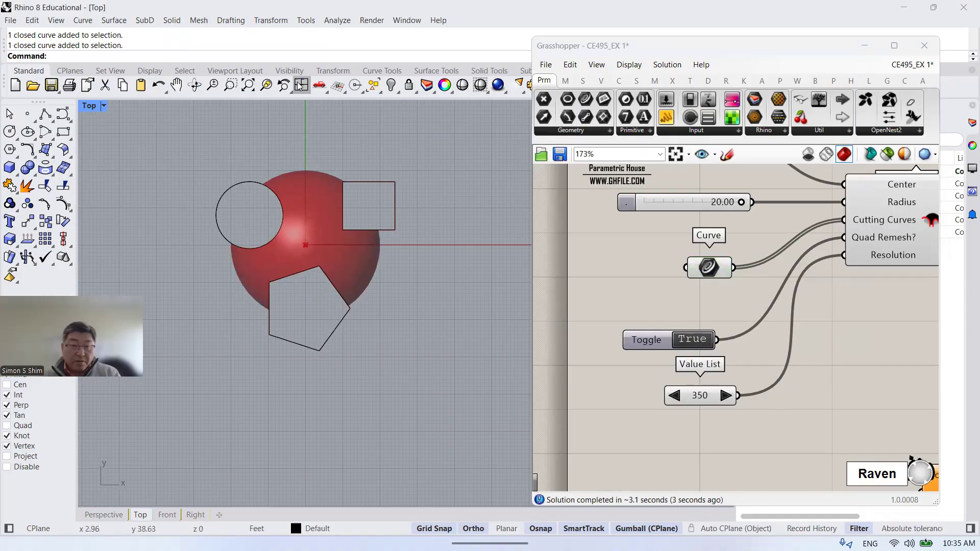
left_click(301, 85)
left_click(451, 106)
double_click(420, 107)
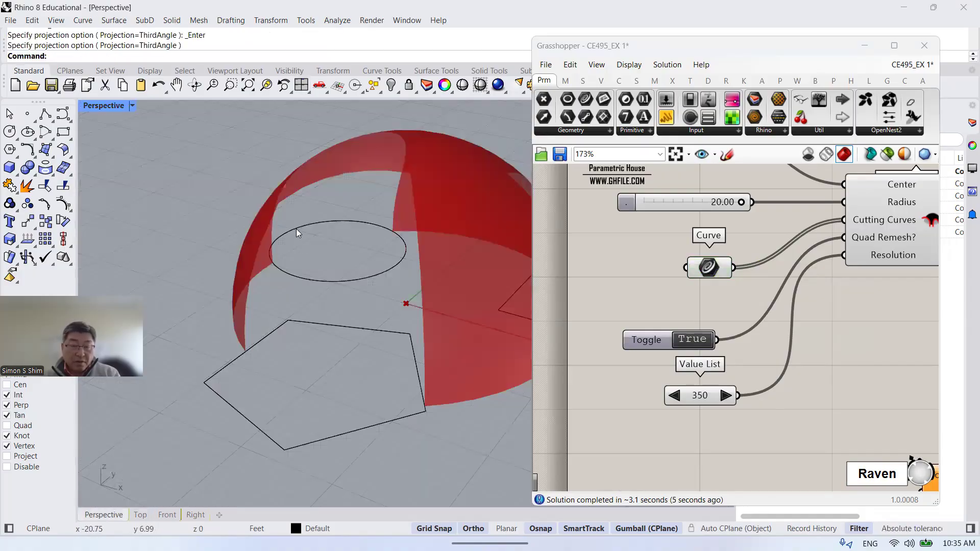
right_click_drag(466, 217, 286, 332)
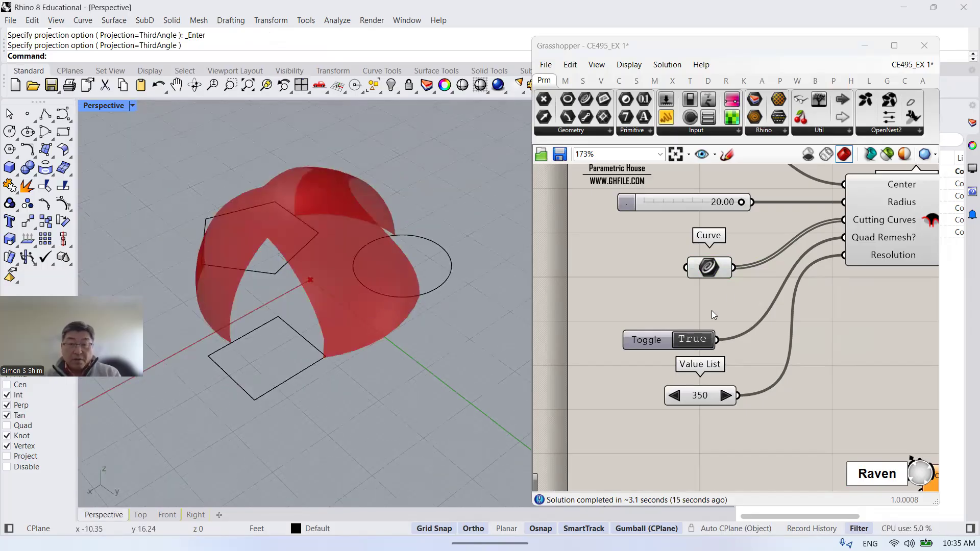
scroll(656, 271, "down", 5)
scroll(791, 267, "up", 4)
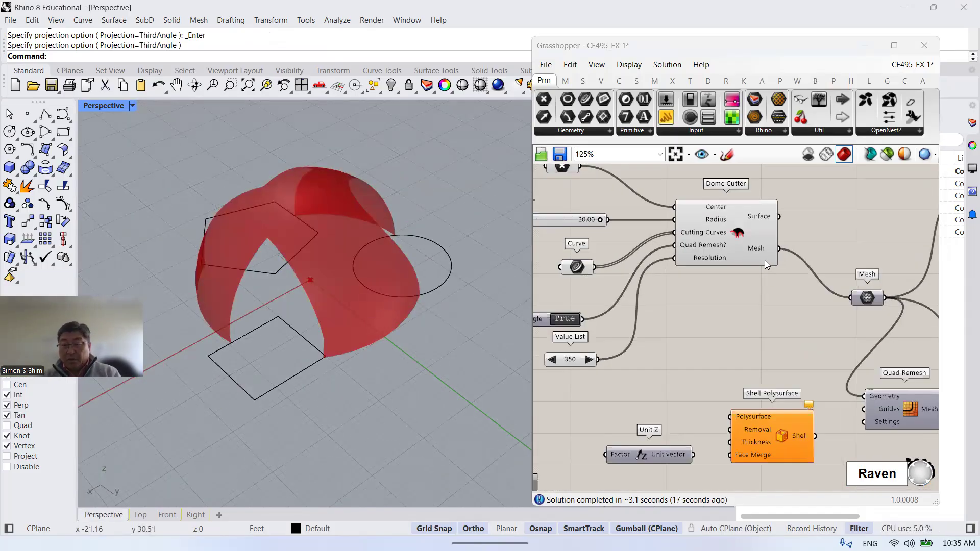
right_click(757, 248)
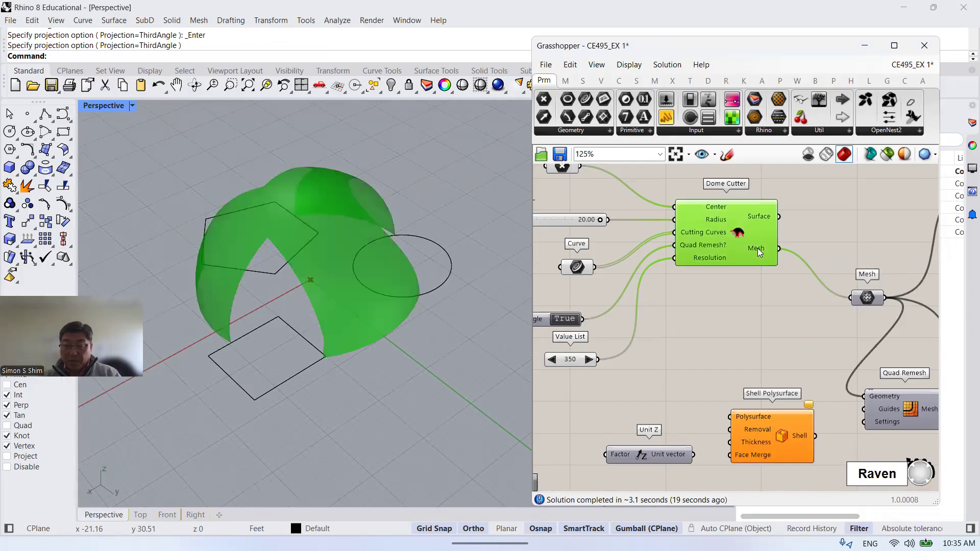
left_click(789, 271)
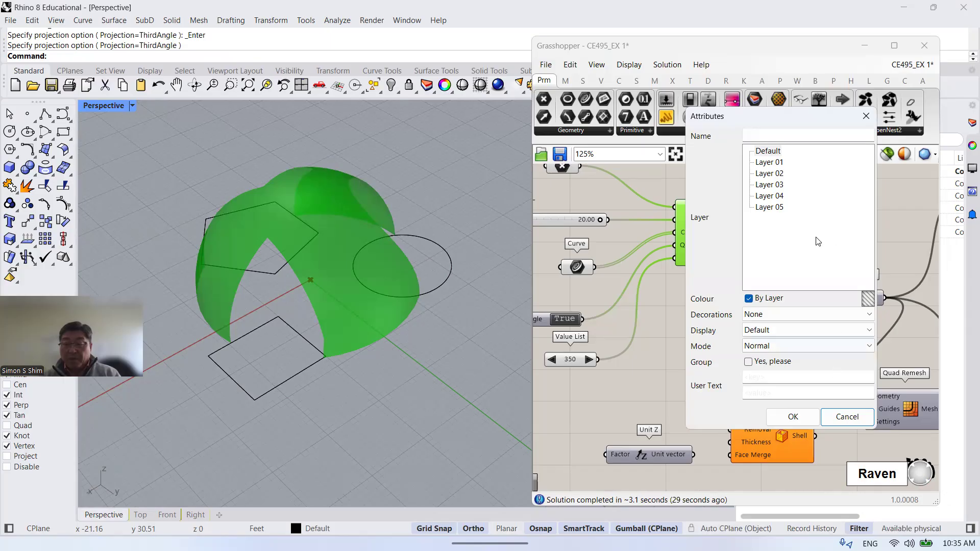
left_click(847, 416)
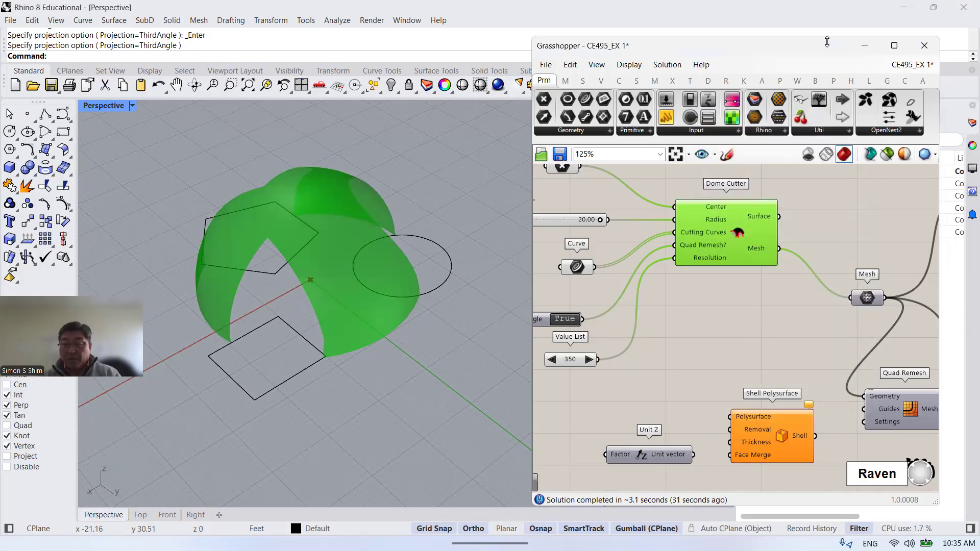
Add two new layers to the Rhino layer list.
right_click(806, 268)
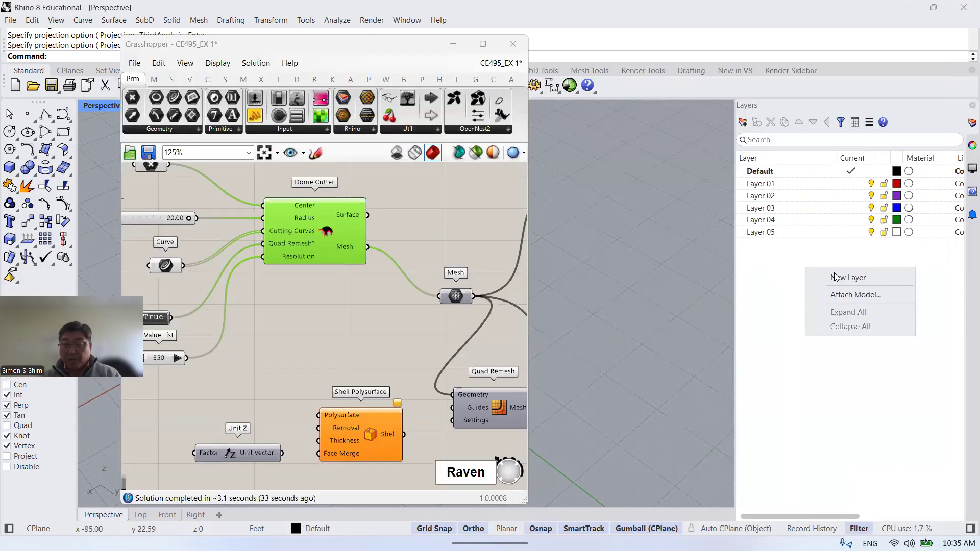
left_click(842, 282)
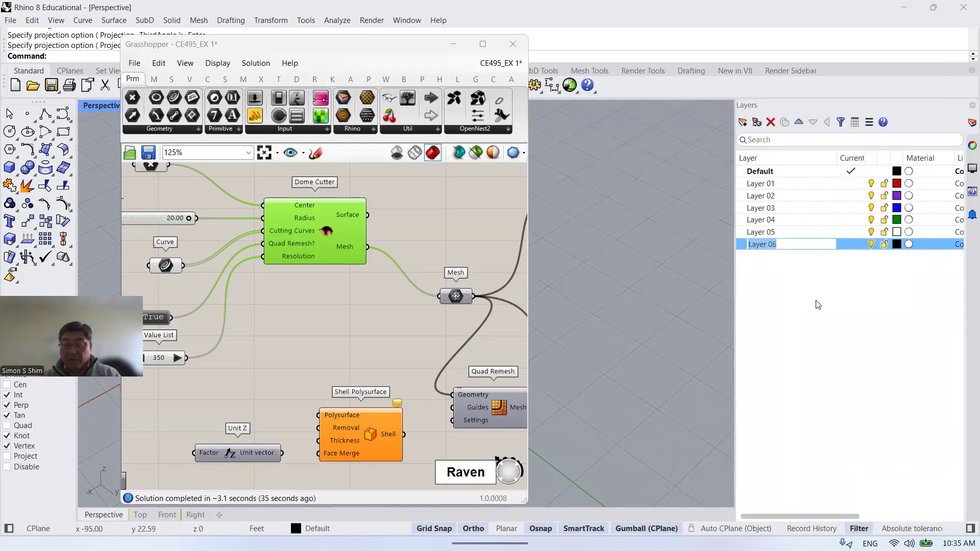
right_click(816, 291)
left_click(842, 300)
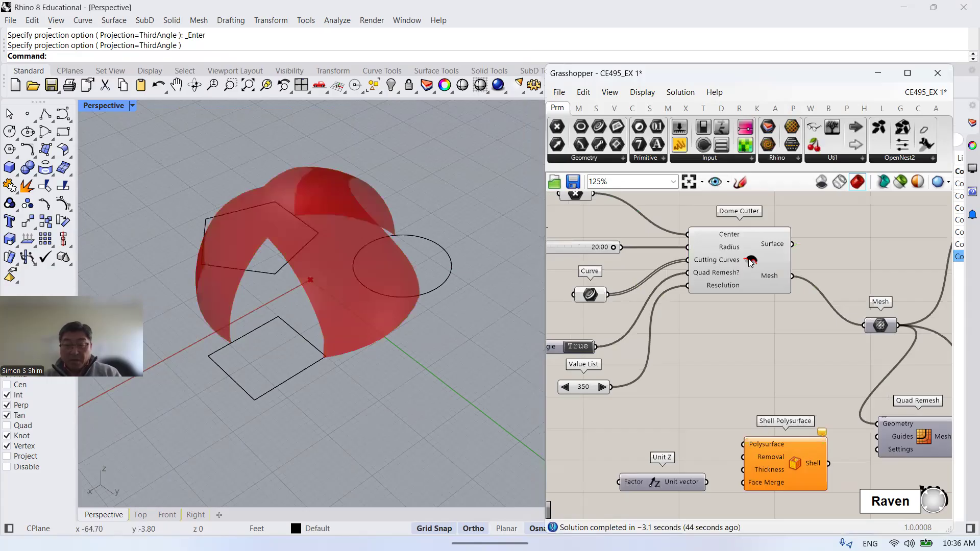
Bake the Dome Cutter's result onto Layer 01.
left_click(750, 259)
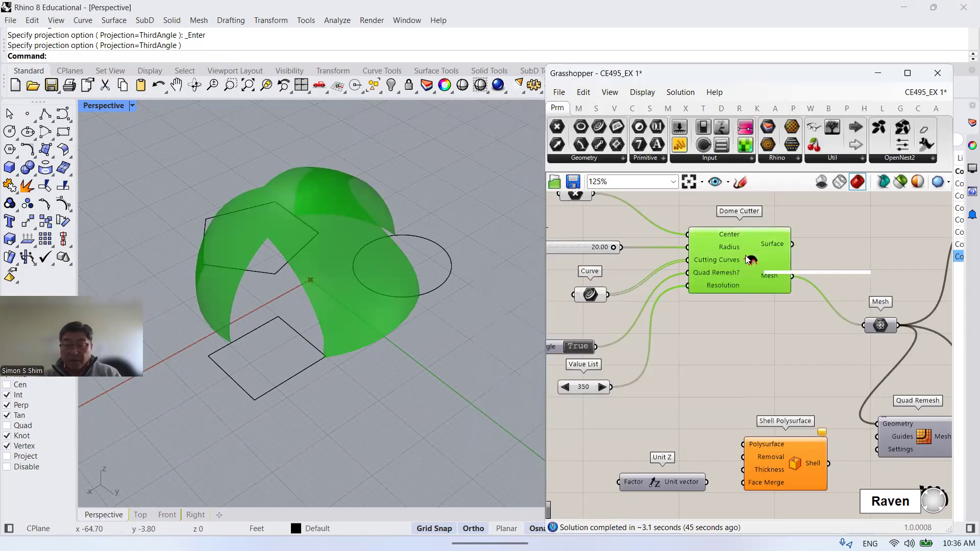
right_click(746, 257)
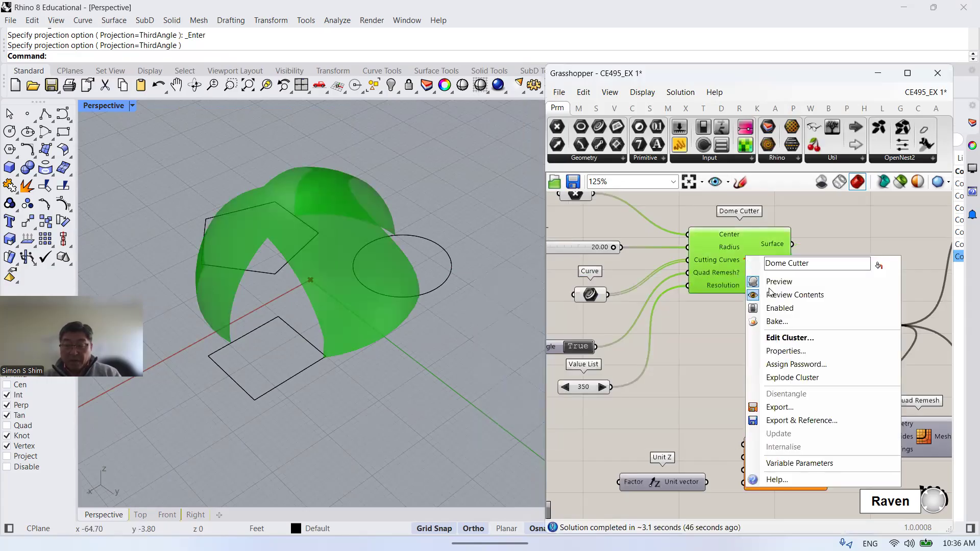
left_click(783, 322)
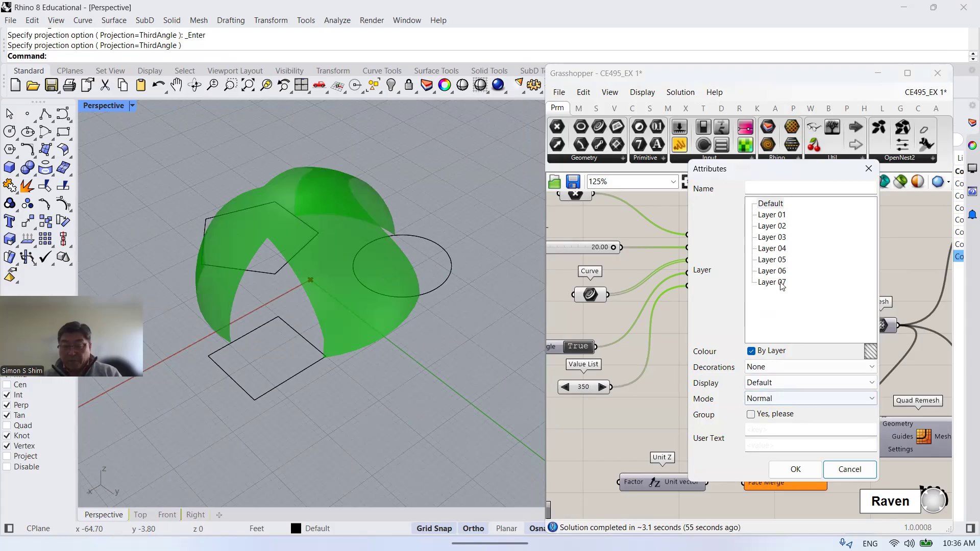
left_click(781, 214)
left_click(795, 470)
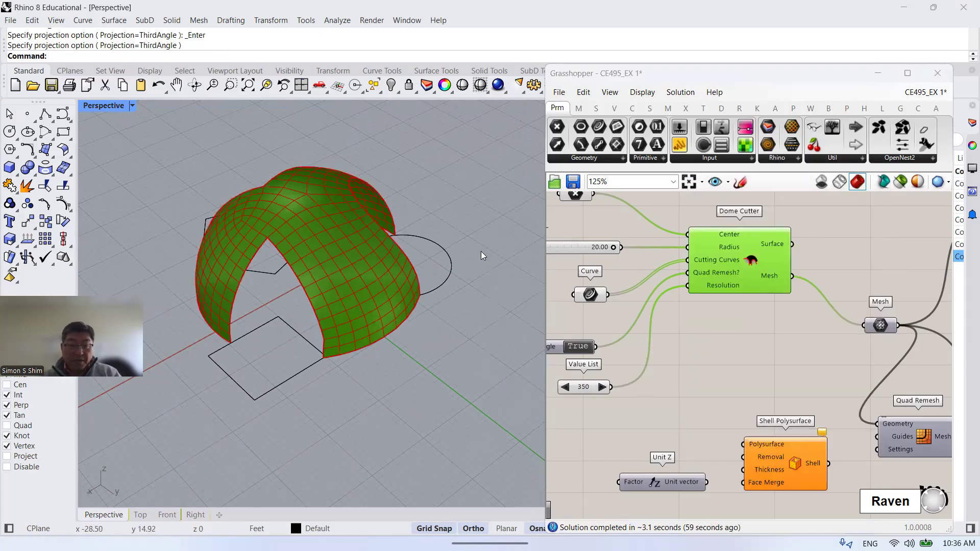
Move the baked dome mesh along the X axis clear of the preview dome and deselect it.
scroll(481, 251, "down", 3)
left_click(380, 234)
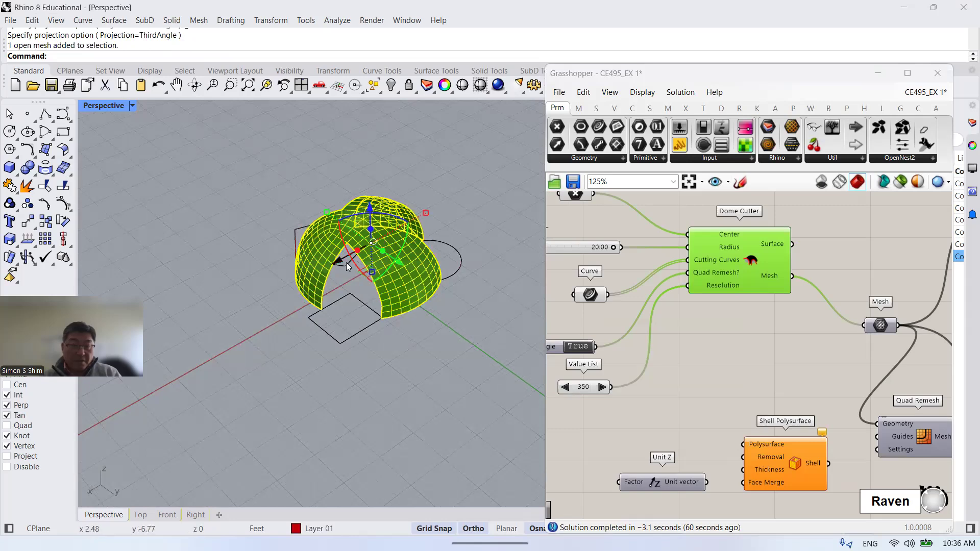
left_click_drag(335, 261, 133, 356)
left_click(511, 280)
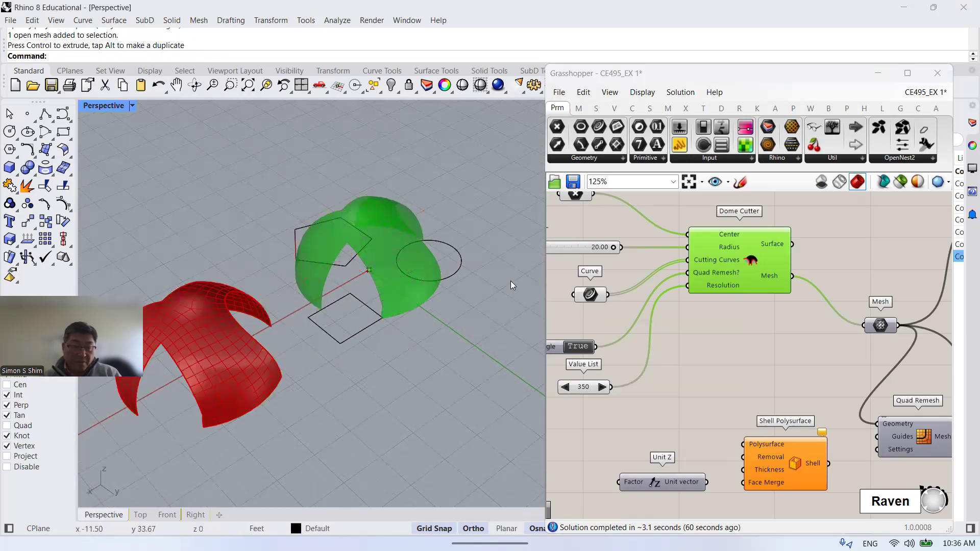
Examine the baked quad mesh from several angles and review the triangular and quad mesh branches of the definition.
scroll(510, 280, "down", 5)
scroll(377, 333, "up", 7)
right_click_drag(422, 357, 388, 285)
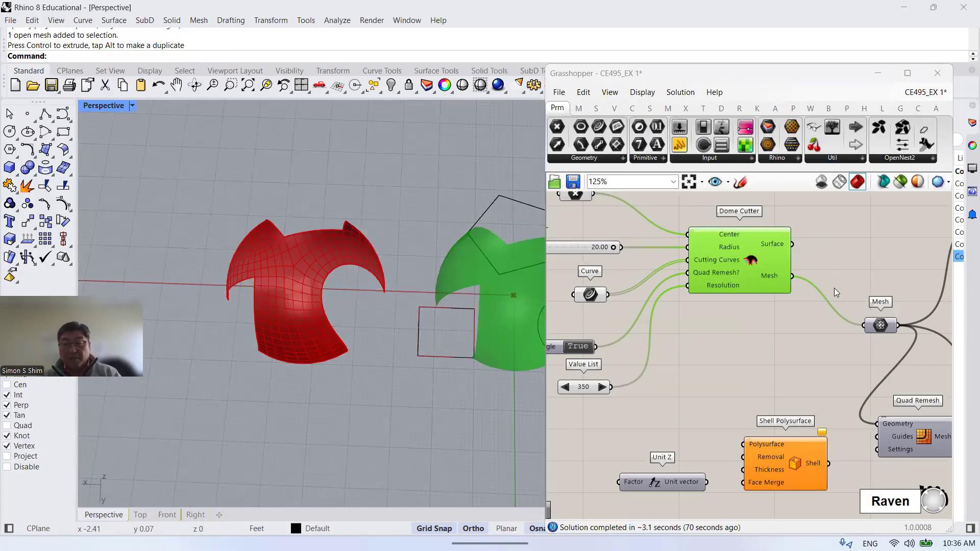
scroll(758, 280, "down", 5)
scroll(771, 280, "down", 2)
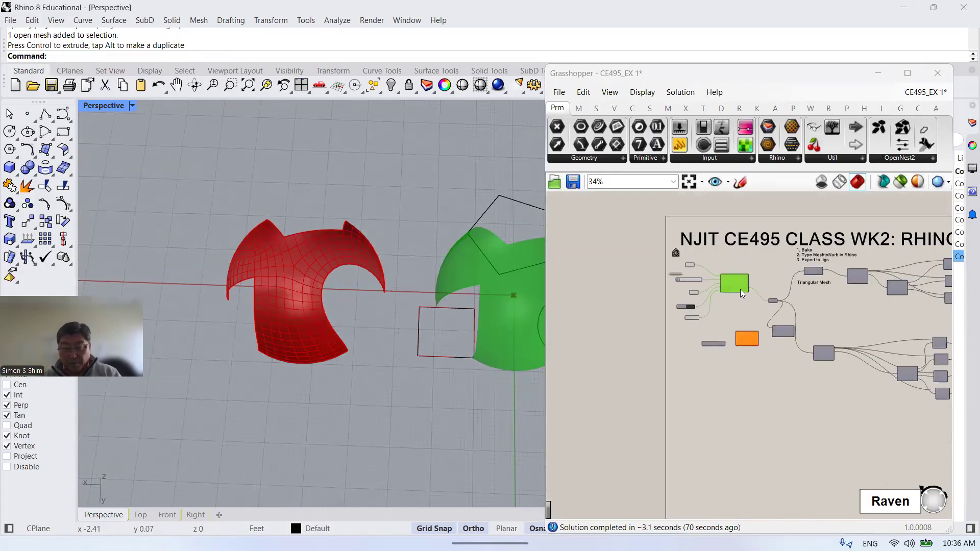
scroll(739, 289, "up", 4)
scroll(734, 251, "down", 3)
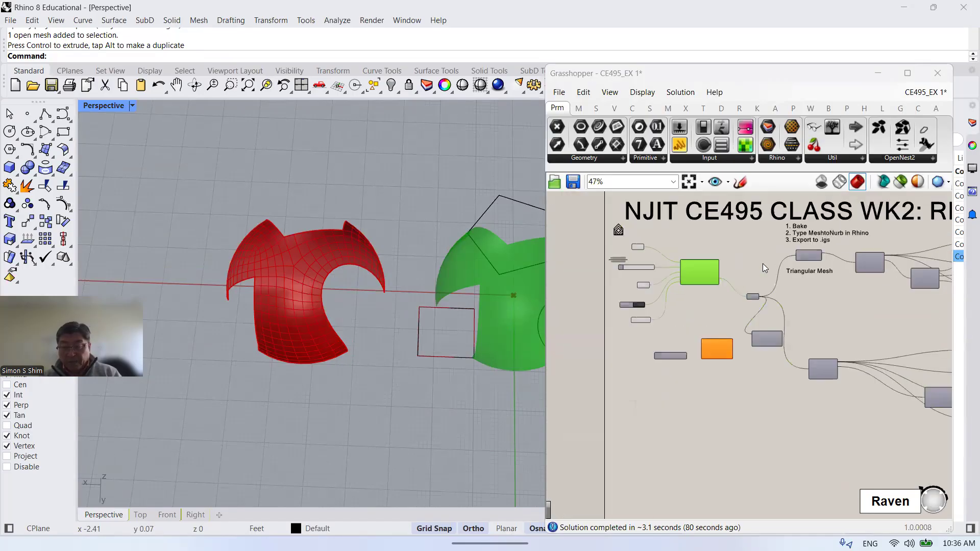
right_click_drag(357, 292, 291, 228)
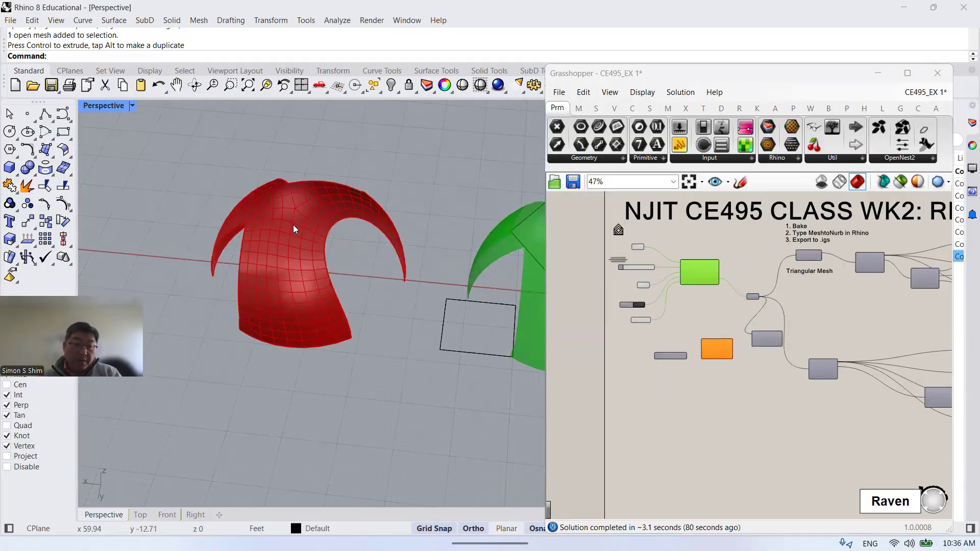
left_click(293, 232)
left_click(374, 353)
right_click_drag(293, 253, 320, 279)
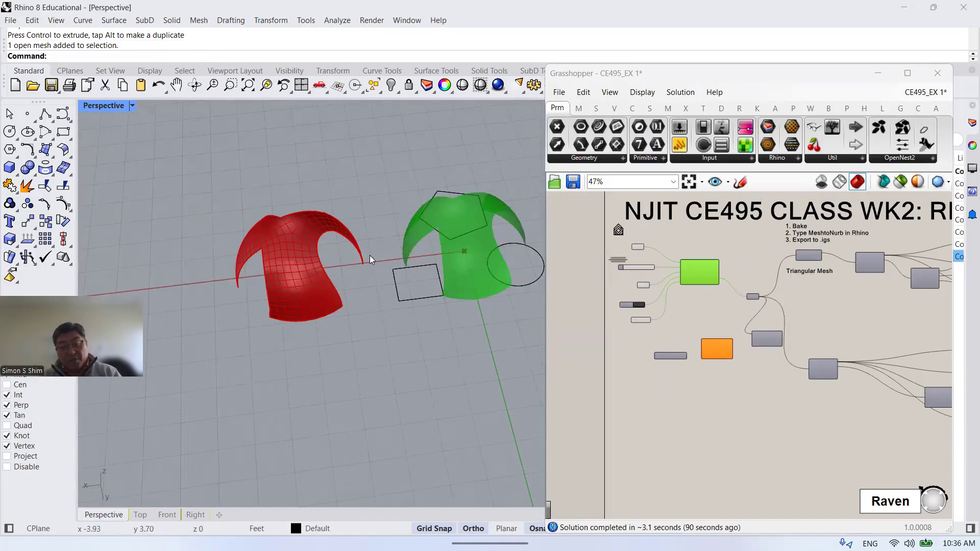
Examine the quad faces of the baked dome mesh up close around its lower panel and crown.
scroll(295, 249, "up", 5)
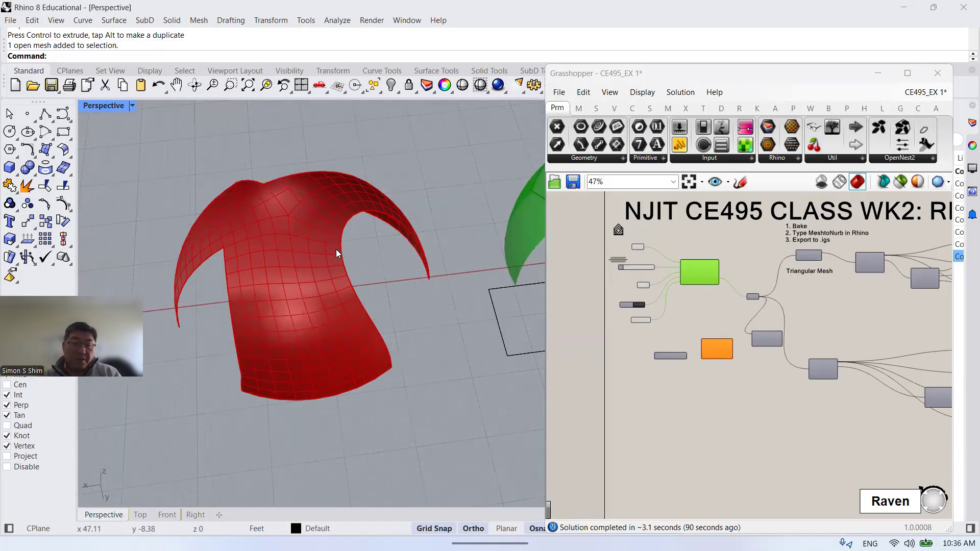
scroll(255, 275, "up", 3)
scroll(430, 241, "down", 2)
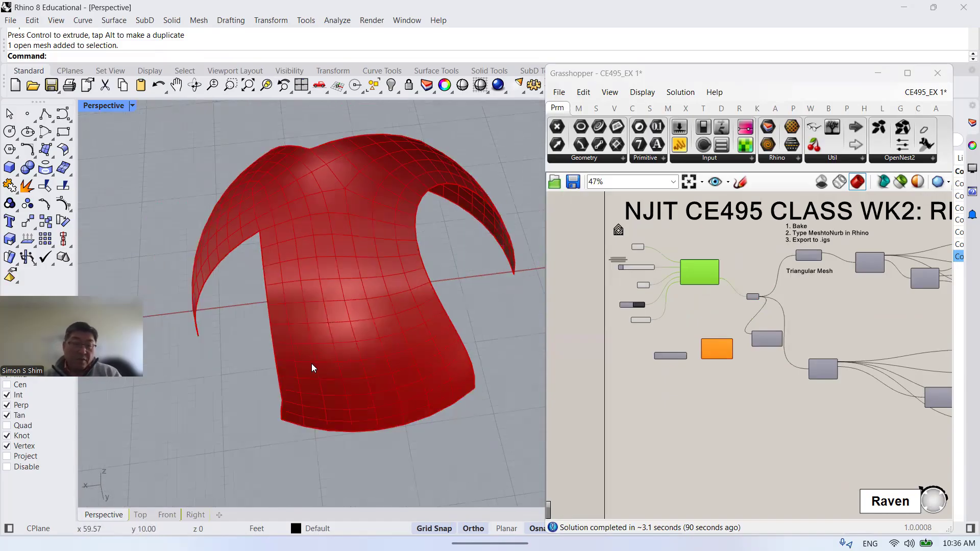
scroll(316, 352, "up", 3)
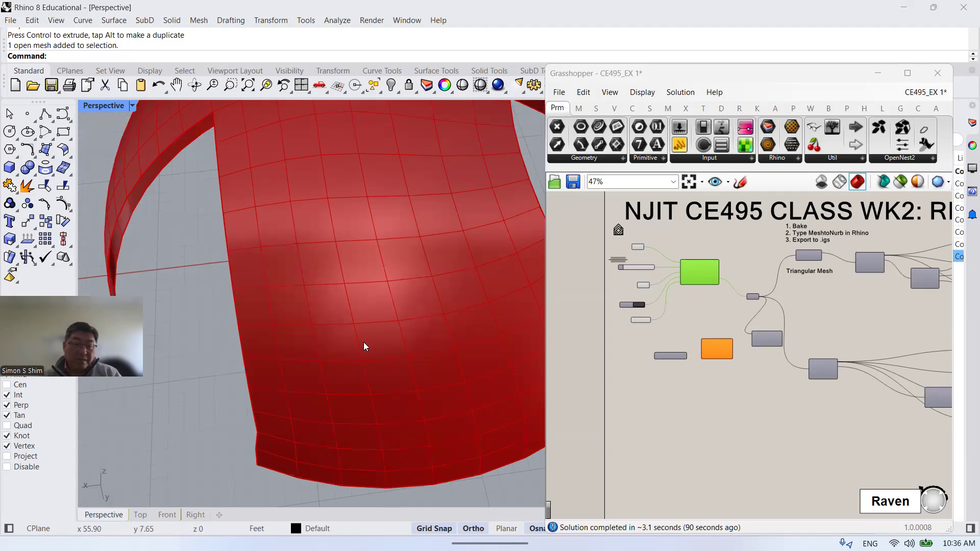
scroll(345, 331, "down", 3)
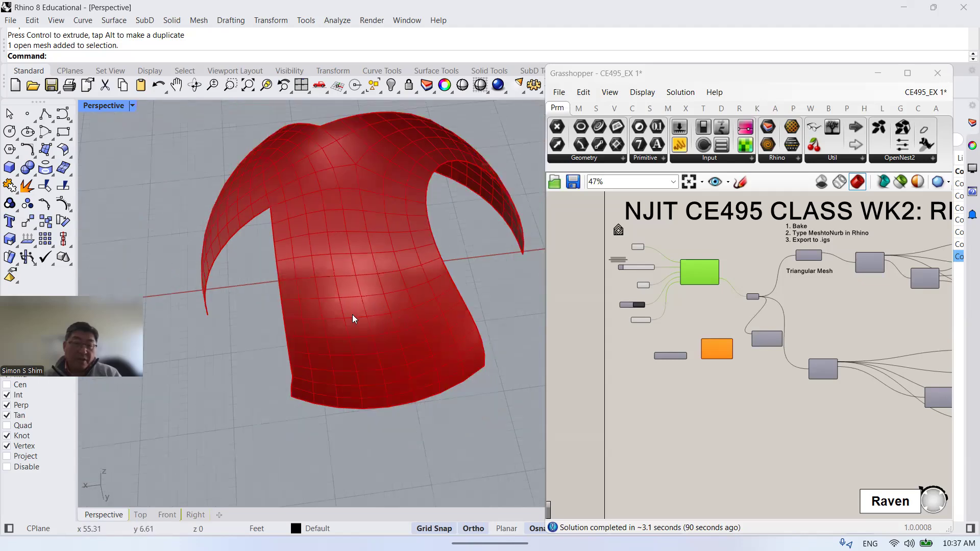
scroll(330, 315, "up", 4)
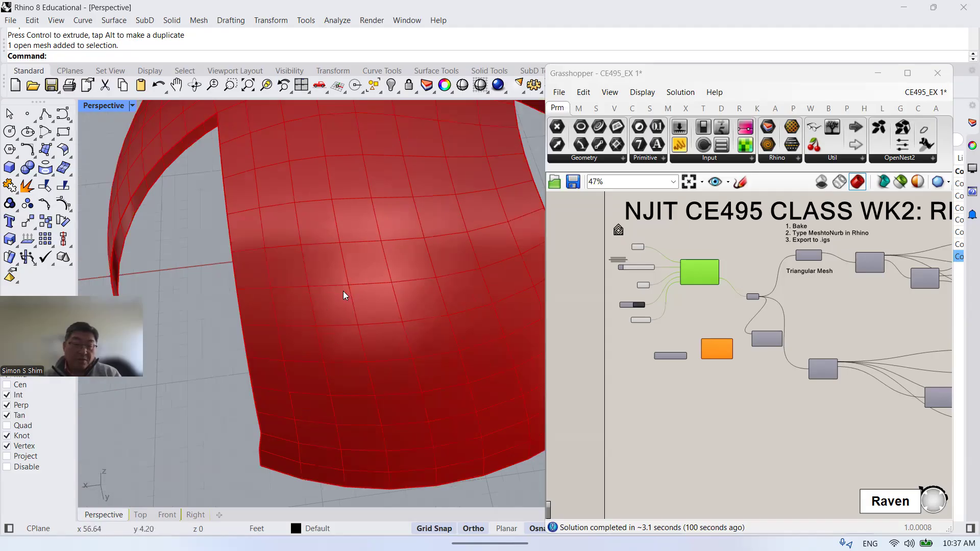
scroll(354, 303, "down", 4)
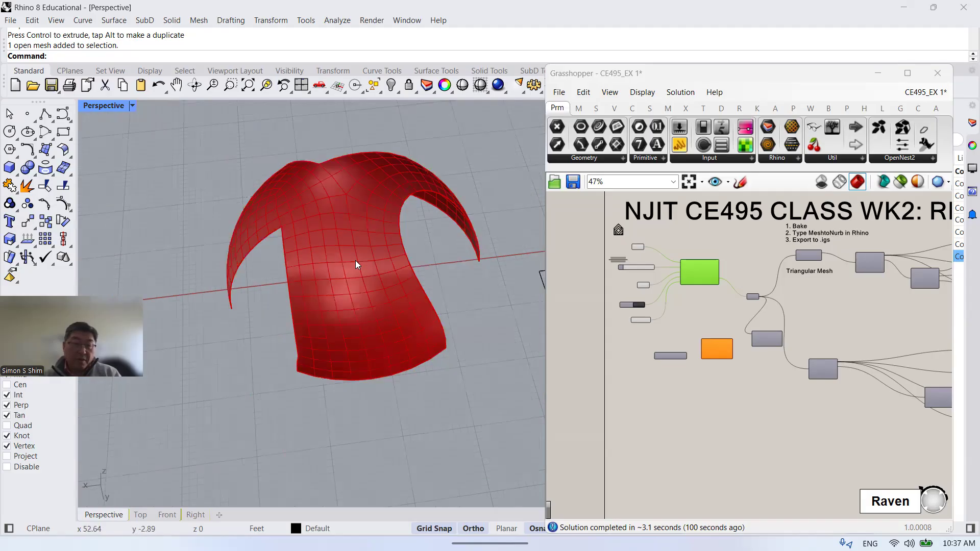
scroll(280, 229, "up", 4)
scroll(278, 229, "up", 4)
scroll(281, 258, "down", 7)
right_click_drag(313, 267, 324, 322)
scroll(326, 387, "up", 2)
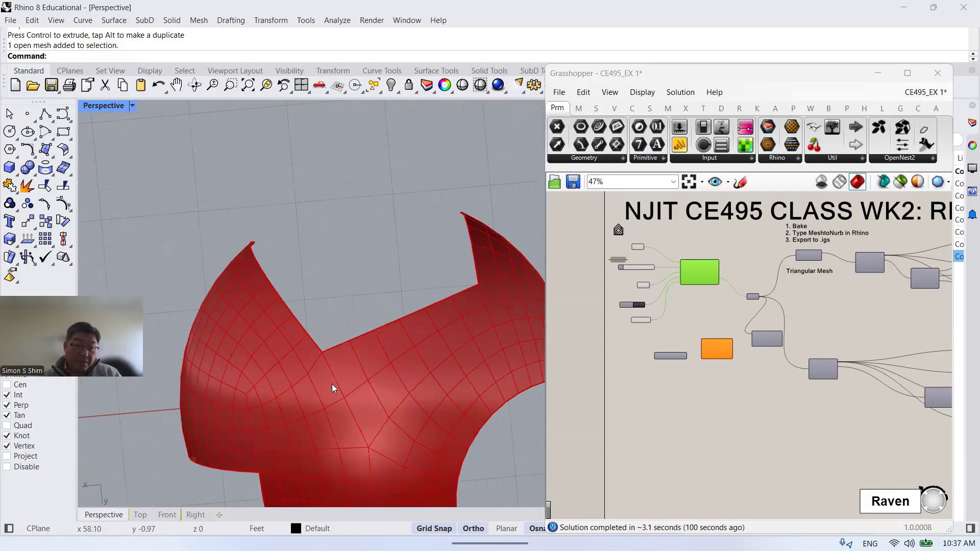
Inspect the baked mesh's cut edges and openings from the opposite side and from above.
right_click_drag(367, 345, 413, 270)
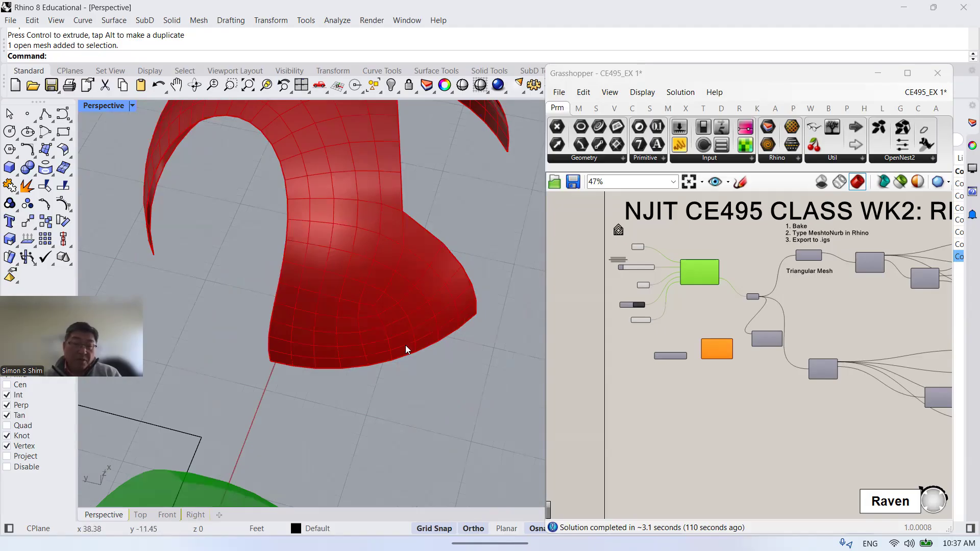
scroll(405, 306, "down", 3)
scroll(387, 279, "up", 2)
scroll(402, 225, "up", 3)
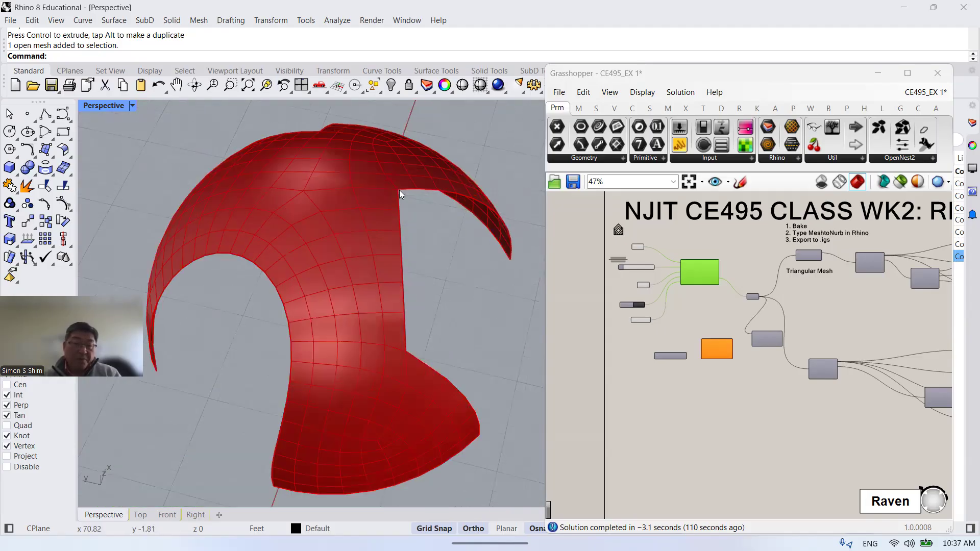
scroll(371, 231, "down", 4)
right_click_drag(340, 235, 323, 278)
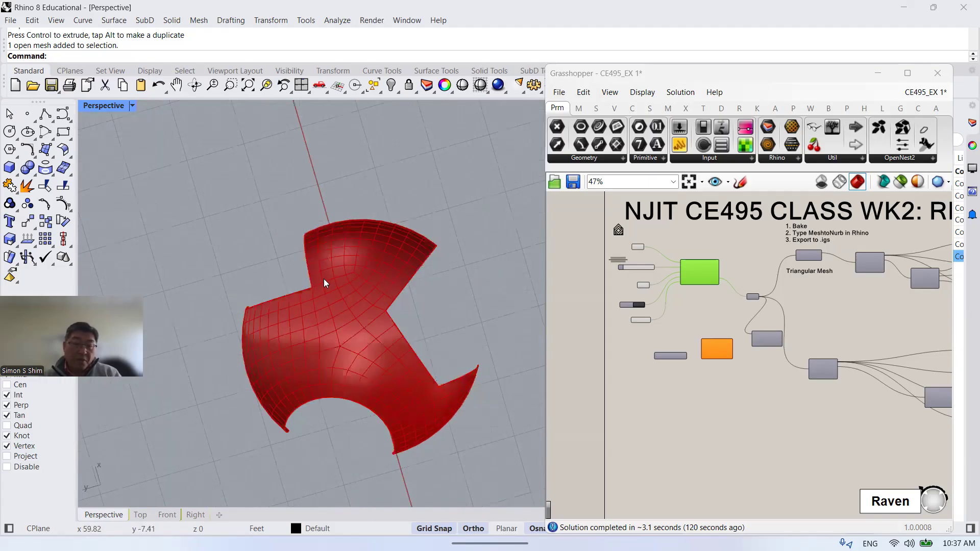
scroll(300, 290, "up", 1)
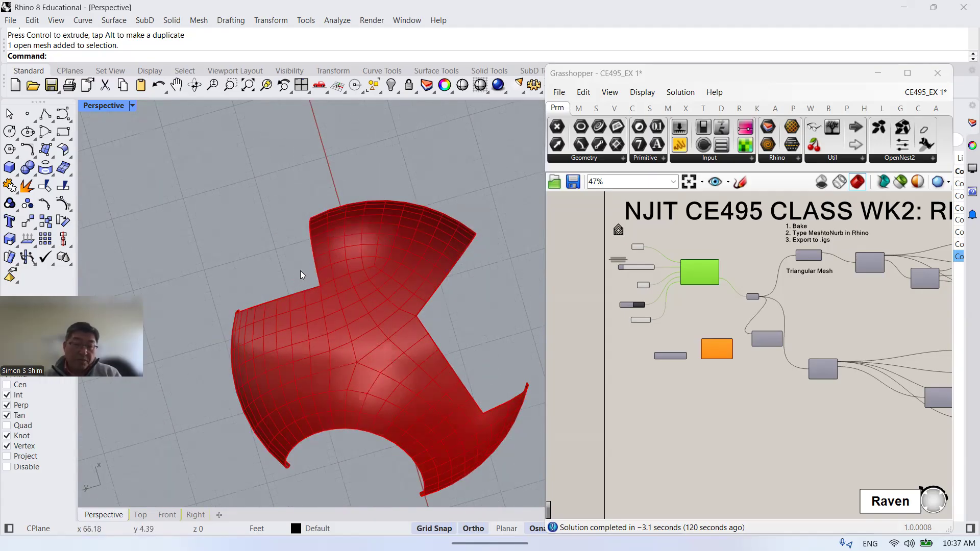
right_click_drag(286, 218, 338, 282)
right_click_drag(400, 271, 264, 310)
scroll(286, 283, "up", 5)
scroll(294, 284, "down", 3)
scroll(301, 287, "up", 3)
right_click_drag(305, 289, 307, 266)
scroll(307, 267, "down", 5)
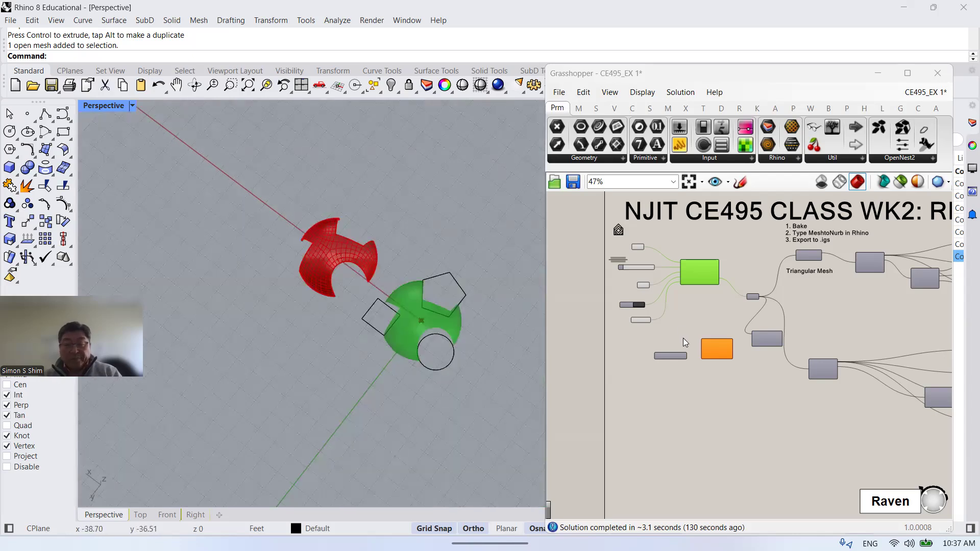
Delete the baked dome mesh beside the preview dome.
scroll(274, 307, "up", 3)
right_click_drag(270, 247, 330, 199)
scroll(317, 206, "down", 3)
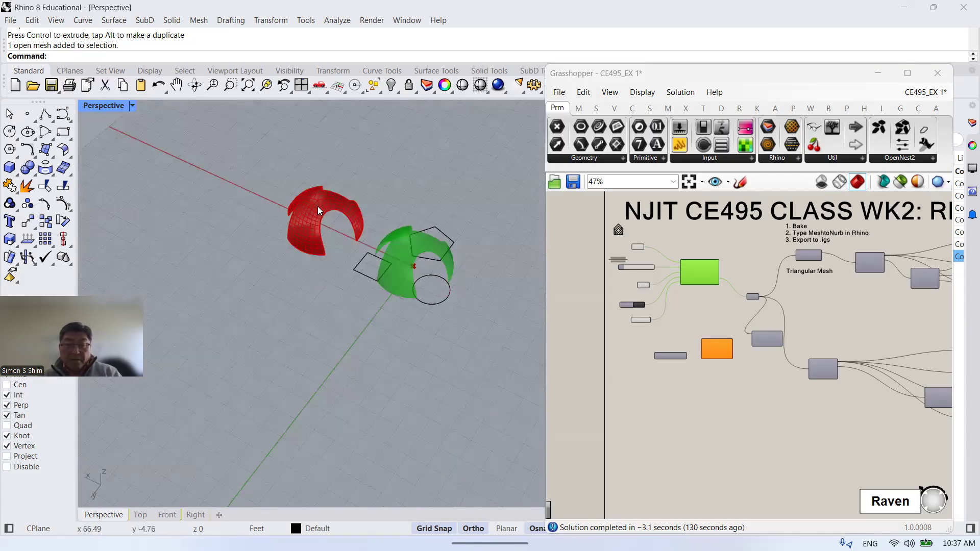
key("Delete")
Check the Dome Cutter's inputs and clear the selection of the component and the pentagon cutting curve.
scroll(445, 269, "up", 1)
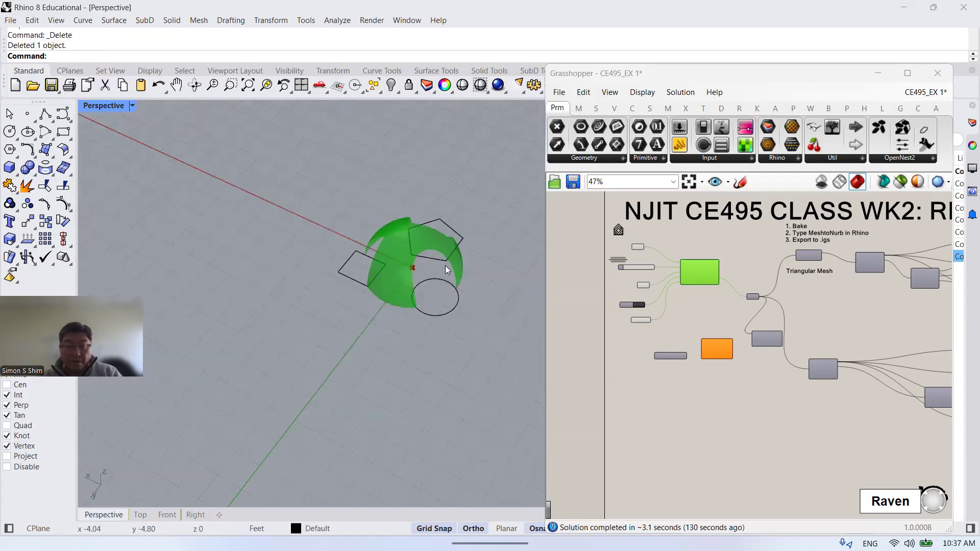
right_click_drag(455, 265, 408, 286)
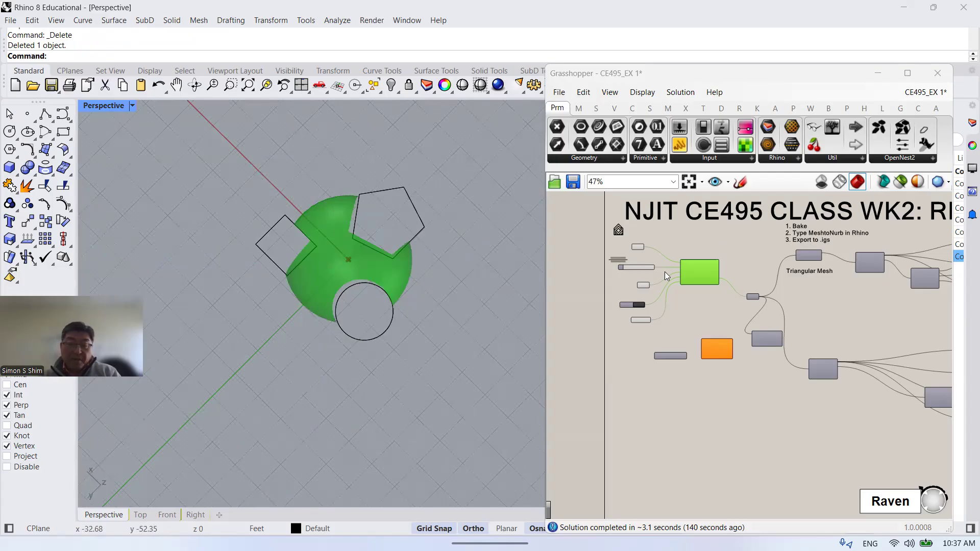
scroll(664, 271, "up", 1)
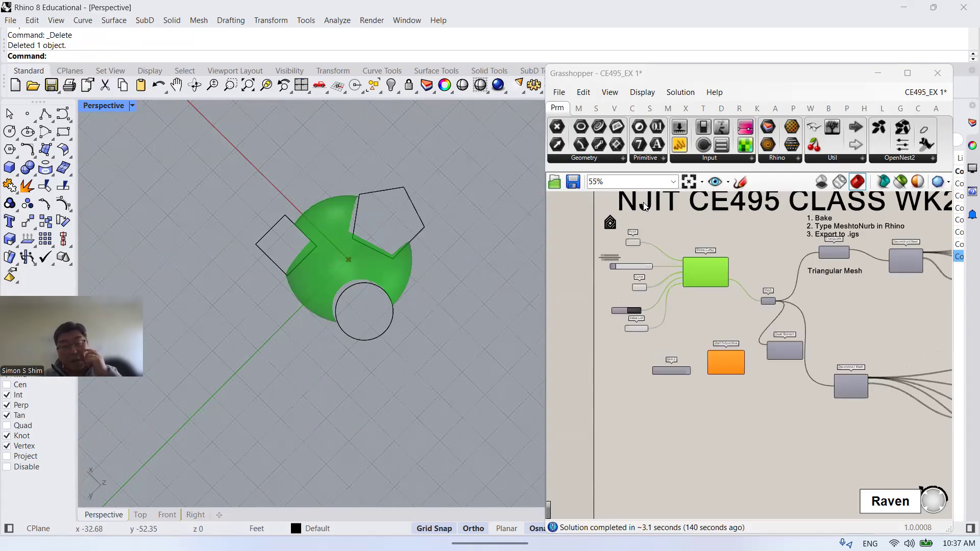
left_click(386, 202)
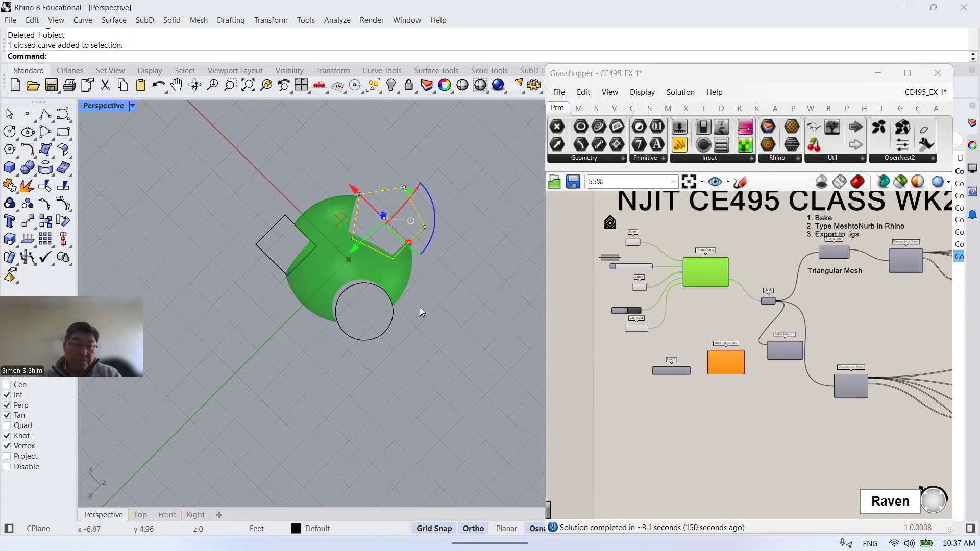
scroll(633, 273, "up", 5)
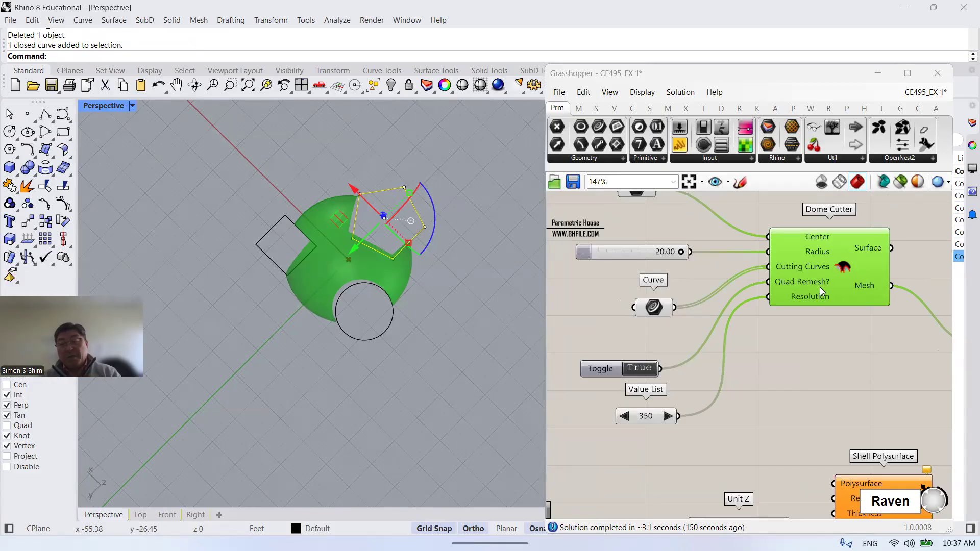
left_click(804, 288)
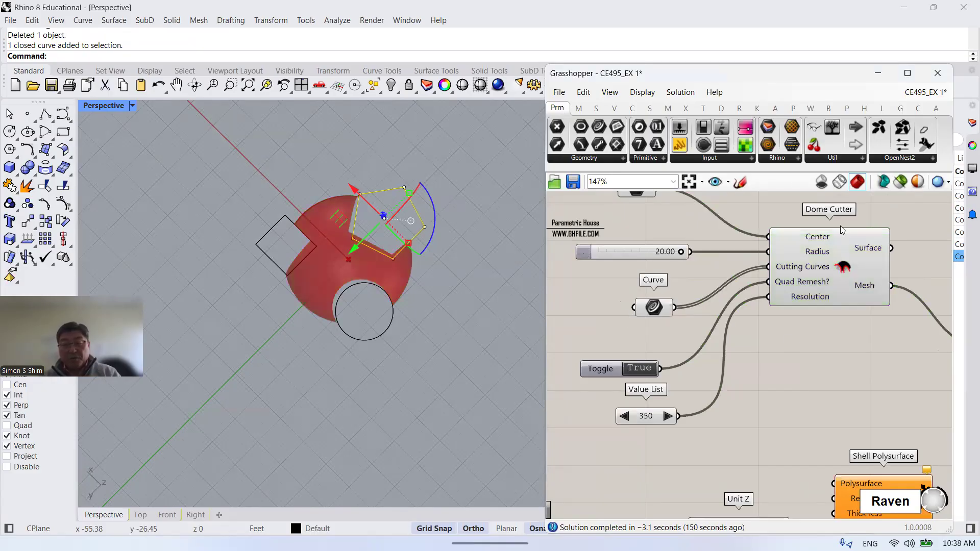
scroll(440, 284, "down", 4)
scroll(441, 283, "up", 2)
left_click(458, 277)
right_click_drag(440, 264, 456, 331)
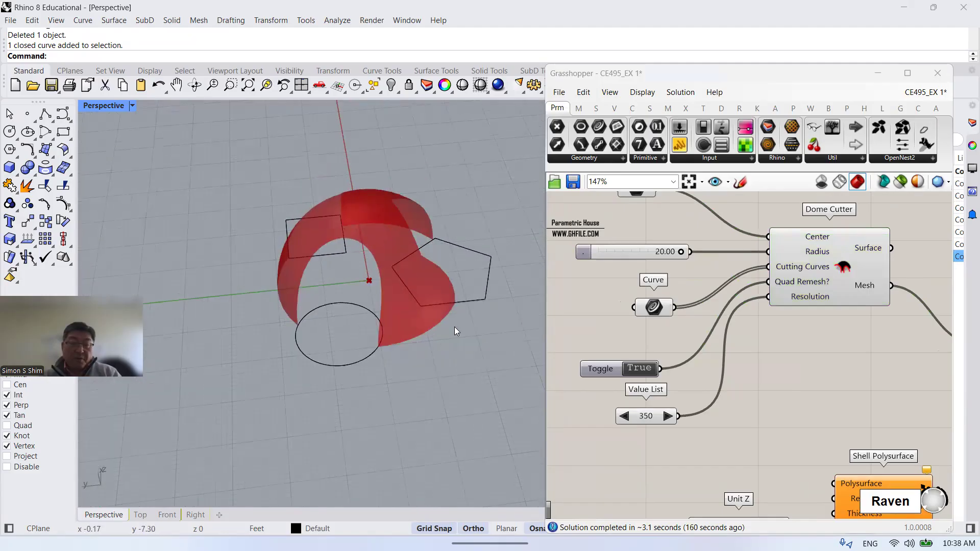
Review the cut dome preview and how the Dome Cutter's mesh output feeds the Triangulate, Quad Remesh and Deconstruct Mesh components.
scroll(409, 276, "up", 4)
scroll(227, 224, "down", 6)
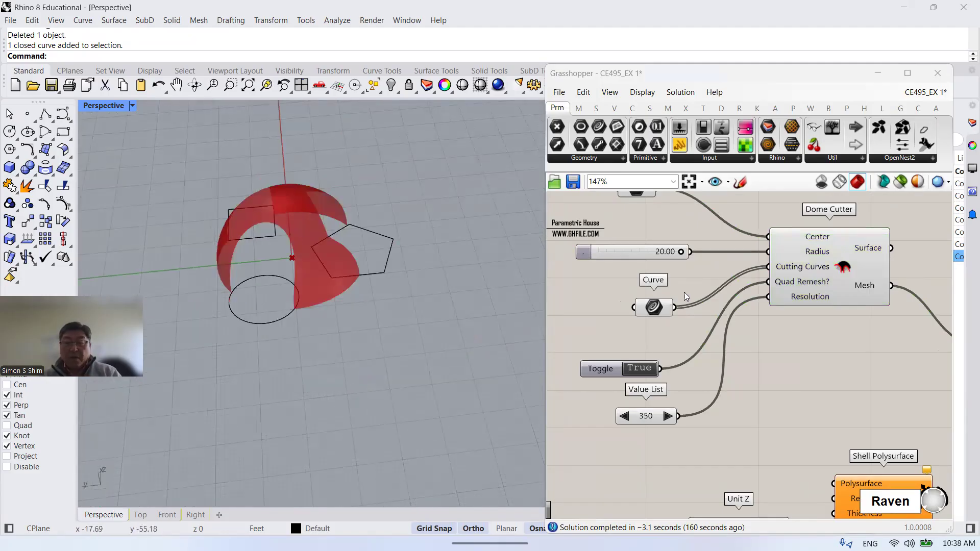
scroll(684, 292, "down", 3)
scroll(825, 314, "down", 1)
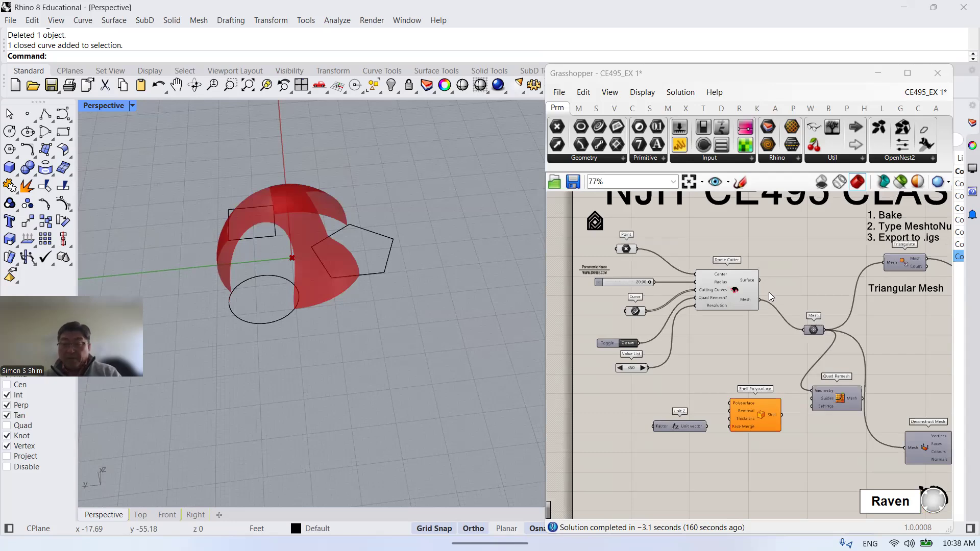
scroll(707, 285, "down", 2)
scroll(823, 285, "up", 2)
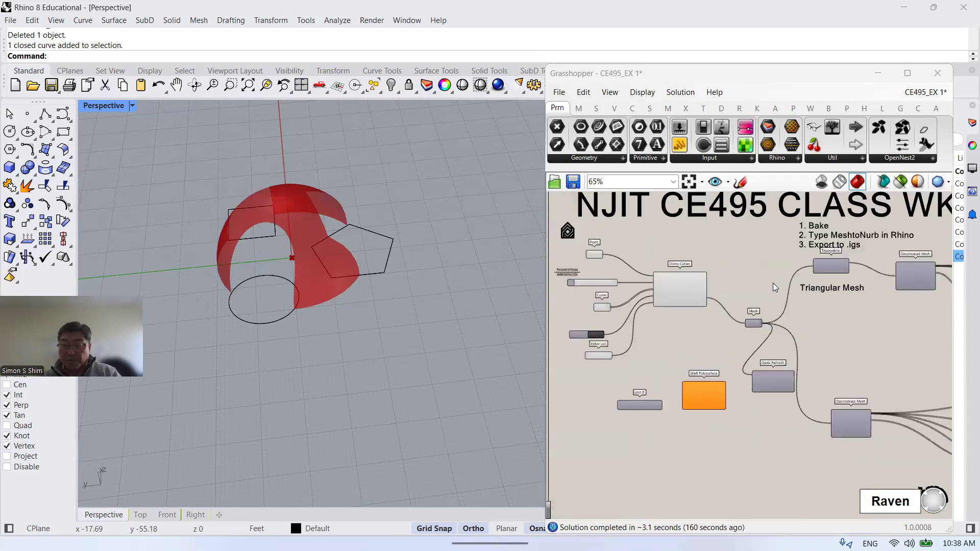
scroll(676, 282, "up", 2)
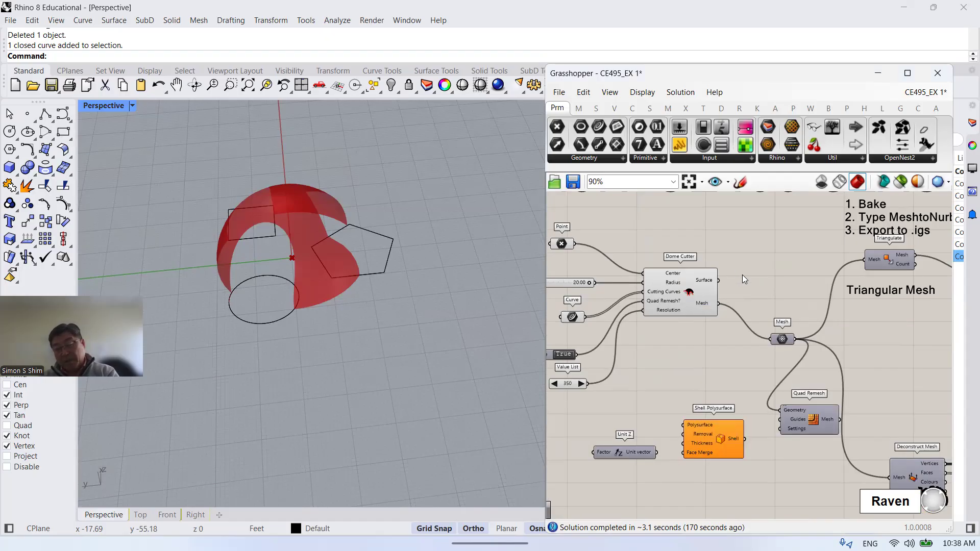
scroll(745, 289, "down", 1)
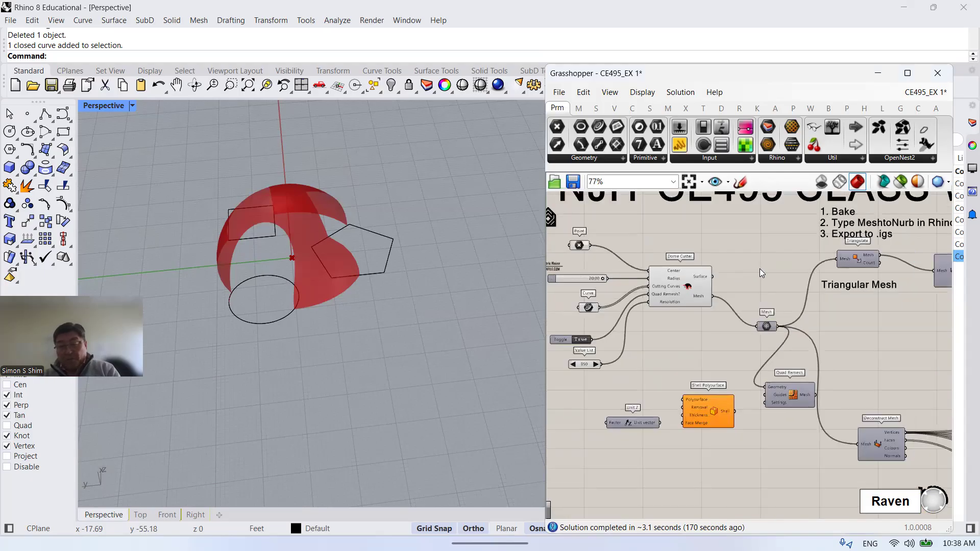
scroll(759, 269, "up", 1)
scroll(719, 307, "down", 1)
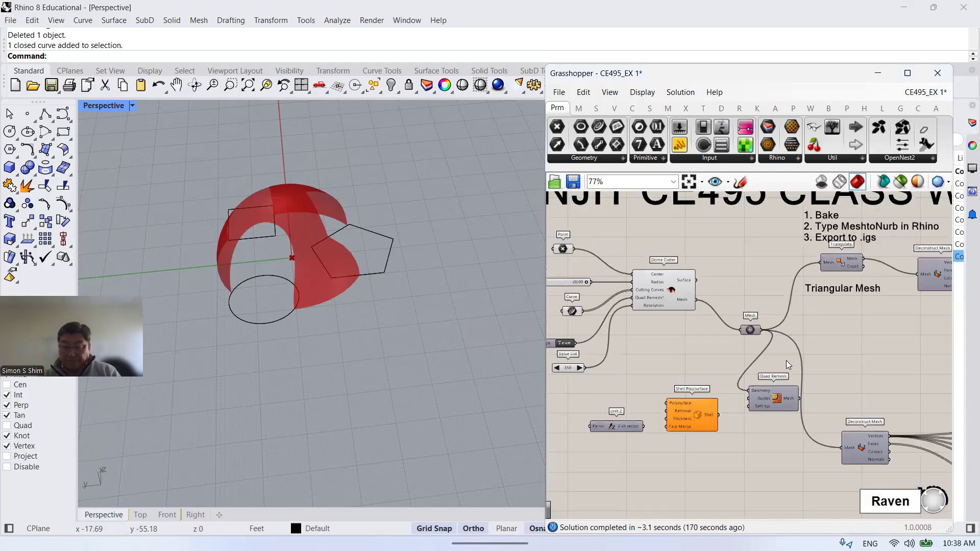
scroll(734, 360, "up", 2)
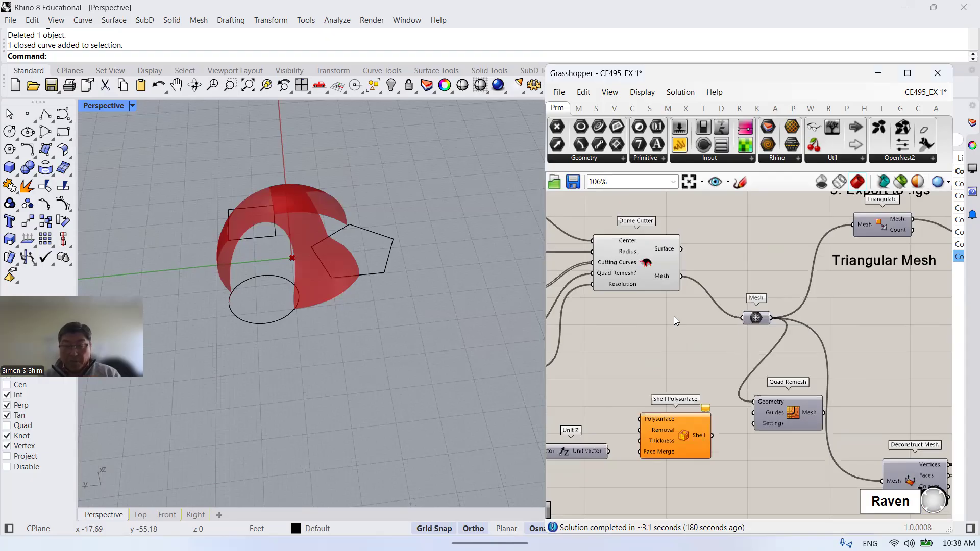
Examine the Dome Cutter component's inputs and its Surface and Mesh outputs in the Grasshopper definition.
scroll(663, 290, "down", 3)
scroll(716, 313, "up", 5)
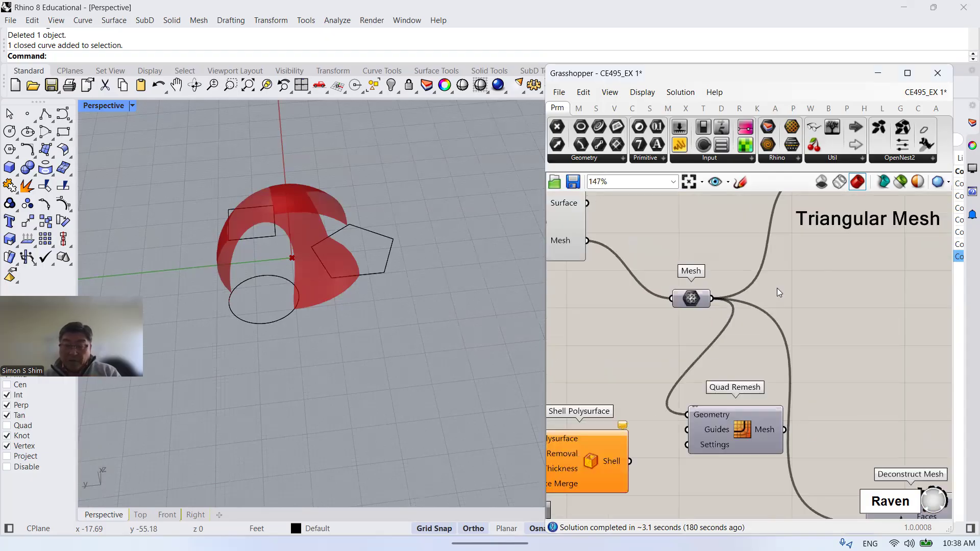
scroll(786, 289, "down", 3)
scroll(622, 213, "up", 3)
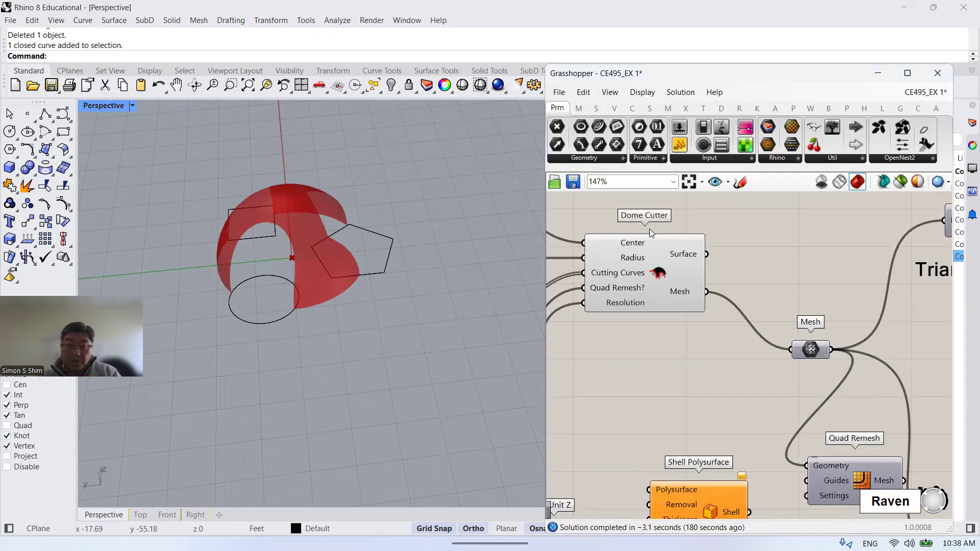
left_click(660, 271)
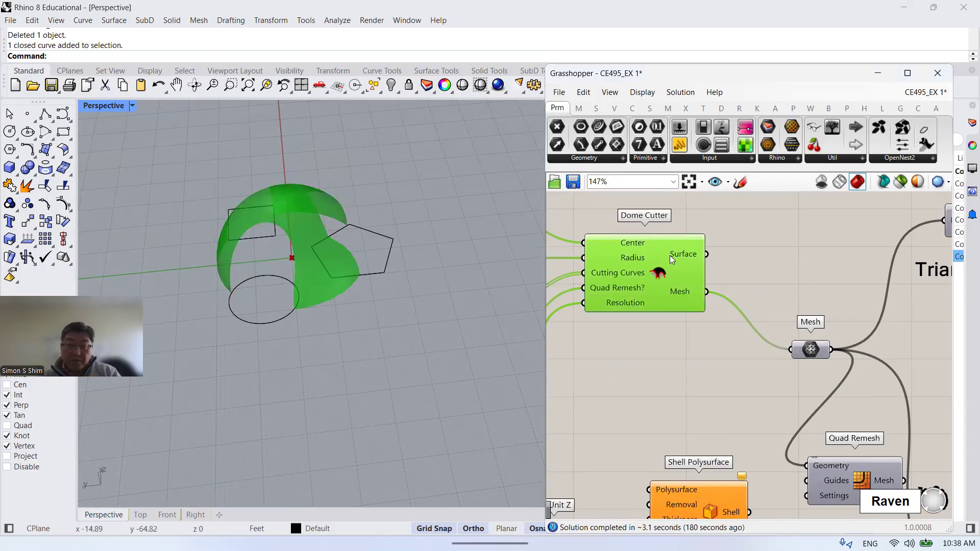
scroll(796, 282, "down", 4)
scroll(633, 341, "up", 4)
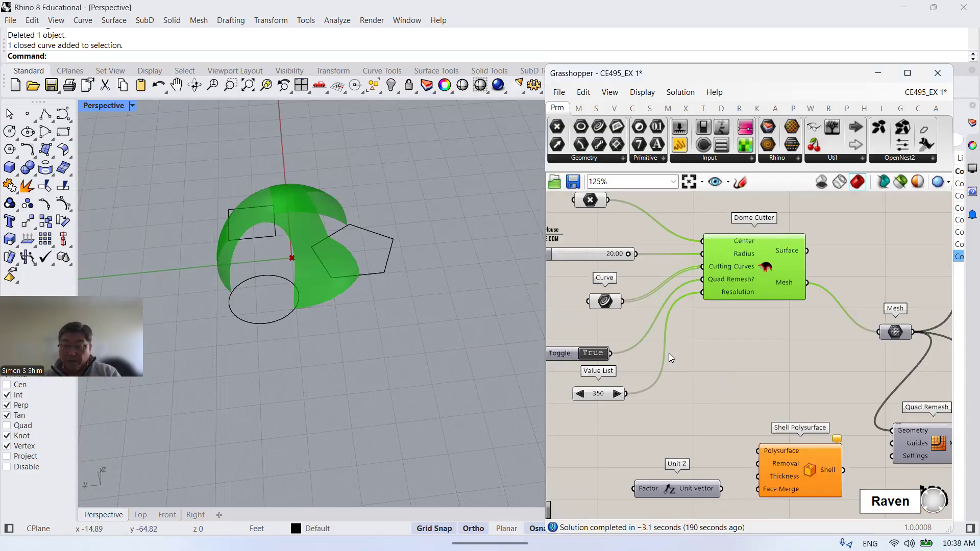
scroll(692, 270, "down", 2)
scroll(869, 281, "up", 3)
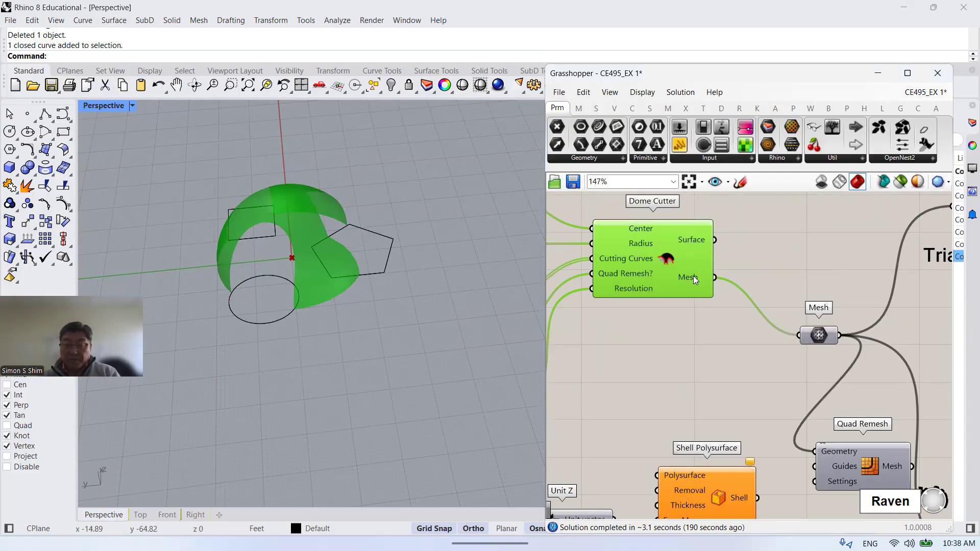
scroll(676, 275, "down", 1)
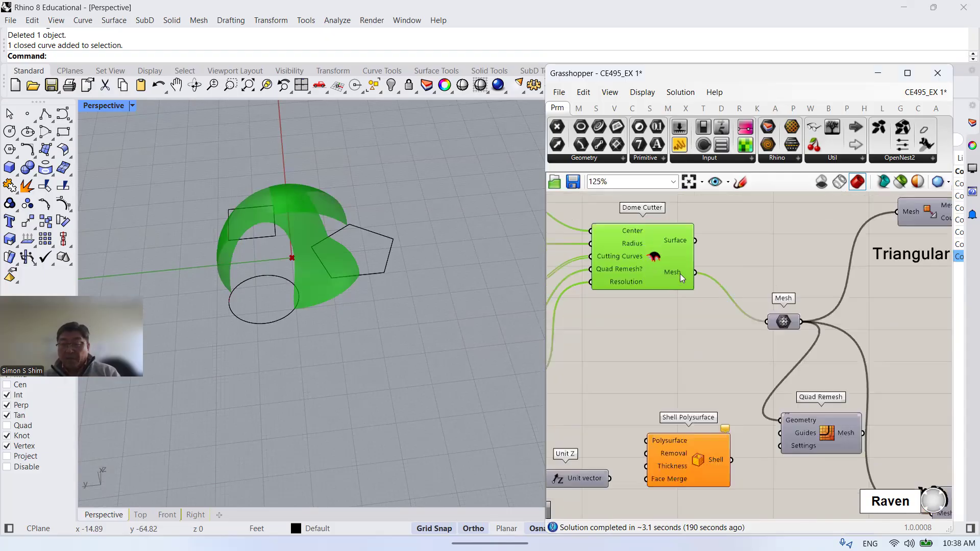
scroll(741, 292, "down", 1)
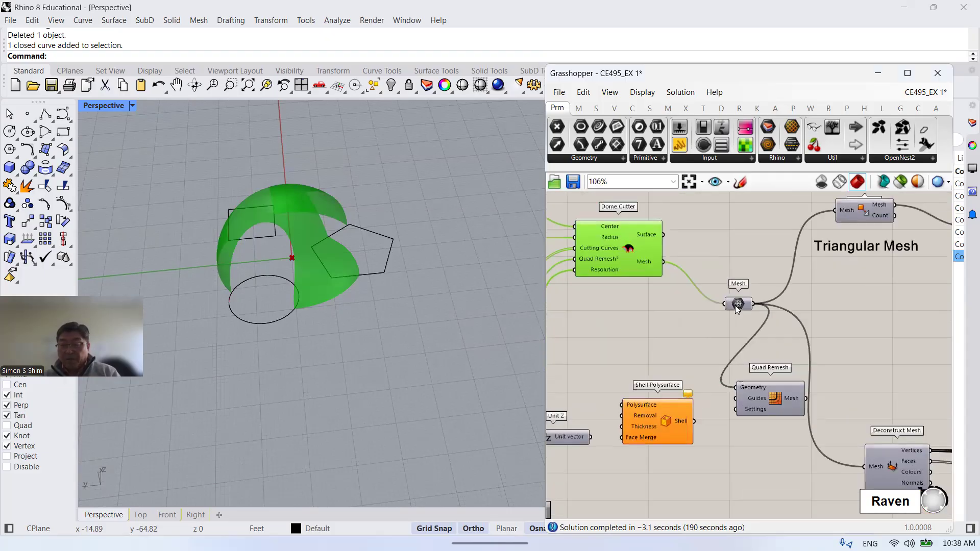
Trace the Mesh parameter's connections through the Triangular Mesh and Quad branches to their 4Point Surface components.
left_click(737, 304)
scroll(665, 277, "down", 6)
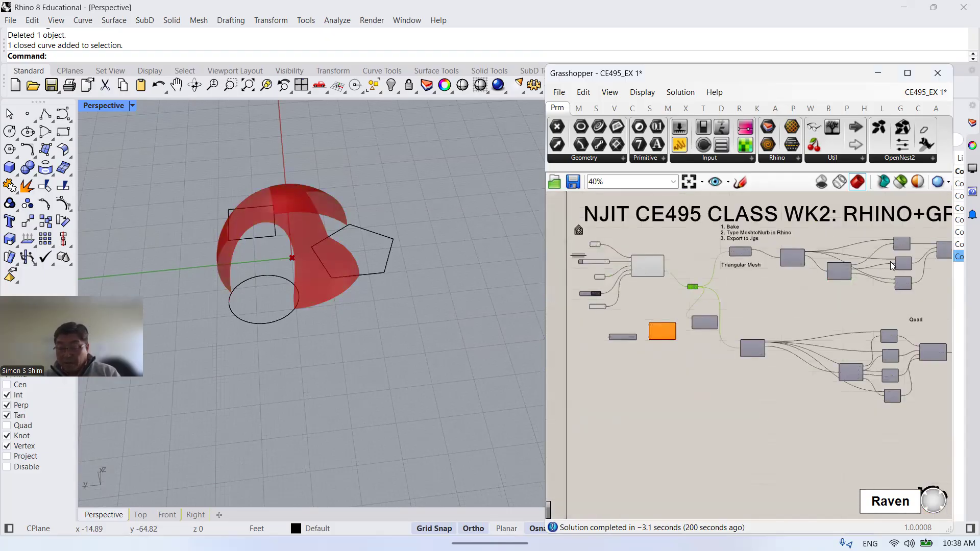
scroll(687, 284, "up", 5)
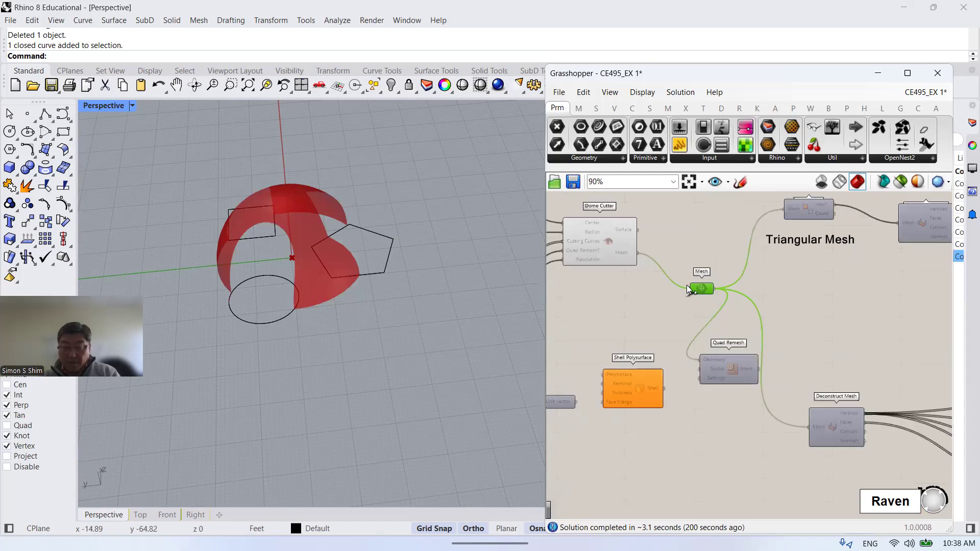
scroll(710, 292, "down", 2)
scroll(751, 270, "down", 2)
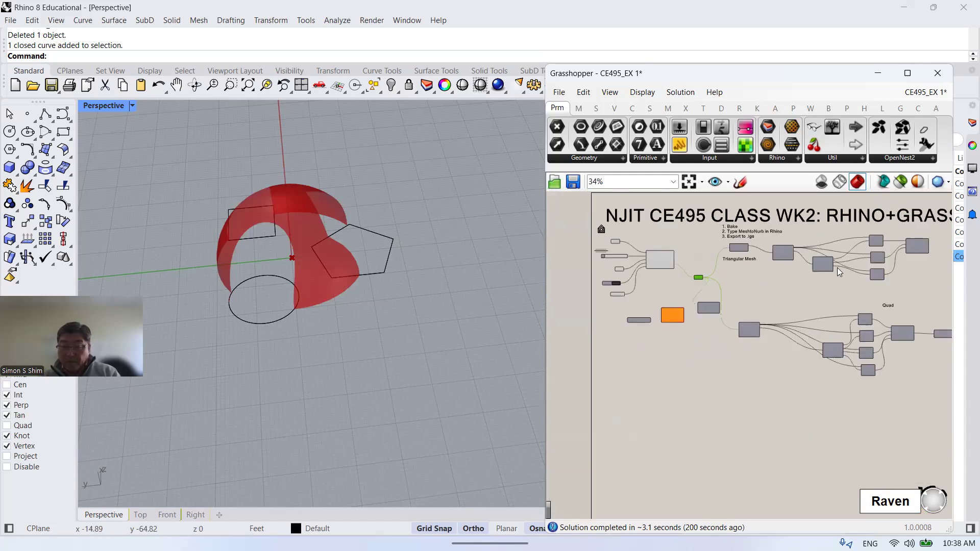
scroll(879, 248, "up", 3)
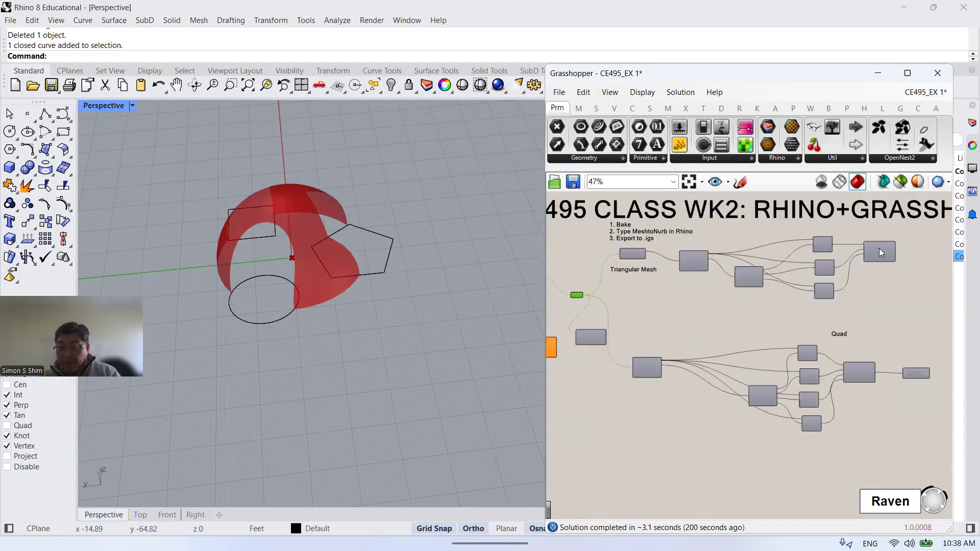
scroll(879, 247, "up", 1)
scroll(874, 236, "down", 1)
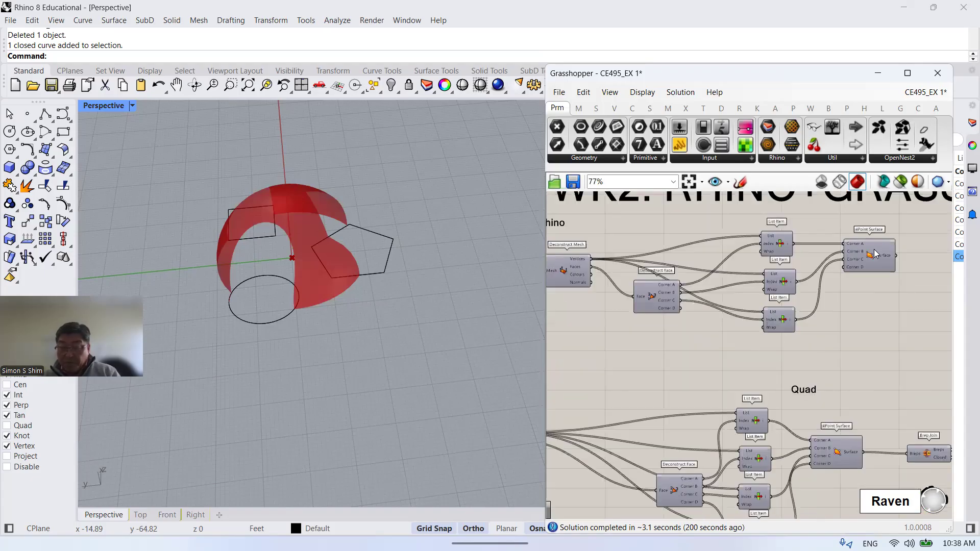
scroll(862, 254, "down", 2)
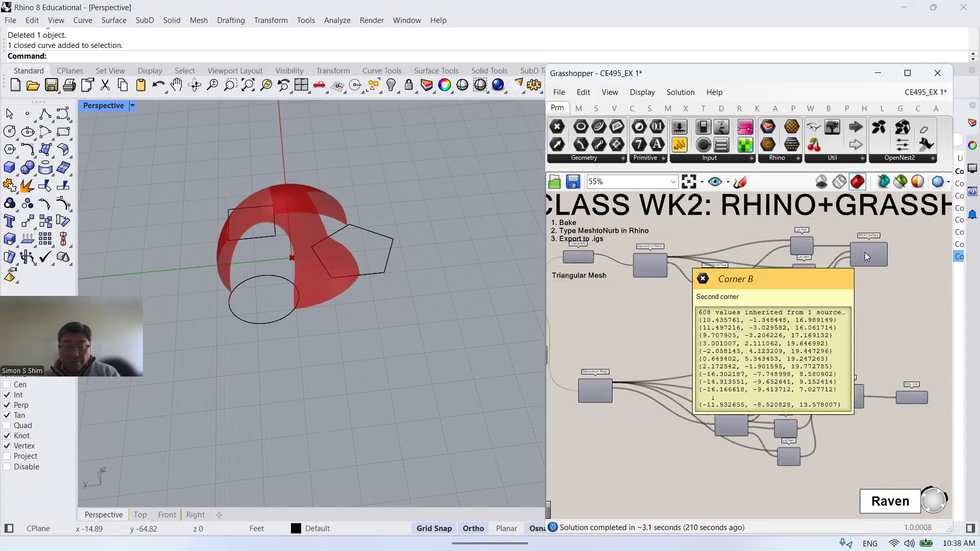
scroll(789, 259, "down", 3)
scroll(792, 263, "up", 2)
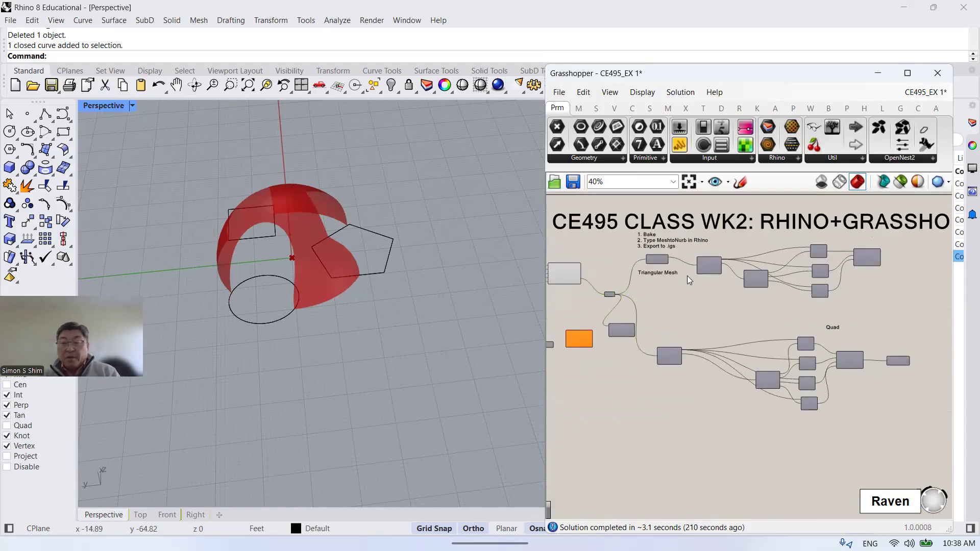
scroll(647, 265, "up", 1)
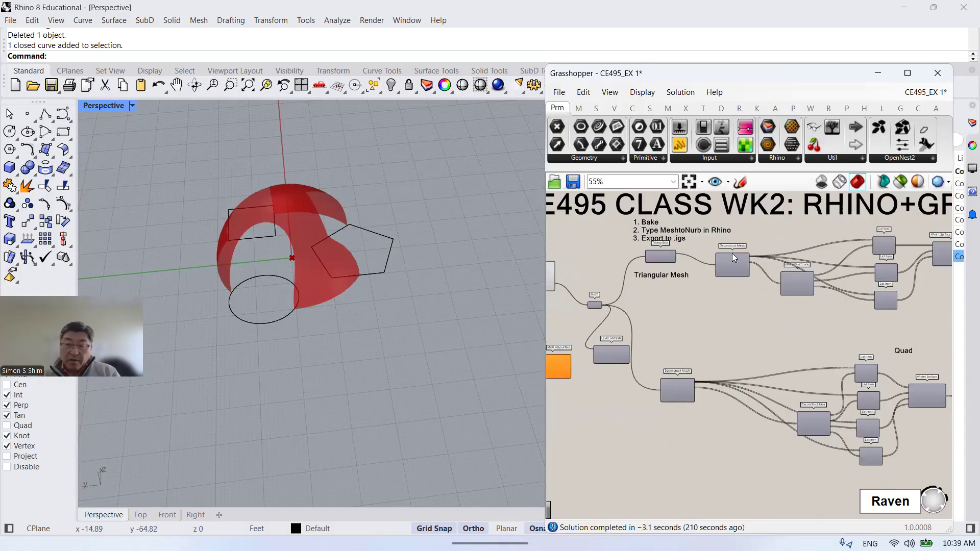
scroll(806, 272, "down", 2)
scroll(647, 276, "up", 3)
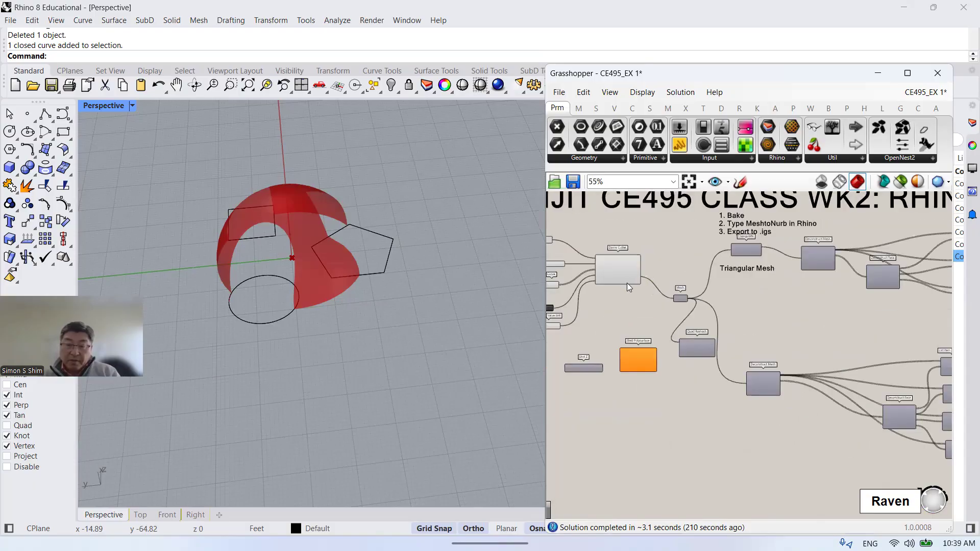
Bake the Dome Cutter component's geometry into the Rhino model.
scroll(301, 248, "up", 2)
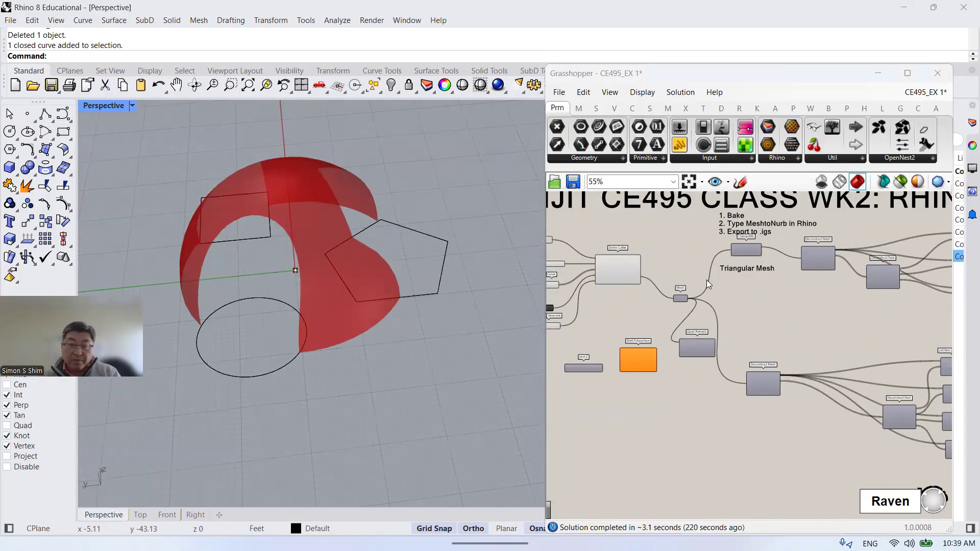
scroll(708, 284, "down", 1)
scroll(684, 268, "up", 6)
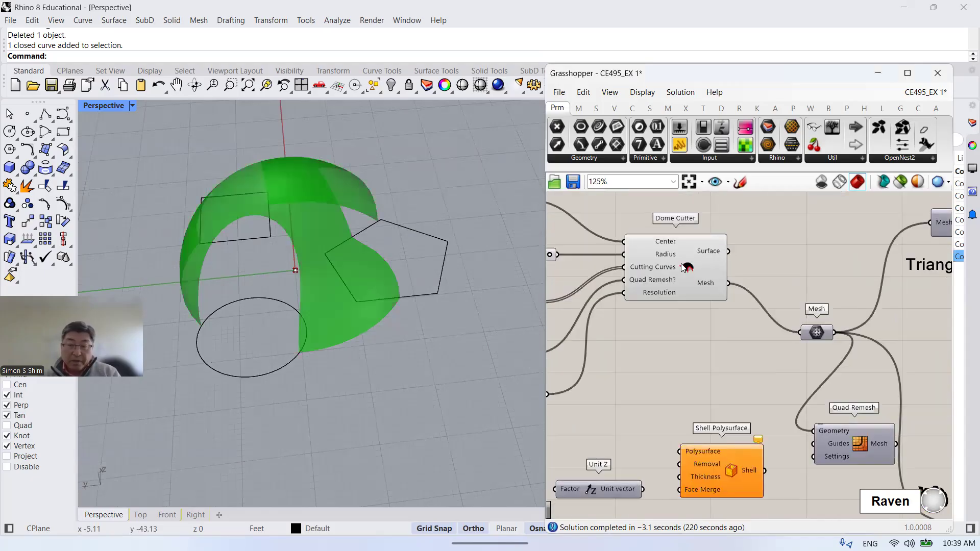
left_click(681, 263)
middle_click(681, 263)
left_click(704, 290)
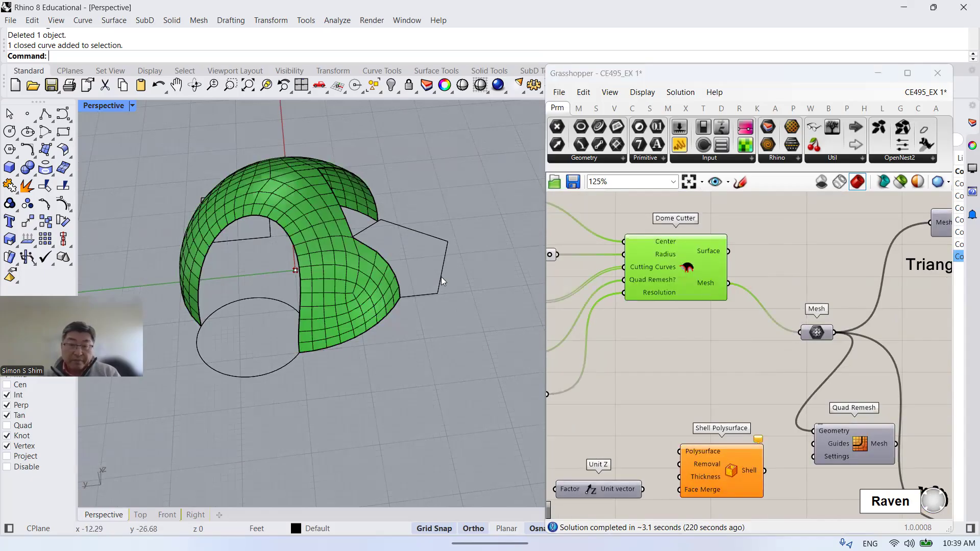
Move the baked dome mesh along the Y axis, clear of the red dome preview and its cutting curves.
left_click(339, 209)
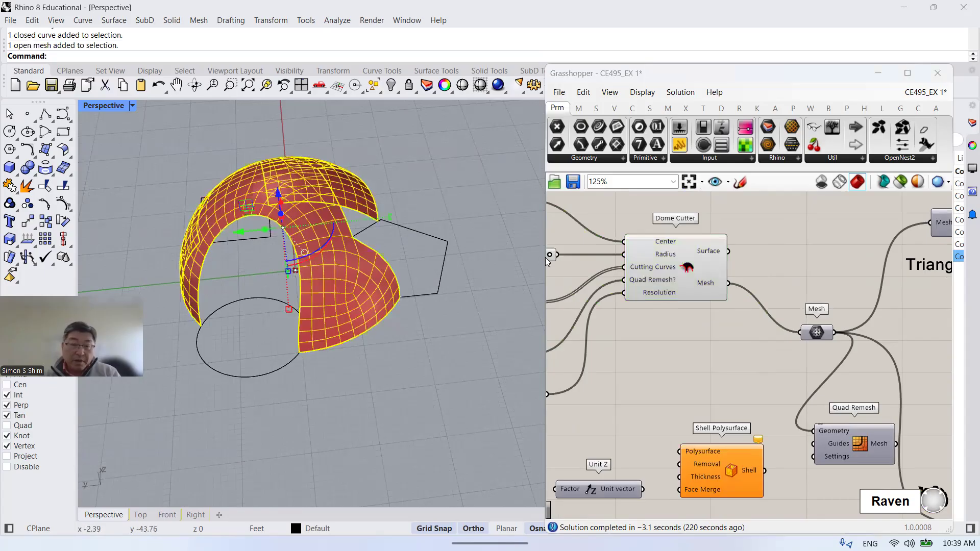
scroll(546, 257, "down", 3)
scroll(400, 258, "down", 9)
scroll(409, 258, "up", 2)
mouse_move(411, 261)
right_mouse_down()
mouse_move(372, 255)
mouse_move(406, 244)
right_mouse_up()
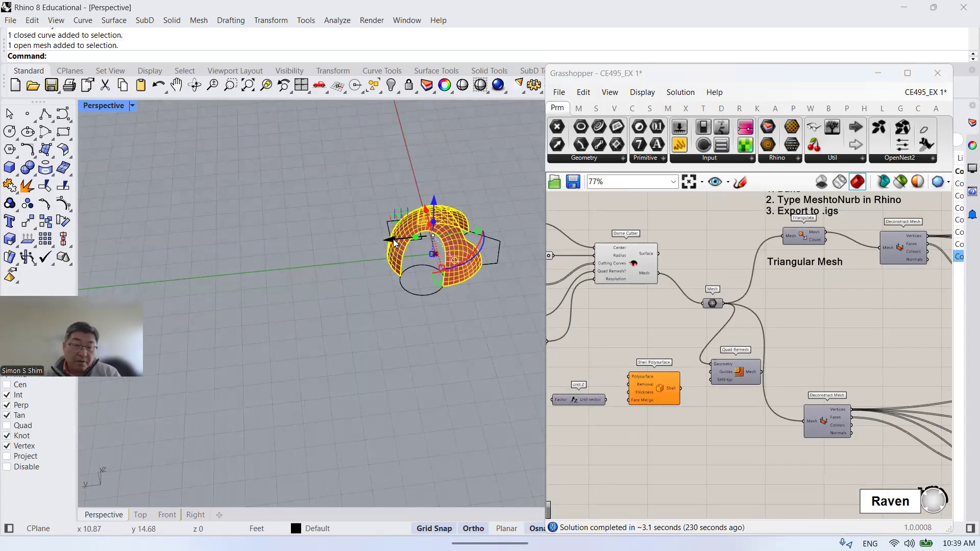
left_click_drag(394, 243, 210, 237)
scroll(321, 315, "up", 3)
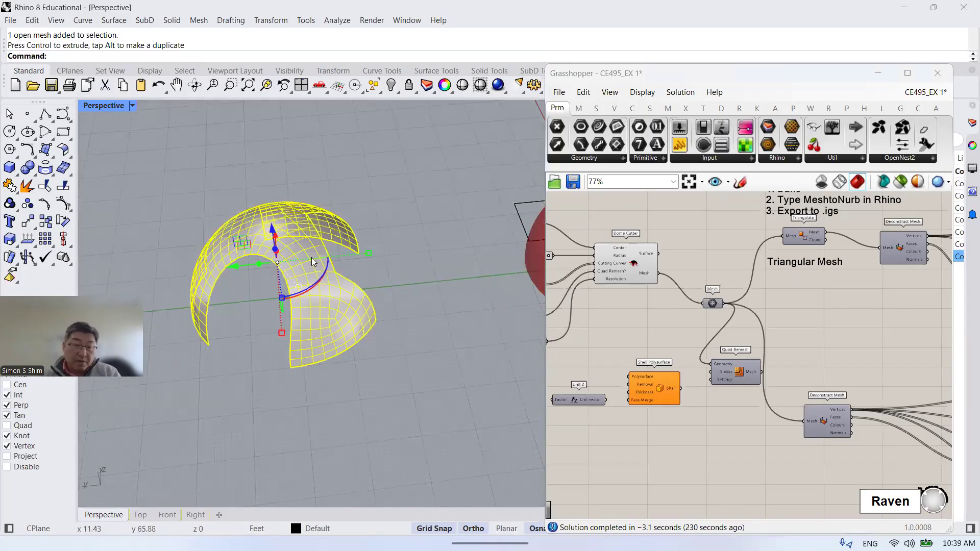
Minimize the Grasshopper window and deselect the moved dome mesh.
left_click(366, 285)
left_click(301, 240)
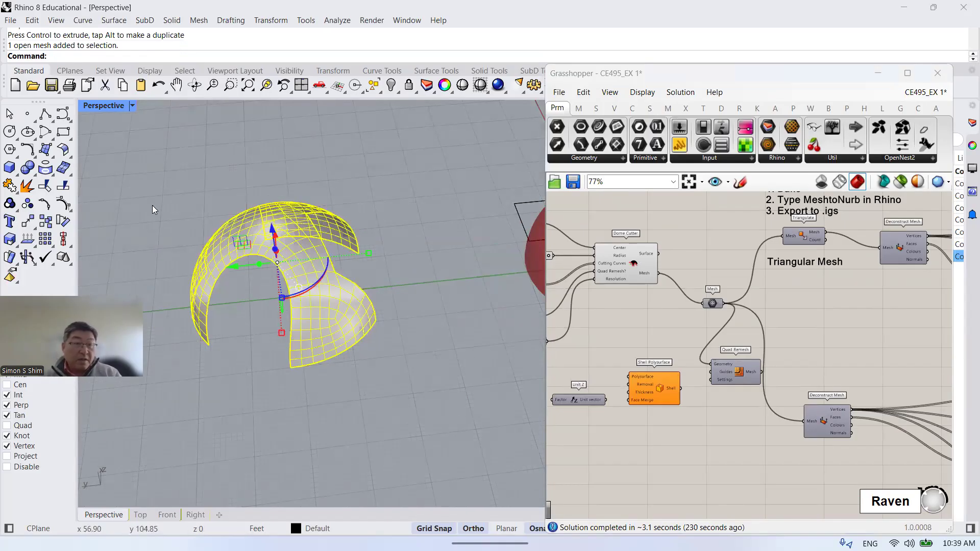
left_click(878, 73)
scroll(652, 195, "down", 4)
left_click(474, 243)
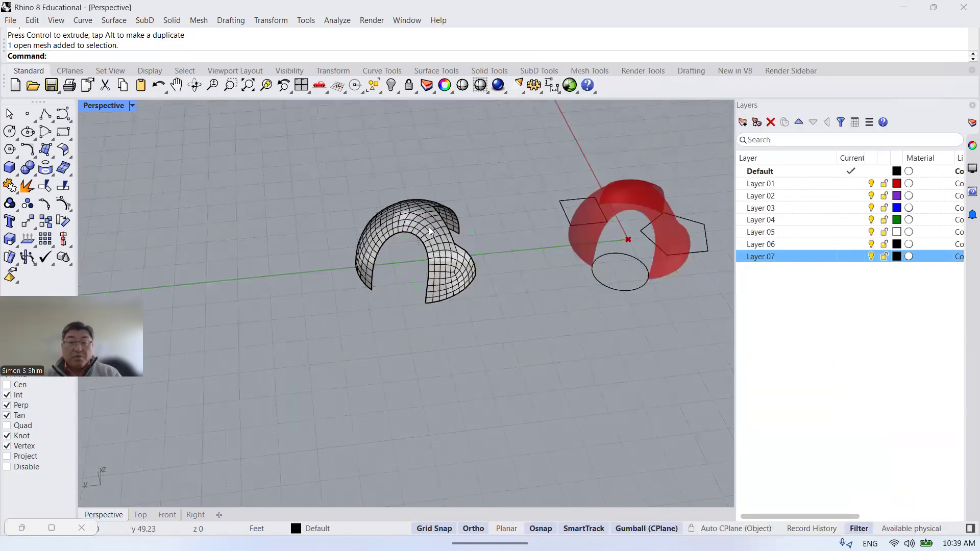
Convert the baked dome mesh into a NURBS polysurface with the MeshToNURB command.
scroll(429, 227, "up", 4)
right_click_drag(478, 229, 415, 248)
left_click(407, 246)
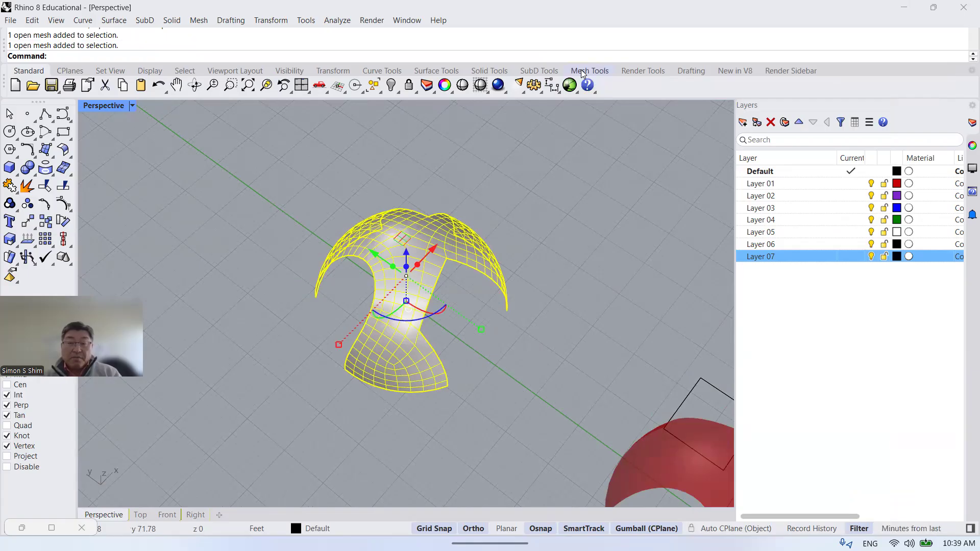
type("M")
key("BackSpace")
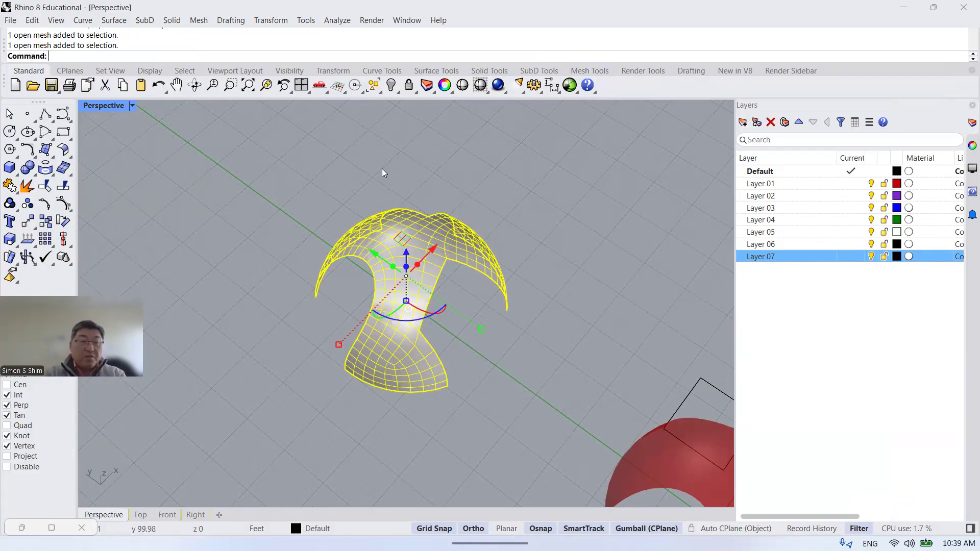
type("eshToNURB")
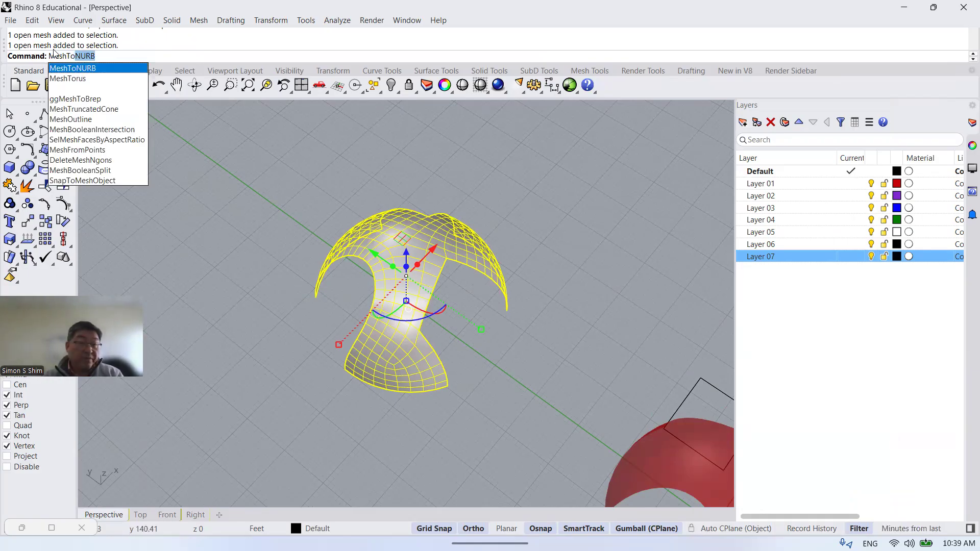
left_click(98, 70)
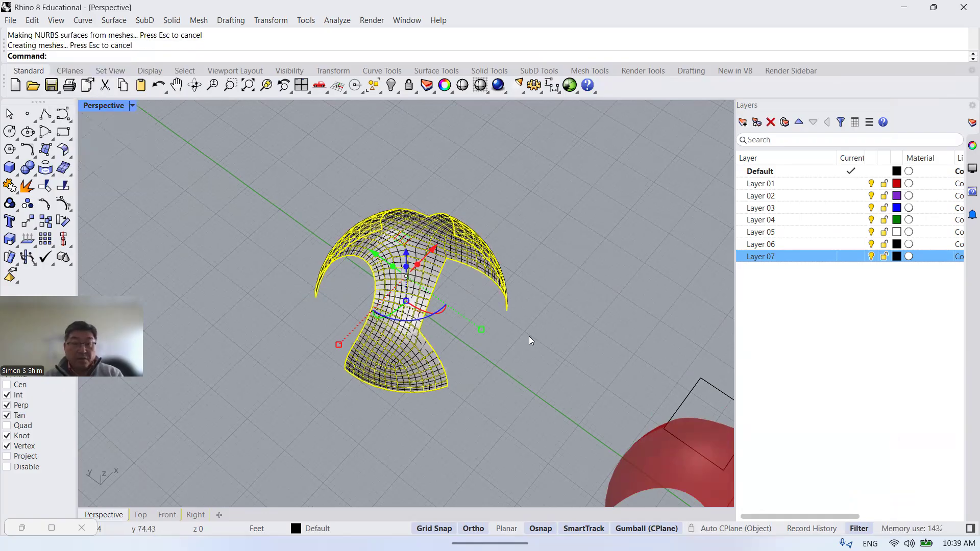
Select the NURBS polysurface and move it in the negative X direction, clear of the original dome mesh.
left_click(442, 307)
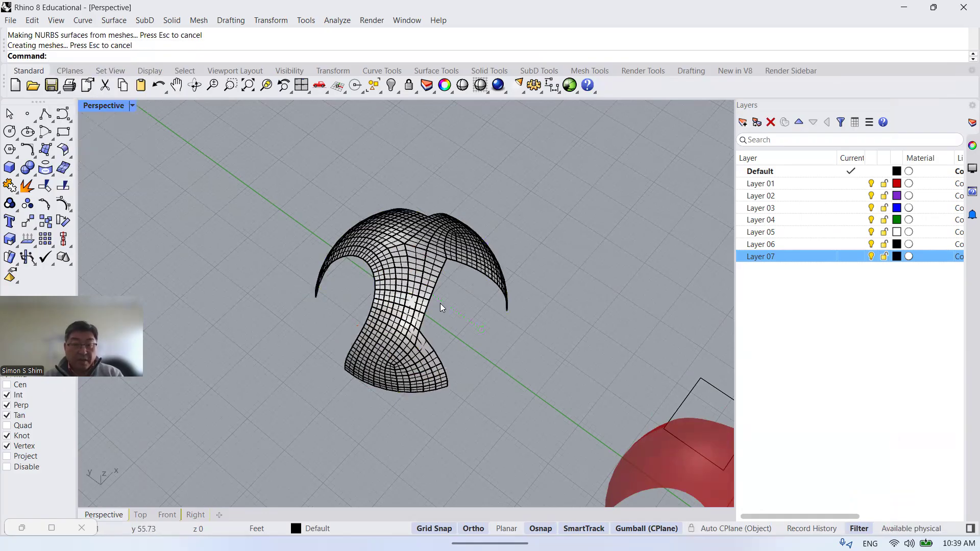
left_click(411, 266)
scroll(630, 262, "down", 4)
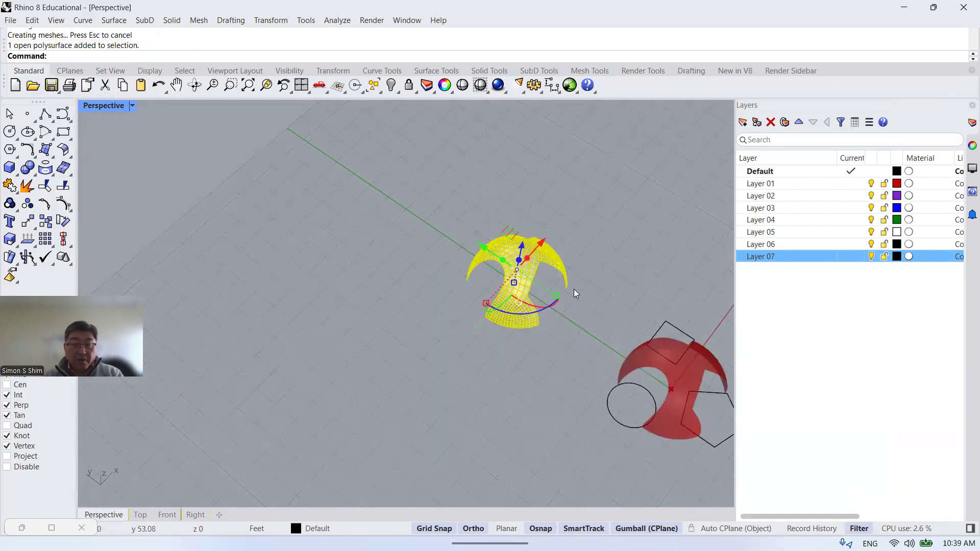
scroll(574, 290, "up", 4)
scroll(531, 277, "down", 6)
left_click(532, 278)
scroll(525, 257, "up", 2)
left_click(515, 247)
scroll(519, 249, "up", 2)
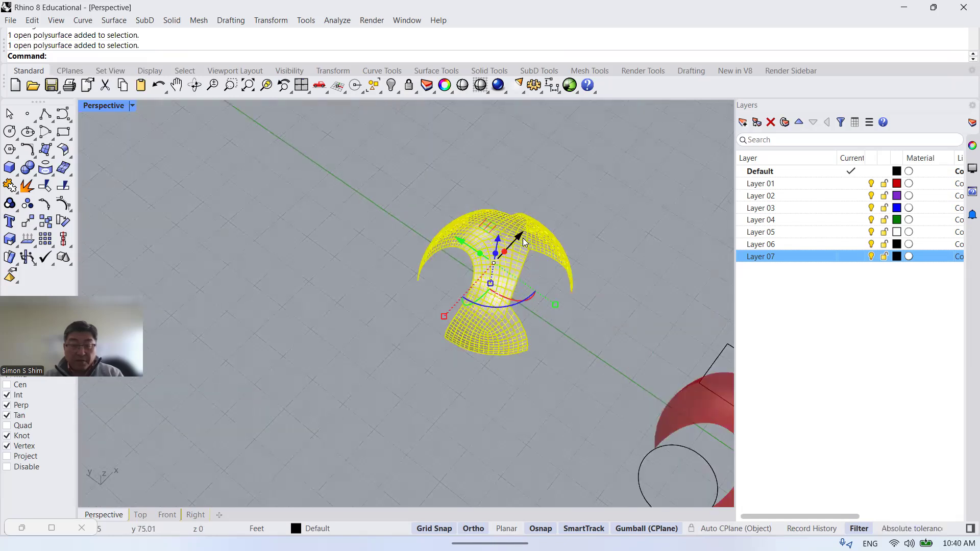
left_click(524, 274)
left_click(507, 258)
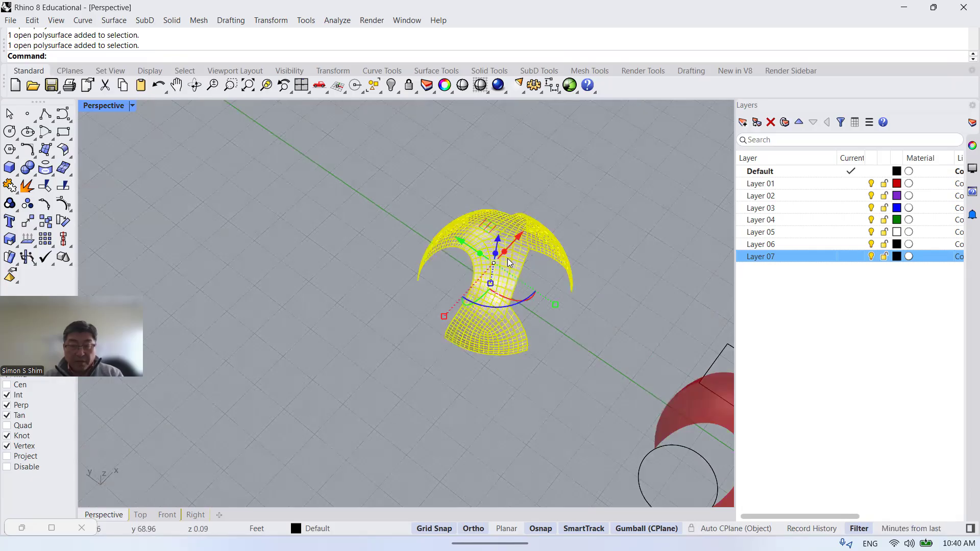
left_click_drag(522, 238, 324, 319)
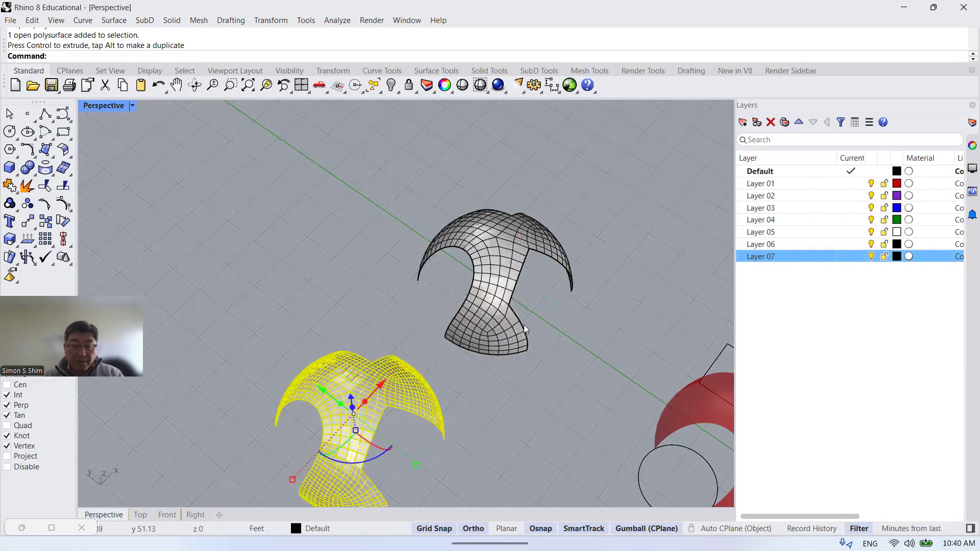
Compare the converted polysurface with the original dome mesh side by side, and clear the selection.
left_click(524, 327)
scroll(485, 349, "down", 5)
right_click_drag(477, 355, 366, 279)
left_click(367, 279)
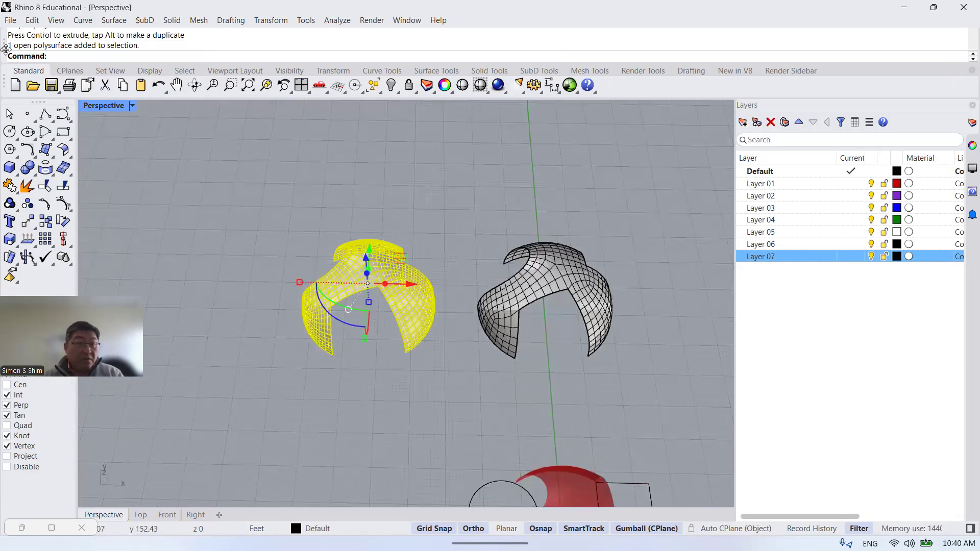
key("Escape")
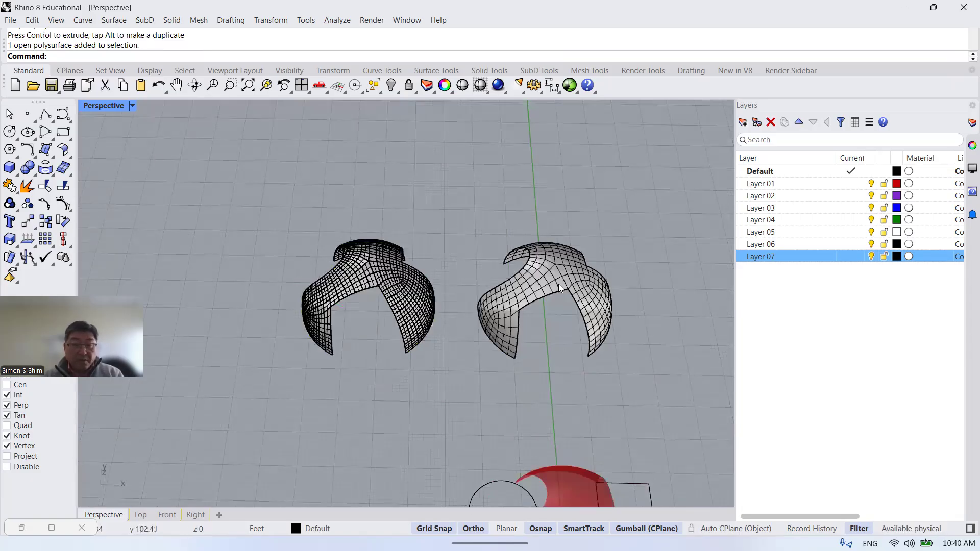
Select each dome in turn to check whether it is a mesh or a polysurface, clearing the selection after each check.
left_click(558, 284)
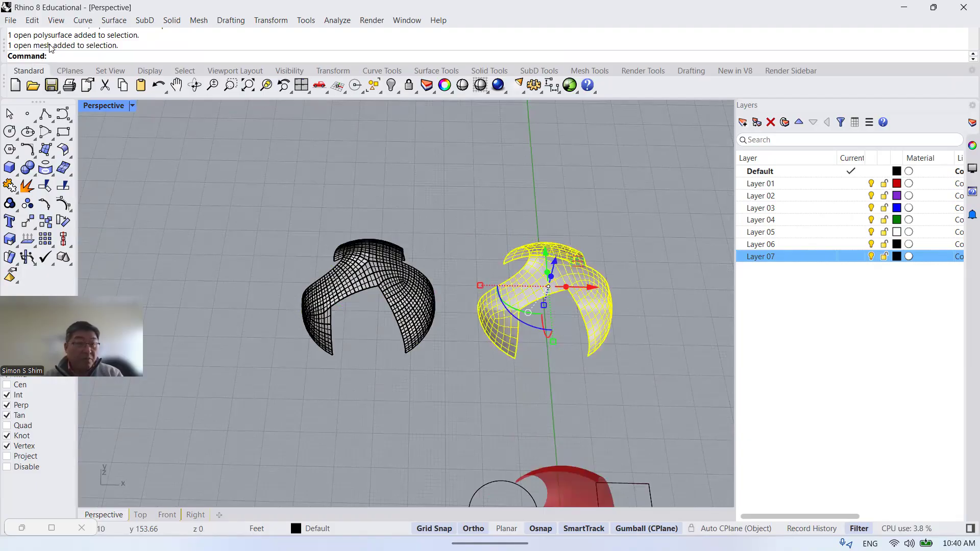
key("Escape")
left_click(358, 293)
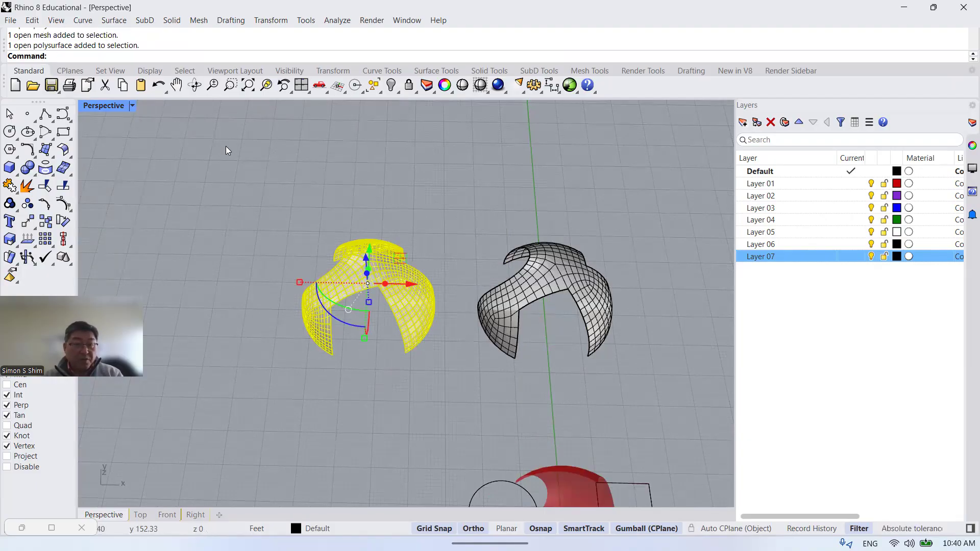
key("Escape")
scroll(387, 336, "up", 3)
left_click(372, 255)
key("Escape")
left_click(399, 261)
key("Escape")
right_click_drag(467, 330, 573, 390)
Delete the moved NURBS polysurface copy, keeping the original dome mesh.
left_click(453, 314)
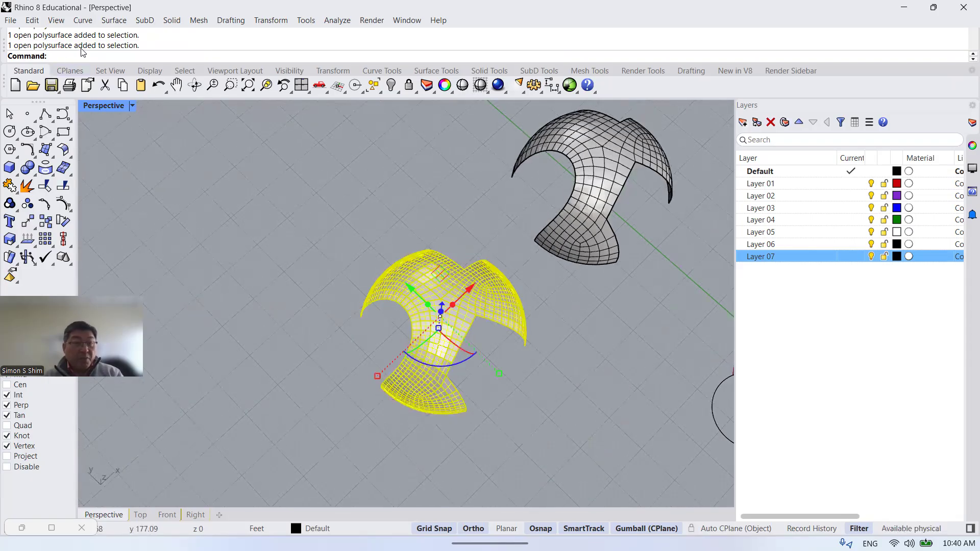
scroll(510, 339, "down", 2)
right_click_drag(510, 340, 362, 269, "shift")
right_click_drag(400, 242, 309, 183)
scroll(373, 314, "down", 4)
scroll(409, 199, "up", 2)
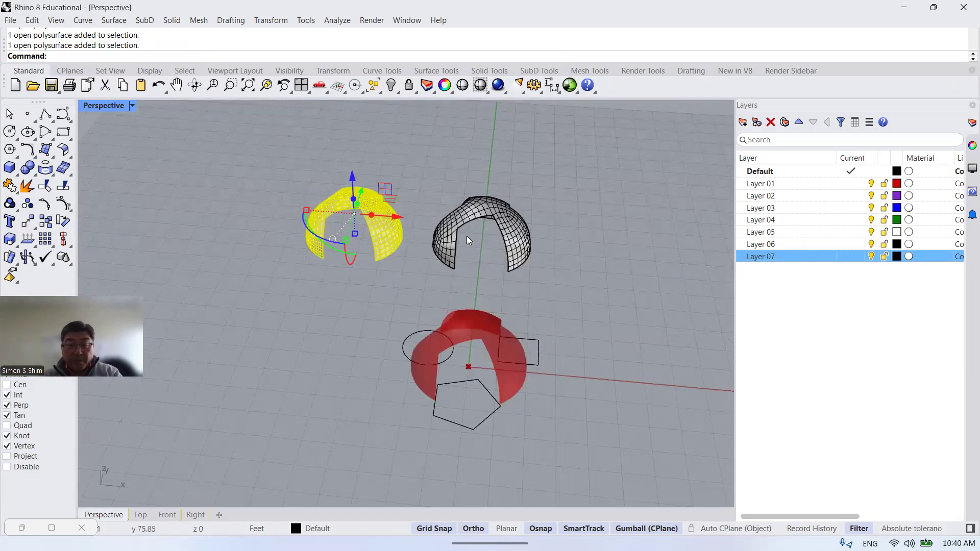
scroll(479, 237, "up", 2)
scroll(562, 281, "down", 2)
scroll(510, 281, "up", 2)
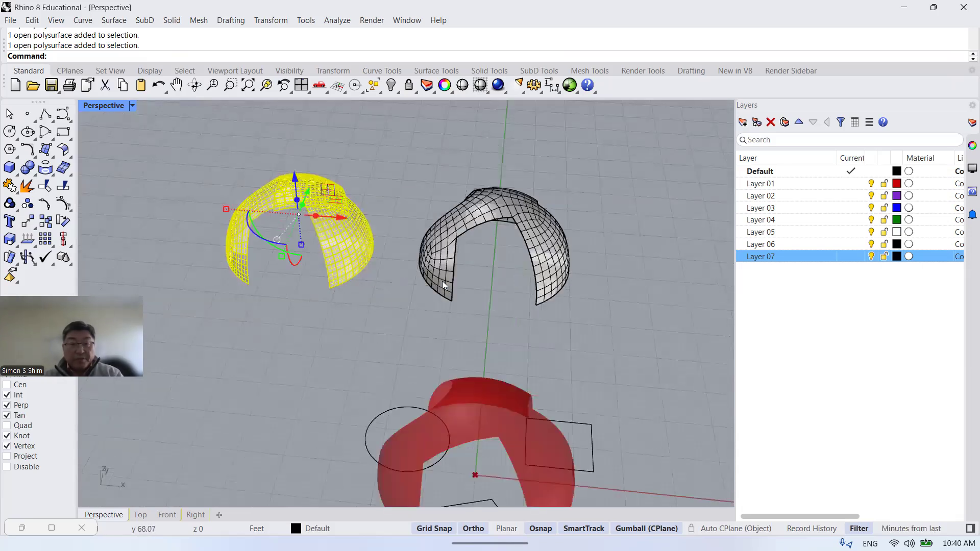
left_click(368, 217)
left_click(361, 219)
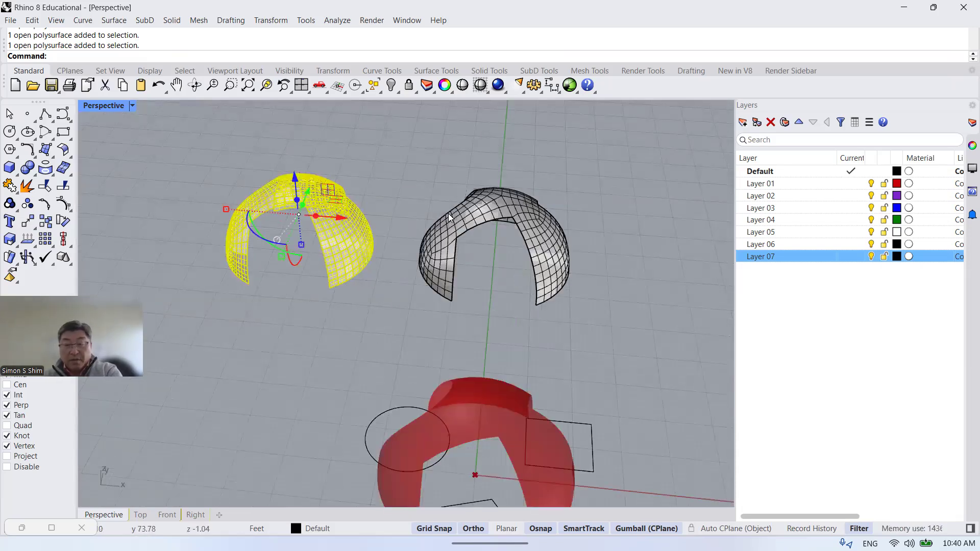
key("Delete")
Convert the remaining dome mesh into a NURBS polysurface with the MeshToNURB command.
scroll(537, 220, "up", 4)
scroll(338, 222, "down", 6)
right_click_drag(467, 290, 602, 314)
left_click(373, 248)
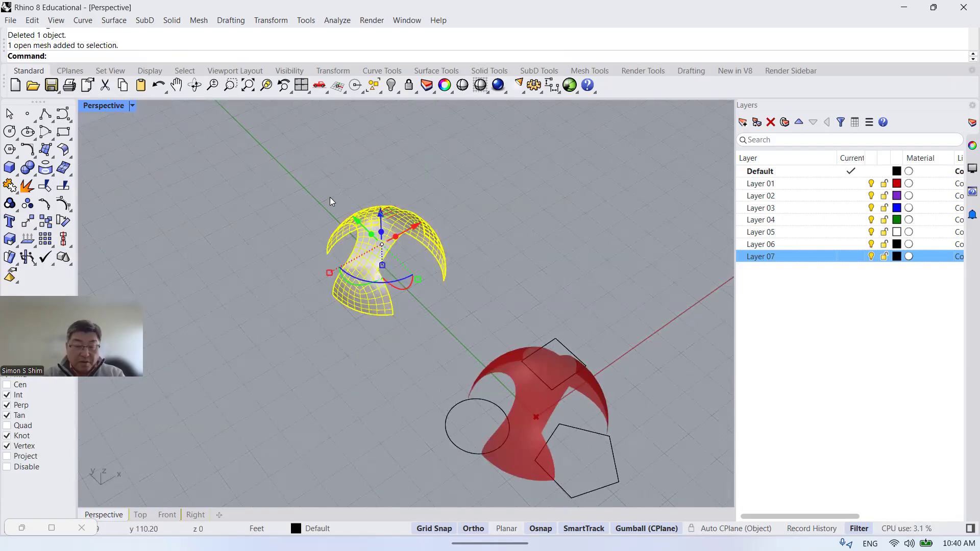
type("eshToNURB")
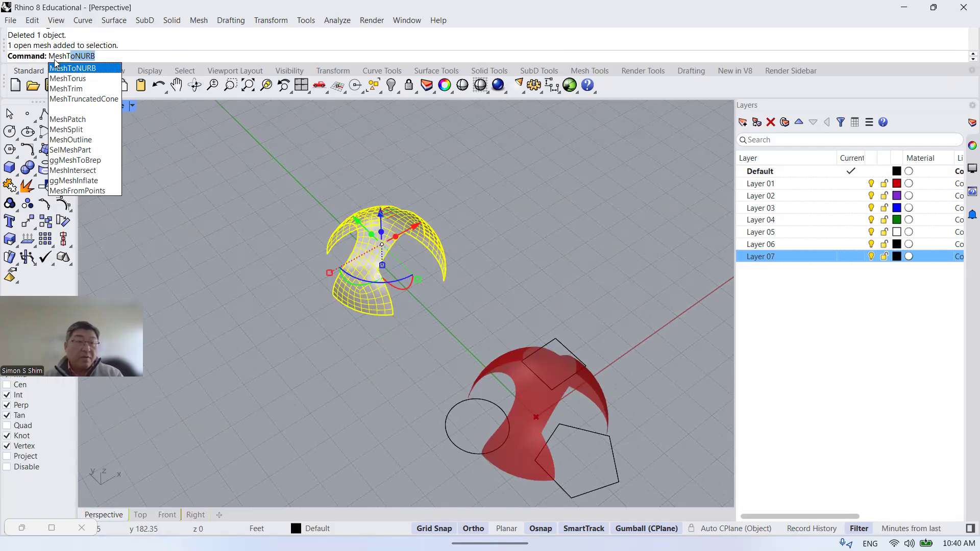
left_click(93, 68)
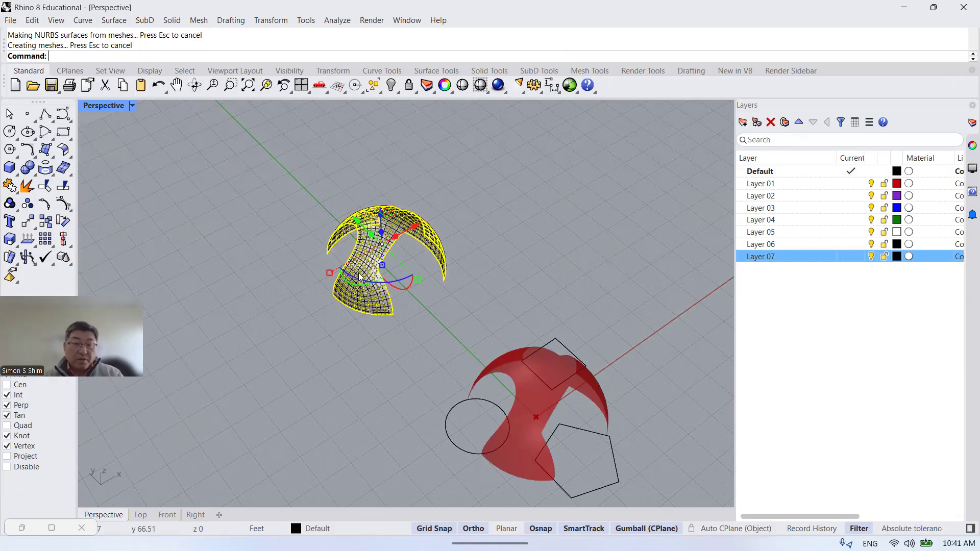
Move the original dome mesh in the negative X direction, clear of the new polysurface, and clear the selection.
scroll(381, 264, "up", 6)
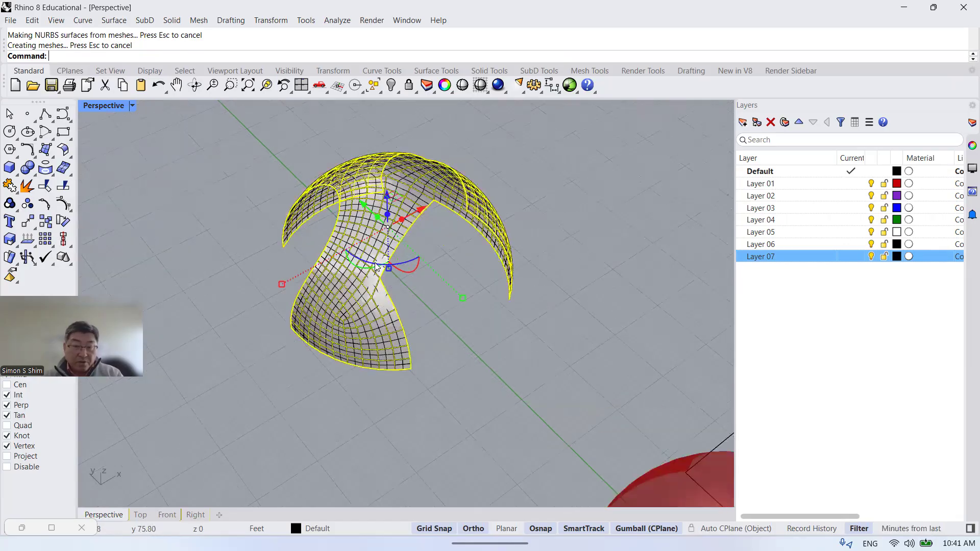
scroll(472, 256, "down", 5)
right_click_drag(510, 276, 471, 271)
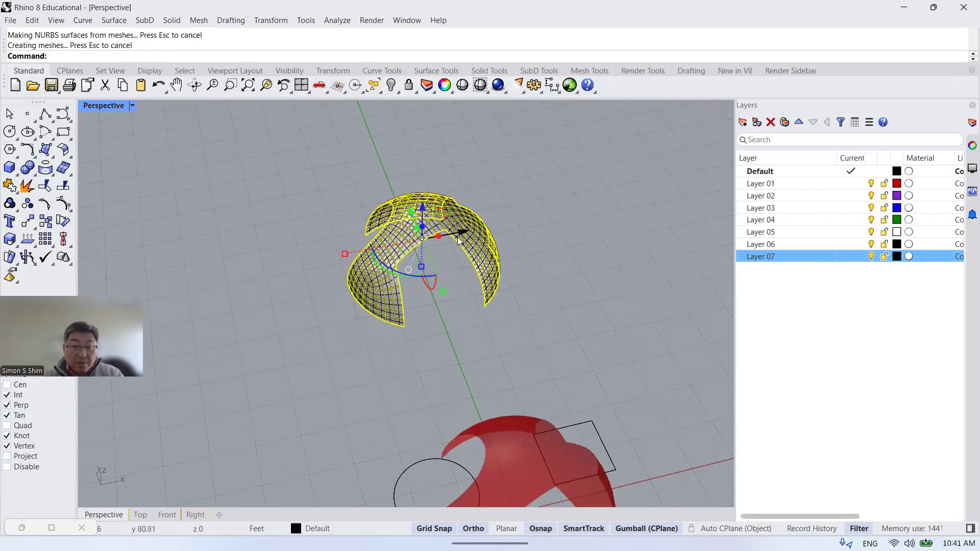
left_click_drag(460, 233, 233, 271)
scroll(272, 326, "down", 6)
left_click(419, 287)
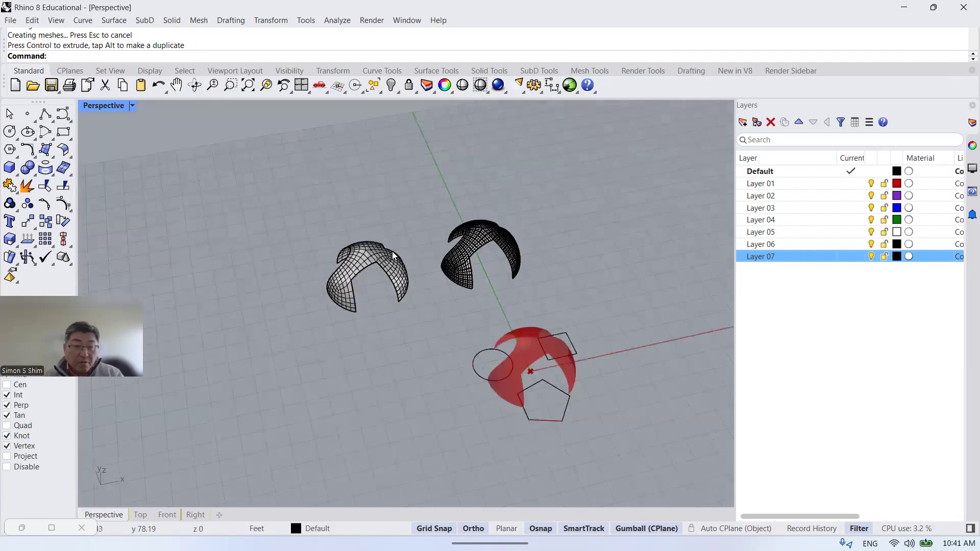
Check the object type of the moved dome and of the dome left in place, clearing the selection after each check.
scroll(378, 249, "up", 6)
left_click(343, 264)
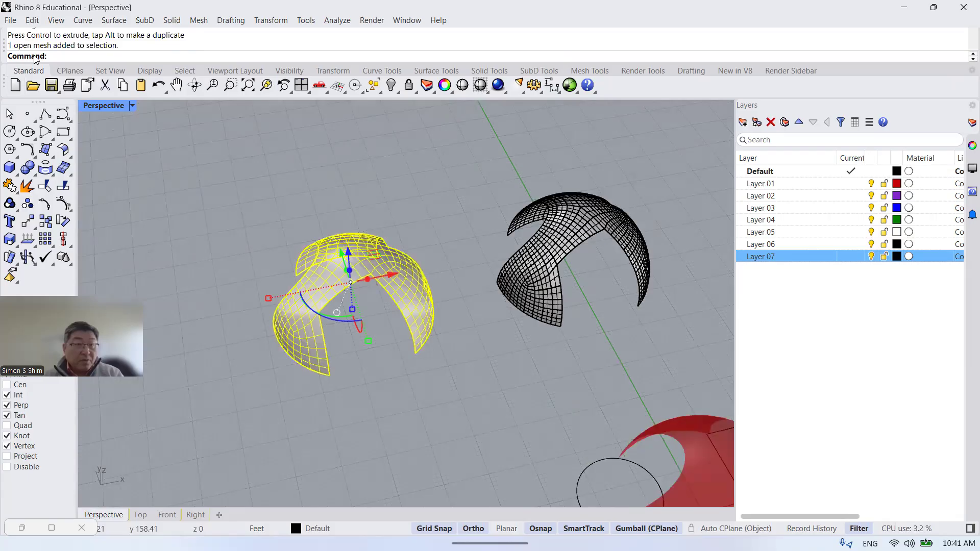
key("Escape")
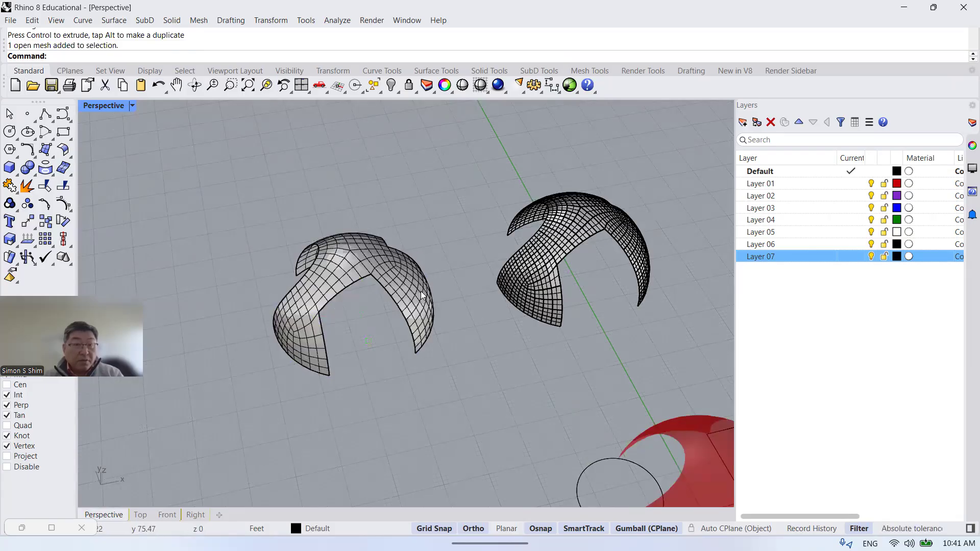
left_click(421, 292)
left_click(177, 183)
scroll(177, 183, "down", 4)
scroll(477, 214, "up", 4)
left_click(413, 204)
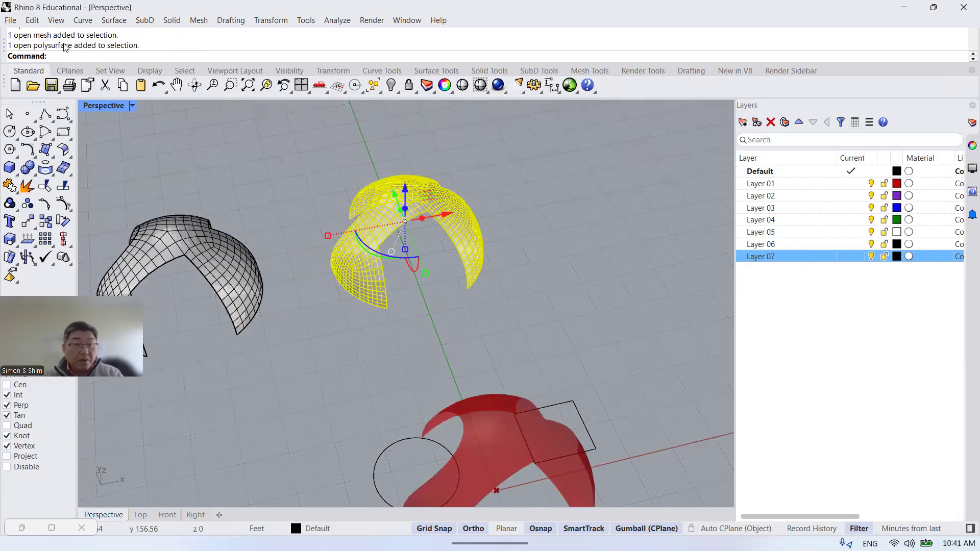
key("Escape")
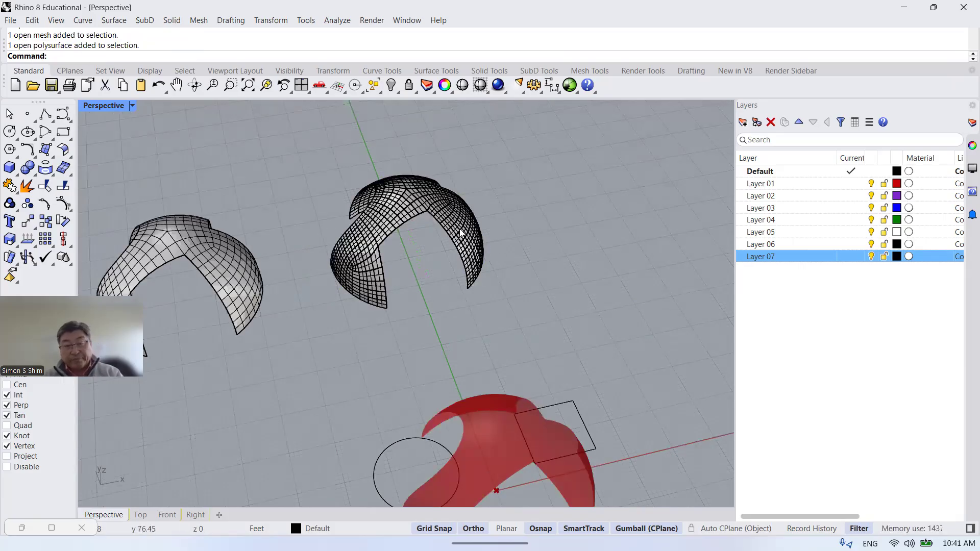
Examine the faces and edges of the unmoved NURBS polysurface up close and from several angles.
scroll(461, 233, "down", 4)
left_click(460, 232)
scroll(440, 246, "up", 4)
left_click(434, 261)
scroll(383, 223, "up", 4)
scroll(397, 223, "up", 5)
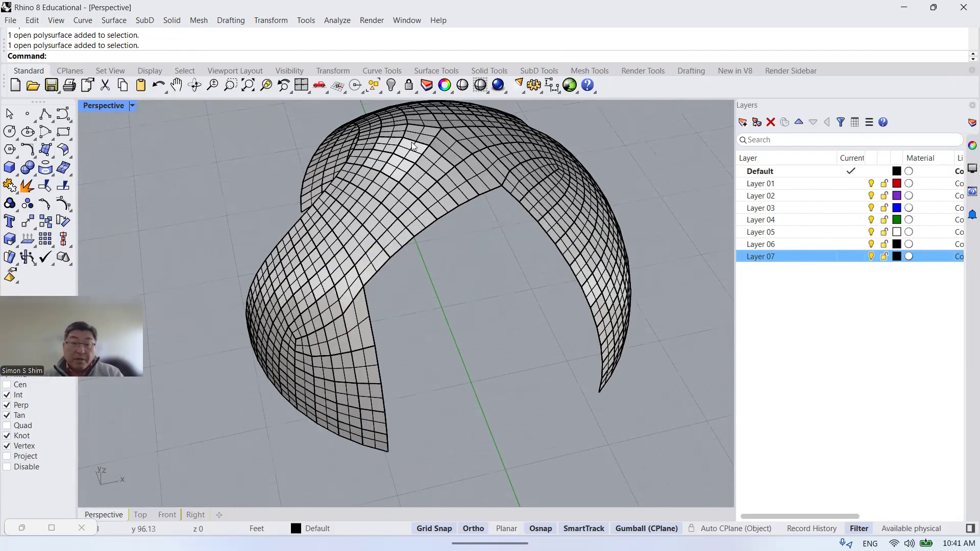
scroll(396, 146, "down", 2)
left_click(399, 151)
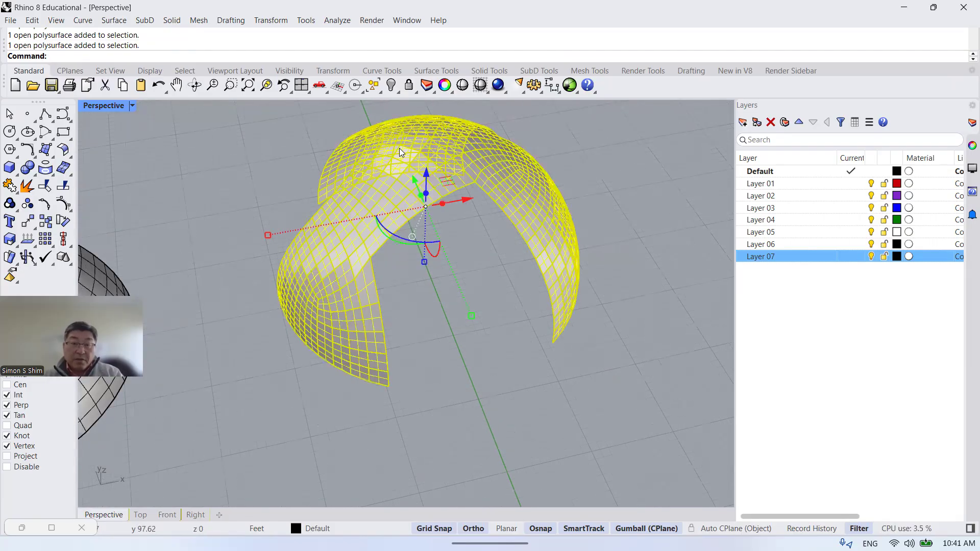
left_click(437, 307)
scroll(359, 255, "up", 6)
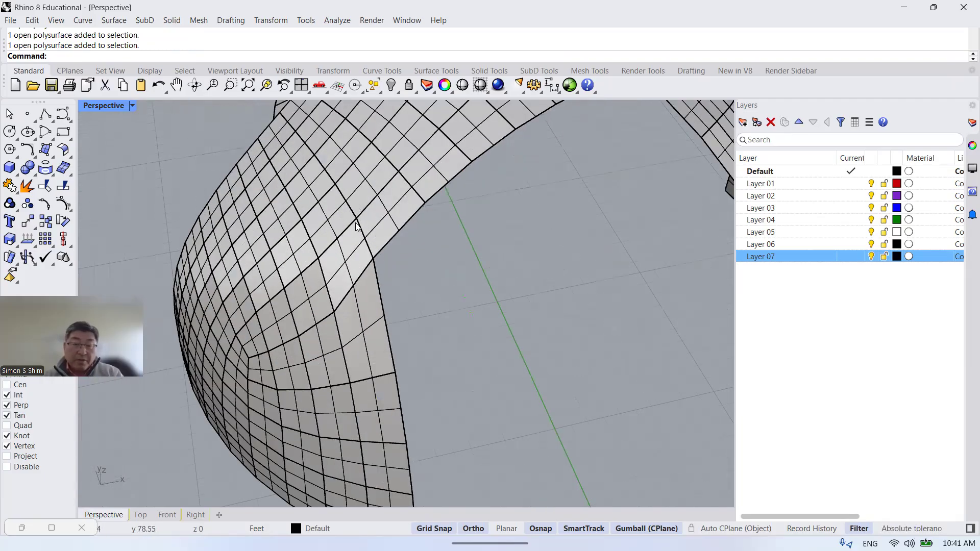
scroll(356, 226, "down", 8)
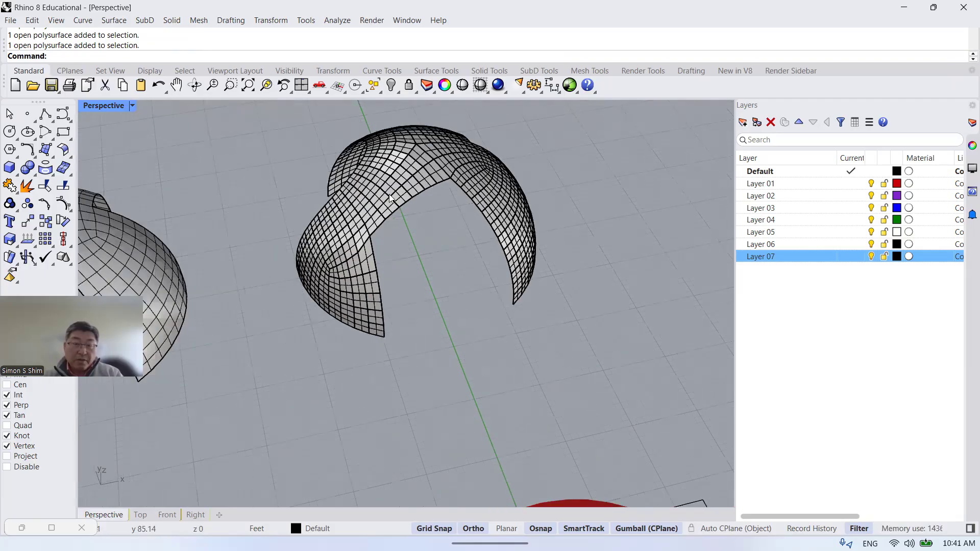
scroll(390, 198, "up", 5)
scroll(399, 251, "down", 7)
left_click(418, 216)
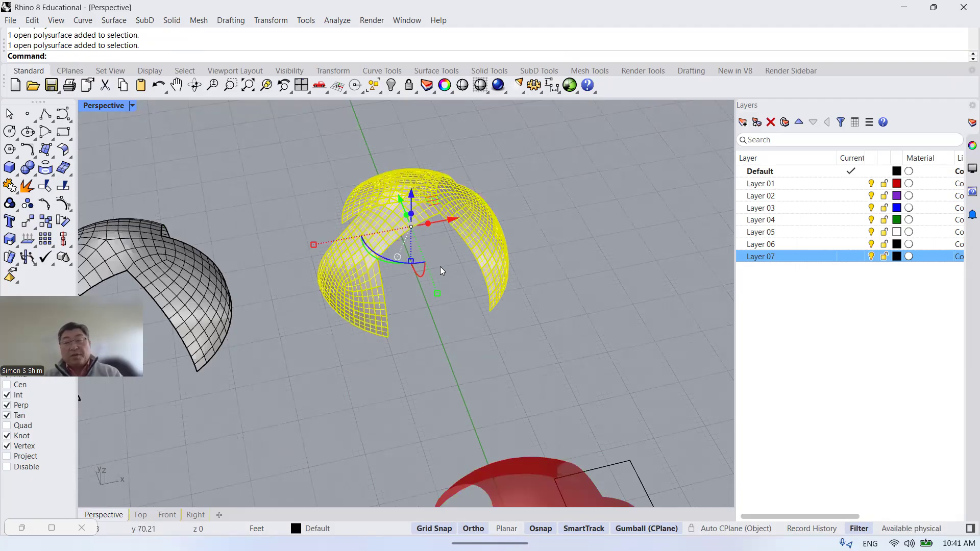
left_click(560, 260)
scroll(395, 194, "up", 4)
scroll(403, 215, "down", 4)
right_click_drag(569, 257, 490, 286)
right_click_drag(439, 243, 407, 186)
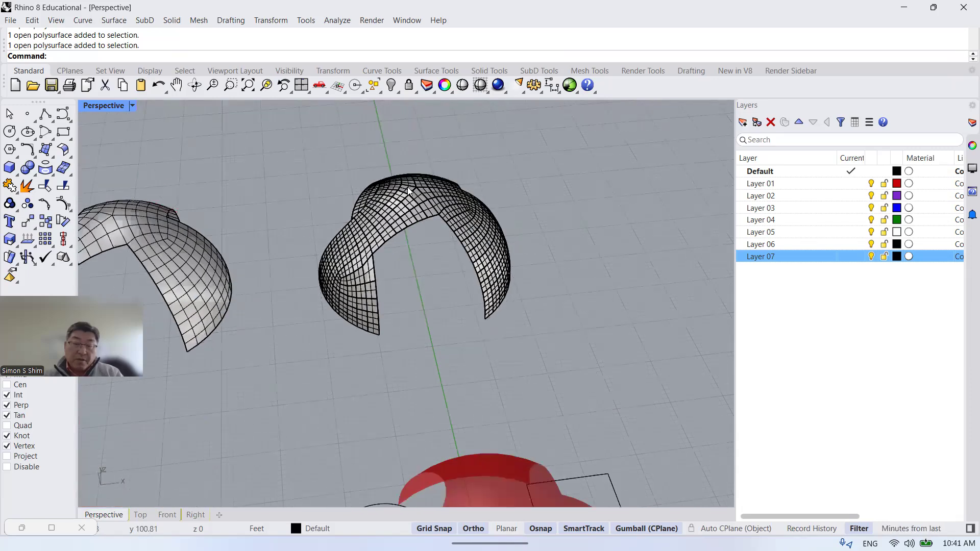
Export only the unmoved NURBS polysurface as Ex1 in IGES (*.igs) format, accepting the default IGES options in feet.
left_click(431, 208)
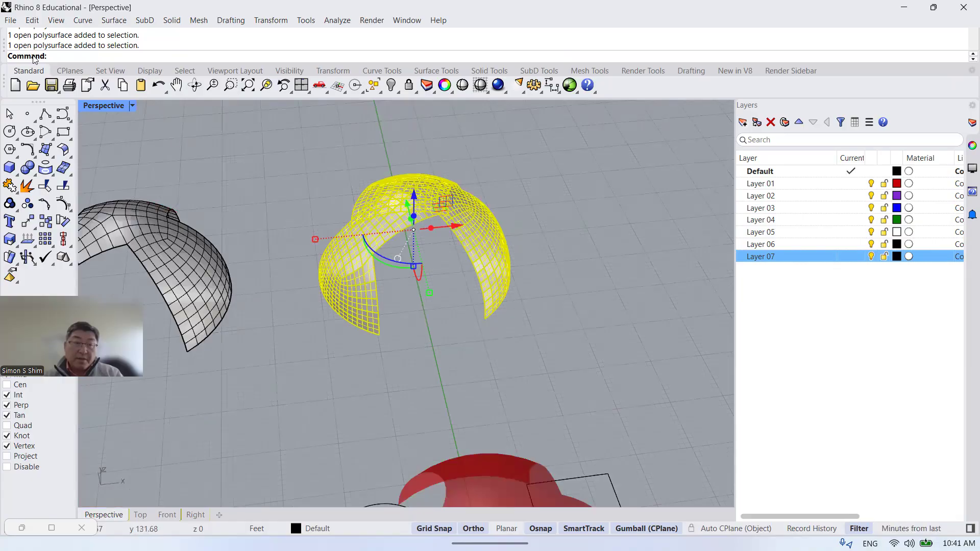
left_click(10, 21)
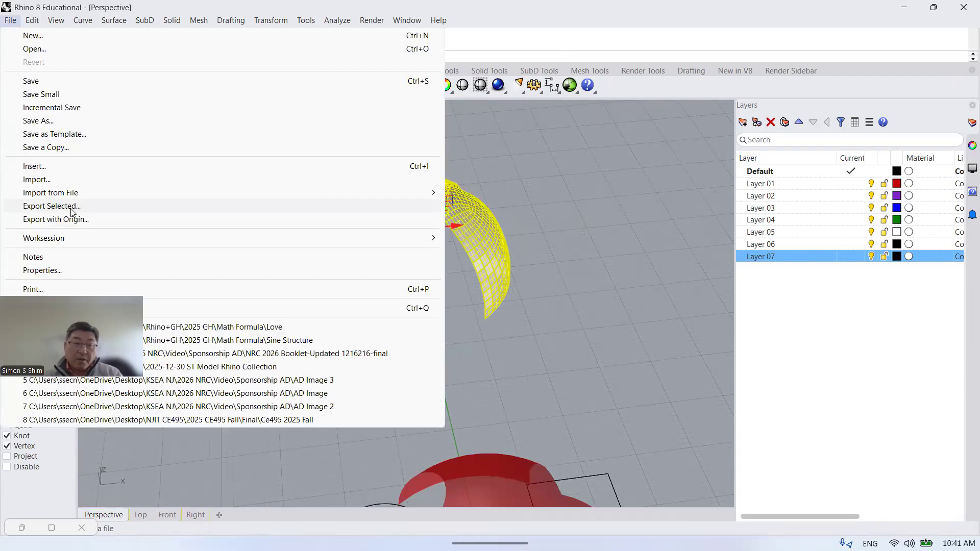
left_click(169, 208)
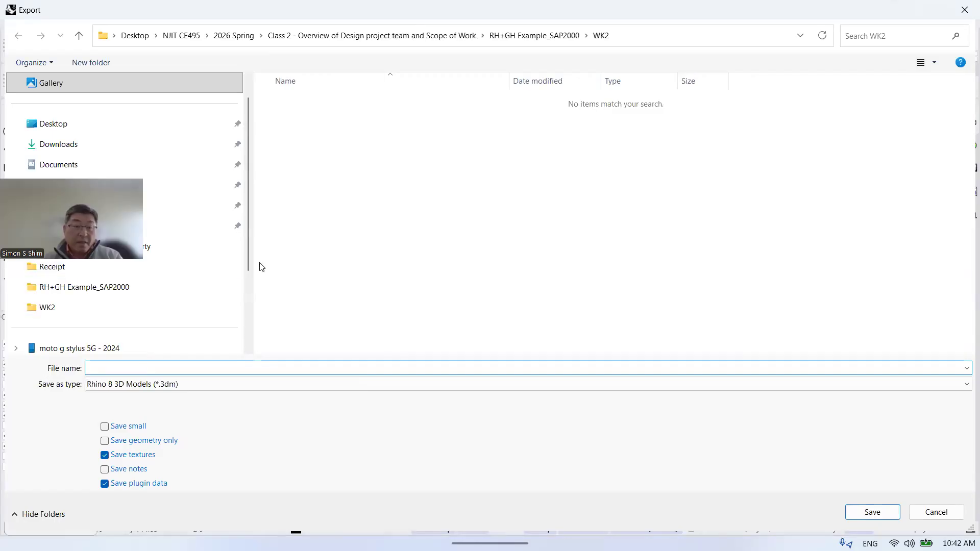
type("Ex1")
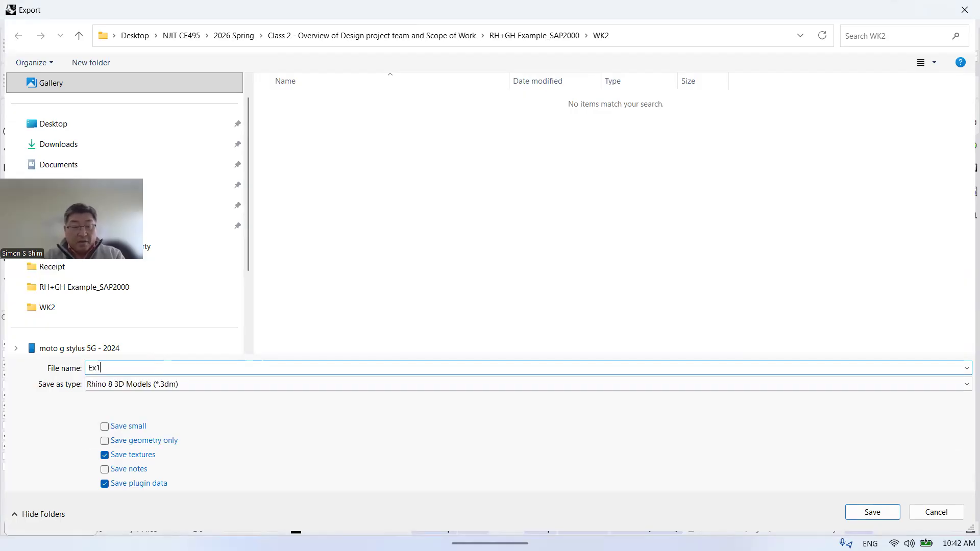
left_click(173, 386)
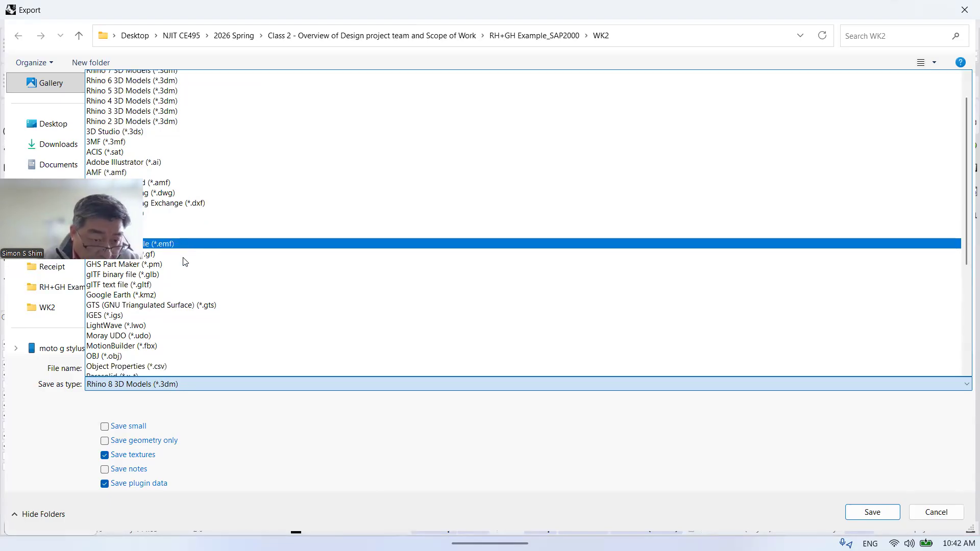
scroll(129, 300, "down", 1)
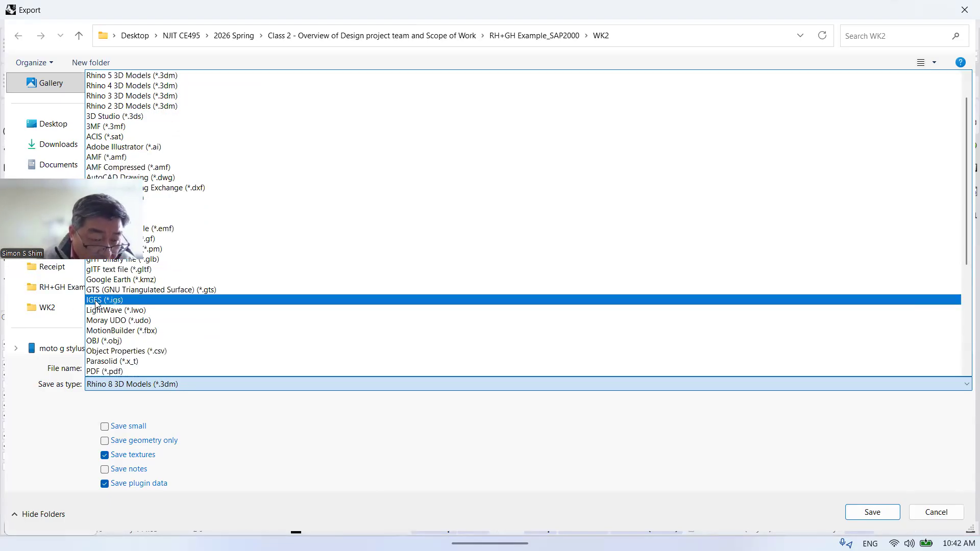
left_click(114, 300)
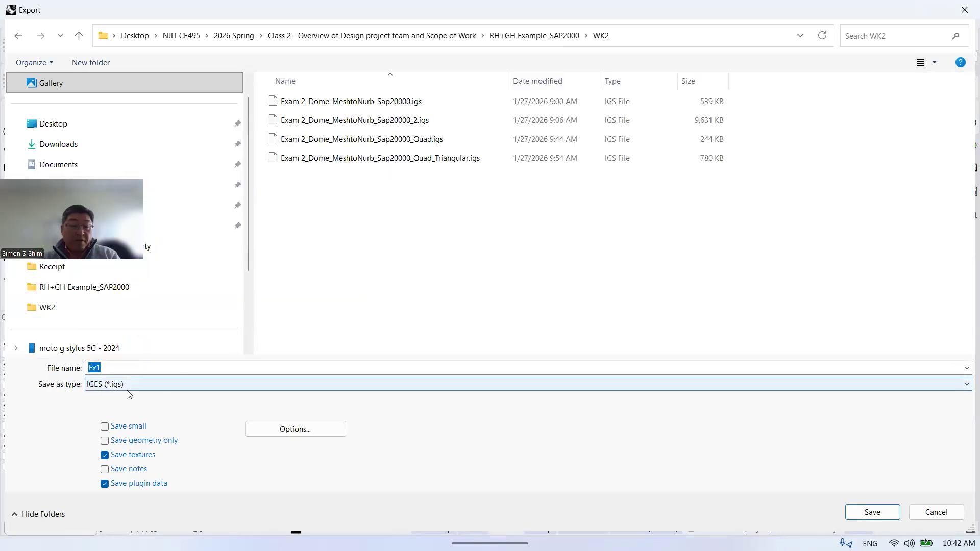
left_click(876, 511)
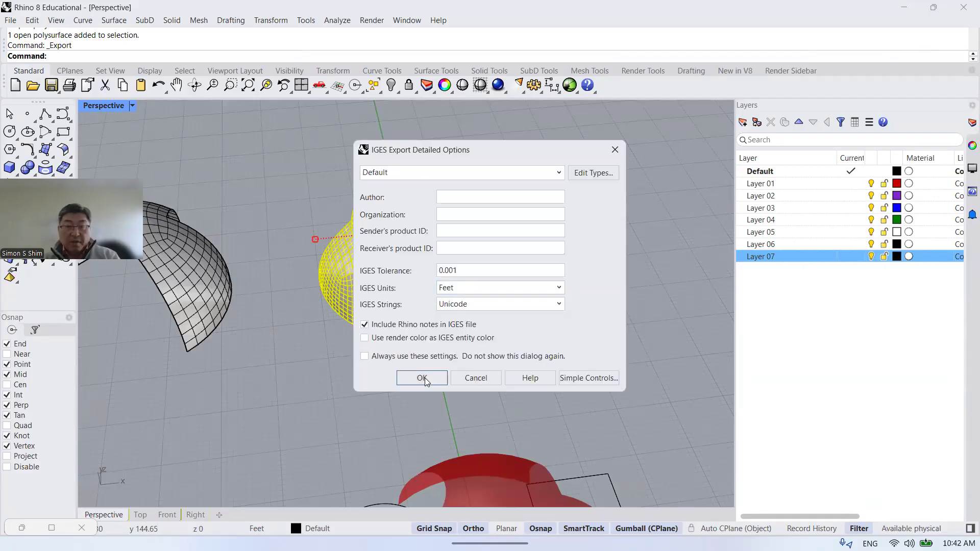
left_click(422, 377)
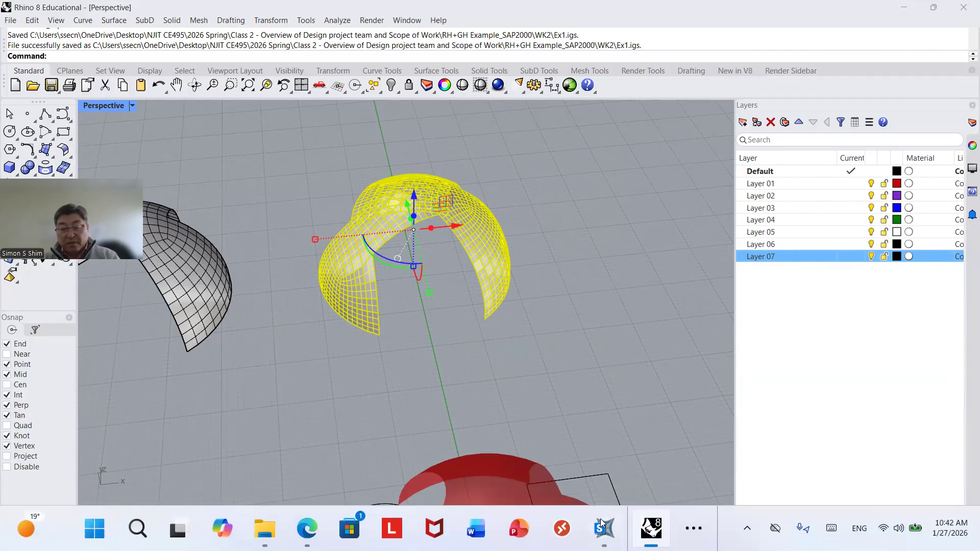
Switch to SAP2000 and delete both existing dome models from the 3-D view.
mouse_move(604, 532)
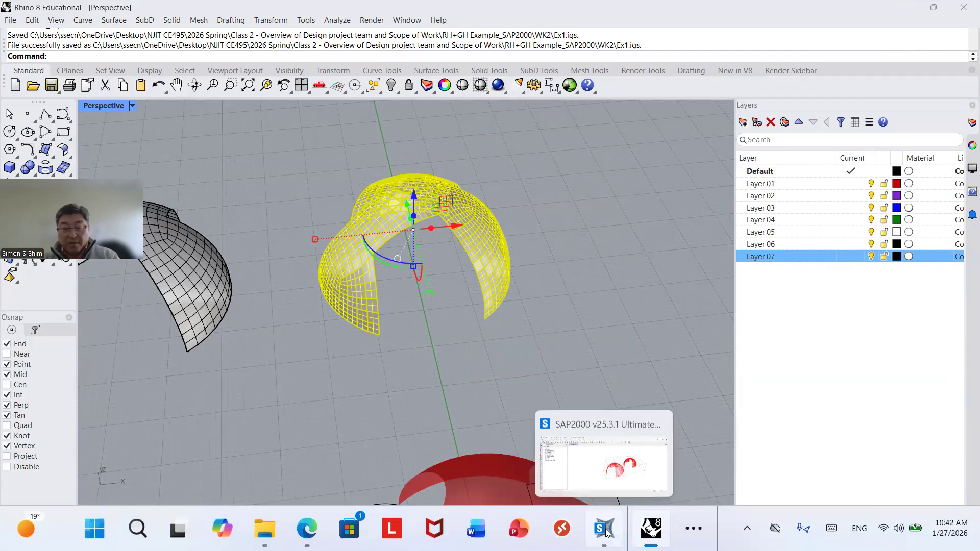
left_click(604, 531)
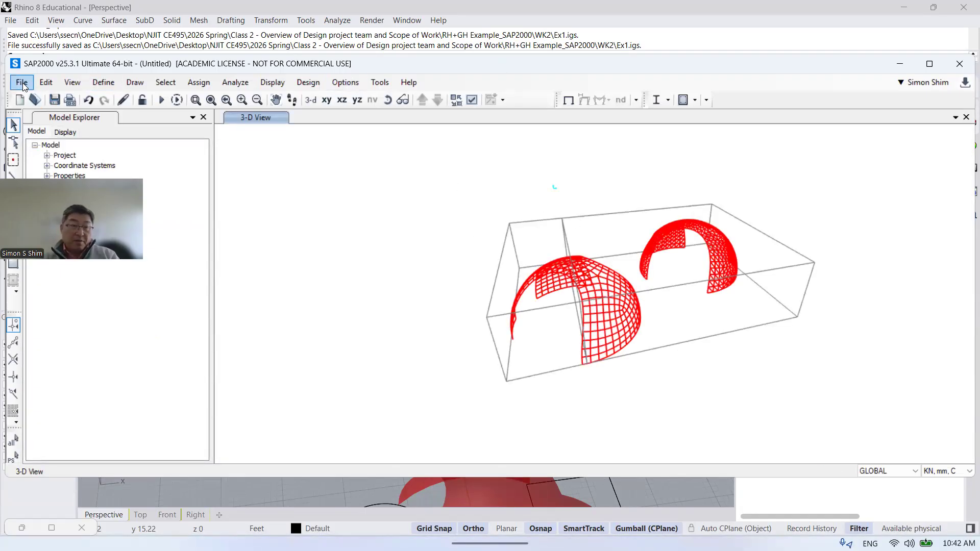
left_click_drag(414, 168, 813, 437)
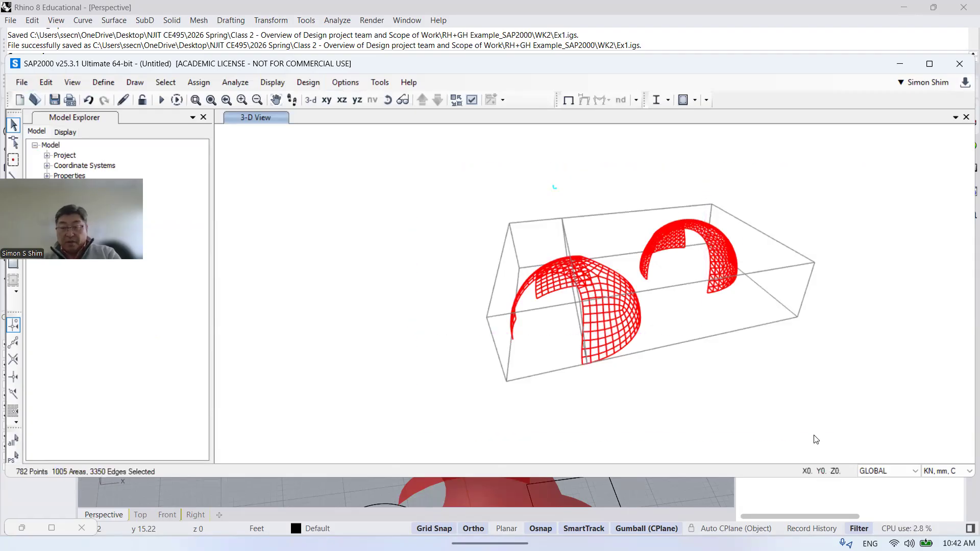
key("Delete")
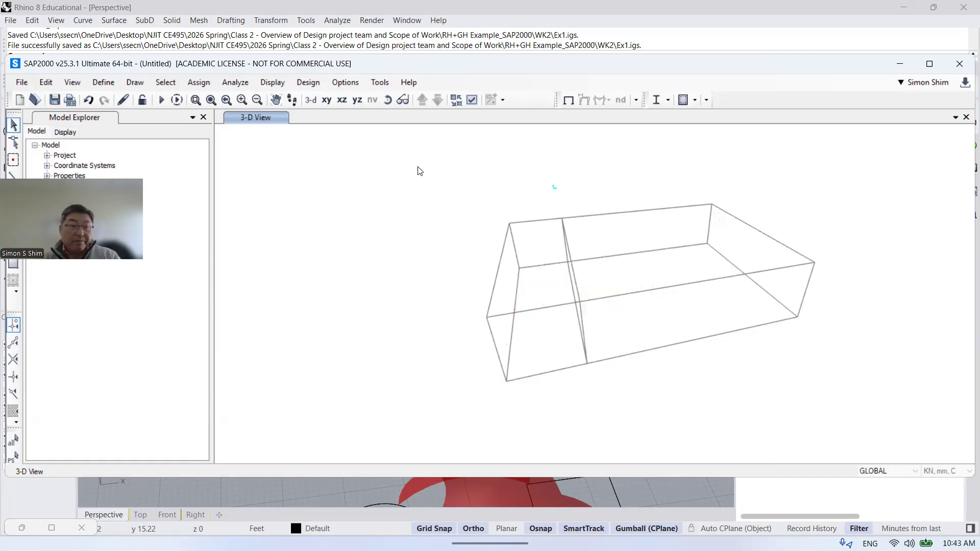
Close SAP2000 without saving the changes, minimize Rhino, and start SAP2000 25 again from the desktop.
left_click(924, 82)
left_click(959, 64)
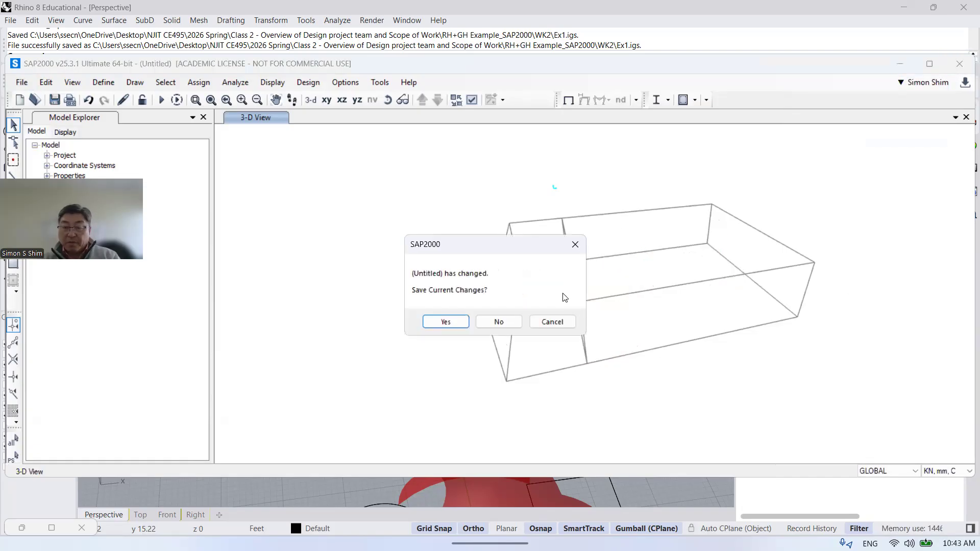
left_click(490, 321)
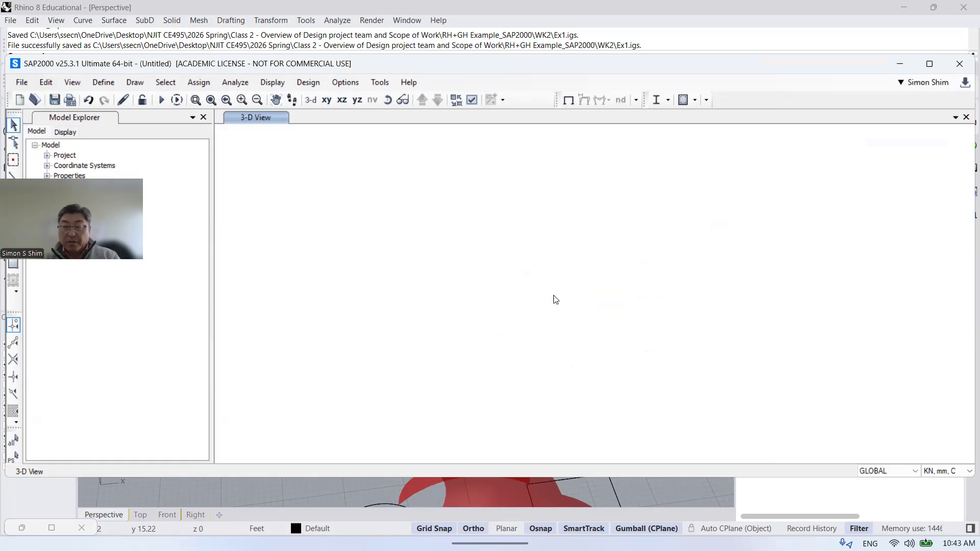
left_click(901, 64)
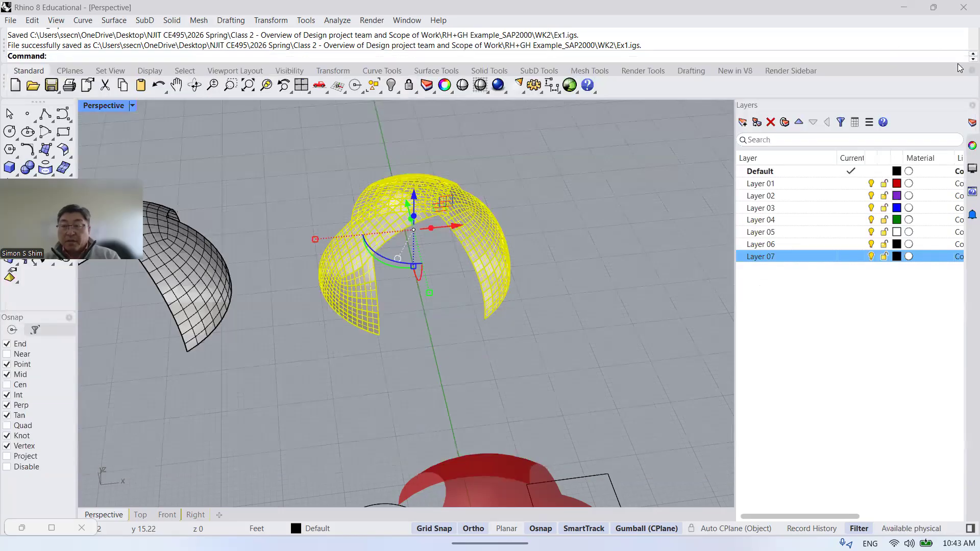
left_click(901, 9)
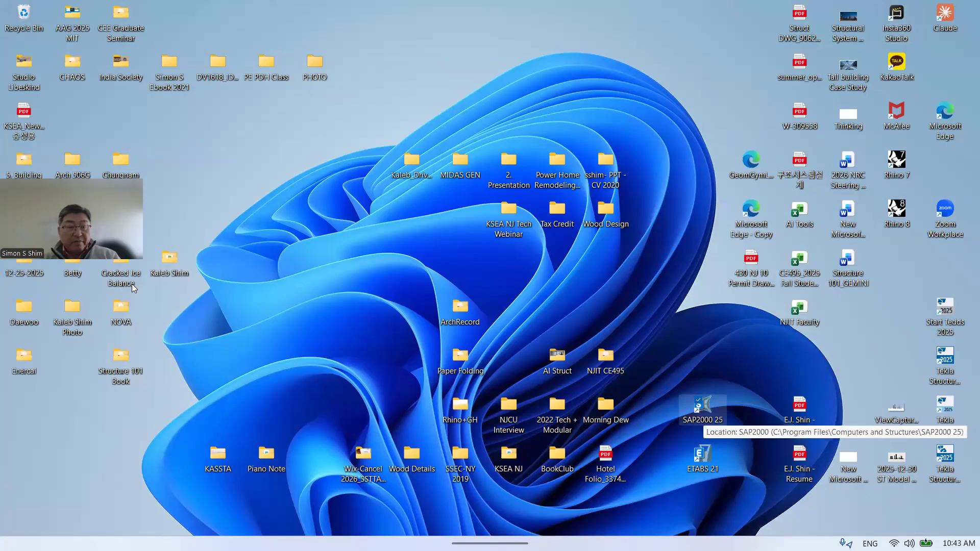
double_click(702, 408)
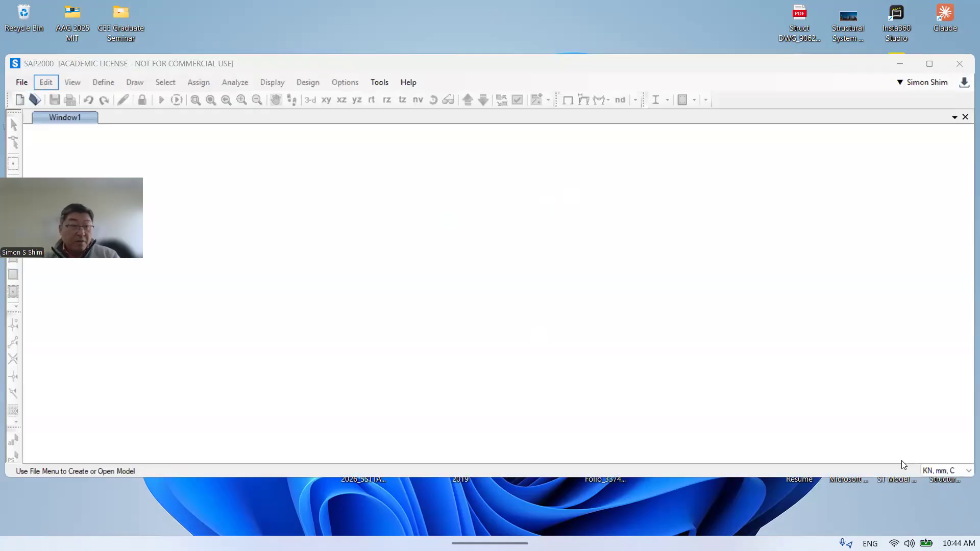
Import Ex1.igs from the WK2 folder as an IGES file, including only Rational B-Spline Surface Entity (Type 128).
left_click(23, 83)
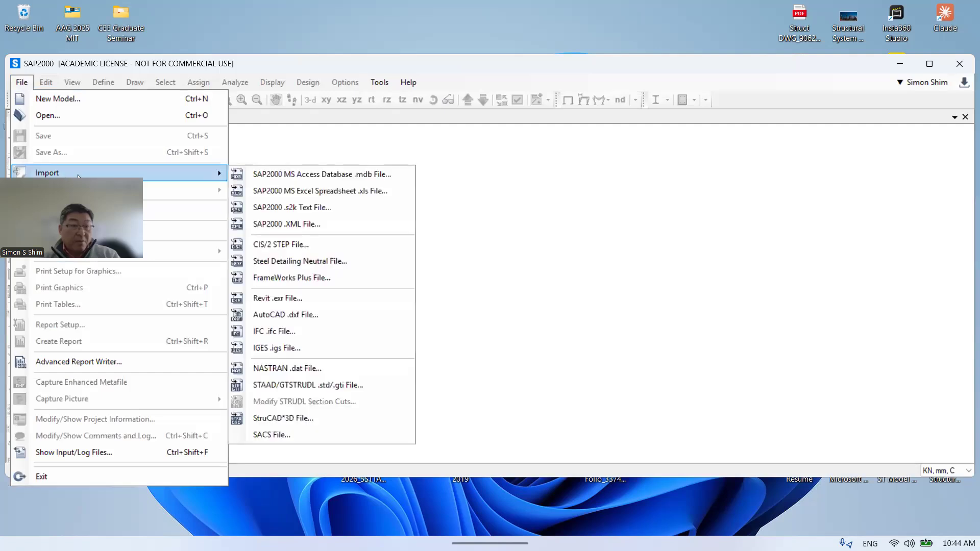
left_click(283, 348)
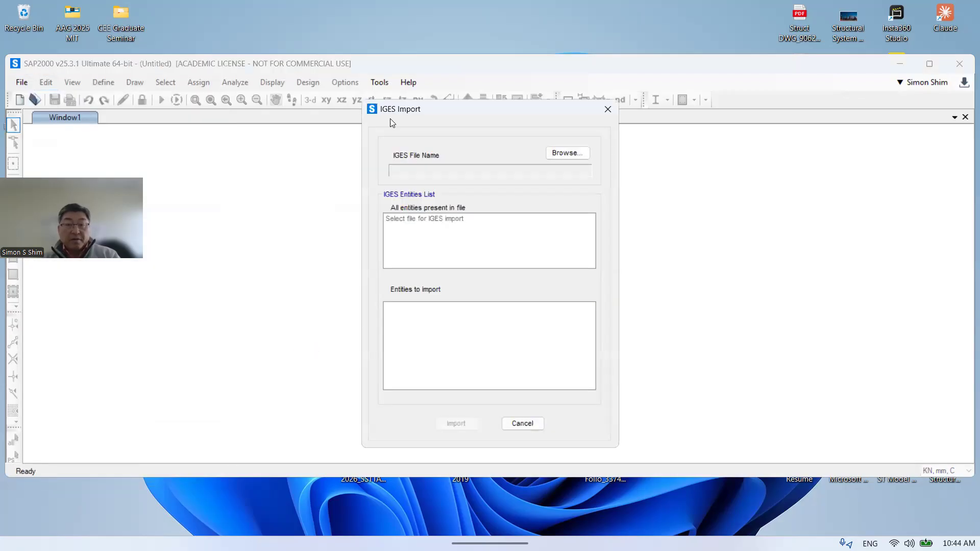
left_click(567, 153)
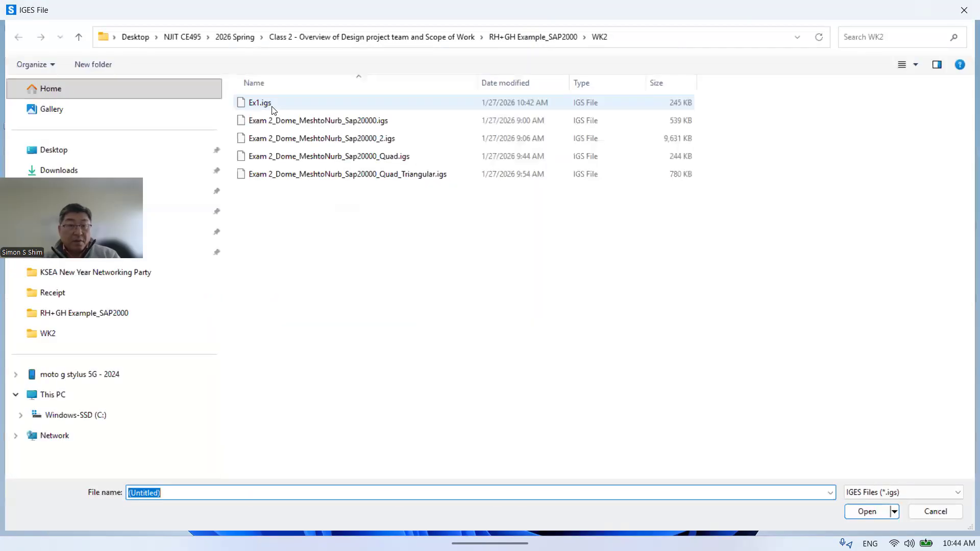
left_click(261, 104)
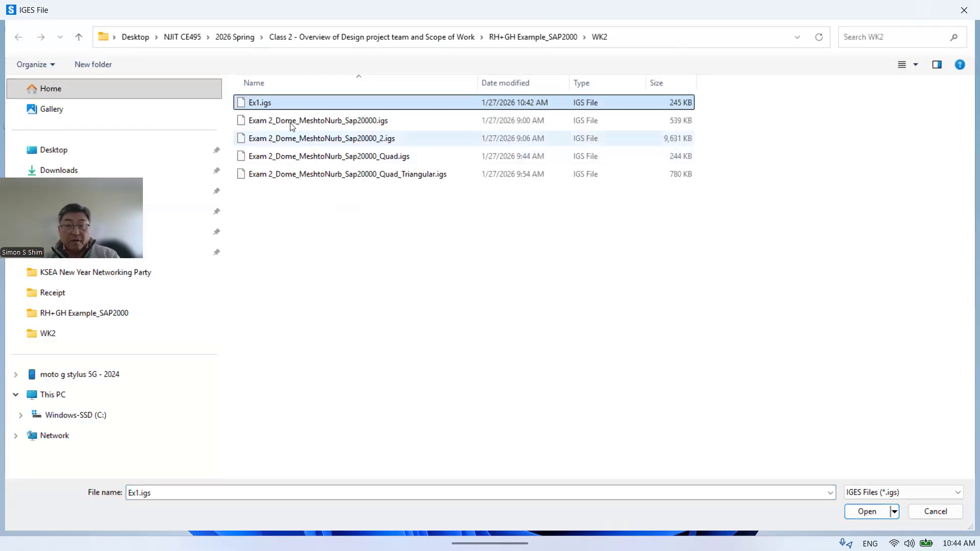
left_click(866, 511)
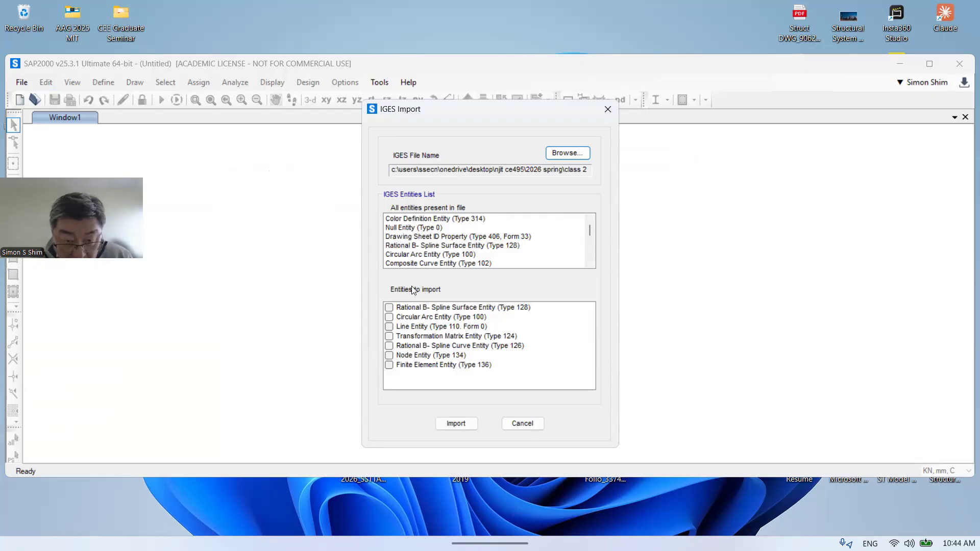
left_click(389, 308)
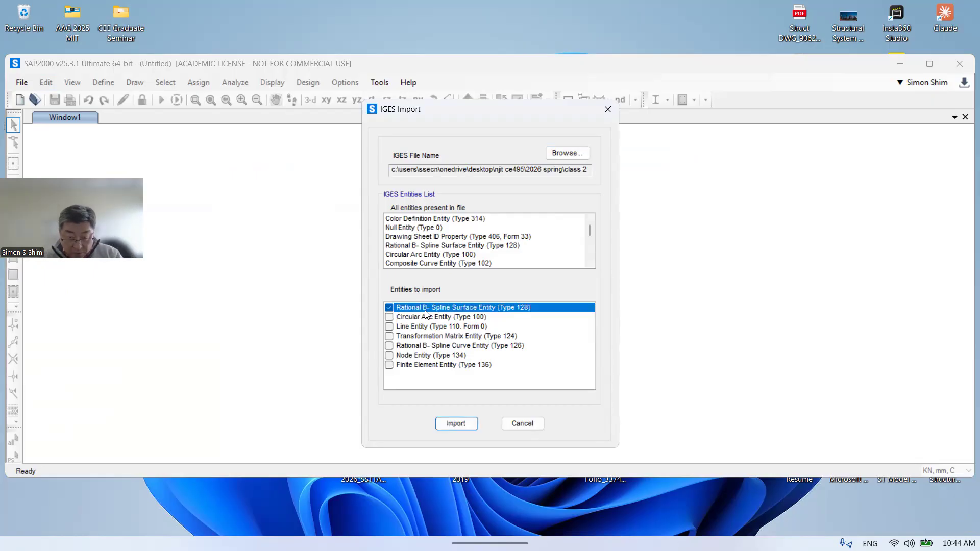
left_click(456, 426)
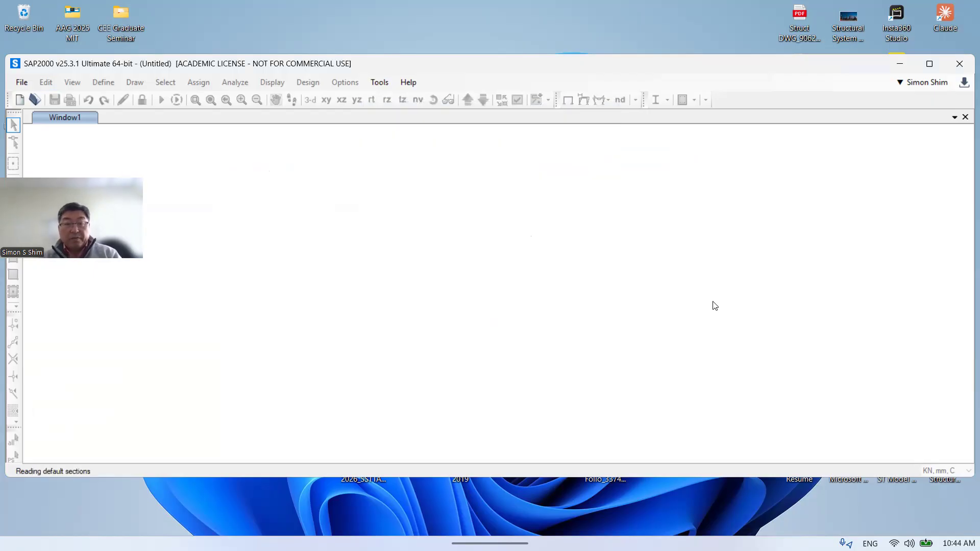
Maximize the SAP2000 window and examine the imported dome in 3-D from another angle.
left_click(310, 100)
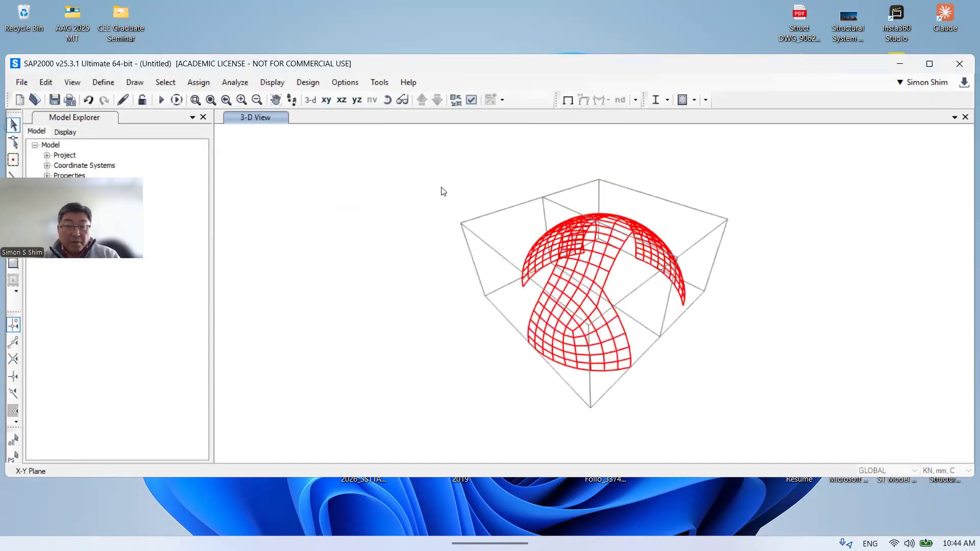
double_click(492, 65)
left_click(382, 41)
left_click_drag(667, 310, 750, 317)
left_click_drag(293, 249, 673, 337)
scroll(622, 225, "up", 2)
Select one quad area near the dome's crown and turn on object shrink to inspect the individual panels.
left_click(621, 223)
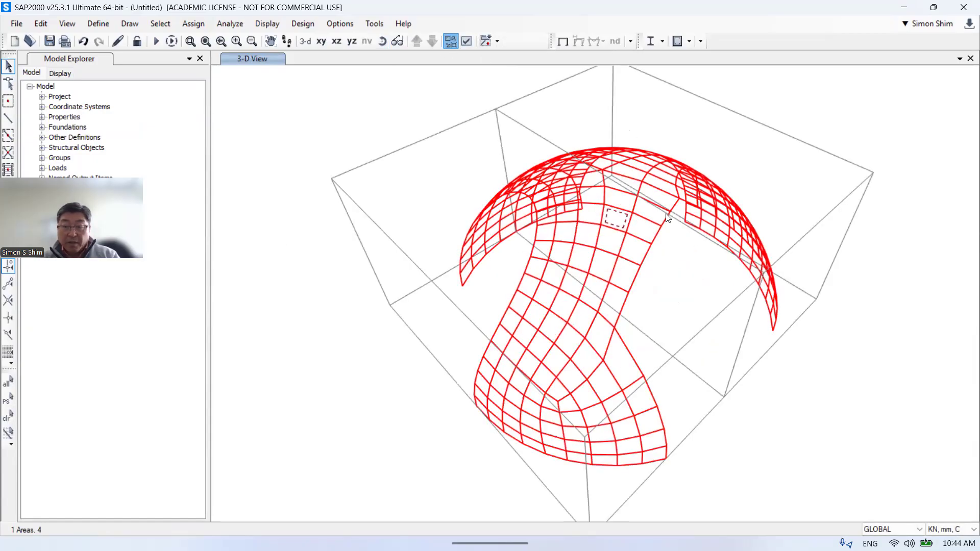
scroll(658, 244, "up", 1)
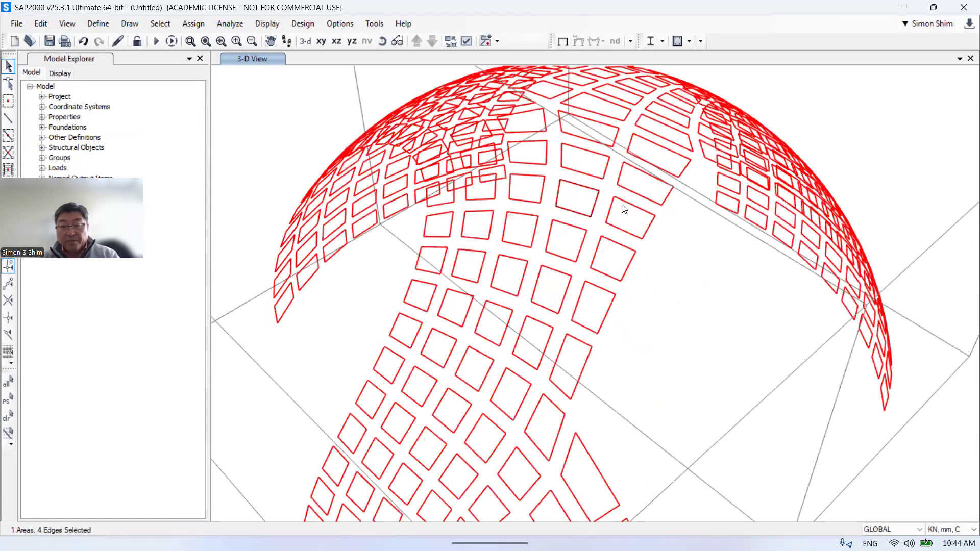
scroll(609, 194, "down", 3)
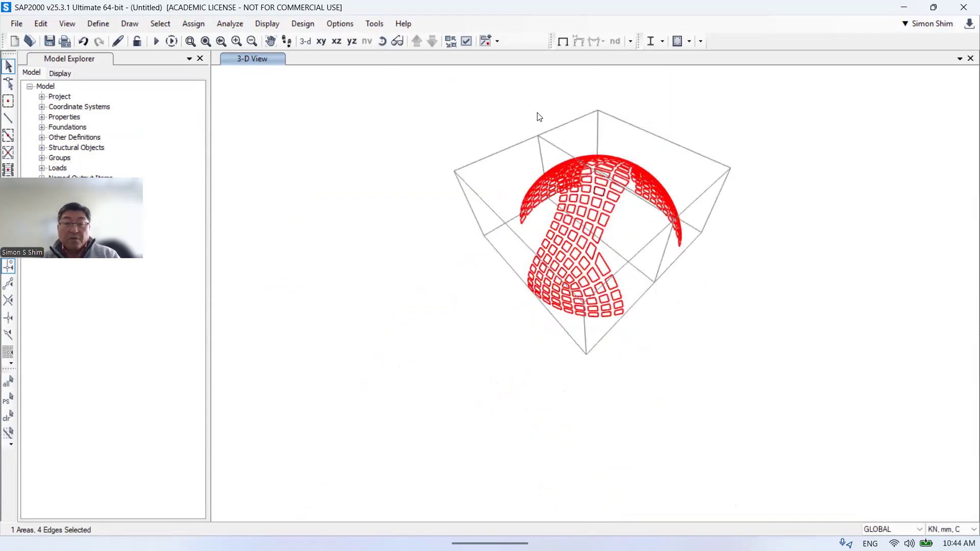
left_click(190, 41)
left_click_drag(470, 113, 776, 334)
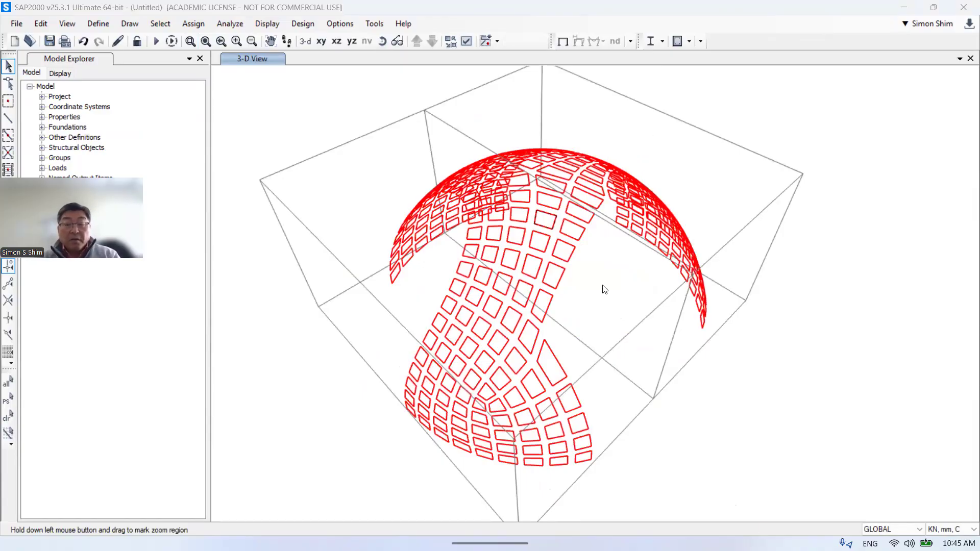
scroll(682, 282, "down", 3)
scroll(750, 300, "up", 3)
right_click(720, 297)
left_click(771, 248)
left_click_drag(770, 258, 815, 288)
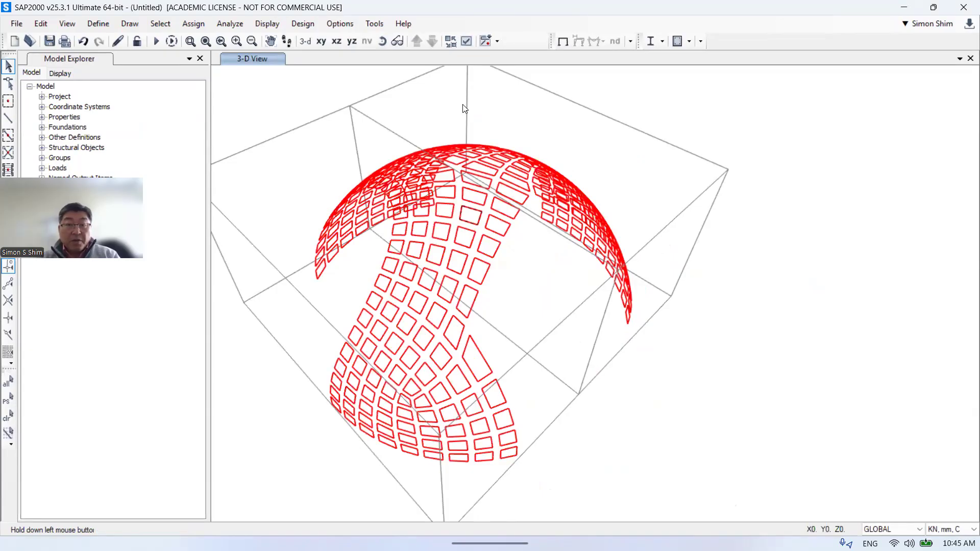
Make the joints visible in the 3-D view by turning off the Invisible display option for joints.
left_click(465, 41)
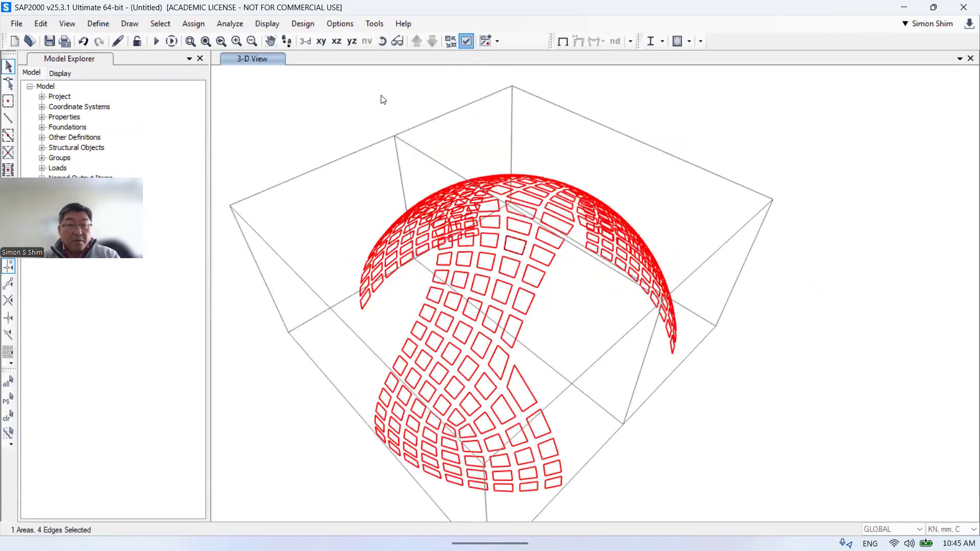
left_click(373, 202)
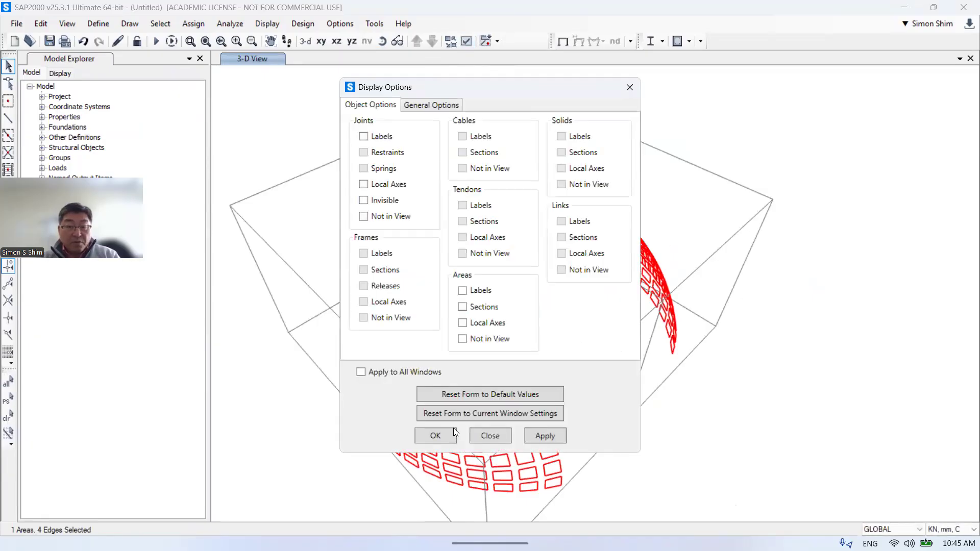
left_click(452, 435)
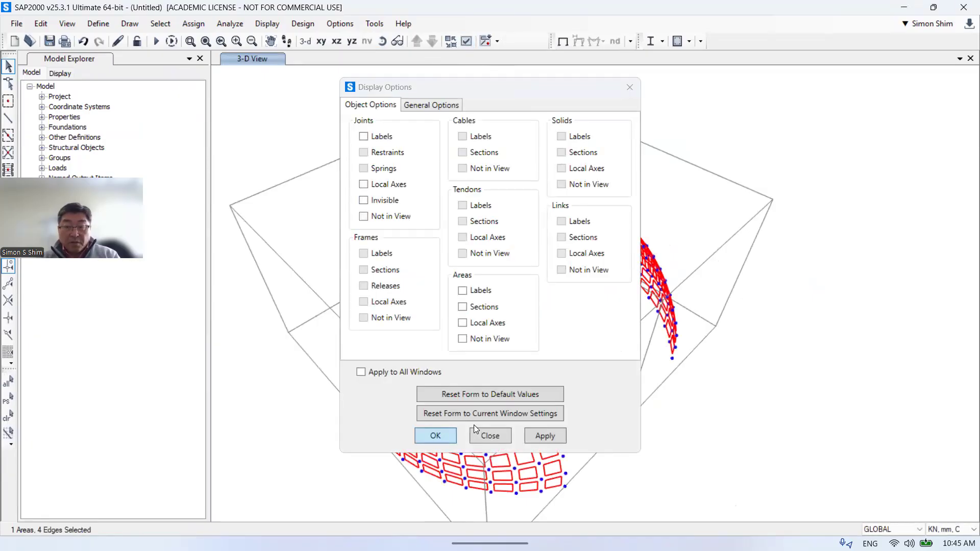
Compare the dome's panels with object shrink off and on, leaving the shrink off.
left_click(451, 41)
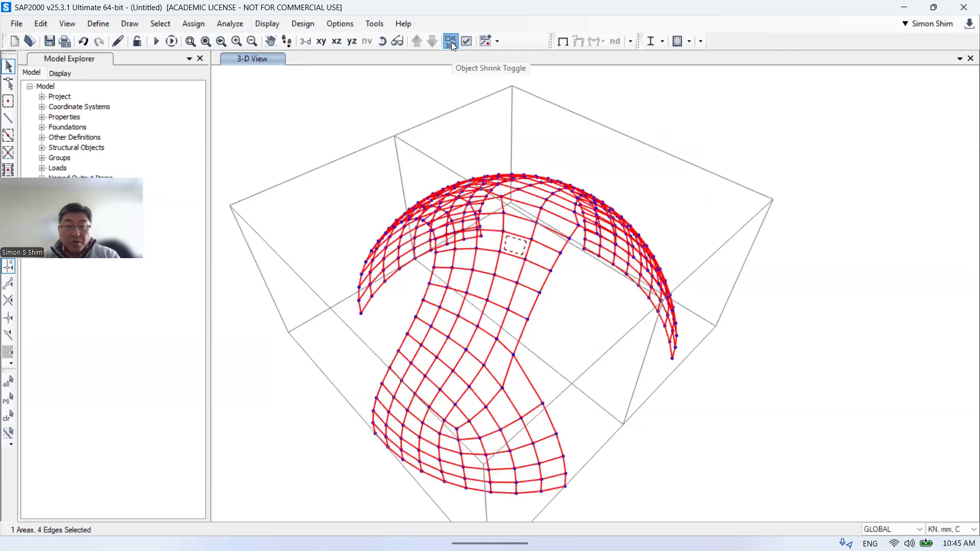
left_click(451, 41)
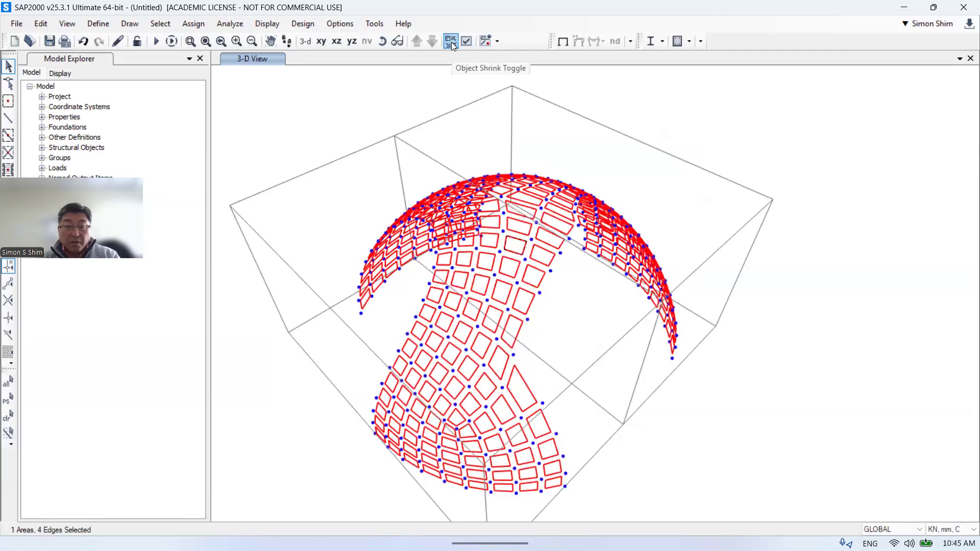
left_click(451, 42)
Hide the grid lines and examine the dome's panels and joints from several angles.
left_click(382, 41)
left_click_drag(791, 300, 497, 311)
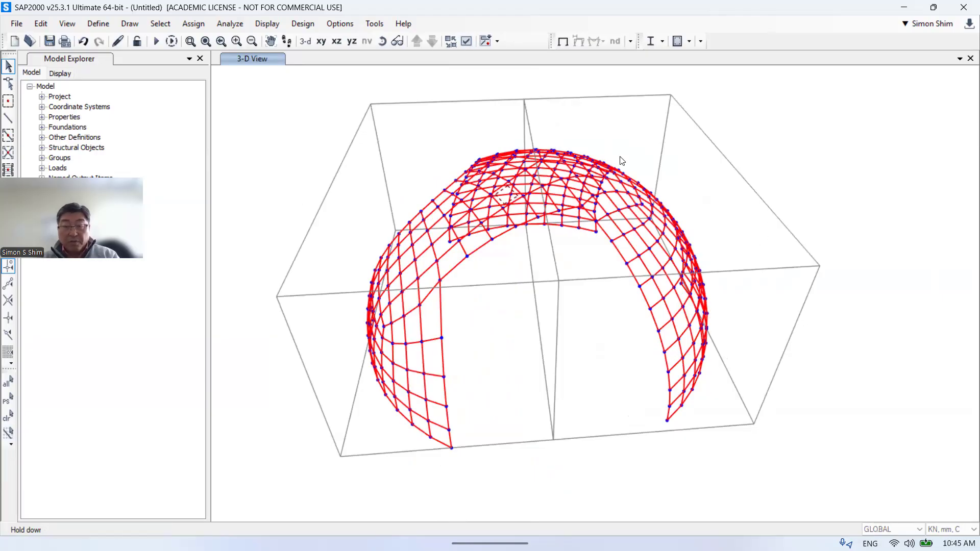
left_click(521, 189)
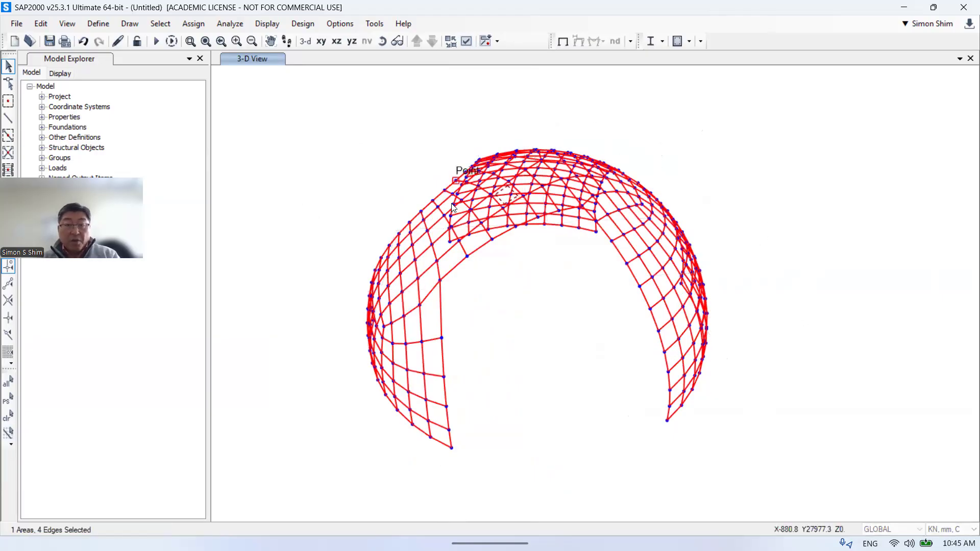
left_click(380, 42)
left_click_drag(616, 323, 818, 315)
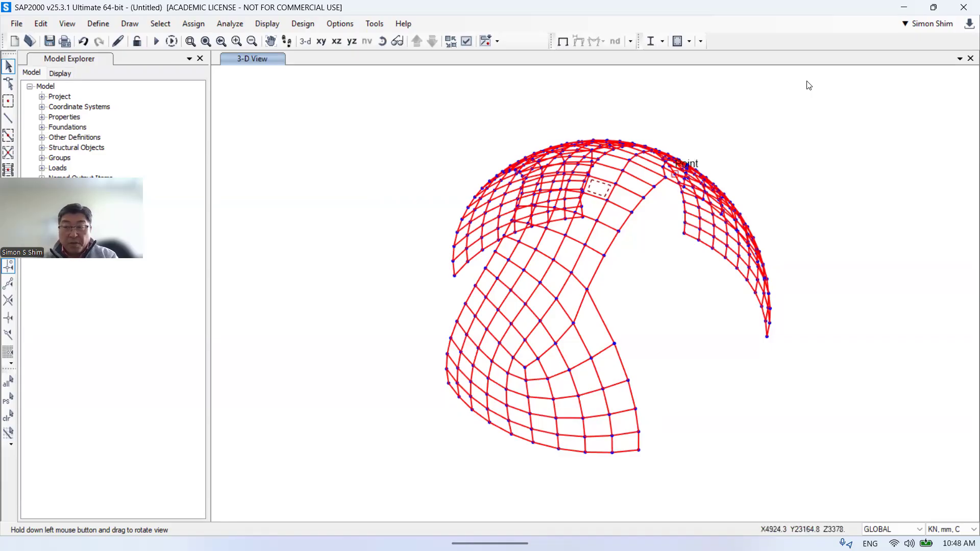
Restore the window size, discard the unsaved dome model, and check the Desktop's Daewoo folder for a model file, cancelling the open dialog.
double_click(841, 13)
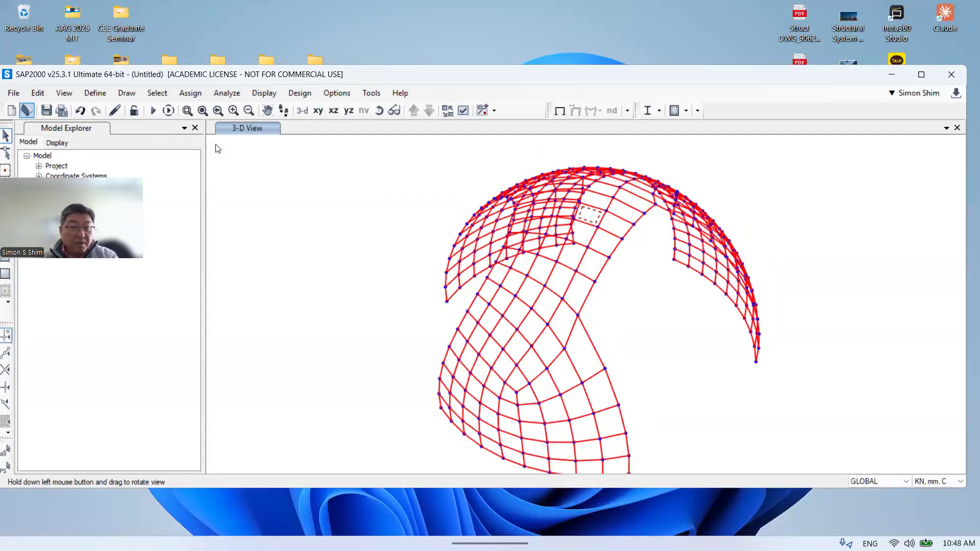
left_click(496, 320)
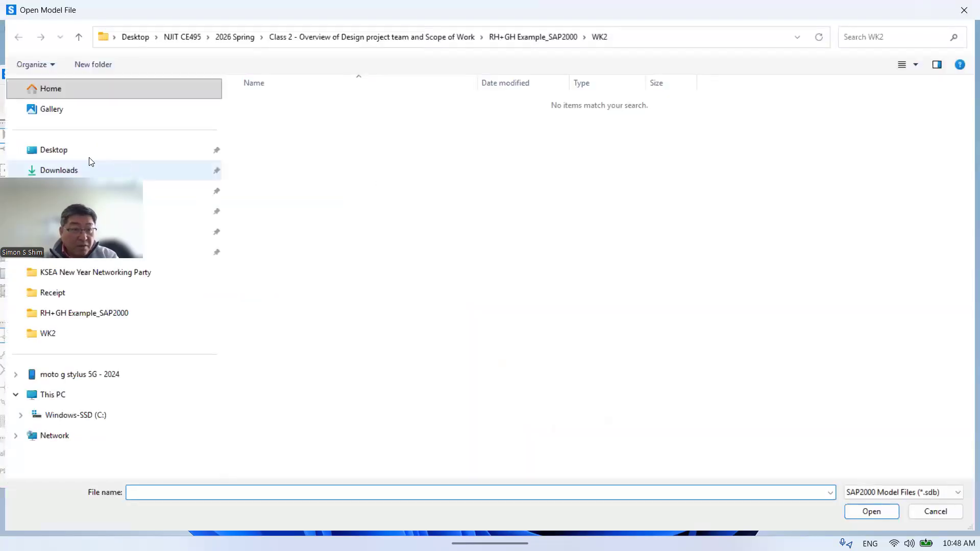
left_click(80, 153)
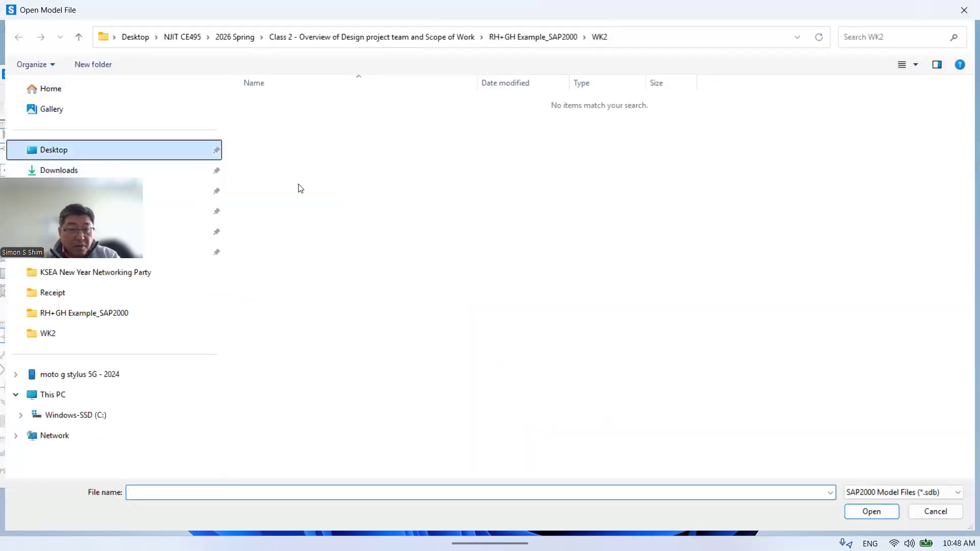
left_click(282, 233)
key("d")
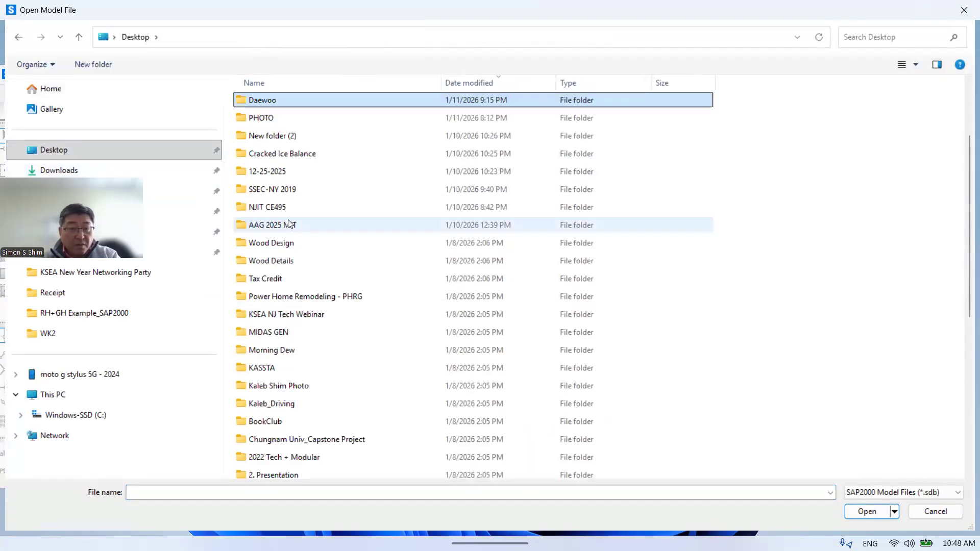
double_click(280, 100)
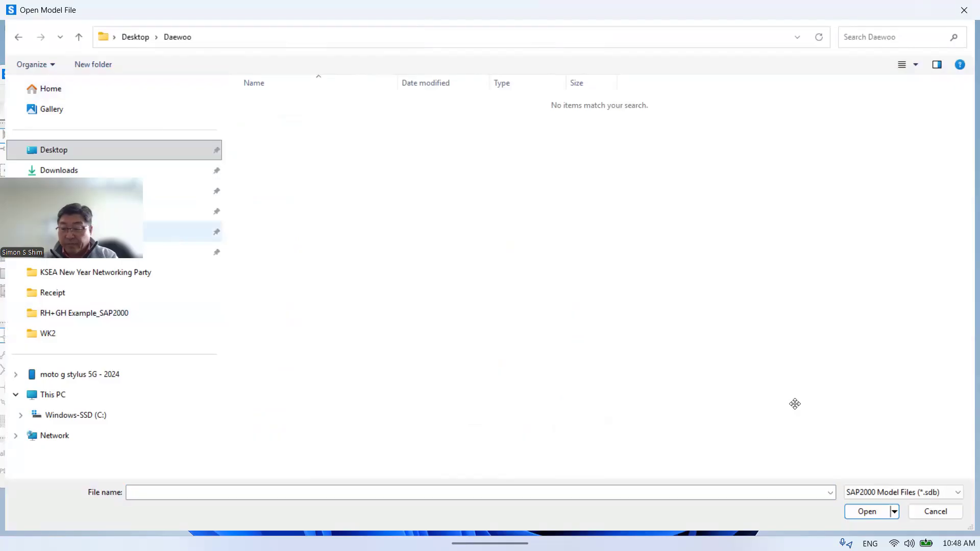
left_click(935, 512)
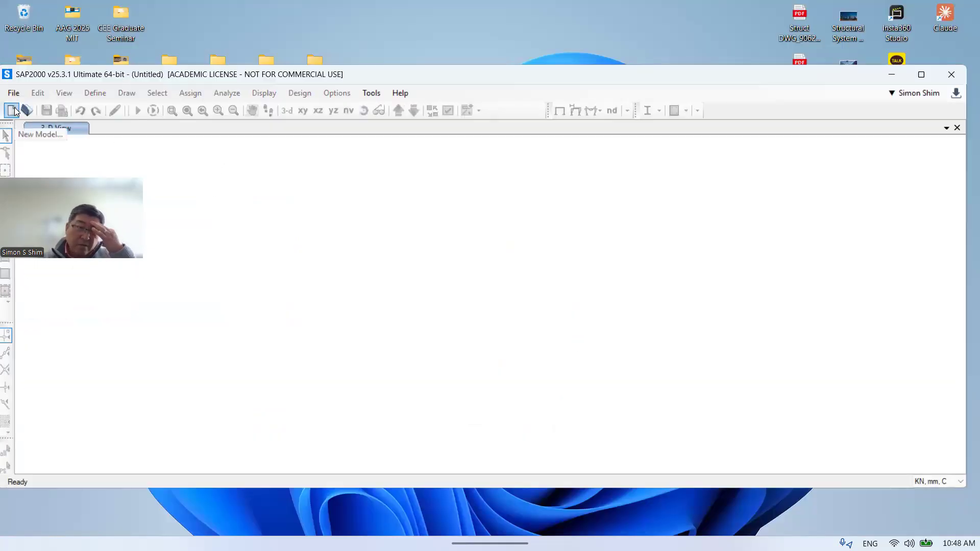
Browse the Desktop's Daewoo folder once more for a SAP2000 model and close the open dialog.
left_click(30, 109)
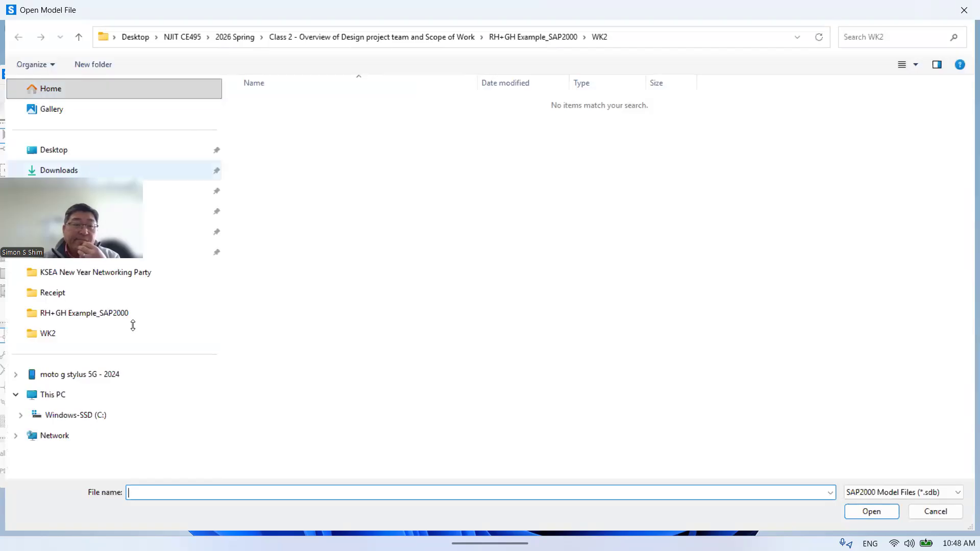
left_click(55, 151)
left_click(272, 209)
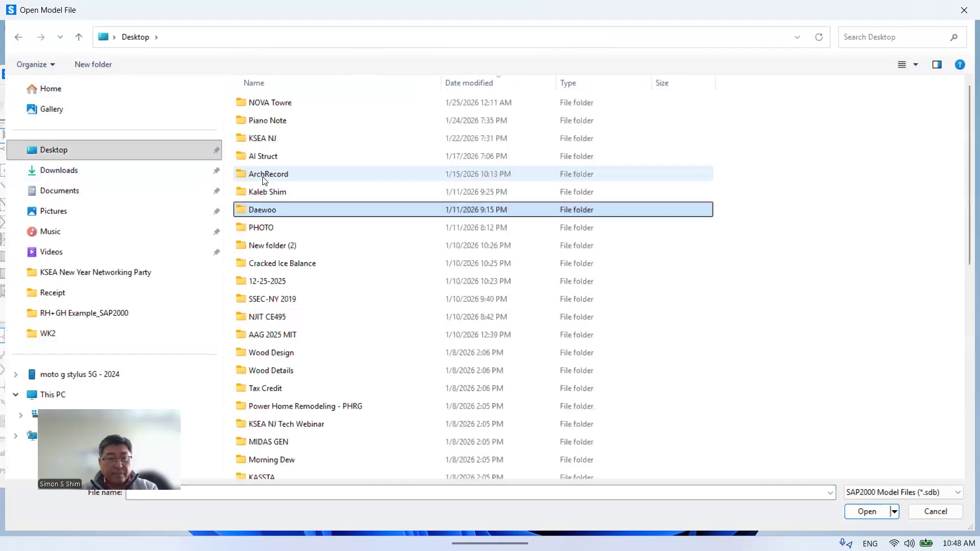
double_click(271, 210)
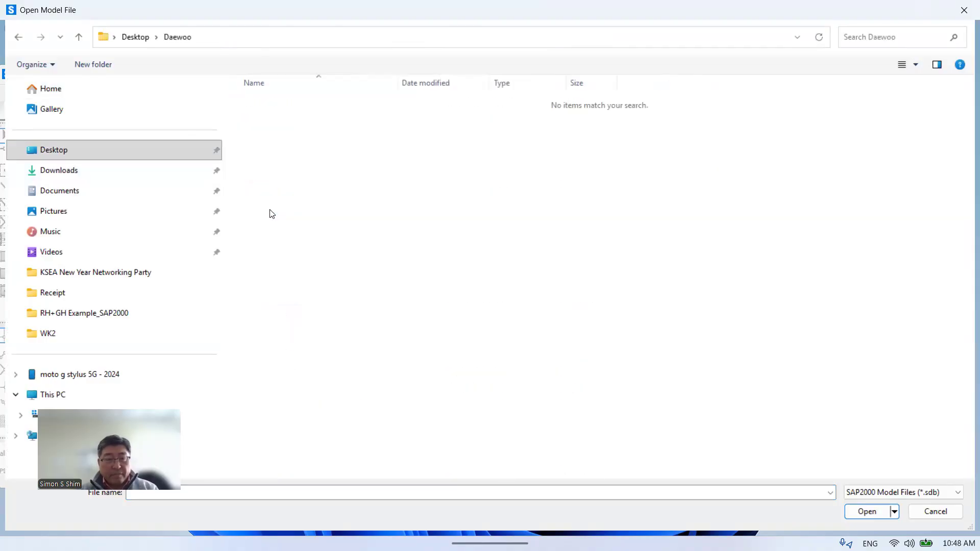
left_click(964, 10)
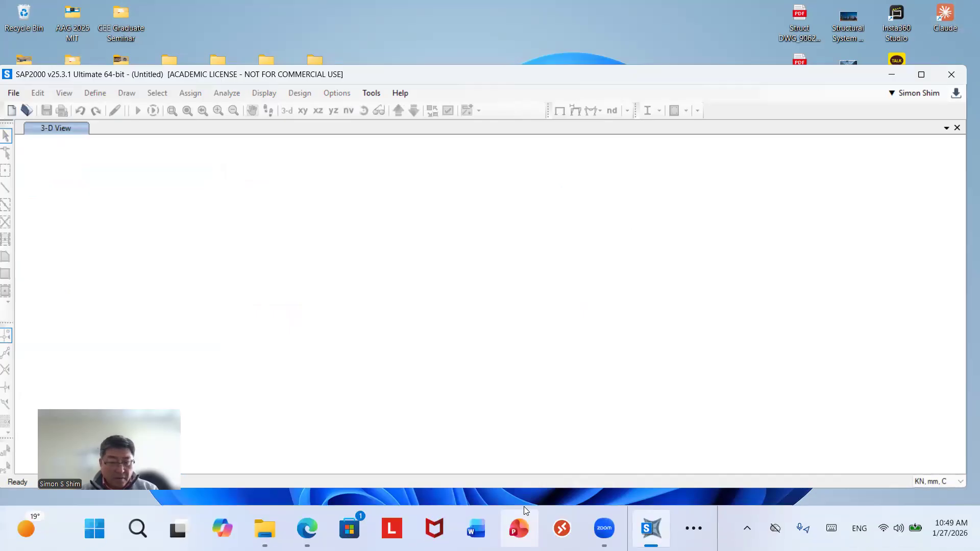
Minimize SAP2000, switch to Rhino 8, and delete the two leftover dome objects beside the Grasshopper dome preview.
mouse_move(309, 532)
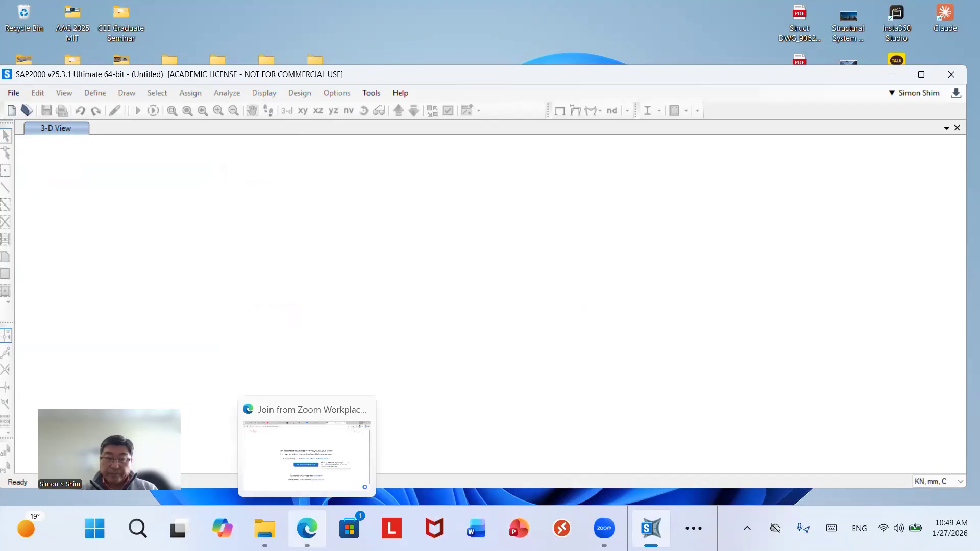
left_click(893, 77)
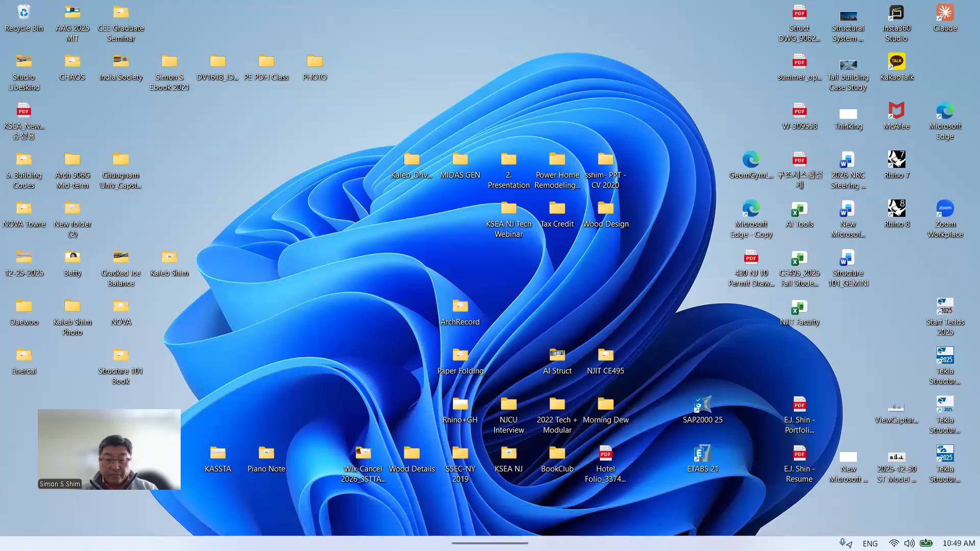
left_click(689, 530)
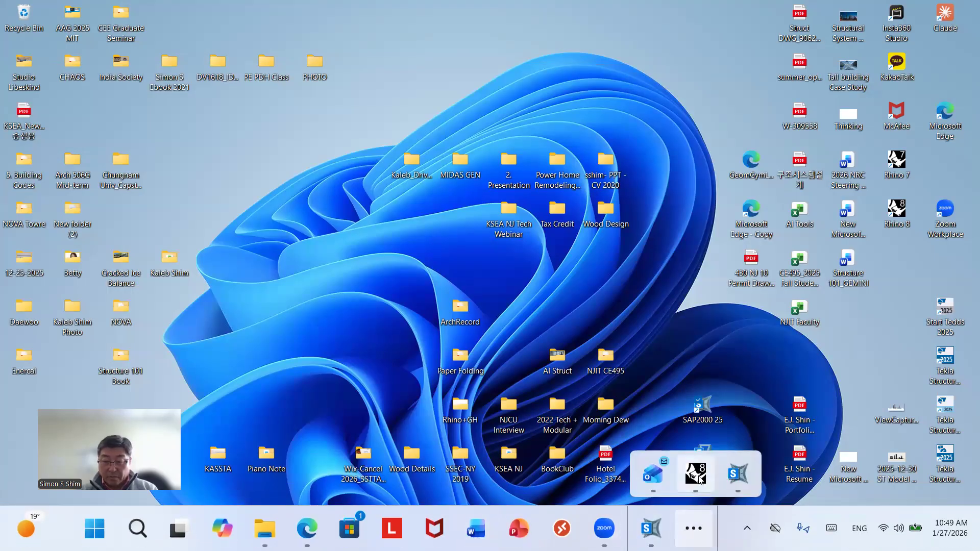
left_click(695, 471)
left_click(466, 295)
scroll(325, 265, "down", 8)
scroll(326, 265, "up", 5)
left_click_drag(440, 291, 196, 207)
key("Delete")
scroll(389, 333, "up", 3)
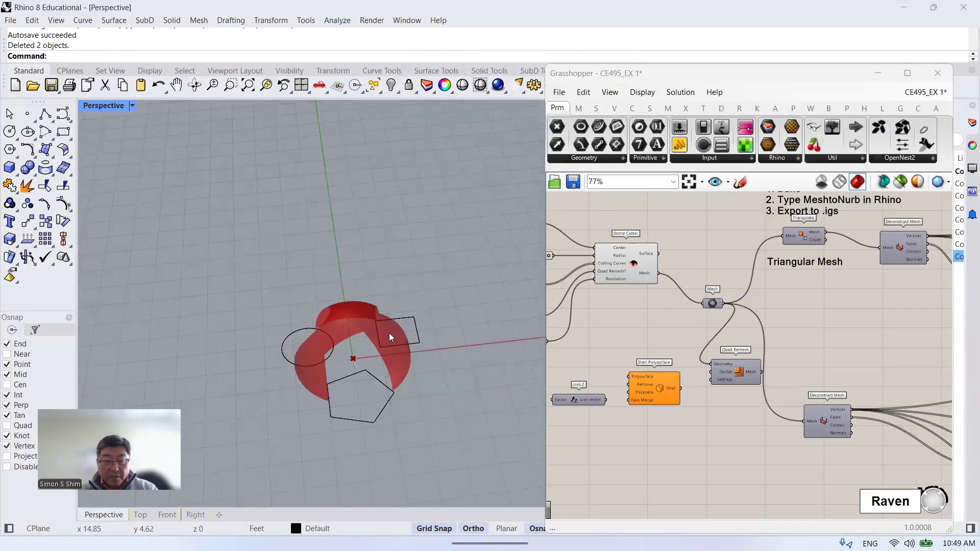
Delete the circle and pentagon cutting curves around the dome, keeping the square one.
scroll(339, 296, "up", 3)
scroll(338, 296, "up", 5)
right_click_drag(412, 325, 345, 352)
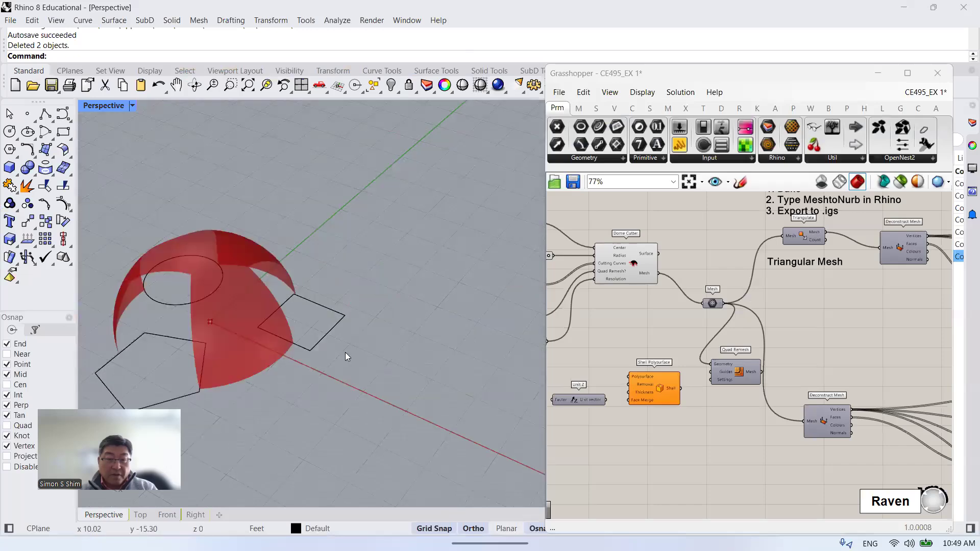
scroll(398, 311, "down", 5)
scroll(753, 297, "down", 1)
scroll(745, 289, "down", 1)
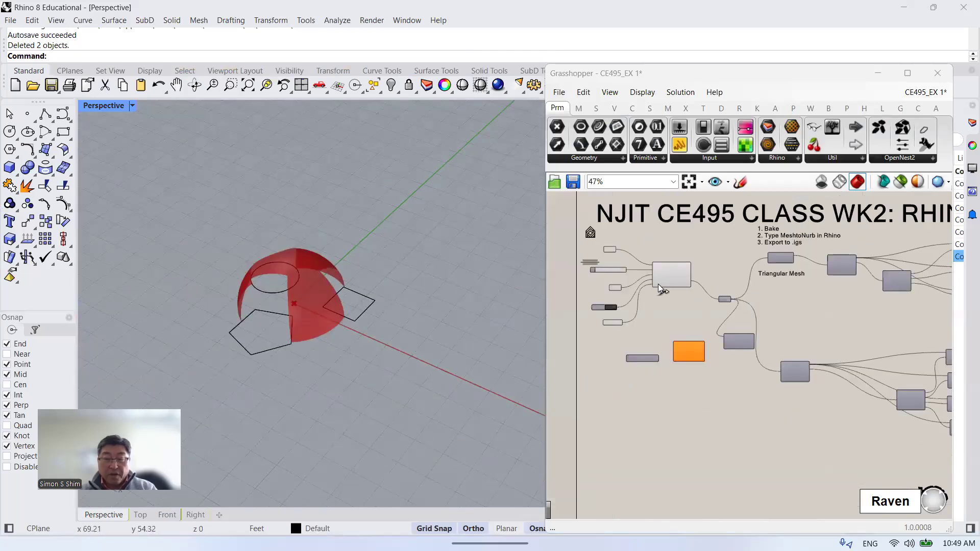
scroll(255, 329, "up", 1)
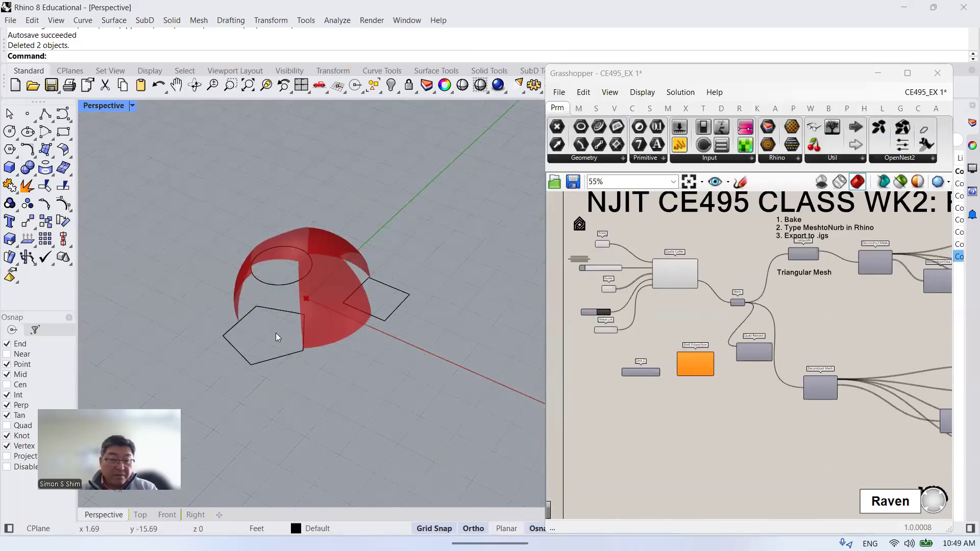
left_click_drag(268, 279, 269, 279)
key("Delete")
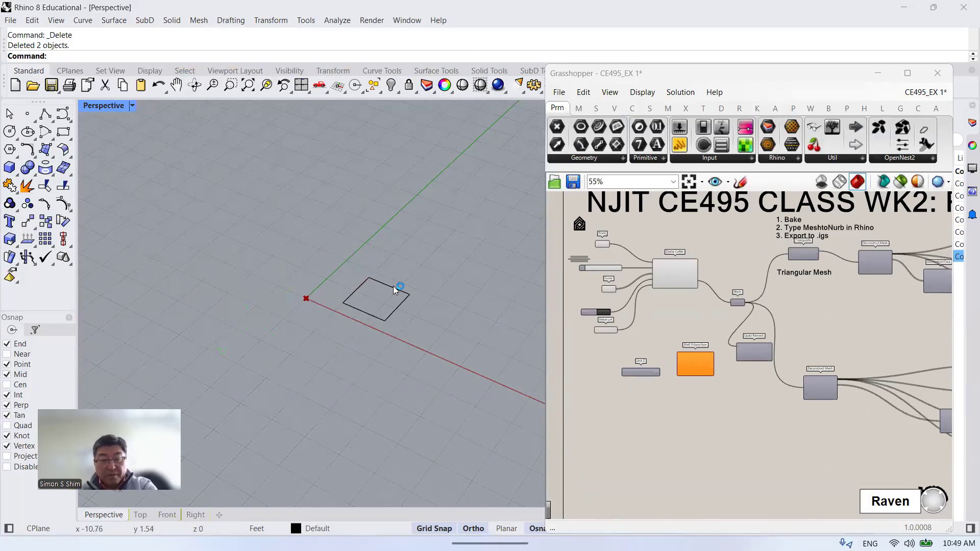
Hide the Dome Cutter component's preview and delete the remaining square curve.
left_click(669, 275)
scroll(668, 275, "up", 1)
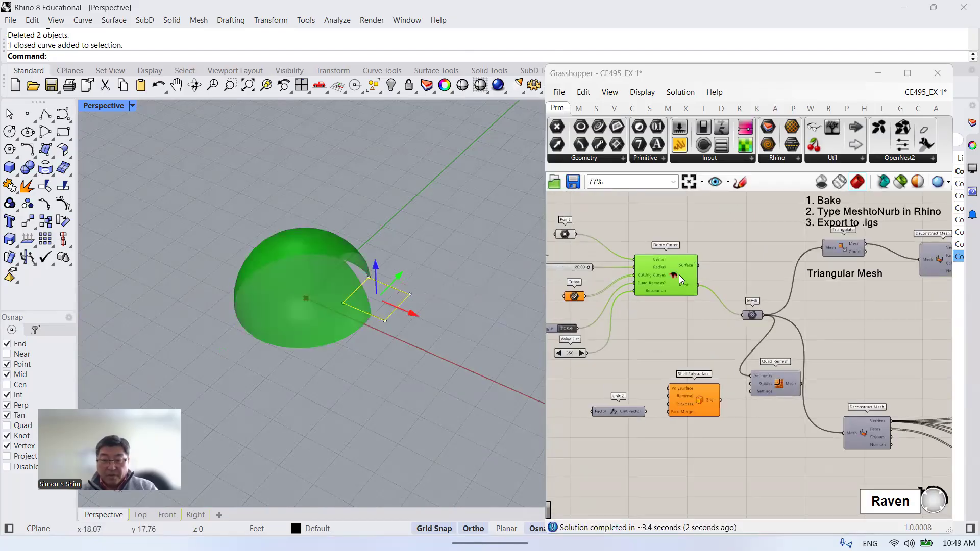
scroll(681, 290, "down", 2)
left_click(684, 306)
left_click(682, 286)
middle_click(682, 285)
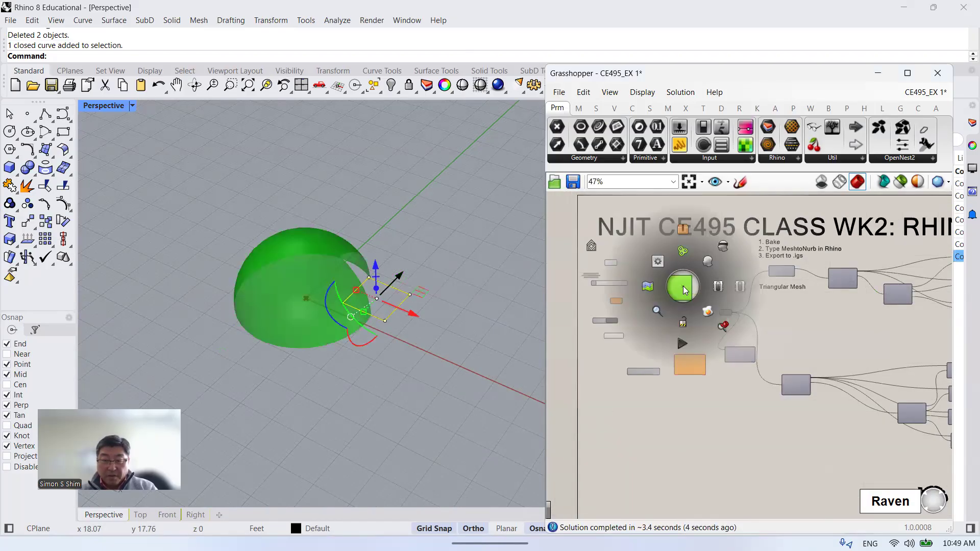
left_click(721, 248)
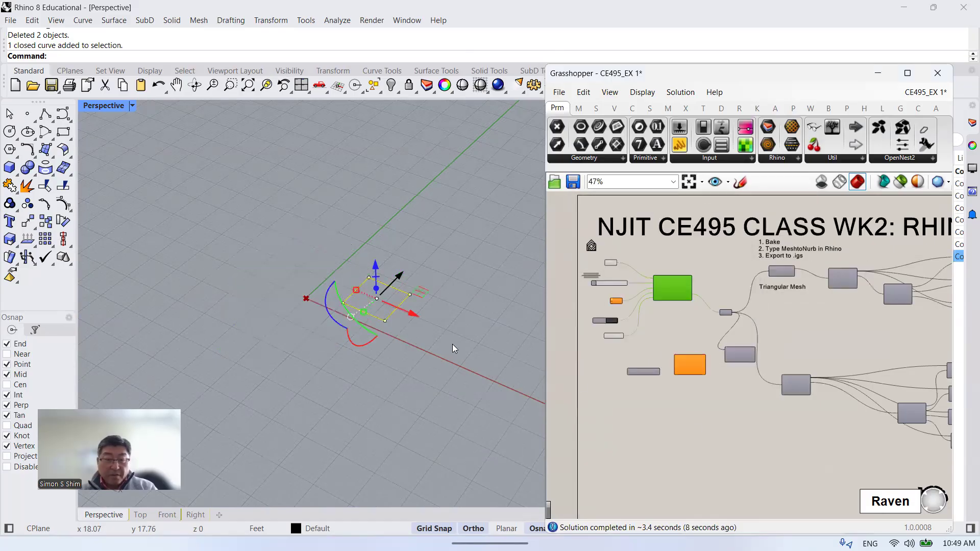
scroll(369, 289, "up", 5)
left_click(369, 286)
left_click(372, 287)
key("Delete")
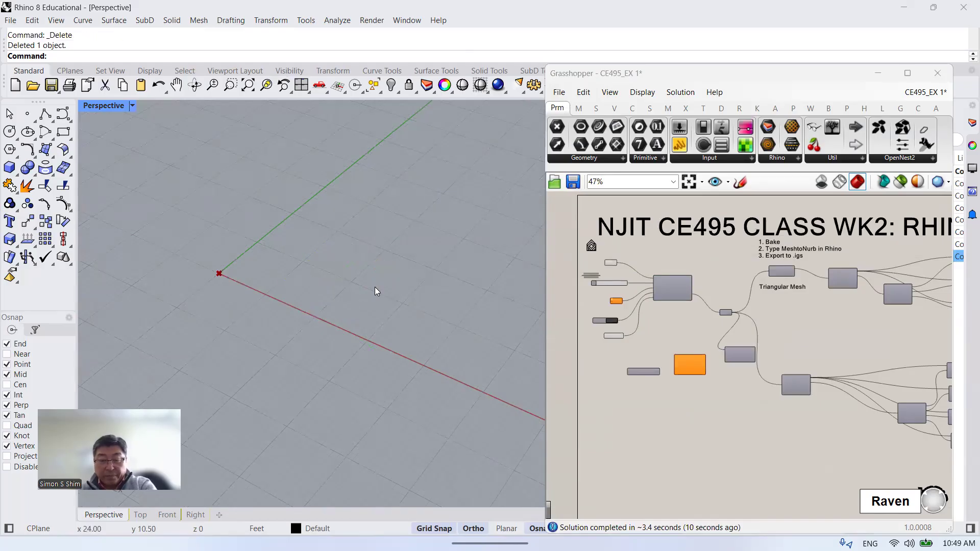
Turn the Dome Cutter component's preview back on and view the uncut dome.
left_click(678, 289)
middle_click(678, 289)
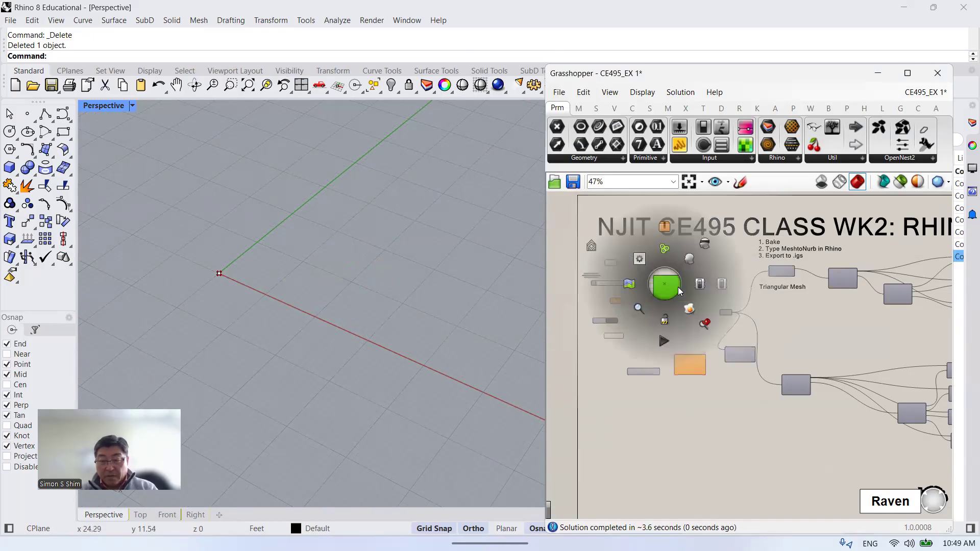
left_click(689, 262)
scroll(453, 251, "down", 6)
right_click_drag(423, 270, 396, 304)
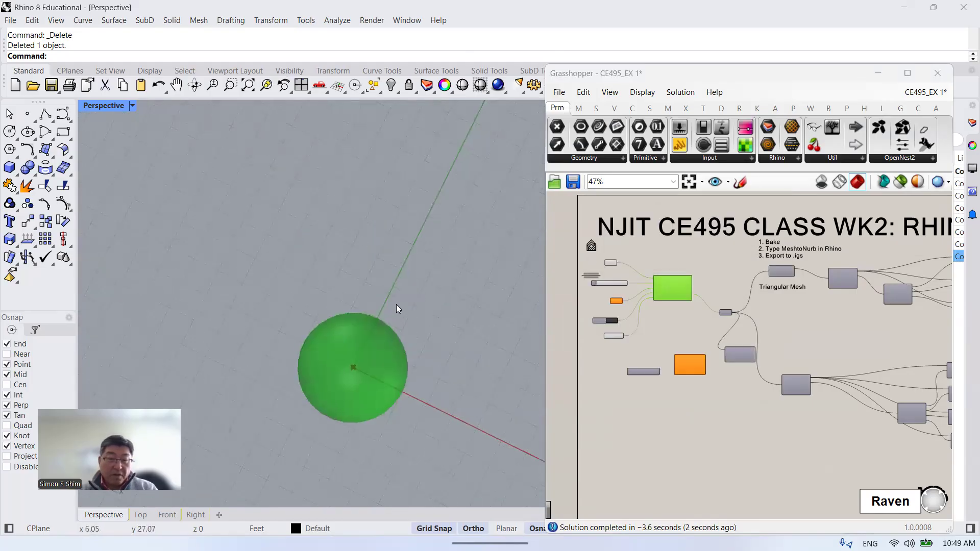
Show four viewports and draw a circle of about 5 ft radius at the dome's base in the Front view.
left_click(301, 86)
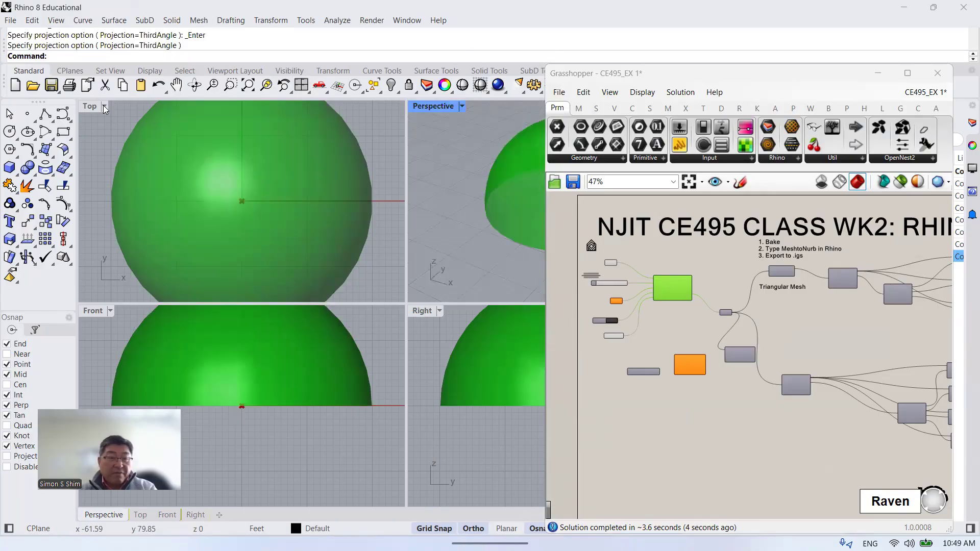
scroll(256, 186, "down", 3)
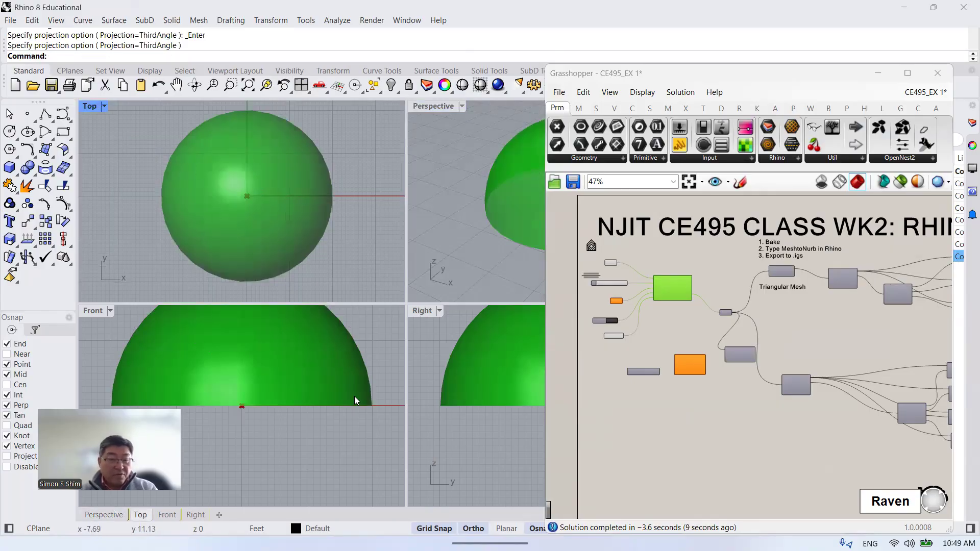
scroll(285, 376, "down", 1)
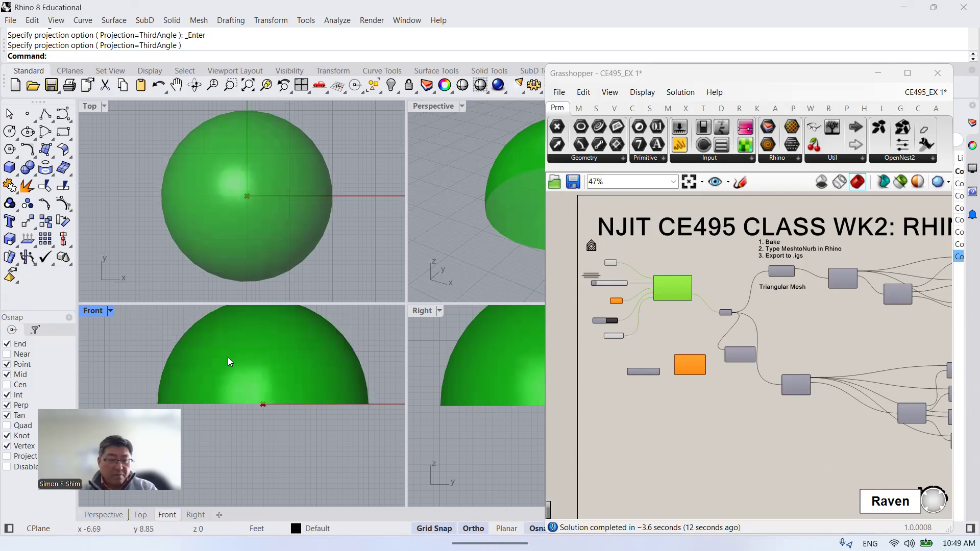
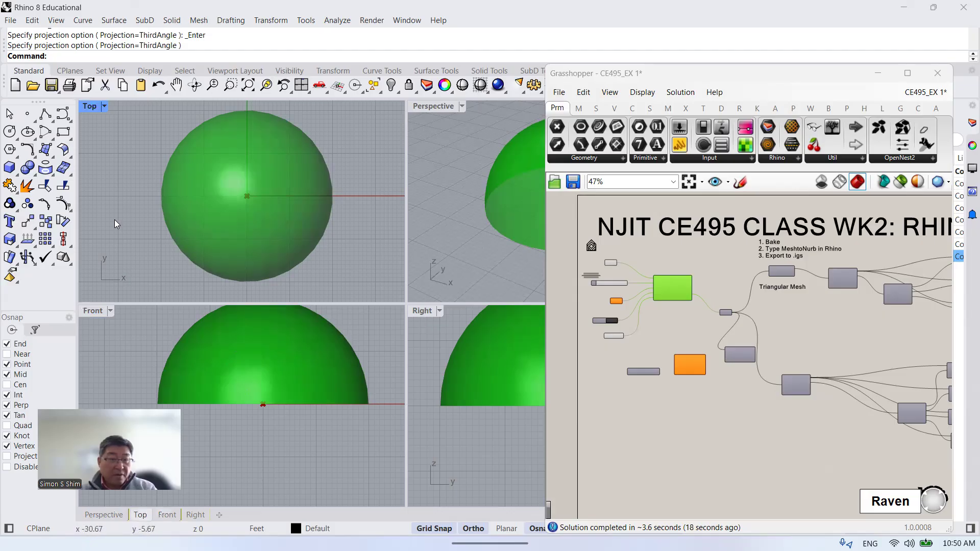
left_click(9, 131)
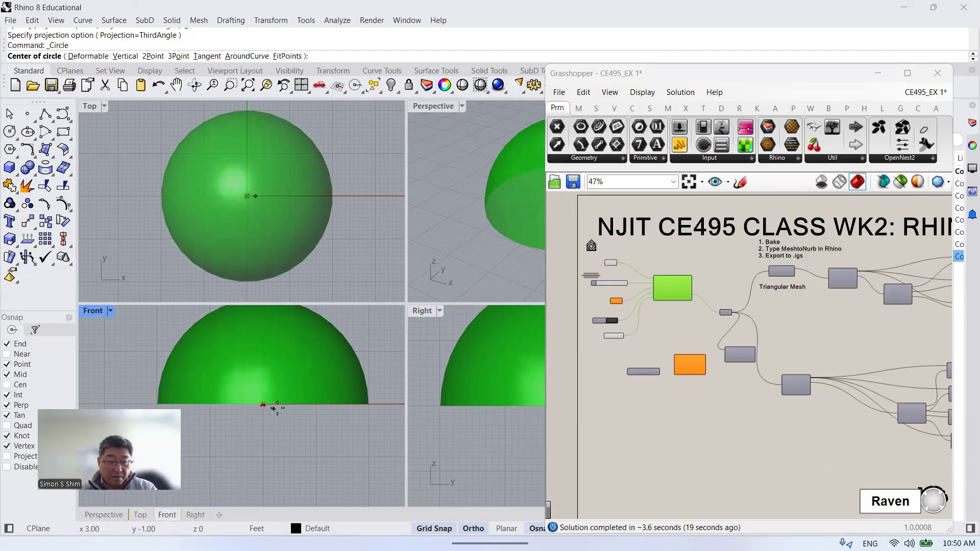
left_click(294, 409)
left_click(323, 432)
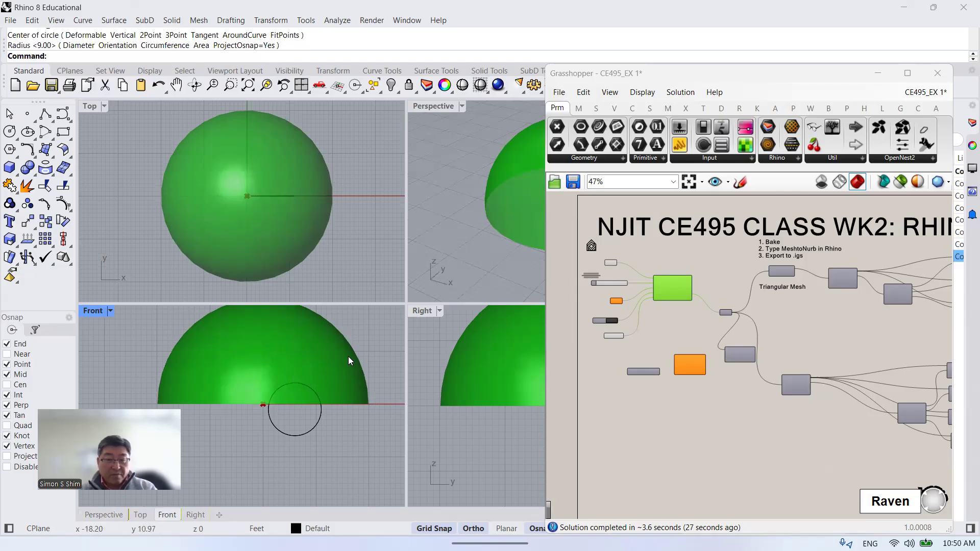
scroll(345, 363, "down", 2)
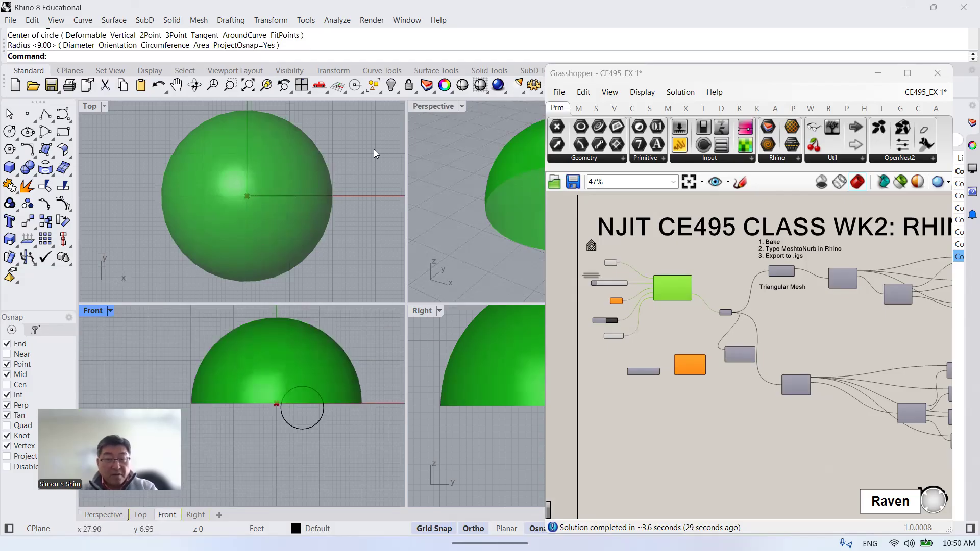
Try the vertical circle as the Dome Cutter's cutting curve through the Grasshopper Curve parameter, and delete the circle from Rhino.
double_click(434, 107)
scroll(340, 267, "down", 3)
scroll(403, 301, "up", 2)
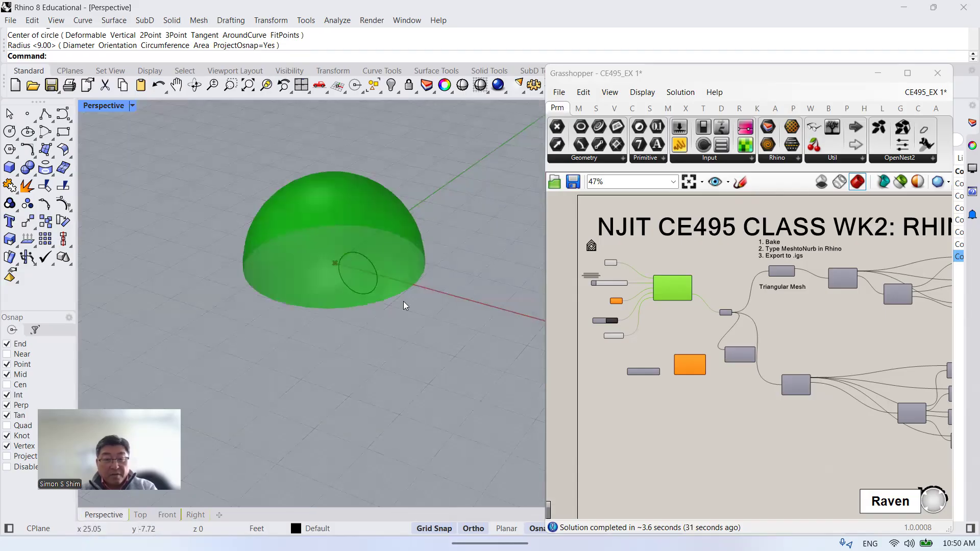
right_click_drag(428, 245, 331, 278)
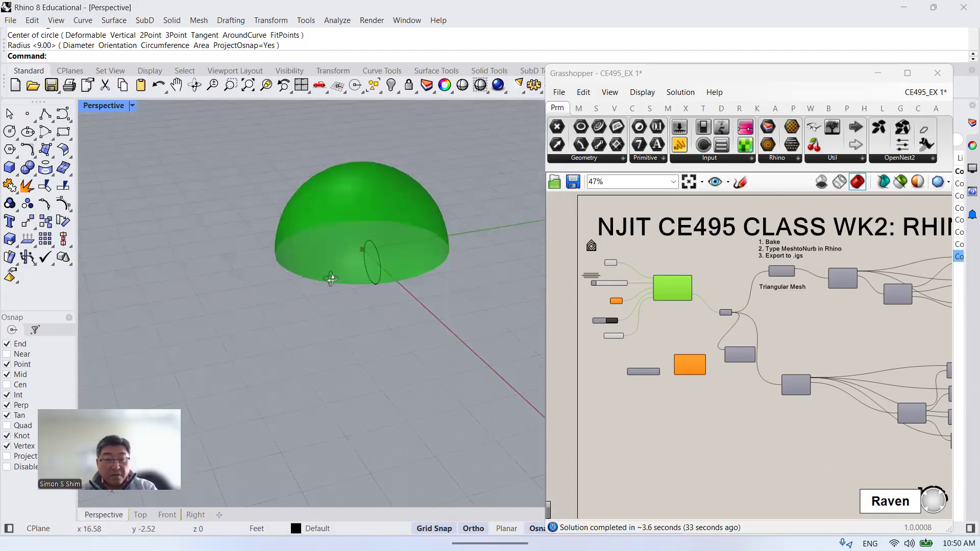
scroll(389, 271, "up", 2)
left_click(374, 283)
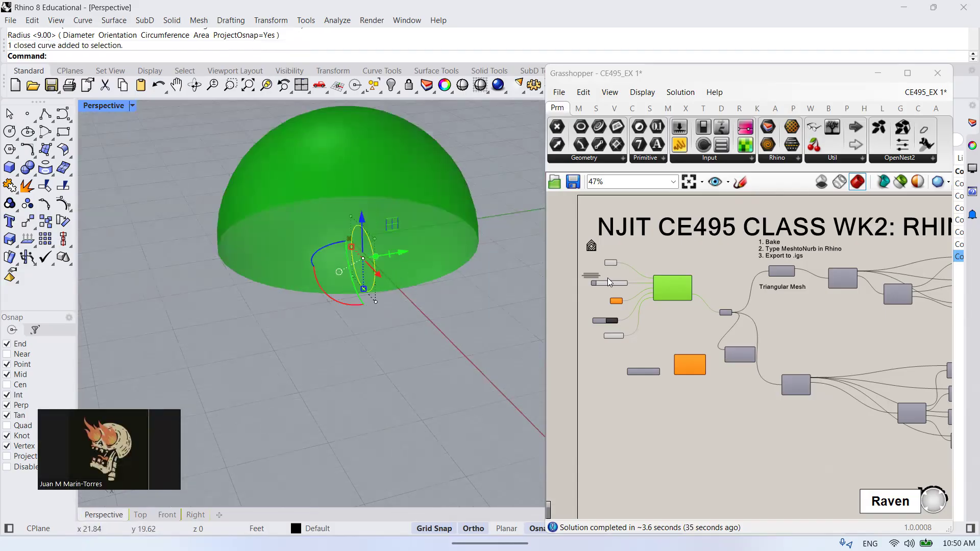
scroll(608, 285, "up", 4)
right_click(622, 258)
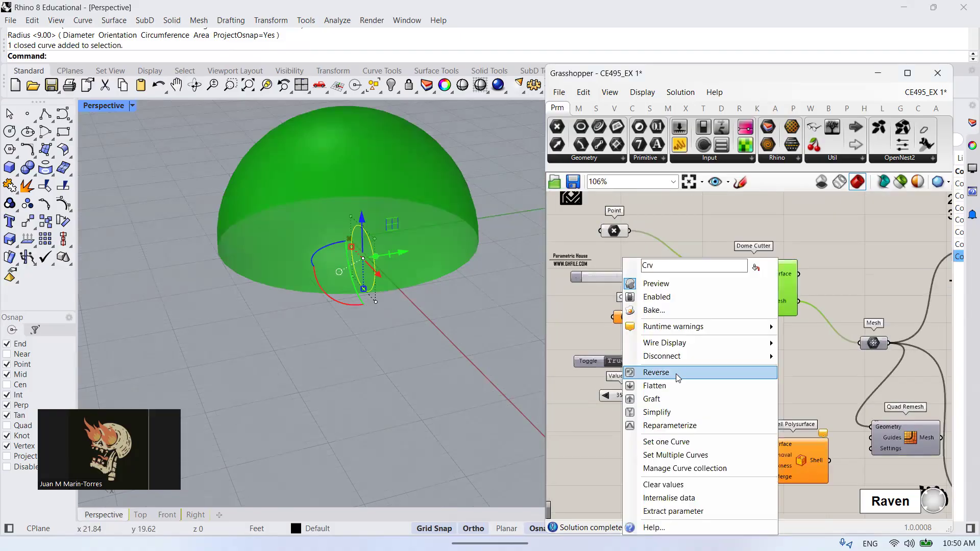
left_click(694, 442)
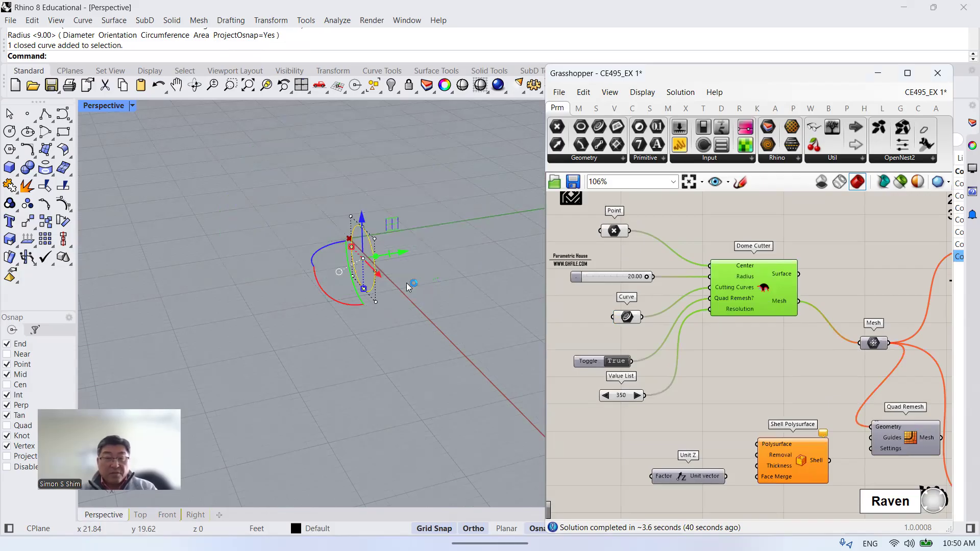
left_click(377, 265)
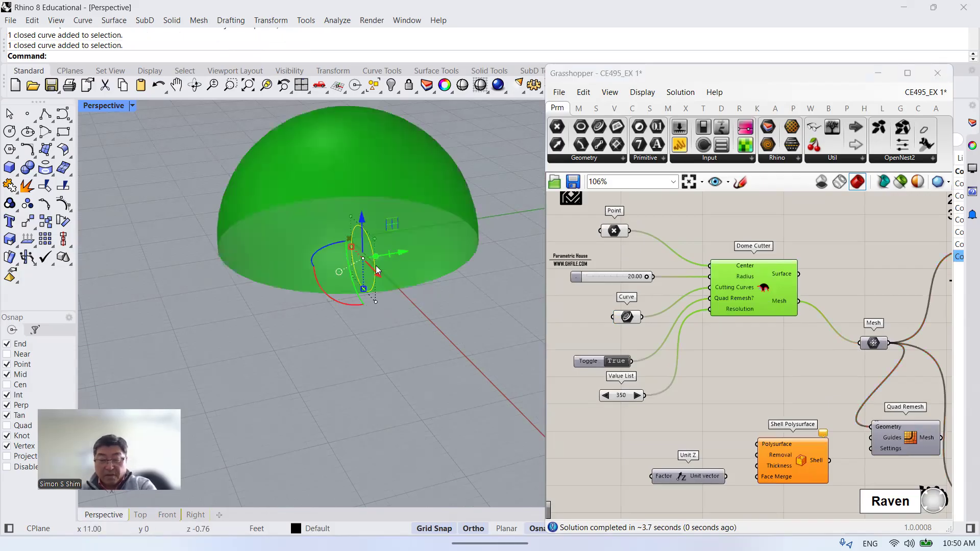
key("Delete")
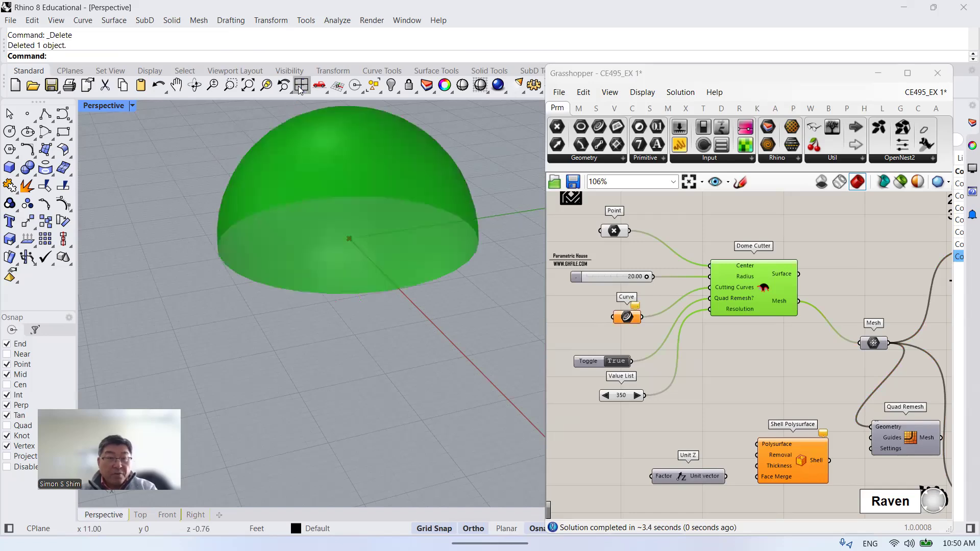
Show the Top view and draw a circle of about 5 ft radius over the dome's upper-left area.
left_click(301, 86)
double_click(91, 105)
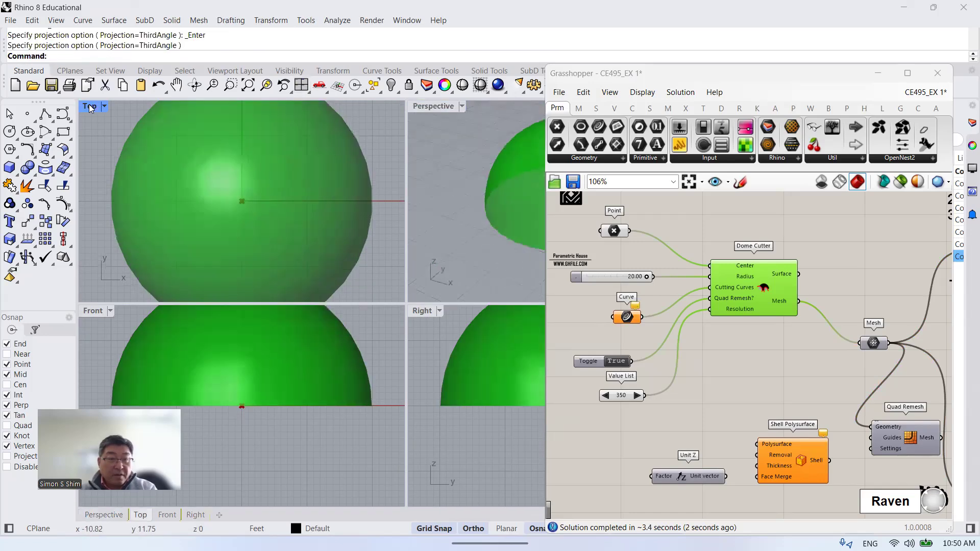
type("z")
key("Return")
type("e")
key("Return")
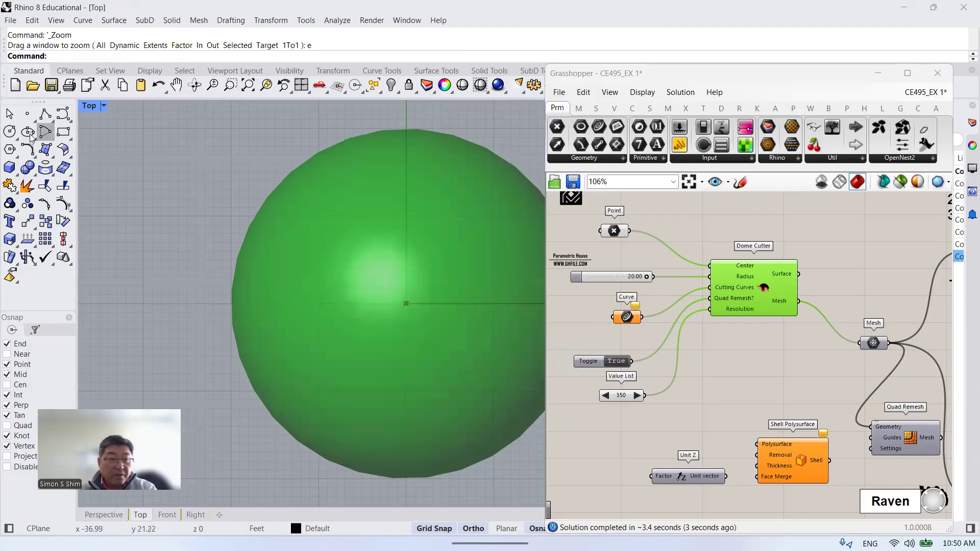
left_click(9, 131)
left_click(309, 209)
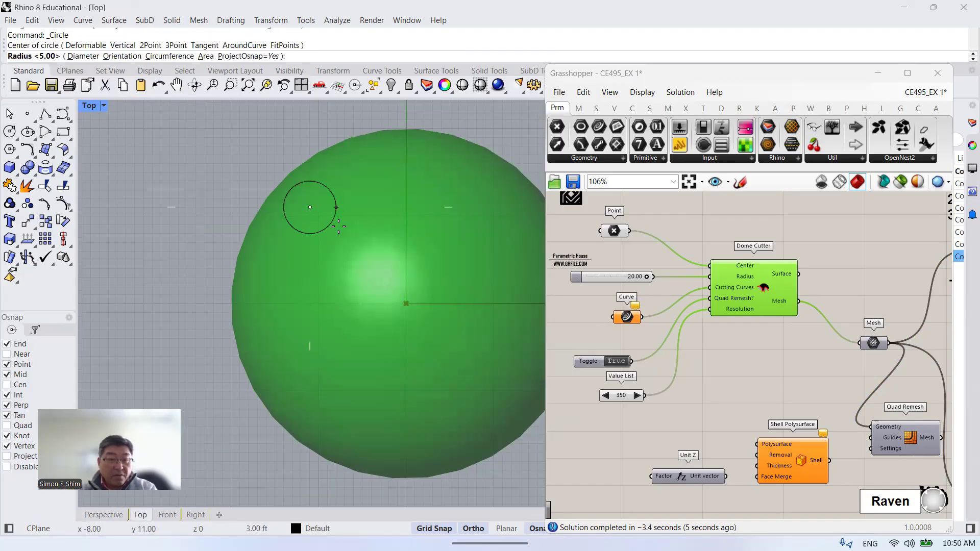
left_click(349, 239)
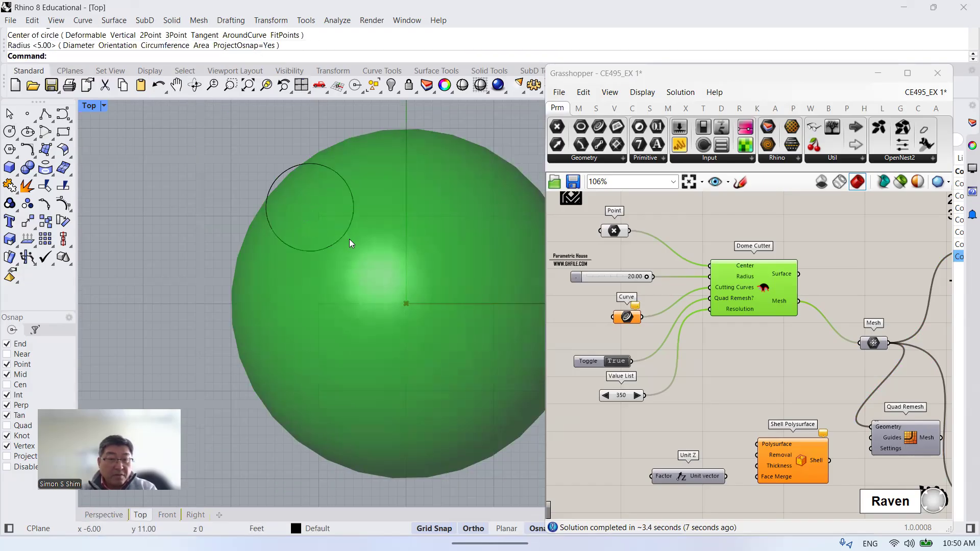
Move the small circle outward along the X axis so that it overlaps the dome's edge.
left_click(292, 170)
left_click_drag(338, 207, 302, 207)
scroll(204, 217, "down", 3)
left_click(428, 246)
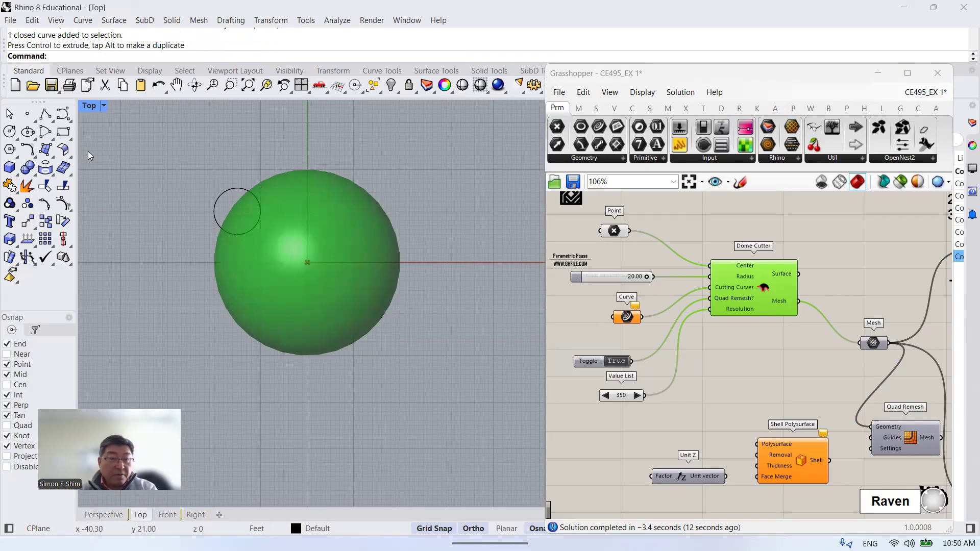
Draw a circle of about 11 ft radius across the dome's upper-right edge and a larger circle across its lower edge.
key("Return")
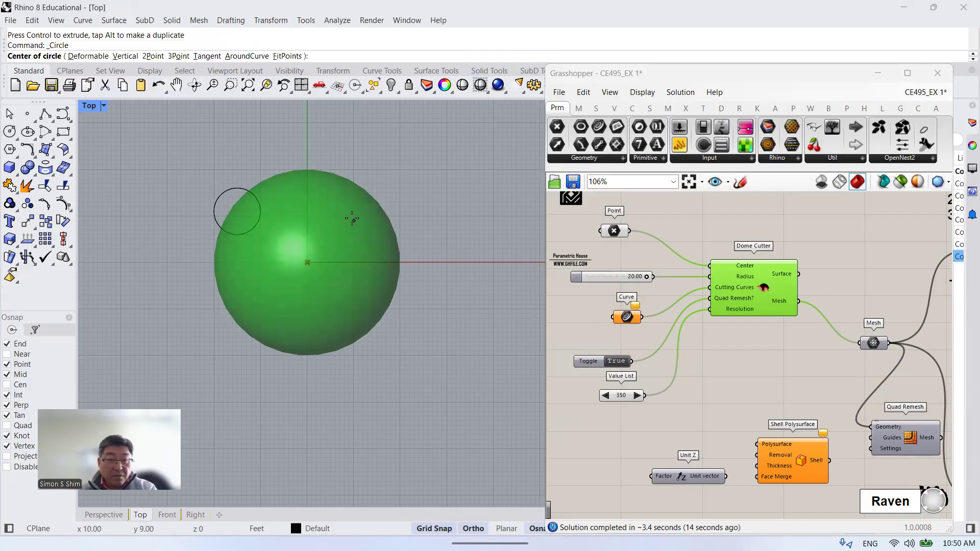
left_click(367, 207)
left_click(418, 235)
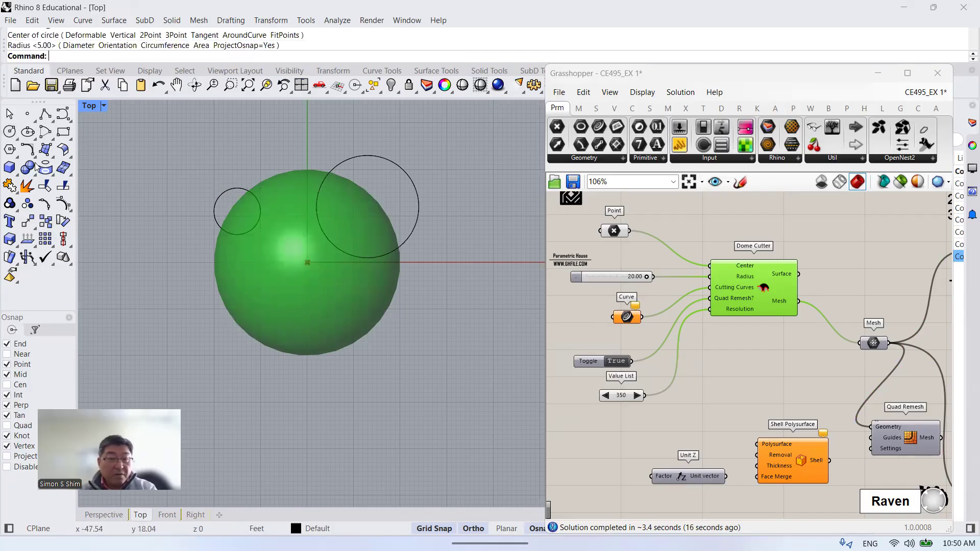
left_click(10, 131)
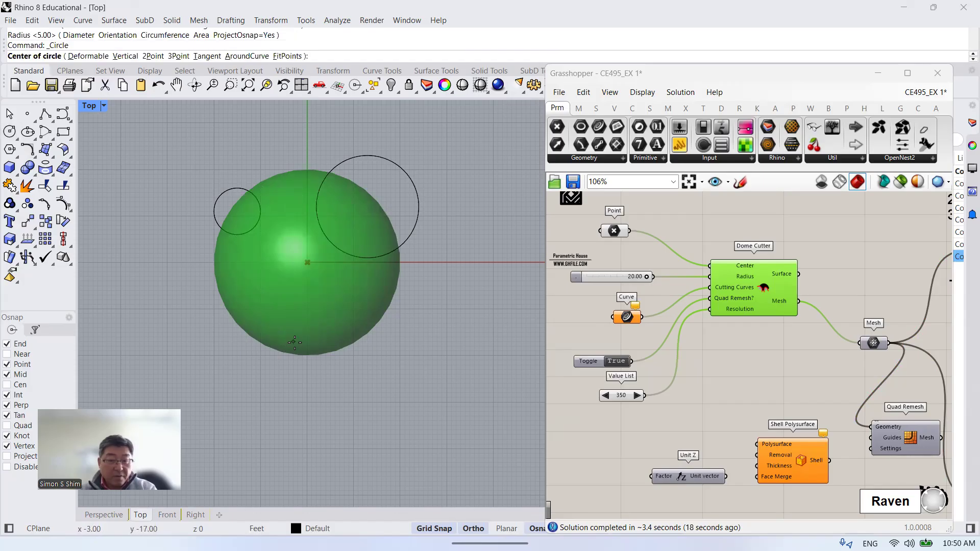
left_click(293, 341)
left_click(351, 394)
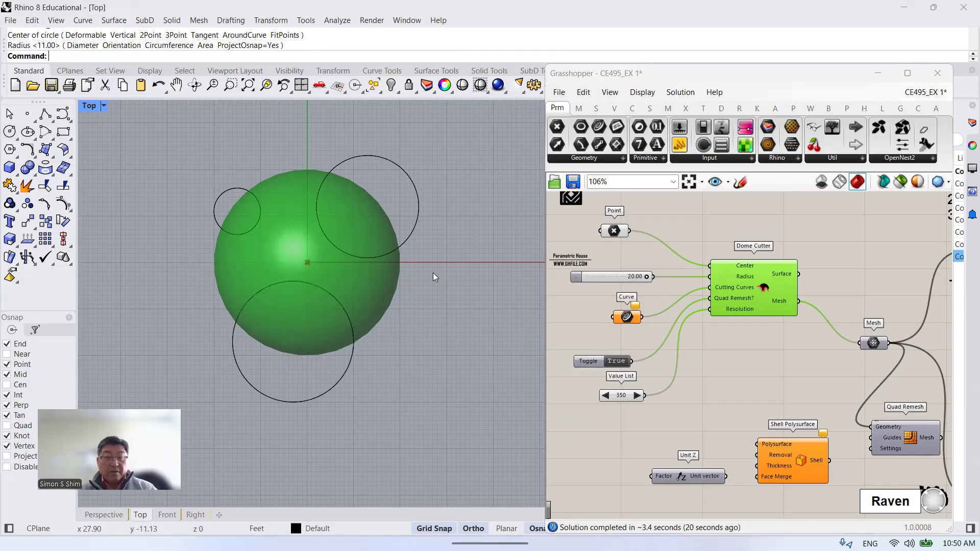
Assign all three circles to the Grasshopper Curve parameter as multiple cutting curves.
left_click(421, 208)
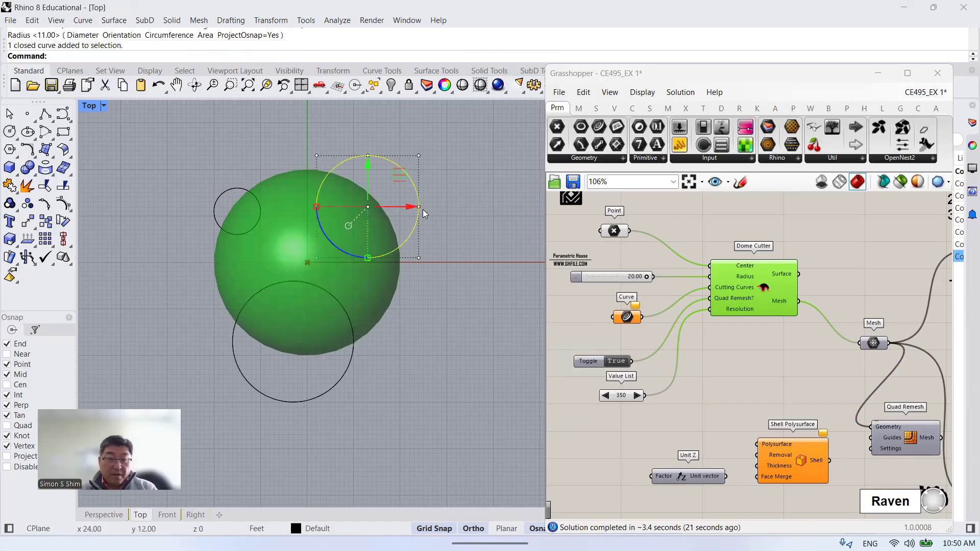
left_click(221, 190, "shift")
left_click(353, 355, "shift")
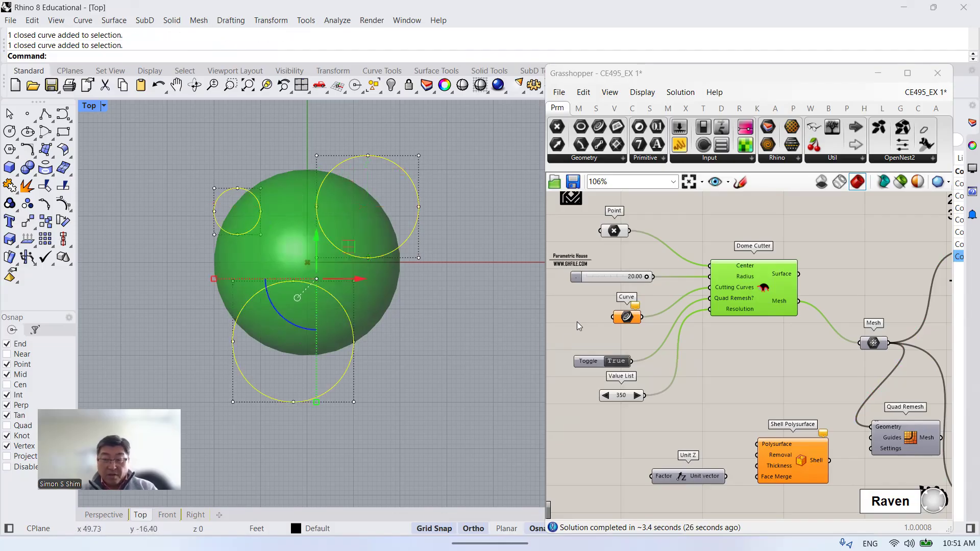
scroll(628, 327, "up", 3)
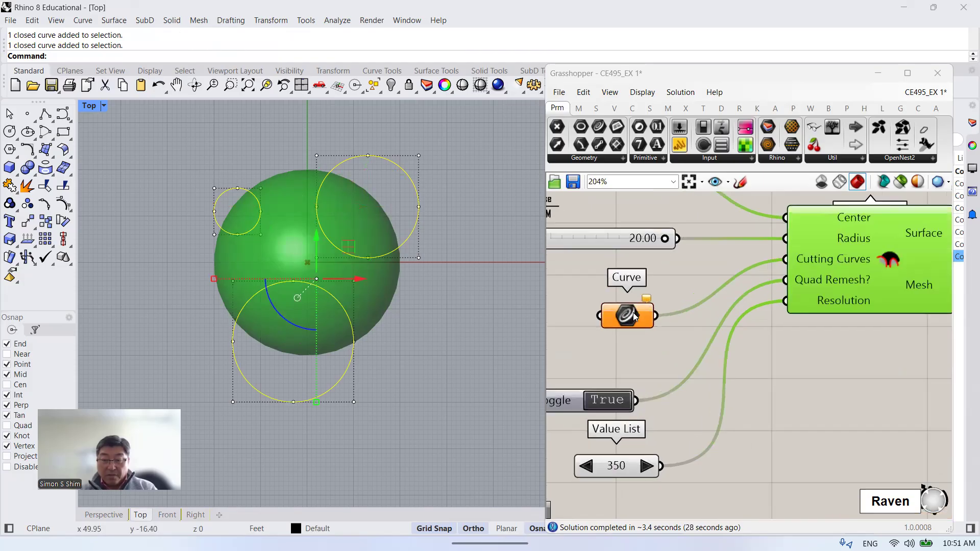
left_click(635, 317)
right_click(635, 316)
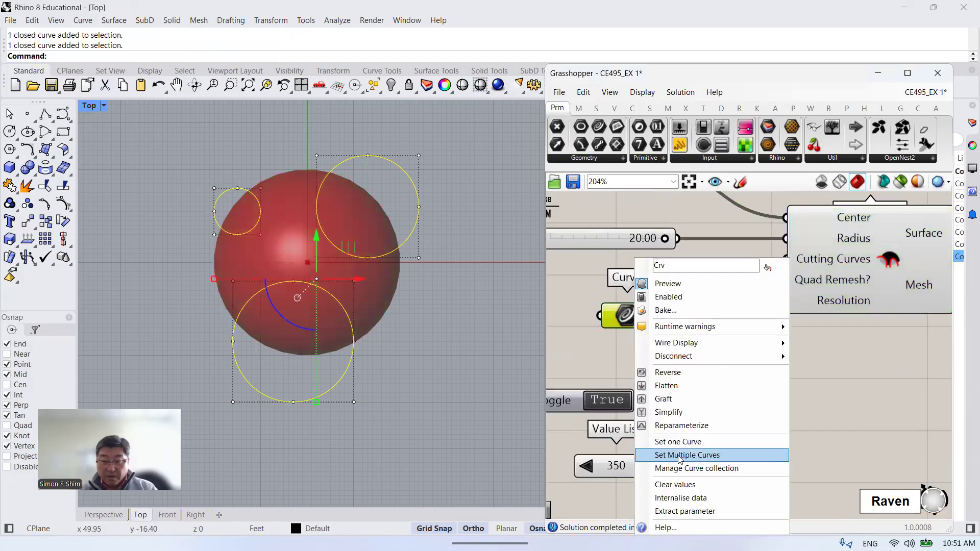
left_click(696, 457)
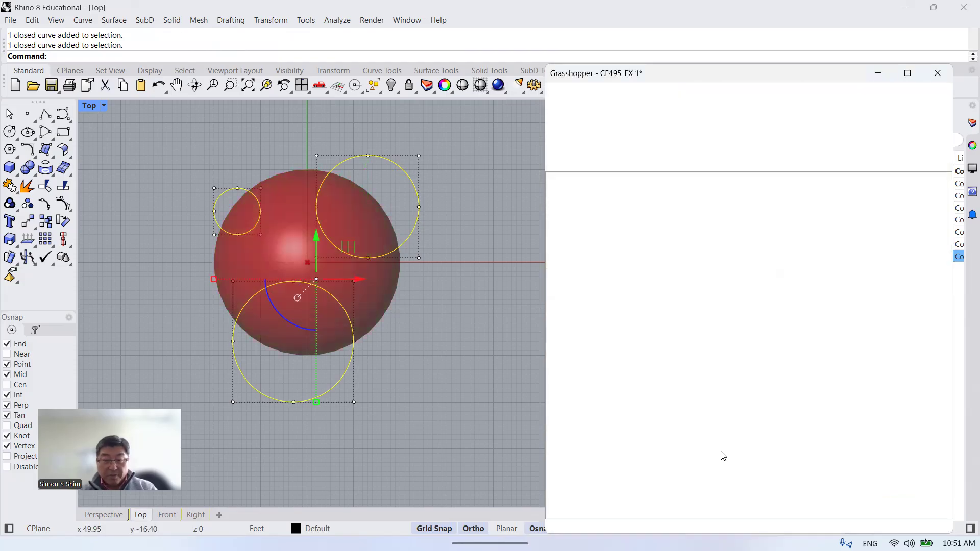
key("Return")
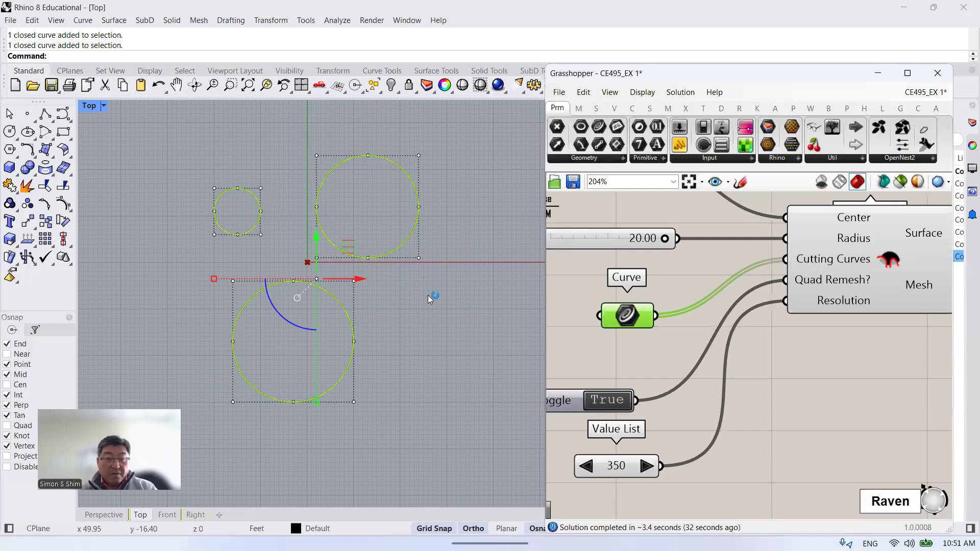
left_click(819, 386)
scroll(282, 263, "down", 2)
left_click(385, 211)
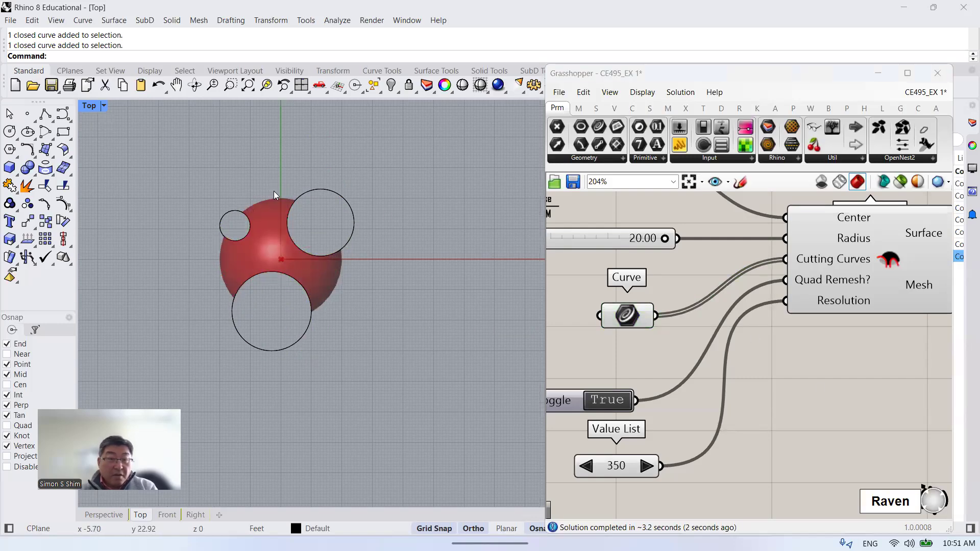
Examine the dome cut by the three circles from several angles in the Perspective view.
scroll(274, 191, "up", 1)
left_click(301, 85)
left_click(440, 108)
double_click(442, 106)
scroll(400, 253, "down", 3)
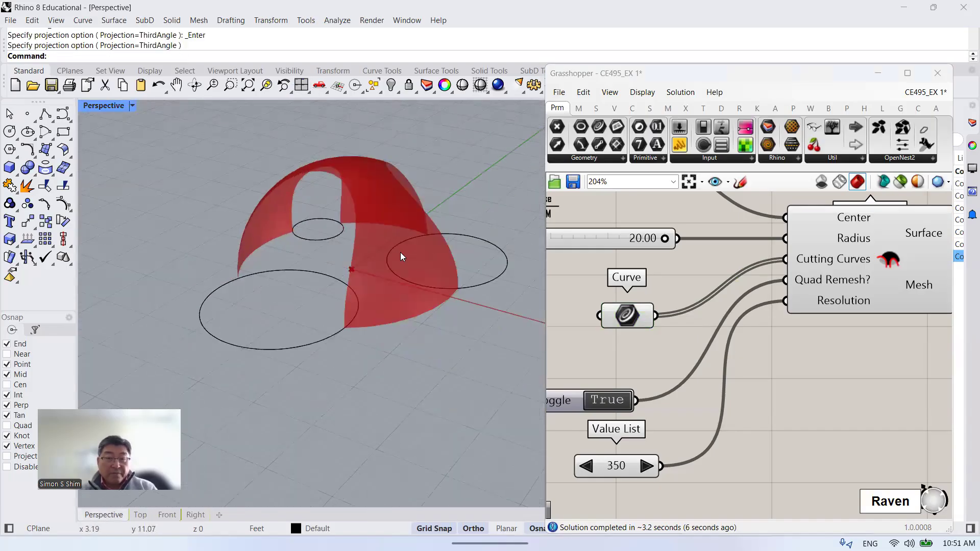
right_click_drag(456, 328, 429, 340)
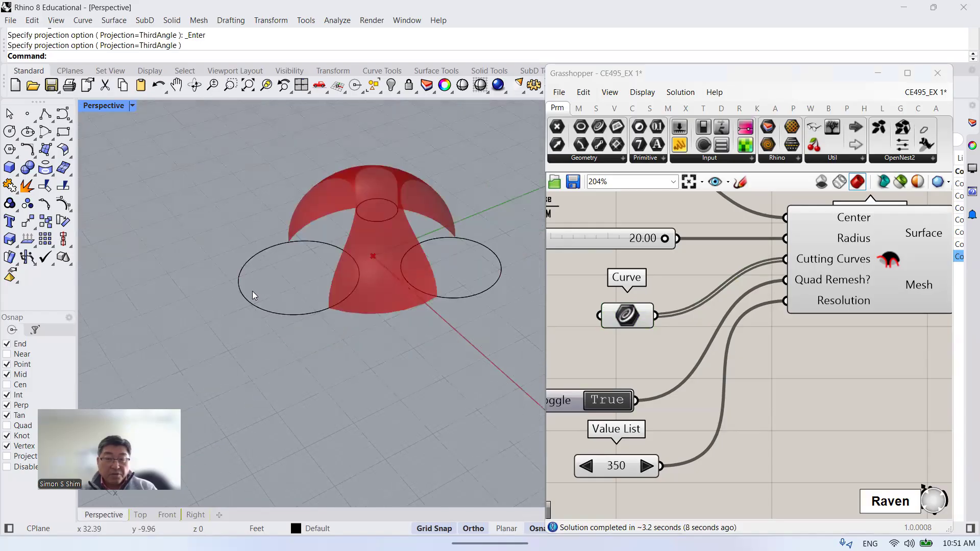
right_click_drag(252, 294, 185, 294, "shift")
right_click_drag(455, 322, 461, 360)
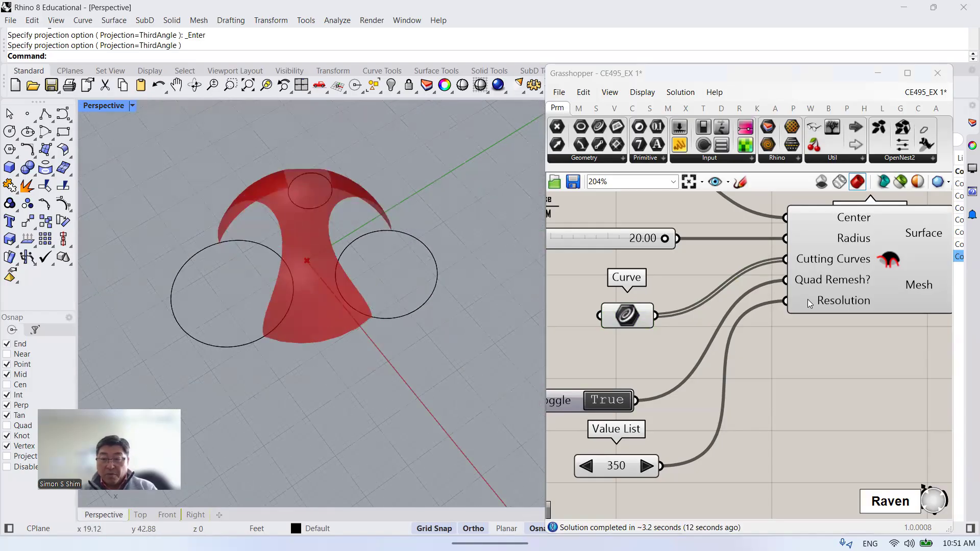
Bake the Dome Cutter's Mesh output into Rhino on Layer 01.
scroll(807, 299, "down", 3)
scroll(864, 279, "up", 1)
scroll(723, 276, "up", 2)
scroll(822, 295, "down", 2)
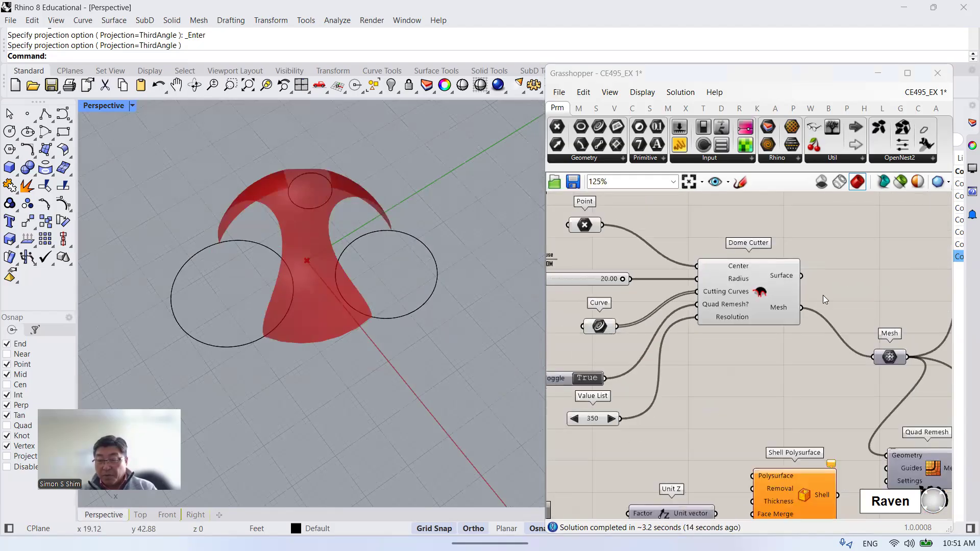
scroll(836, 290, "up", 3)
right_click(764, 333)
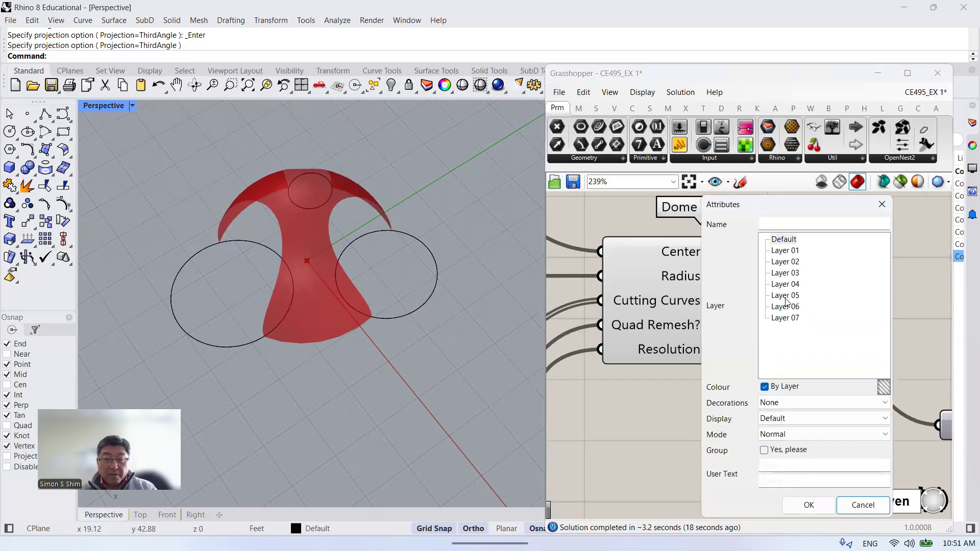
left_click(802, 261)
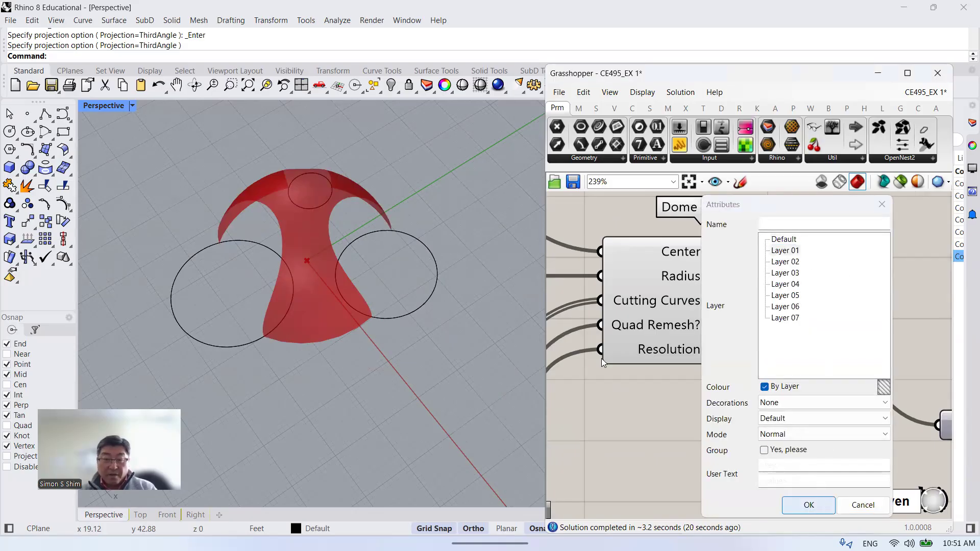
left_click(808, 504)
Move the baked mesh away from the Grasshopper preview and the circles to a clear area.
scroll(466, 218, "down", 3)
scroll(466, 217, "down", 1)
left_click(400, 219)
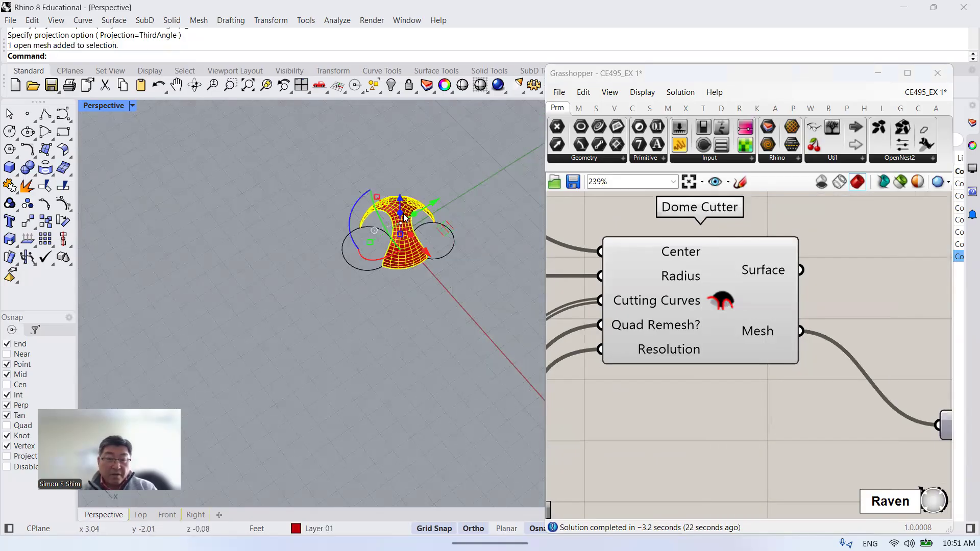
left_click_drag(436, 205, 281, 305)
Examine the baked mesh and its quad faces close up.
scroll(245, 239, "up", 2)
left_click(245, 239)
left_click(379, 275)
left_click(247, 210)
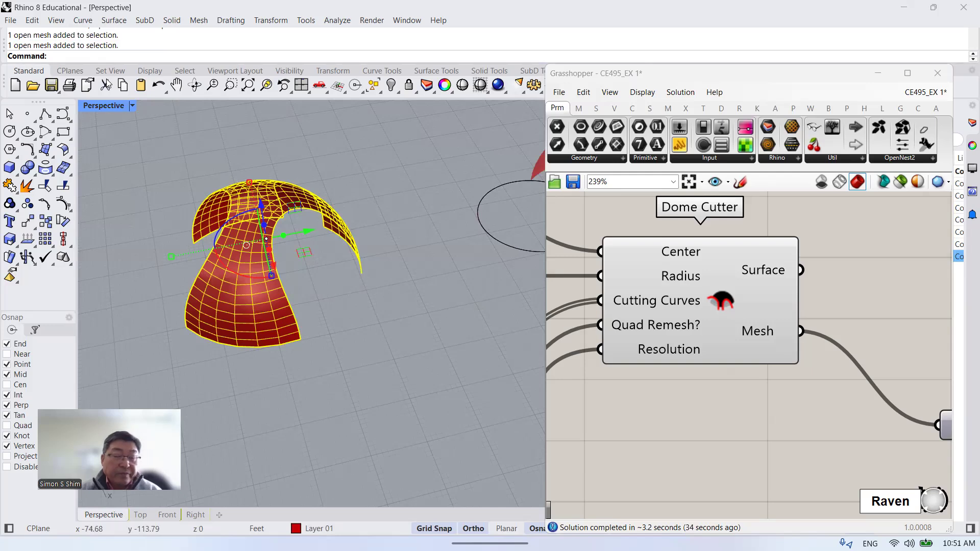
left_click(319, 280)
left_click(270, 229)
scroll(225, 194, "down", 4)
left_click(279, 252)
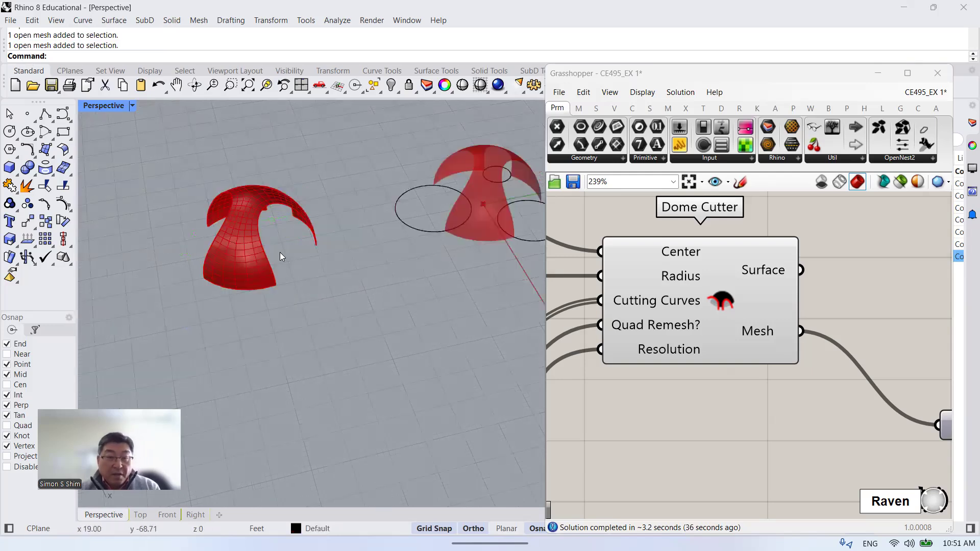
scroll(230, 216, "up", 2)
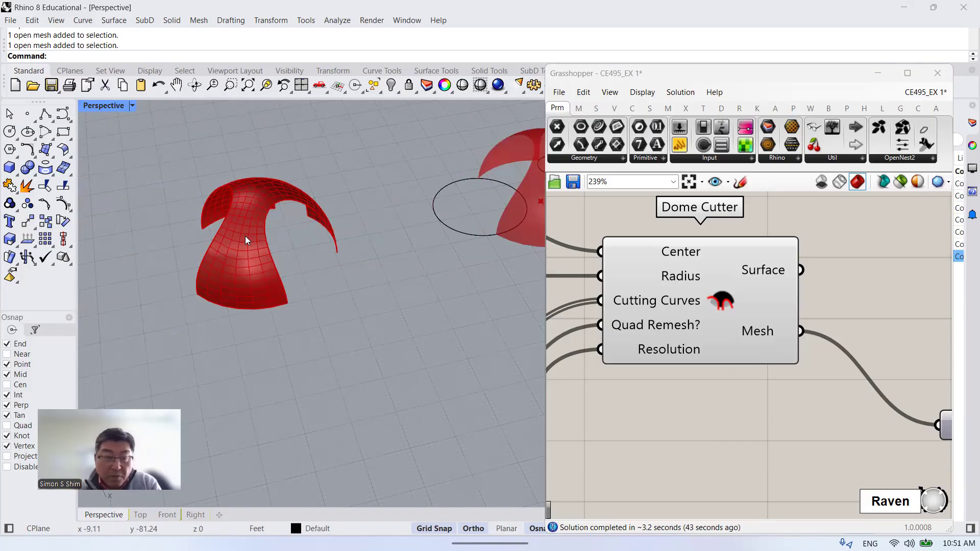
Convert the baked dome mesh to a NURBS polysurface with MeshToNURB.
left_click_drag(342, 302, 234, 226)
left_click(374, 307)
left_click(257, 222)
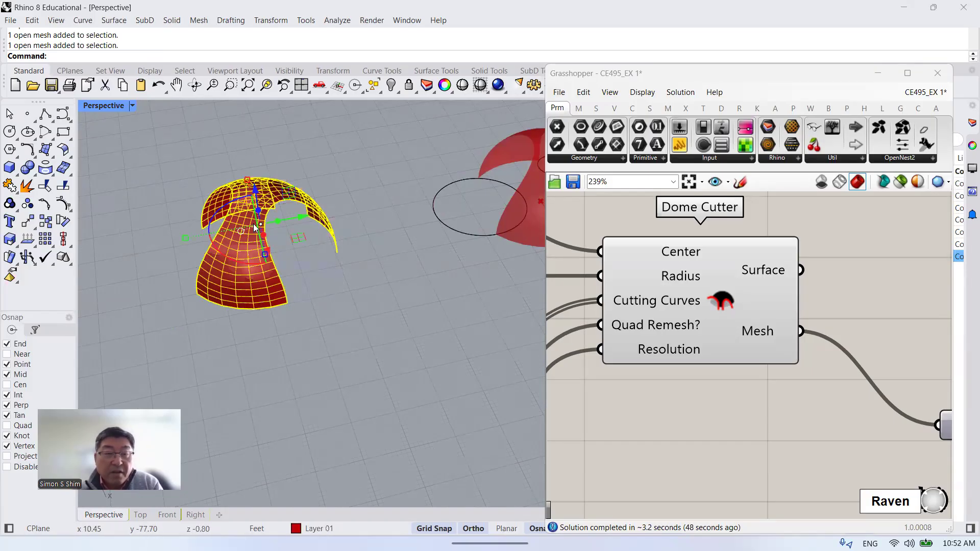
type("M")
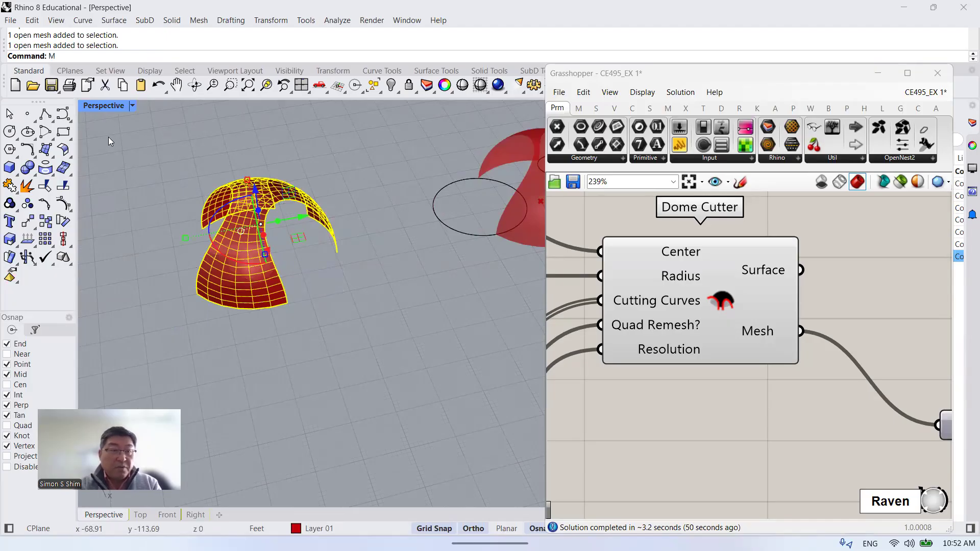
type("eshToNURB")
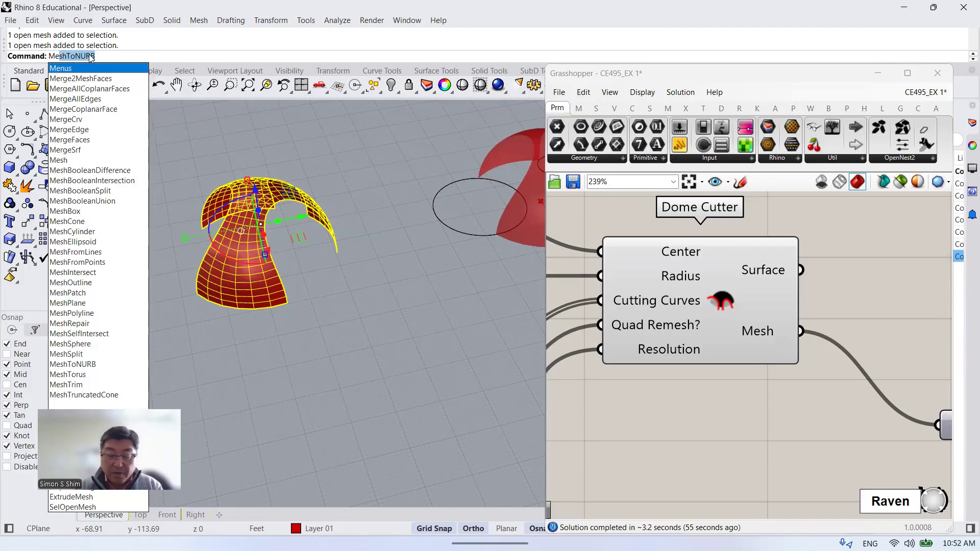
key("Return")
Move the converted polysurface off the original mesh so the two stand side by side.
scroll(461, 192, "down", 3)
scroll(384, 250, "up", 2)
left_click(388, 209)
left_click_drag(426, 209, 257, 241)
left_click(294, 282)
Compare the face divisions of the converted polysurface with those of the original mesh close up.
scroll(195, 247, "up", 6)
scroll(259, 227, "down", 6)
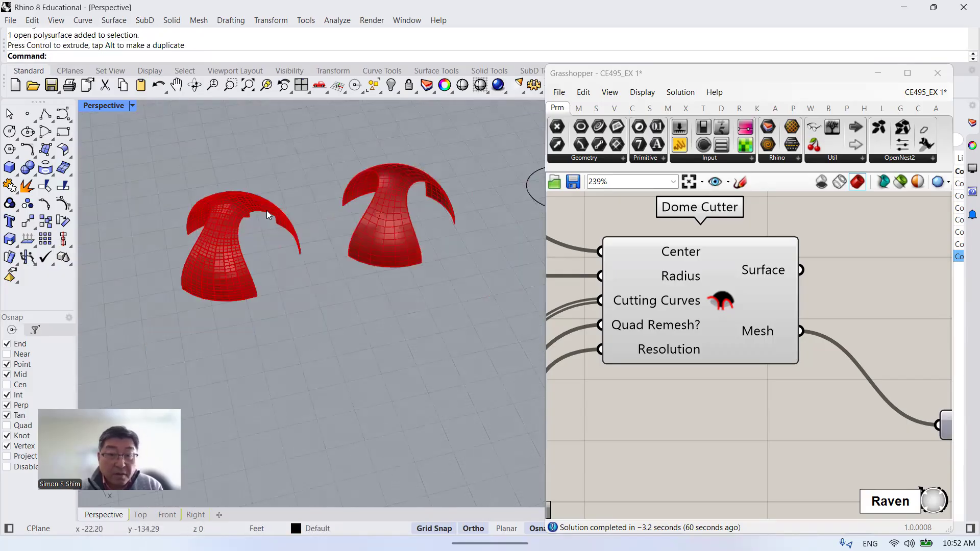
scroll(266, 210, "up", 3)
left_click(214, 210)
left_click(256, 260)
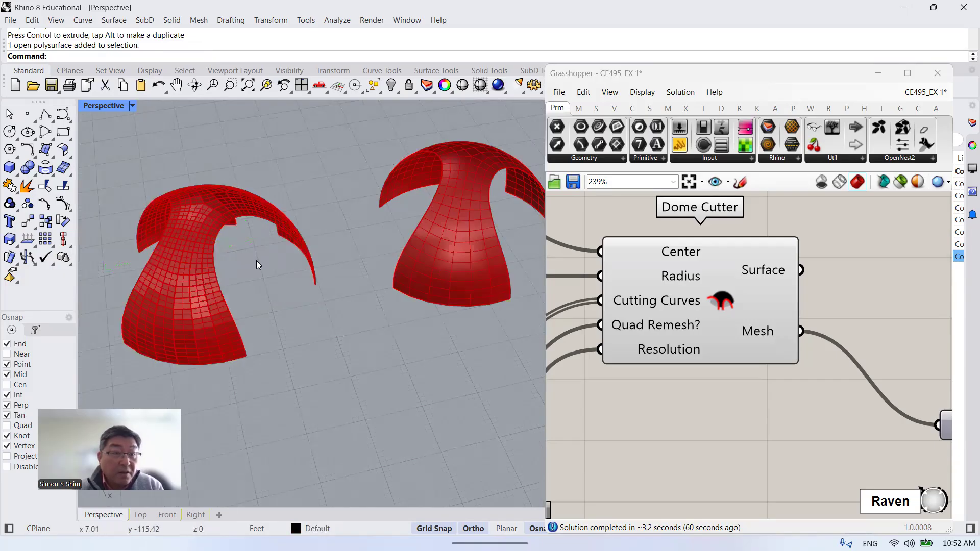
scroll(318, 357, "down", 3)
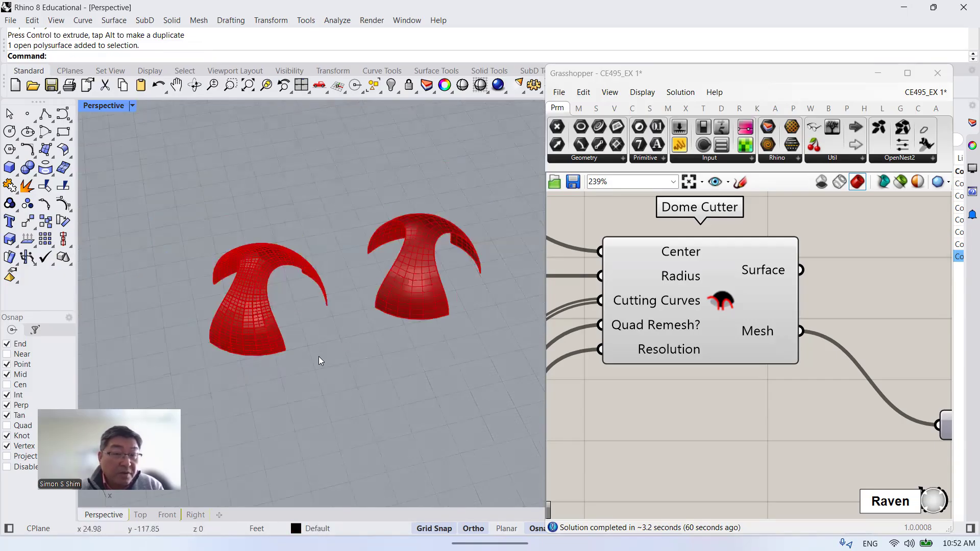
scroll(256, 291, "up", 6)
scroll(256, 264, "down", 2)
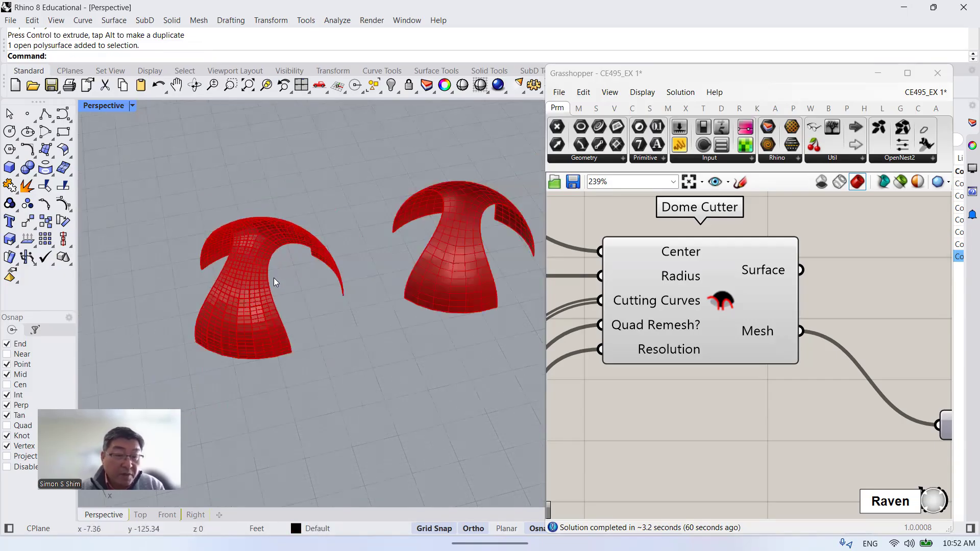
scroll(273, 279, "up", 6)
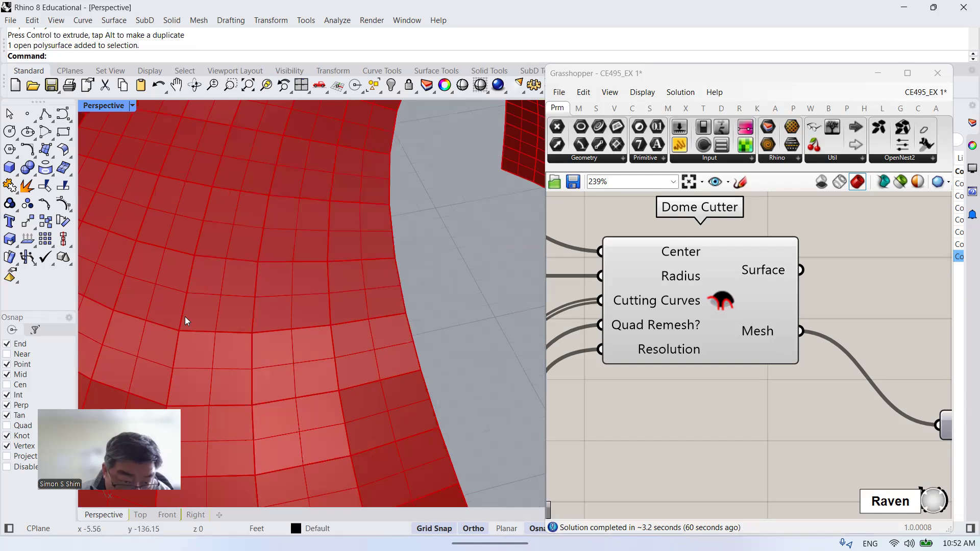
scroll(243, 262, "down", 3)
scroll(500, 203, "up", 4)
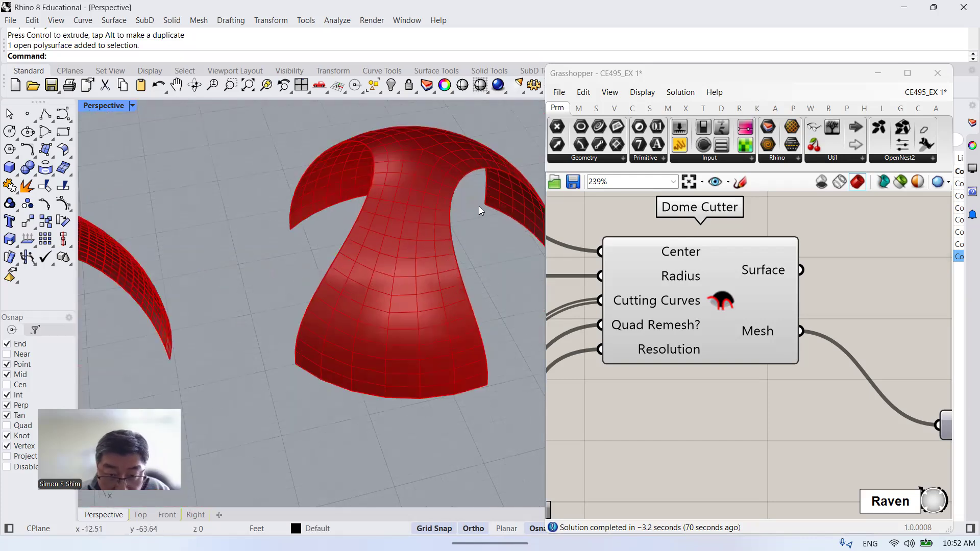
Inspect the quad divisions along the legs of the original dome mesh from several angles.
scroll(438, 215, "down", 2)
scroll(404, 219, "up", 4)
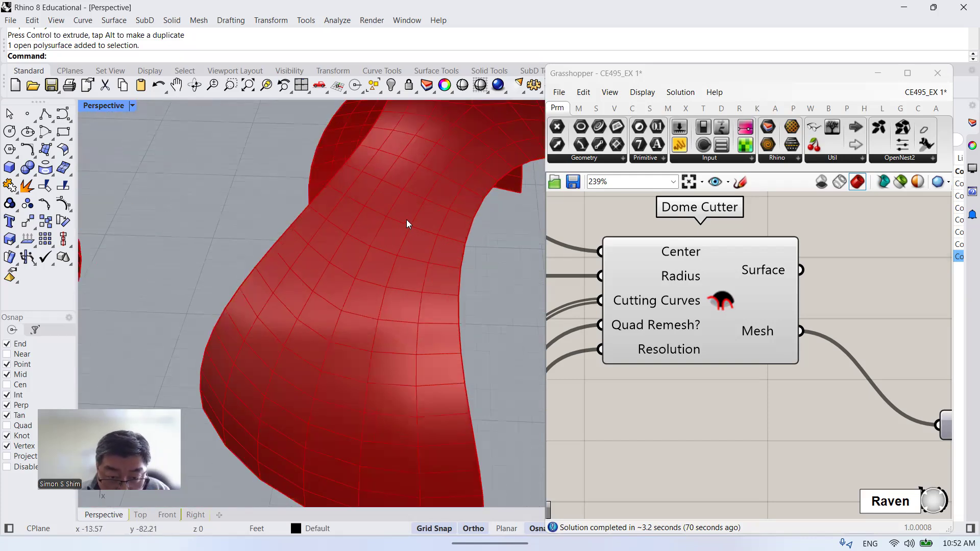
scroll(403, 211, "down", 3)
scroll(408, 250, "up", 4)
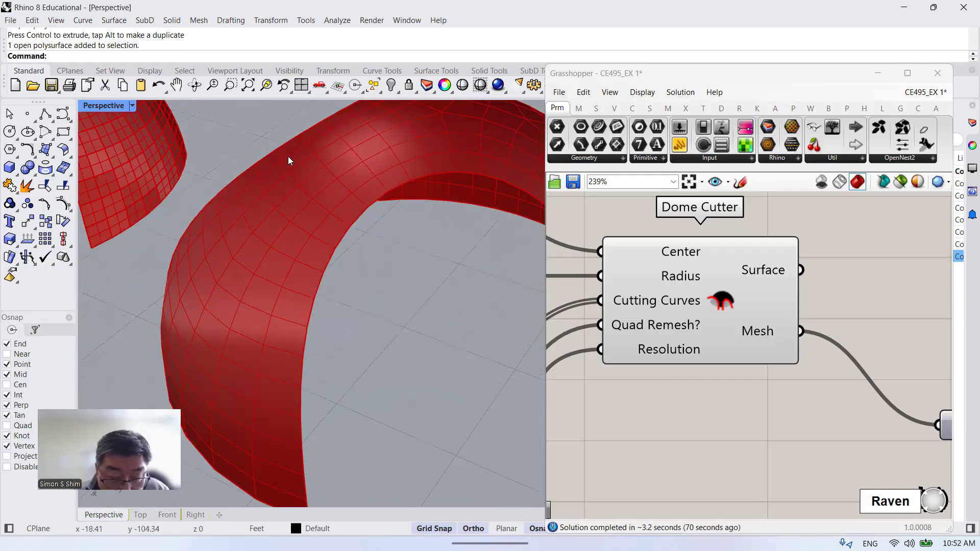
scroll(409, 232, "down", 3)
scroll(168, 158, "up", 5)
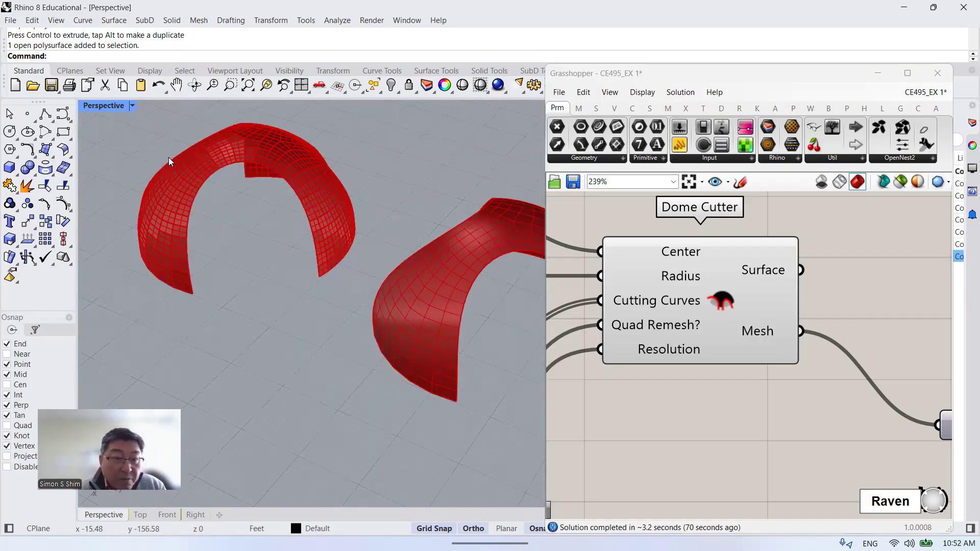
Examine the surface patches and edge lines of the converted dome polysurface close up and from above.
left_click(208, 182)
scroll(189, 237, "up", 2)
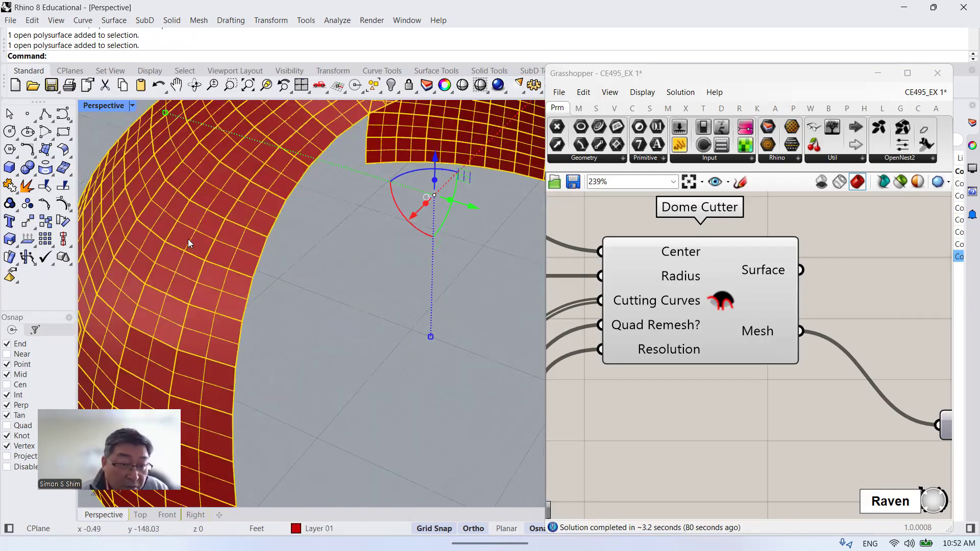
scroll(155, 213, "down", 2)
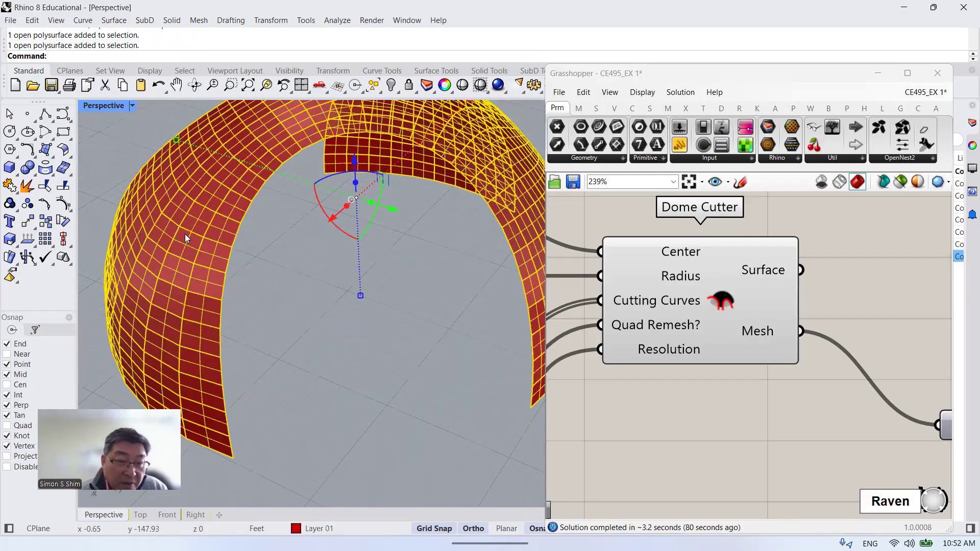
scroll(189, 231, "up", 2)
scroll(202, 222, "down", 3)
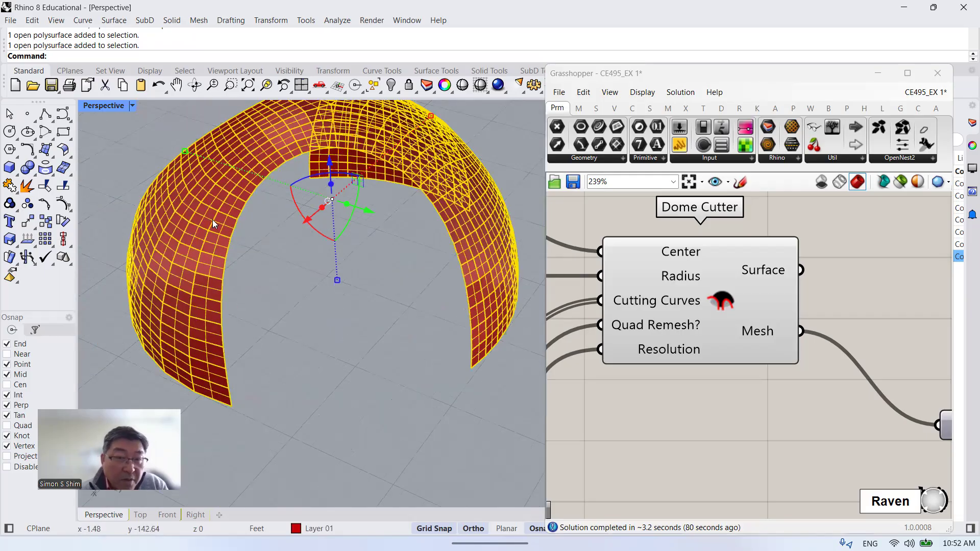
scroll(213, 220, "up", 3)
left_click(278, 274)
scroll(258, 222, "down", 1)
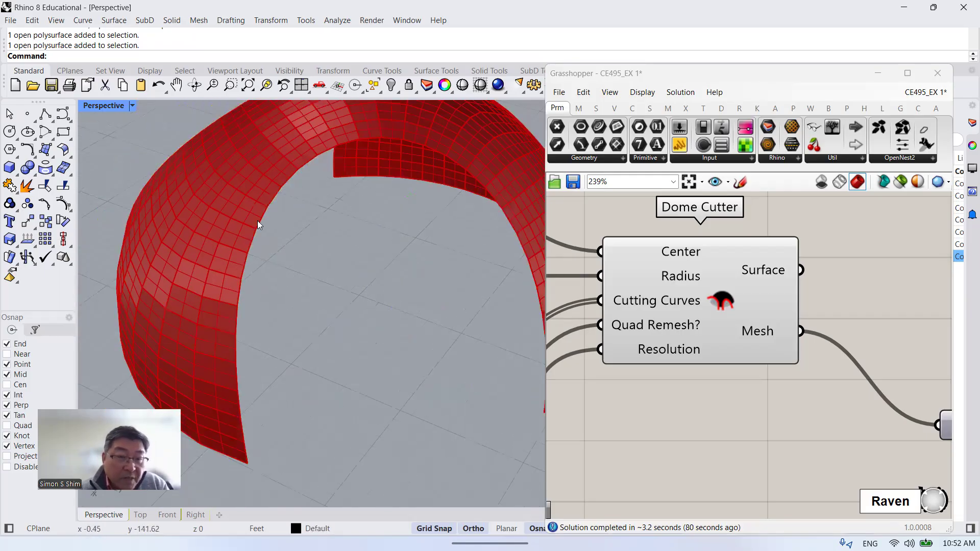
scroll(218, 222, "down", 3)
right_click_drag(271, 222, 304, 222)
scroll(209, 268, "up", 3)
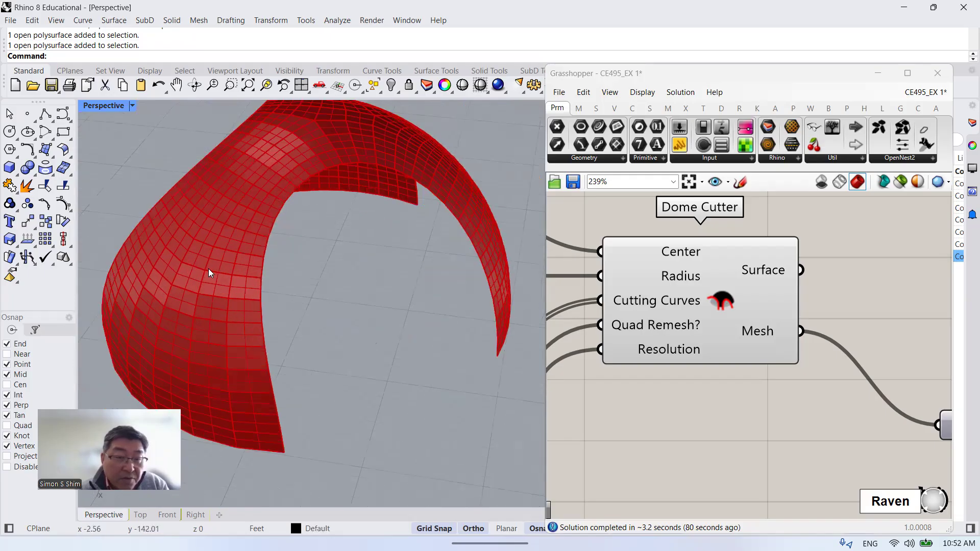
scroll(168, 301, "up", 3)
scroll(219, 269, "down", 2)
scroll(270, 250, "up", 3)
scroll(242, 230, "down", 2)
right_click_drag(318, 229, 331, 299)
scroll(312, 270, "down", 6)
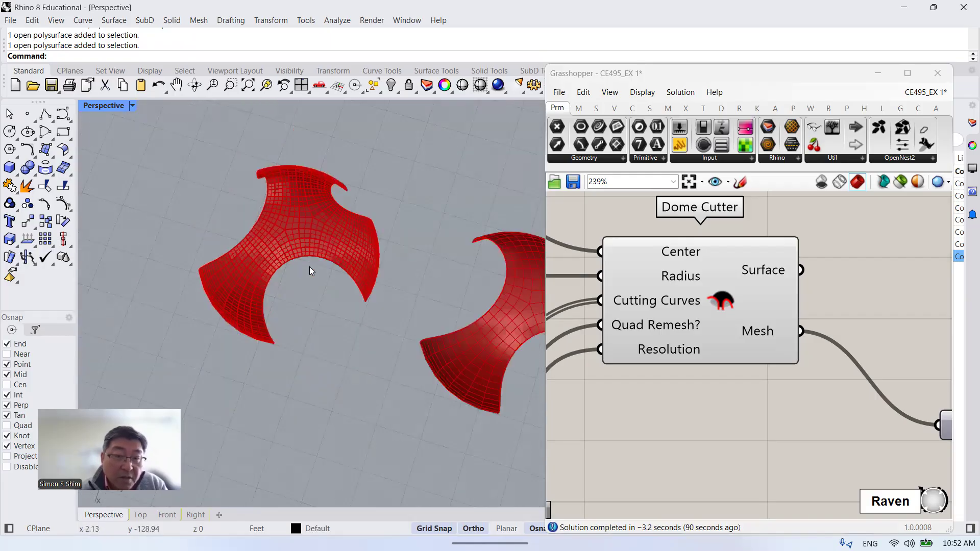
scroll(309, 248, "up", 4)
right_click_drag(309, 247, 278, 178)
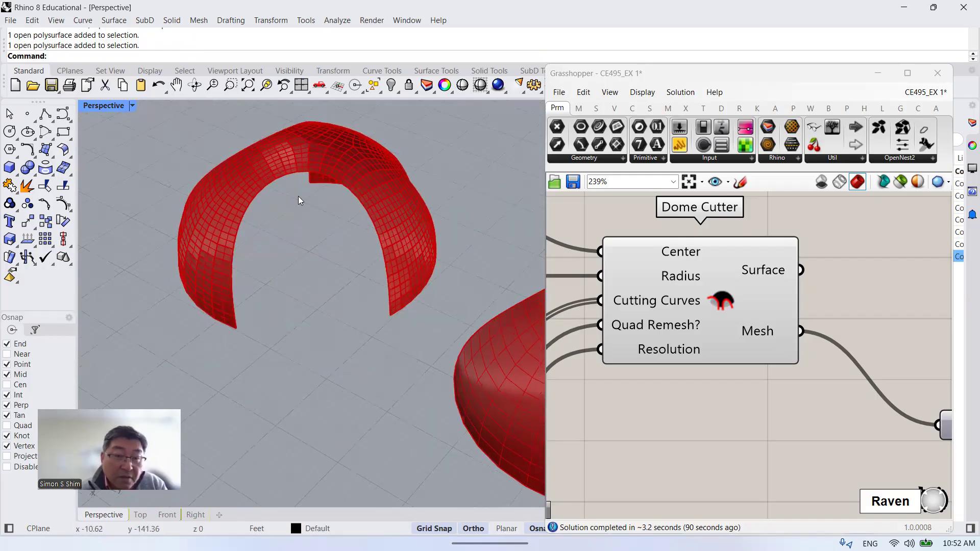
scroll(292, 210, "up", 2)
right_click_drag(291, 213, 233, 187)
left_click(270, 173)
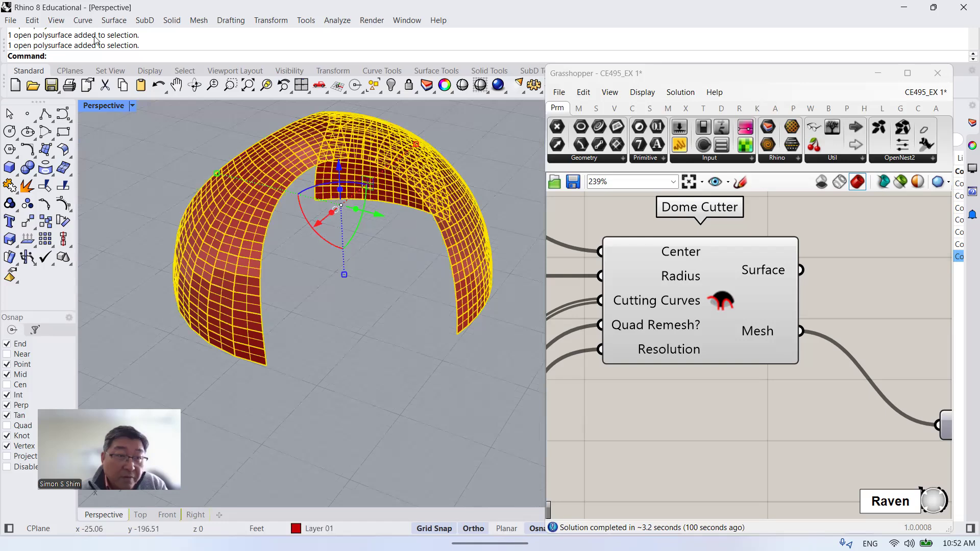
left_click(361, 272)
left_click(275, 166)
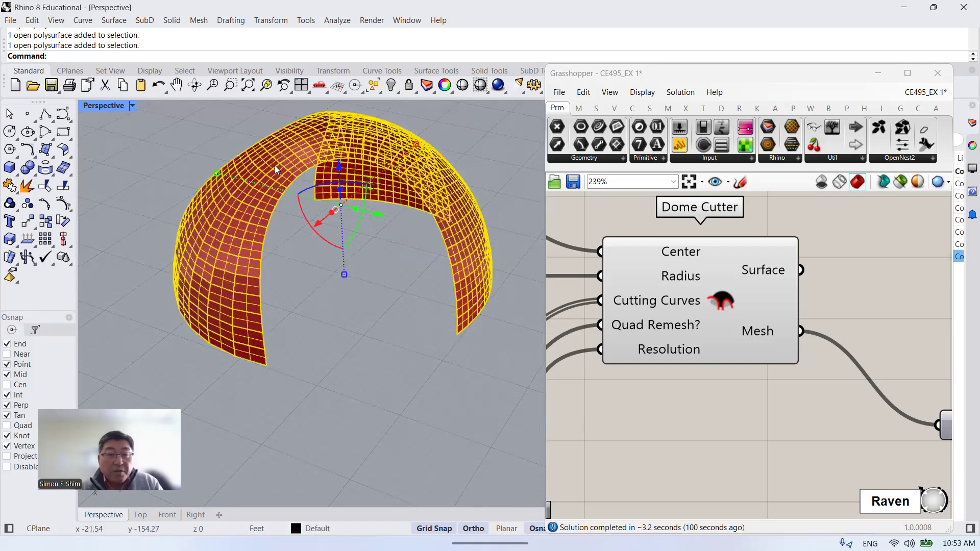
left_click(10, 21)
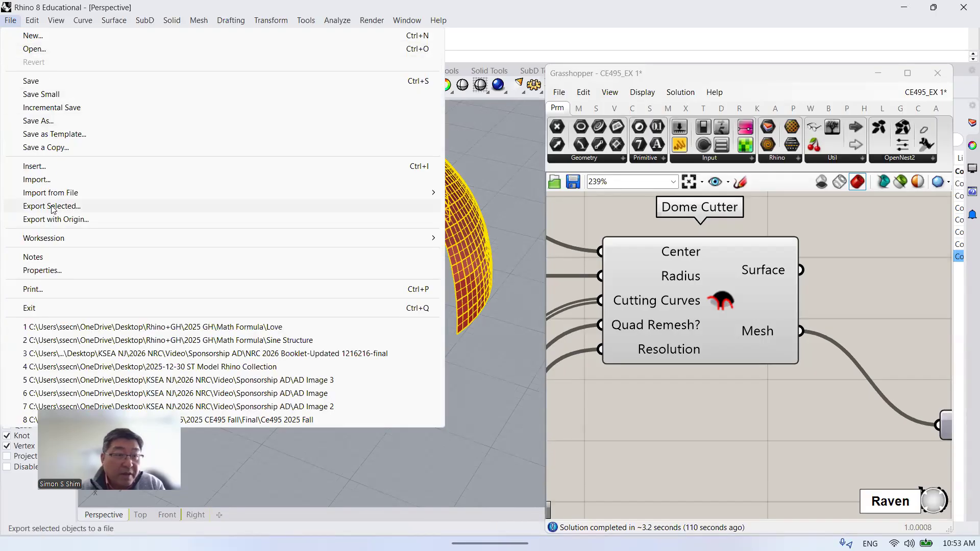
left_click(212, 207)
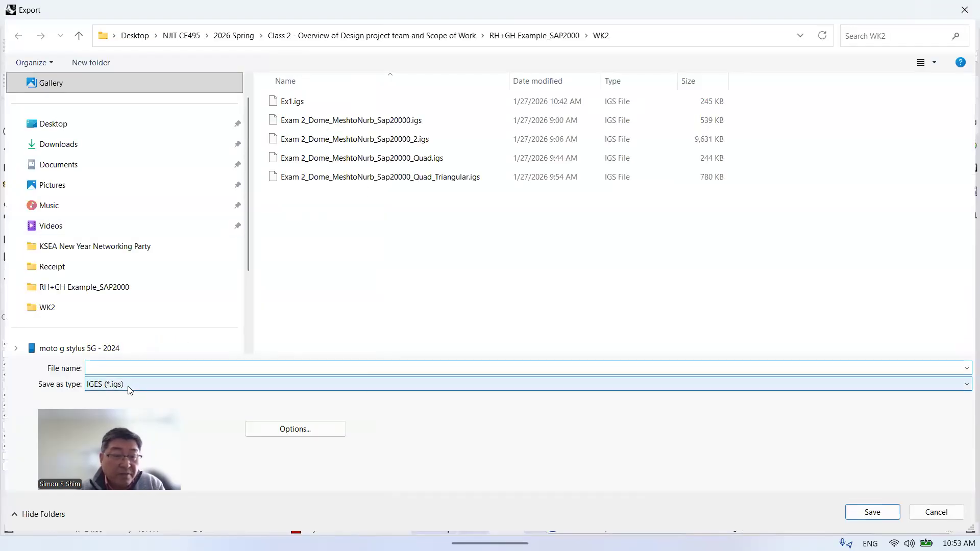
left_click(940, 514)
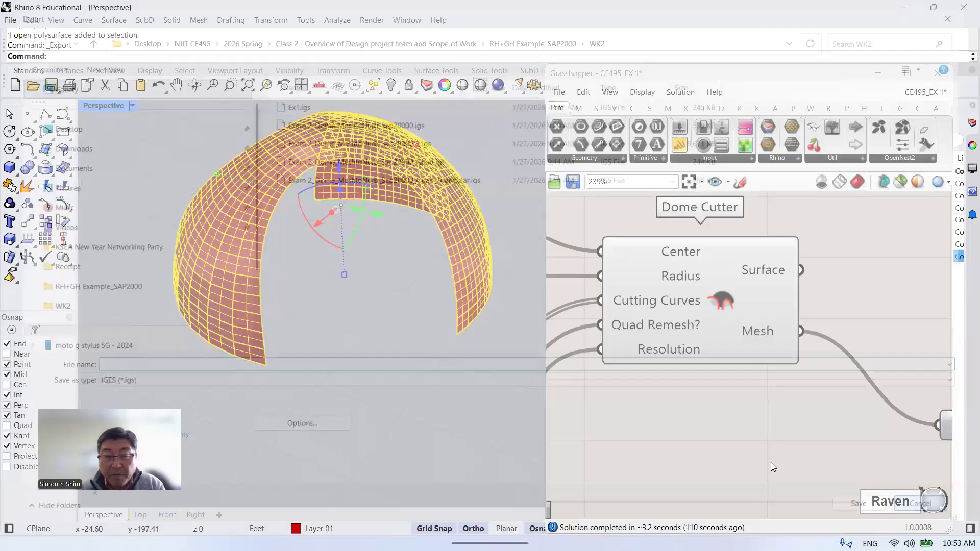
left_click(369, 341)
Review the converted polysurface beside the original mesh, checking the patch subdivisions on its leg close up.
scroll(427, 327, "down", 3)
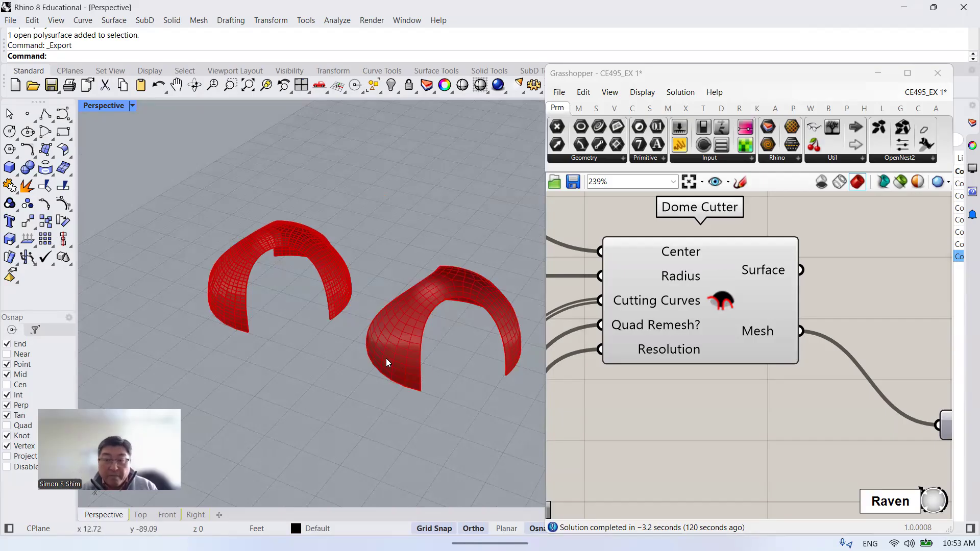
scroll(258, 240, "down", 3)
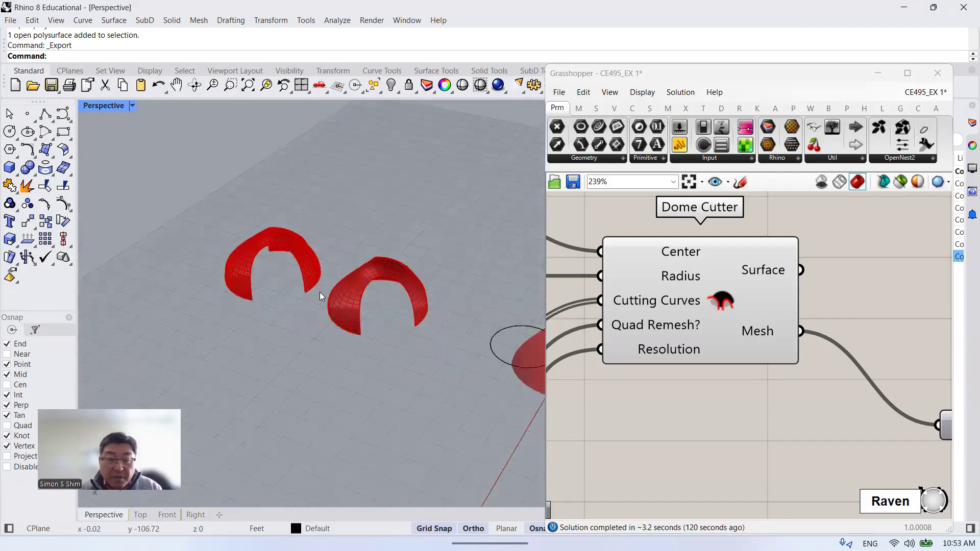
scroll(357, 306, "up", 3)
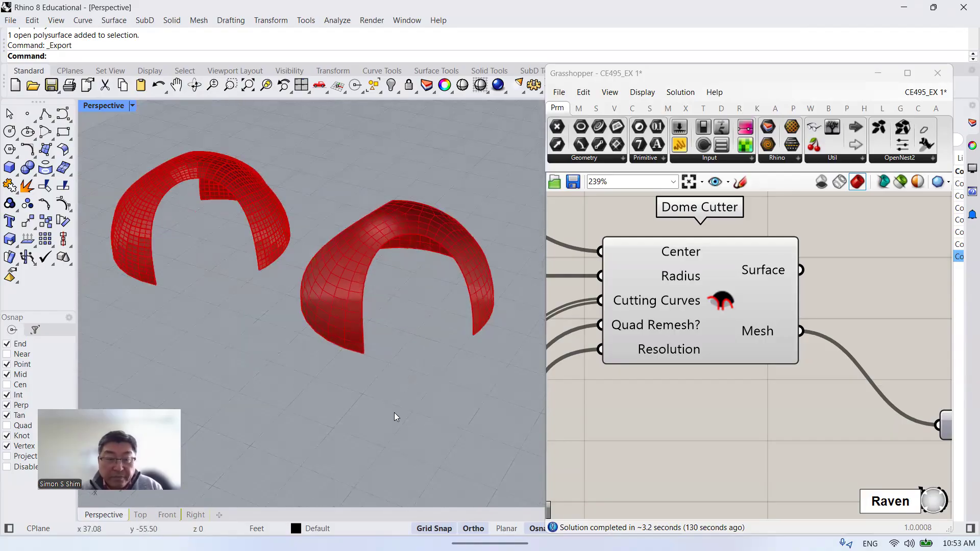
scroll(394, 412, "down", 2)
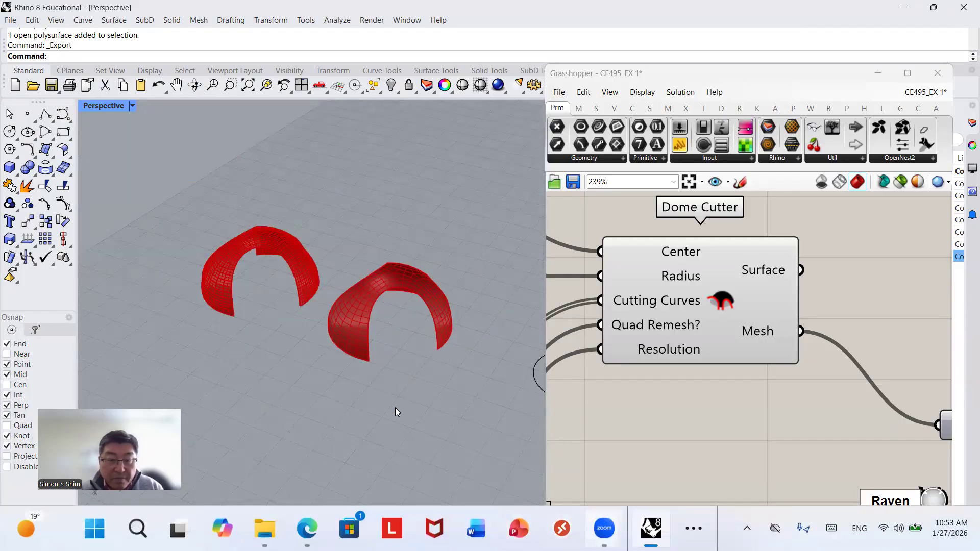
scroll(240, 277, "up", 2)
left_click_drag(286, 282, 198, 188)
scroll(209, 233, "up", 2)
left_click(286, 322)
right_click_drag(286, 321, 317, 332)
scroll(337, 367, "down", 3)
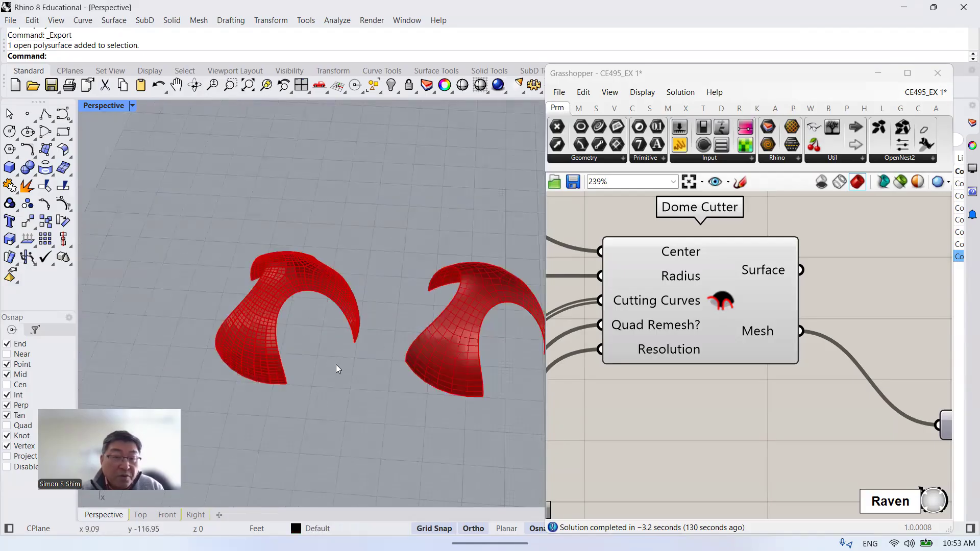
scroll(245, 332, "up", 3)
scroll(245, 330, "up", 5)
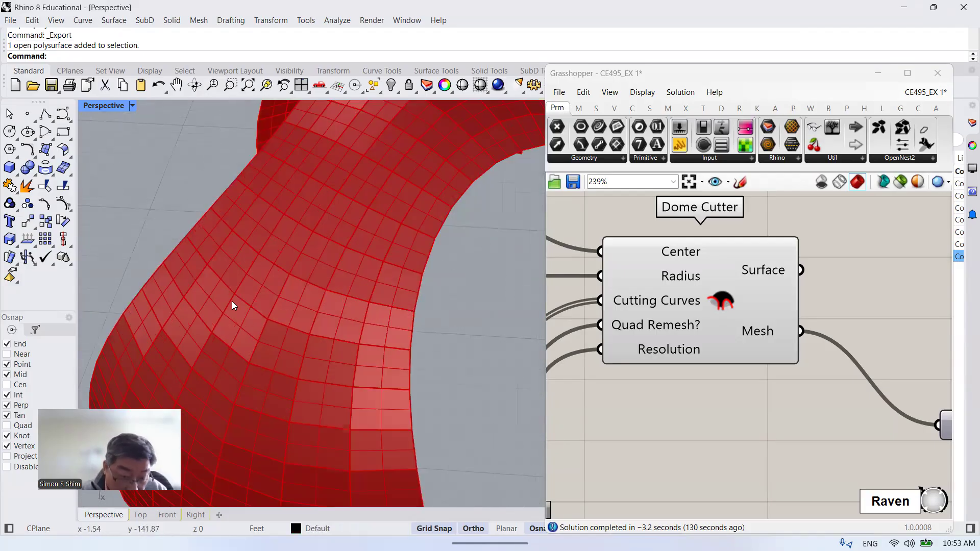
scroll(244, 286, "down", 5)
right_click_drag(245, 286, 336, 316)
scroll(337, 322, "down", 3)
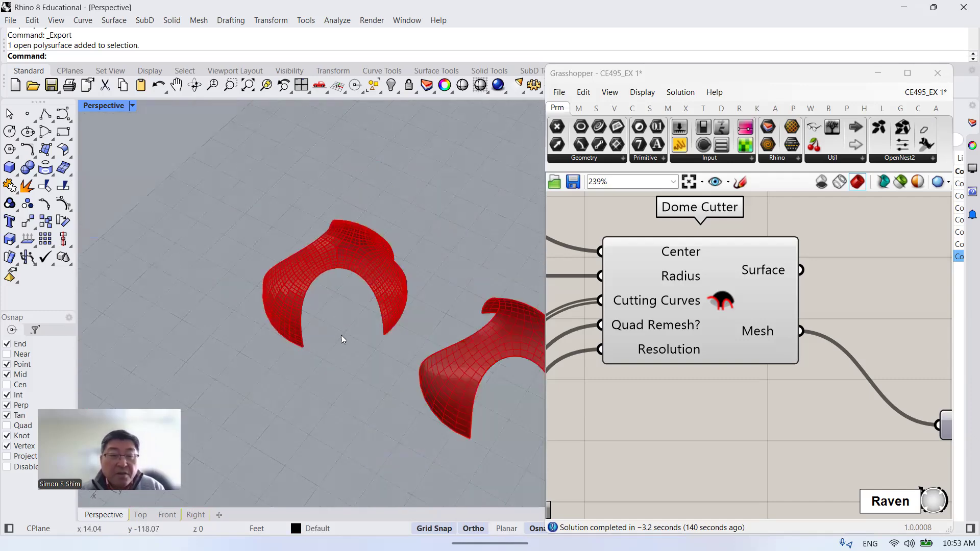
Export the converted dome polysurface as IGES over the existing Ex1.igs in the WK2 folder, using the default export options in feet.
left_click(295, 312)
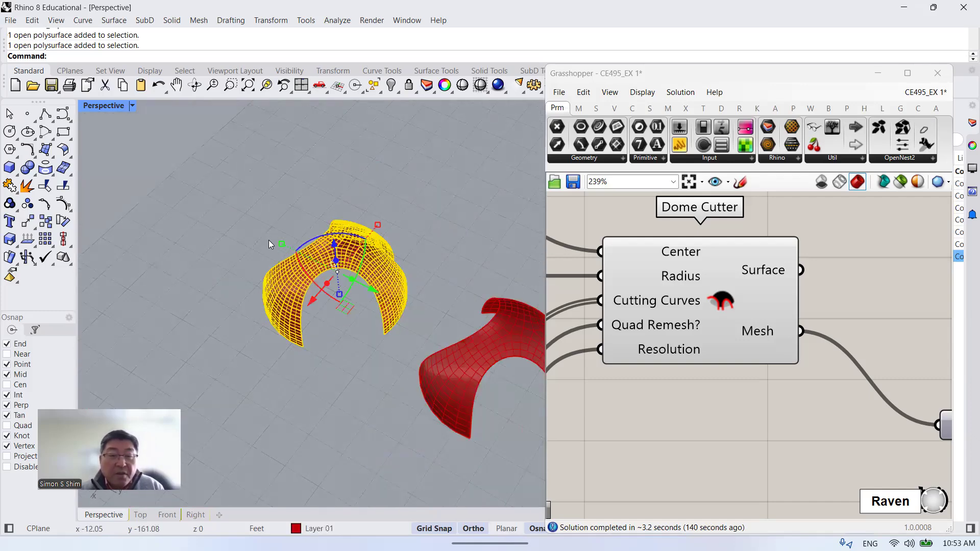
left_click(10, 21)
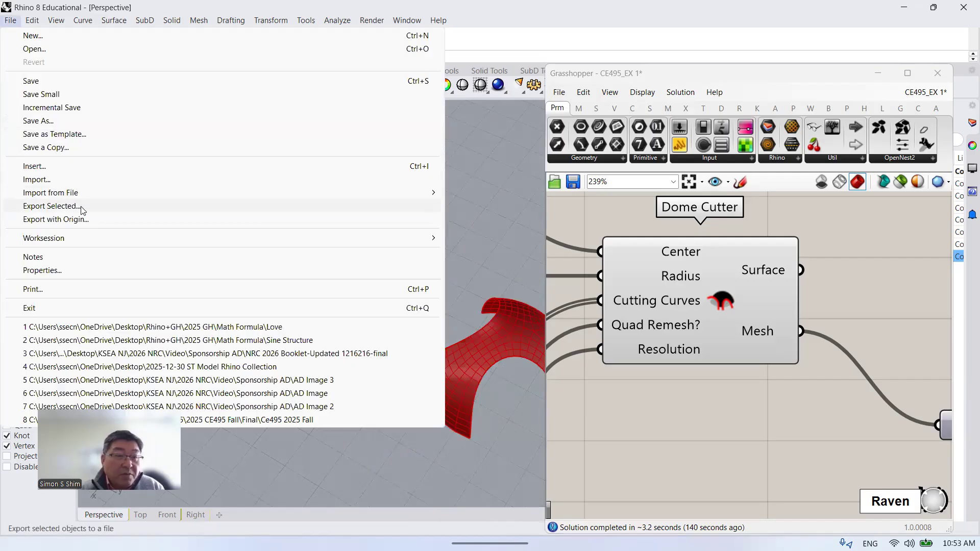
left_click(81, 206)
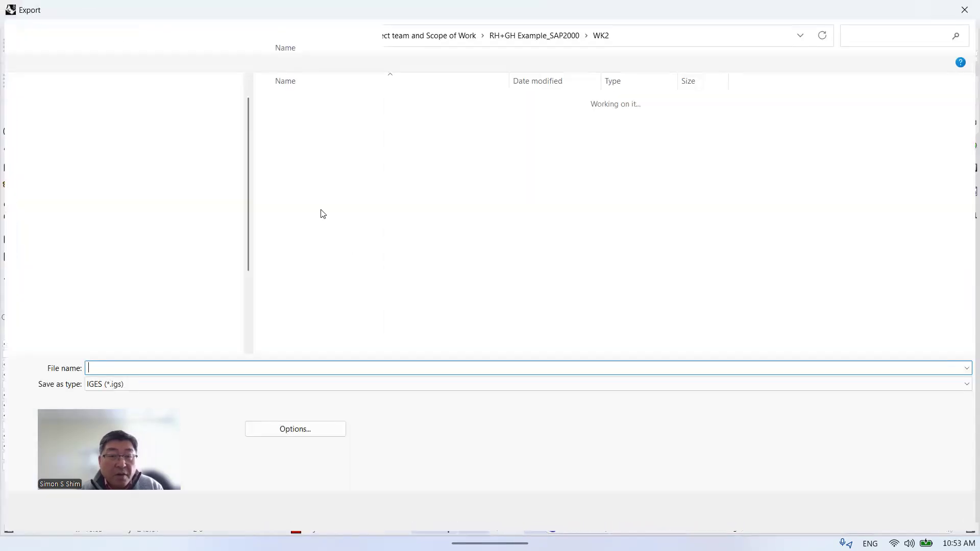
left_click(294, 105)
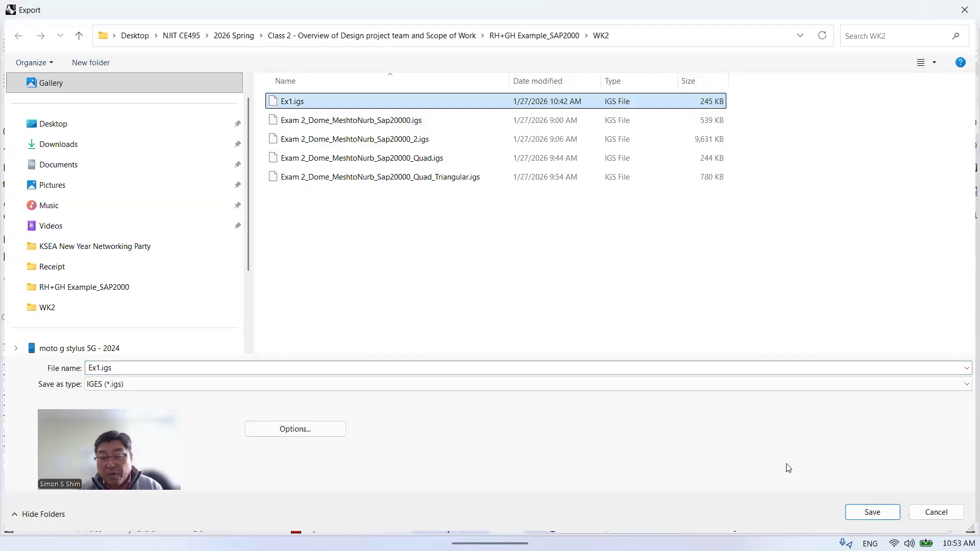
left_click(871, 516)
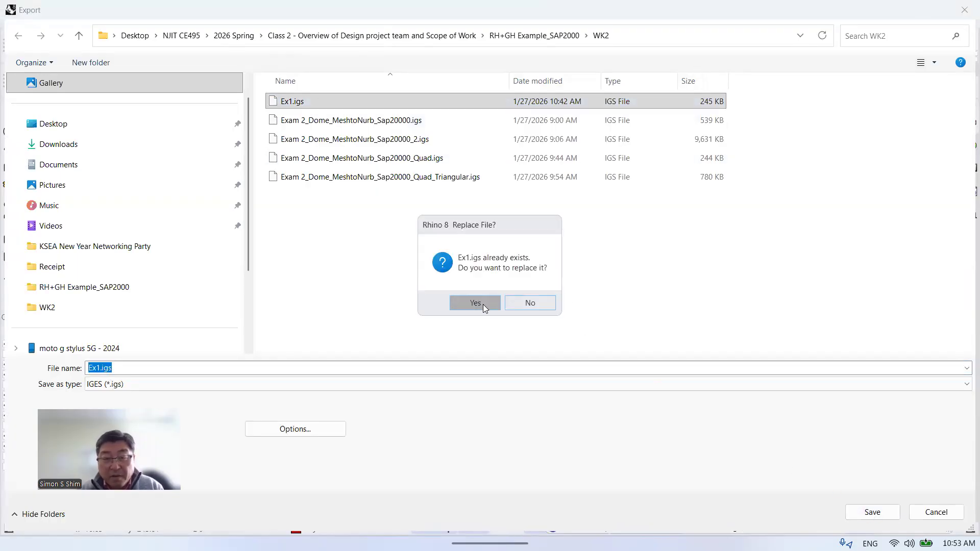
left_click(482, 304)
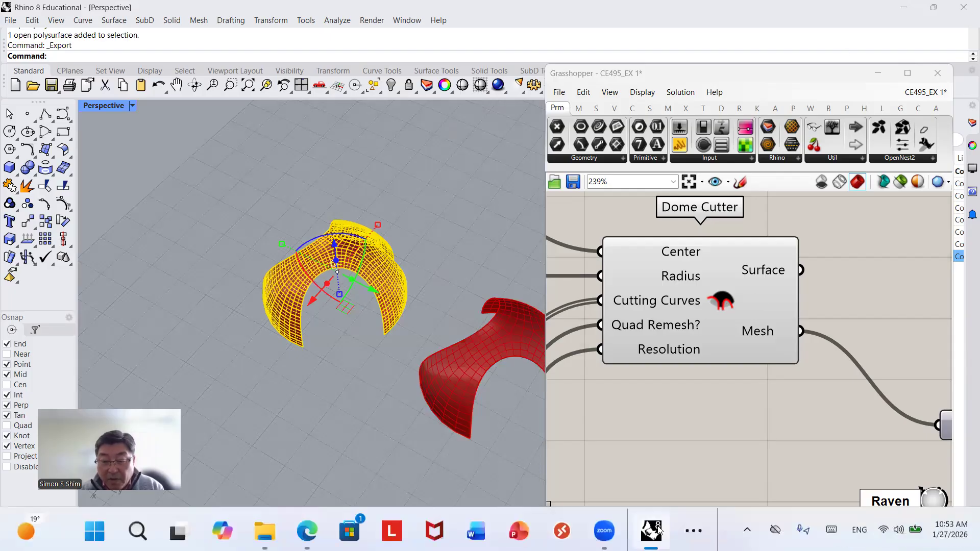
mouse_move(651, 528)
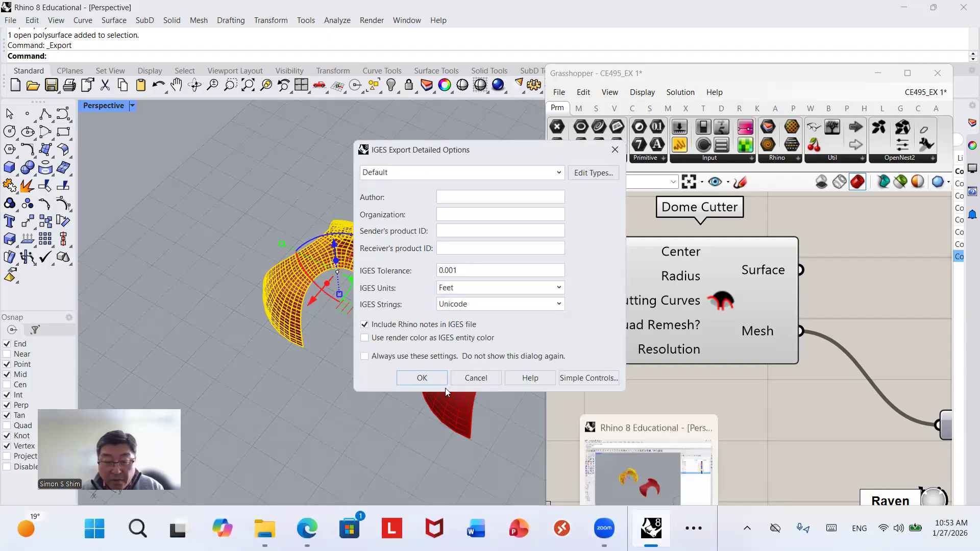
left_click(428, 374)
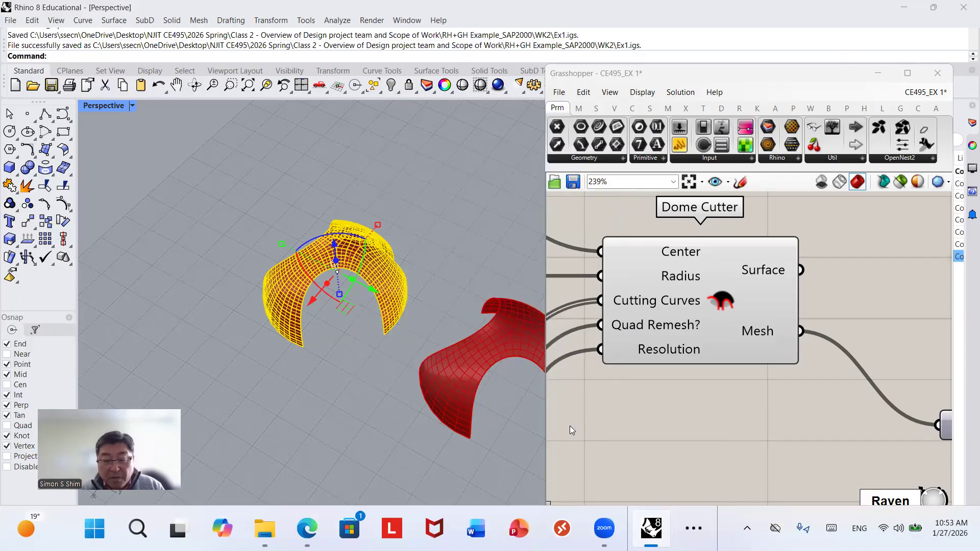
Switch to SAP2000 and start an IGES import using Ex1.igs from the WK2 folder.
left_click(694, 528)
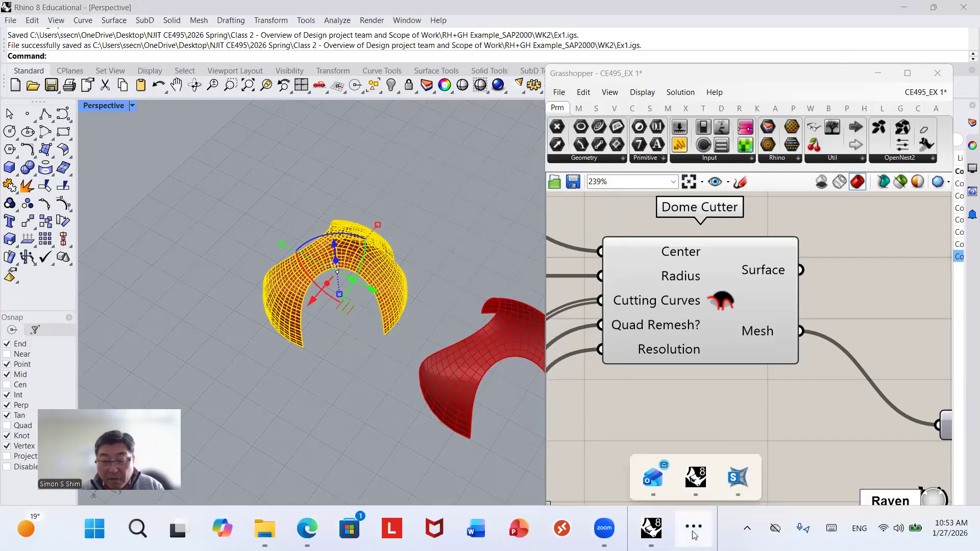
left_click(737, 475)
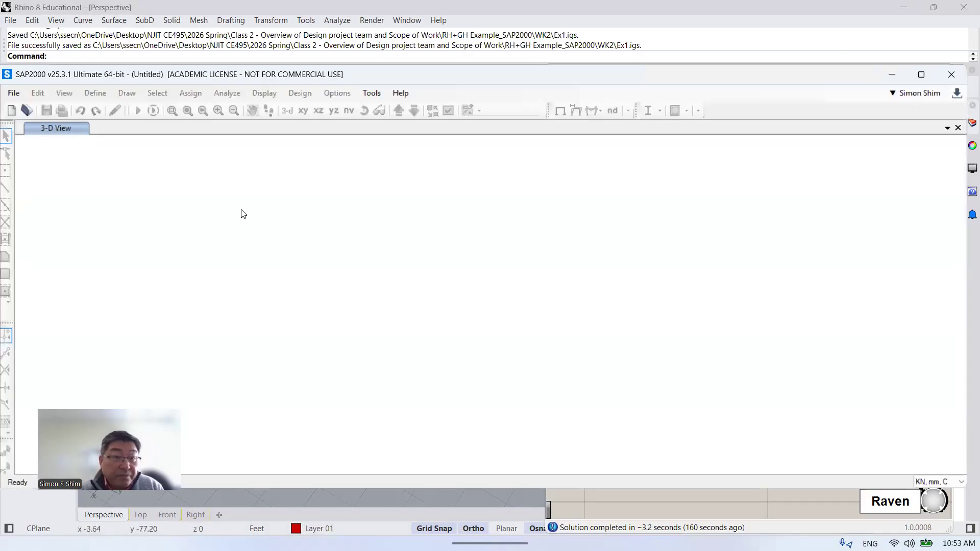
left_click(14, 93)
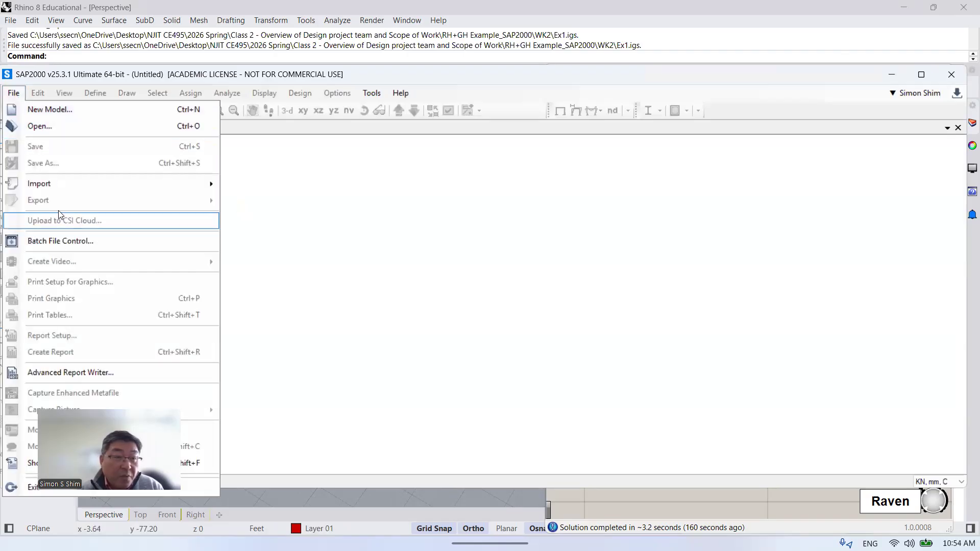
mouse_move(53, 184)
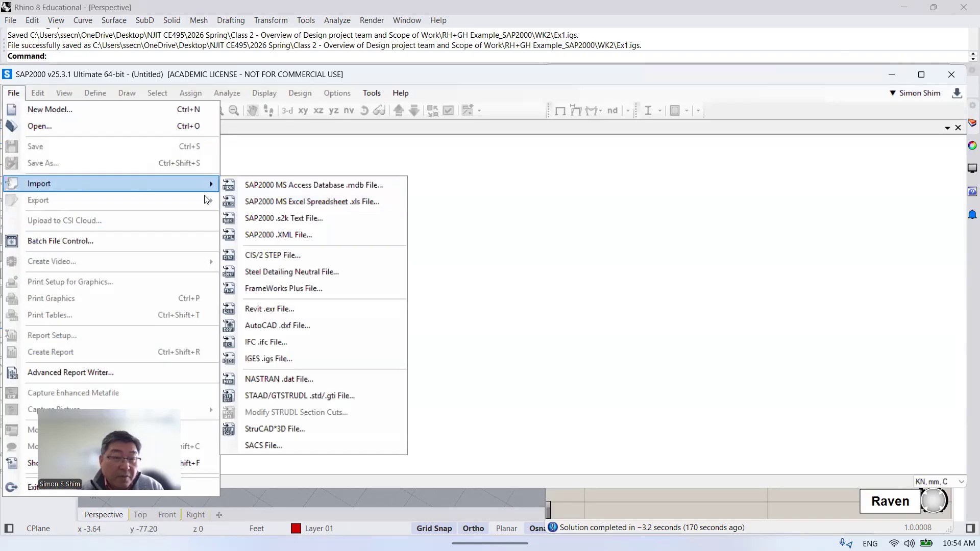
left_click(301, 361)
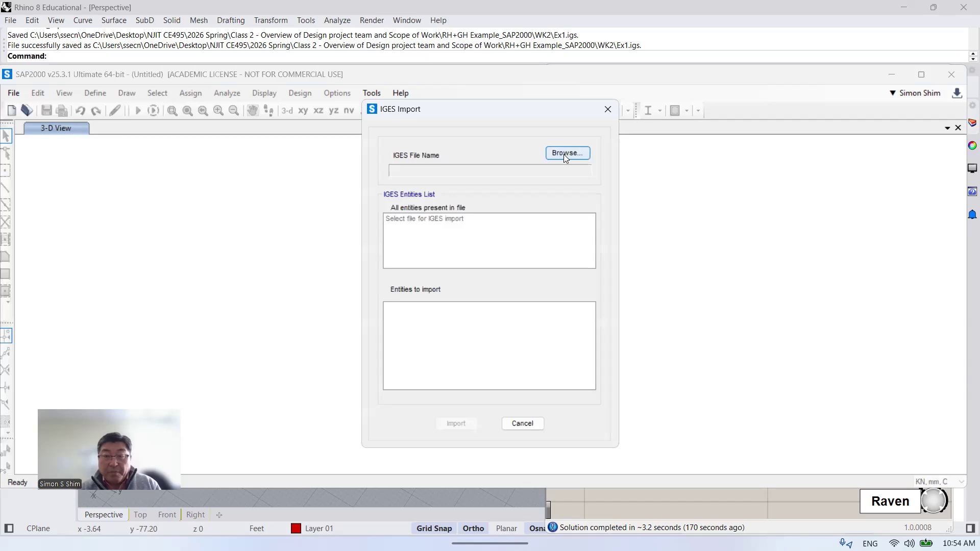
left_click(564, 153)
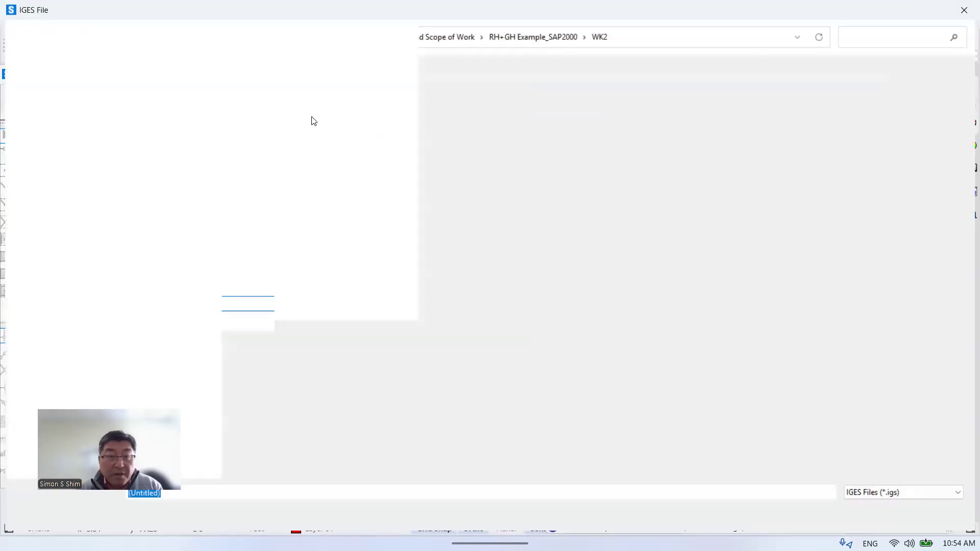
left_click(264, 104)
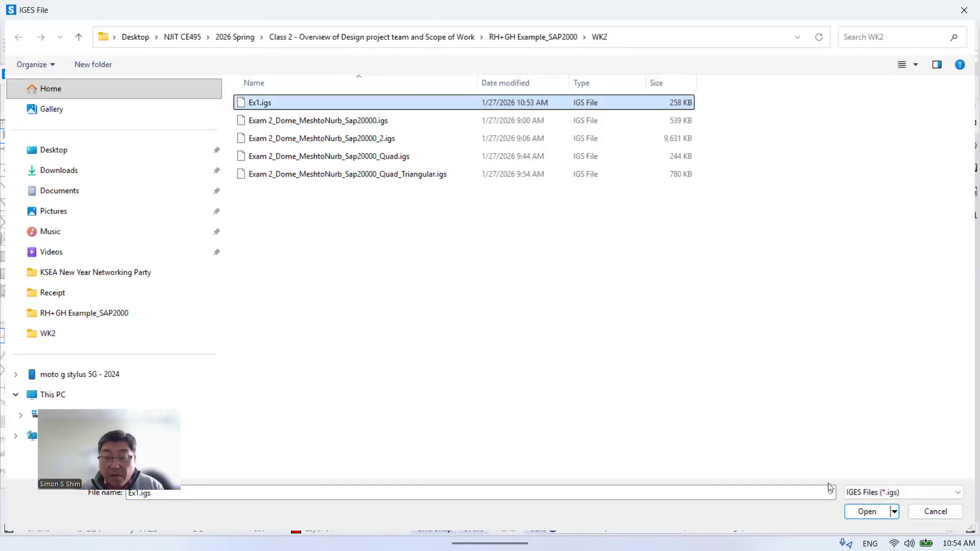
left_click(865, 511)
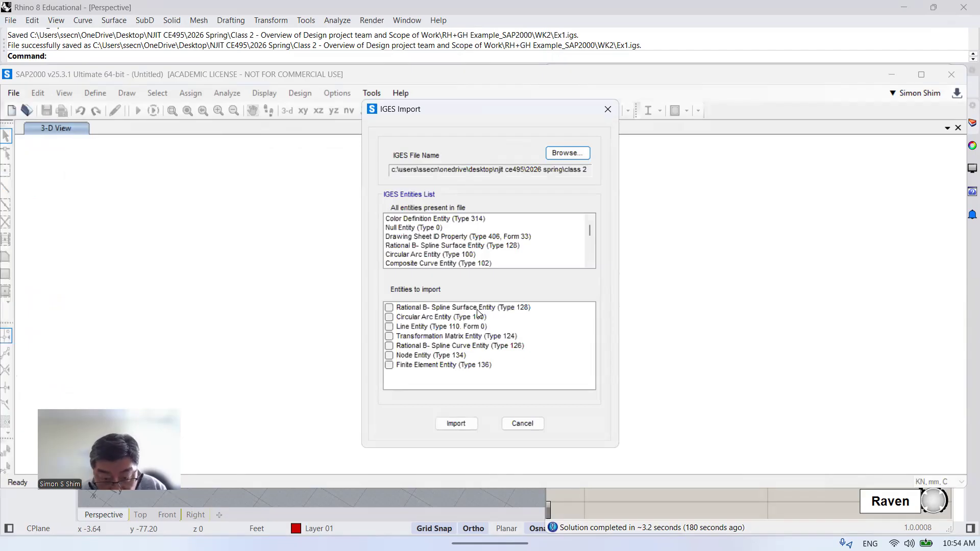
Import only the Rational B-Spline Surface entities (Type 128) and maximize the program window.
left_click(389, 311)
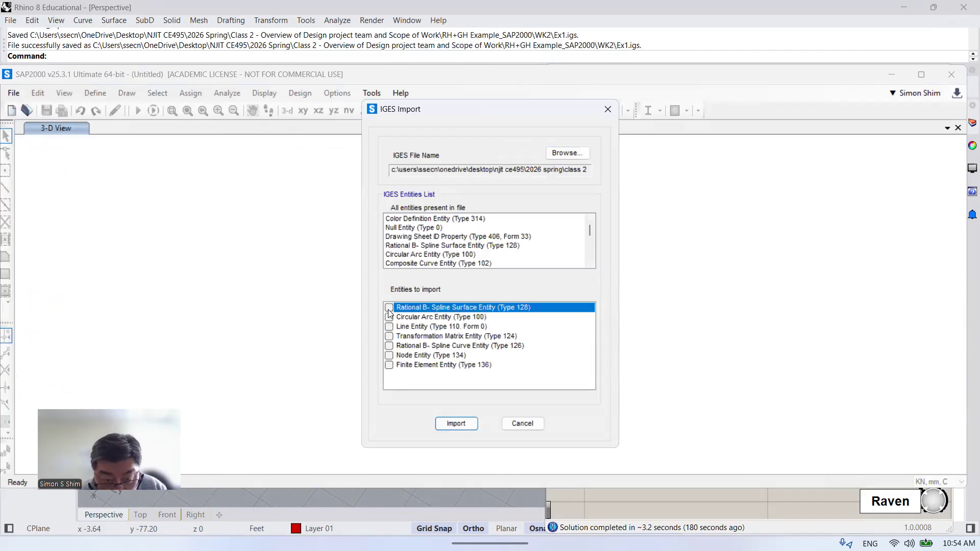
left_click(389, 308)
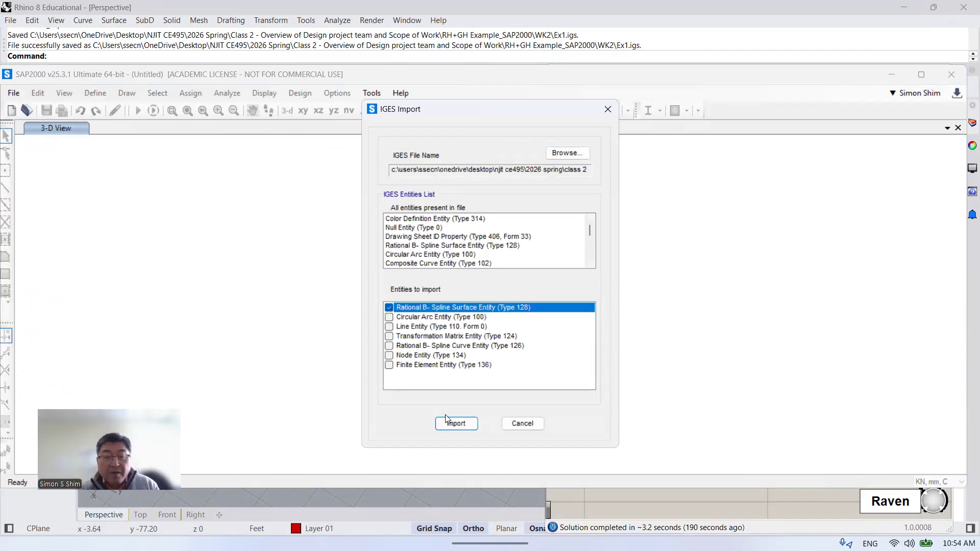
left_click(456, 422)
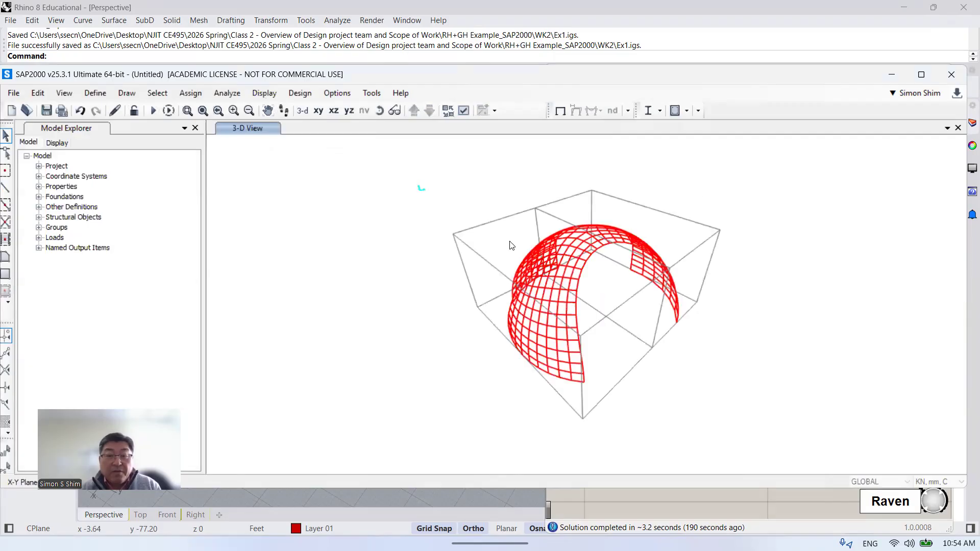
left_click(921, 74)
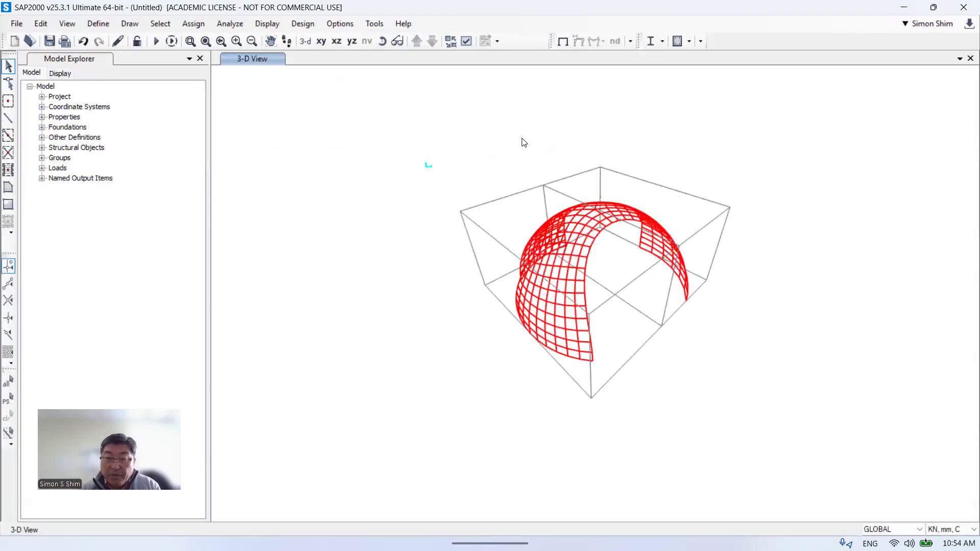
Orbit the imported dome in the 3-D view and examine its quad shell mesh from another angle and close up.
scroll(625, 237, "up", 3)
scroll(550, 201, "down", 3)
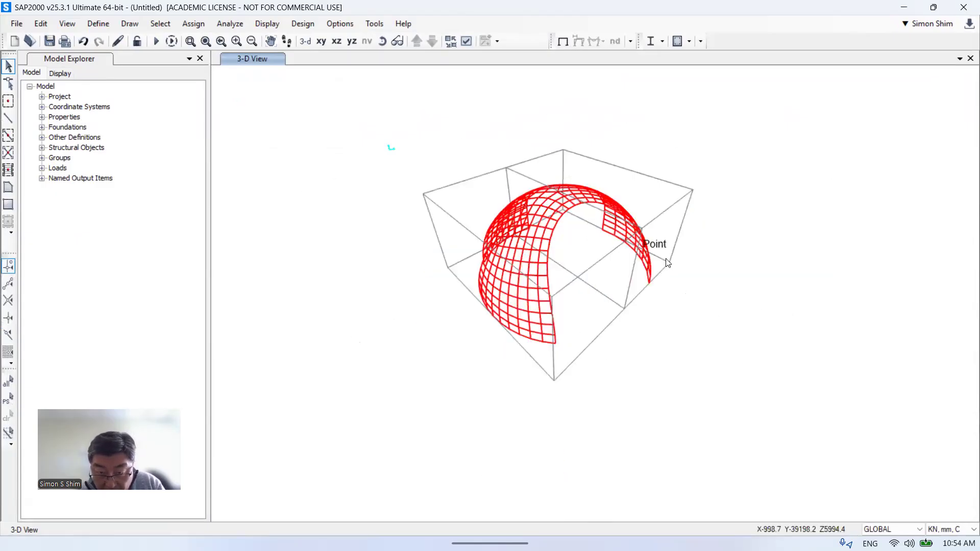
right_click(637, 262)
left_click(652, 179)
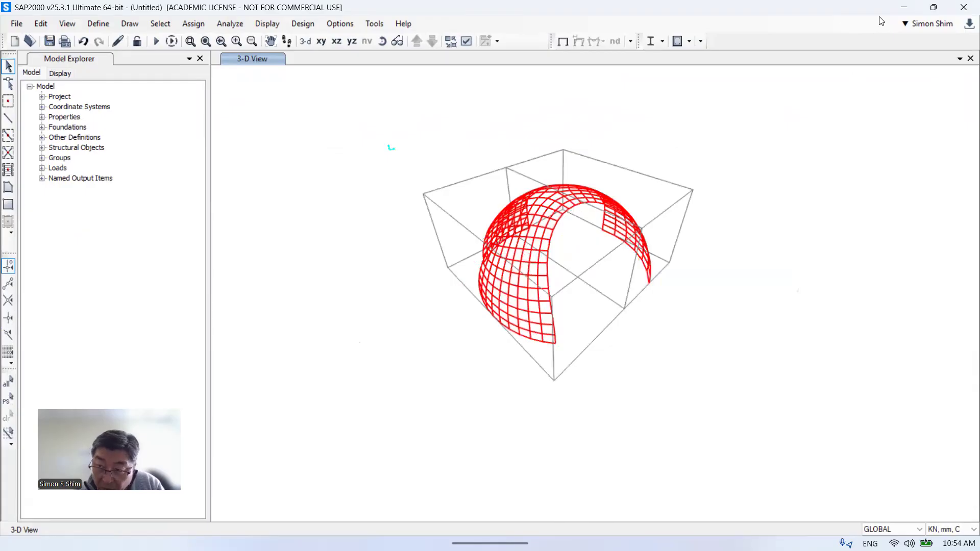
double_click(863, 11)
left_click(373, 94)
left_click_drag(689, 317, 831, 337)
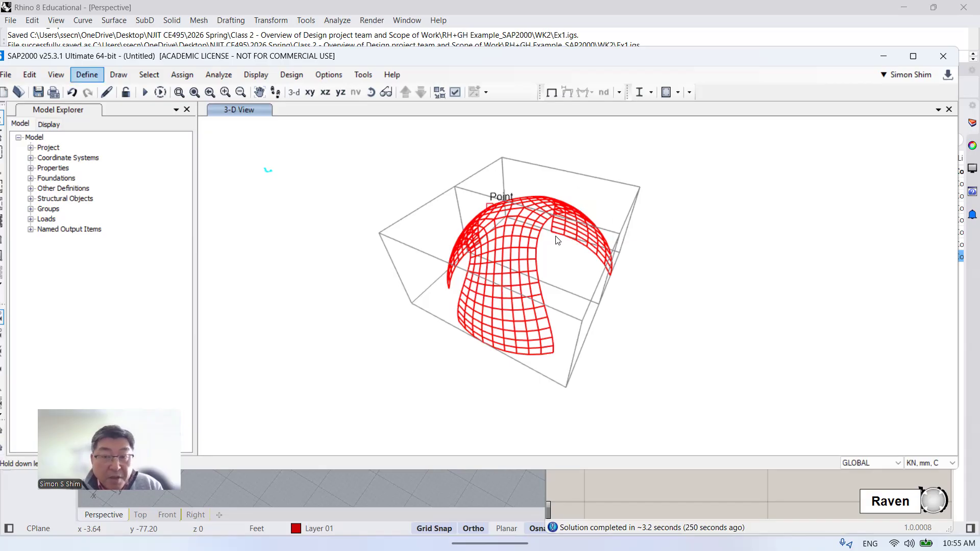
scroll(604, 244, "up", 3)
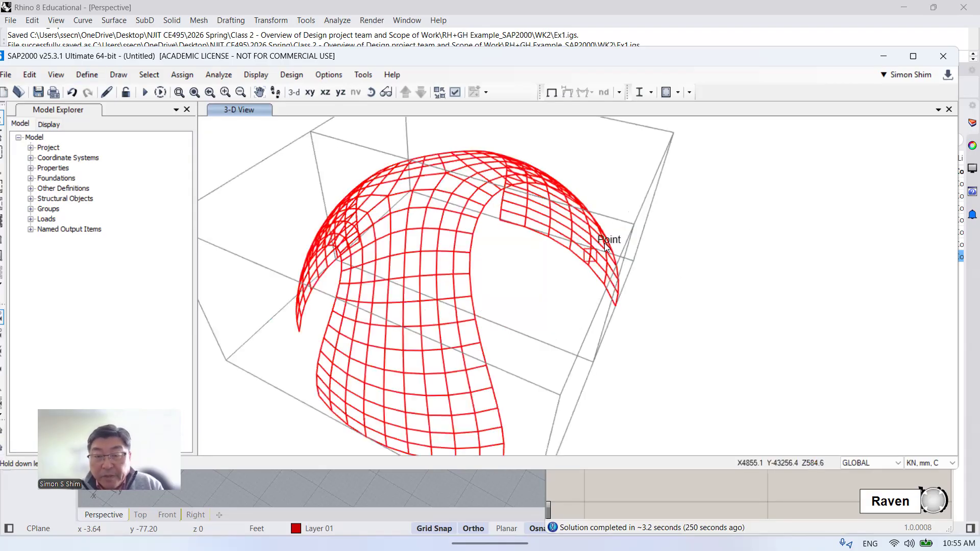
scroll(472, 230, "down", 3)
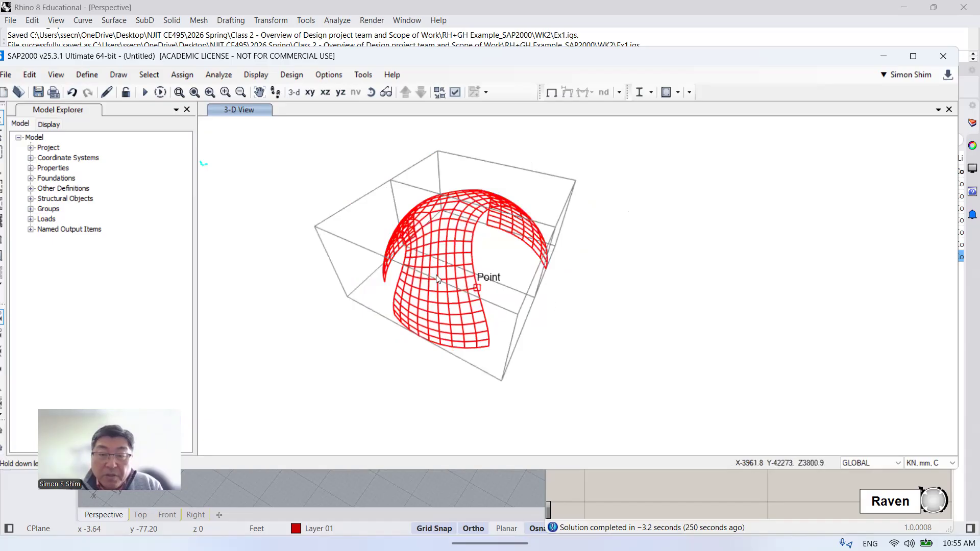
scroll(460, 243, "up", 3)
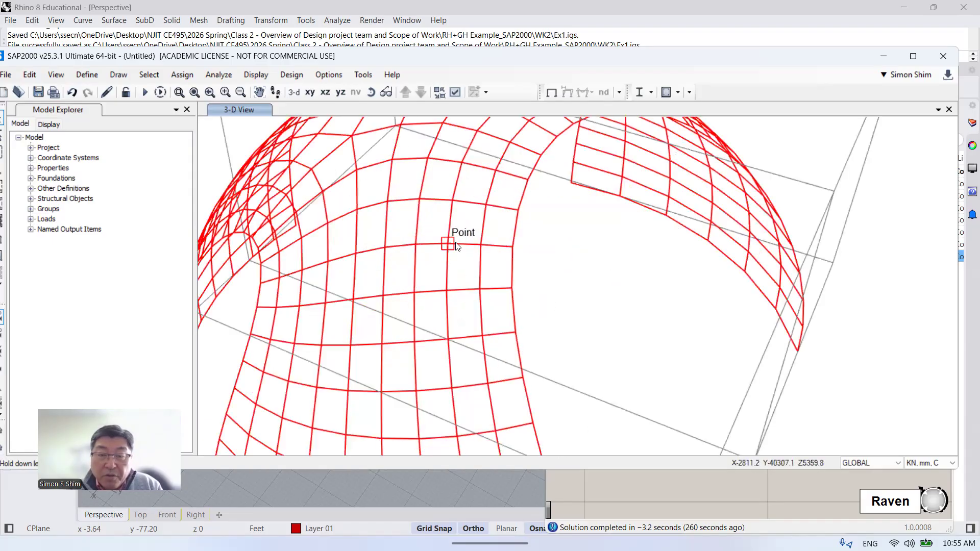
scroll(447, 252, "down", 3)
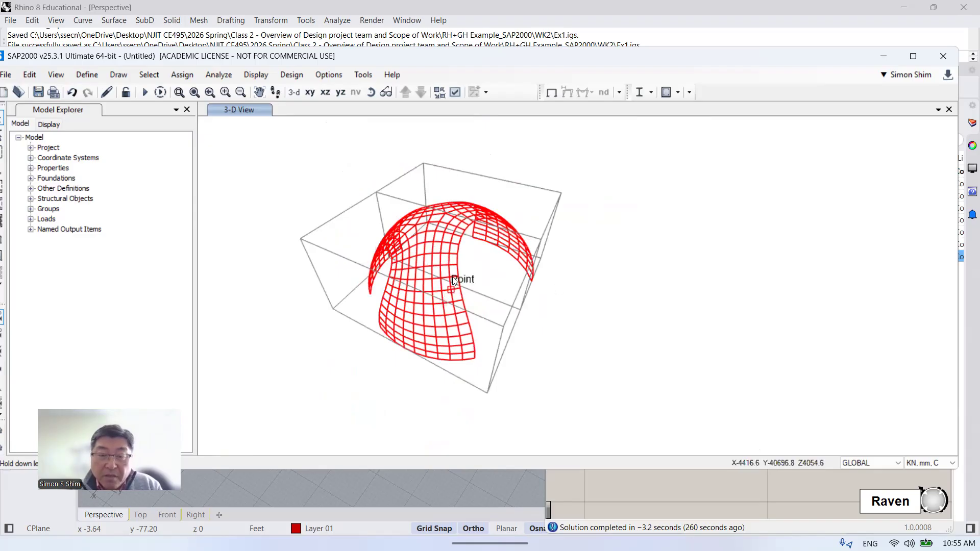
scroll(421, 281, "up", 5)
scroll(421, 281, "up", 2)
Select a single quad shell area on the dome's front leg and inspect it close up and within the whole dome.
left_click(394, 223)
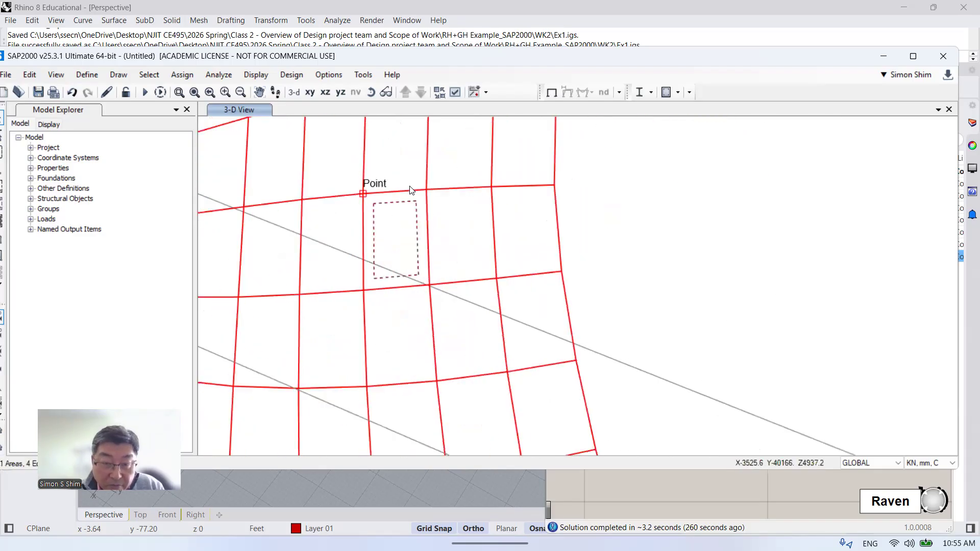
scroll(421, 231, "down", 3)
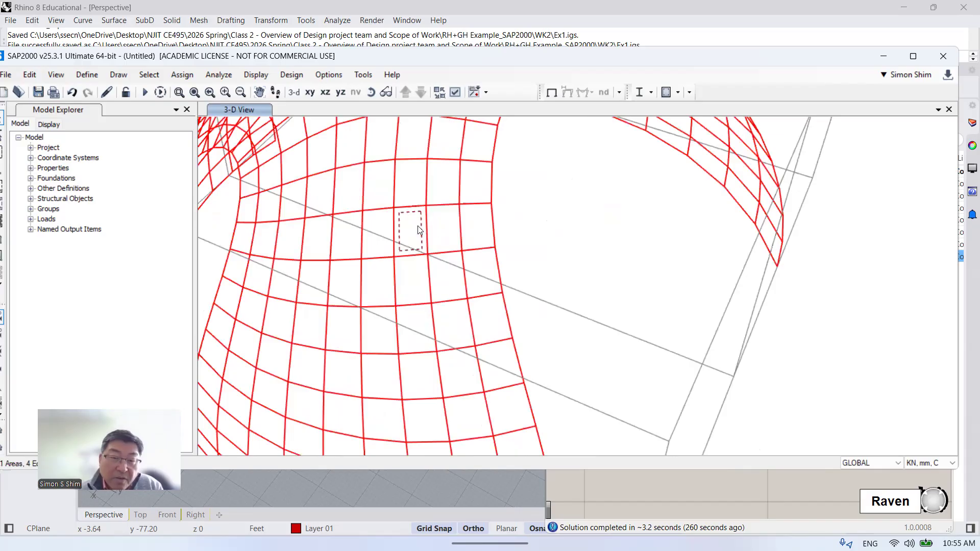
scroll(417, 228, "up", 4)
scroll(417, 228, "down", 4)
scroll(432, 240, "down", 3)
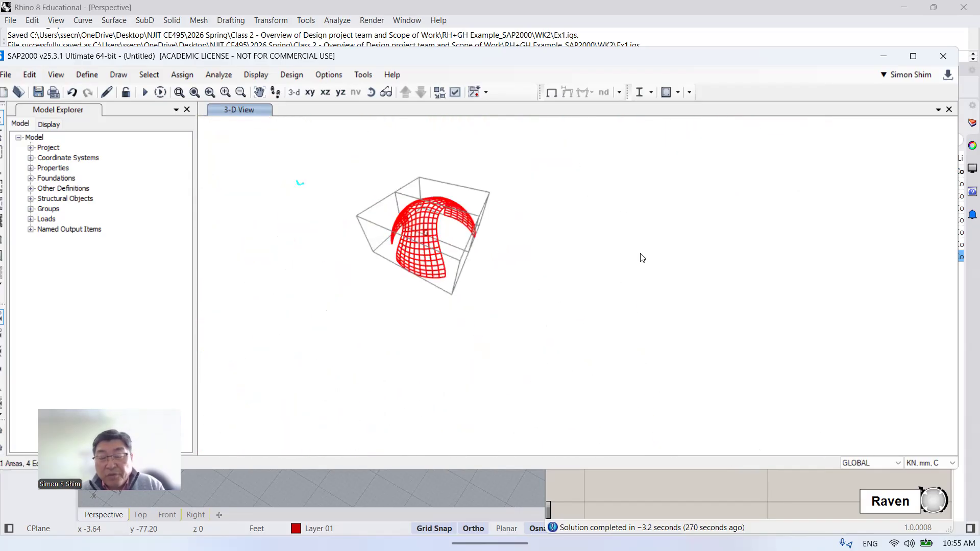
scroll(439, 241, "up", 2)
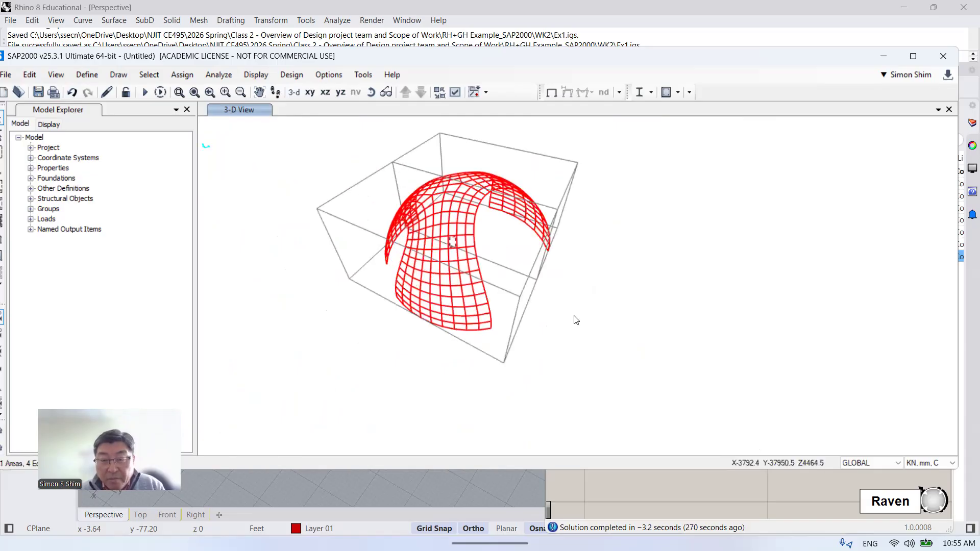
scroll(470, 299, "down", 2)
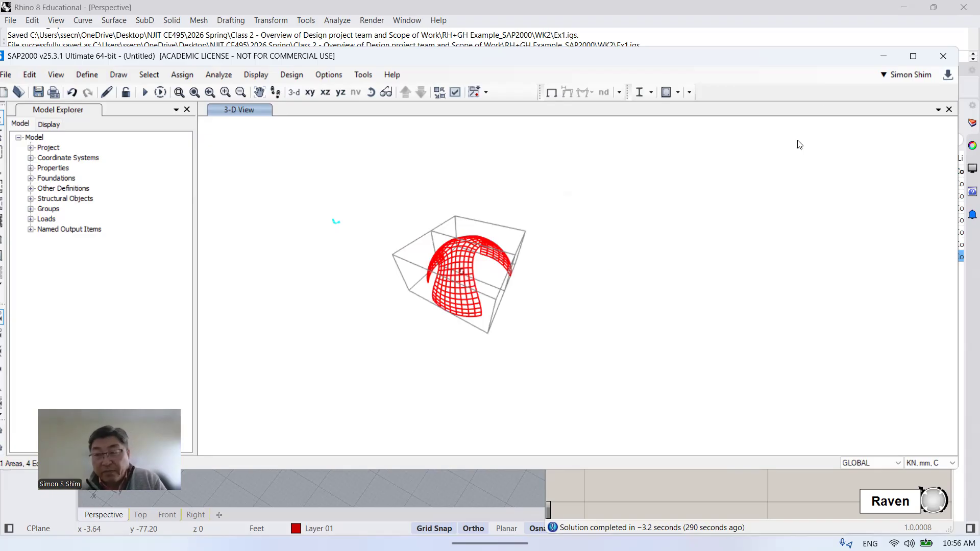
Return to Rhino, deselect the converted polysurface and compare it with the original dome mesh.
left_click(882, 62)
left_click(449, 210)
scroll(274, 250, "down", 6)
scroll(308, 281, "up", 8)
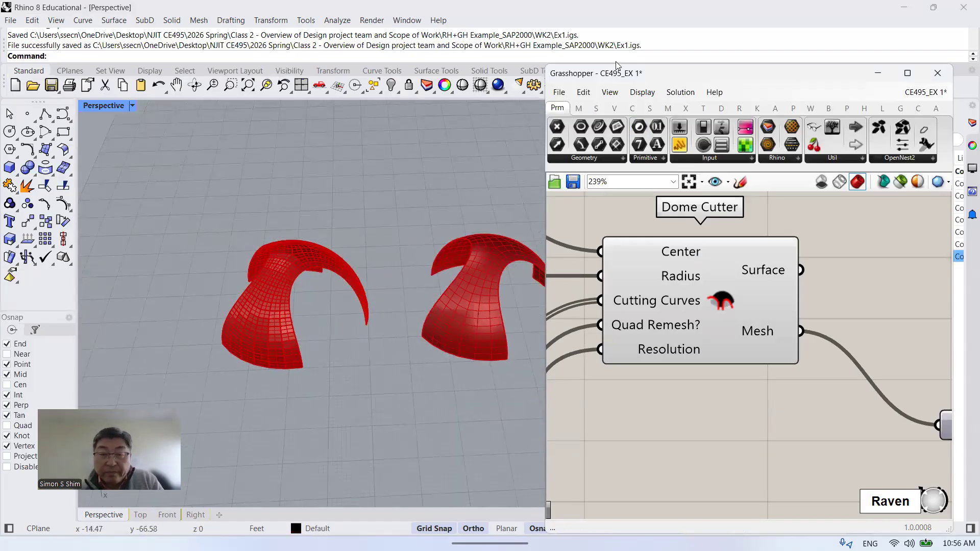
scroll(348, 252, "up", 3)
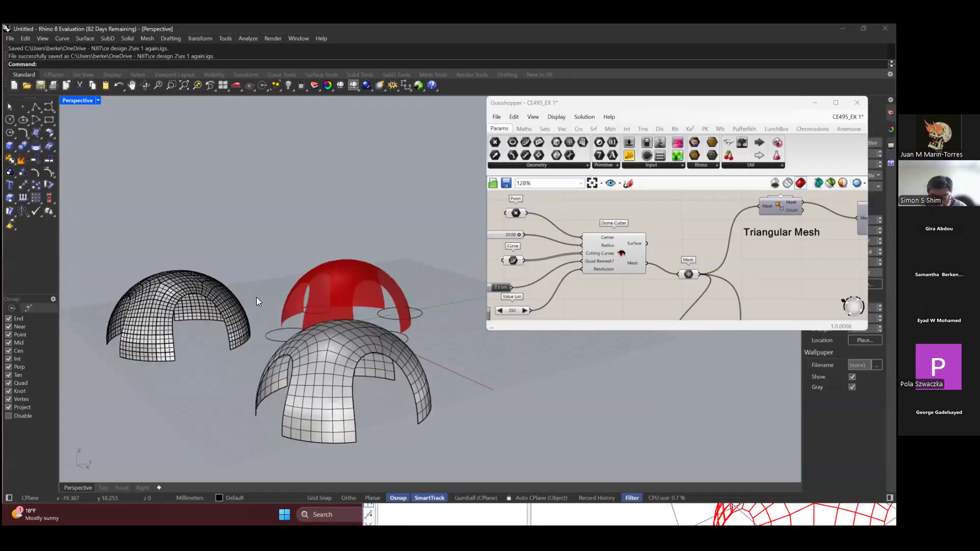
scroll(277, 327, "up", 2)
middle_click(265, 322)
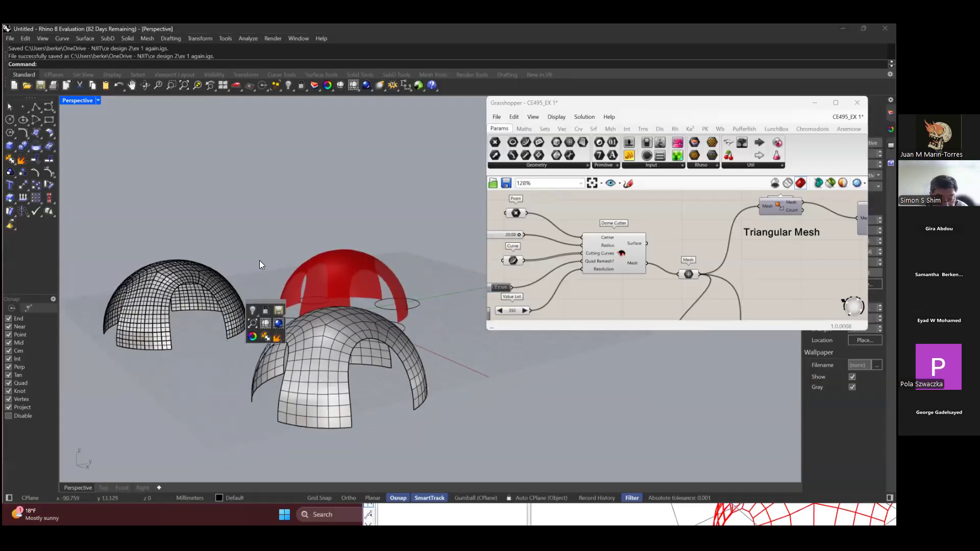
middle_click(260, 258)
left_click(259, 249)
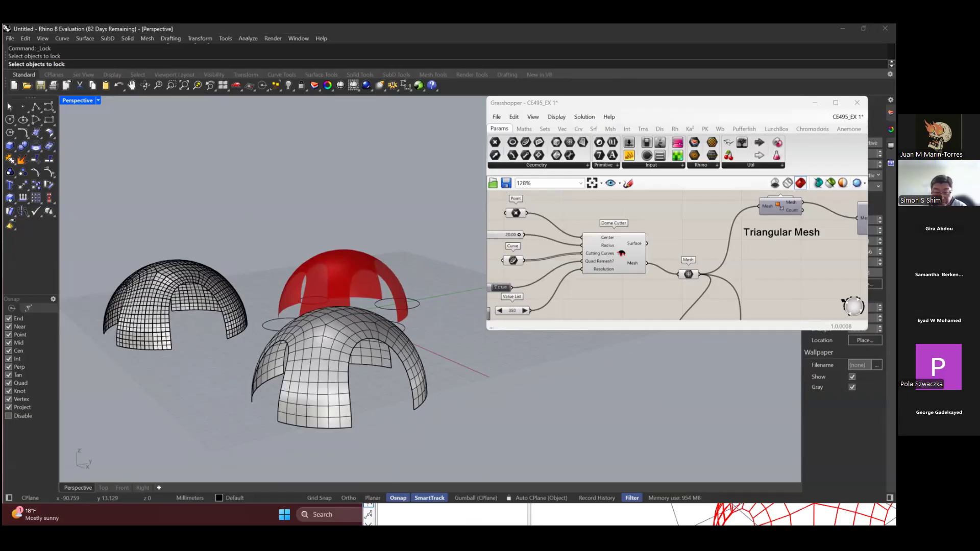
Switch to SAP2000 and move its window so that the imported dome can be viewed in full.
key("alt+Tab")
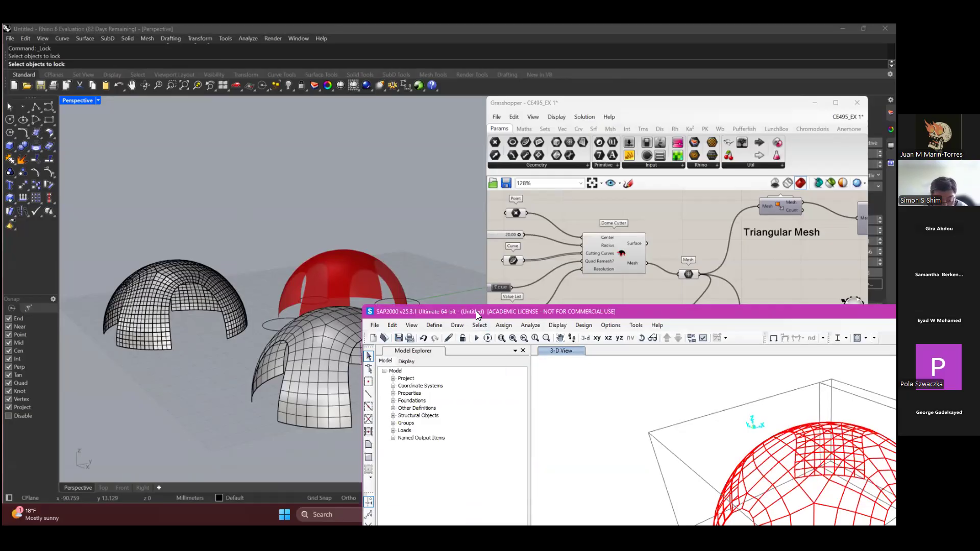
left_click_drag(758, 312, 434, 78)
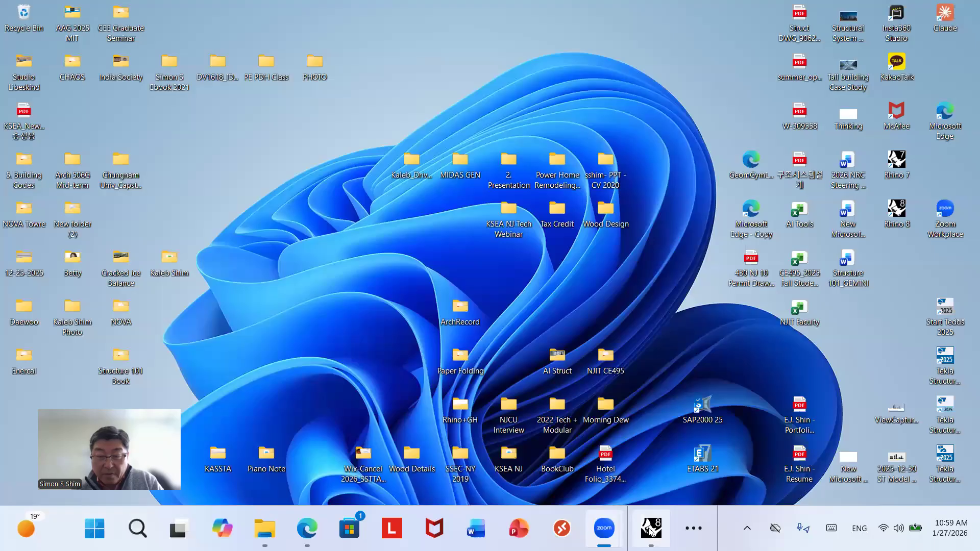
Switch back to Rhino and inspect the converted dome polysurface by selecting it, viewing it closer and deselecting it.
left_click(649, 527)
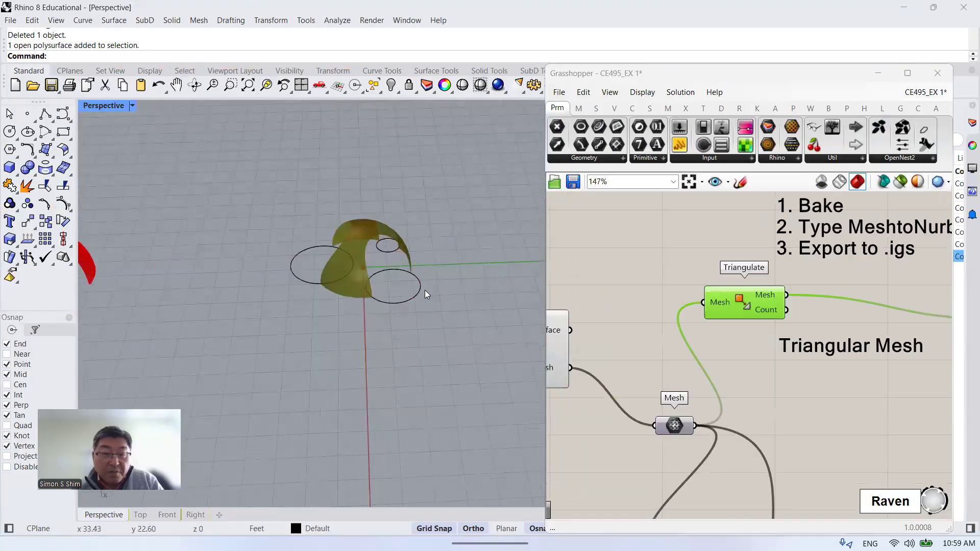
scroll(425, 290, "down", 5)
scroll(265, 276, "up", 5)
left_click(239, 260)
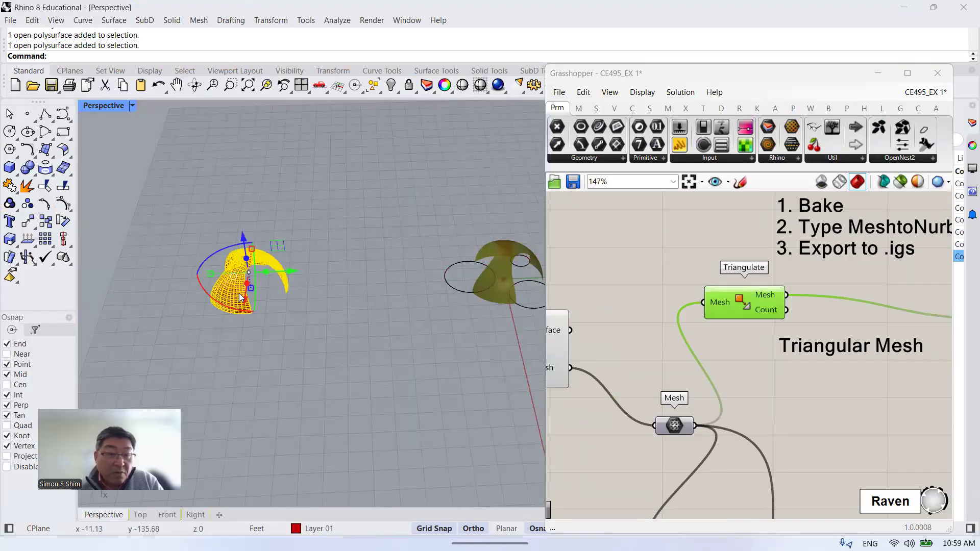
right_click_drag(238, 292, 276, 293)
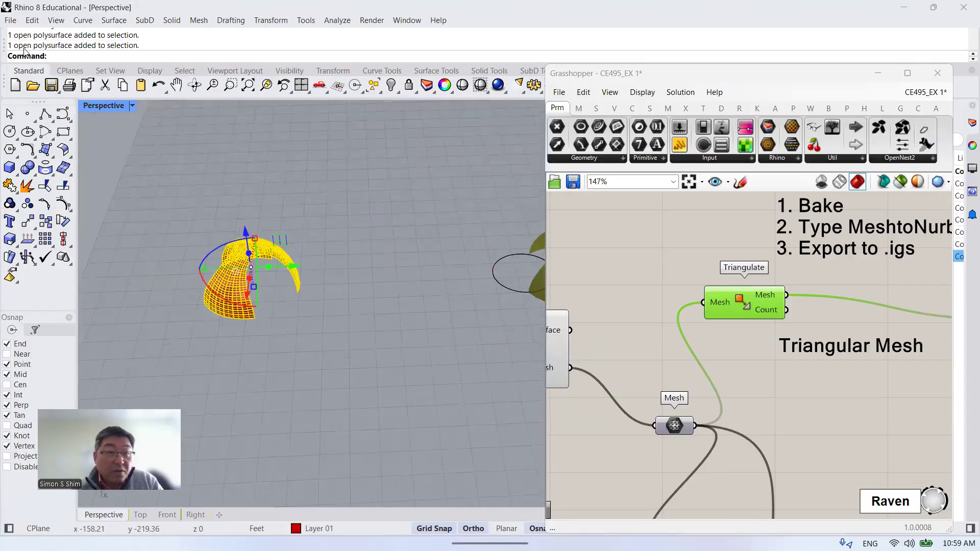
scroll(222, 184, "down", 2)
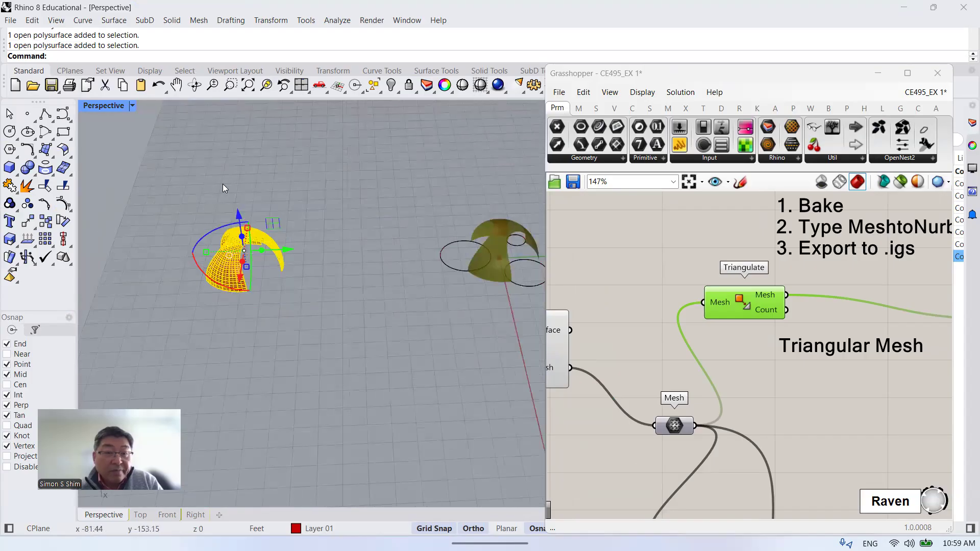
left_click(432, 289)
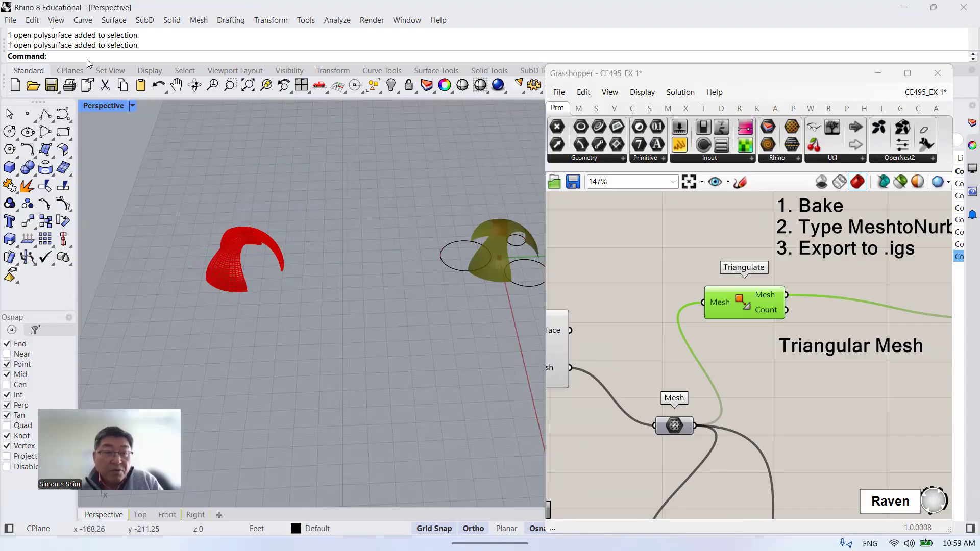
Bake the Mesh output of the Dome Cutter component onto Layer 01.
scroll(715, 320, "down", 4)
left_click(688, 305)
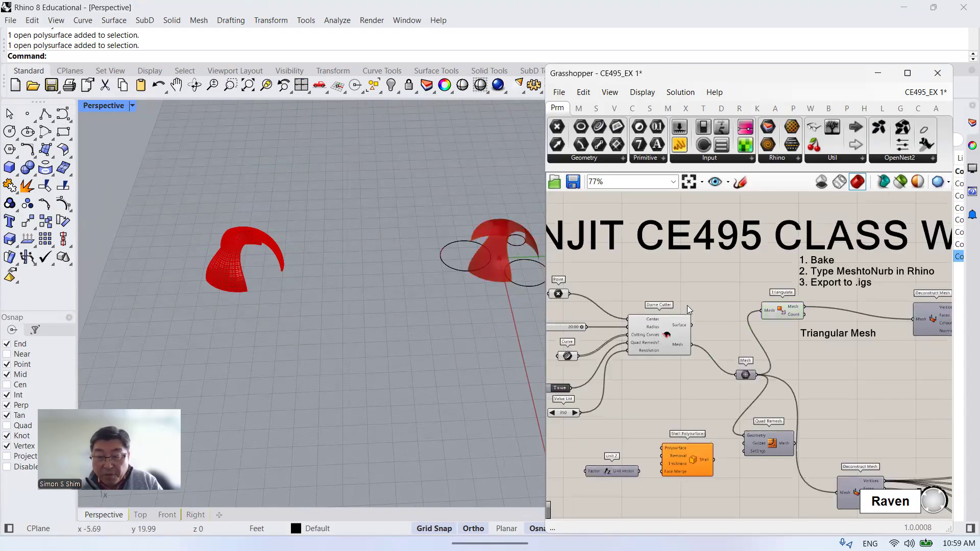
scroll(659, 337, "up", 5)
right_click(682, 333)
left_click(668, 318)
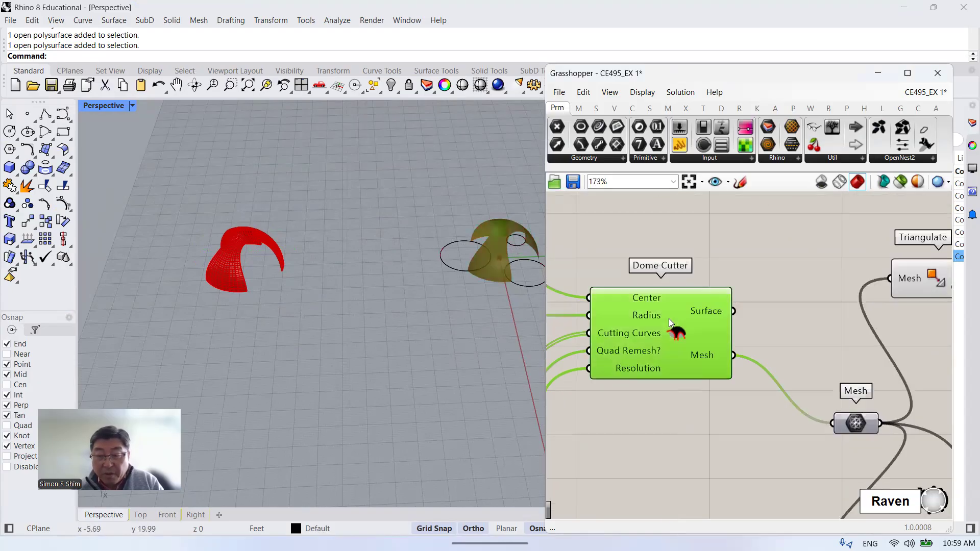
right_click(712, 358)
left_click(737, 381)
left_click(733, 267)
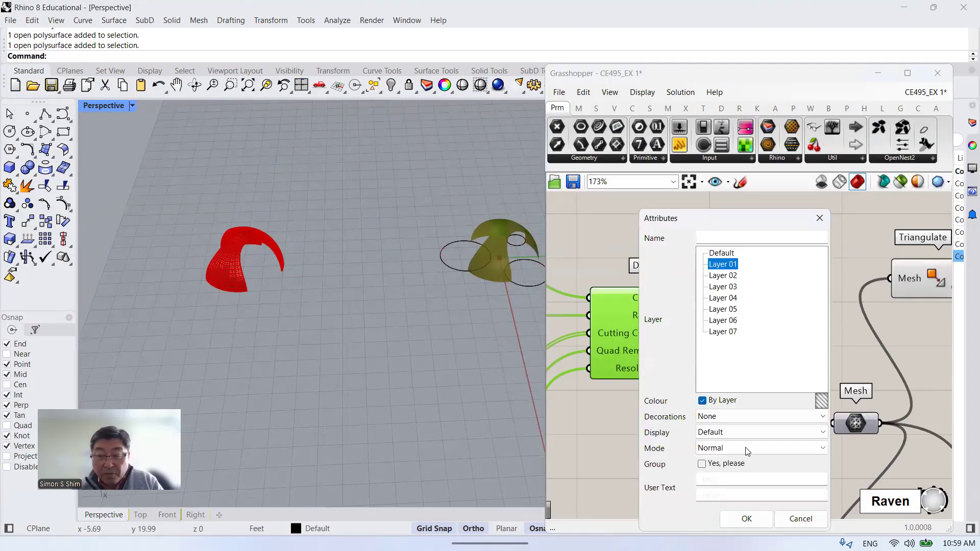
left_click(746, 518)
Move the baked quad mesh away from the cutting circles into the free space beside the existing red dome polysurface.
left_click(496, 233)
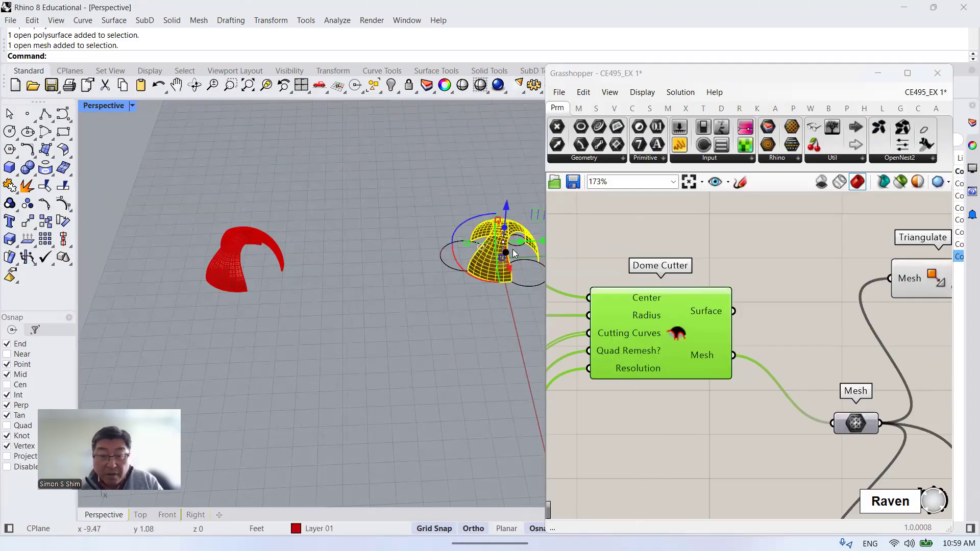
scroll(448, 261, "up", 1)
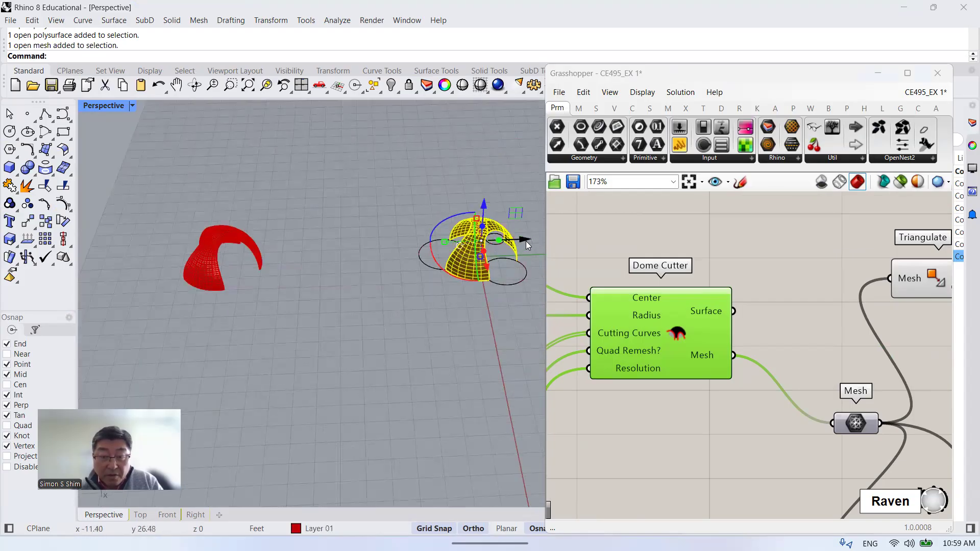
left_click_drag(525, 241, 341, 243)
left_click_drag(442, 245, 415, 309)
left_click(415, 309)
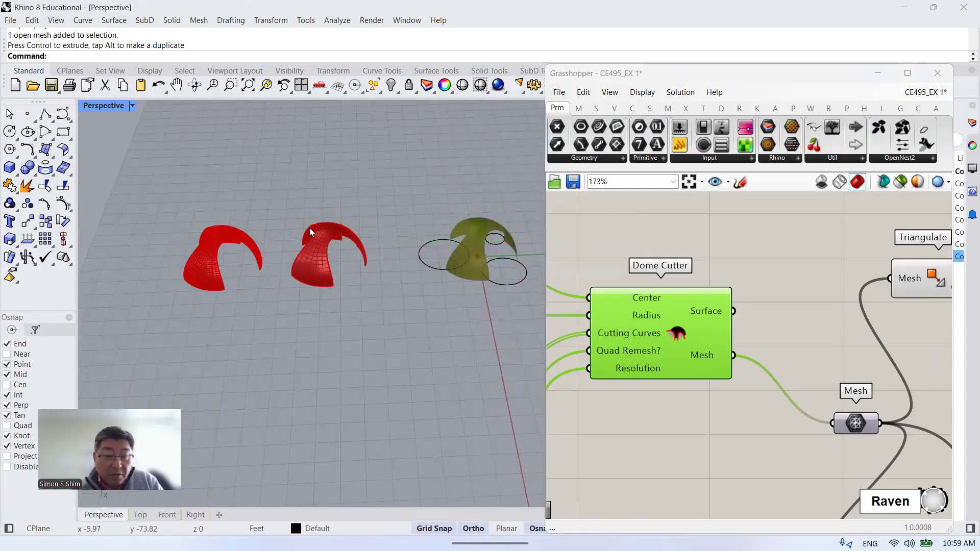
Convert the baked quad dome mesh to NURBS surfaces with the MeshToNURB command.
scroll(310, 229, "up", 5)
left_click(330, 239)
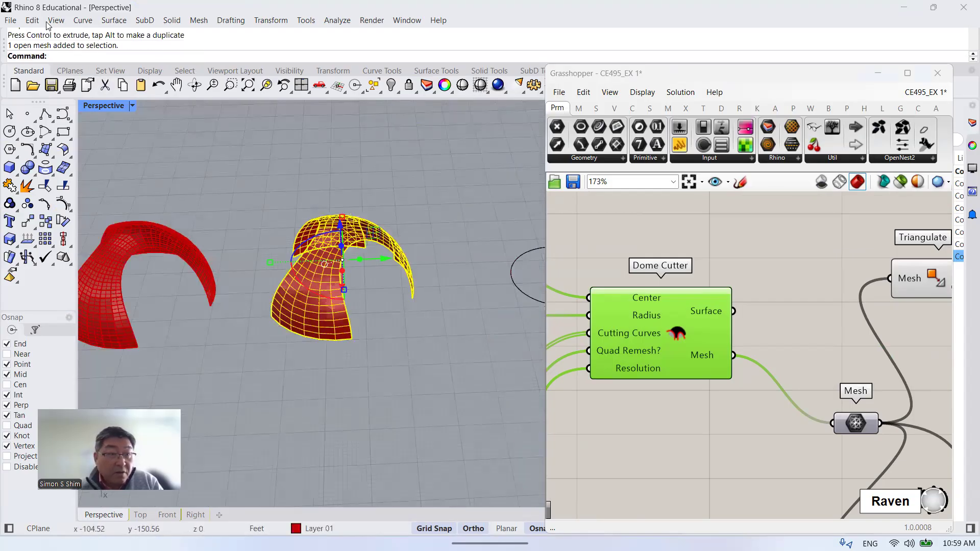
left_click(366, 331)
left_click(330, 257)
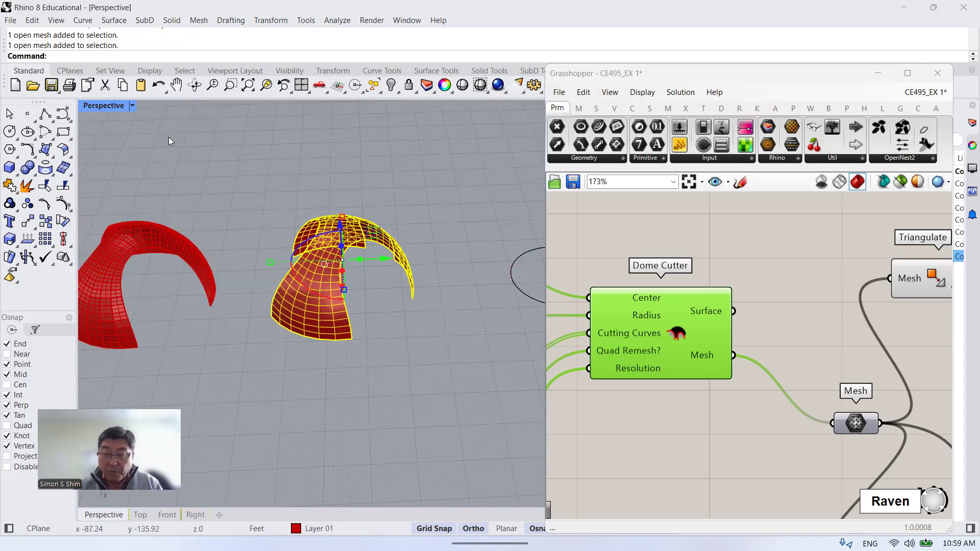
type("MeshToNURB")
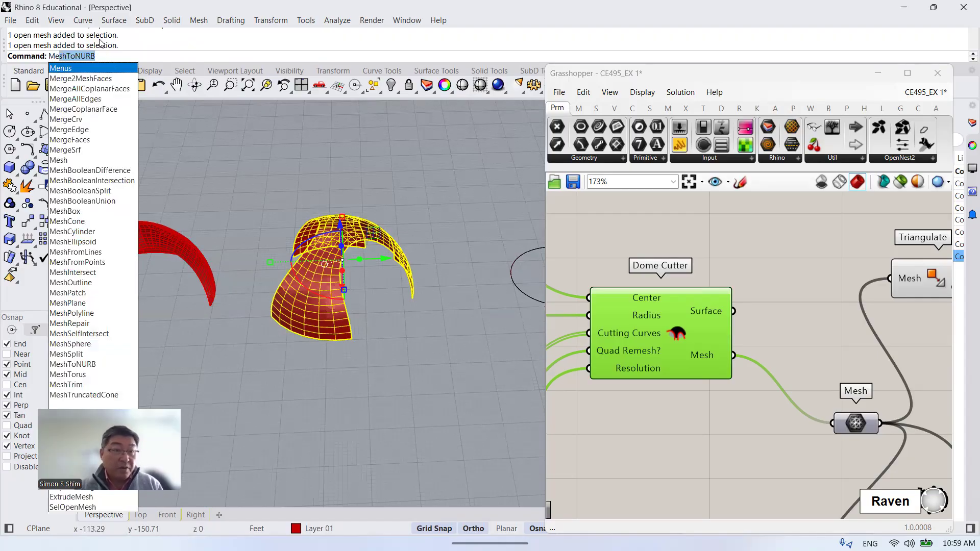
key("Return")
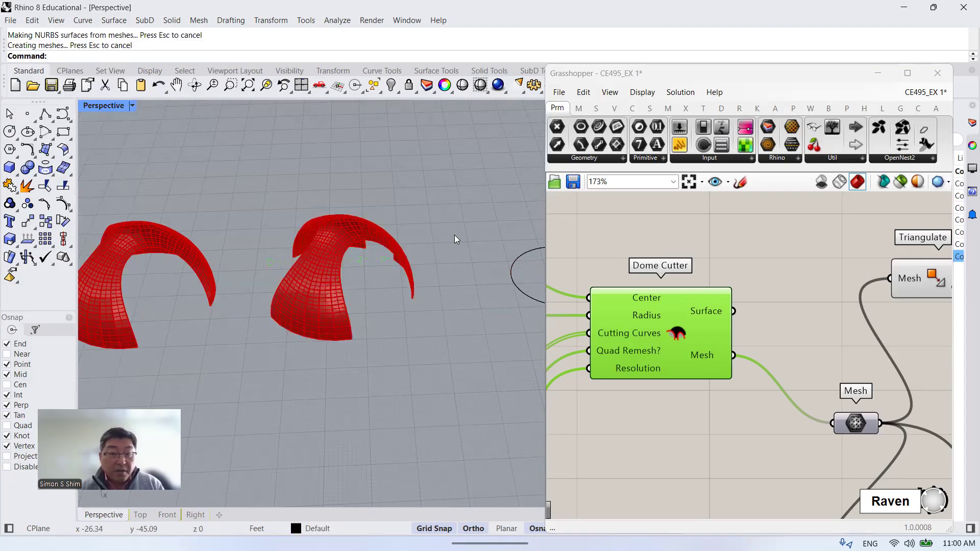
Move the newly converted polysurface off its quad mesh, to the far side of the existing red dome.
scroll(454, 235, "down", 2)
left_click(384, 250)
left_click_drag(423, 250, 164, 328)
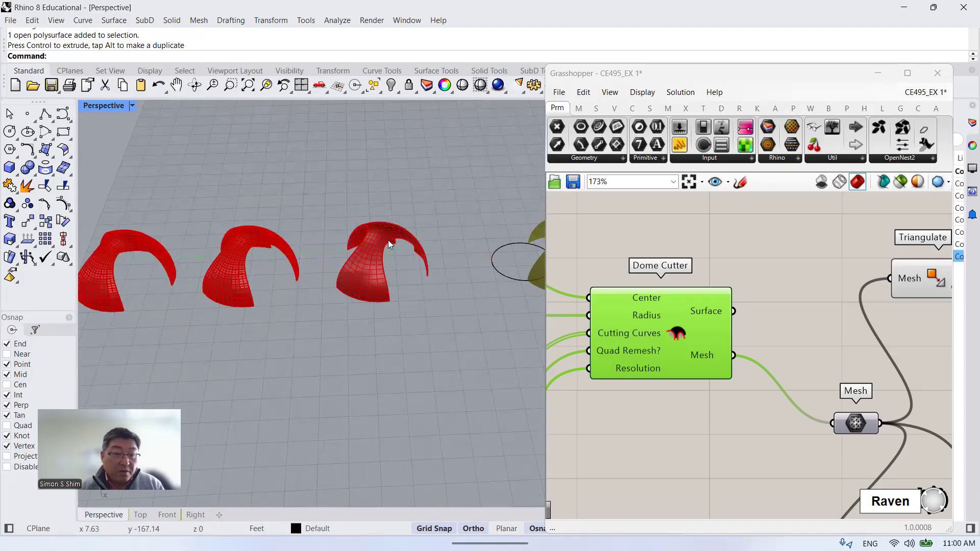
Delete the red dome polysurface lying farthest from the cutting circles.
scroll(222, 258, "up", 4)
left_click(222, 257)
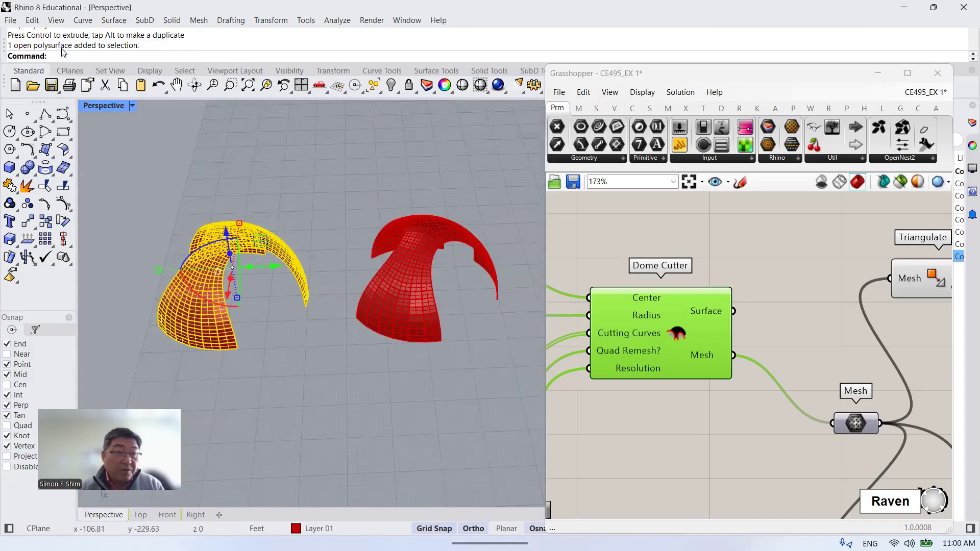
left_click(246, 289)
left_click(222, 264)
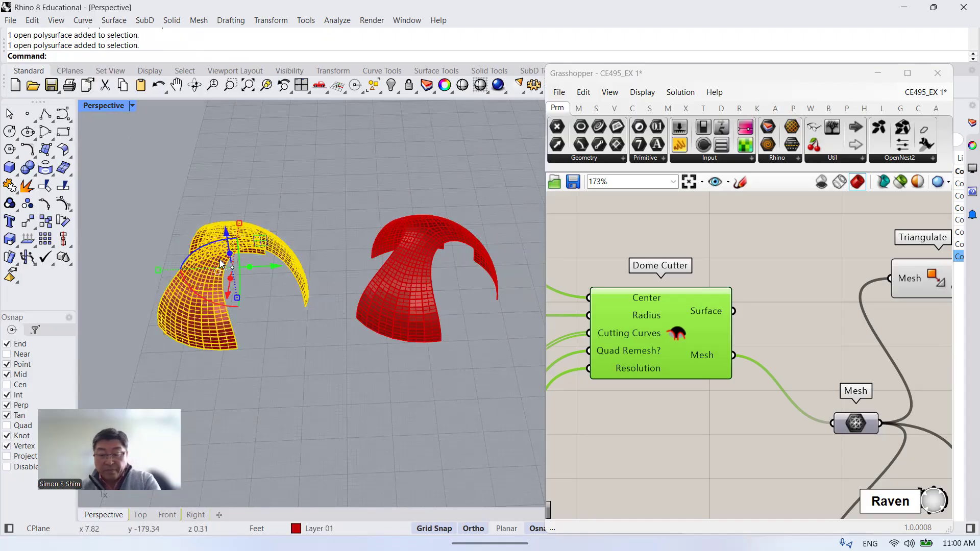
key("Delete")
Inspect the remaining dome polysurface by selecting it, and delete the baked quad mesh beside it.
right_click_drag(232, 264, 385, 260)
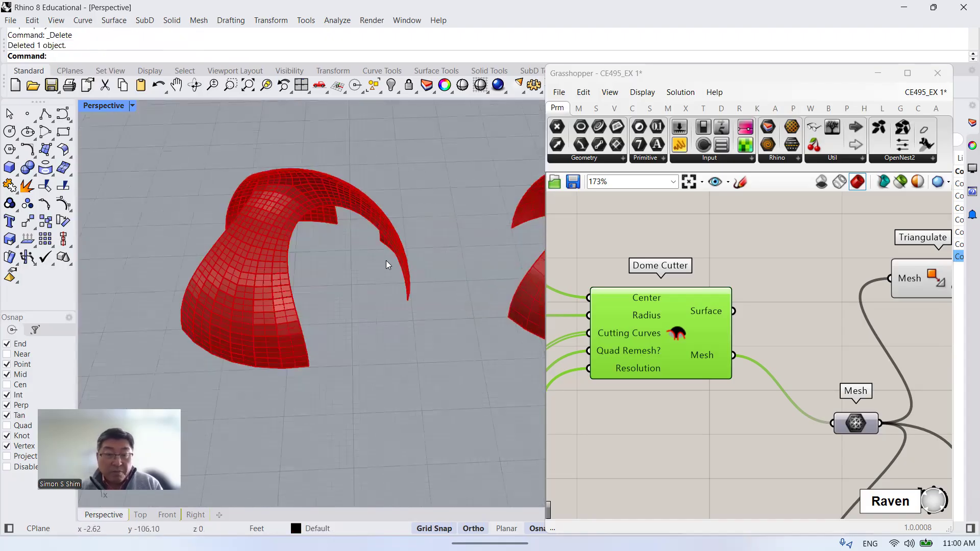
left_click(286, 197)
scroll(169, 173, "down", 3)
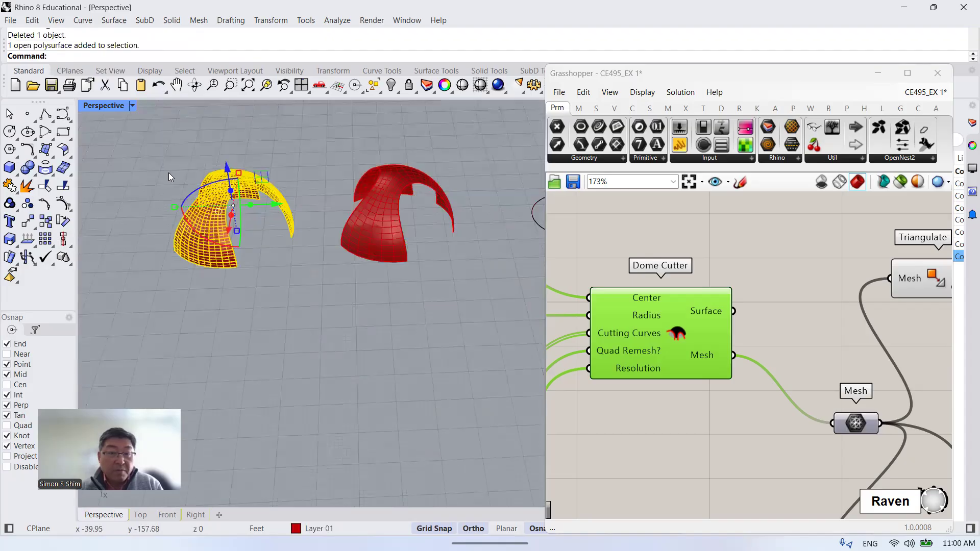
scroll(168, 173, "down", 3)
left_click(332, 274)
left_click(312, 221)
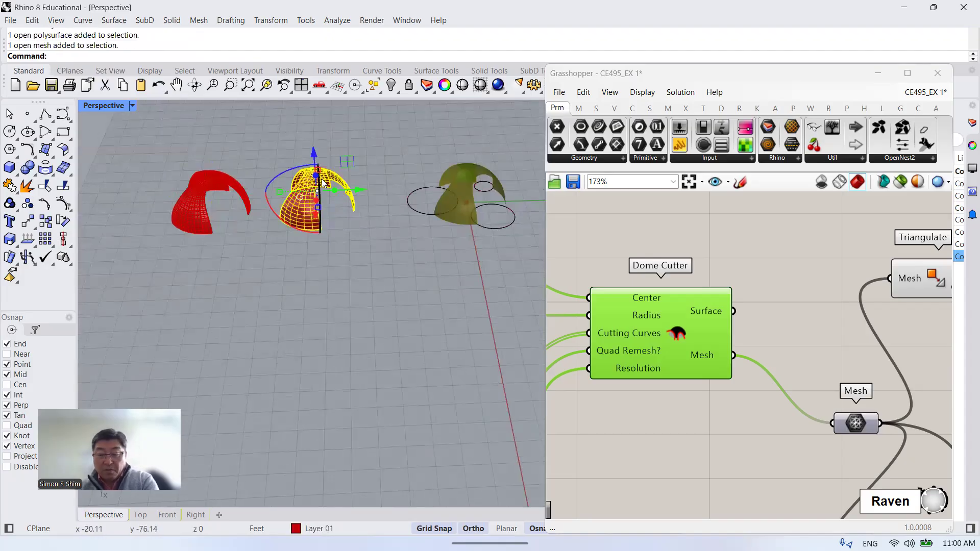
key("Delete")
right_click_drag(374, 224, 327, 225)
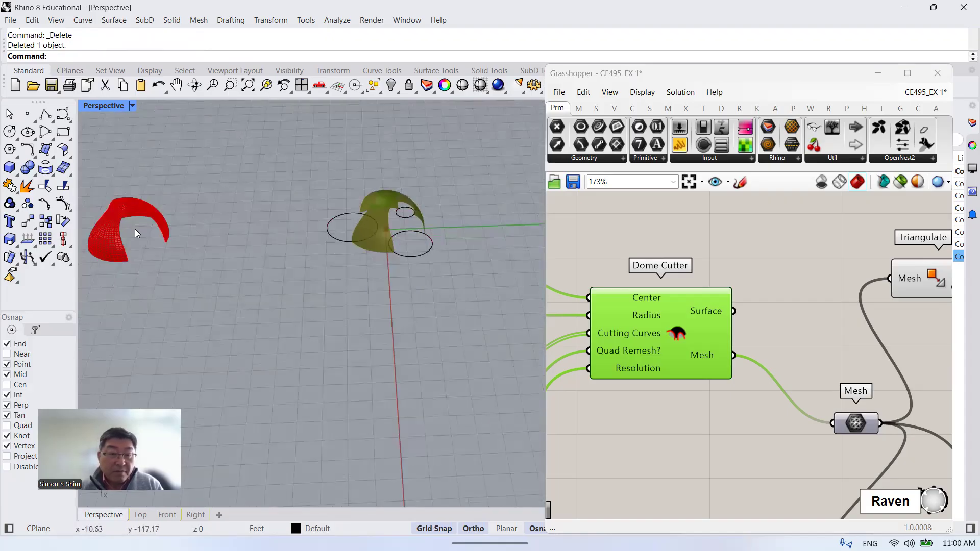
In Grasshopper, reposition the Mesh parameter between the Dome Cutter and Triangulate components.
scroll(693, 266, "down", 4)
scroll(817, 250, "up", 5)
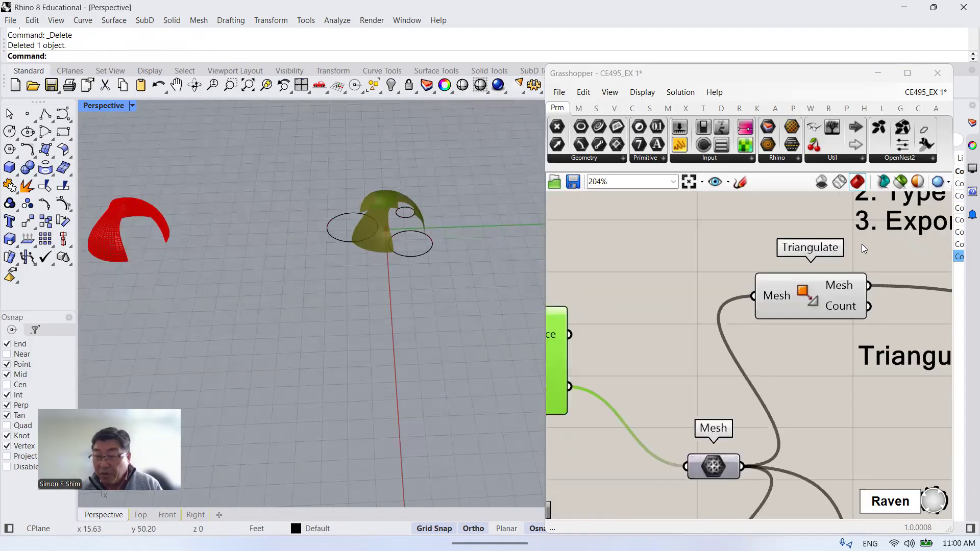
scroll(837, 256, "down", 3)
left_click(646, 335)
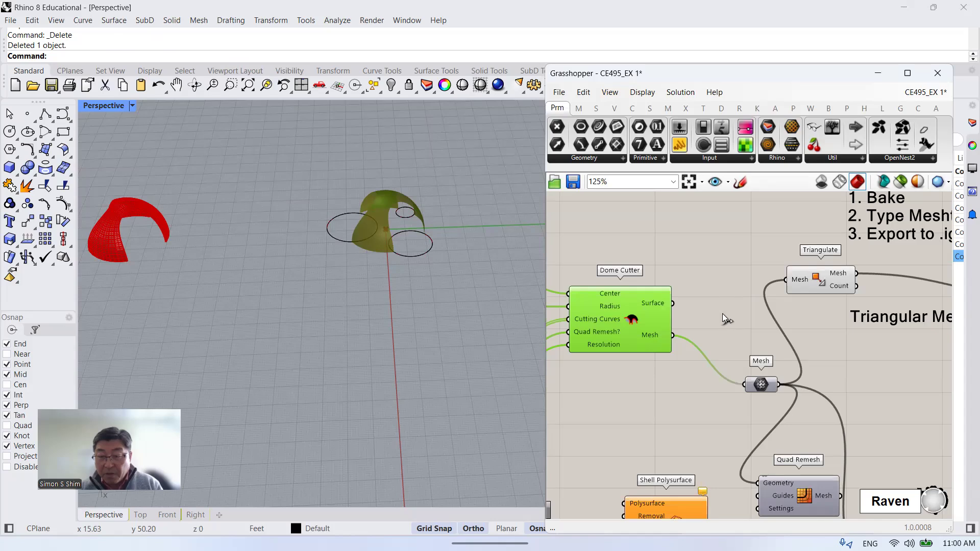
left_click_drag(761, 384, 716, 313)
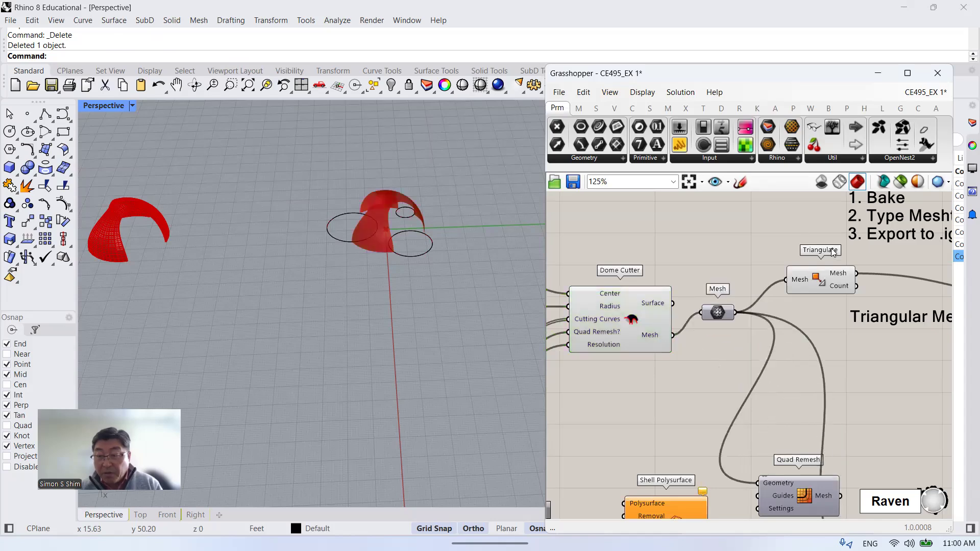
Bake the Mesh output of the Triangulate component onto Layer 02.
scroll(782, 262, "up", 5)
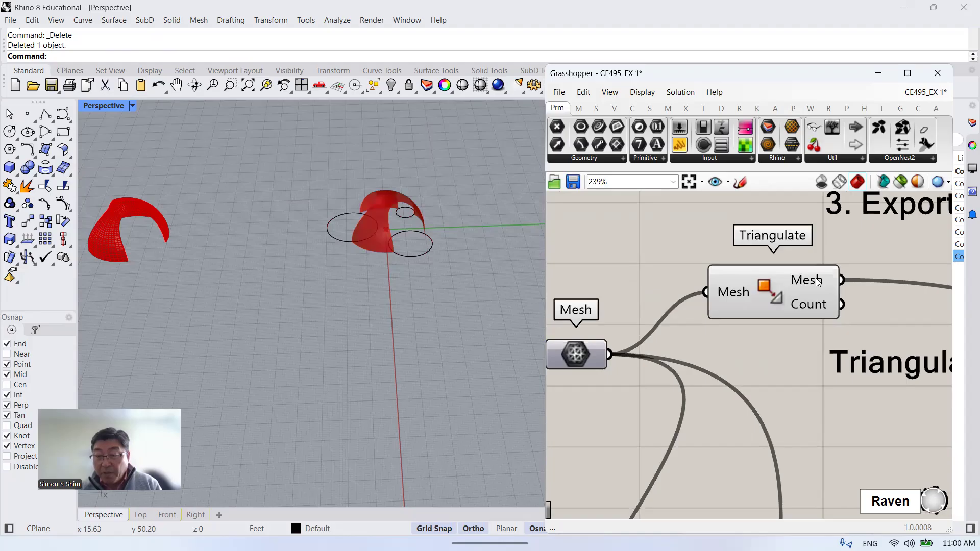
left_click(814, 280)
right_click(813, 281)
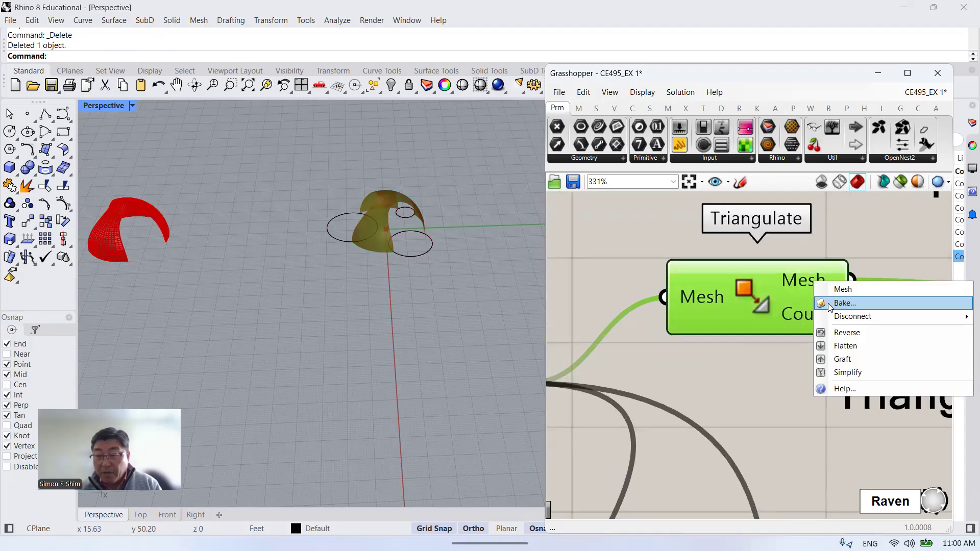
left_click(827, 301)
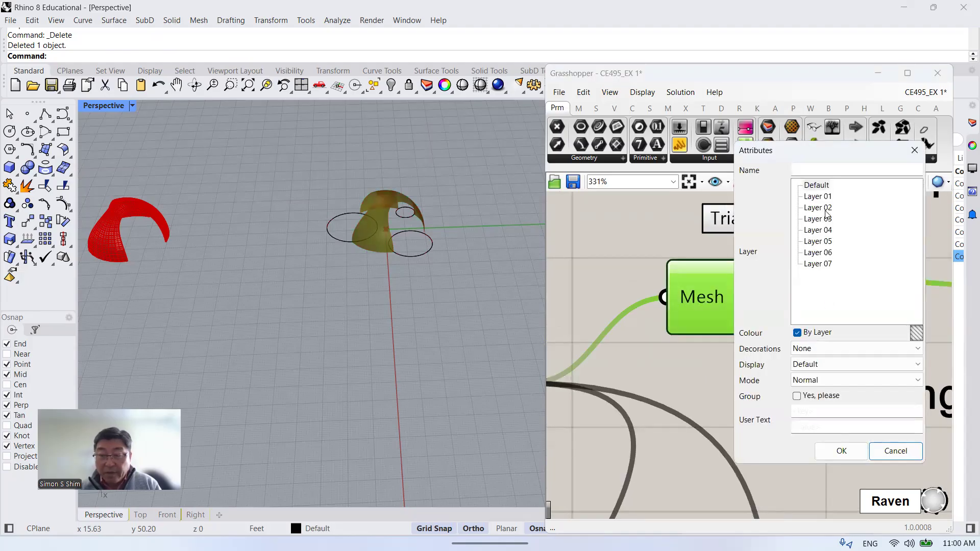
left_click(823, 209)
left_click(841, 451)
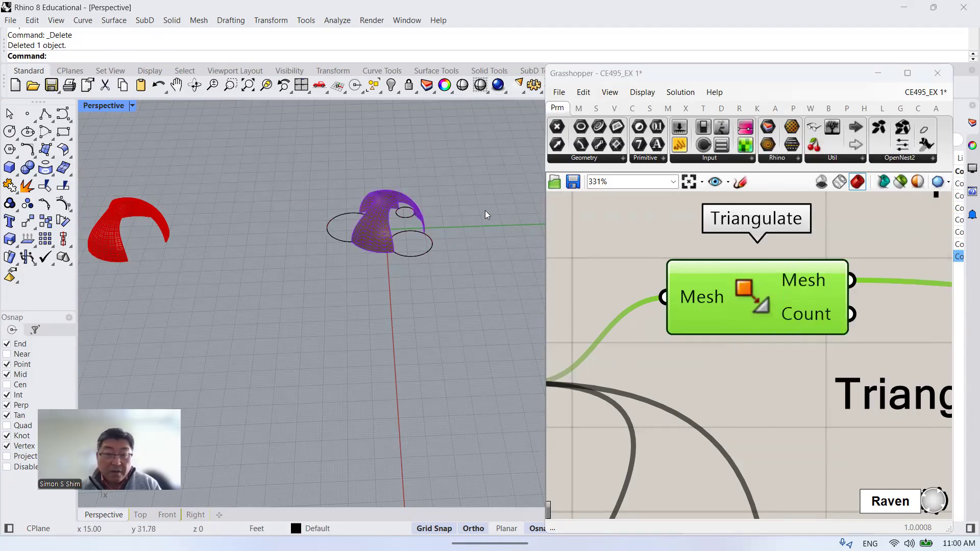
Move the baked triangular mesh from the cutting circles to the free space beside the red dome polysurface.
scroll(482, 212, "down", 3)
left_click(431, 208)
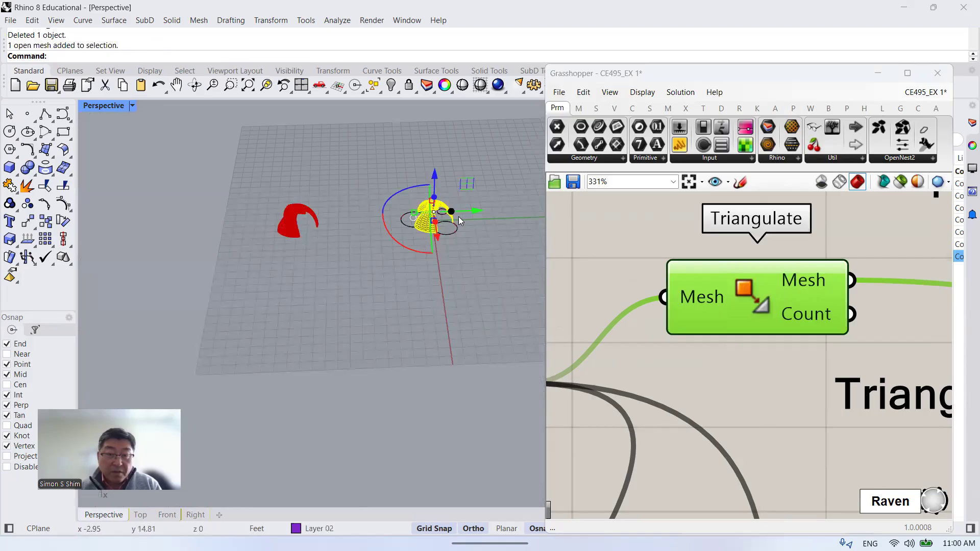
left_click_drag(473, 212, 371, 244)
scroll(376, 249, "up", 2)
left_click(377, 250)
Select and deselect the purple triangular mesh and examine its triangle pattern close up against the red quad dome.
scroll(333, 197, "up", 4)
scroll(359, 220, "up", 2)
left_click(379, 228)
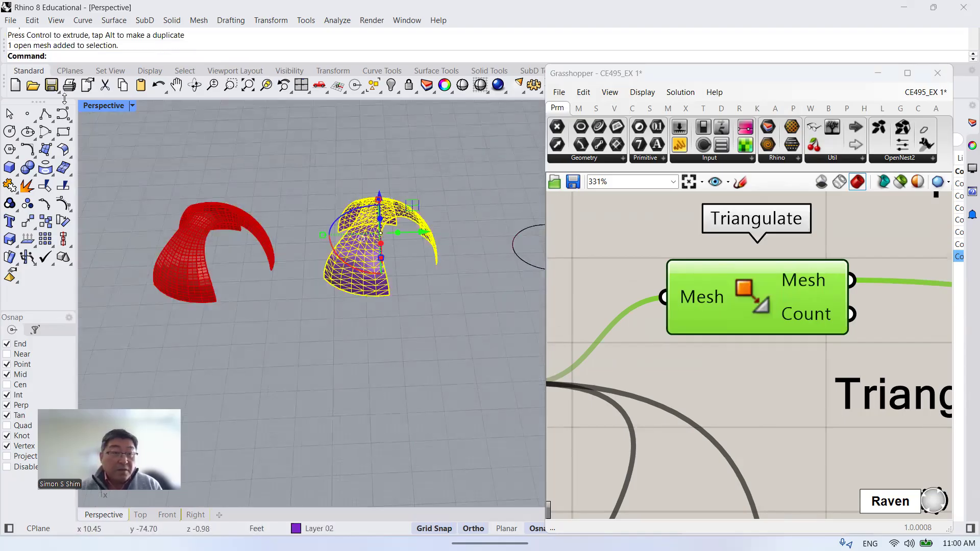
key("Escape")
scroll(376, 277, "up", 4)
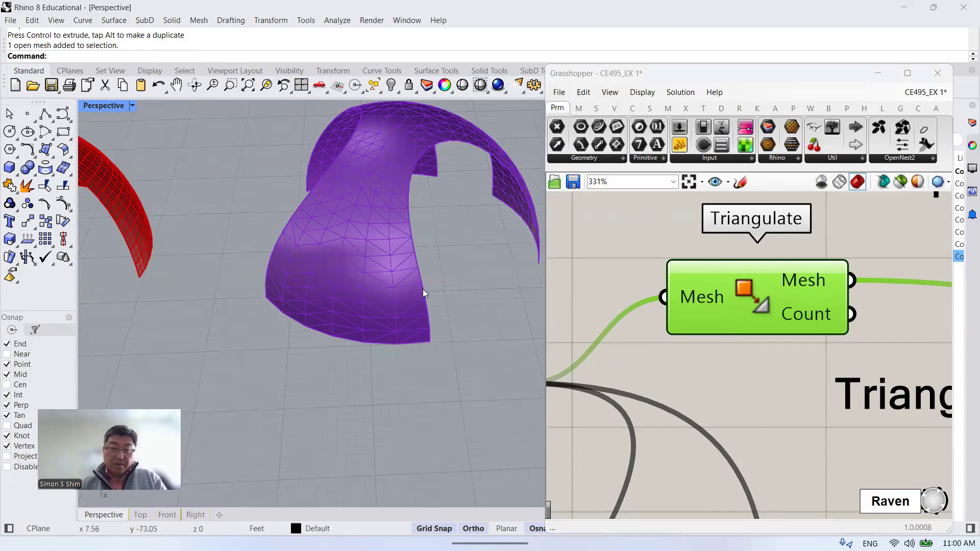
scroll(454, 228, "down", 4)
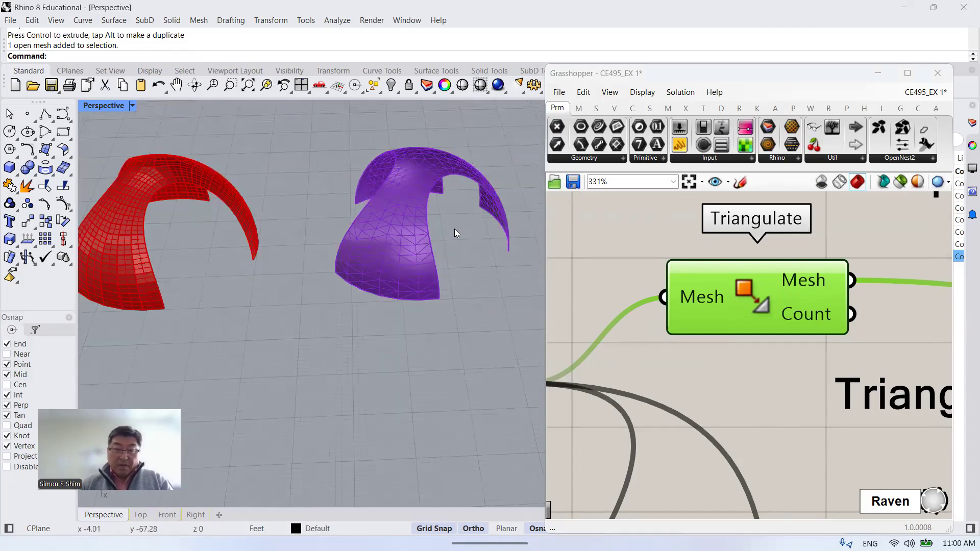
right_click(806, 280)
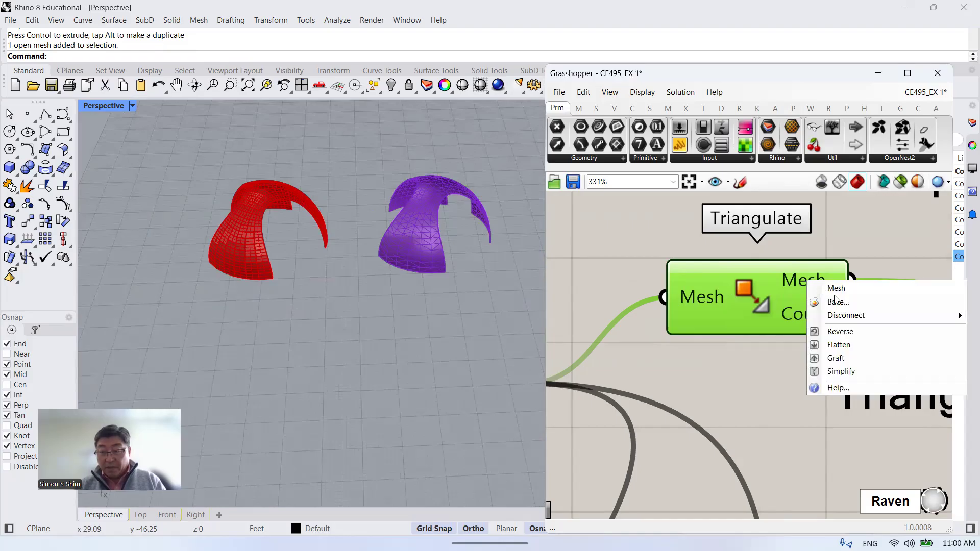
left_click(768, 370)
scroll(486, 230, "down", 2)
left_click(533, 216)
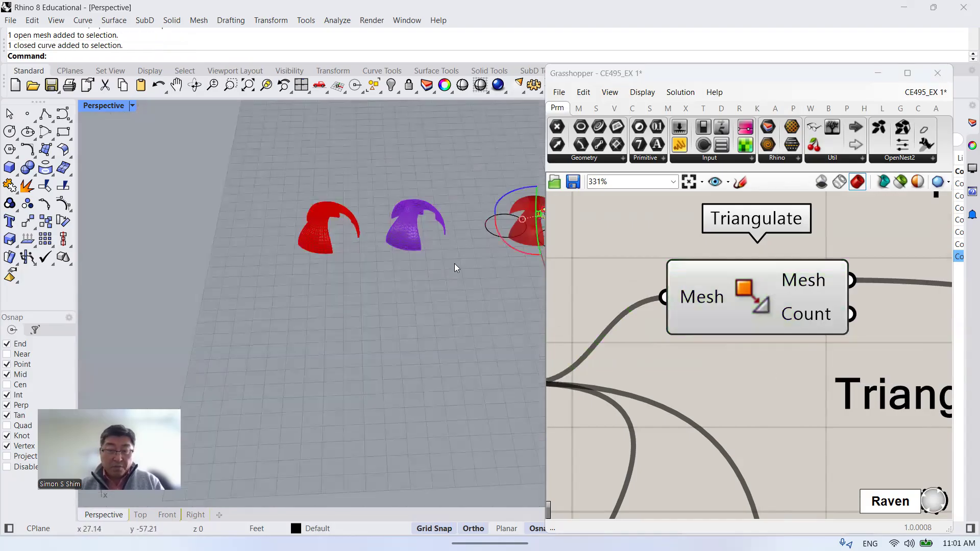
Convert the purple triangular dome mesh to NURBS surfaces with the MeshToNURB command.
scroll(416, 210, "up", 2)
left_click(413, 223)
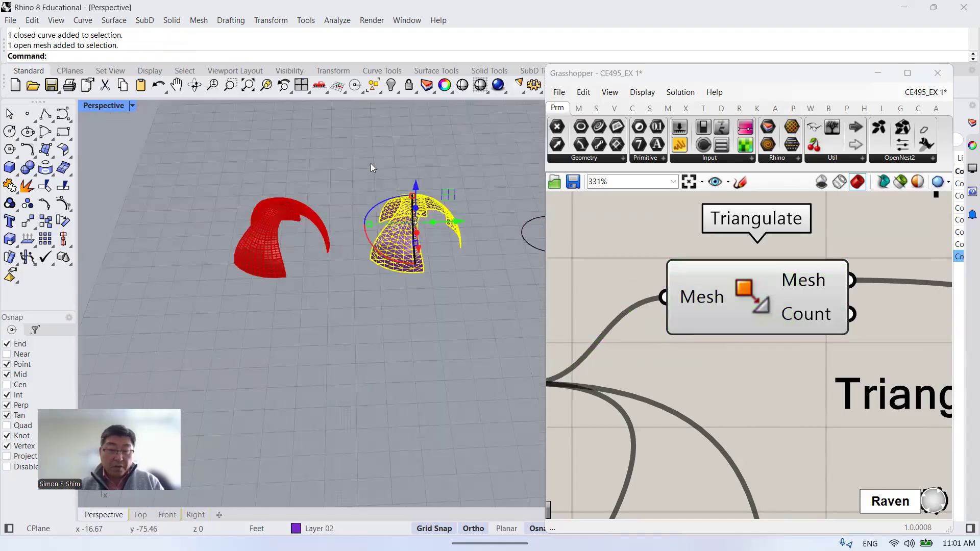
left_click(477, 299)
left_click(396, 221)
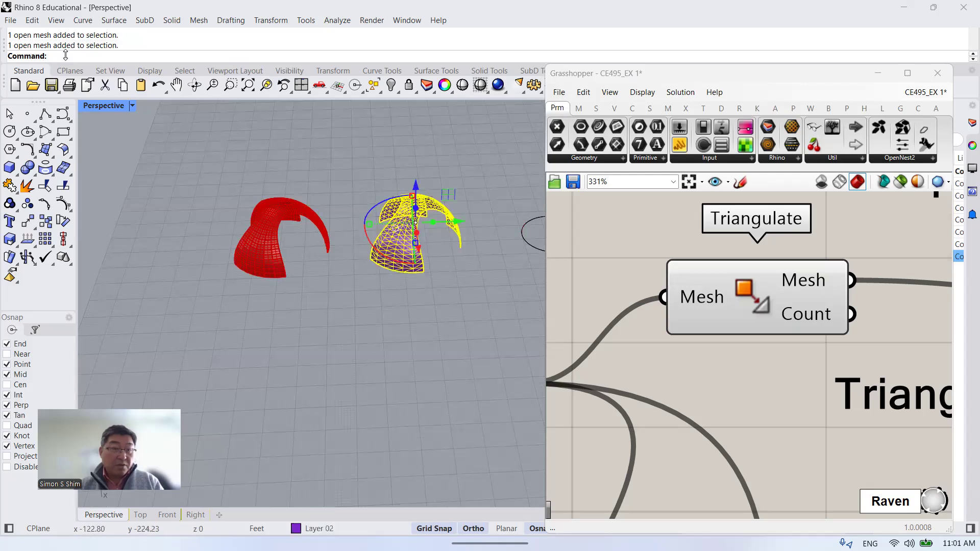
type("MeshToNURB")
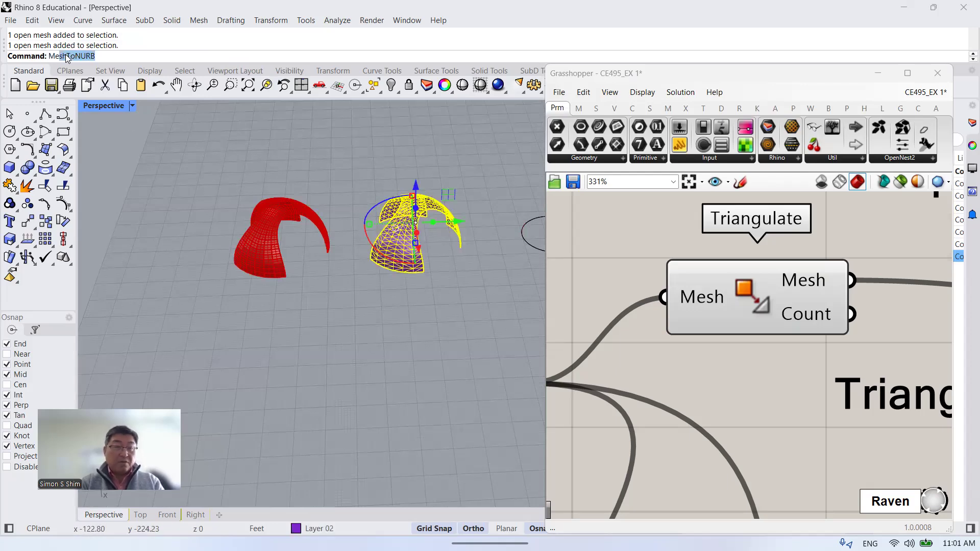
key("Return")
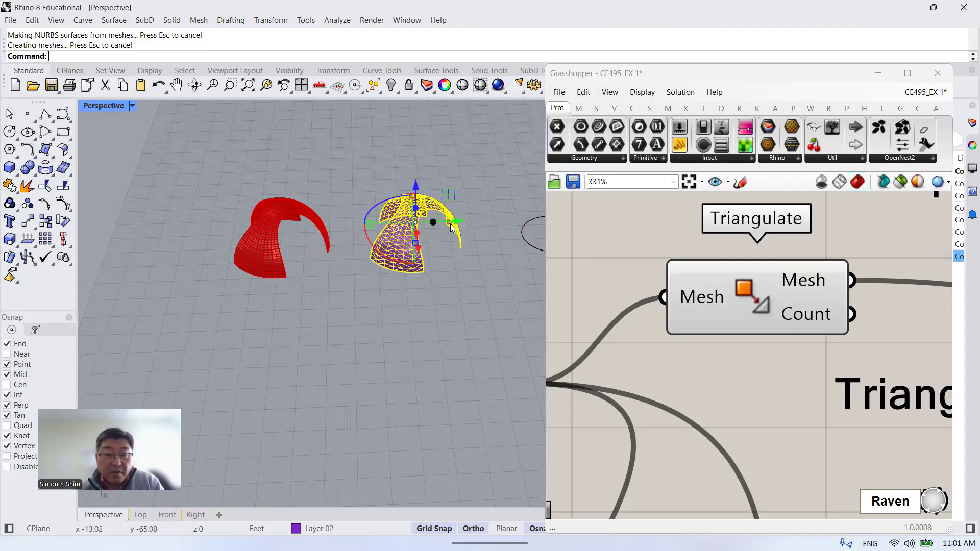
Move the purple triangular mesh to the far side of the red dome and select it for a closer look.
left_click_drag(403, 226, 201, 273)
left_click(201, 269)
scroll(146, 225, "up", 5)
left_click(133, 214)
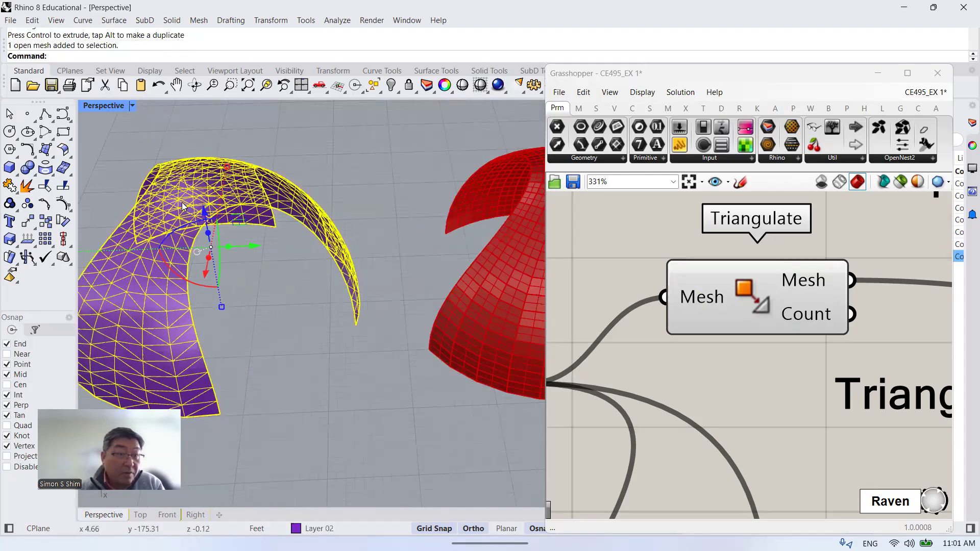
Delete the leftover purple triangular mesh on the far side of the red dome.
scroll(199, 252, "down", 4)
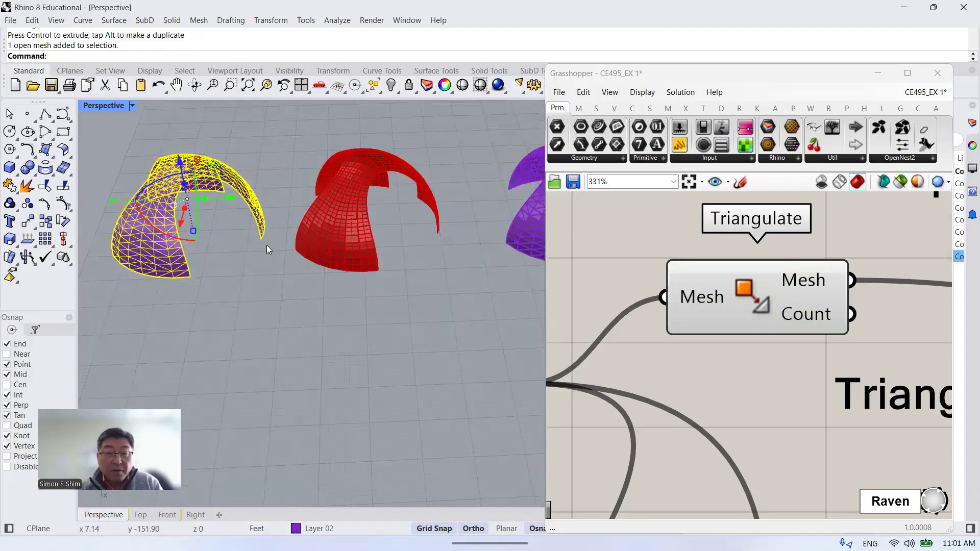
scroll(363, 224, "down", 4)
left_click(379, 229)
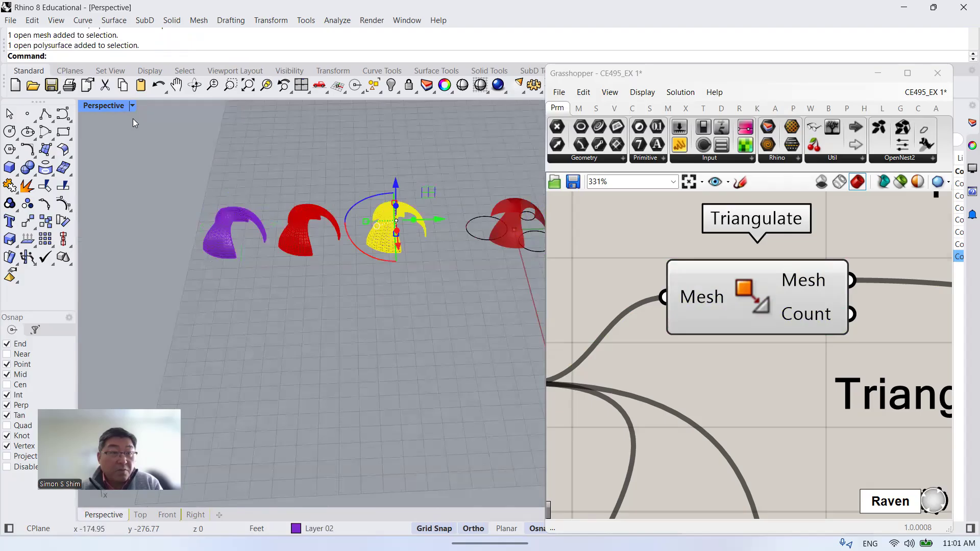
left_click(233, 272)
left_click(216, 230)
key("Delete")
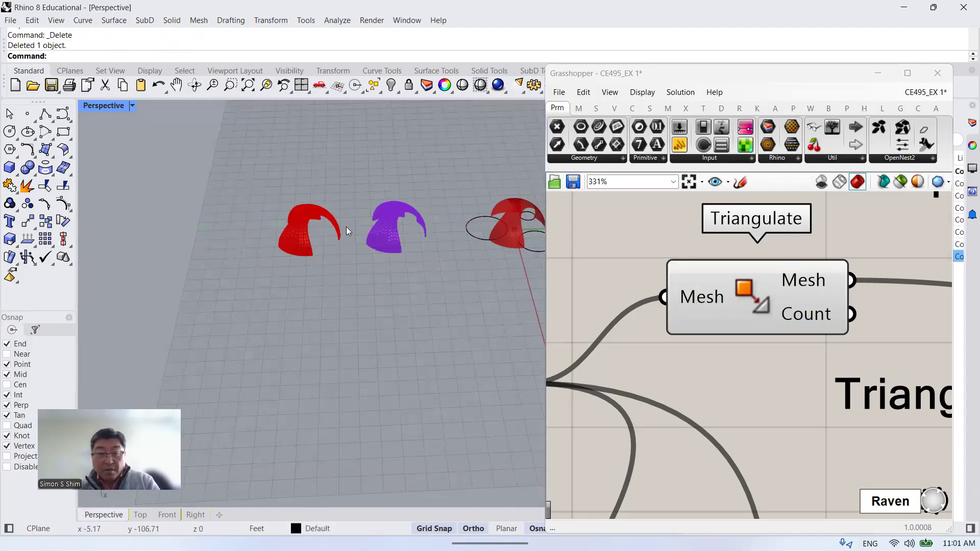
Select the red quad dome and the purple triangular dome in turn to check their object types, and view both from another angle.
scroll(427, 230, "up", 5)
scroll(473, 239, "up", 3)
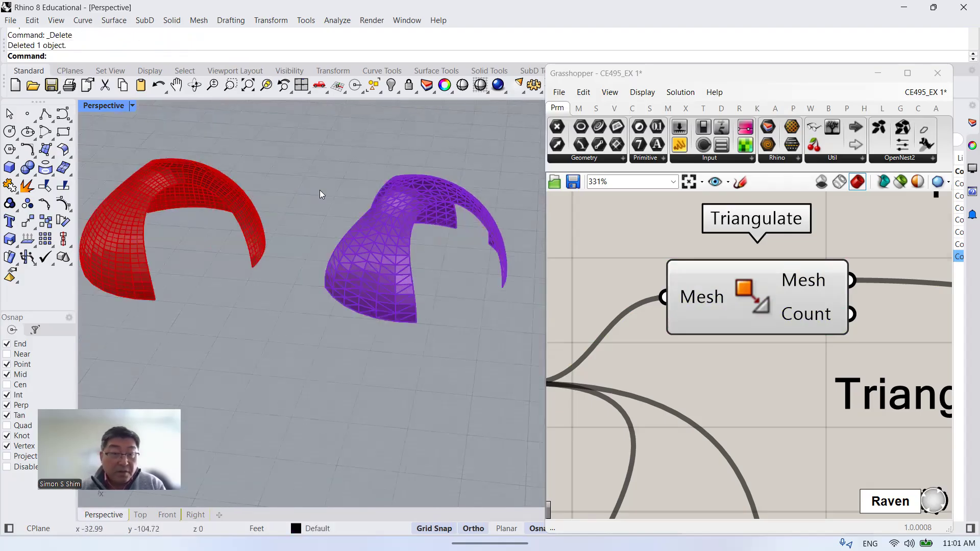
left_click(175, 170)
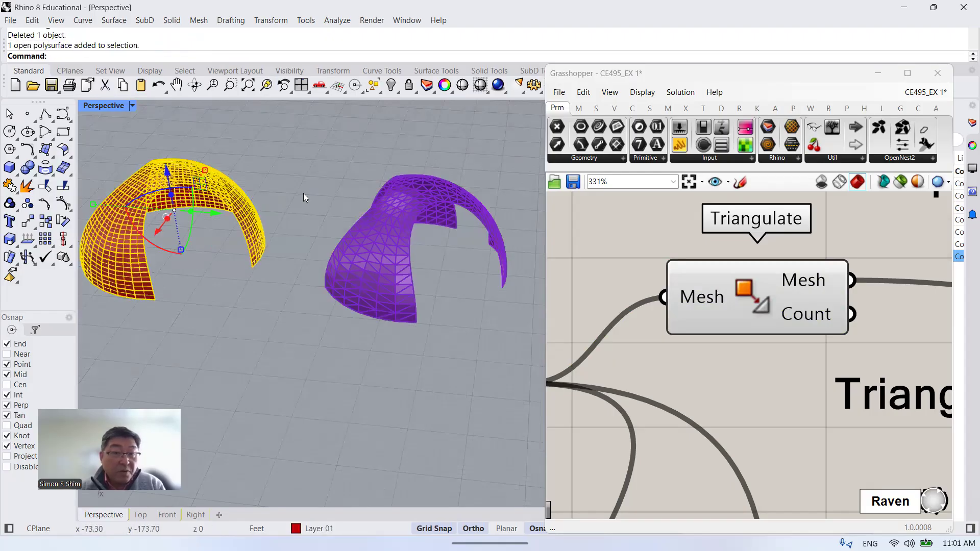
key("Escape")
left_click(408, 237)
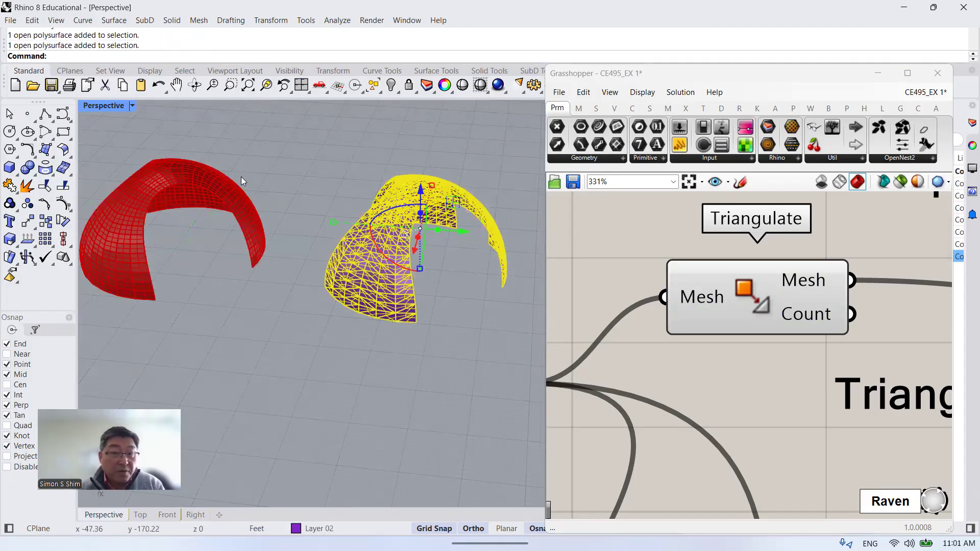
scroll(295, 232, "down", 3)
key("Escape")
right_click_drag(373, 236, 290, 252)
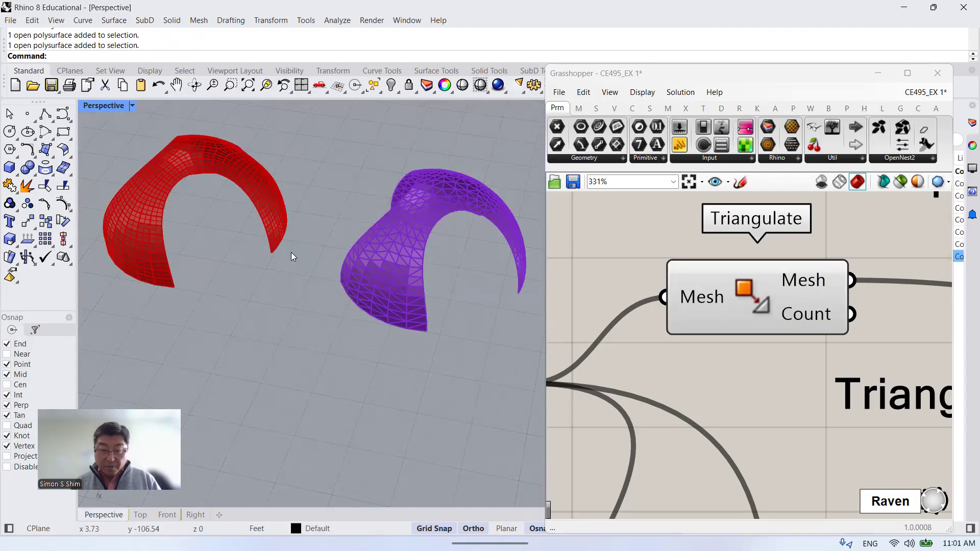
scroll(343, 276, "down", 2)
left_click_drag(491, 319, 173, 148)
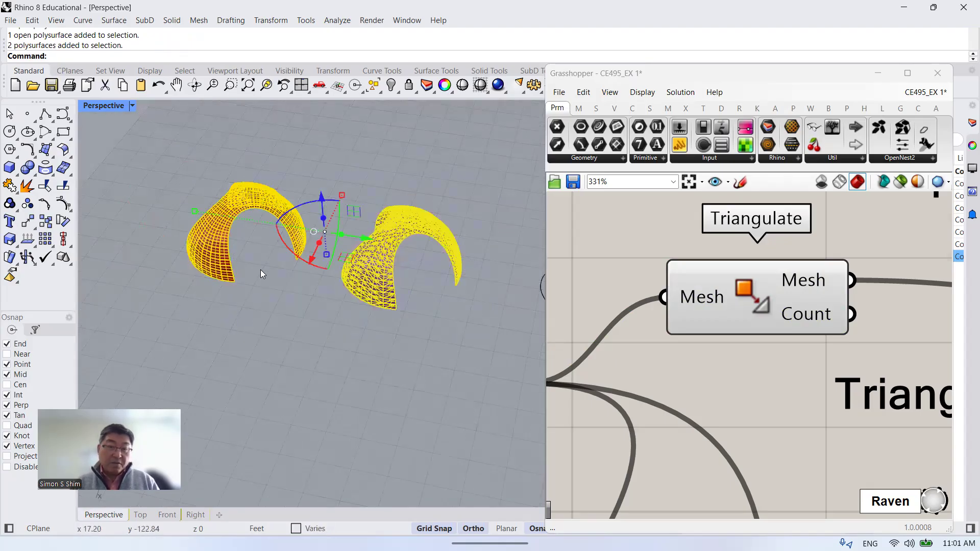
left_click(11, 21)
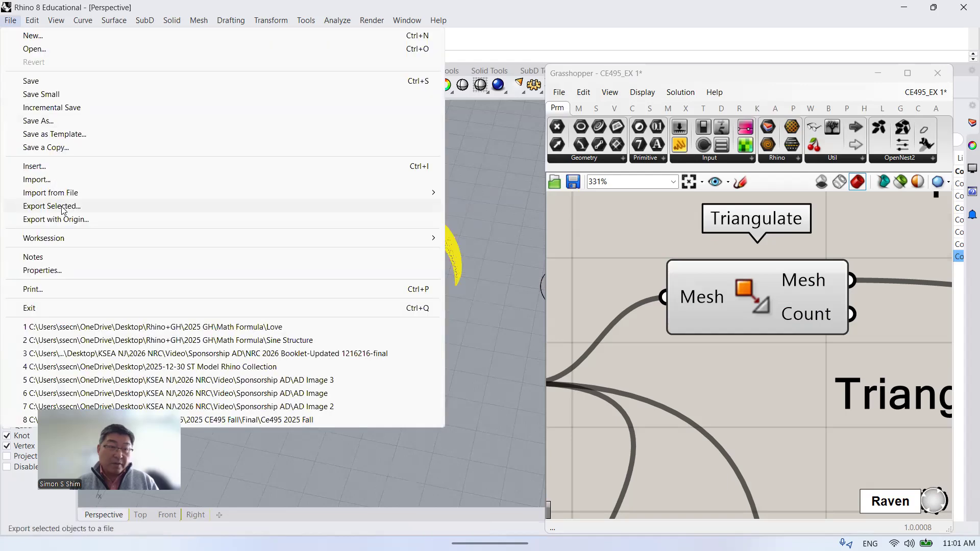
left_click(479, 353)
Select the Triangulate component on the Grasshopper canvas and view it beside the bake and export notes.
scroll(775, 284, "down", 5)
left_click(772, 274)
left_click_drag(761, 278, 763, 271)
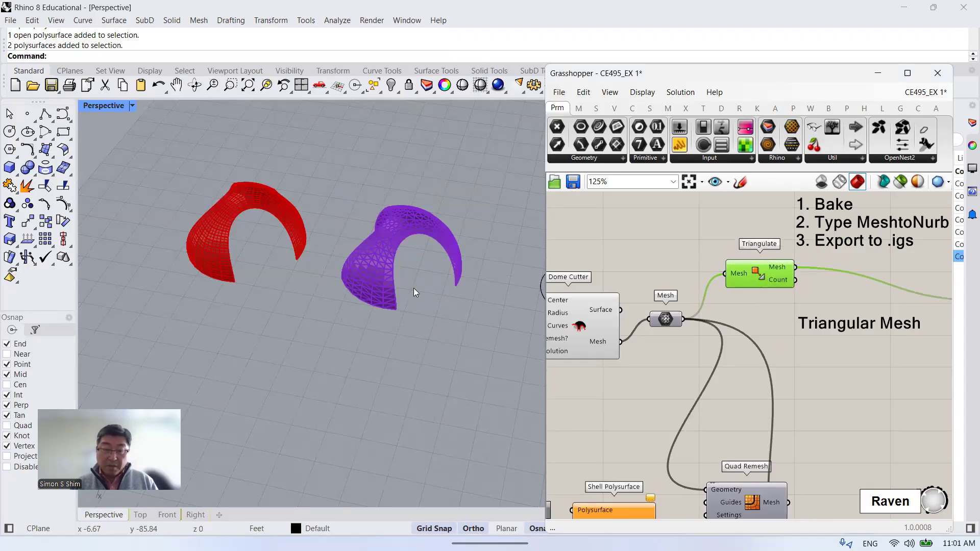
scroll(450, 253, "up", 3)
scroll(404, 253, "down", 5)
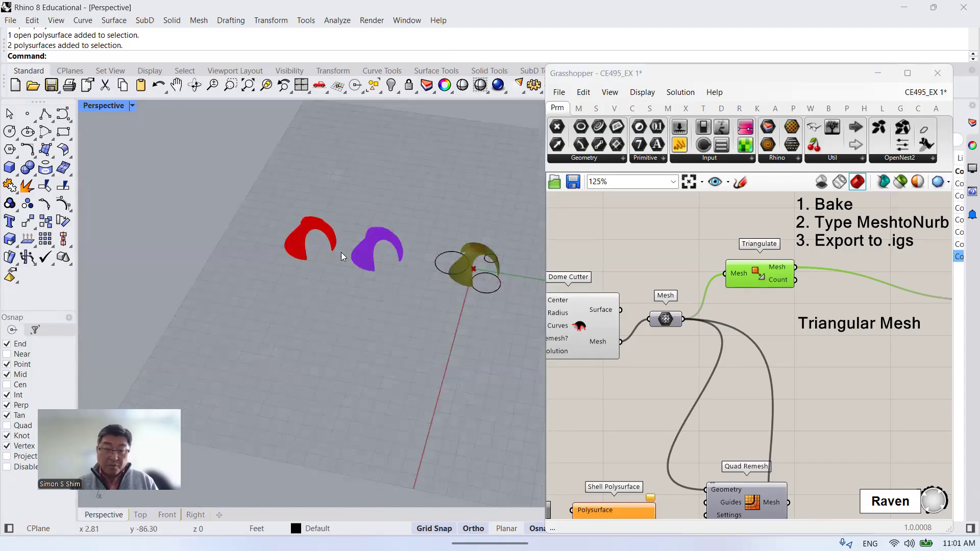
scroll(368, 231, "up", 3)
left_click(390, 248)
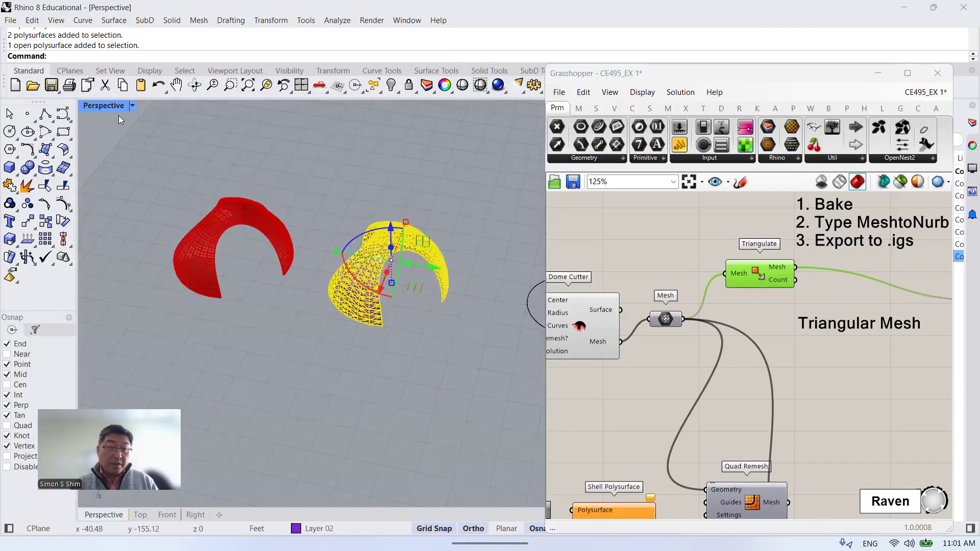
type("Me")
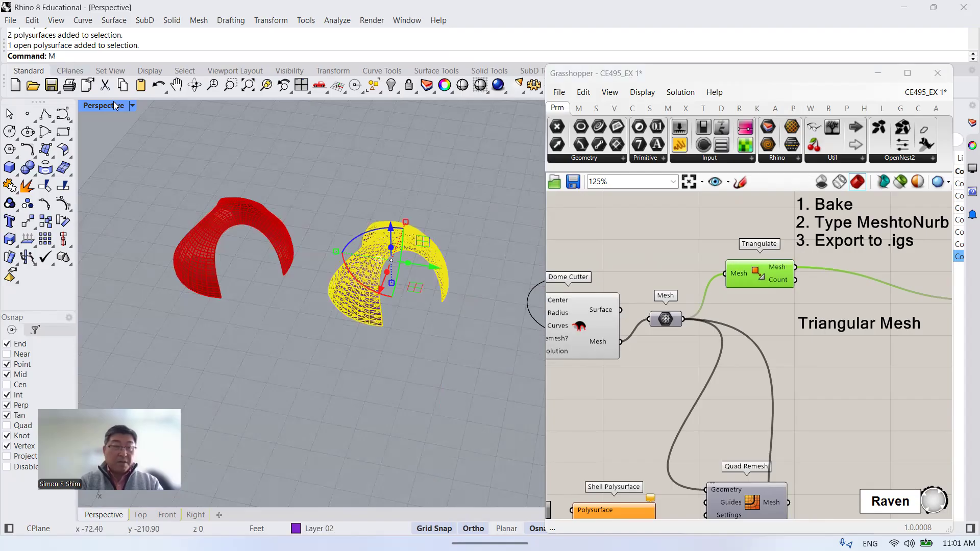
key("Escape")
key("Escape")
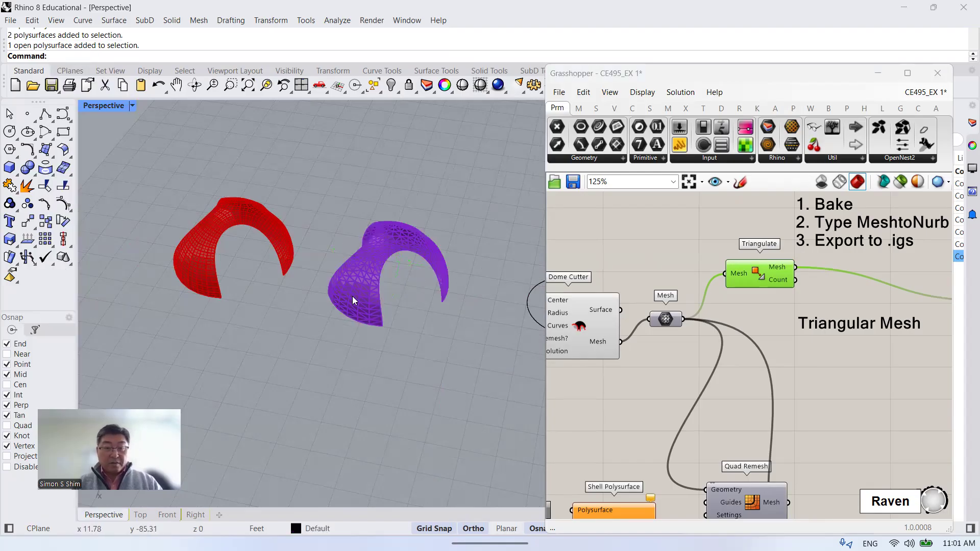
Select the purple dome alone and both domes together to check their object types, and clear the selection.
scroll(352, 296, "up", 3)
left_click(385, 242)
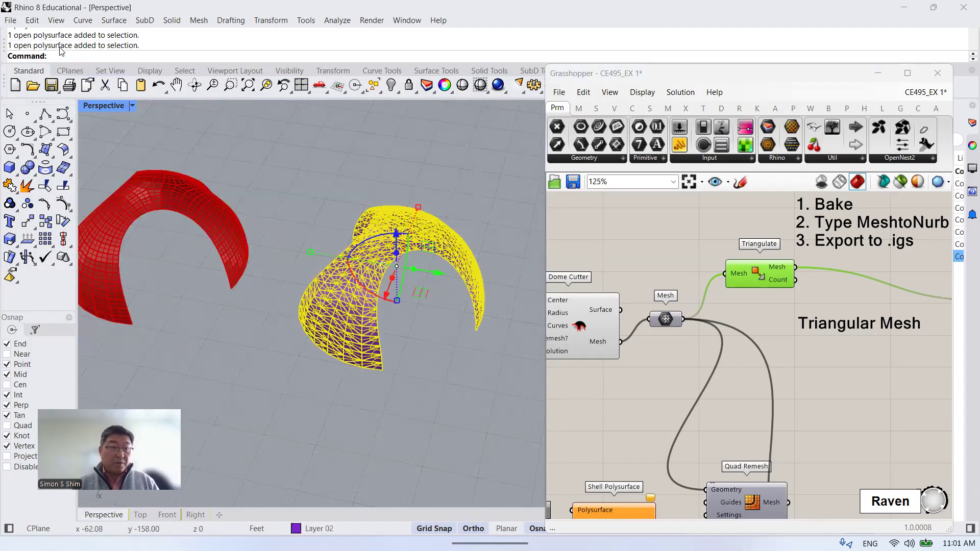
scroll(225, 181, "down", 3)
left_click(344, 296)
left_click_drag(344, 296, 202, 199)
scroll(203, 298, "up", 2)
left_click(201, 226)
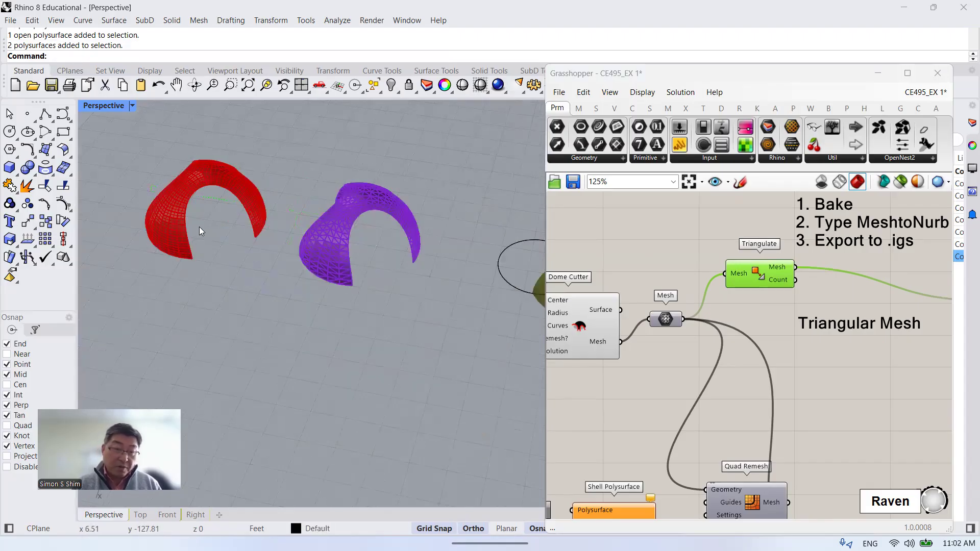
Examine the quad faces of the red dome and the triangular faces of the purple dome close up.
scroll(164, 198, "up", 2)
left_click(171, 196)
scroll(165, 214, "up", 3)
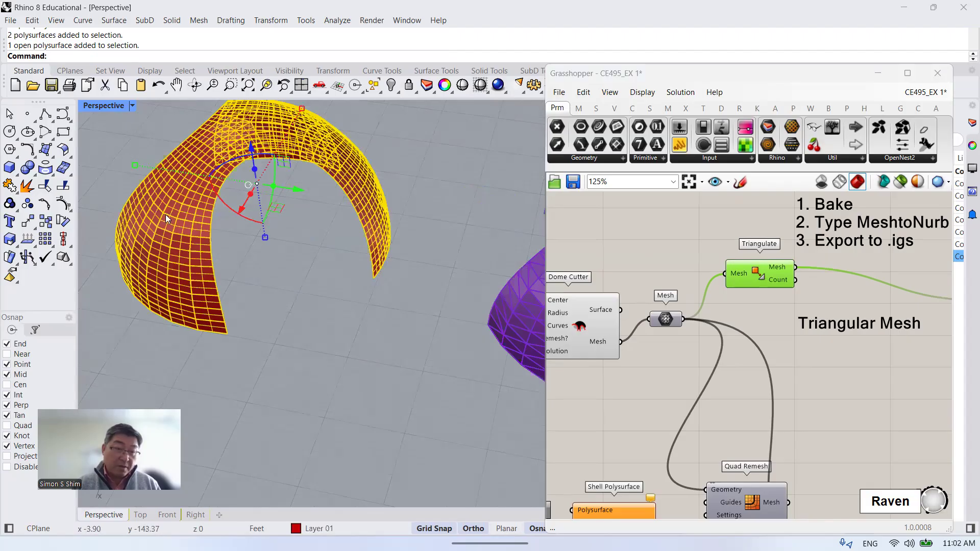
scroll(177, 227, "up", 2)
scroll(180, 221, "down", 4)
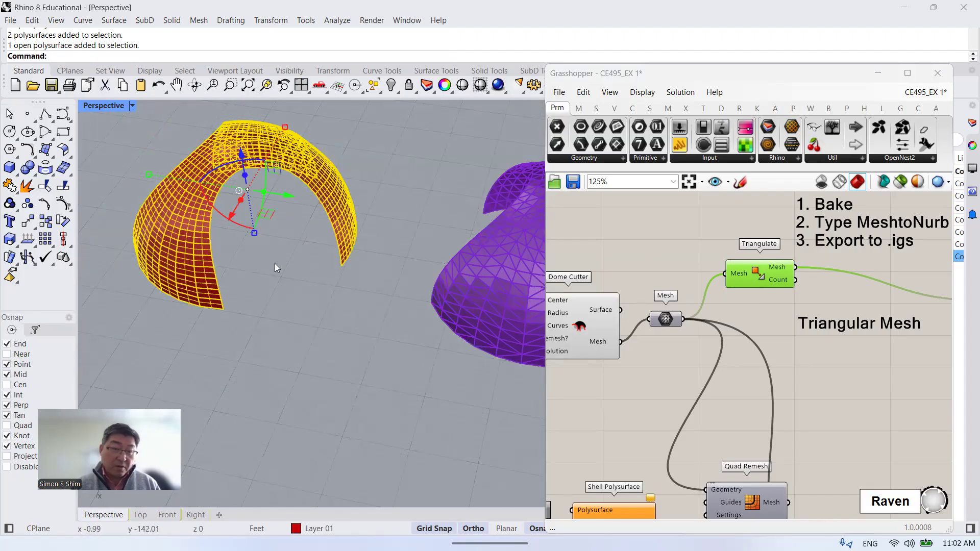
scroll(275, 264, "down", 4)
left_click(354, 225)
scroll(445, 236, "up", 4)
left_click(357, 228)
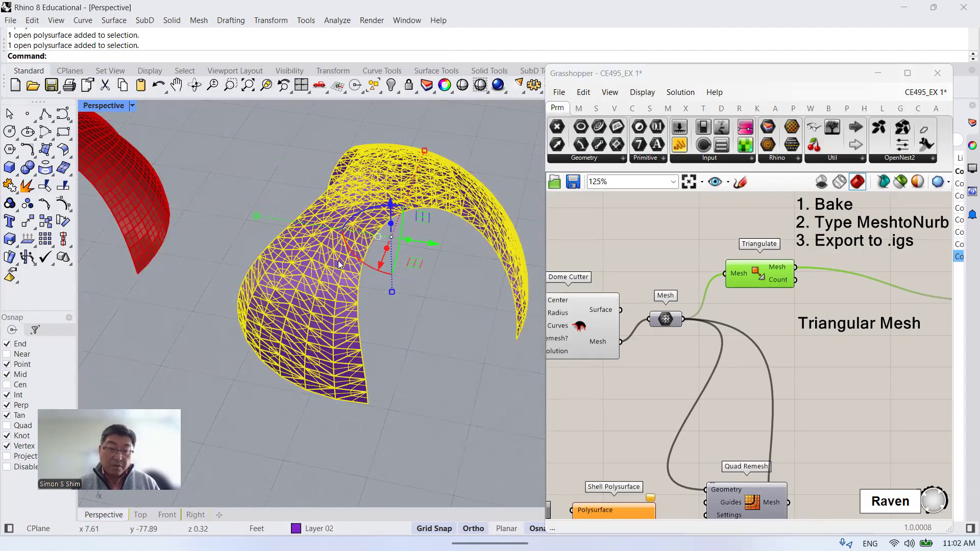
scroll(308, 300, "up", 3)
scroll(310, 261, "down", 5)
left_click(385, 331)
scroll(400, 335, "down", 2)
Export both dome polysurfaces to the WK2 folder as the IGES file EX1_Quad_Triangle with the default IGES options, and deselect them.
left_click_drag(408, 327, 168, 190)
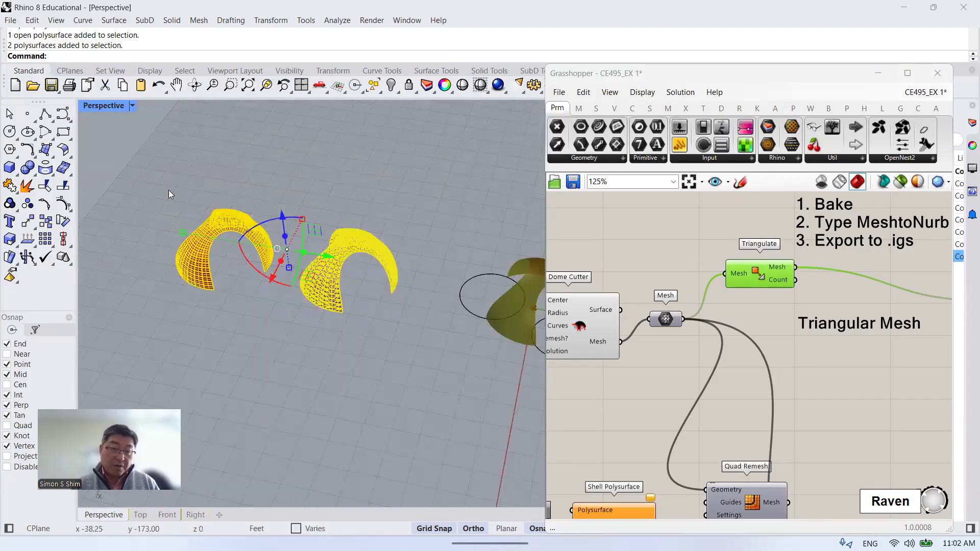
left_click(11, 23)
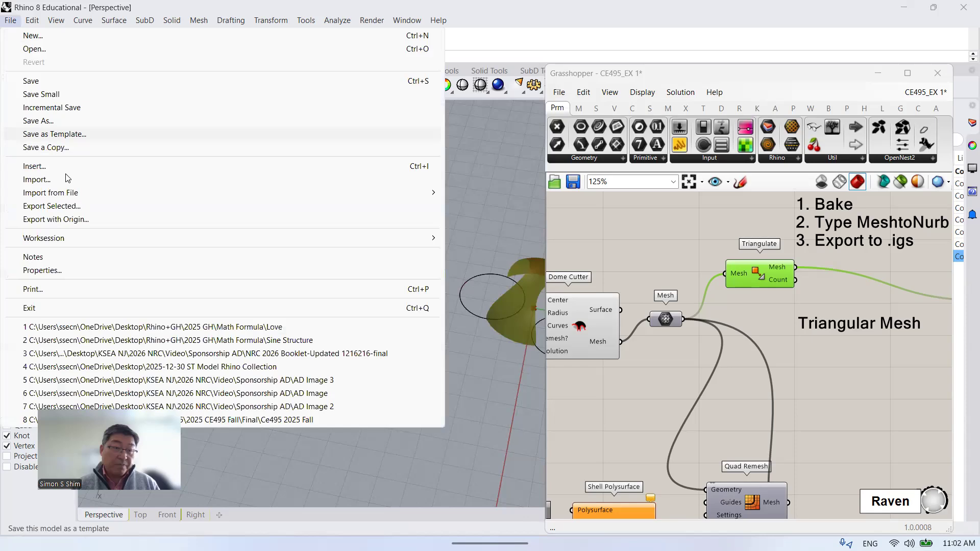
left_click(77, 206)
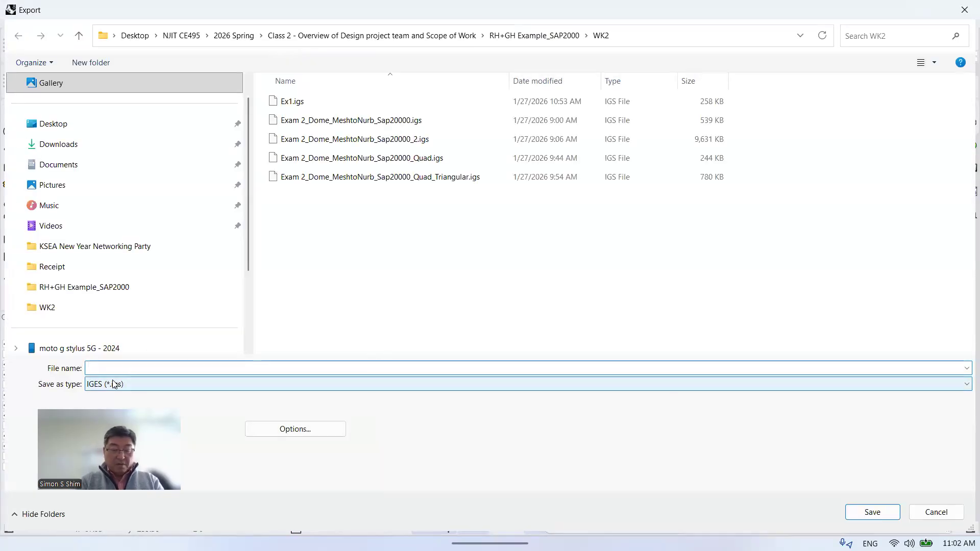
type("EX1_Quad_Triangle")
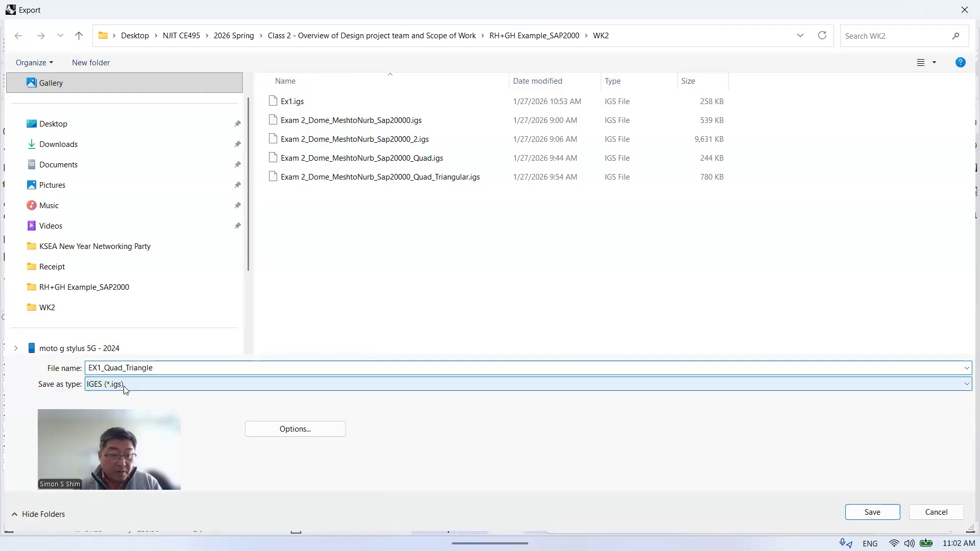
left_click(864, 515)
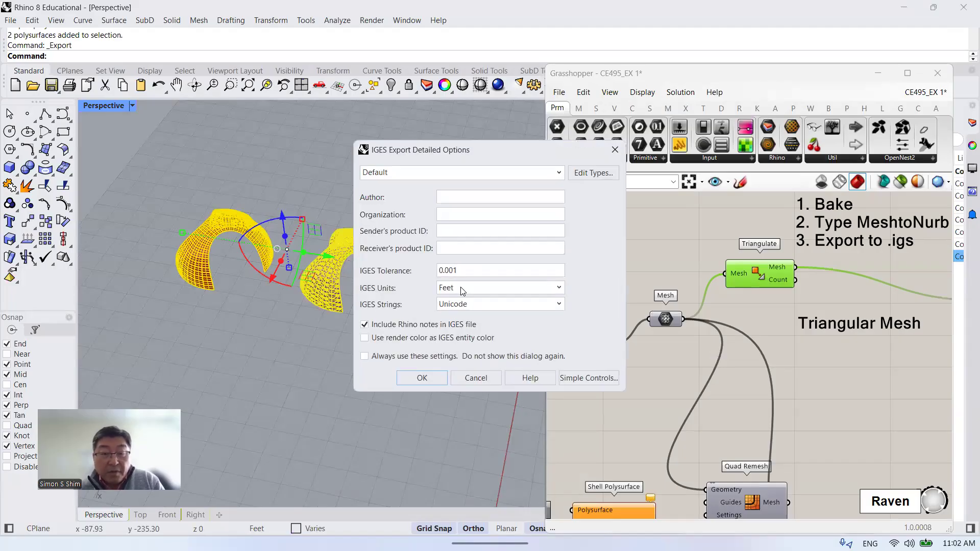
left_click(422, 378)
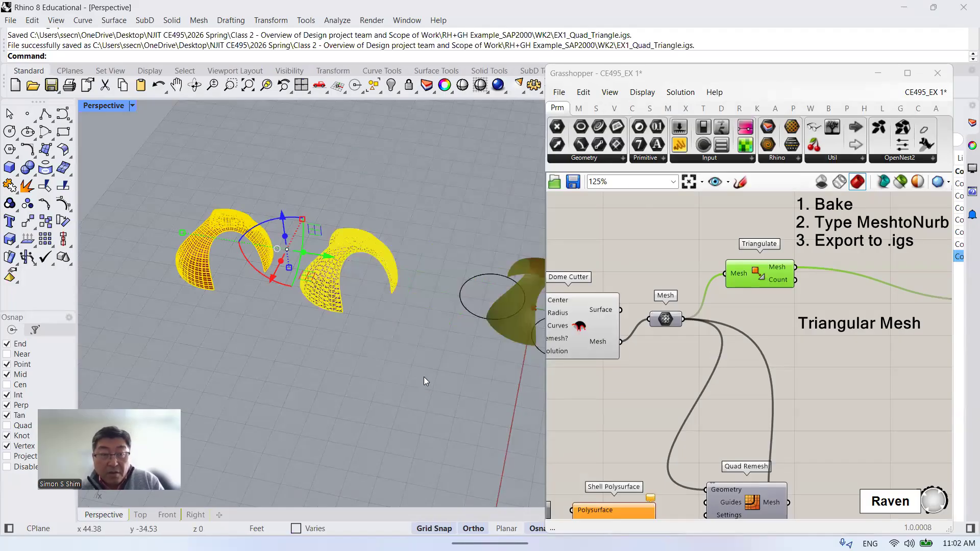
left_click(423, 380)
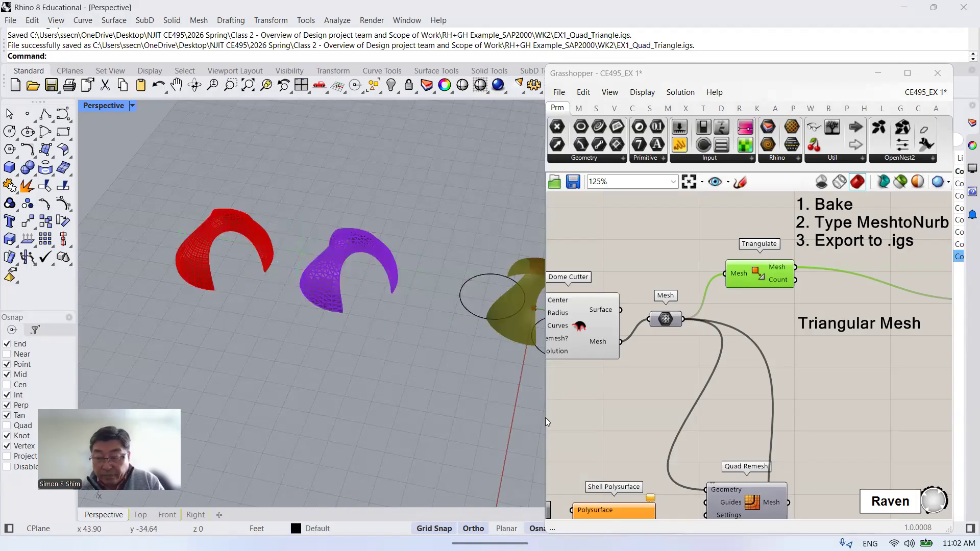
Switch to SAP2000 and start an IGES file import, discarding the changes to the untitled model.
left_click(694, 529)
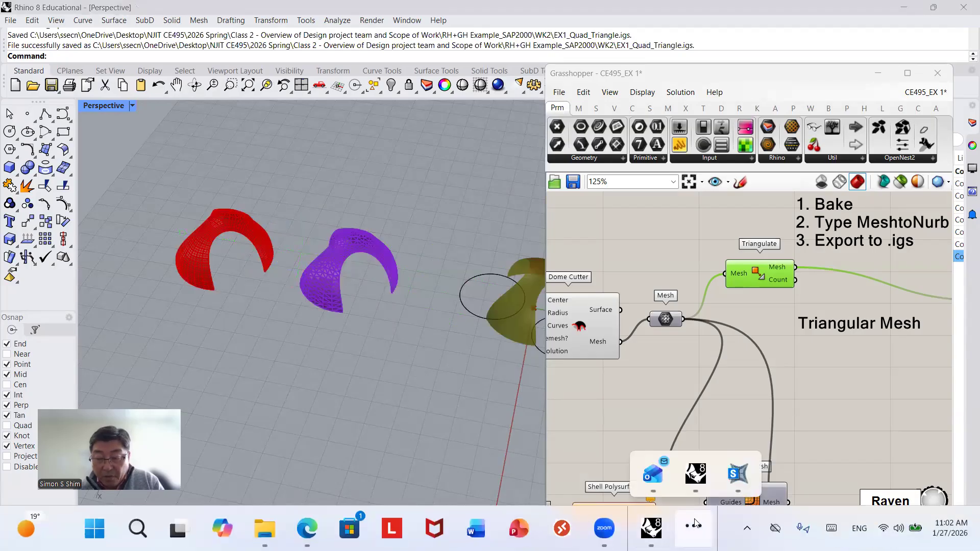
left_click(739, 475)
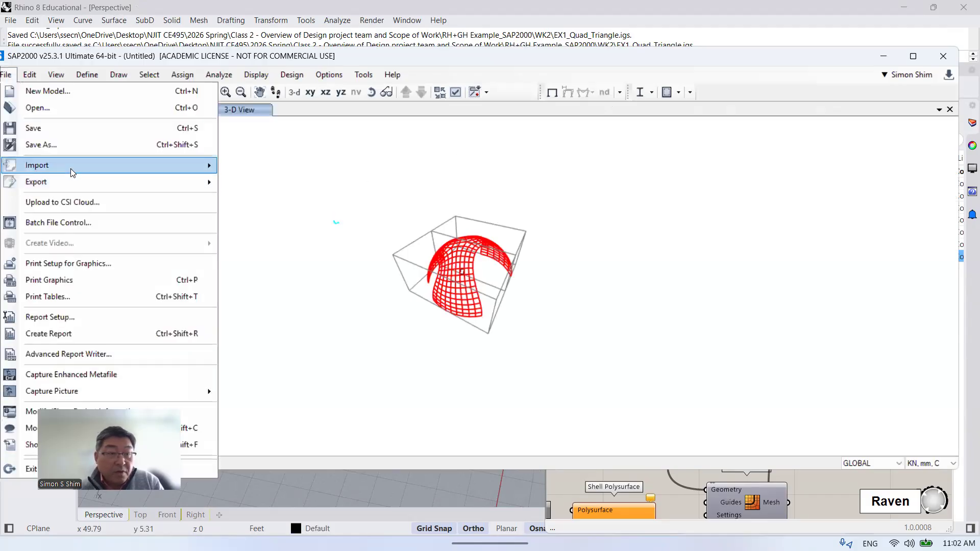
mouse_move(202, 168)
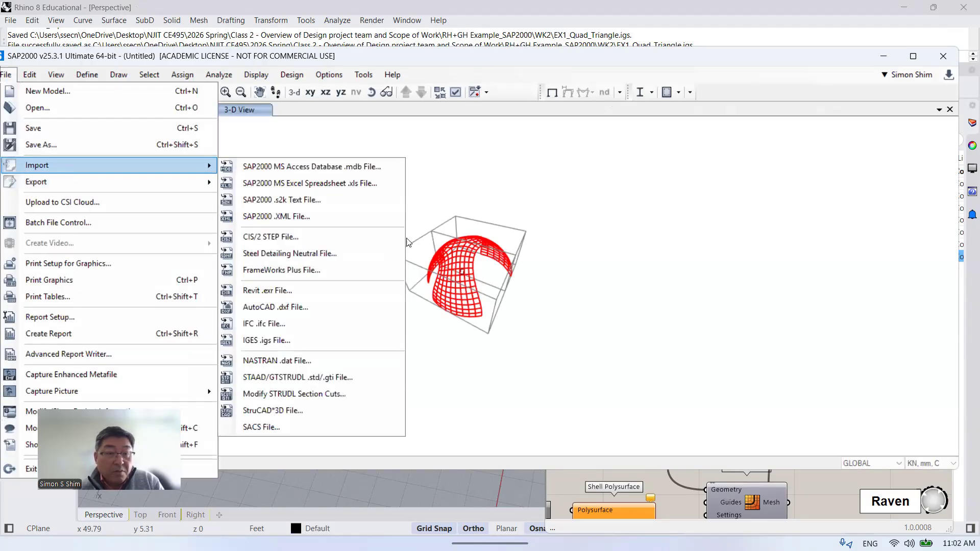
left_click(311, 340)
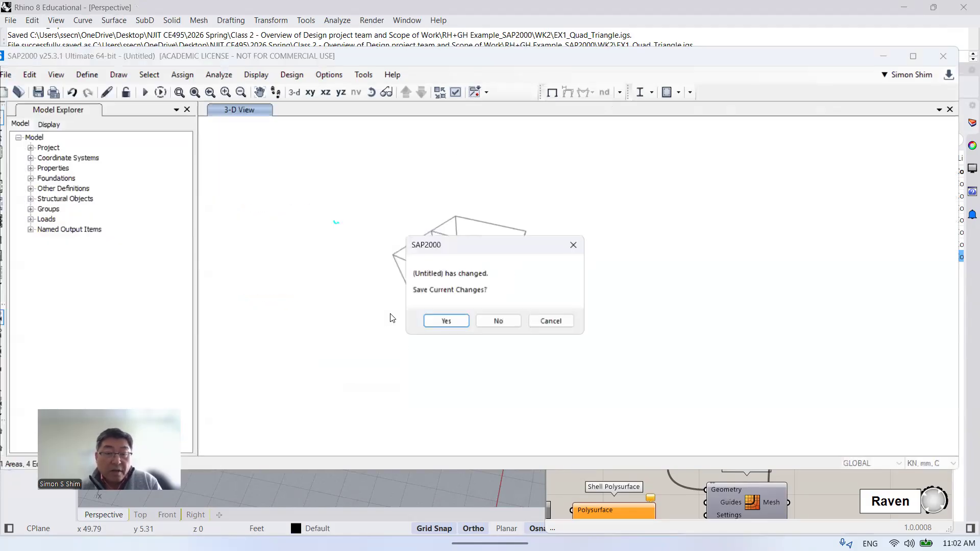
left_click(499, 322)
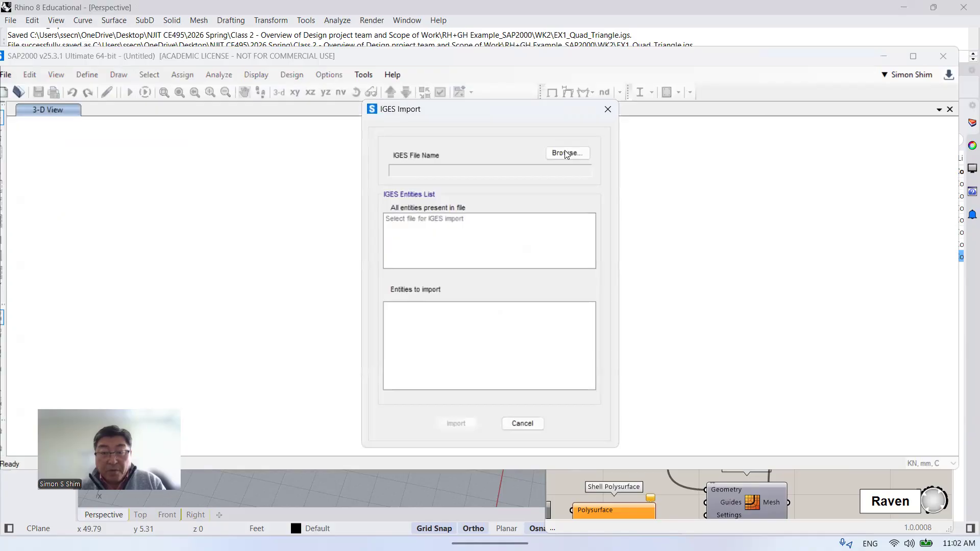
Import EX1_Quad_Triangle.igs from the WK2 folder, including only Rational B-Spline Surface Entity (Type 128).
left_click(565, 153)
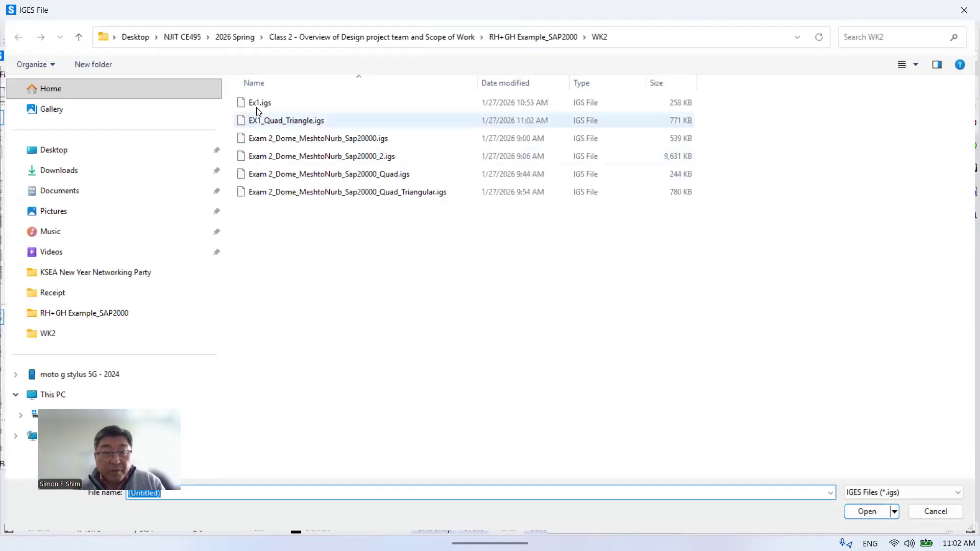
left_click(258, 106)
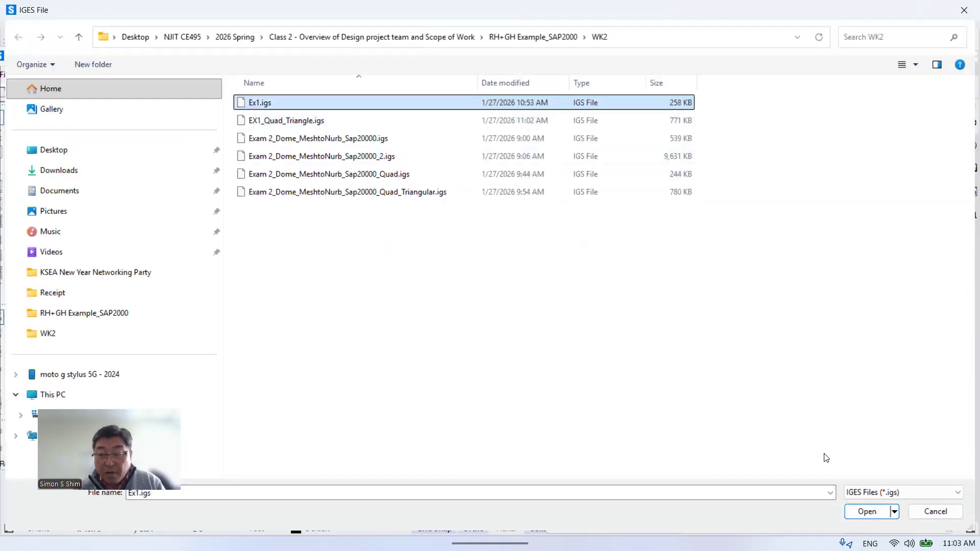
left_click(865, 511)
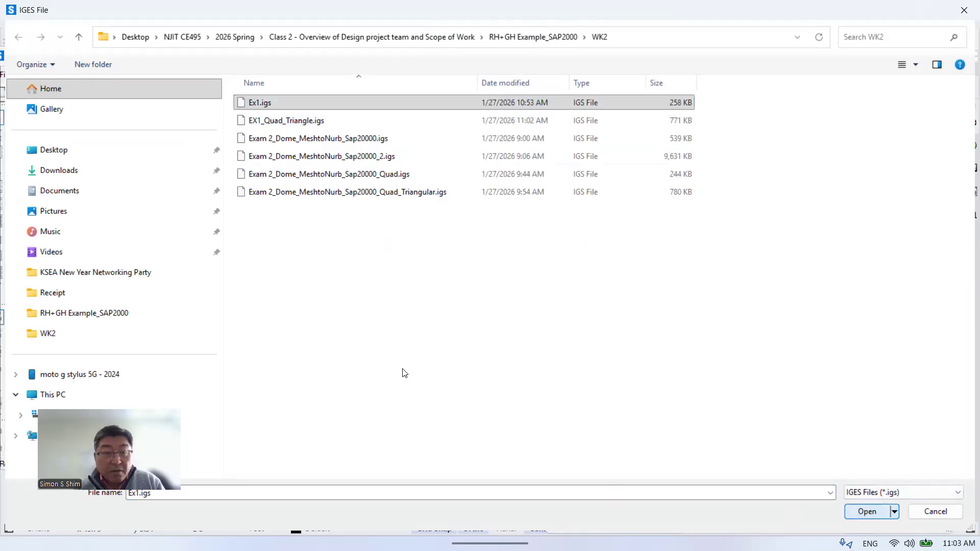
left_click(281, 121)
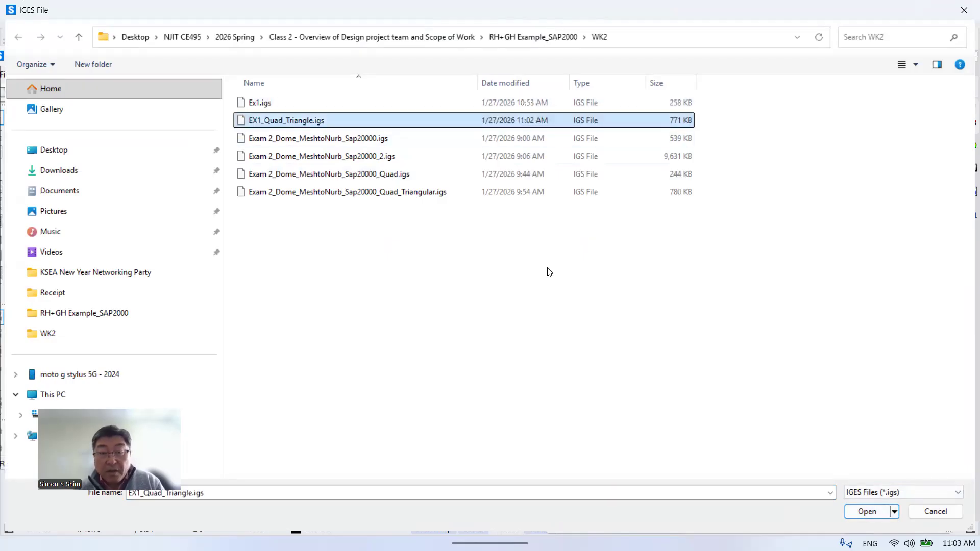
left_click(860, 512)
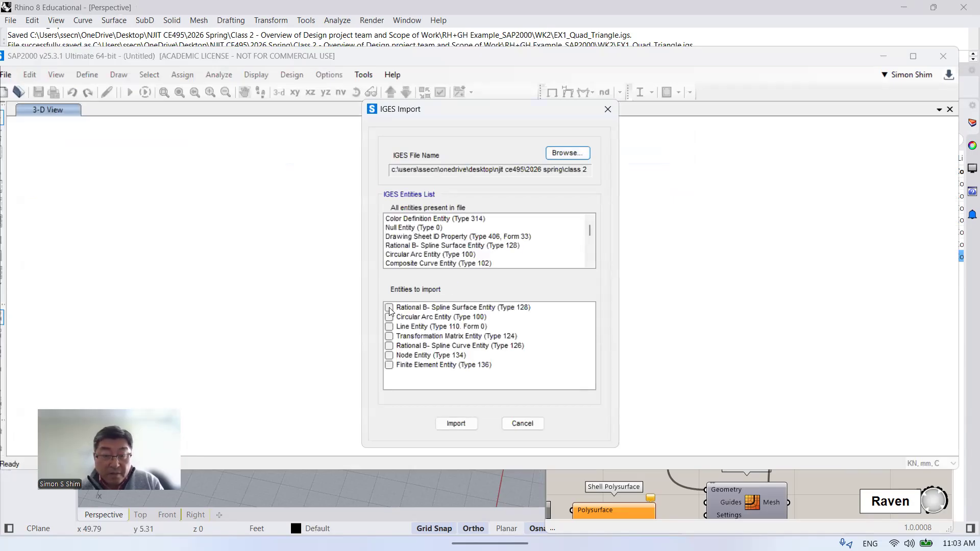
left_click(395, 308)
left_click(389, 308)
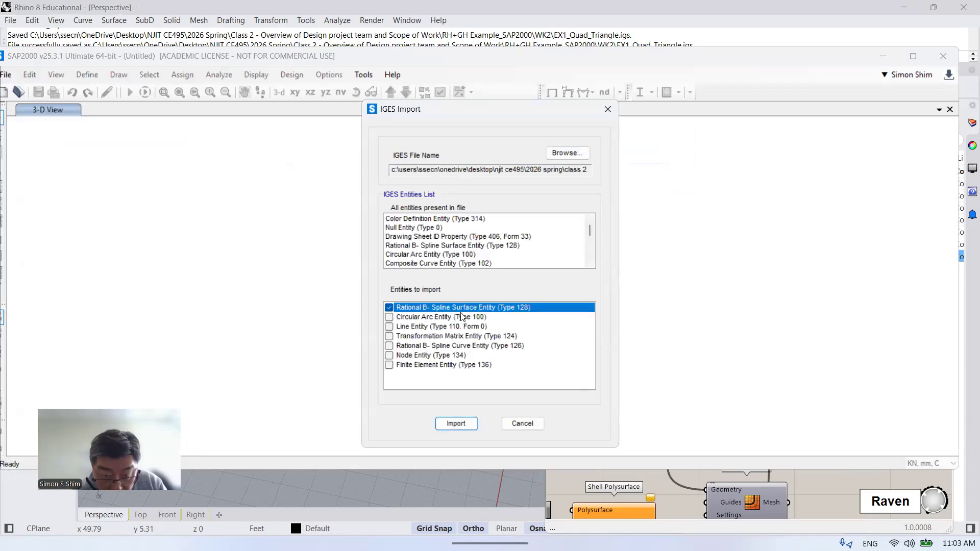
left_click(465, 427)
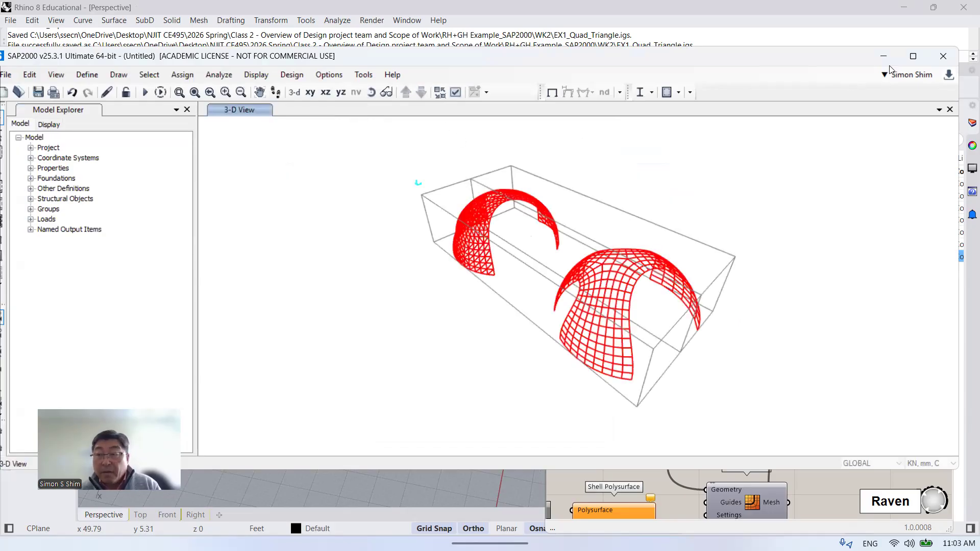
Examine the imported triangular and quad dome models in the 3-D view, enlarged and from several angles.
left_click(913, 55)
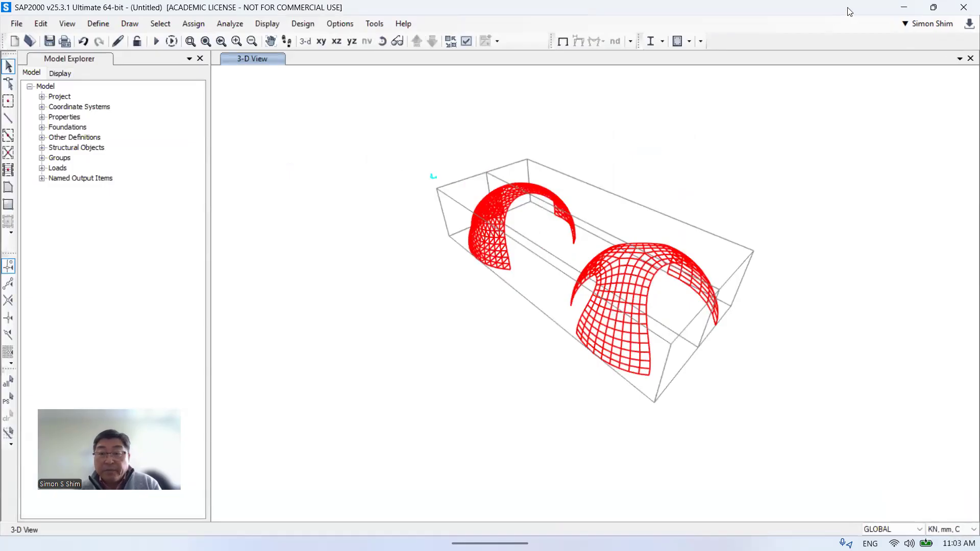
left_click(345, 108)
left_click_drag(473, 384, 789, 388)
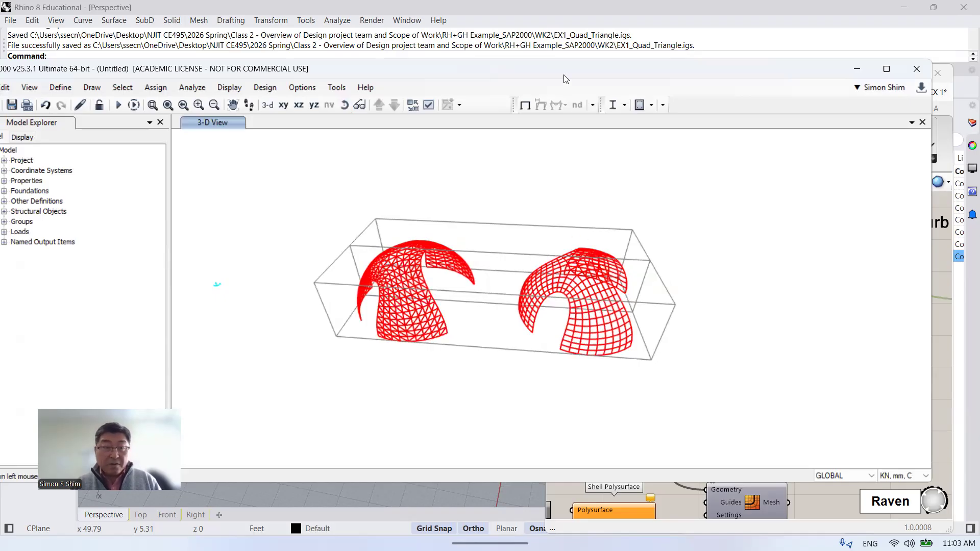
left_click_drag(565, 76, 595, 72)
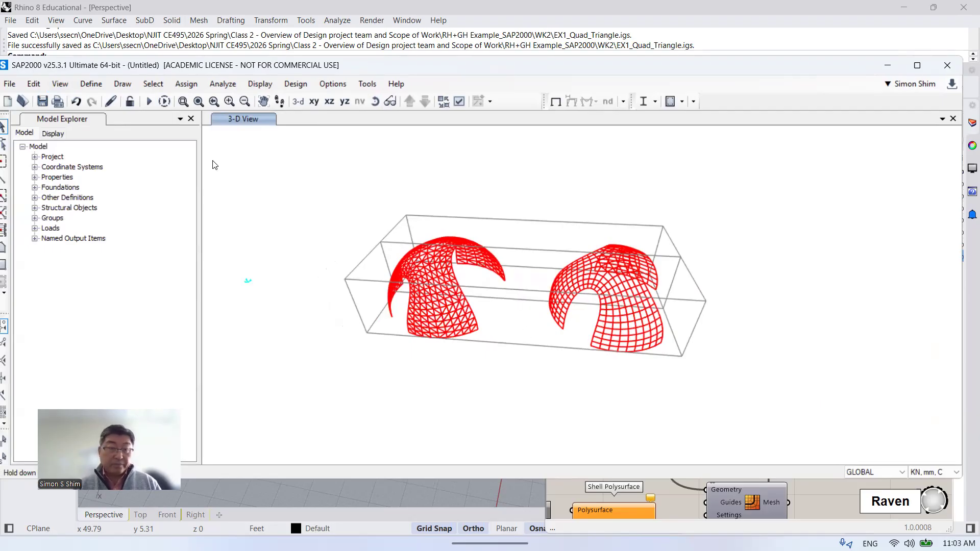
left_click(183, 102)
left_click_drag(358, 214, 679, 376)
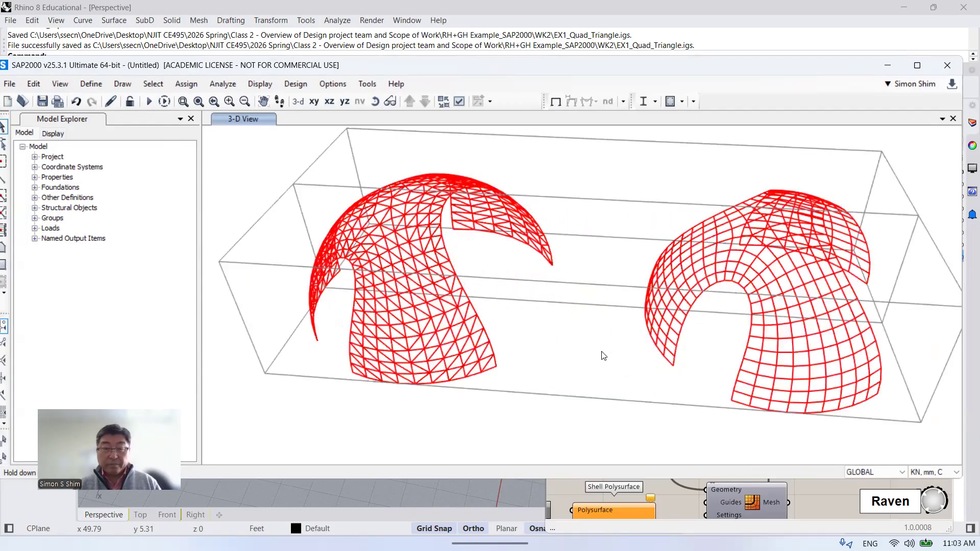
left_click(374, 101)
left_click_drag(619, 321, 771, 351)
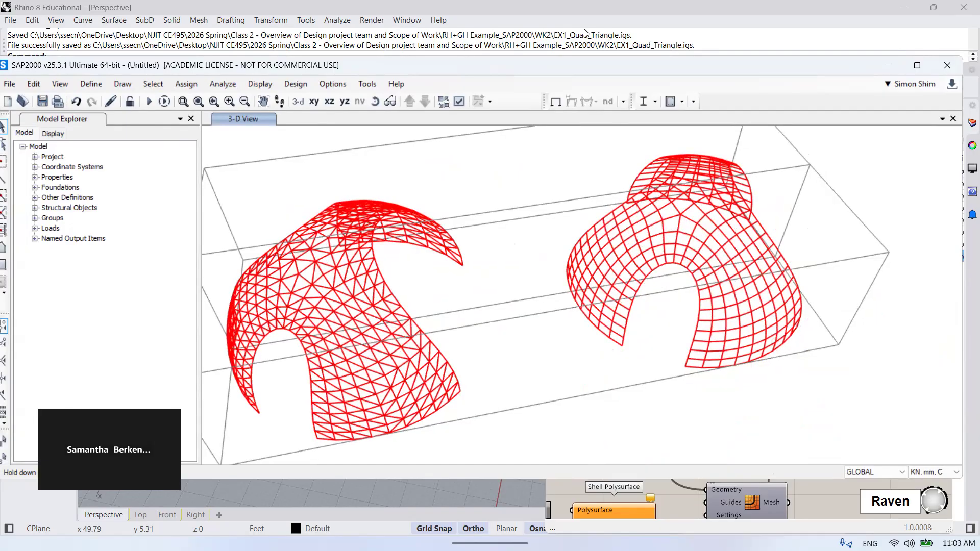
Switch back to Rhino and delete the purple dome polysurface.
left_click(669, 18)
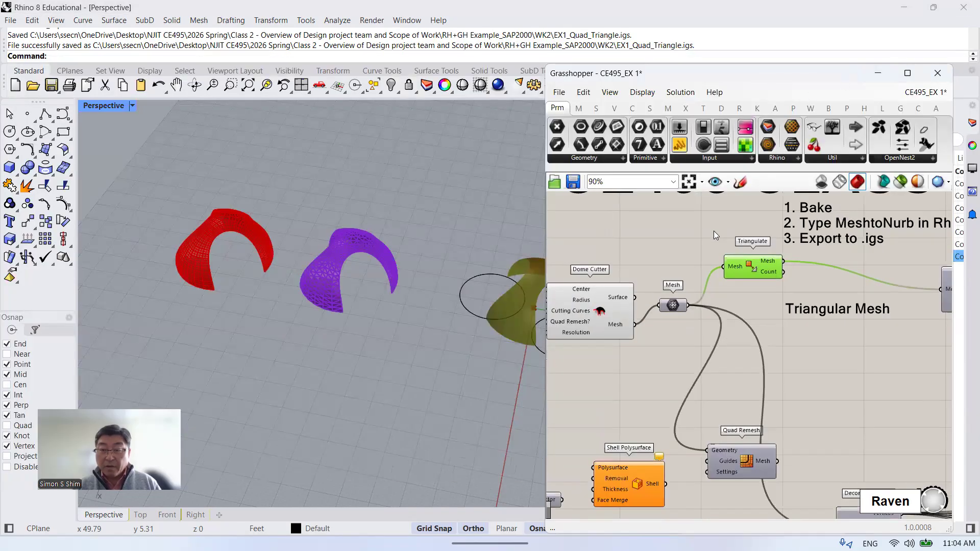
scroll(713, 234, "down", 1)
scroll(311, 337, "down", 3)
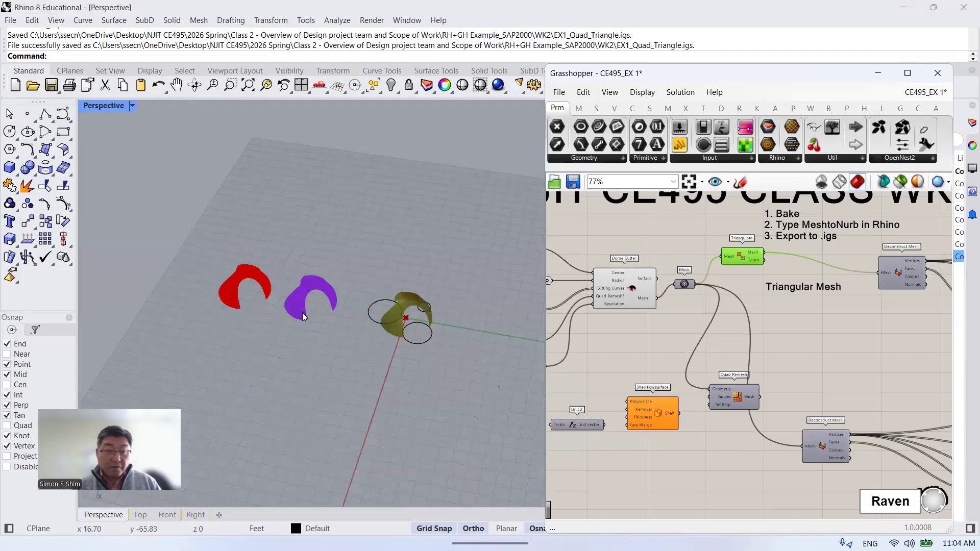
scroll(302, 313, "up", 2)
left_click_drag(359, 338, 272, 241)
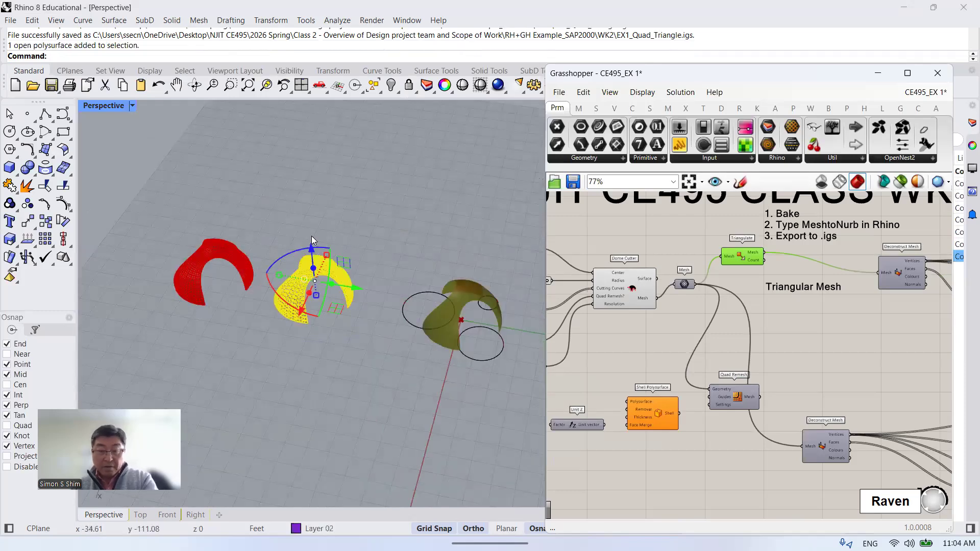
key("Delete")
Highlight the output of the Dome Cutter component in Grasshopper and examine its dome preview at the origin from a low angle.
scroll(493, 337, "up", 4)
left_click(690, 329)
left_click(608, 291)
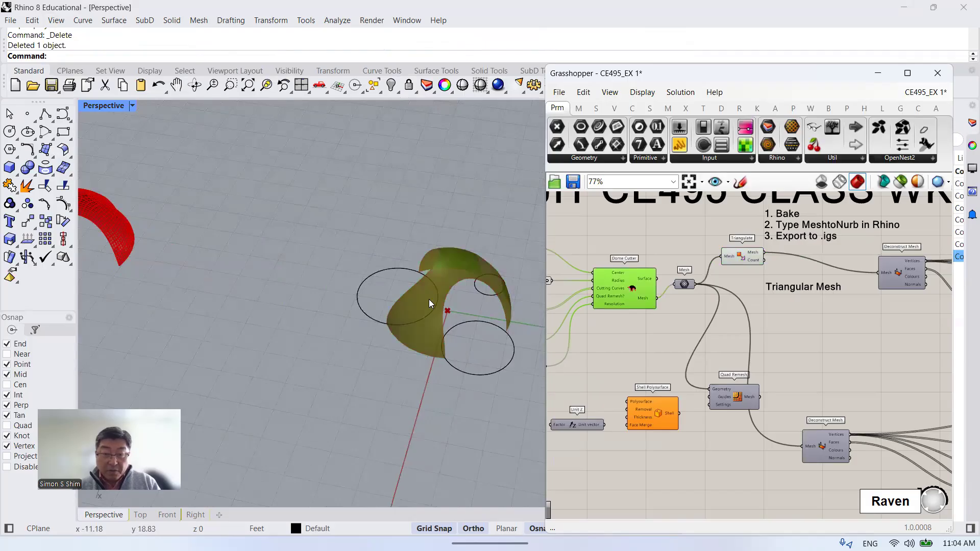
scroll(429, 299, "down", 3)
scroll(658, 287, "up", 5)
right_click_drag(408, 278, 385, 228)
scroll(386, 229, "up", 3)
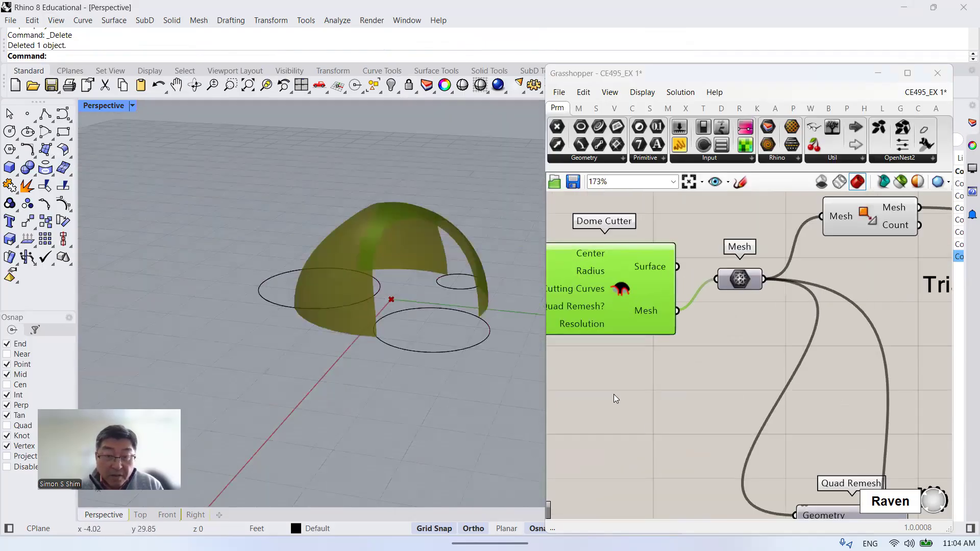
scroll(336, 247, "down", 2)
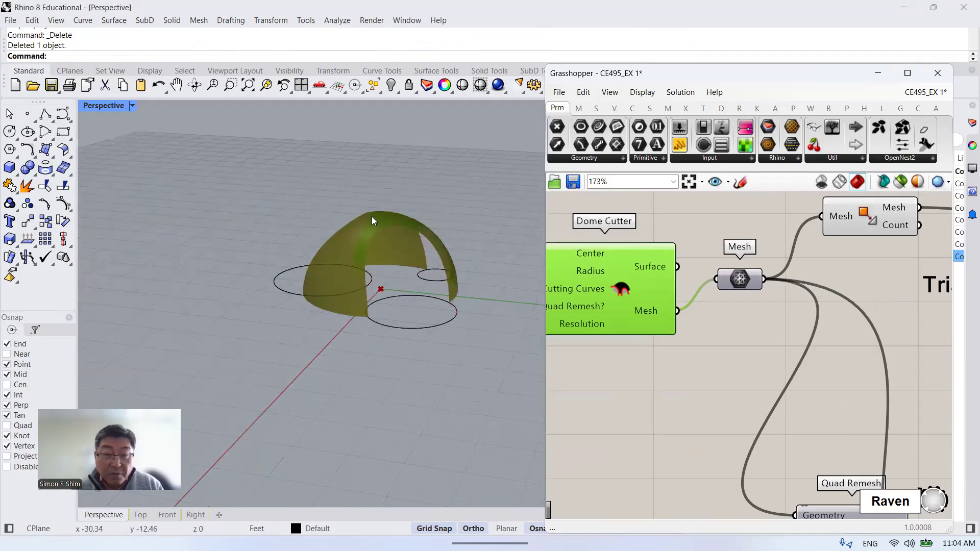
left_click(659, 343)
left_click(630, 281)
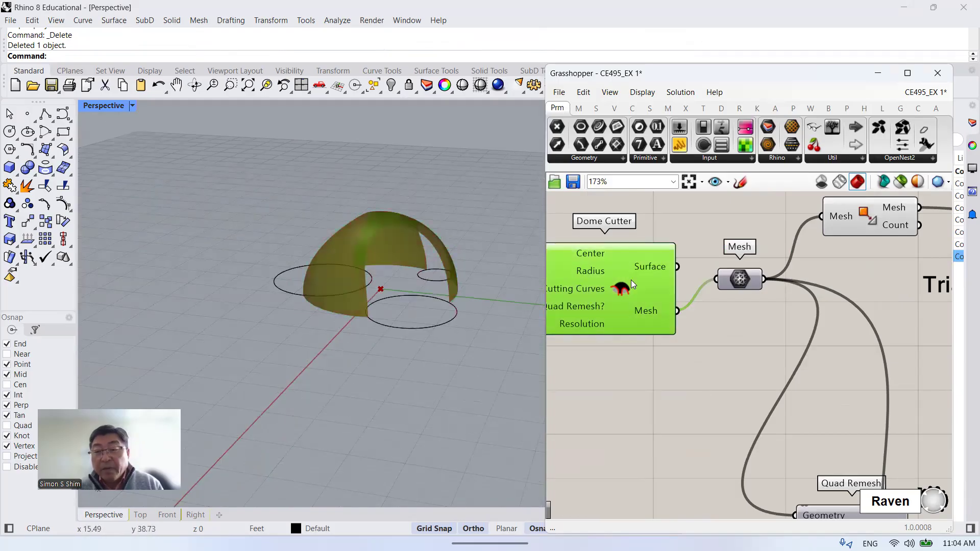
Compare the dome previews of the Triangulate and Dome Cutter components, and clear the selection.
scroll(668, 317, "down", 2)
scroll(817, 260, "up", 1)
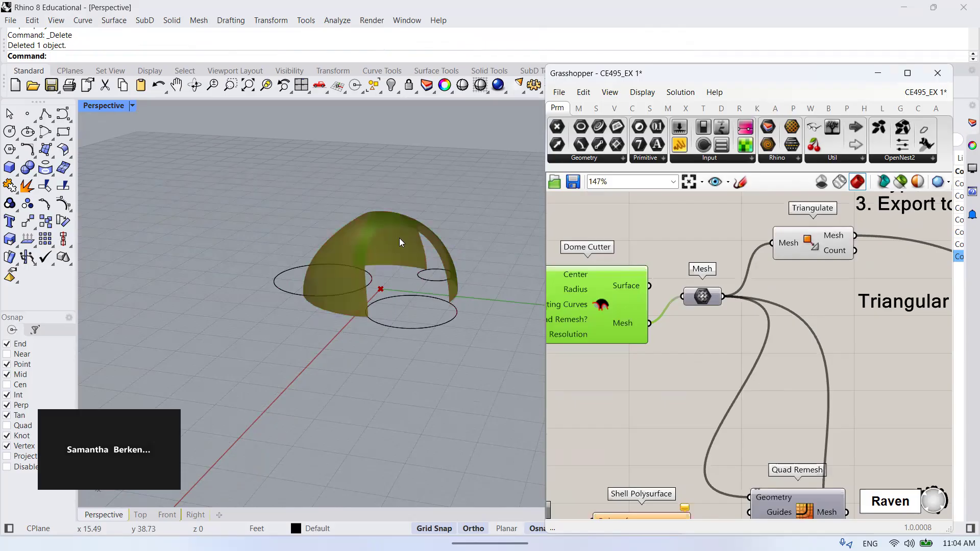
left_click(822, 239)
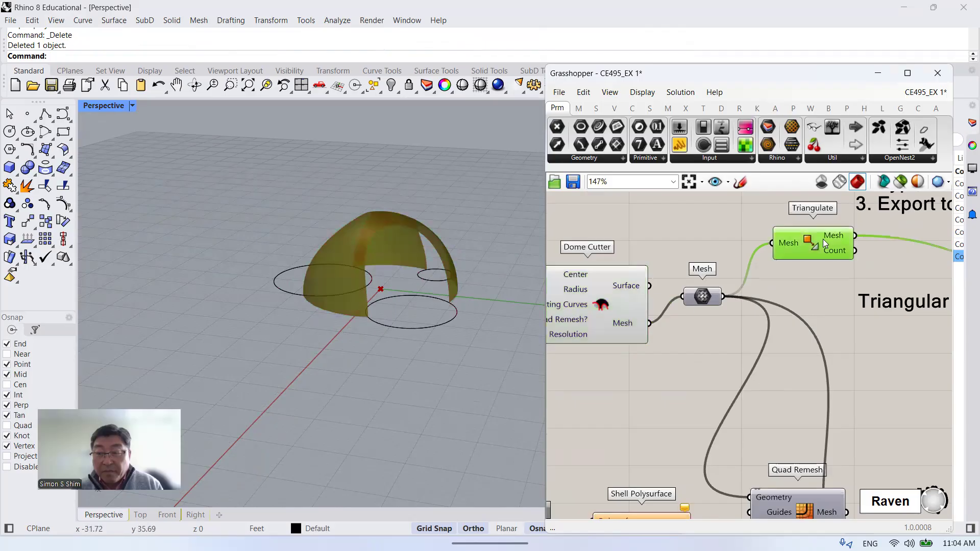
scroll(641, 313, "down", 1)
left_click(630, 314)
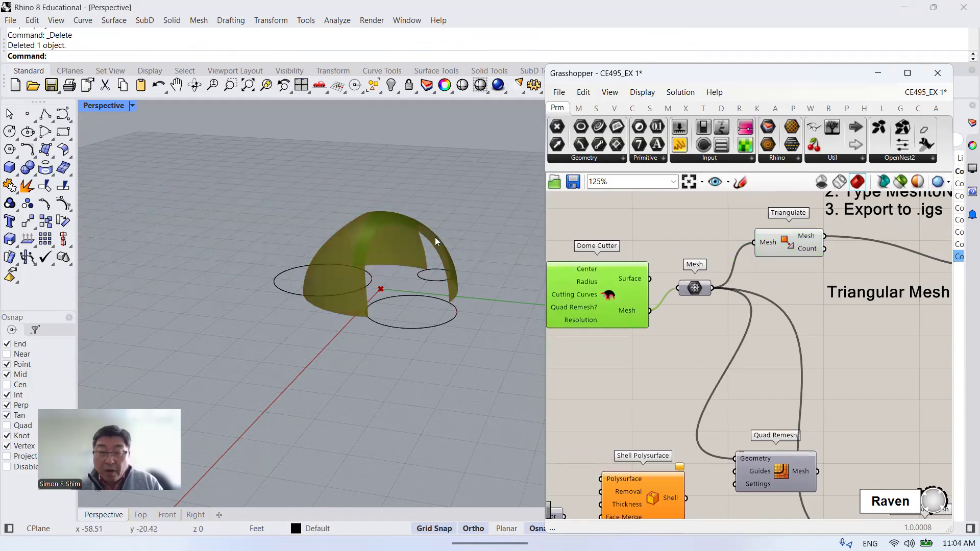
left_click(715, 350)
scroll(798, 235, "up", 2)
scroll(795, 246, "down", 3)
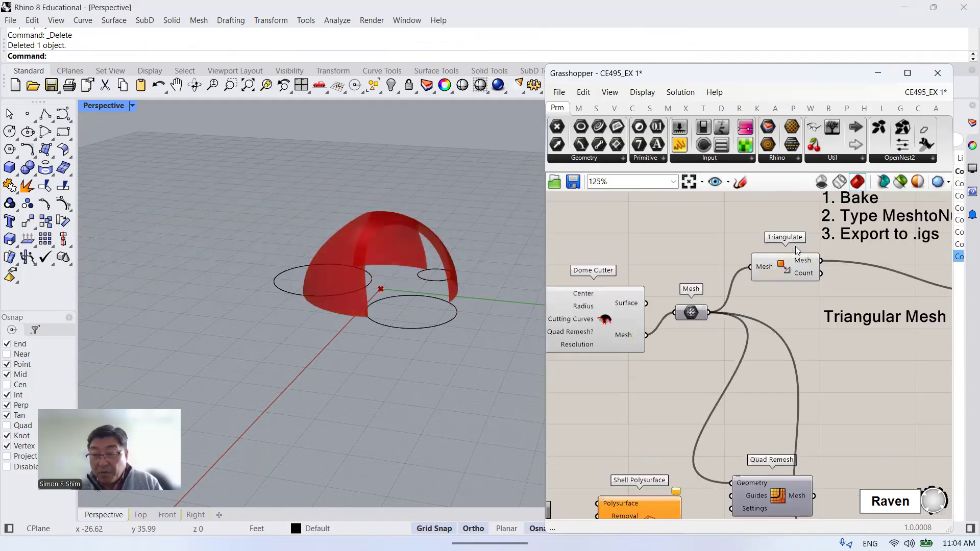
Bake the Mesh output of the Triangulate component onto Layer 02.
scroll(795, 246, "up", 3)
left_click(784, 282)
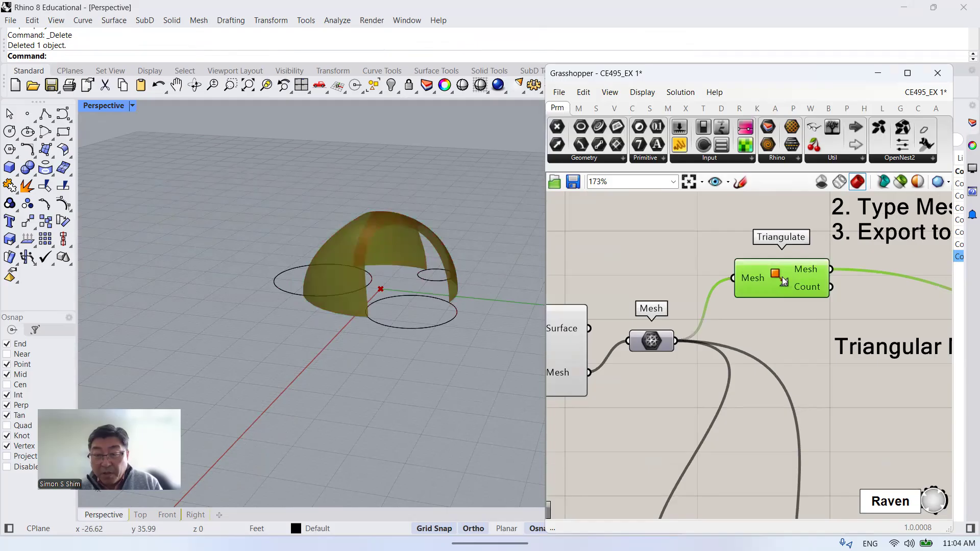
right_click(807, 269)
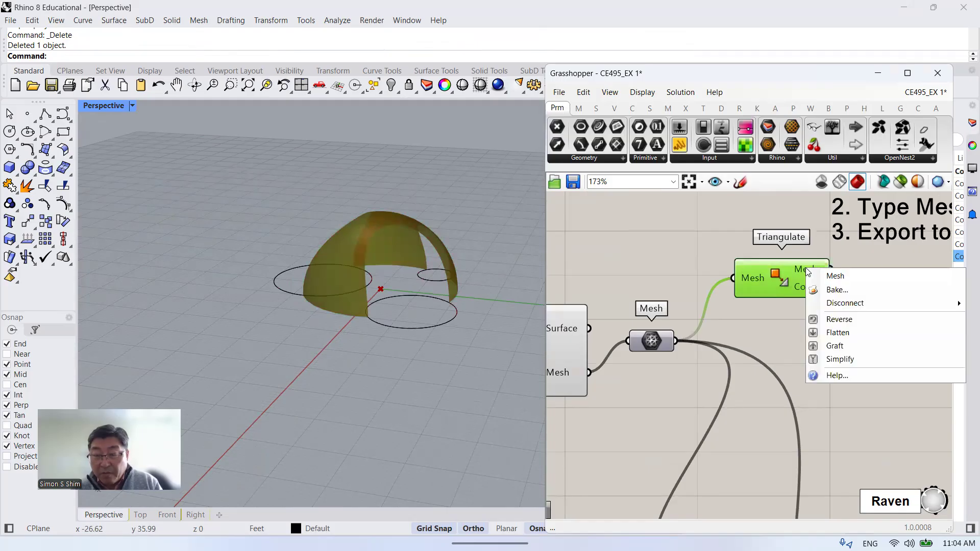
left_click(828, 290)
left_click(822, 192)
left_click(842, 433)
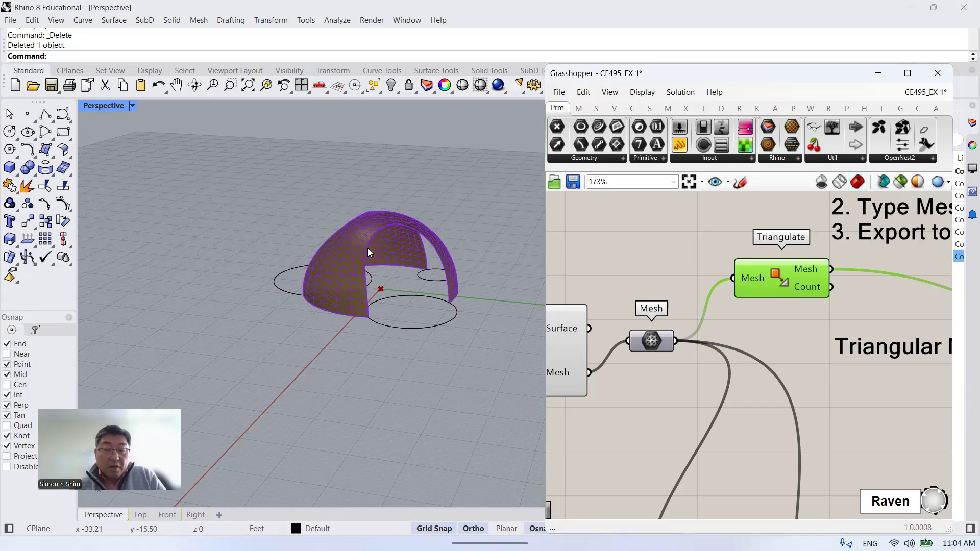
Move the baked triangular mesh away from the origin to the gap beside the red dome, and deselect it.
left_click(377, 221)
scroll(474, 258, "down", 2)
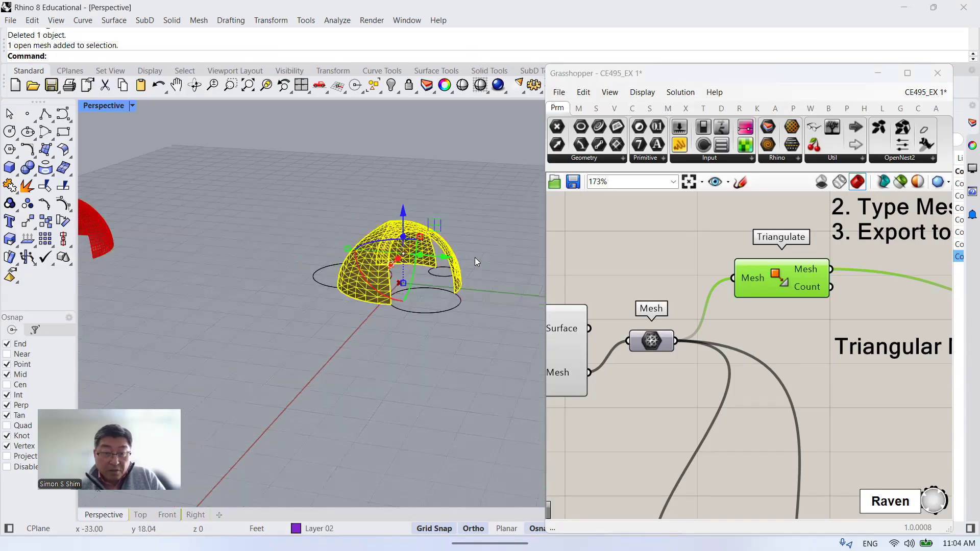
left_click_drag(445, 264, 265, 245)
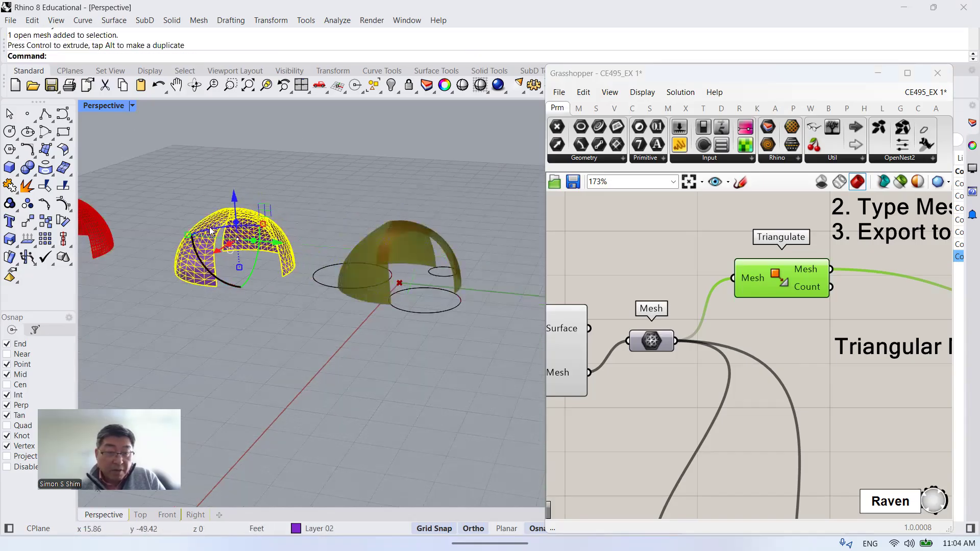
left_click(246, 299)
left_click(210, 278)
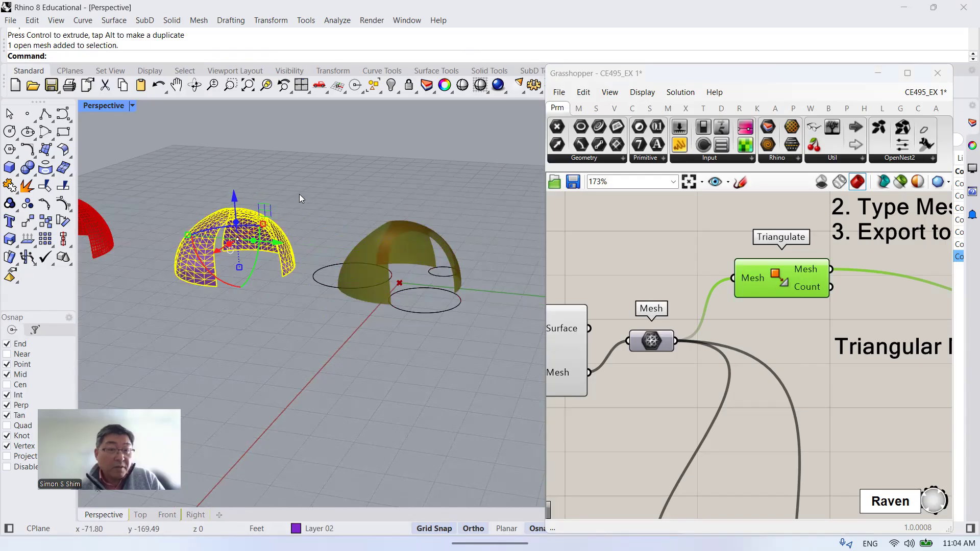
scroll(306, 191, "down", 2)
left_click(311, 188)
Convert the baked purple triangular mesh between the red dome and the origin into a NURBS polysurface with MeshToNURB.
right_click_drag(313, 189, 388, 195, "shift")
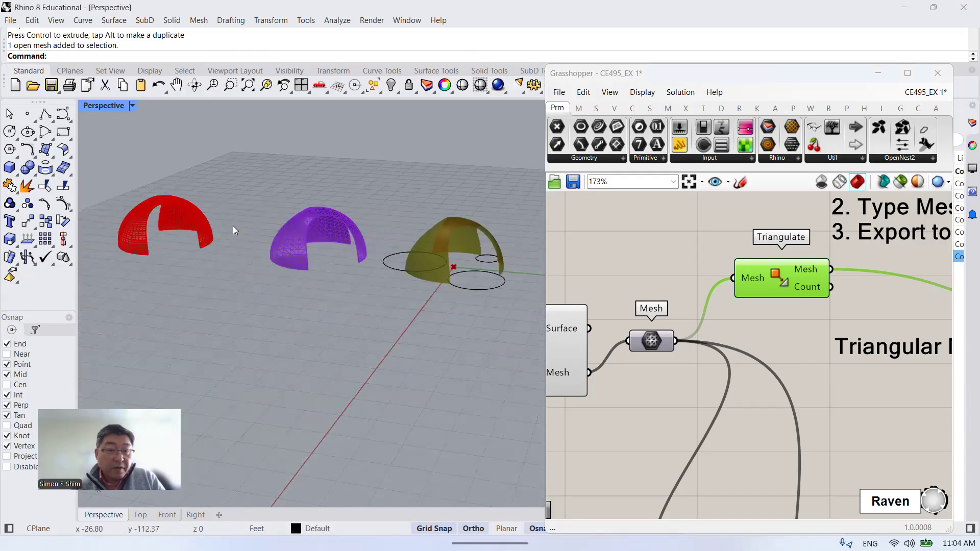
right_click_drag(233, 226, 256, 258)
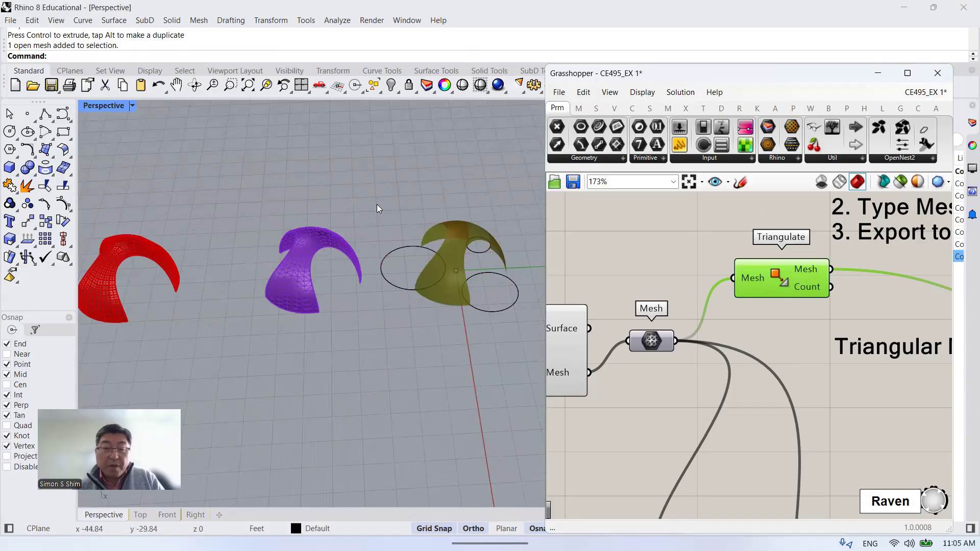
scroll(509, 212, "down", 2)
scroll(336, 249, "up", 1)
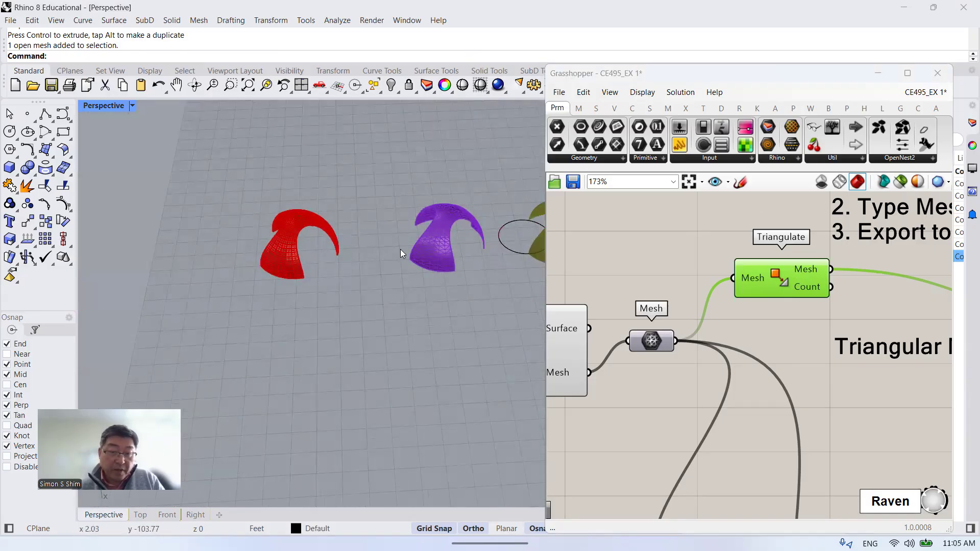
left_click(427, 215)
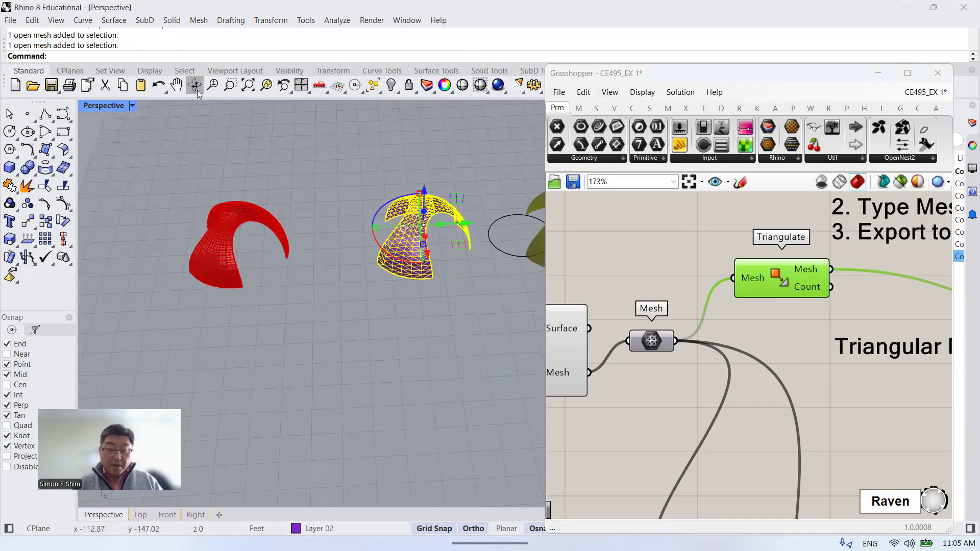
type("MeshToNURB")
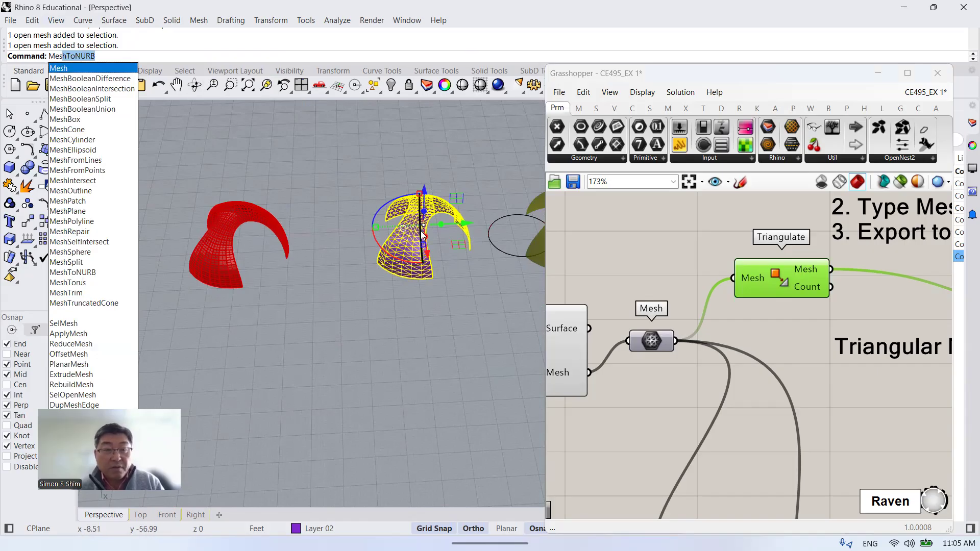
mouse_move(422, 235)
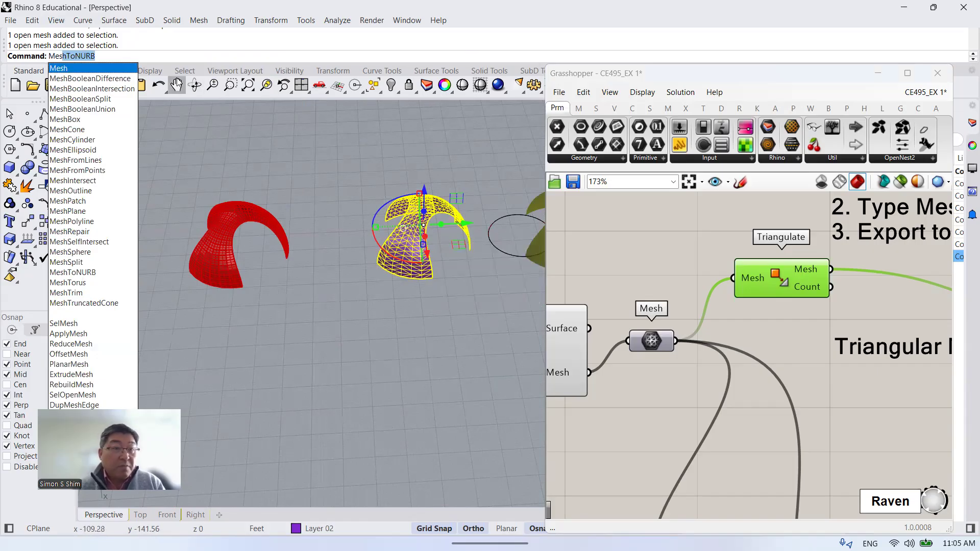
key("Return")
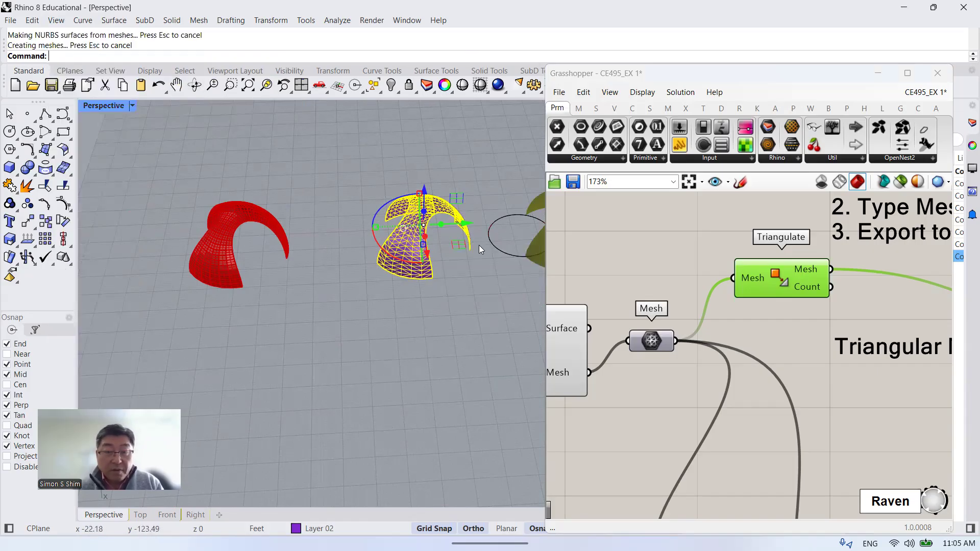
Move the original triangular mesh off its converted polysurface toward the red dome, check which copy is the mesh, and delete it.
left_click_drag(467, 225, 368, 236)
left_click(378, 301)
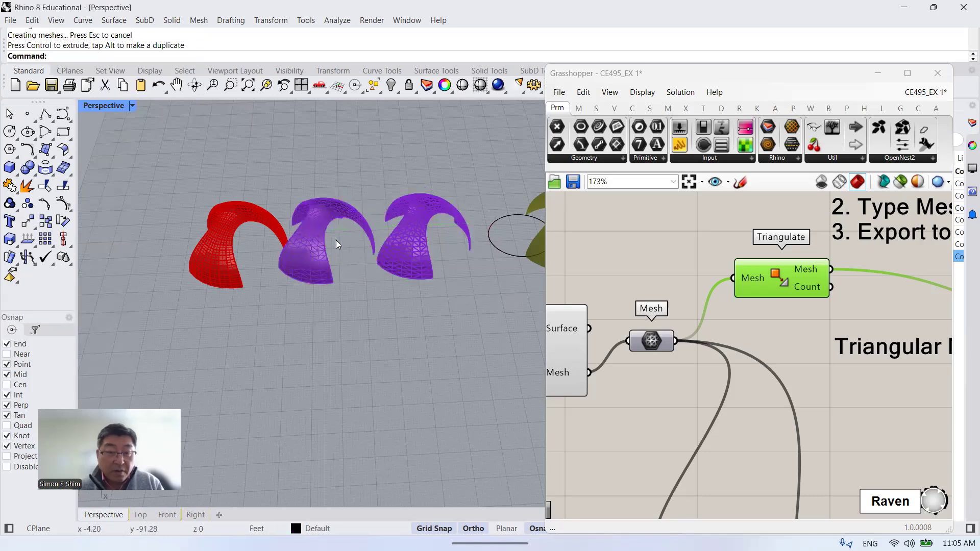
left_click(329, 244)
left_click(259, 254)
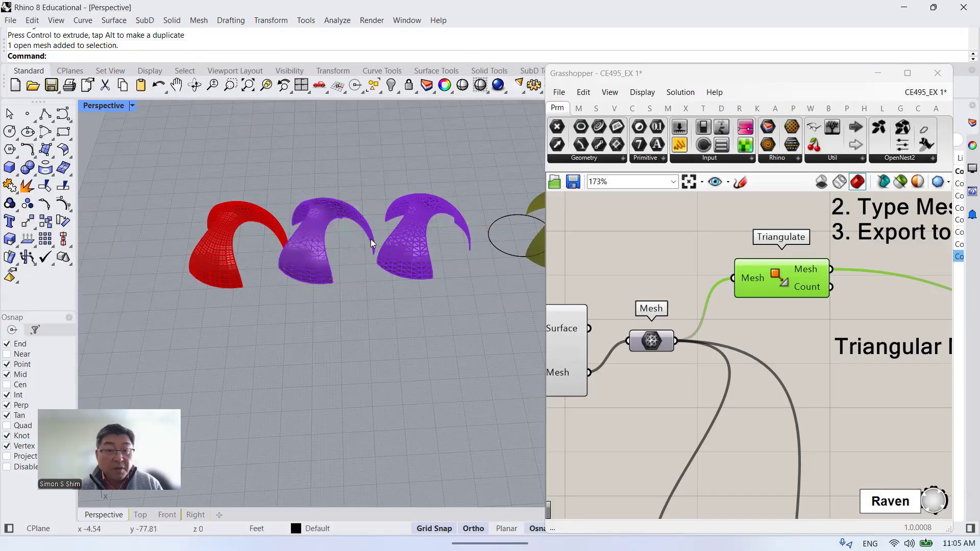
left_click(408, 224)
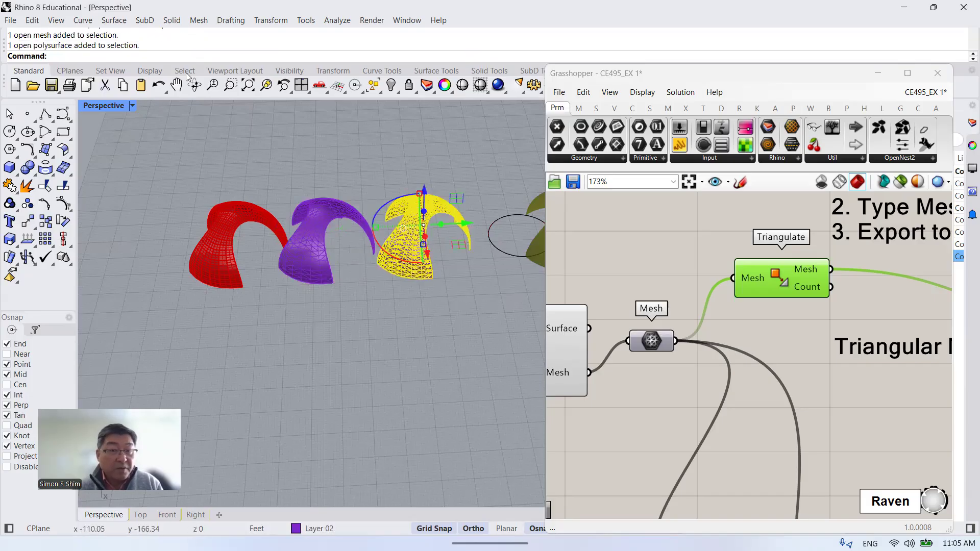
left_click(292, 306)
left_click(322, 223)
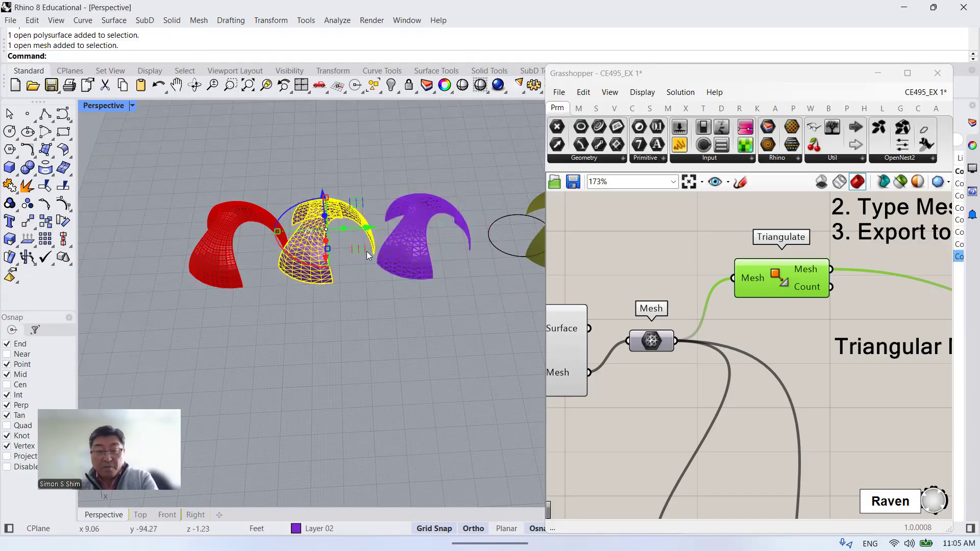
key("Delete")
Move the converted triangular polysurface closer to the red dome and deselect it.
left_click(423, 219)
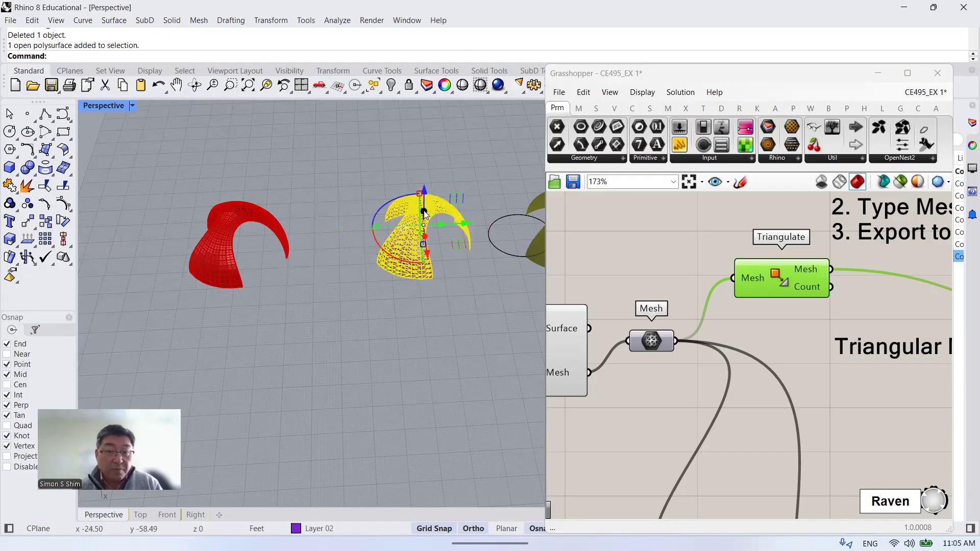
left_click_drag(467, 223, 410, 224)
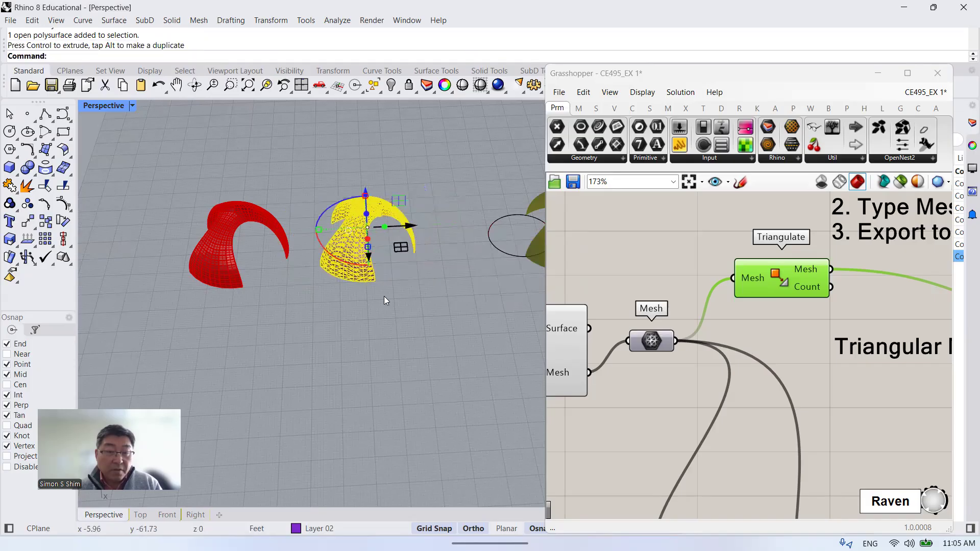
left_click(384, 296)
scroll(245, 262, "up", 2)
scroll(336, 293, "down", 2)
right_click_drag(336, 292, 298, 284)
scroll(258, 216, "up", 2)
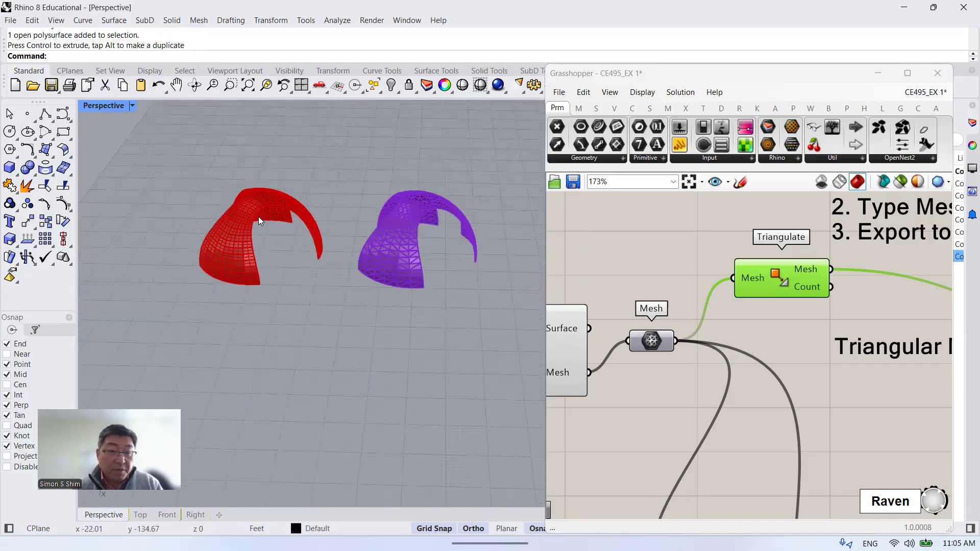
Select the red quad dome and the purple triangular dome in turn to check their object types, and clear the selection.
left_click(253, 205)
left_click(344, 260)
left_click(405, 281)
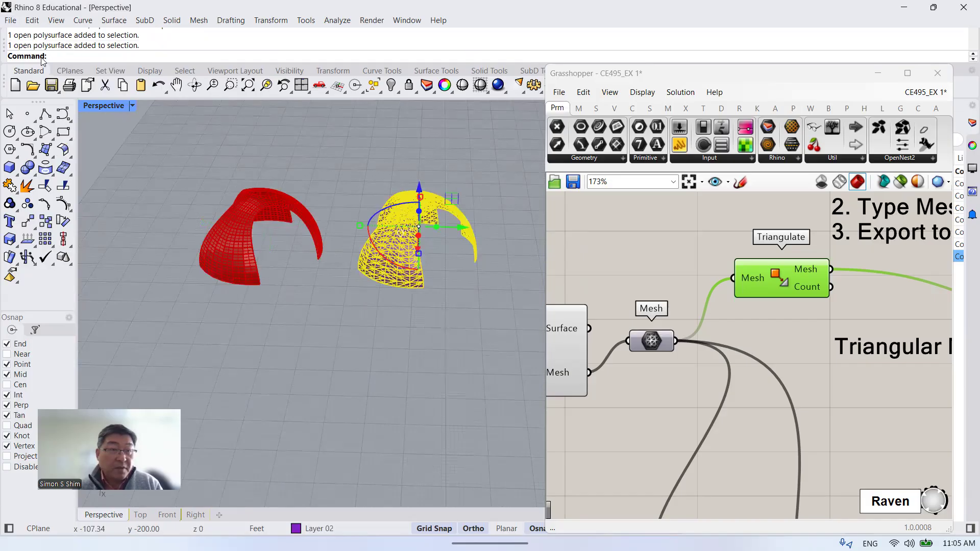
key("Escape")
left_click(242, 229)
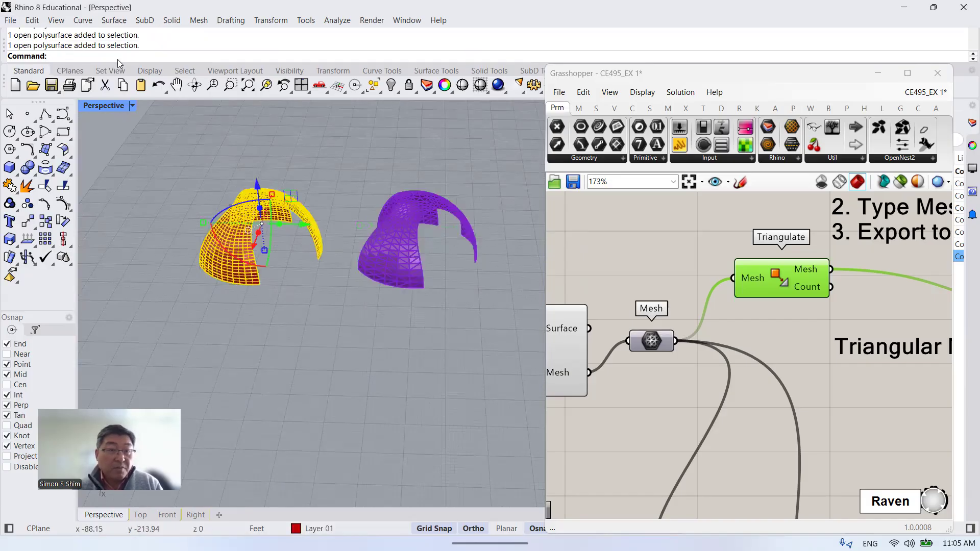
key("Escape")
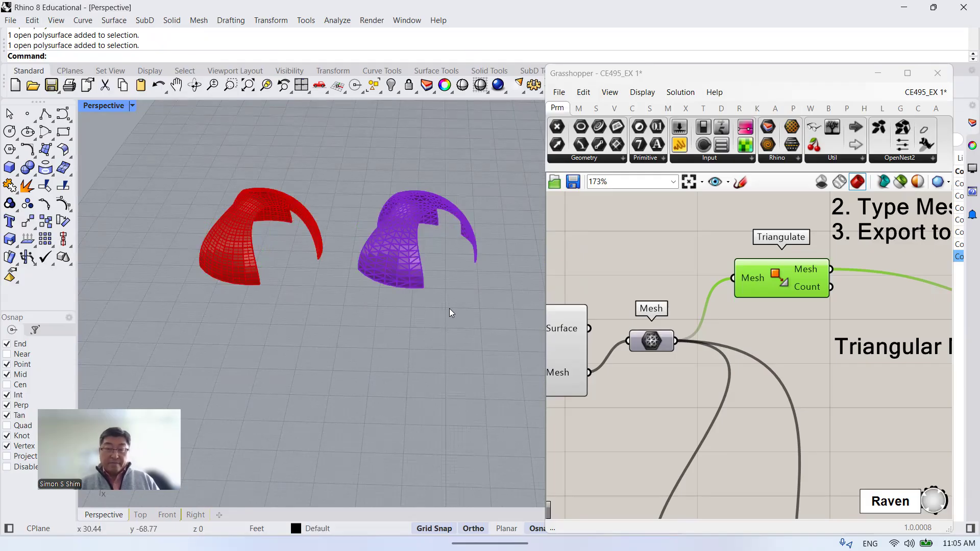
right_click_drag(423, 304, 341, 187)
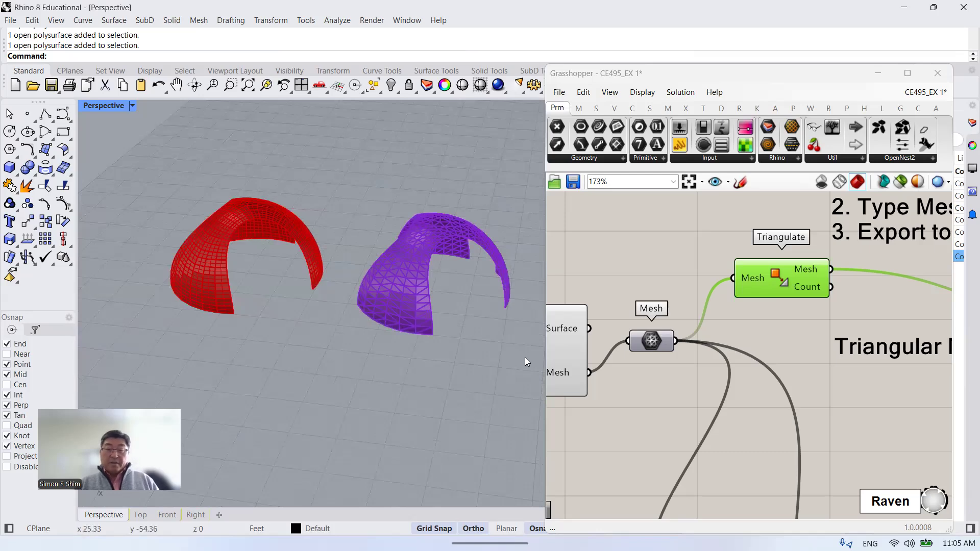
left_click_drag(292, 255, 157, 156)
left_click(351, 367)
left_click(233, 217)
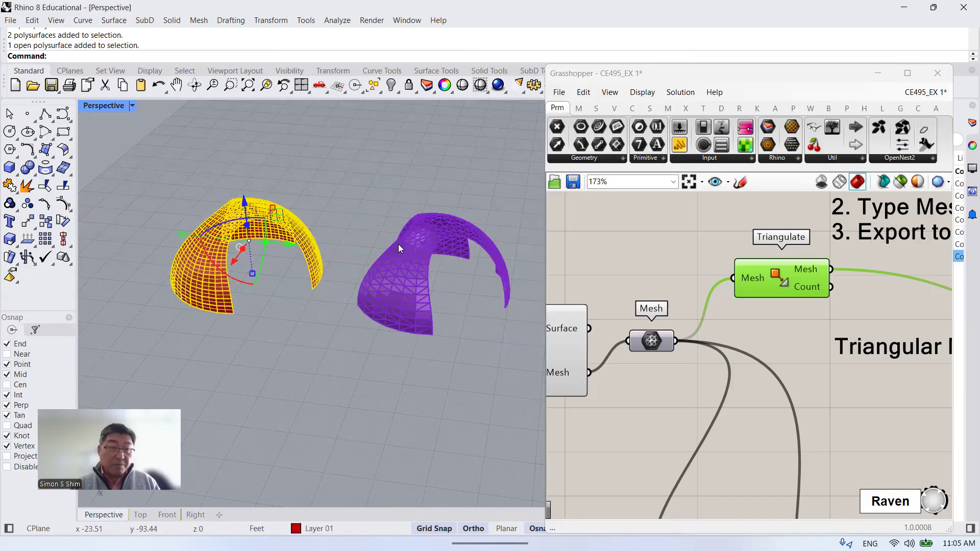
left_click(398, 244)
left_click(440, 351)
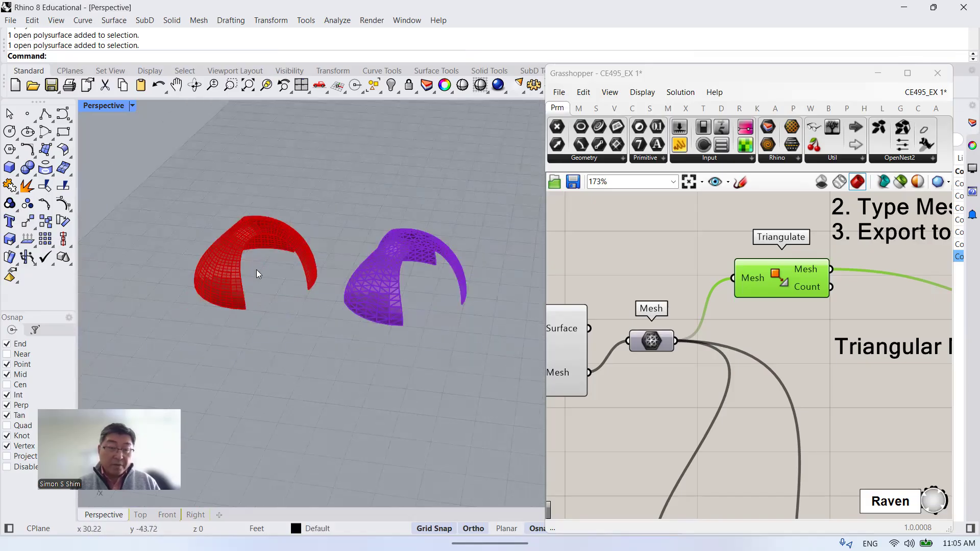
Export both dome polysurfaces as IGES, overwriting EX1_Quad_Triangle.igs in the WK2 folder with the Default type and units in feet, and deselect them.
key("ctrl+a")
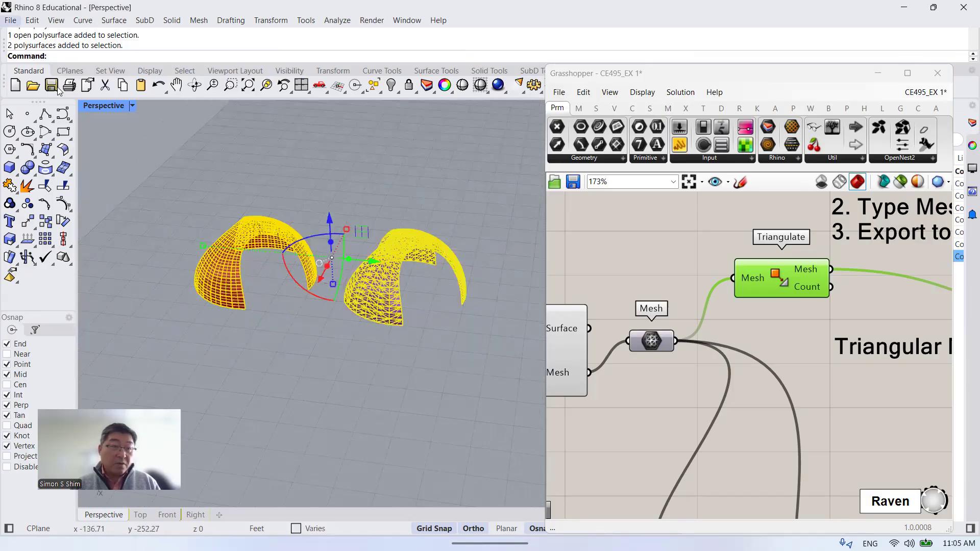
left_click(10, 20)
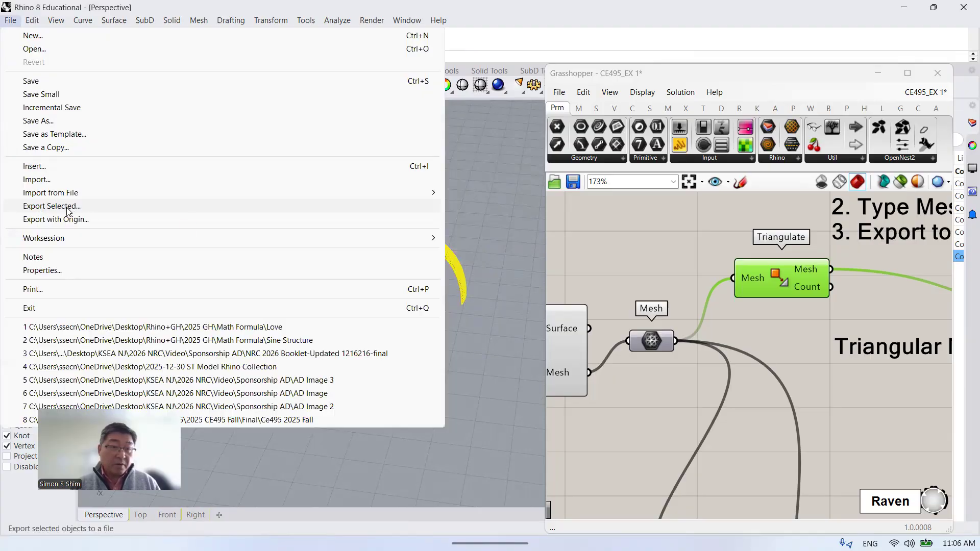
left_click(67, 211)
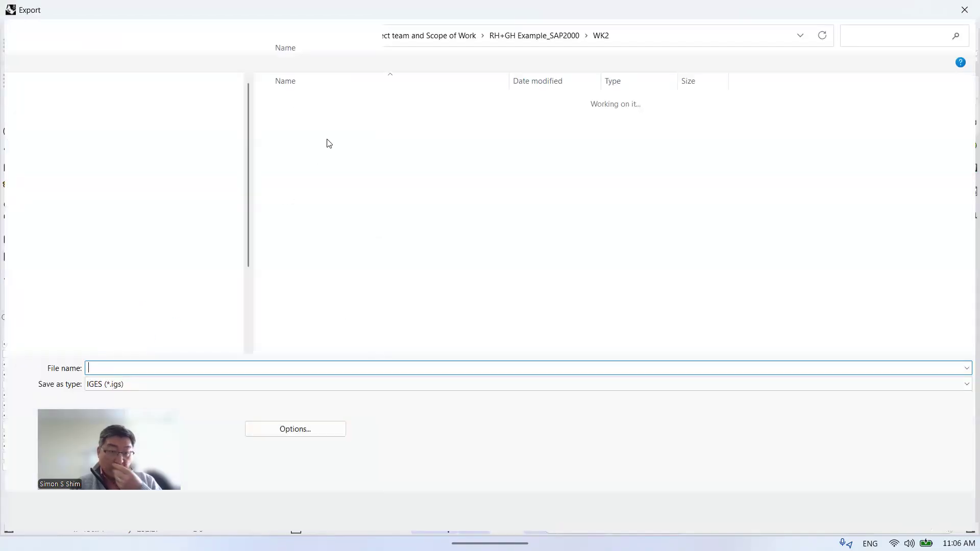
left_click(132, 385)
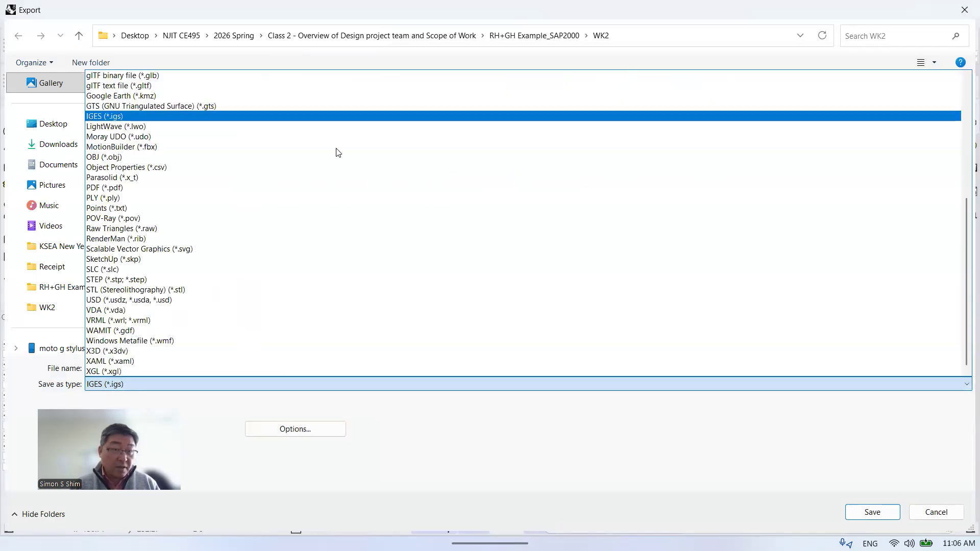
left_click(122, 116)
left_click(312, 121)
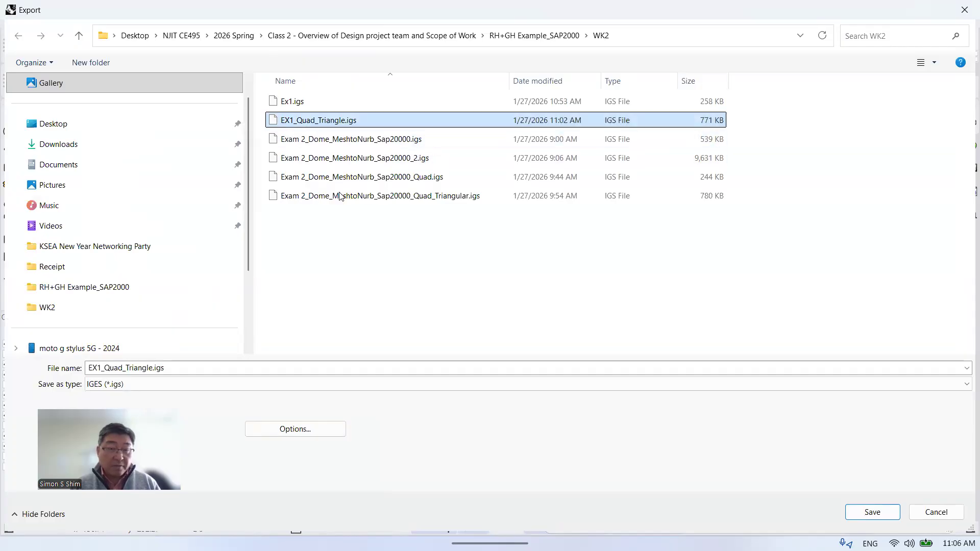
double_click(194, 367)
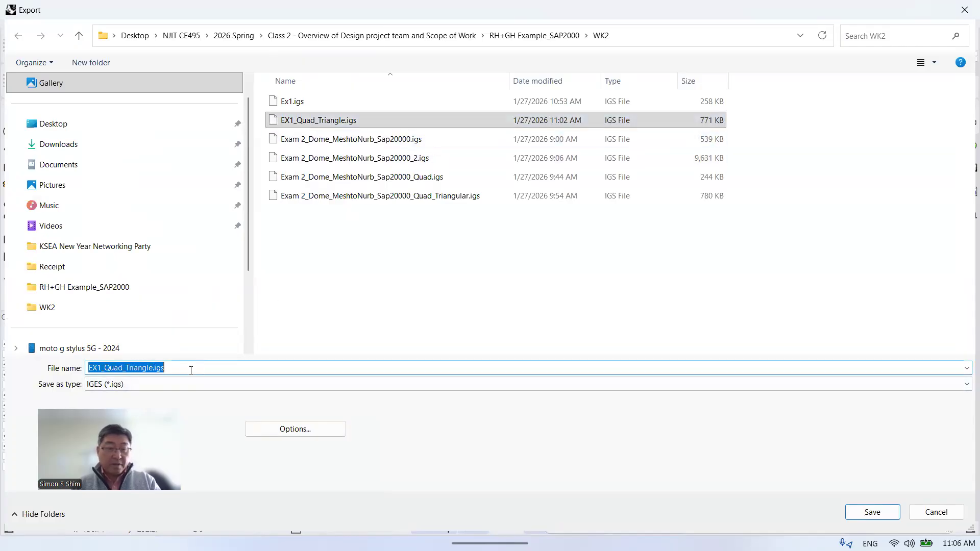
left_click(872, 513)
left_click(494, 302)
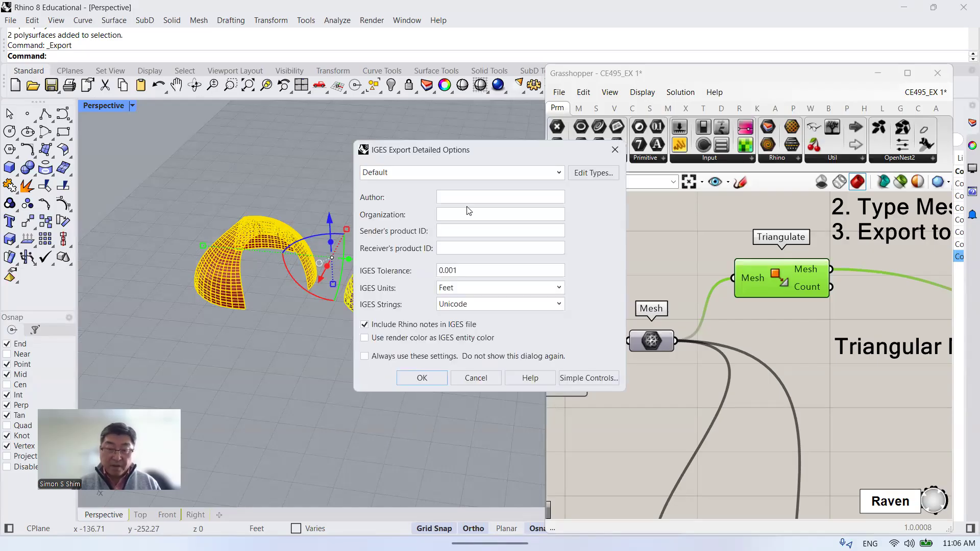
left_click(430, 378)
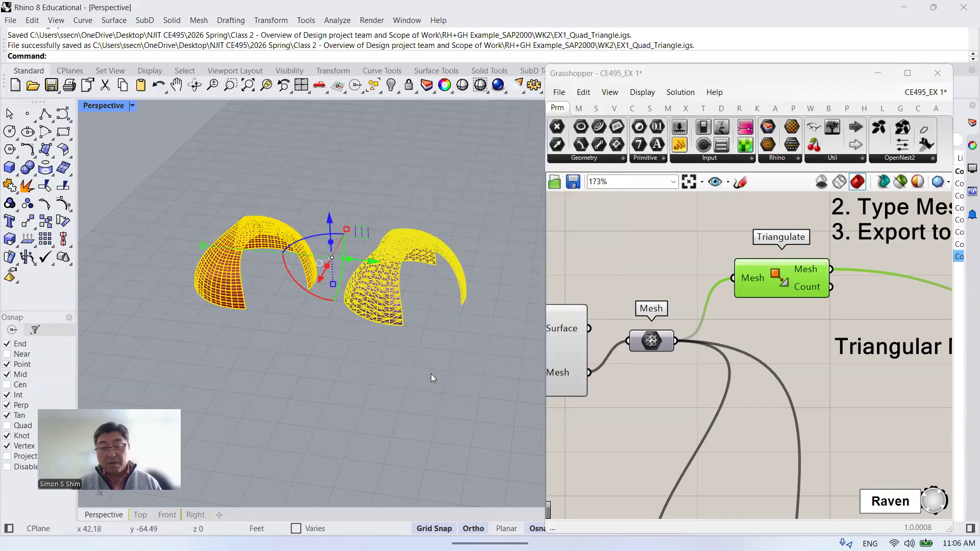
left_click(425, 392)
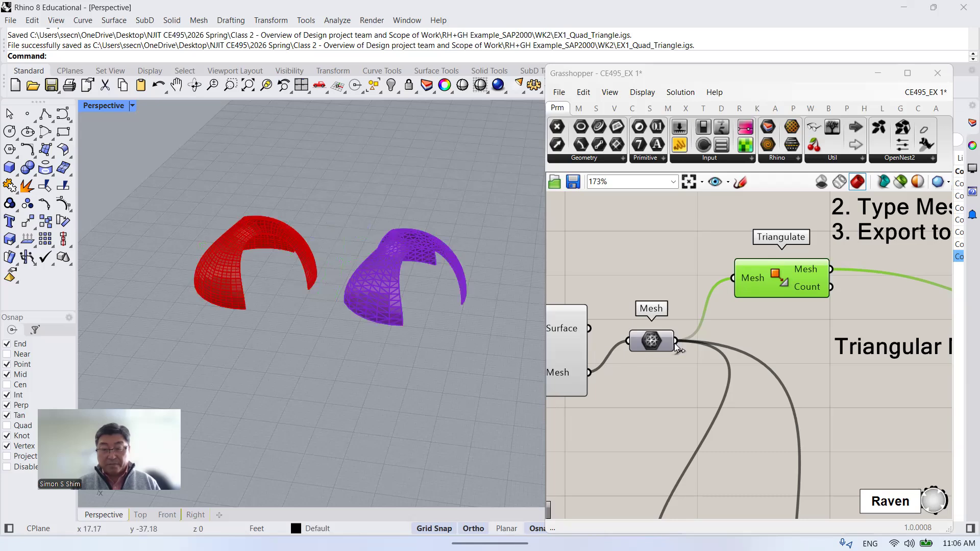
Switch to SAP2000 and start an IGES file import, discarding the changes to the current untitled model.
mouse_move(724, 536)
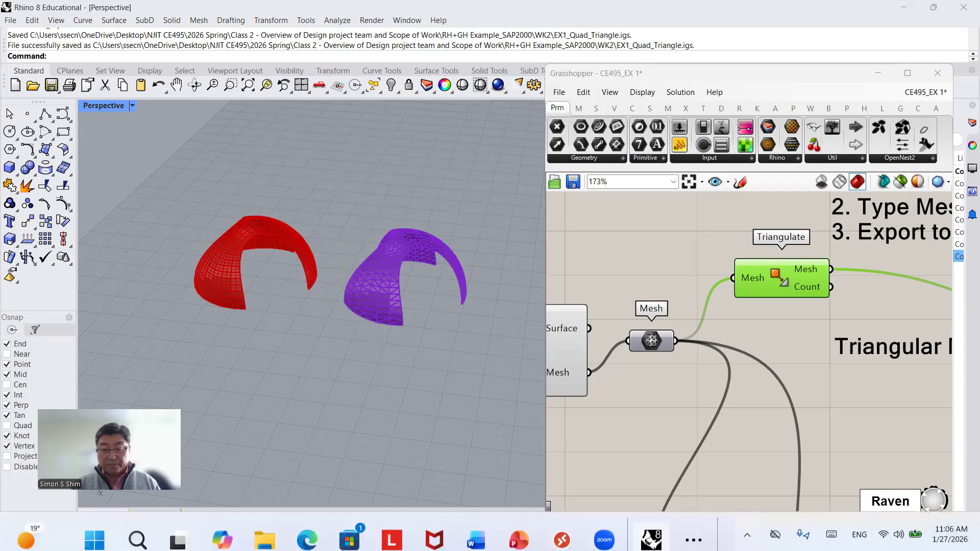
left_click(690, 529)
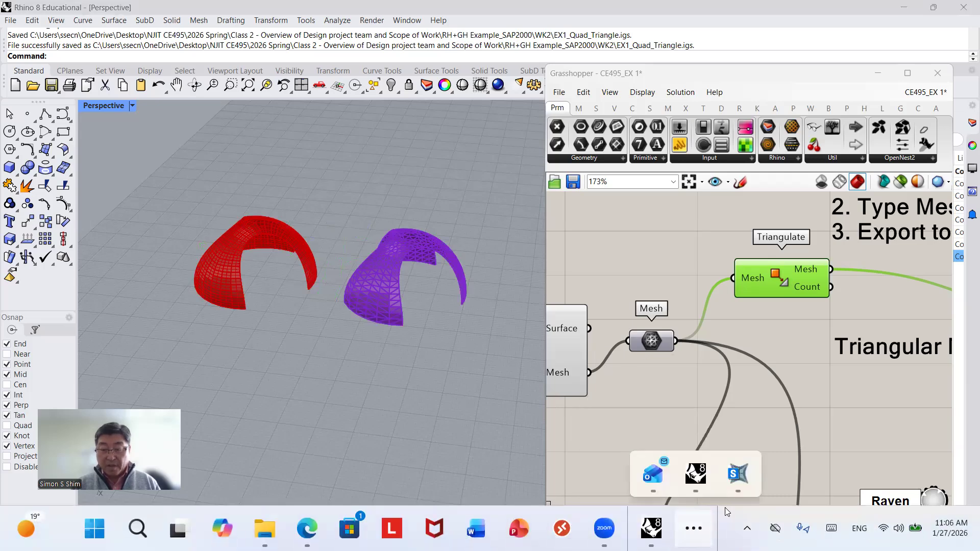
left_click(738, 476)
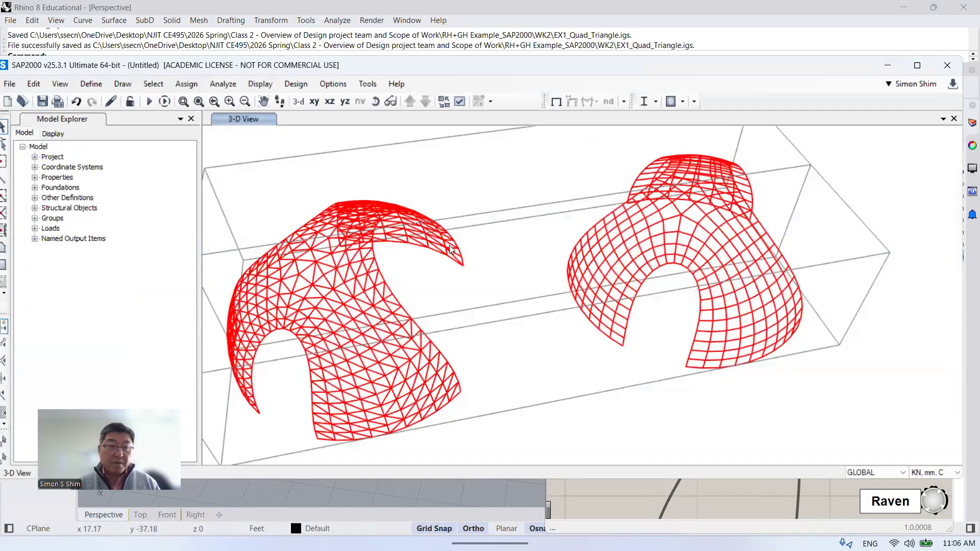
scroll(507, 292, "down", 6)
scroll(510, 284, "up", 3)
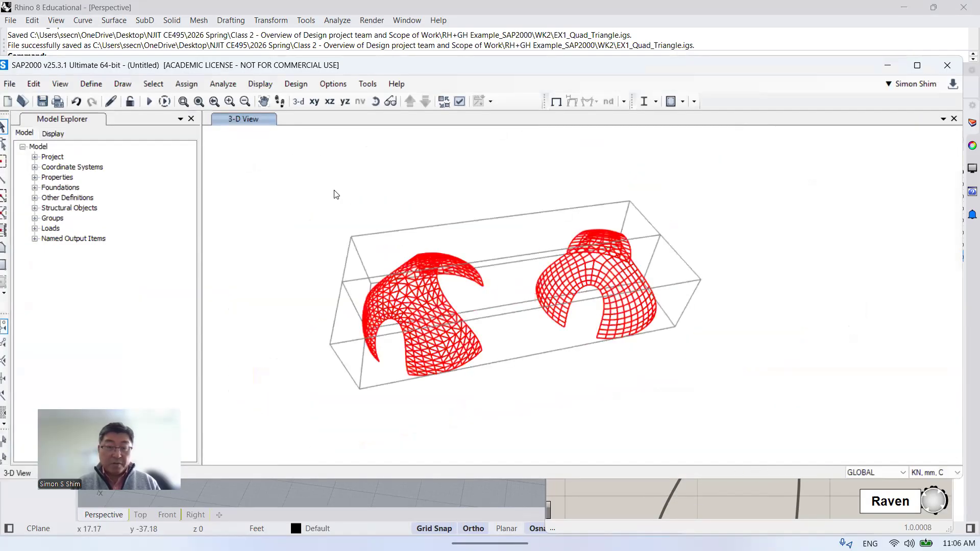
left_click(11, 85)
mouse_move(39, 176)
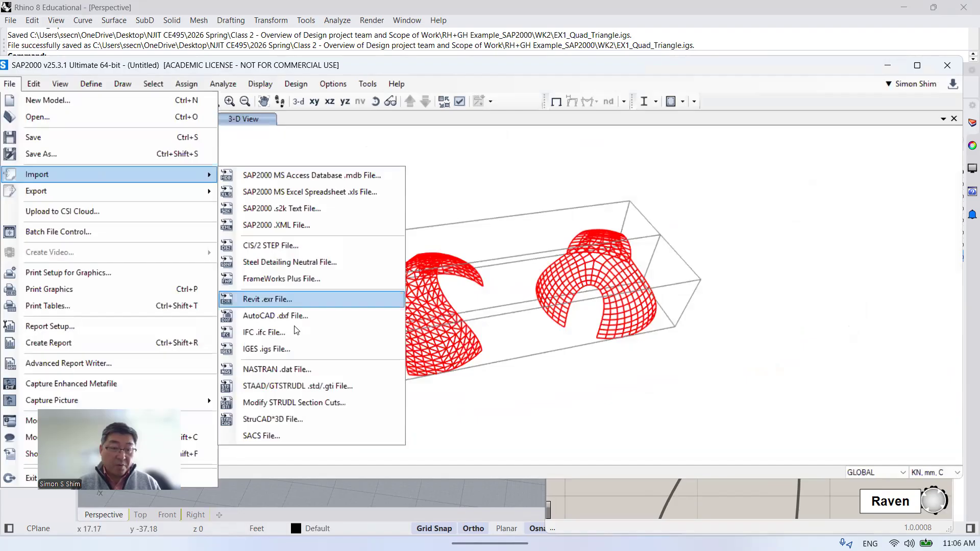
left_click(294, 350)
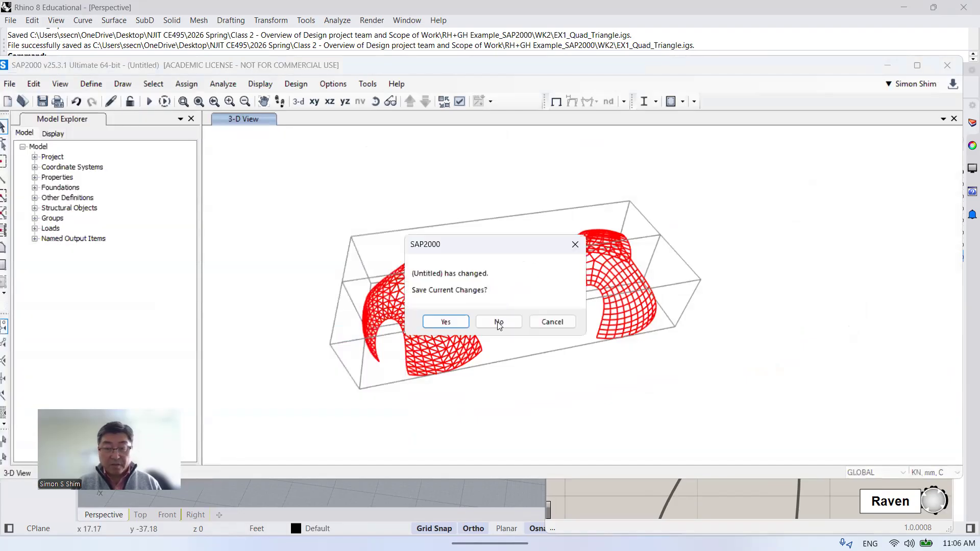
left_click(498, 322)
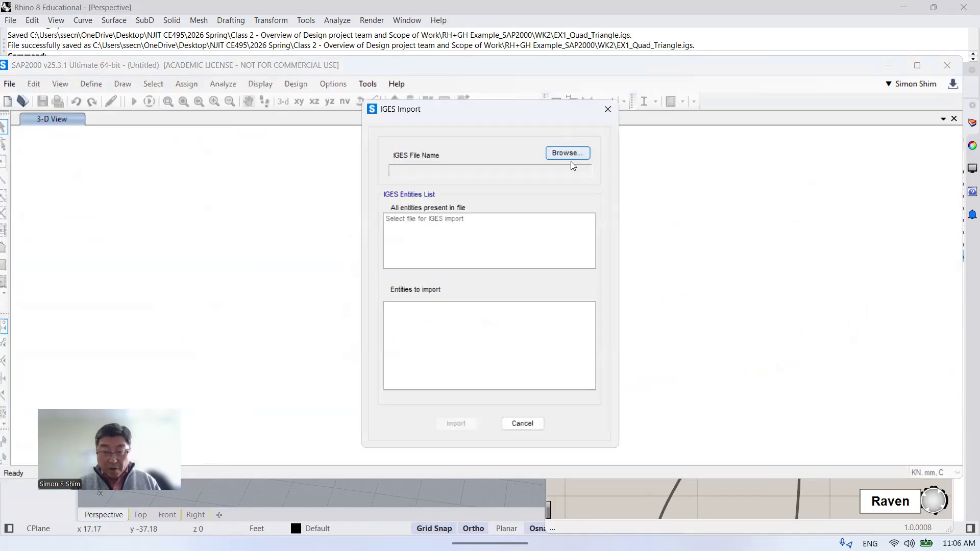
Import EX1_Quad_Triangle.igs from the WK2 folder, including only Rational B-Spline Surface Entity (Type 128).
left_click(567, 154)
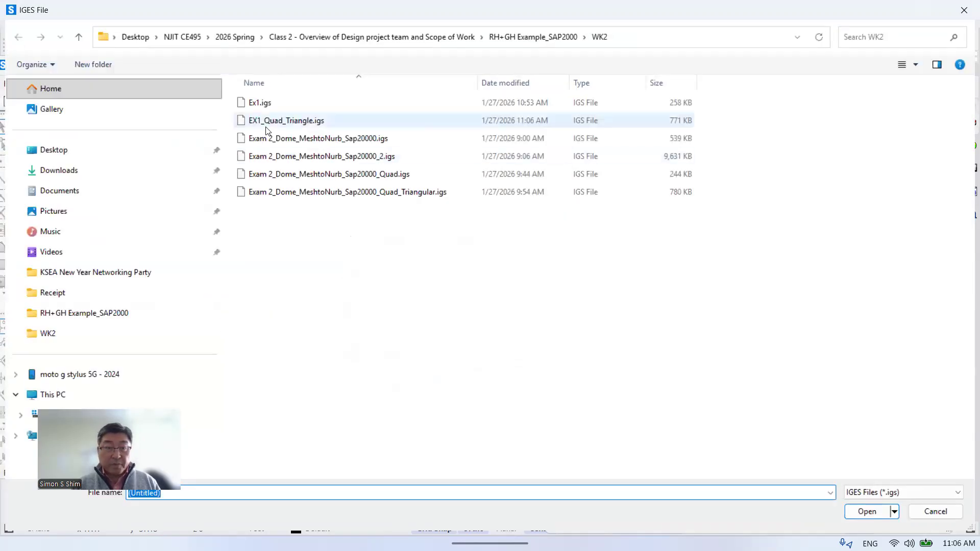
left_click(269, 122)
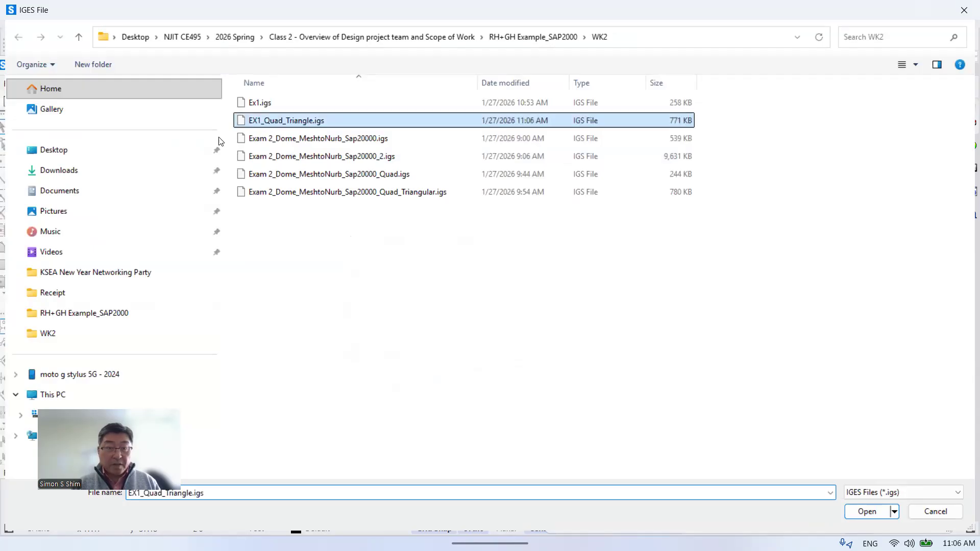
left_click(866, 512)
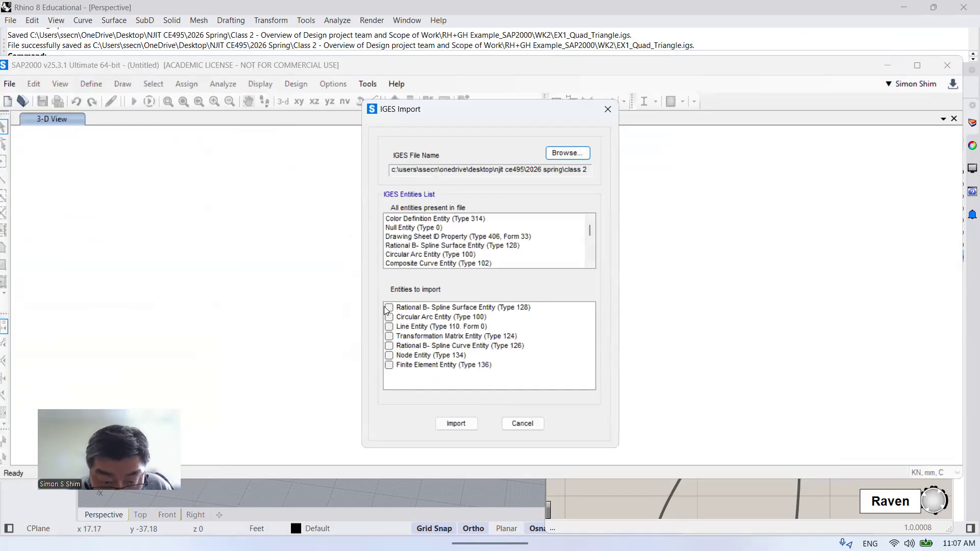
left_click(447, 308)
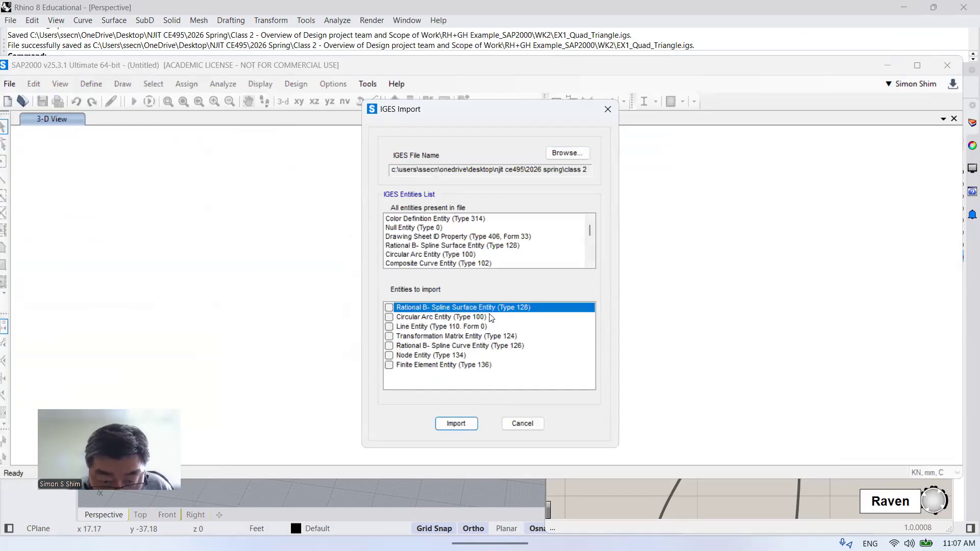
left_click(390, 307)
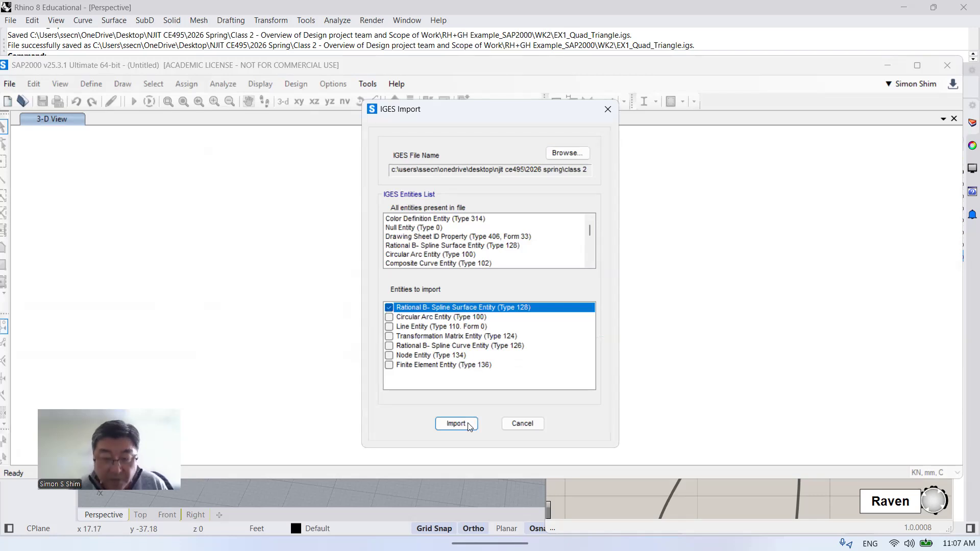
left_click(467, 424)
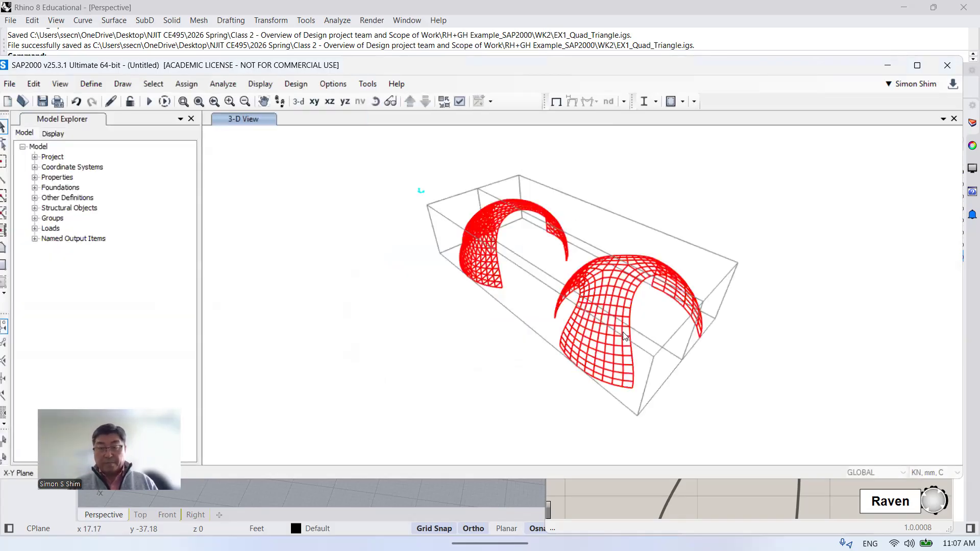
Examine the imported triangular and quad domes from several angles and up close, including a single area panel of the quad dome.
left_click(375, 102)
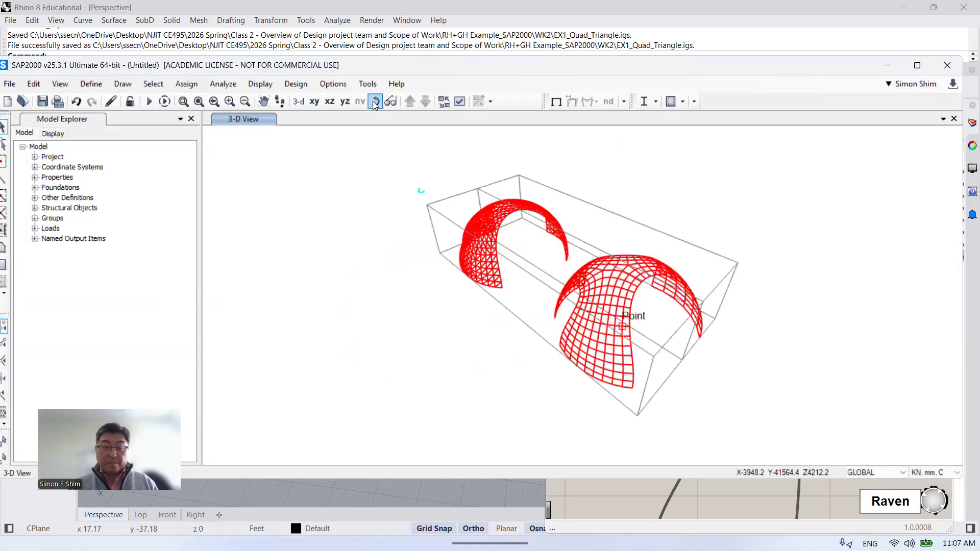
left_click_drag(741, 341, 768, 270)
scroll(834, 333, "up", 2)
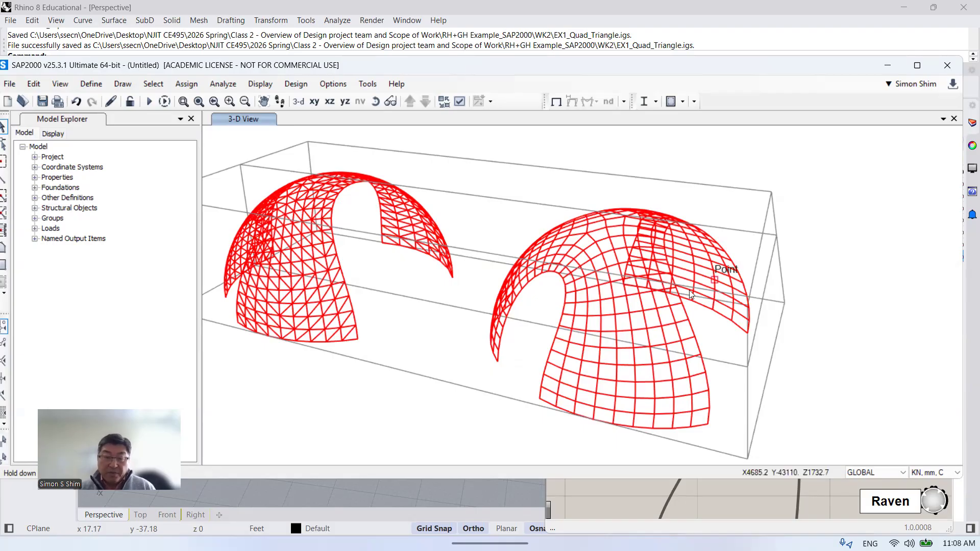
scroll(576, 367, "up", 3)
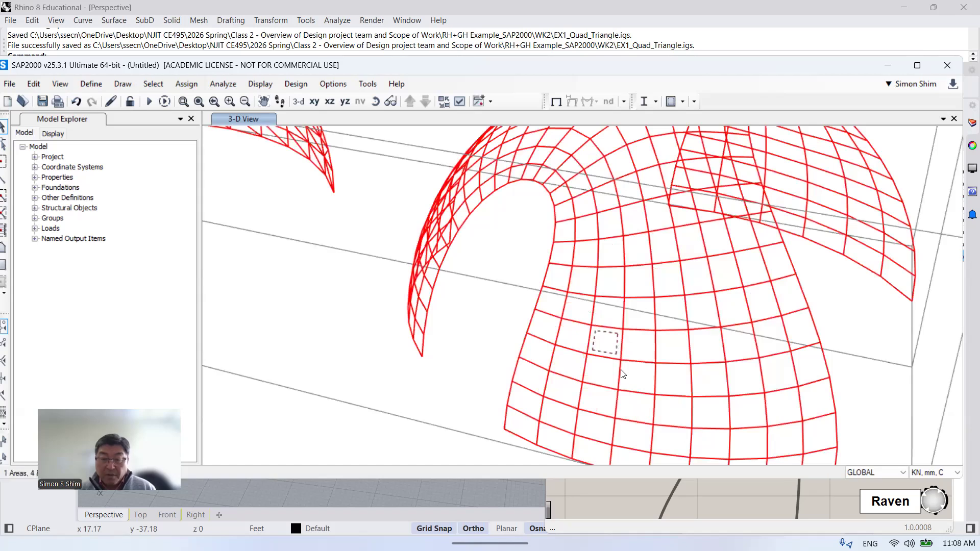
scroll(571, 357, "down", 5)
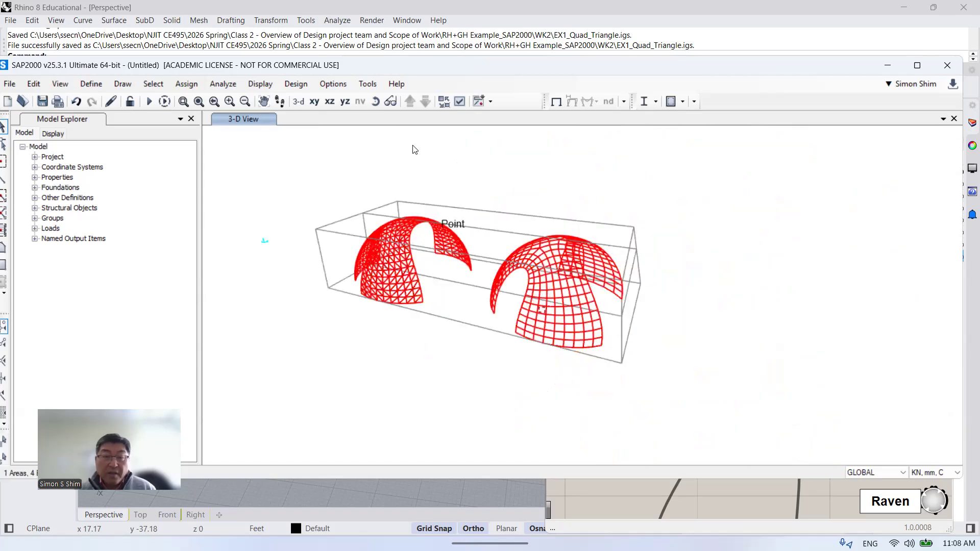
left_click(375, 101)
left_click_drag(561, 369, 485, 306)
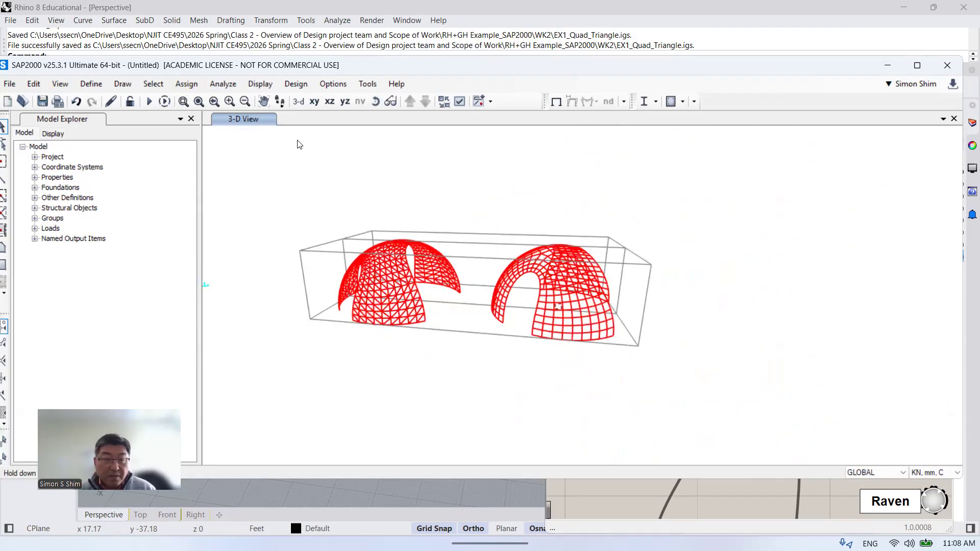
left_click(183, 101)
left_click_drag(323, 213, 628, 413)
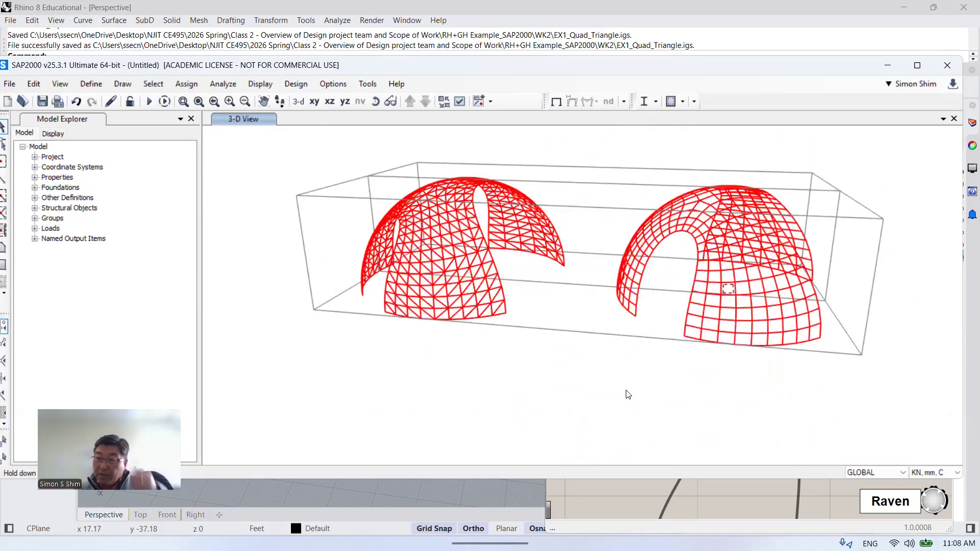